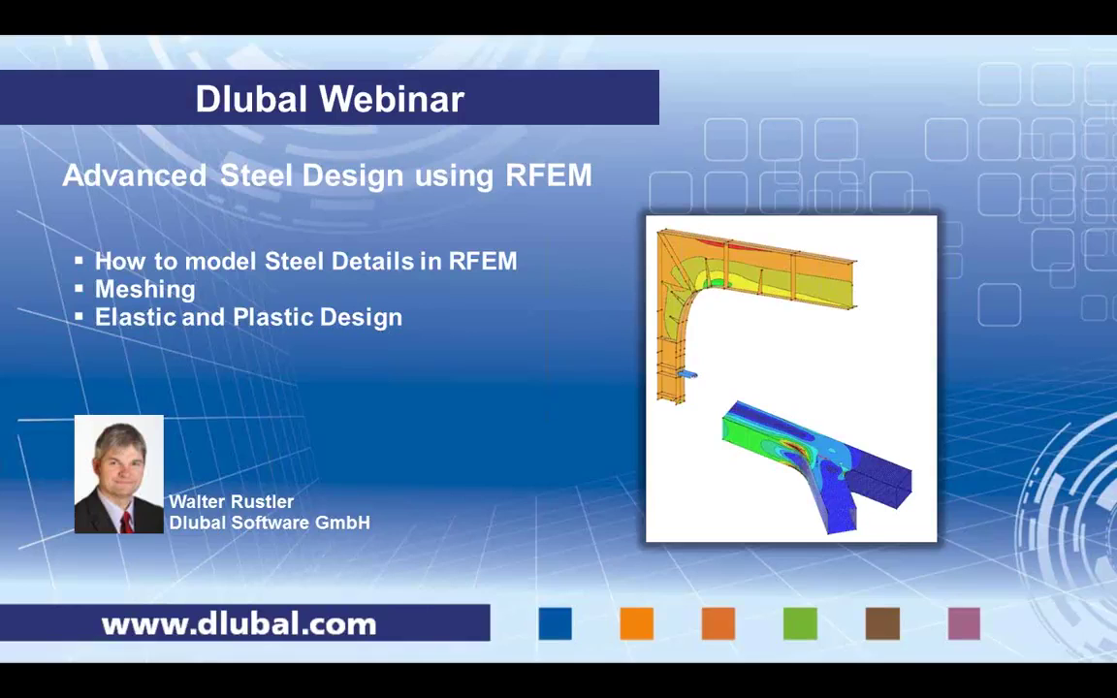
# - Move the slideshow from the title slide to the Design Process buckling-workflow slide
pyautogui.press('Right')
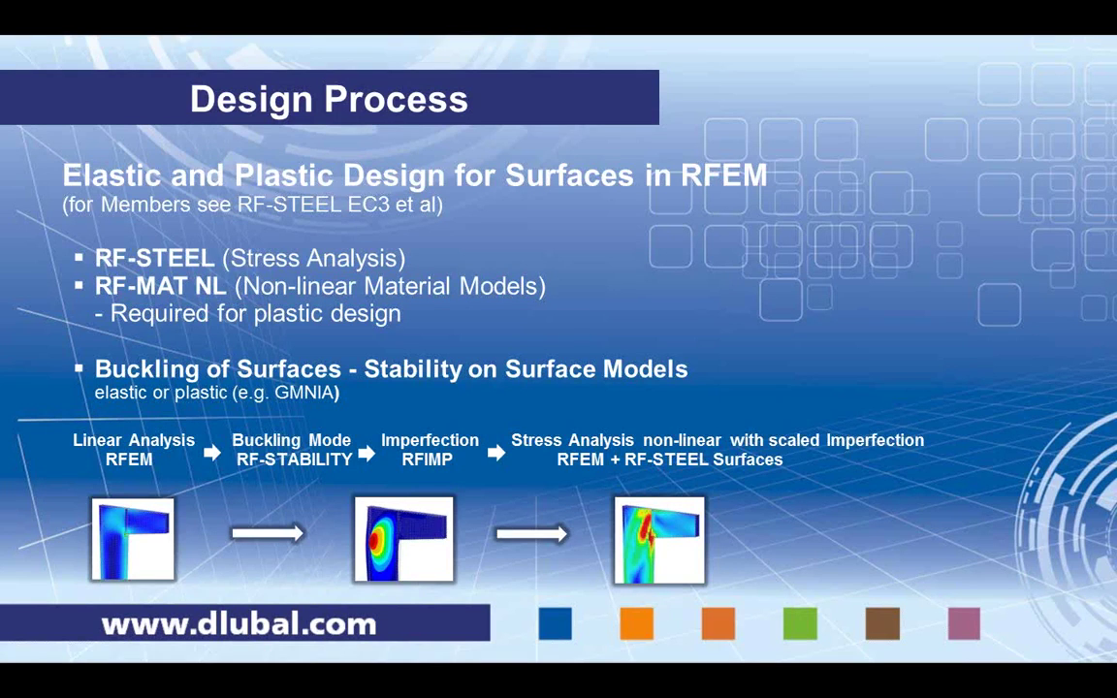
# - Advance to the Live Presentation slide pairing the frame model with its 1.82 stress-ratio plot
pyautogui.press('Right')
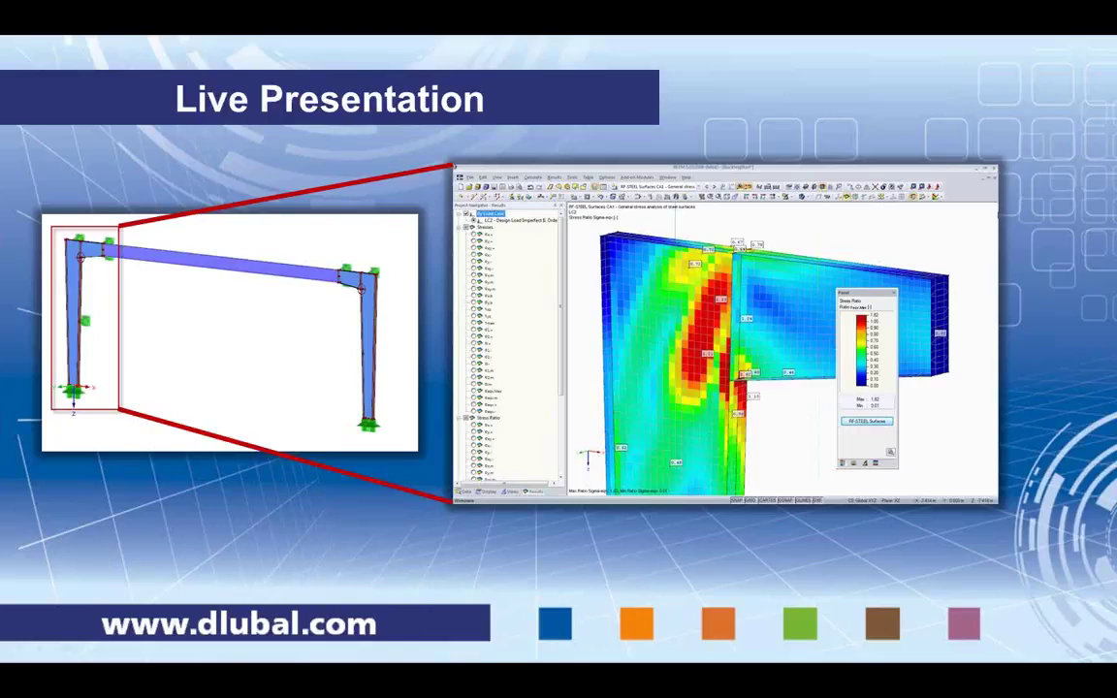
pyautogui.hotkey('alt', 'Tab')
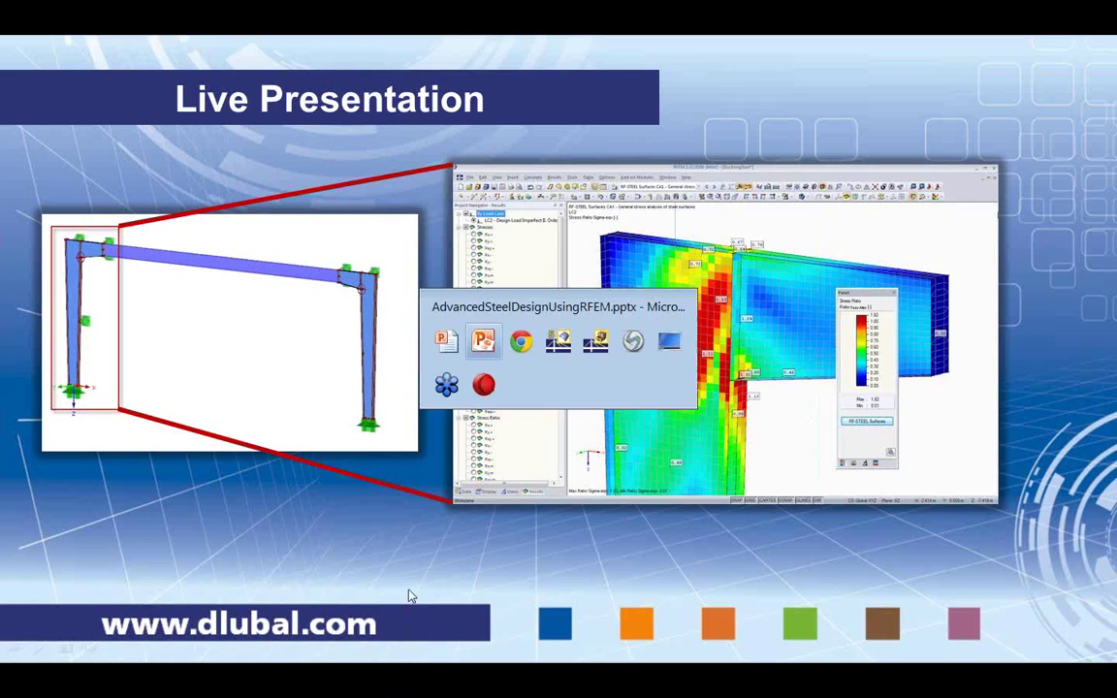
# - Switch to the BucklingStart model in RFEM and recentre the tapered wall
pyautogui.hotkey('alt', 'Tab')
pyautogui.hotkey('alt', 'Tab')
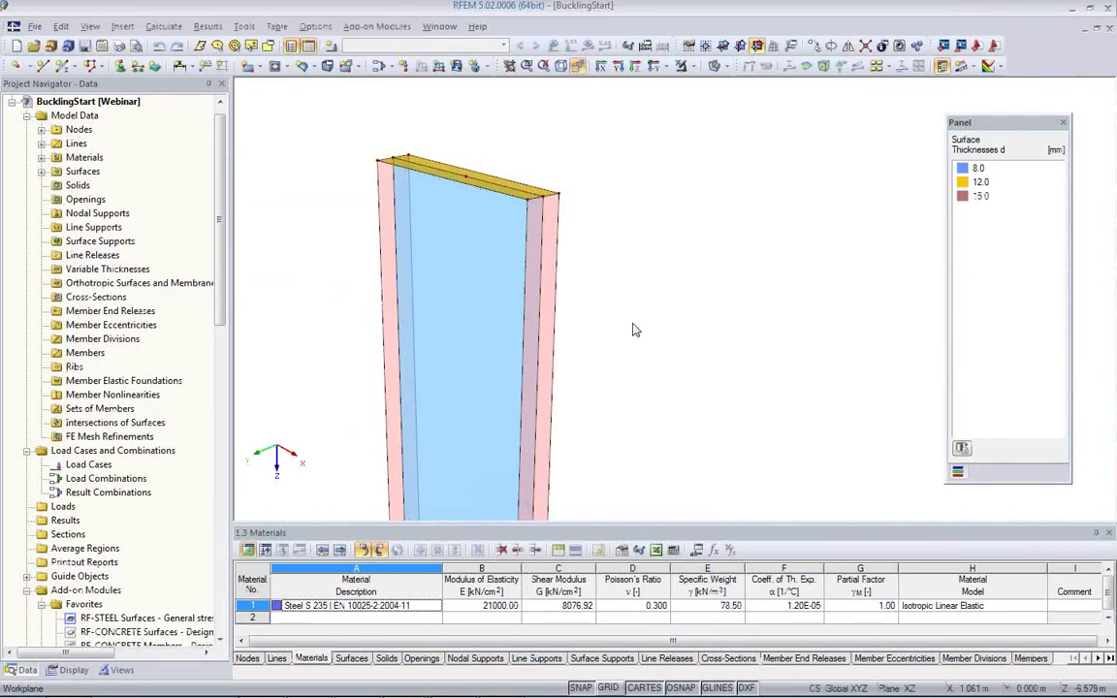
pyautogui.scroll(-1, 631, 320)
pyautogui.moveTo(641, 317); pyautogui.dragTo(433, 170, button='middle')
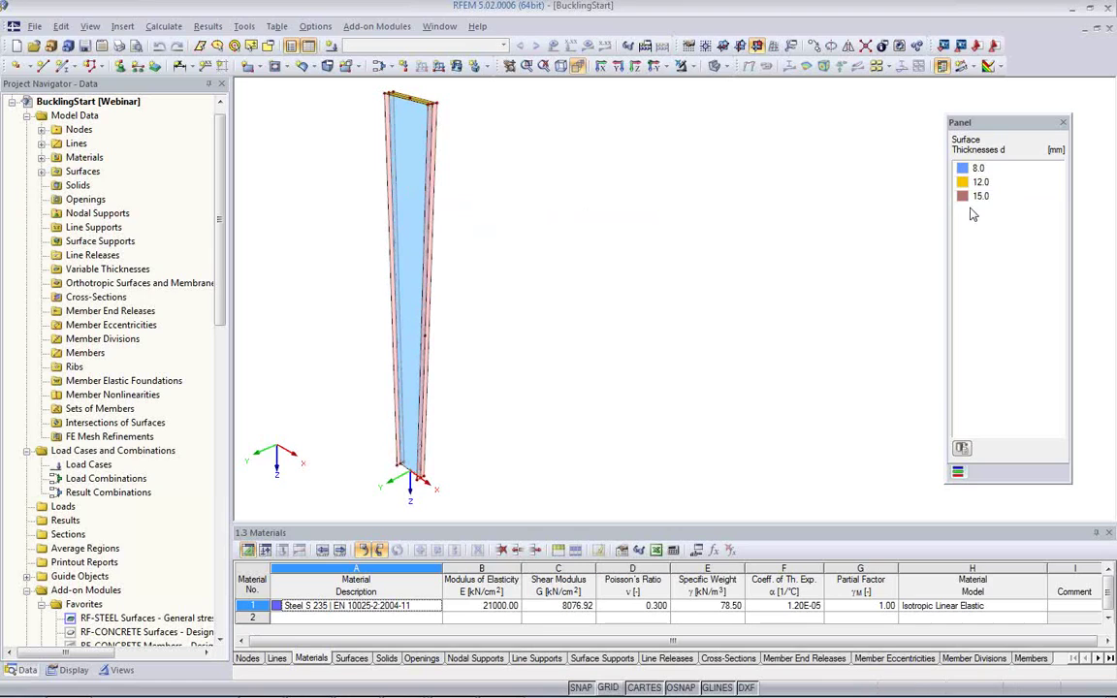
pyautogui.click(412, 281)
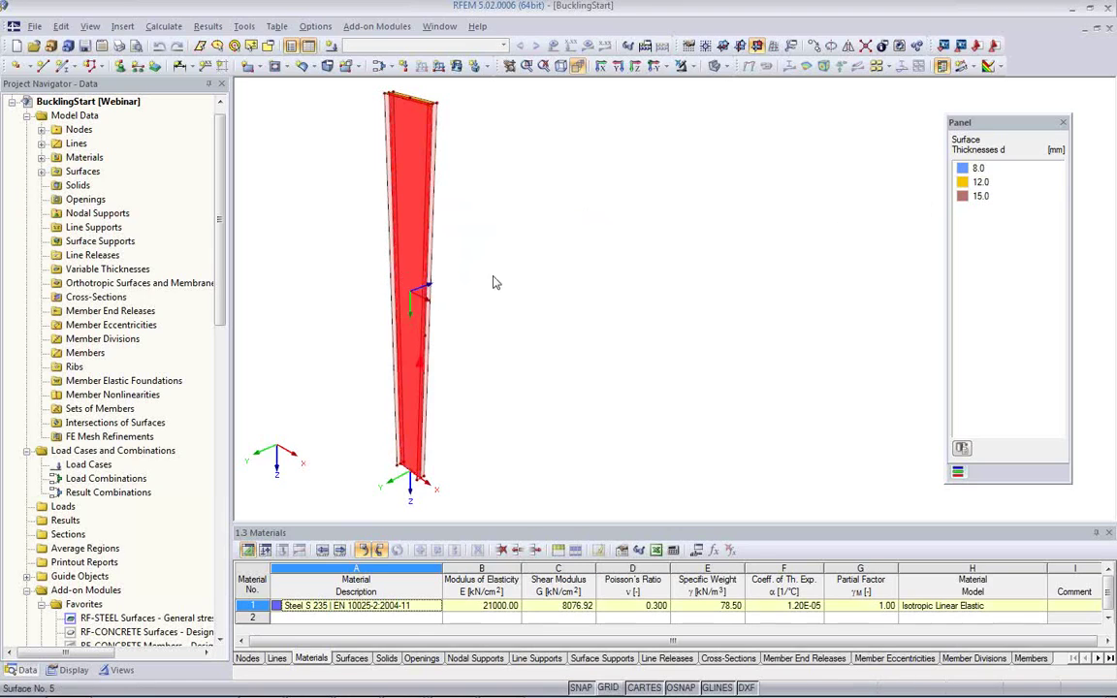
pyautogui.click(729, 222)
# - Zoom and rotate the view onto the tapered wall's top corner edge
pyautogui.scroll(2, 441, 209)
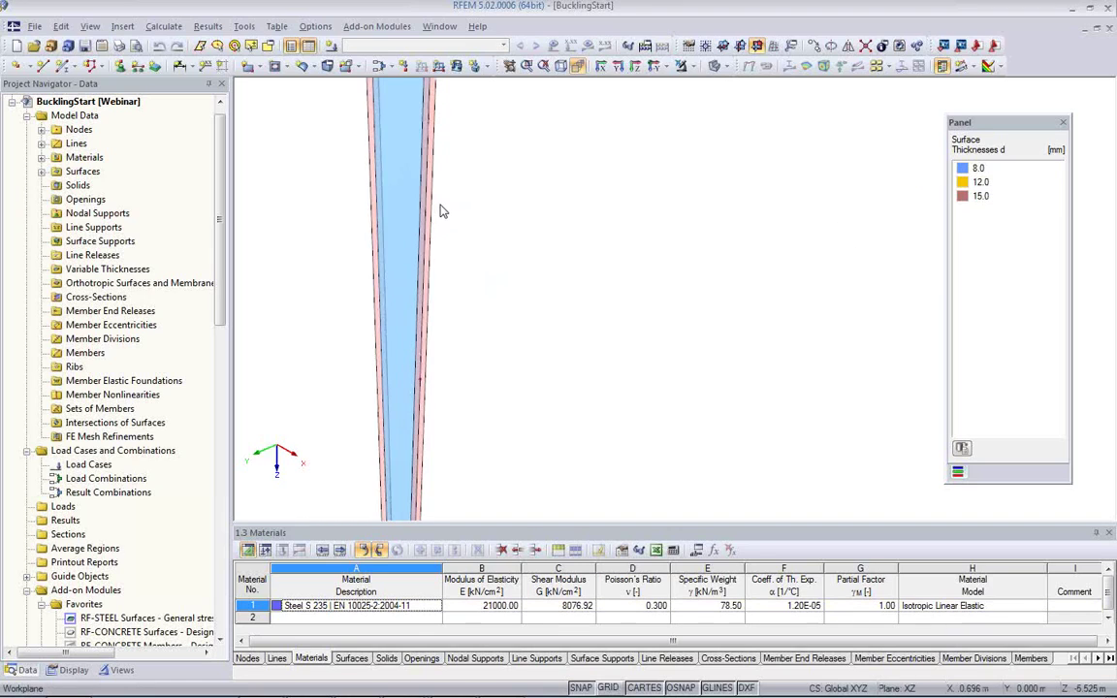
pyautogui.keyDown('ctrl'); pyautogui.moveTo(449, 182); pyautogui.dragTo(473, 257, button='middle'); pyautogui.keyUp('ctrl')
pyautogui.scroll(2, 474, 257)
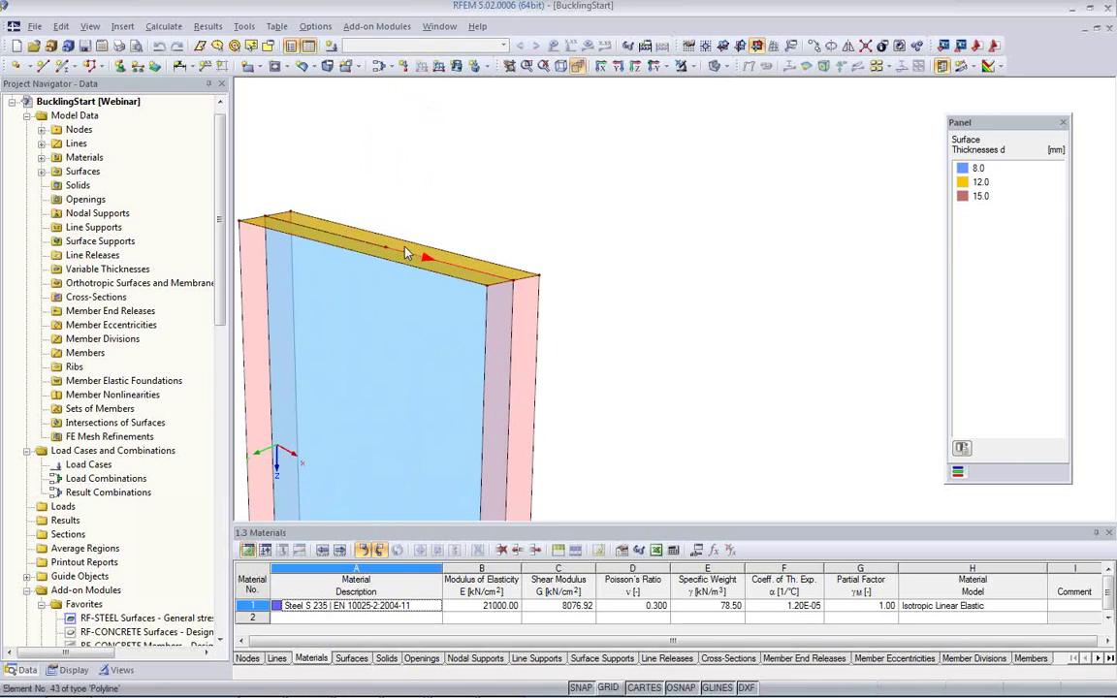
pyautogui.scroll(-2, 397, 299)
pyautogui.keyDown('ctrl'); pyautogui.moveTo(397, 300); pyautogui.dragTo(452, 194, button='middle'); pyautogui.keyUp('ctrl')
pyautogui.scroll(4, 444, 256)
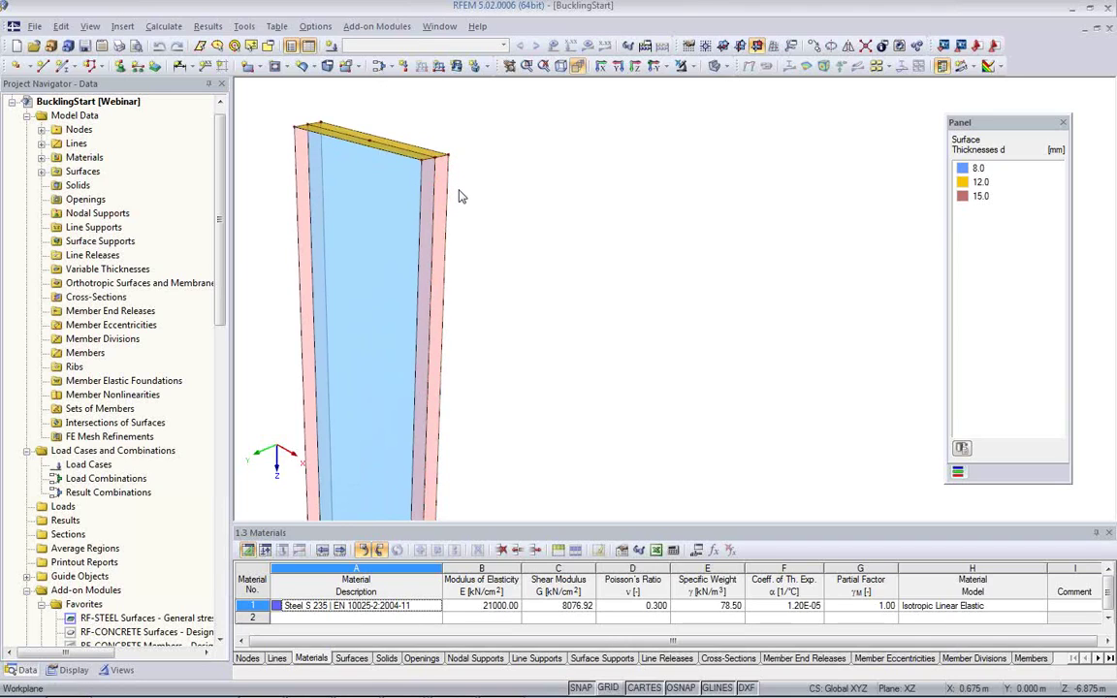
pyautogui.keyDown('ctrl'); pyautogui.moveTo(462, 199); pyautogui.dragTo(507, 262, button='middle'); pyautogui.keyUp('ctrl')
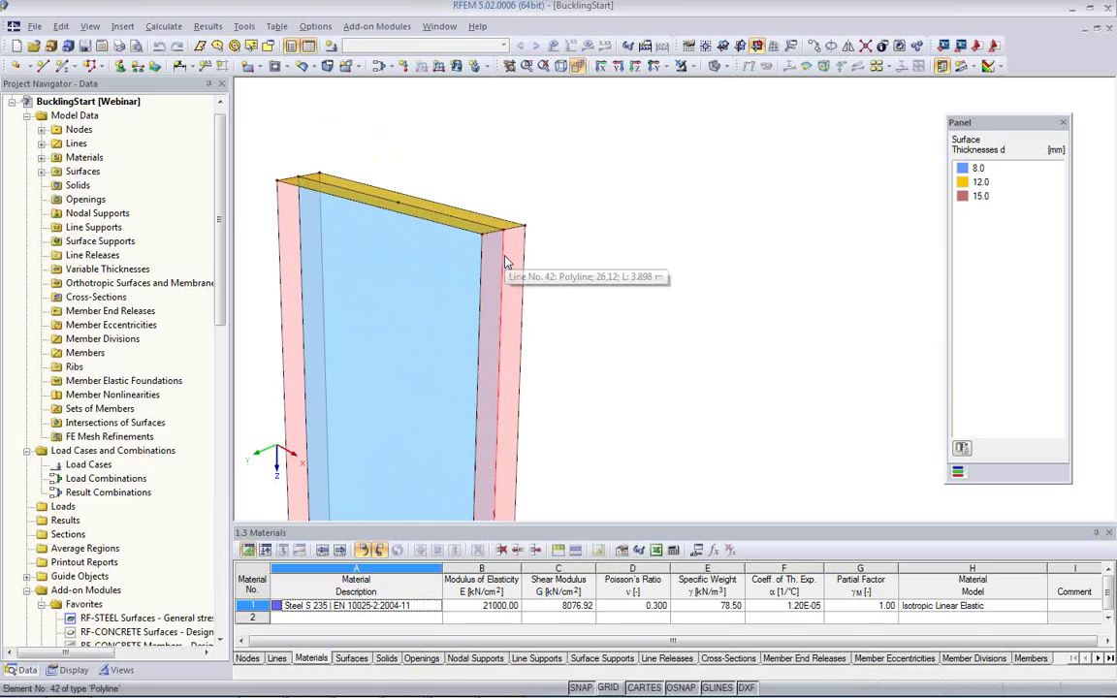
pyautogui.scroll(2, 505, 257)
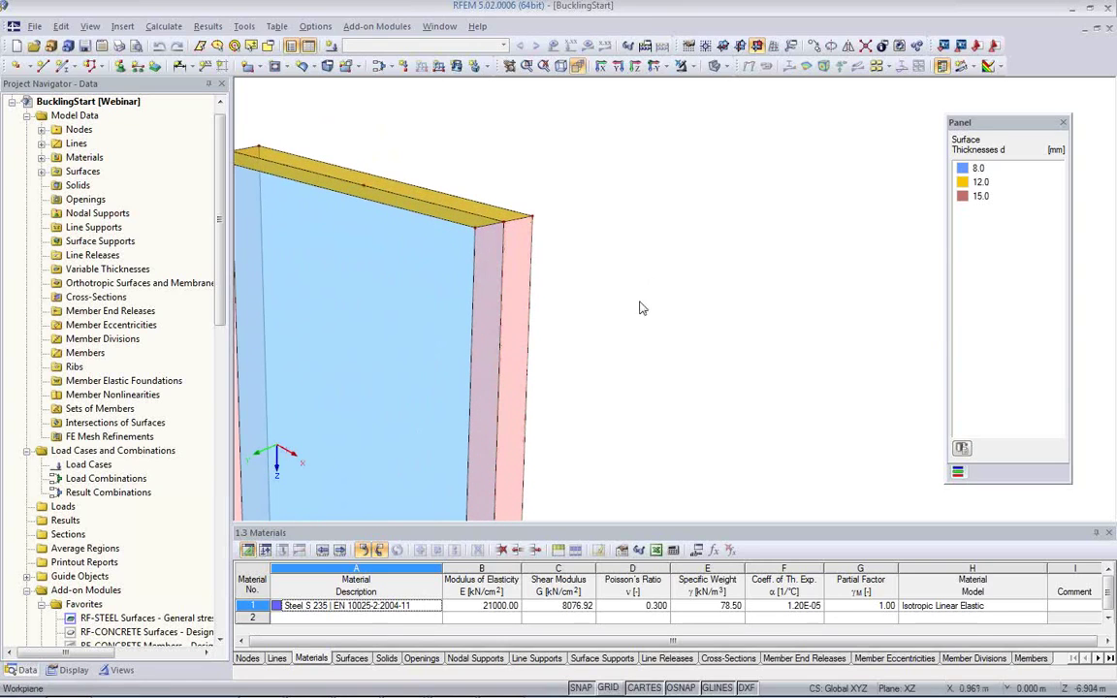
pyautogui.keyDown('ctrl'); pyautogui.moveTo(569, 347); pyautogui.dragTo(551, 297, button='middle'); pyautogui.keyUp('ctrl')
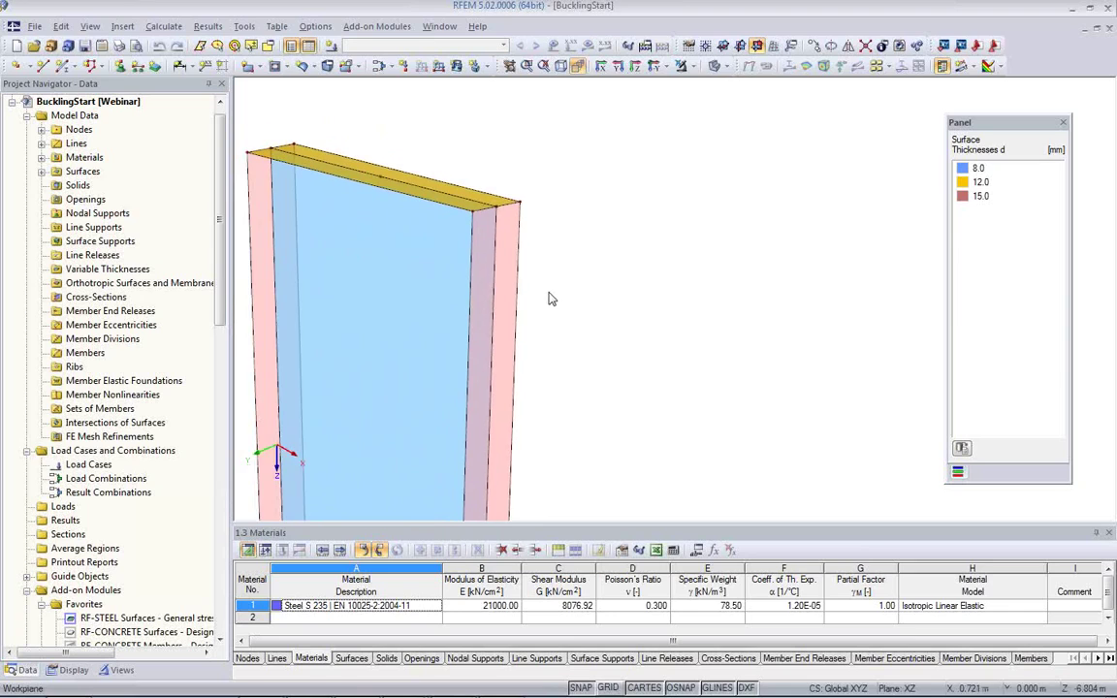
# - Extrude top-edge lines 12 and 15 1.5 m in +X into a 12 mm surface
pyautogui.rightClick(514, 213)
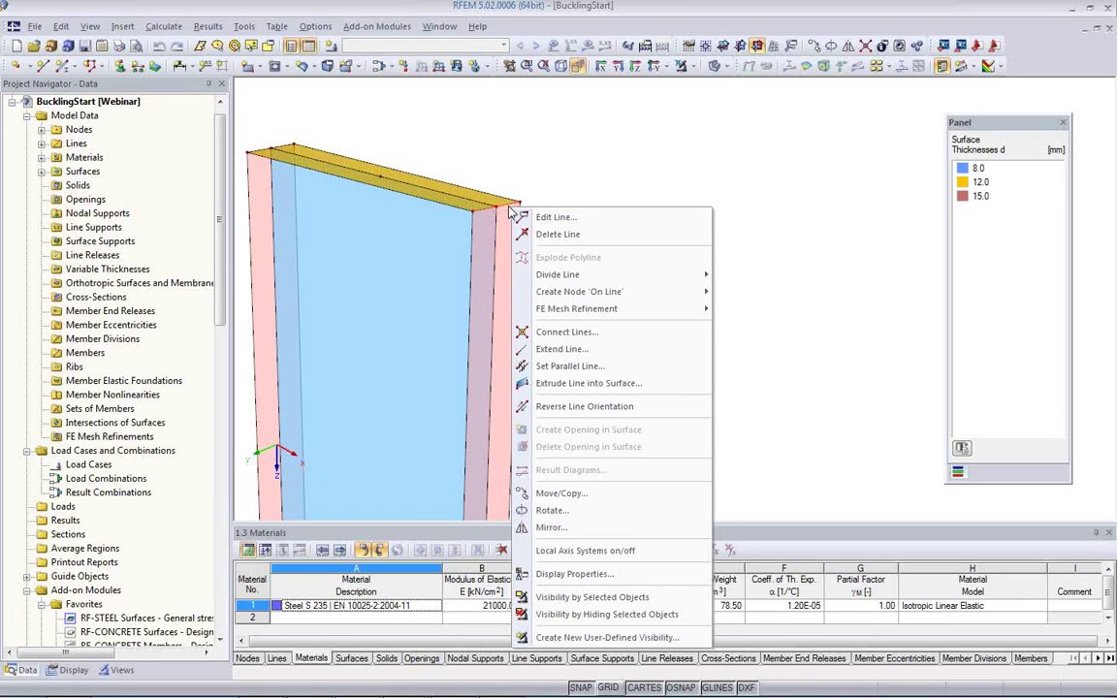
pyautogui.moveTo(544, 319)
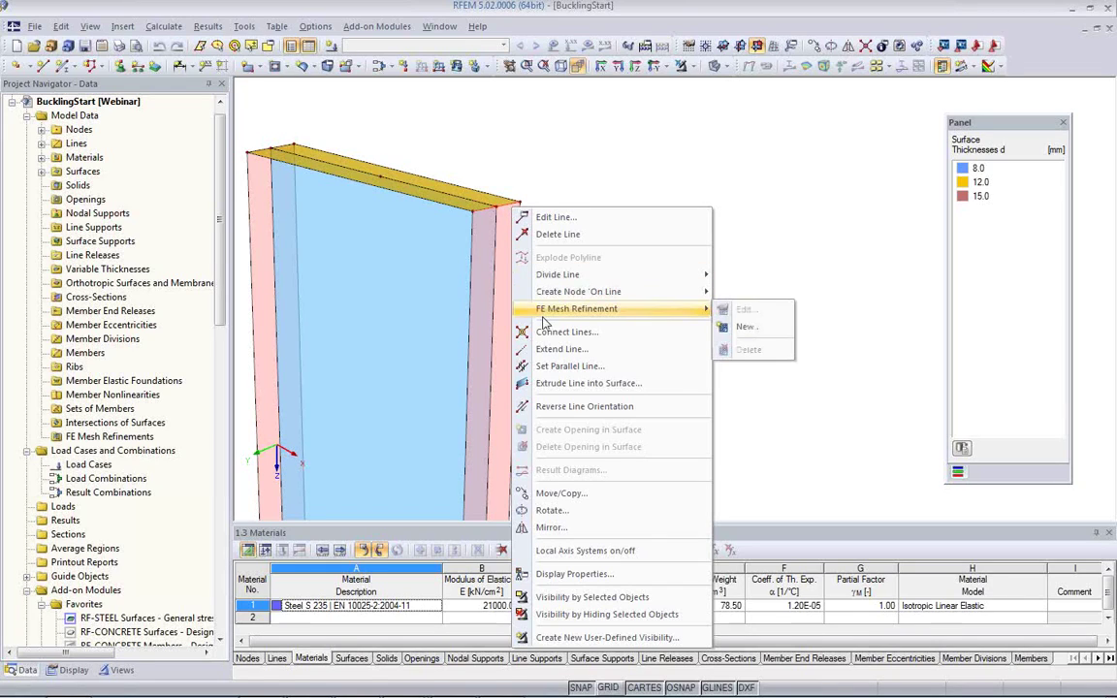
pyautogui.click(561, 387)
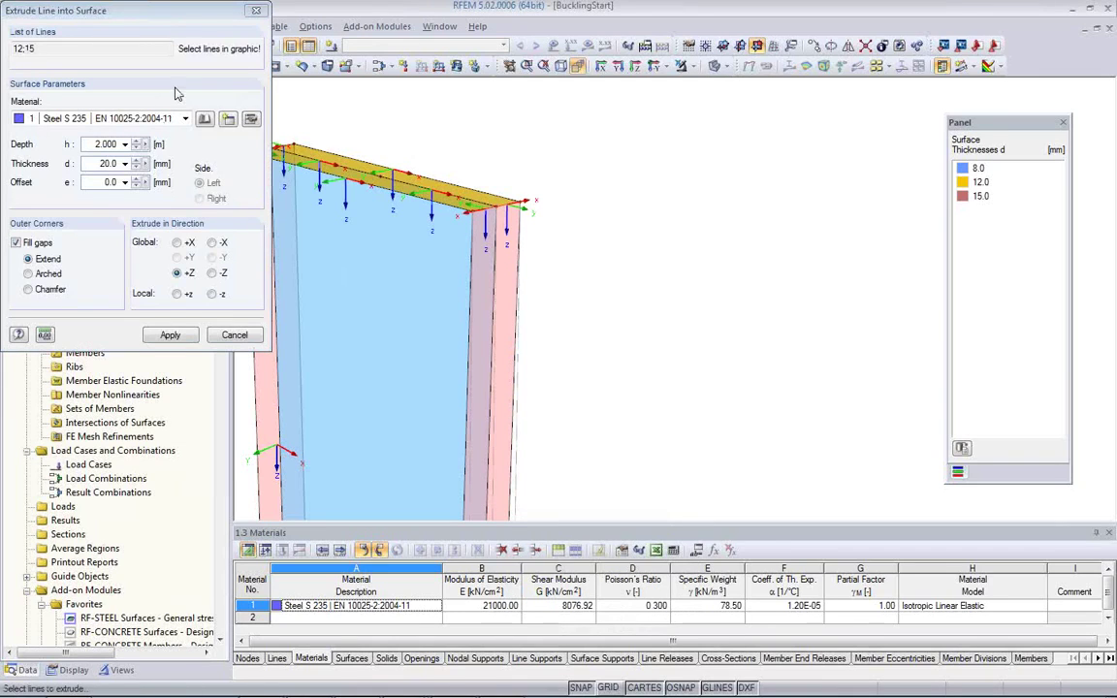
pyautogui.click(84, 129)
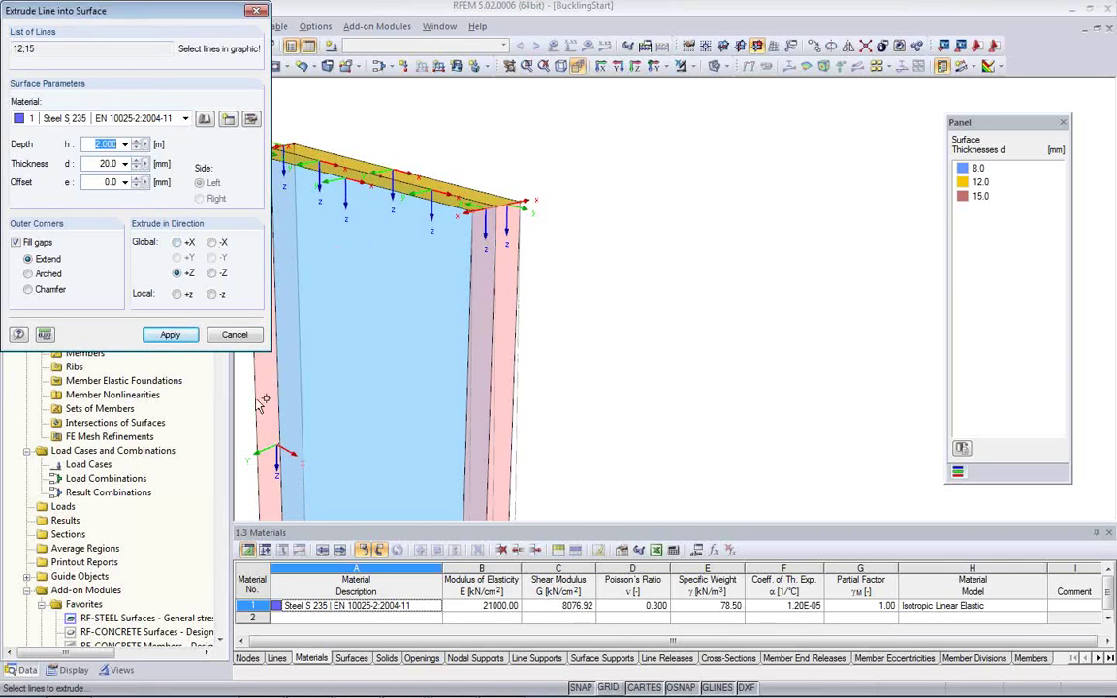
pyautogui.click(176, 244)
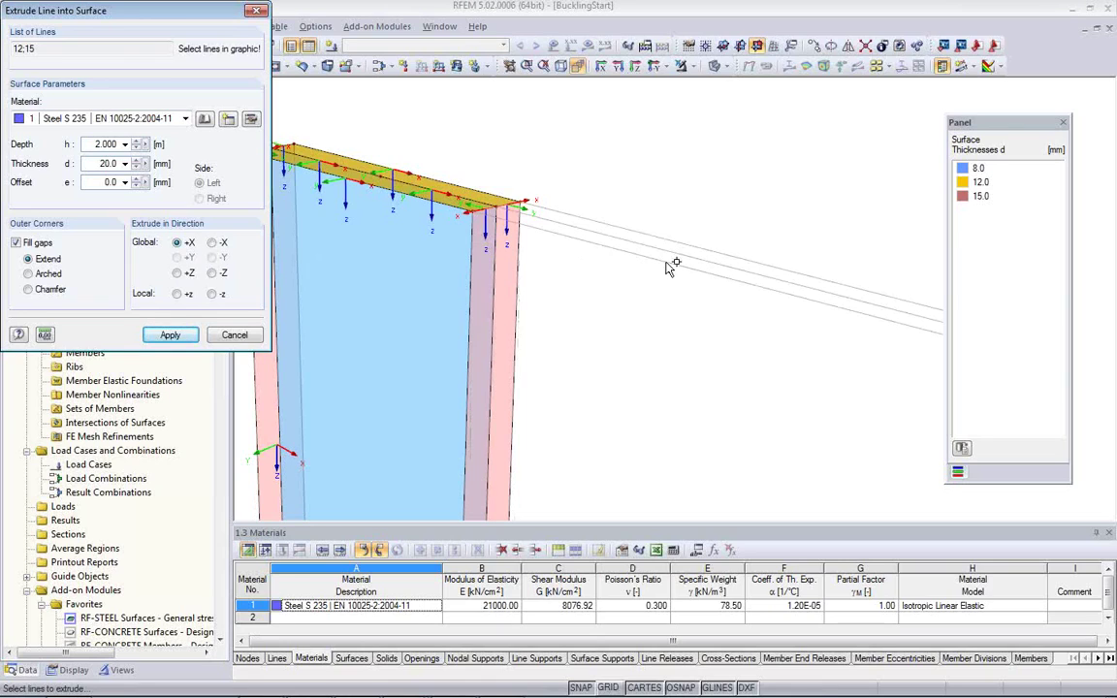
pyautogui.doubleClick(113, 144)
pyautogui.write('1.5')
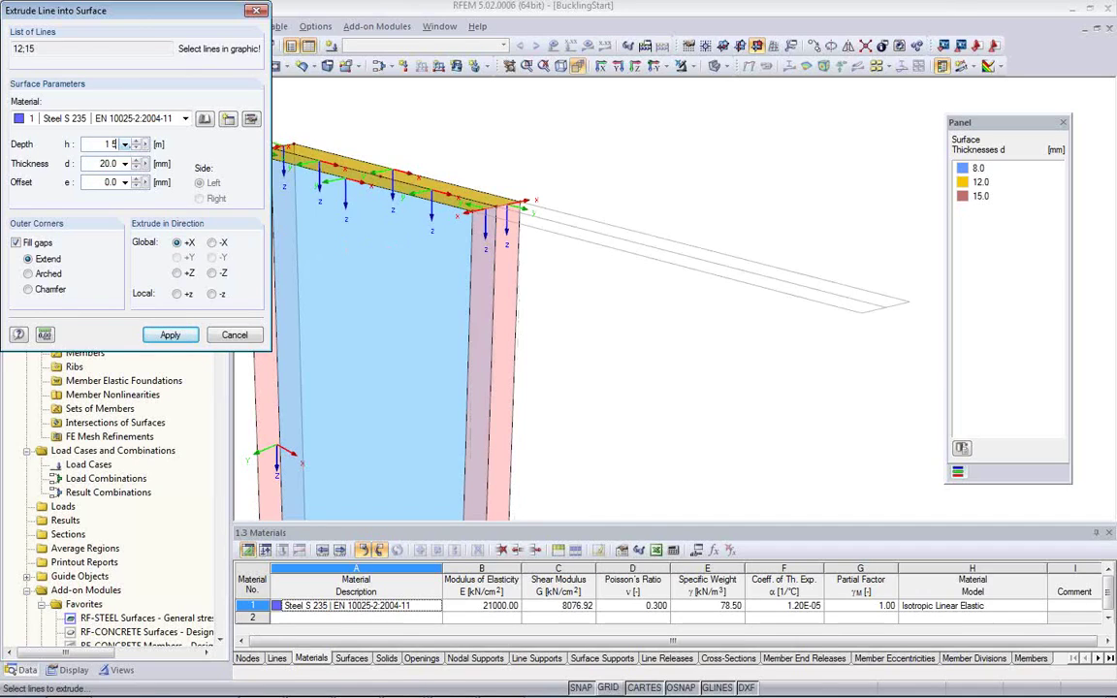
pyautogui.click(93, 164)
pyautogui.doubleClick(109, 164)
pyautogui.write('12')
pyautogui.click(170, 336)
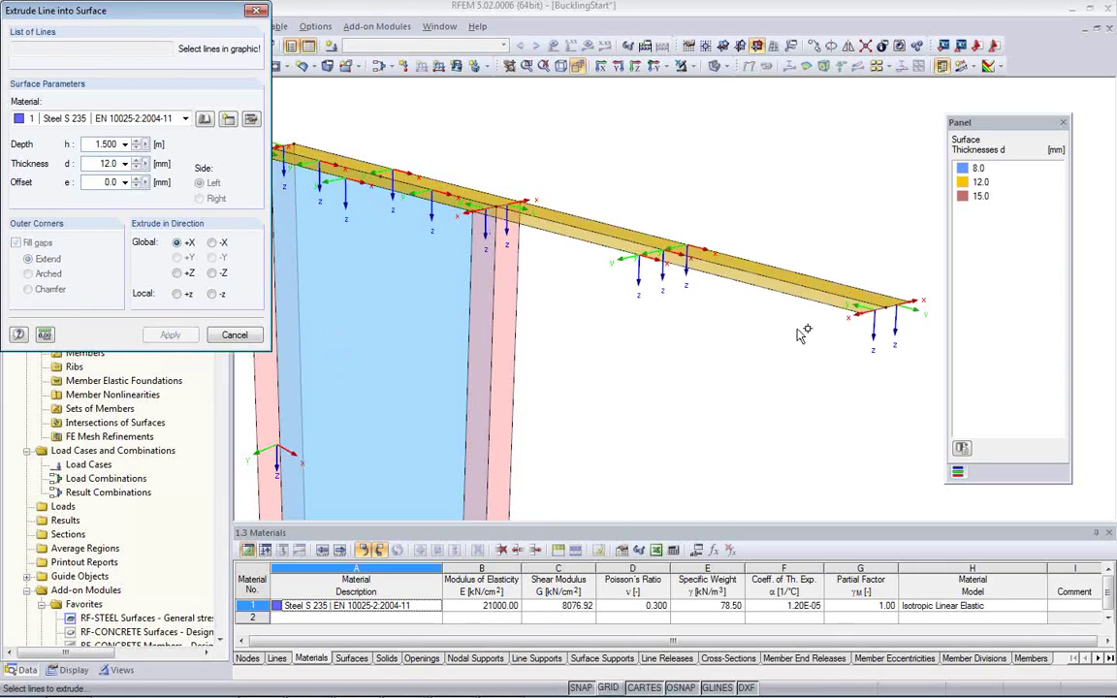
# - Pick beam-end lines 14 and 21 and extrude them 0.6 m in +Z as 25 mm surfaces
pyautogui.moveTo(766, 363); pyautogui.dragTo(790, 287, button='middle')
pyautogui.click(780, 227)
pyautogui.click(810, 215)
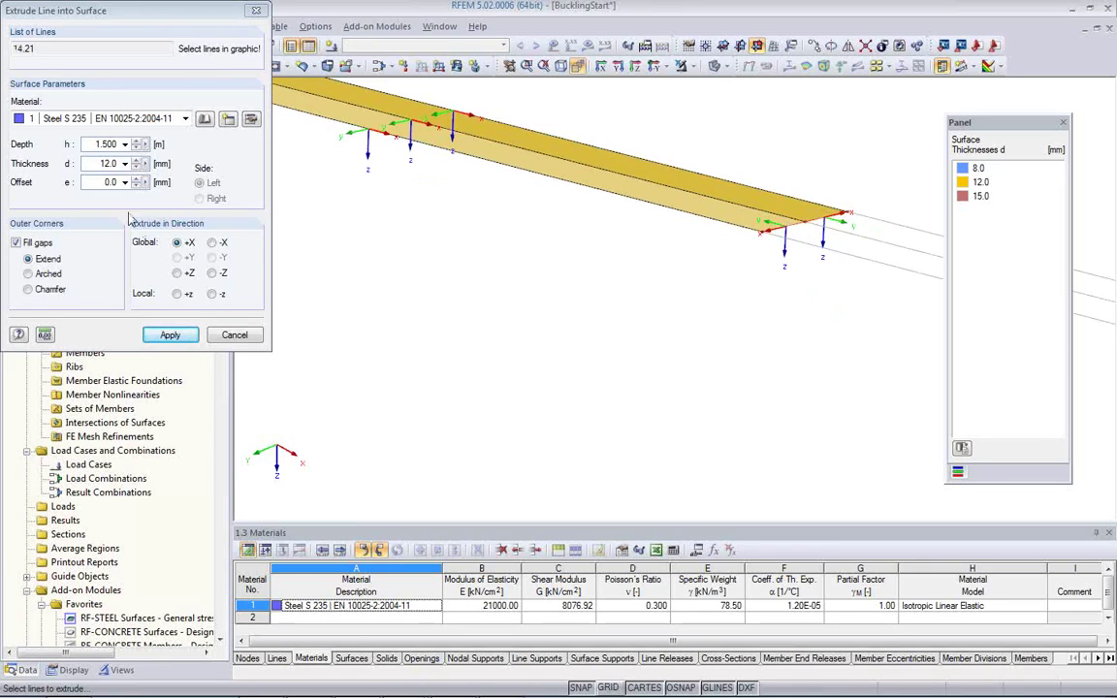
pyautogui.click(178, 274)
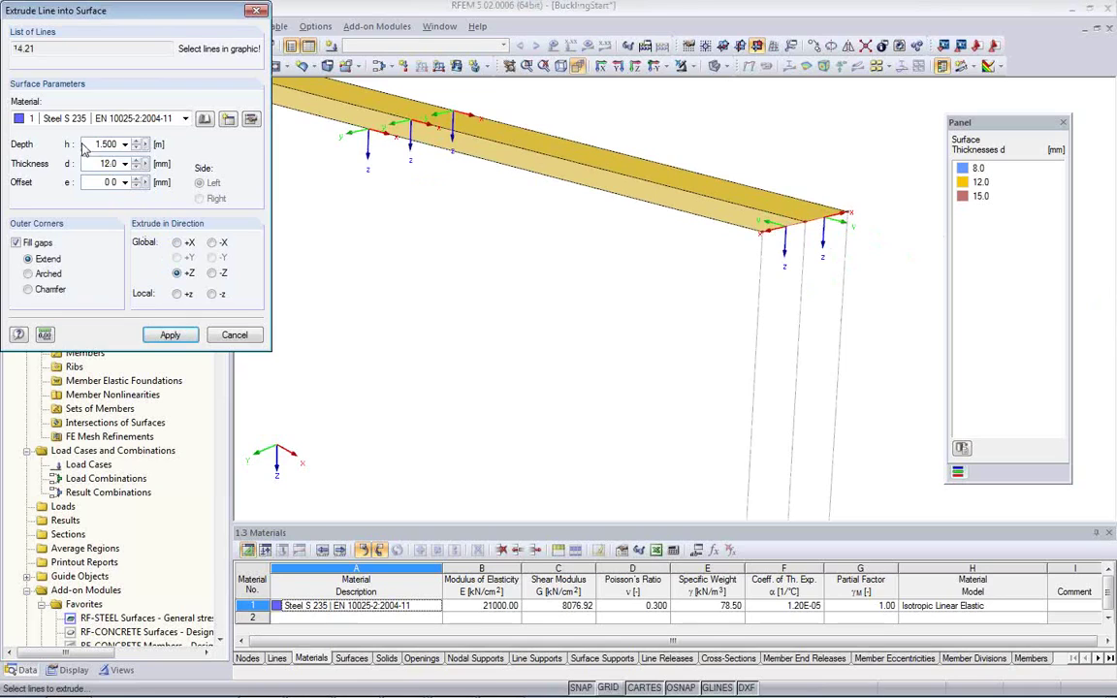
pyautogui.moveTo(90, 144); pyautogui.dragTo(125, 147)
pyautogui.write('0')
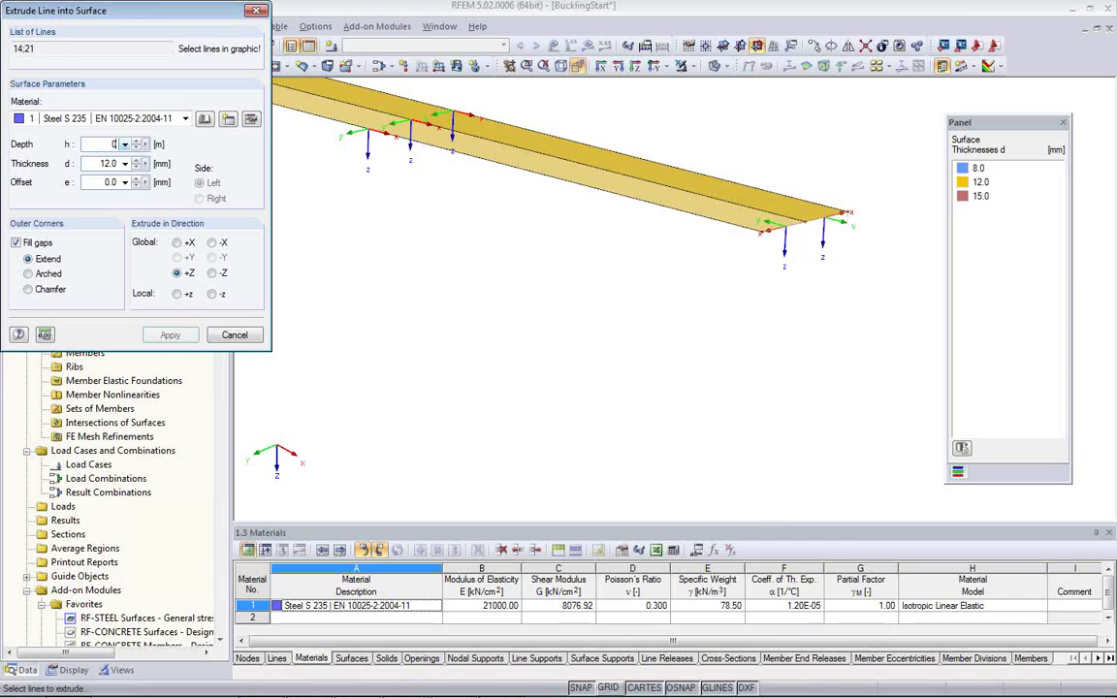
pyautogui.write('.6')
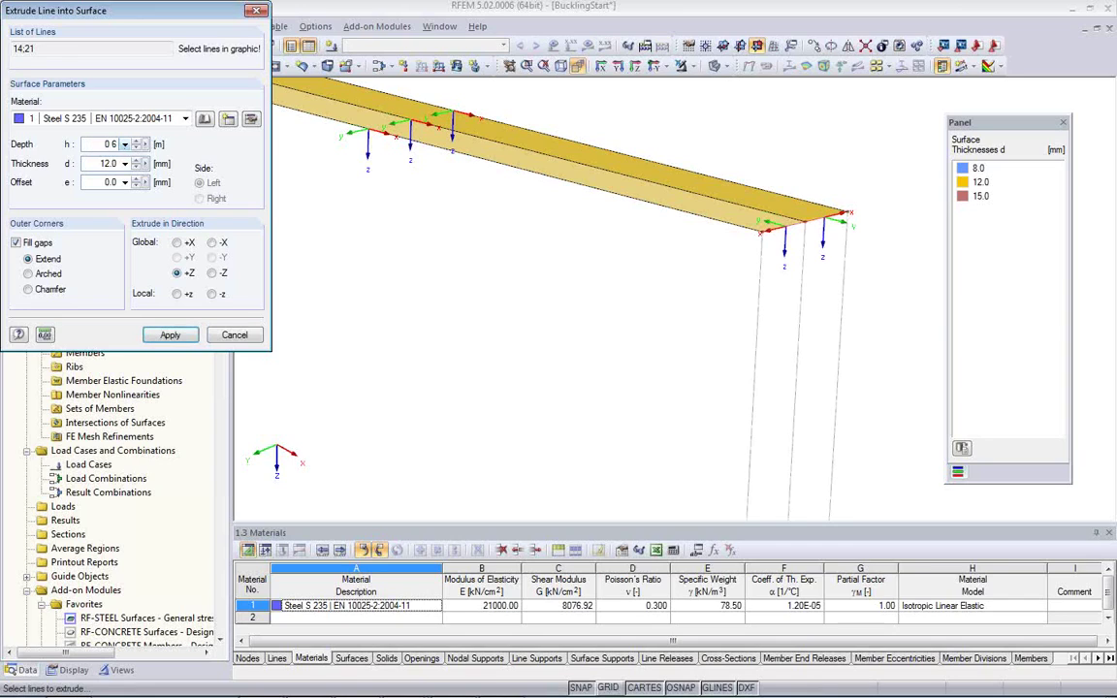
pyautogui.moveTo(98, 164); pyautogui.dragTo(113, 164)
pyautogui.click(169, 336)
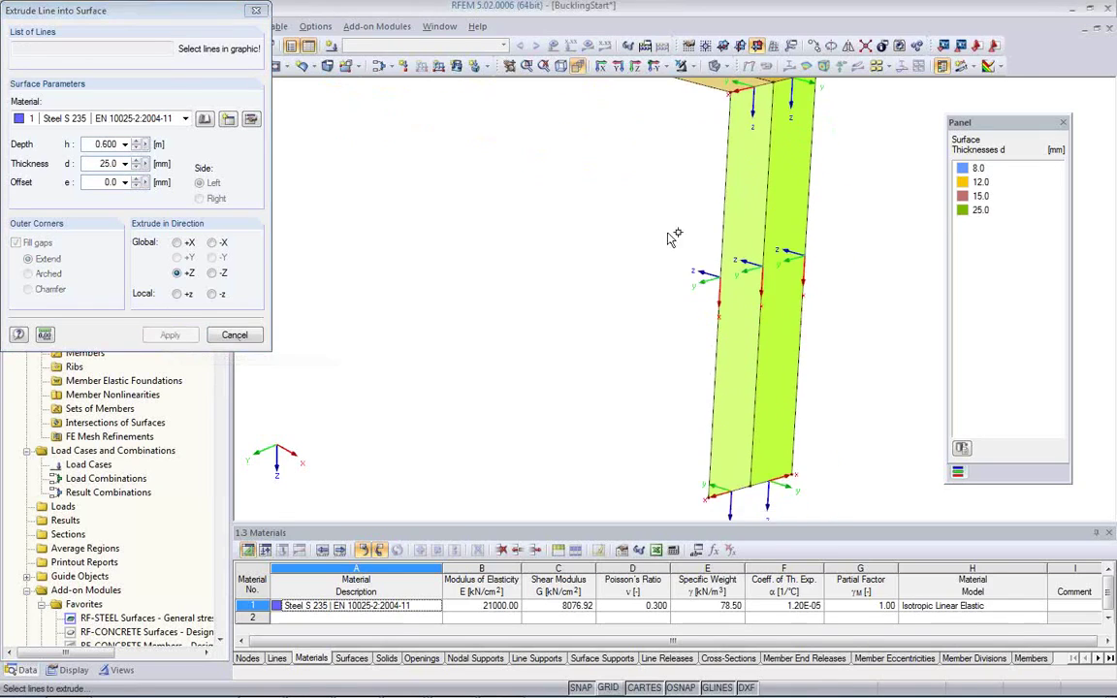
pyautogui.scroll(-4, 674, 238)
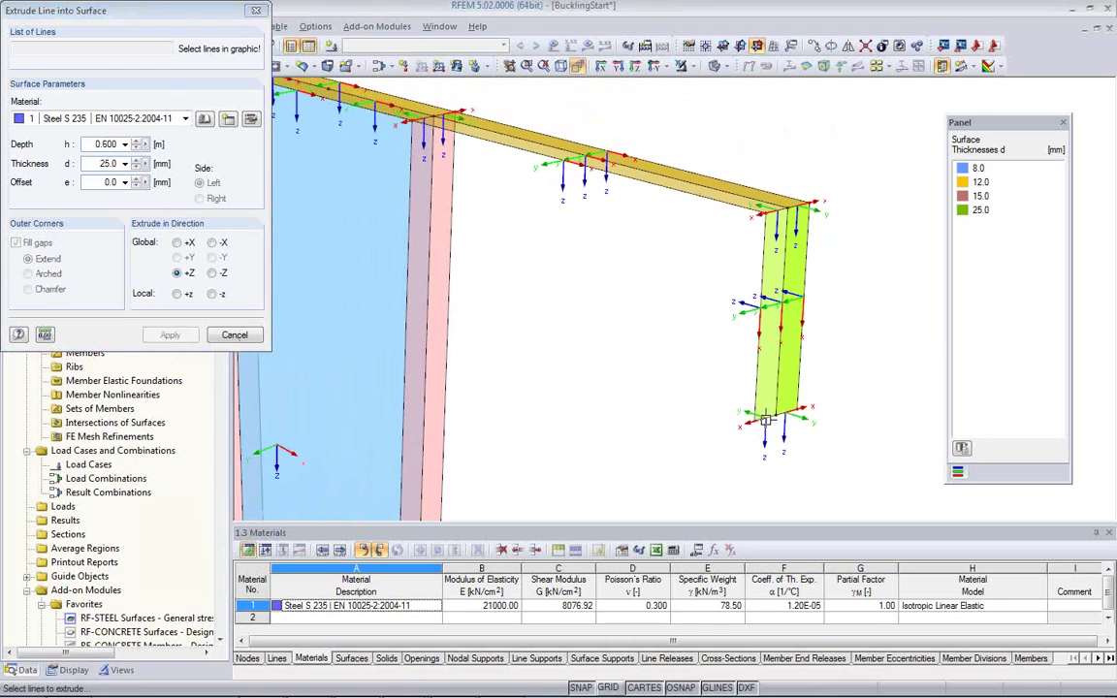
# - Extrude lines 26 and 22 1.0 m in -X into a 12 mm return plate
pyautogui.click(696, 388)
pyautogui.click(714, 421)
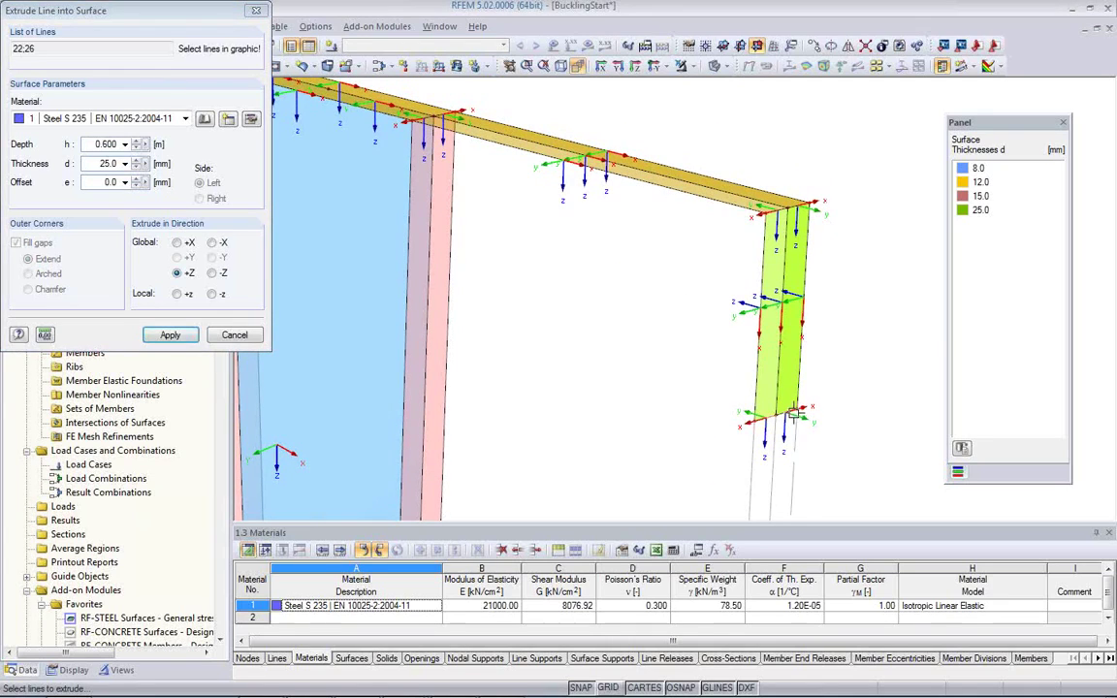
pyautogui.click(212, 244)
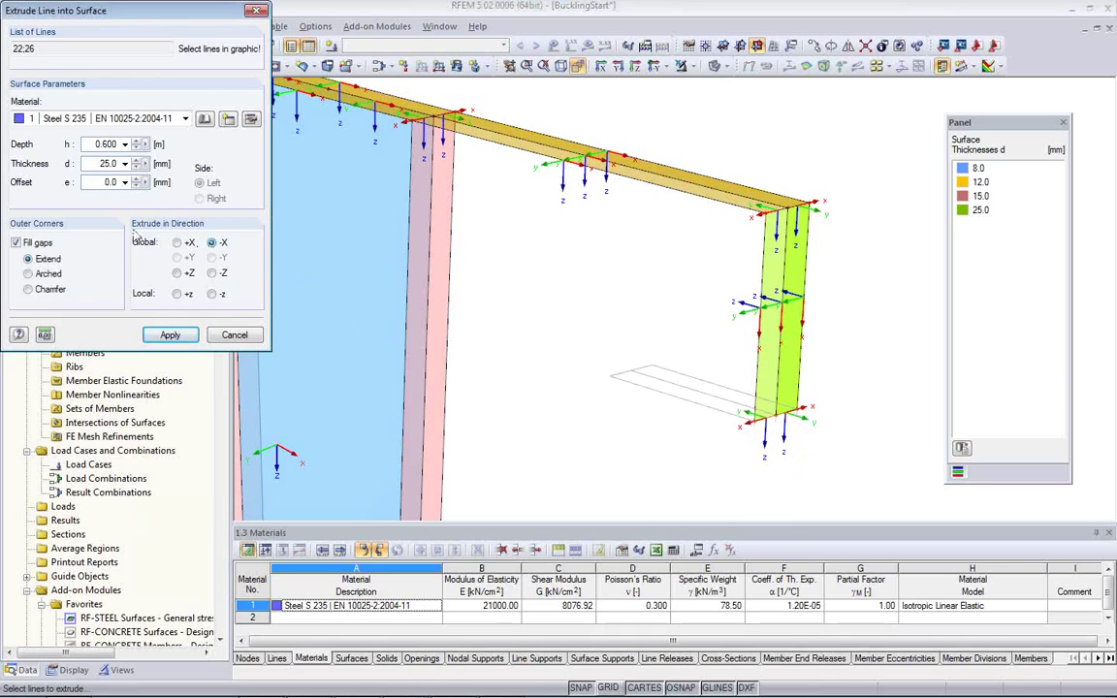
pyautogui.doubleClick(107, 144)
pyautogui.write('1')
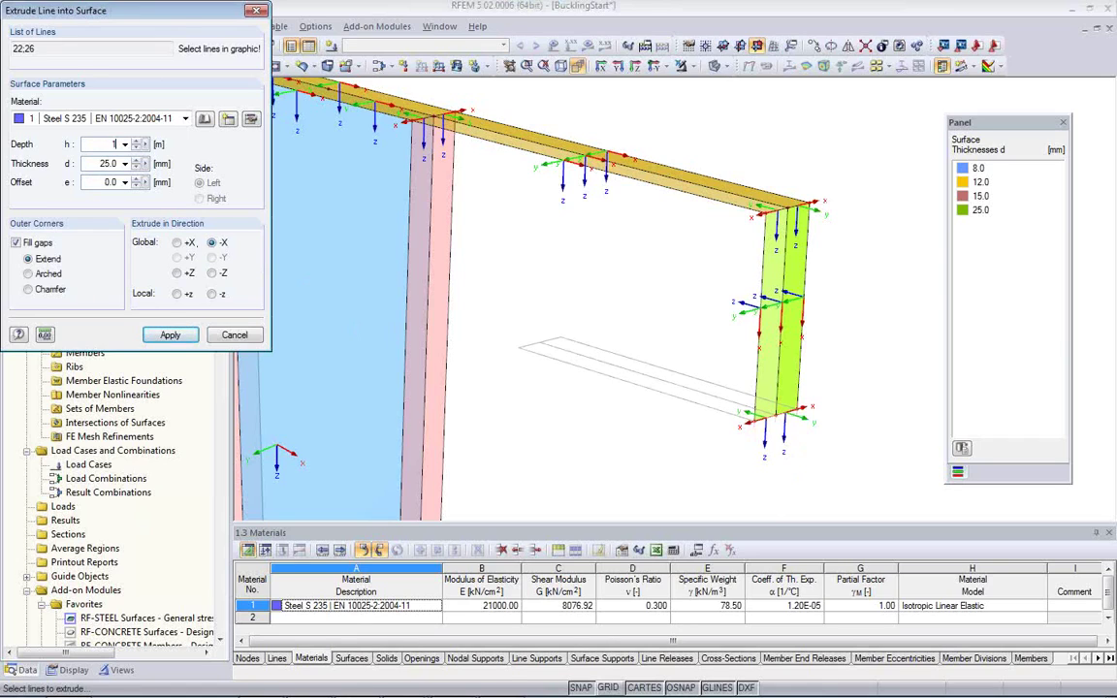
pyautogui.doubleClick(112, 163)
pyautogui.write('1')
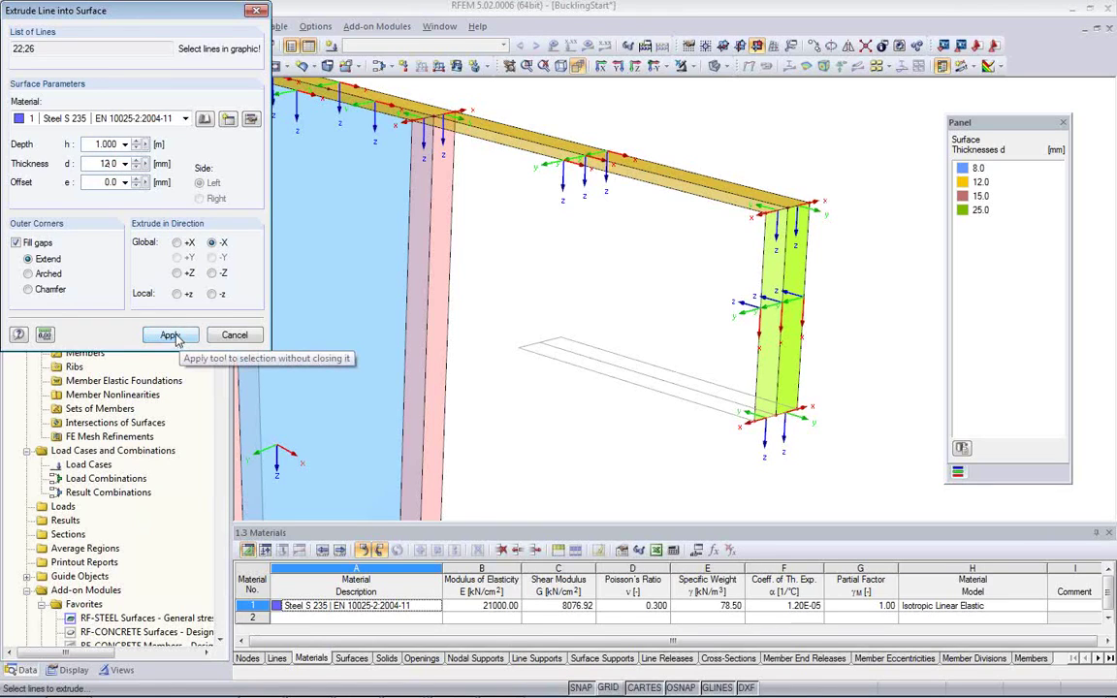
pyautogui.click(171, 335)
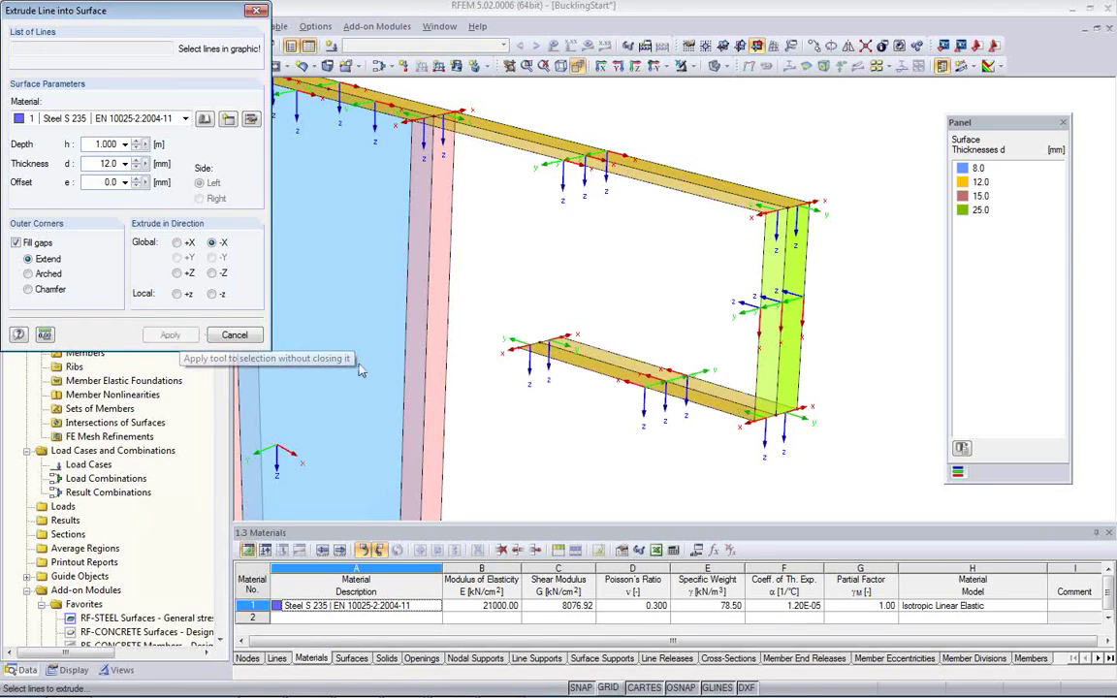
pyautogui.click(235, 335)
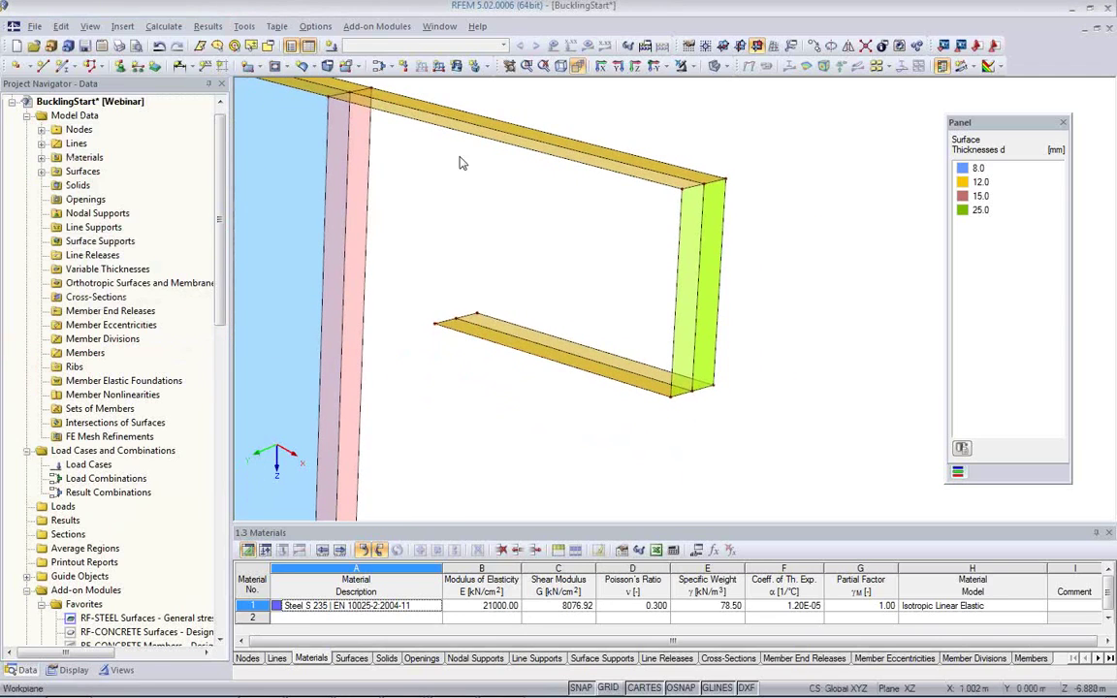
# - Orbit, pan and zoom the view until the tapered blue column is seen edge-on
pyautogui.keyDown('ctrl'); pyautogui.moveTo(574, 408); pyautogui.dragTo(593, 382, button='middle'); pyautogui.keyUp('ctrl')
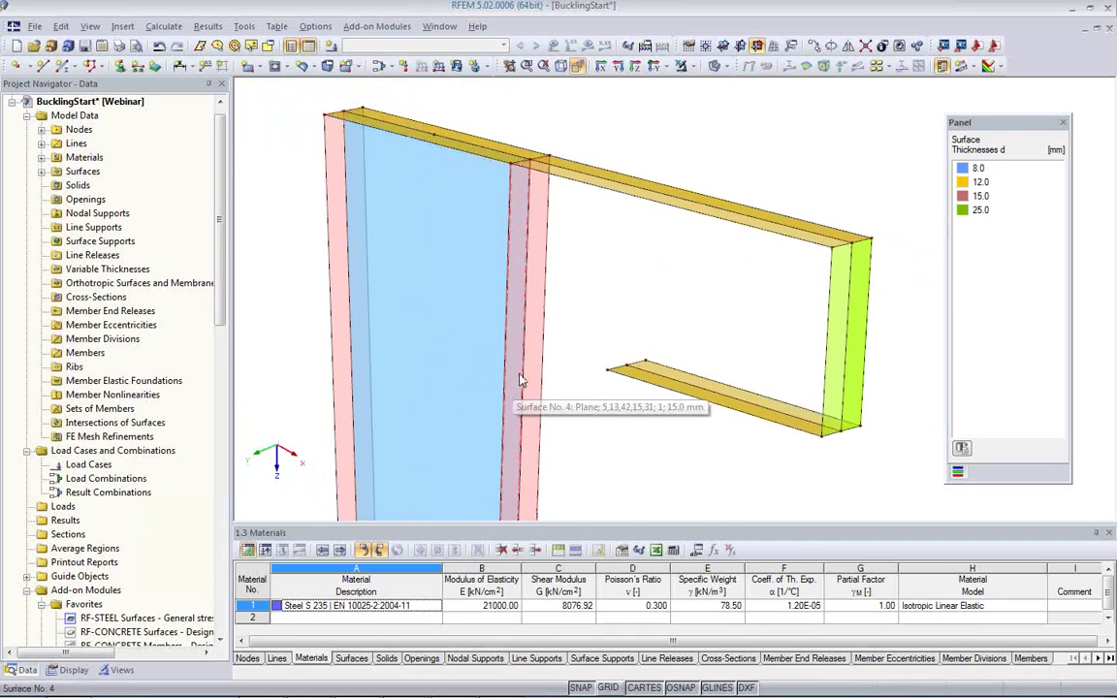
pyautogui.moveTo(596, 410); pyautogui.dragTo(579, 380, button='middle')
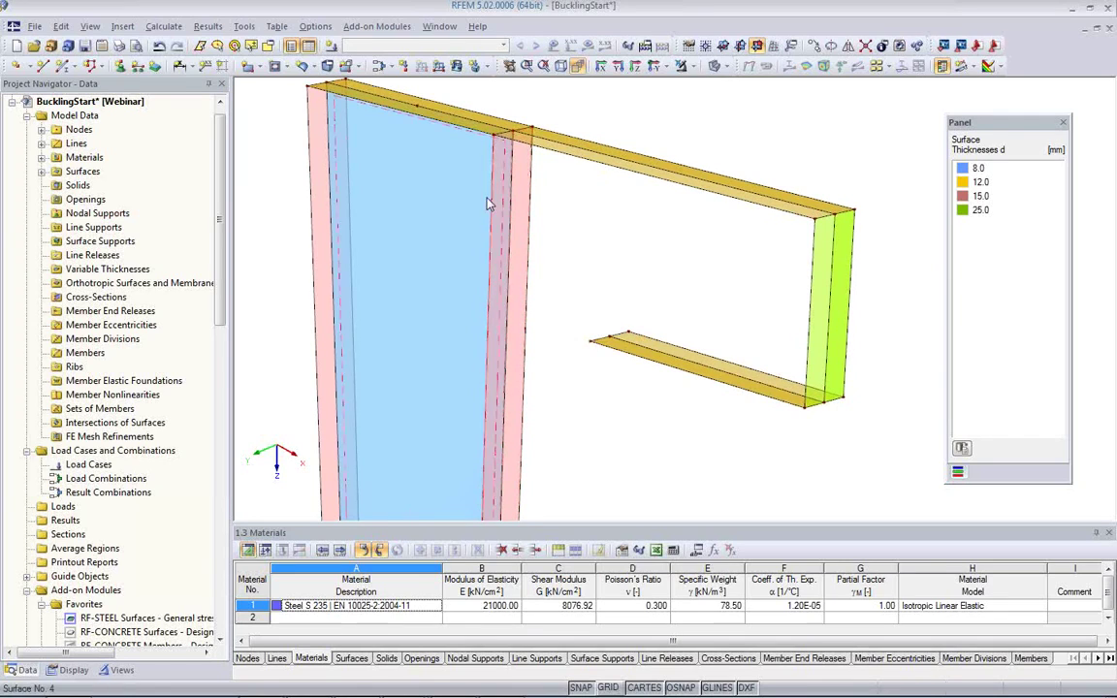
pyautogui.scroll(-2, 504, 296)
pyautogui.moveTo(514, 368); pyautogui.dragTo(439, 297, button='middle')
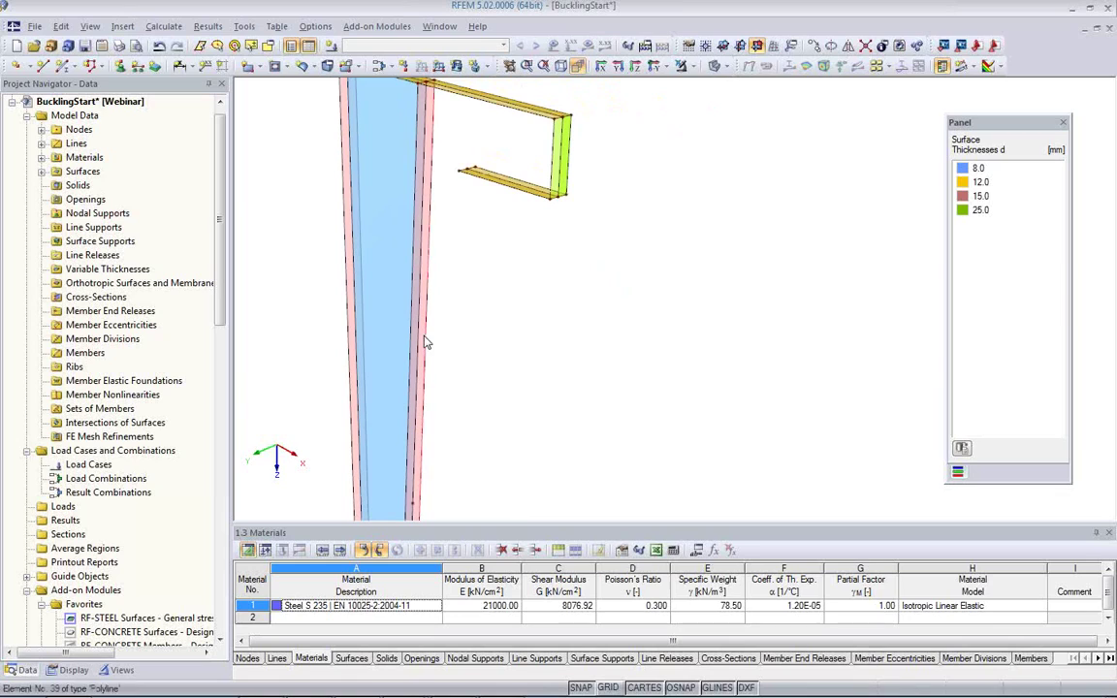
pyautogui.keyDown('ctrl'); pyautogui.moveTo(524, 334); pyautogui.dragTo(490, 282, button='middle'); pyautogui.keyUp('ctrl')
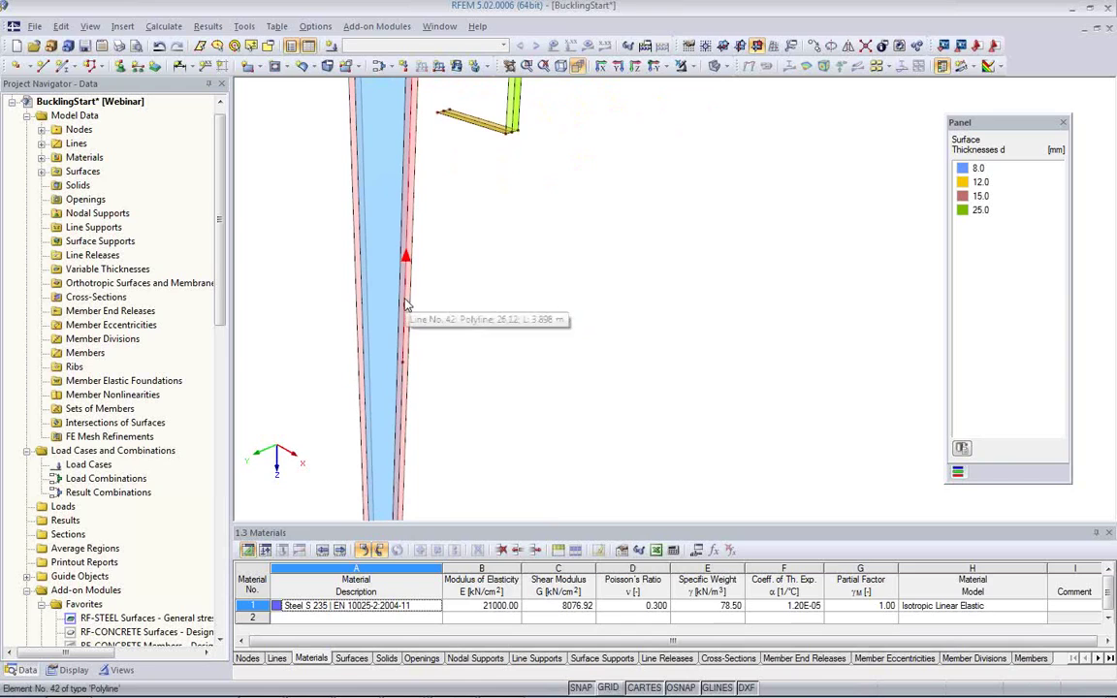
pyautogui.scroll(-2, 537, 345)
# - Divide column lines 31, 39 and 42 with new nodes 0.794 m from their line ends
pyautogui.scroll(3, 571, 341)
pyautogui.scroll(1, 563, 291)
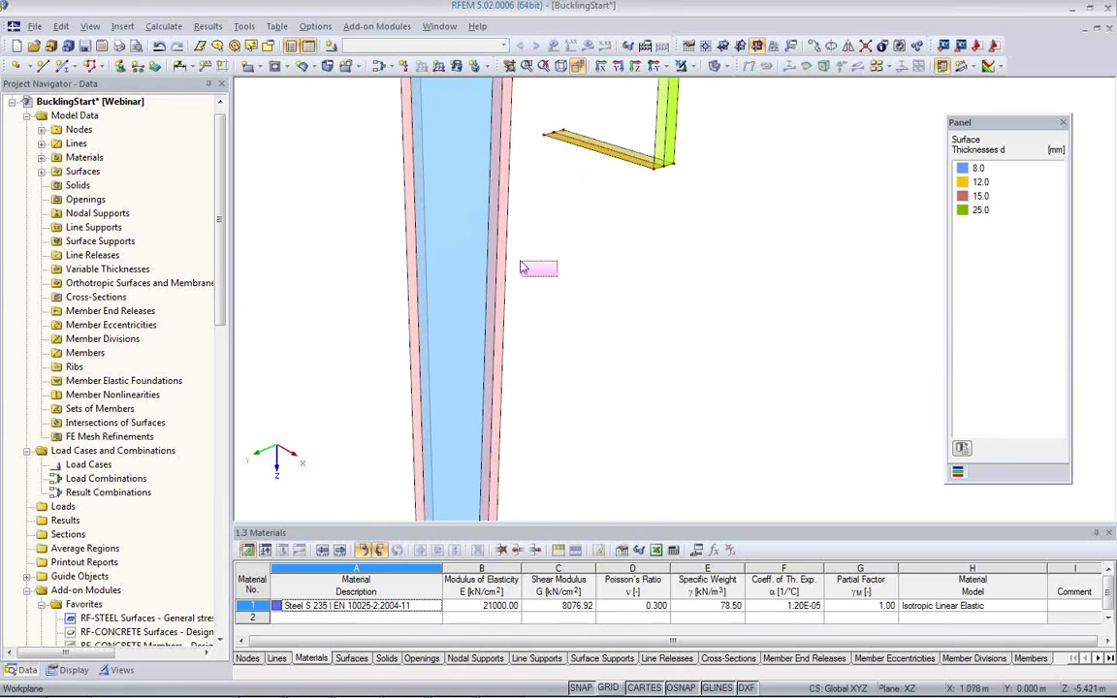
pyautogui.click(512, 276)
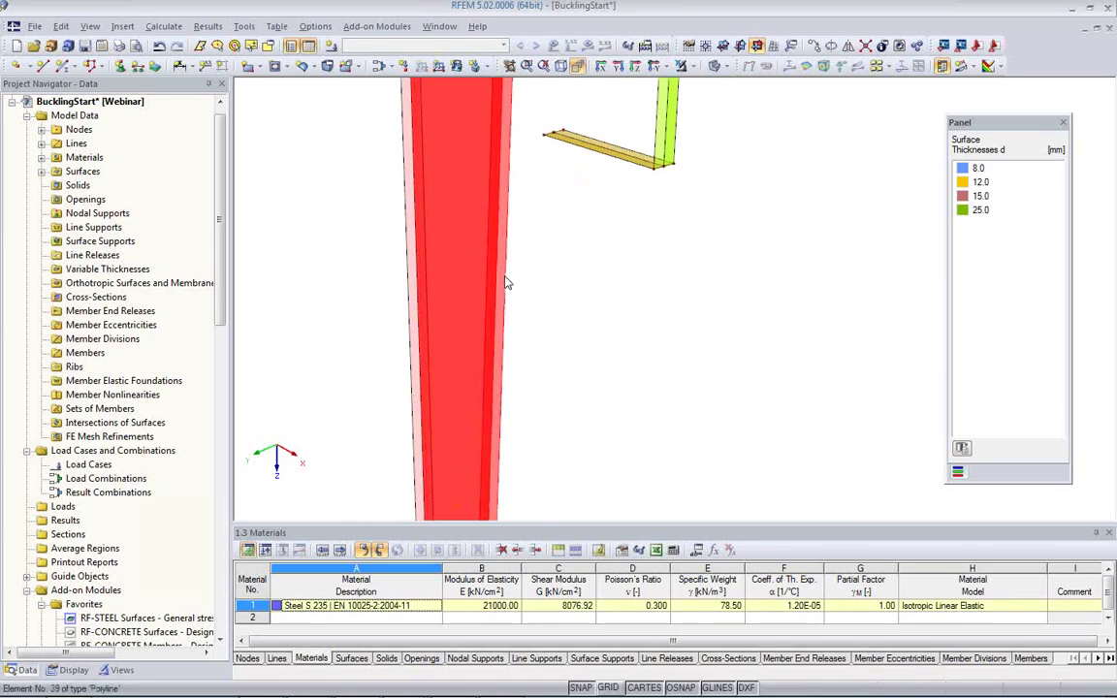
pyautogui.rightClick(506, 281)
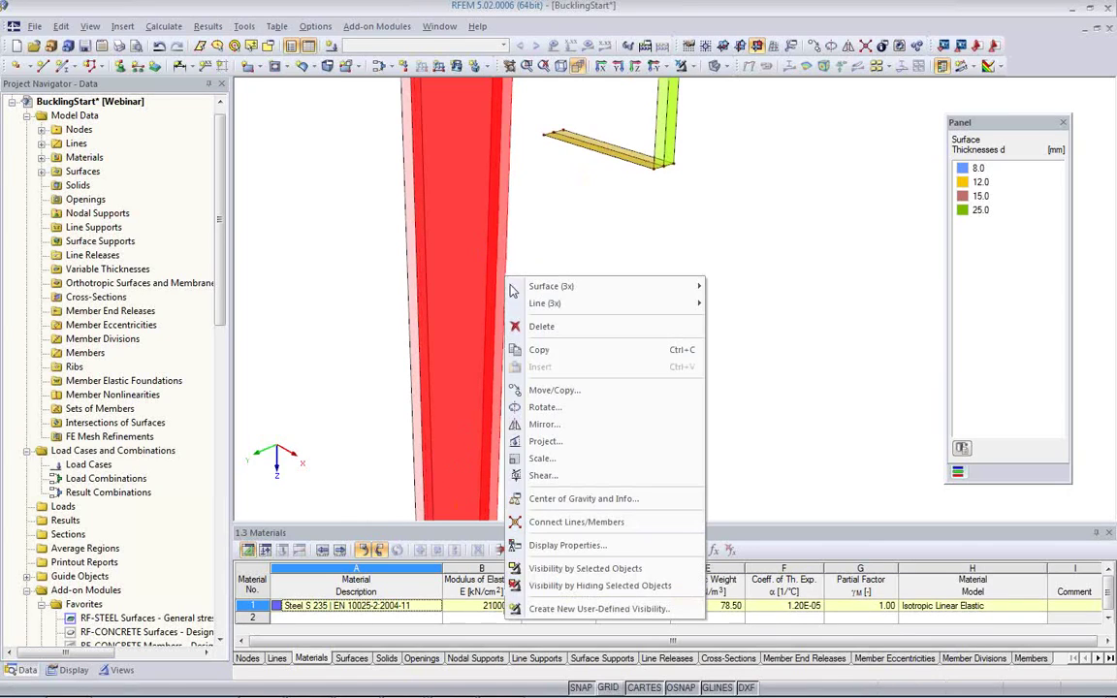
pyautogui.moveTo(540, 306)
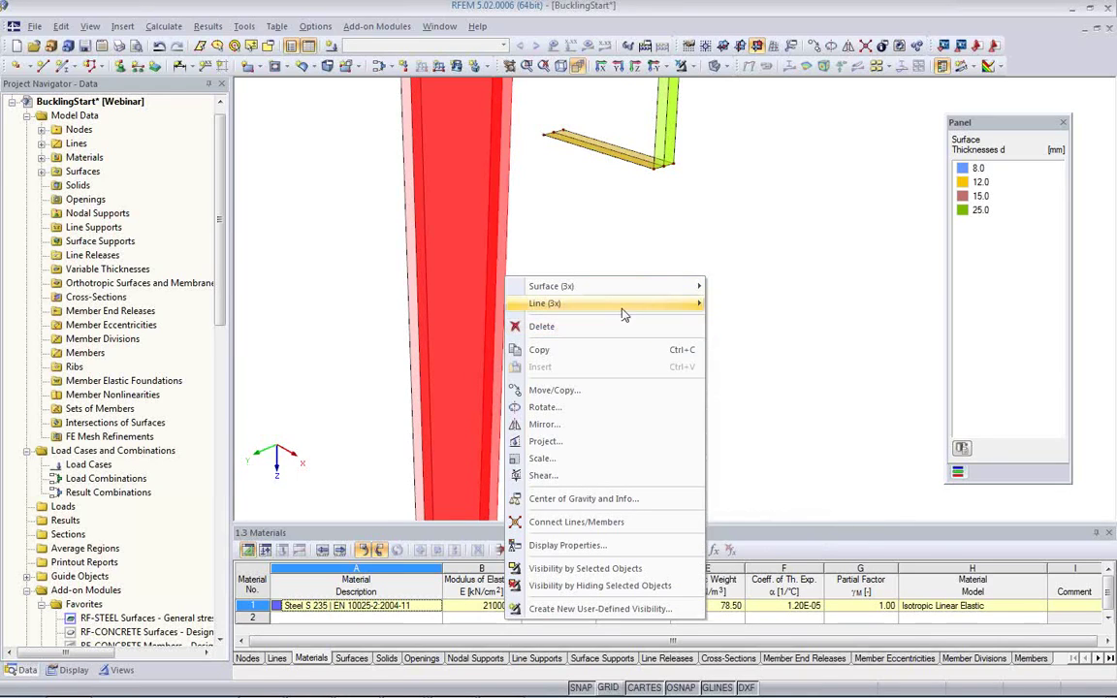
pyautogui.moveTo(791, 362)
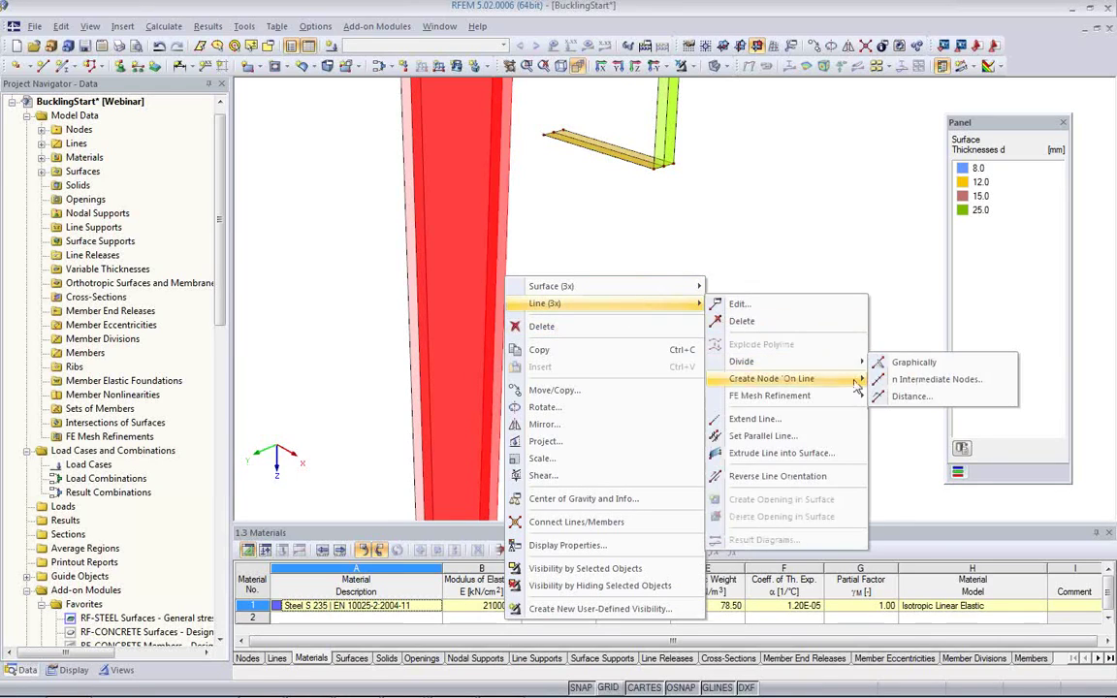
pyautogui.click(909, 396)
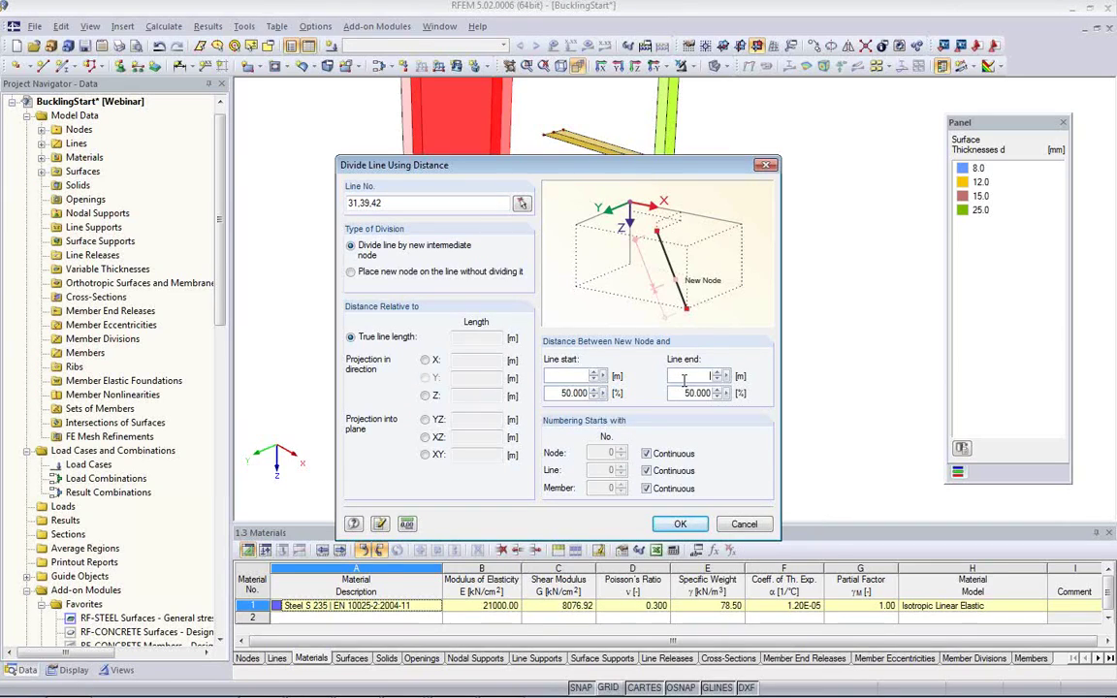
pyautogui.write('0.794')
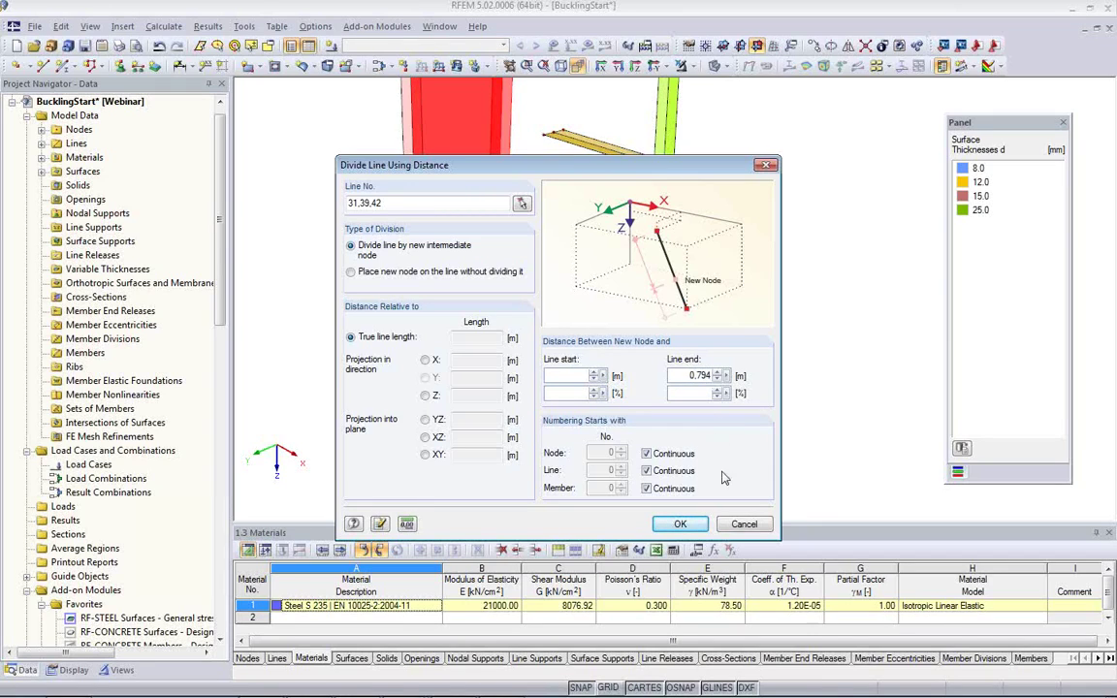
pyautogui.click(681, 524)
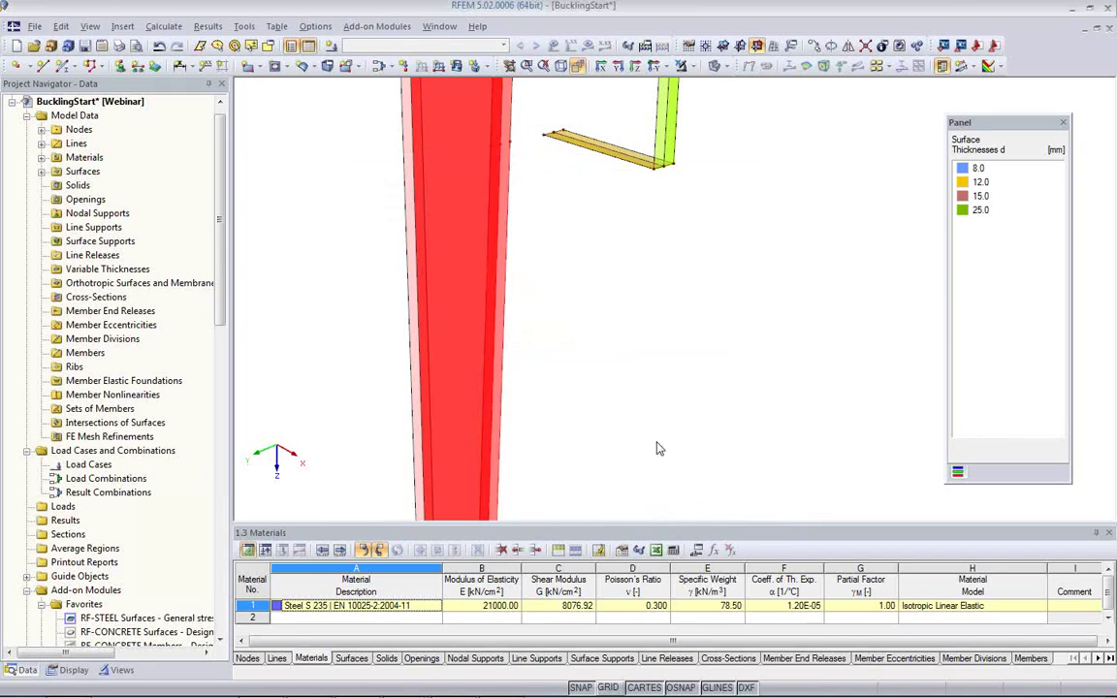
# - Snap the bottom plate's free end node onto the new node on the column edge
pyautogui.scroll(2, 511, 184)
pyautogui.scroll(2, 512, 210)
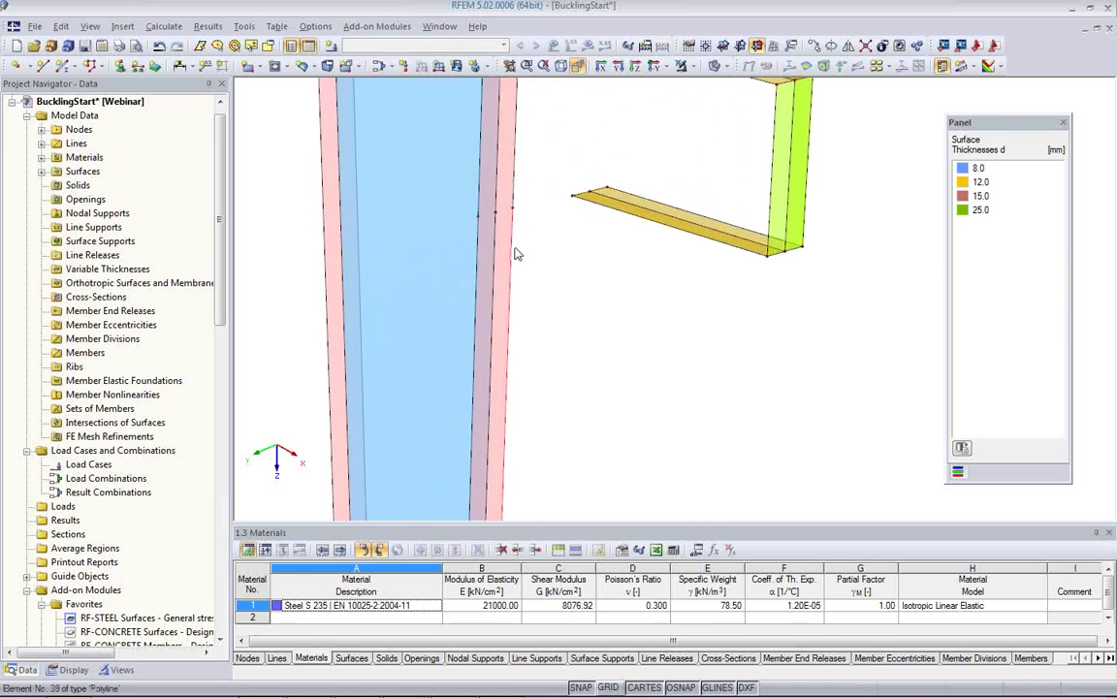
pyautogui.keyDown('ctrl'); pyautogui.moveTo(591, 259); pyautogui.dragTo(586, 231, button='middle'); pyautogui.keyUp('ctrl')
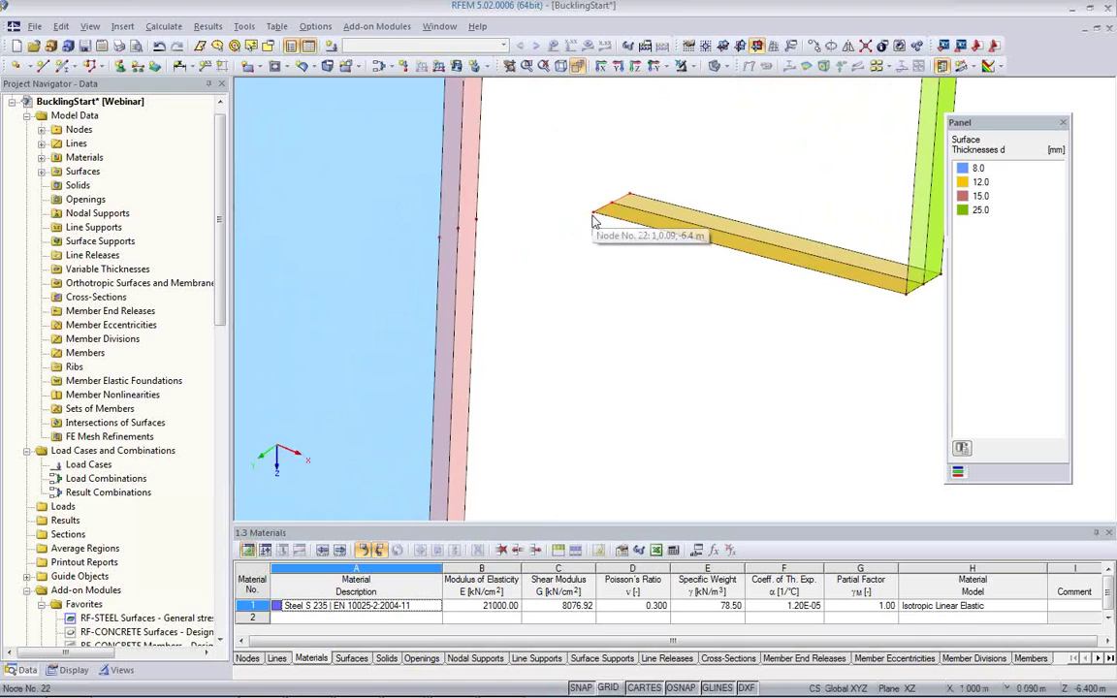
pyautogui.moveTo(594, 222); pyautogui.dragTo(449, 242)
pyautogui.moveTo(501, 306); pyautogui.dragTo(491, 332, button='middle')
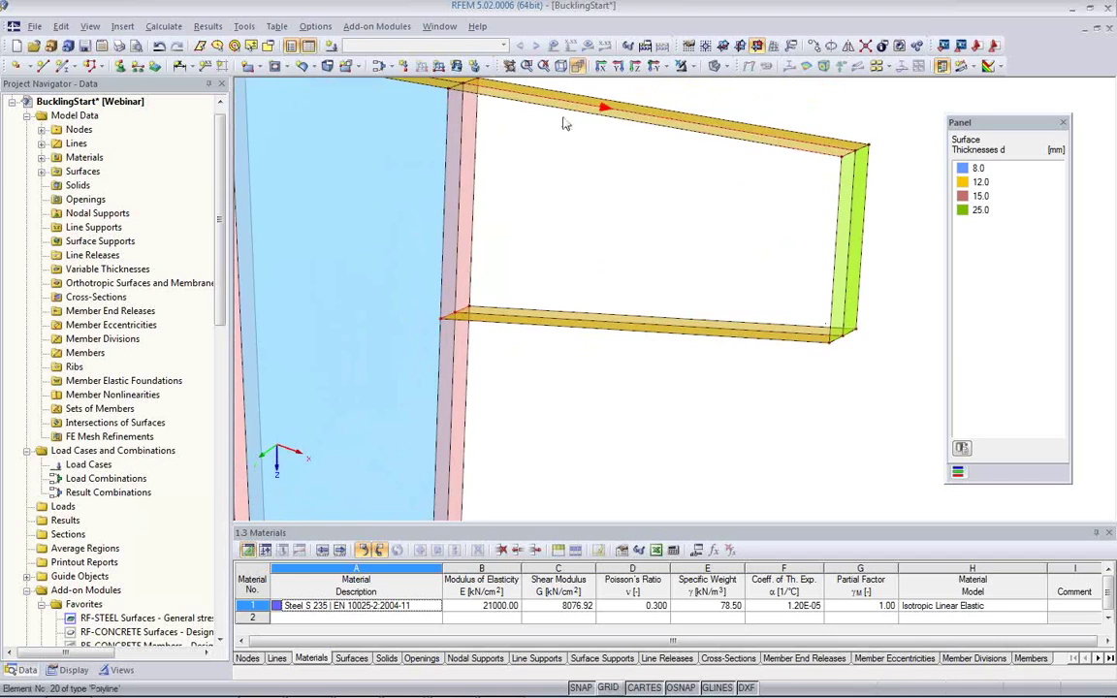
pyautogui.moveTo(599, 241); pyautogui.dragTo(589, 302, button='middle')
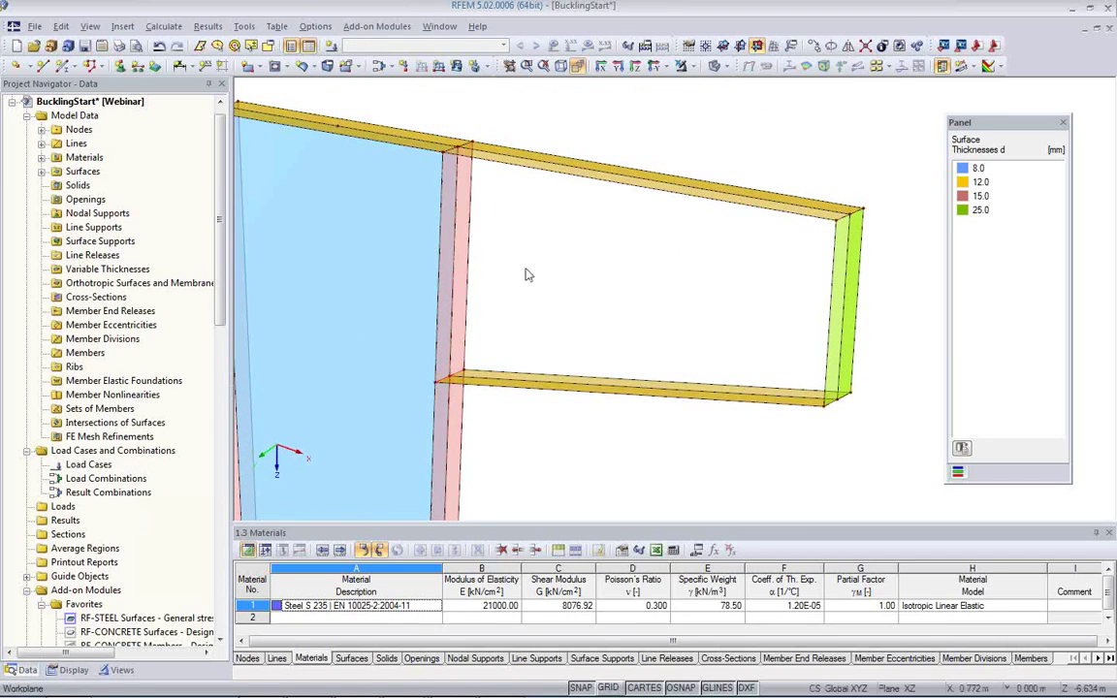
pyautogui.click(254, 66)
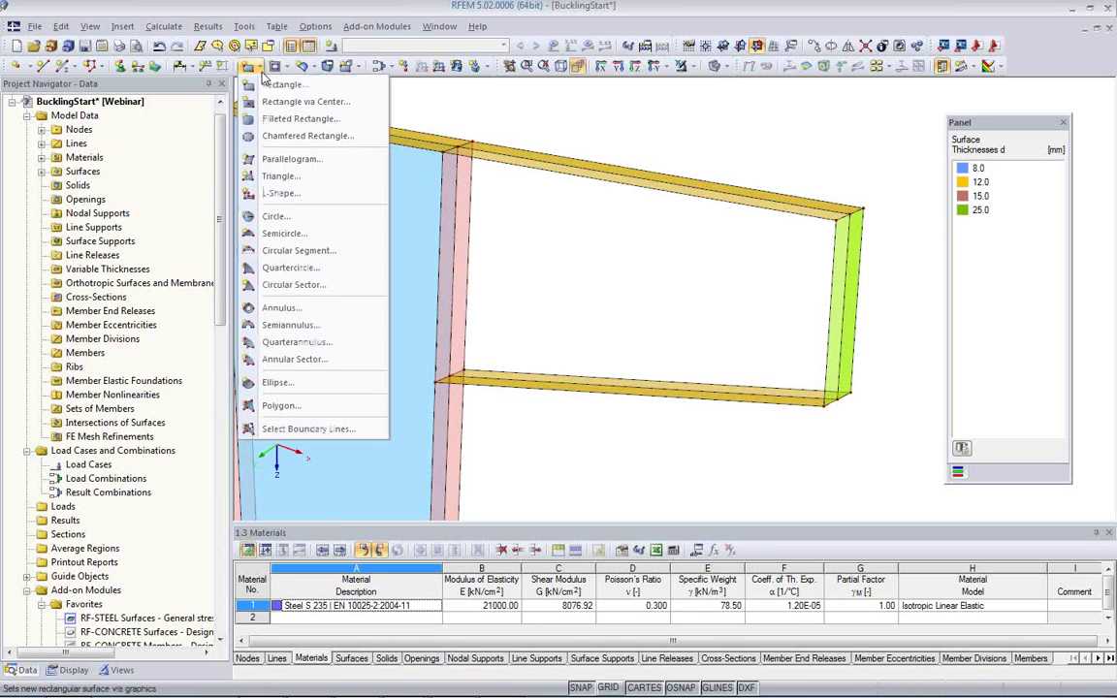
pyautogui.click(303, 428)
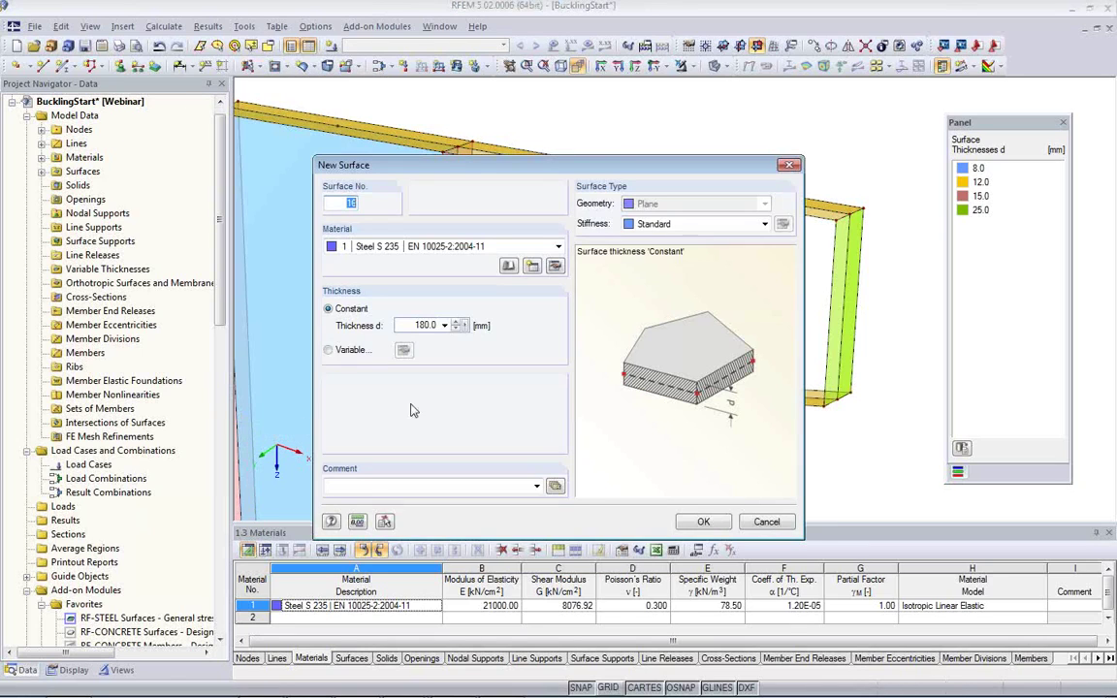
pyautogui.click(411, 328)
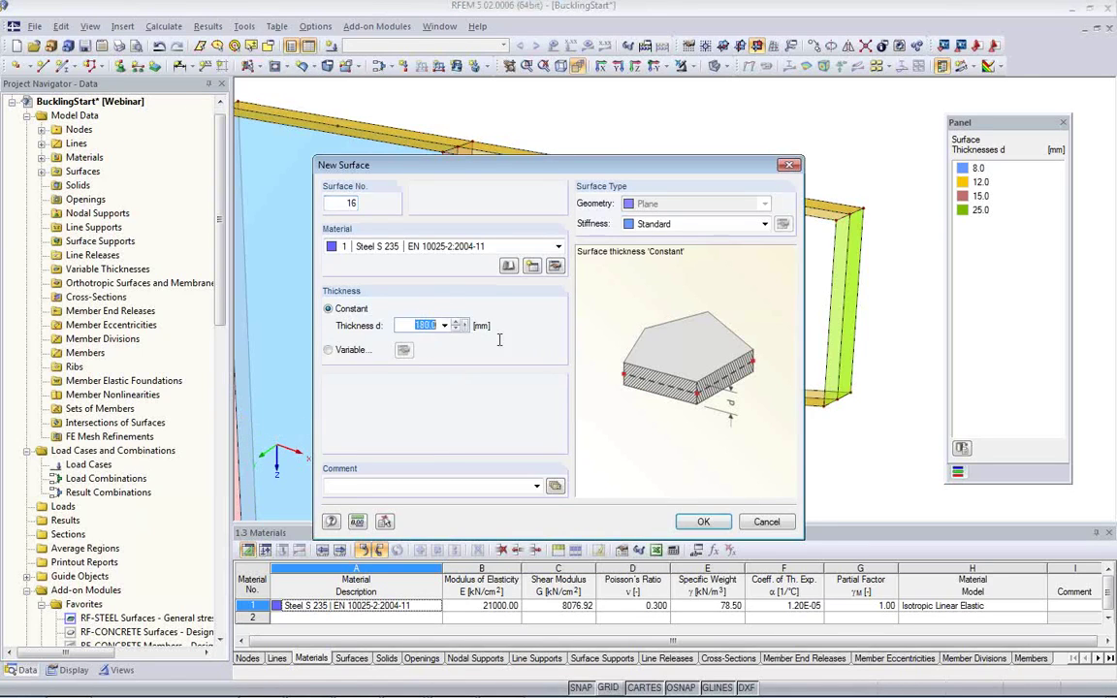
pyautogui.write('8')
pyautogui.click(702, 523)
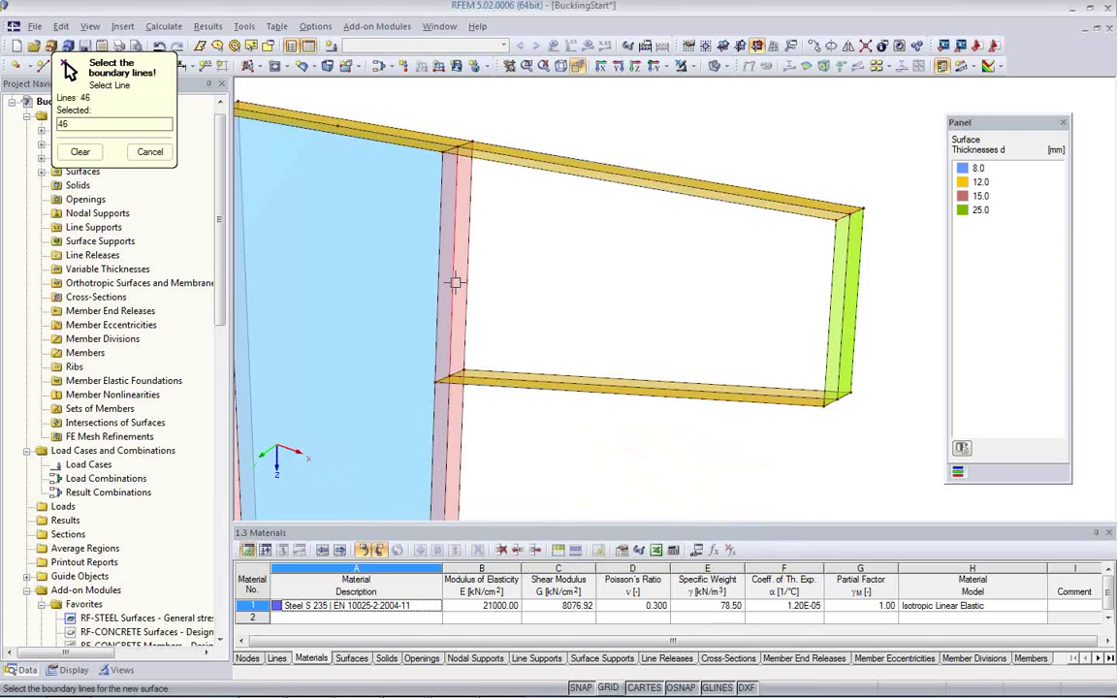
pyautogui.click(557, 167)
pyautogui.click(842, 315)
pyautogui.click(740, 389)
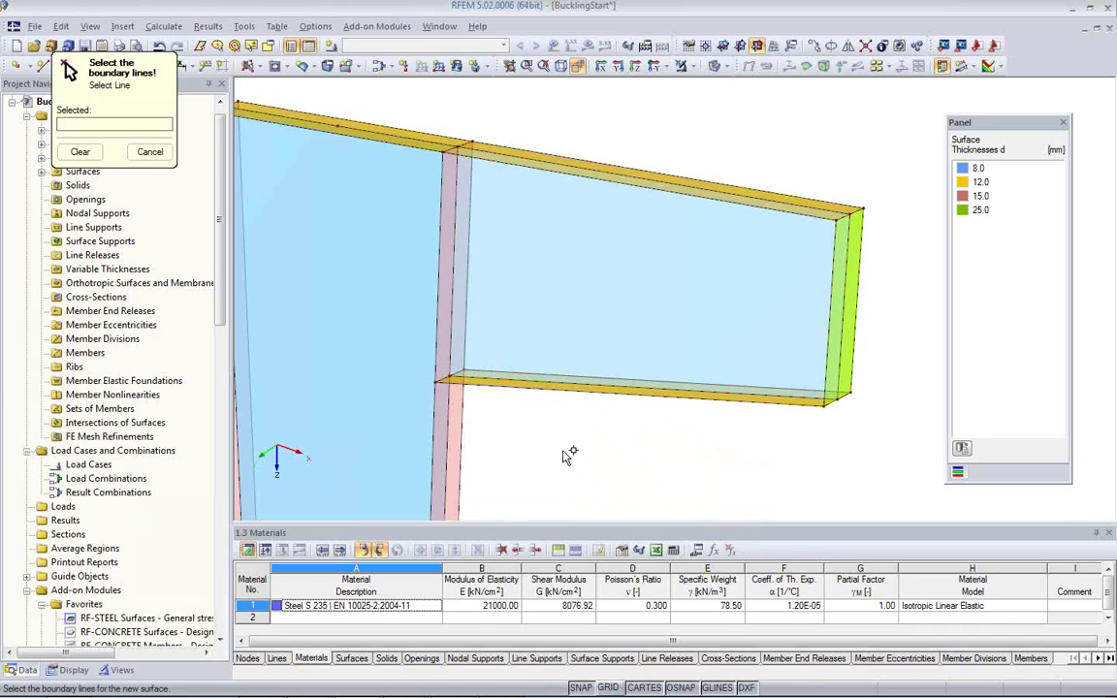
pyautogui.press('Escape')
pyautogui.moveTo(606, 456); pyautogui.dragTo(533, 382, button='middle')
pyautogui.scroll(-2, 606, 388)
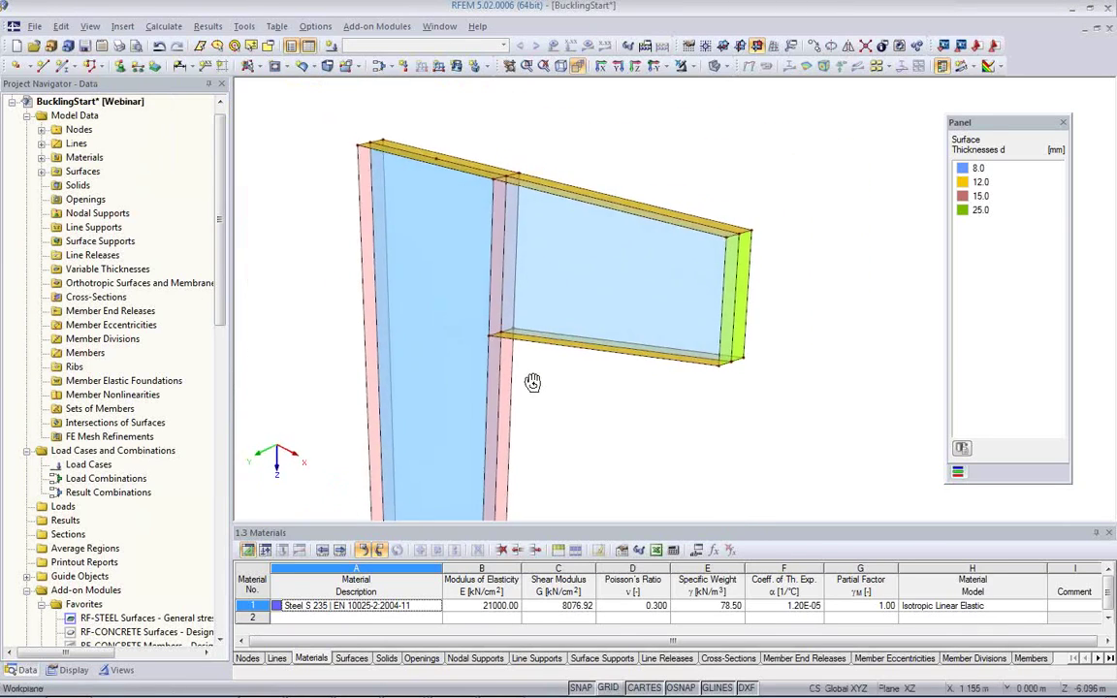
pyautogui.scroll(-1, 533, 382)
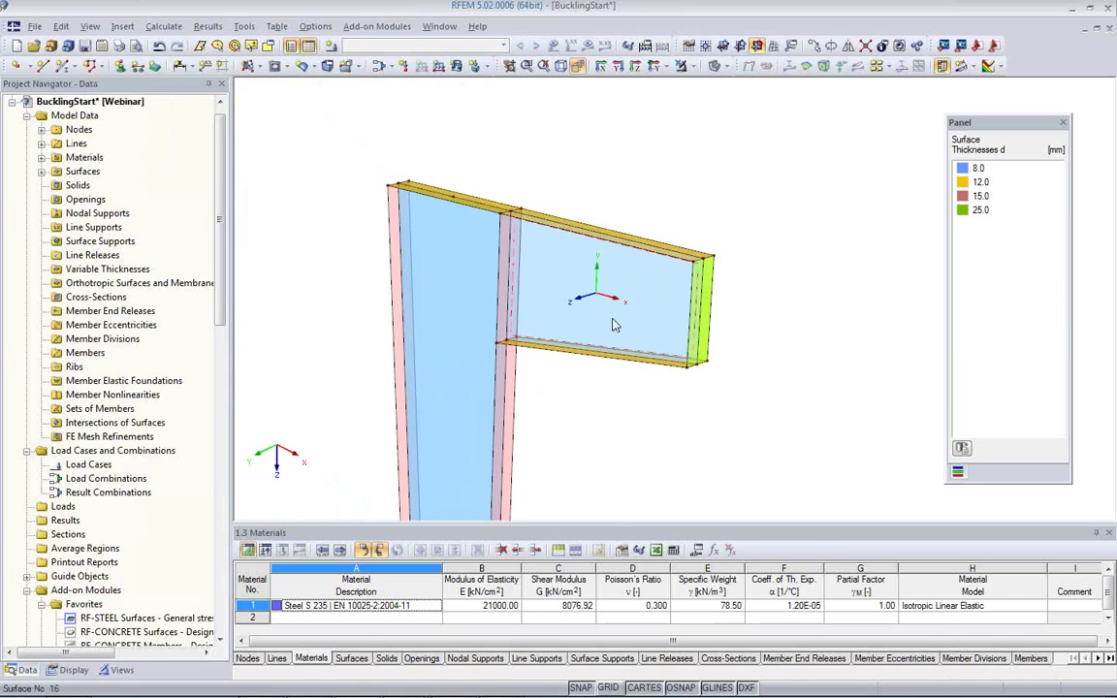
pyautogui.moveTo(553, 409)
pyautogui.mouseDown(button='middle')
pyautogui.moveTo(559, 438)
pyautogui.moveTo(539, 424)
pyautogui.mouseUp(button='middle')
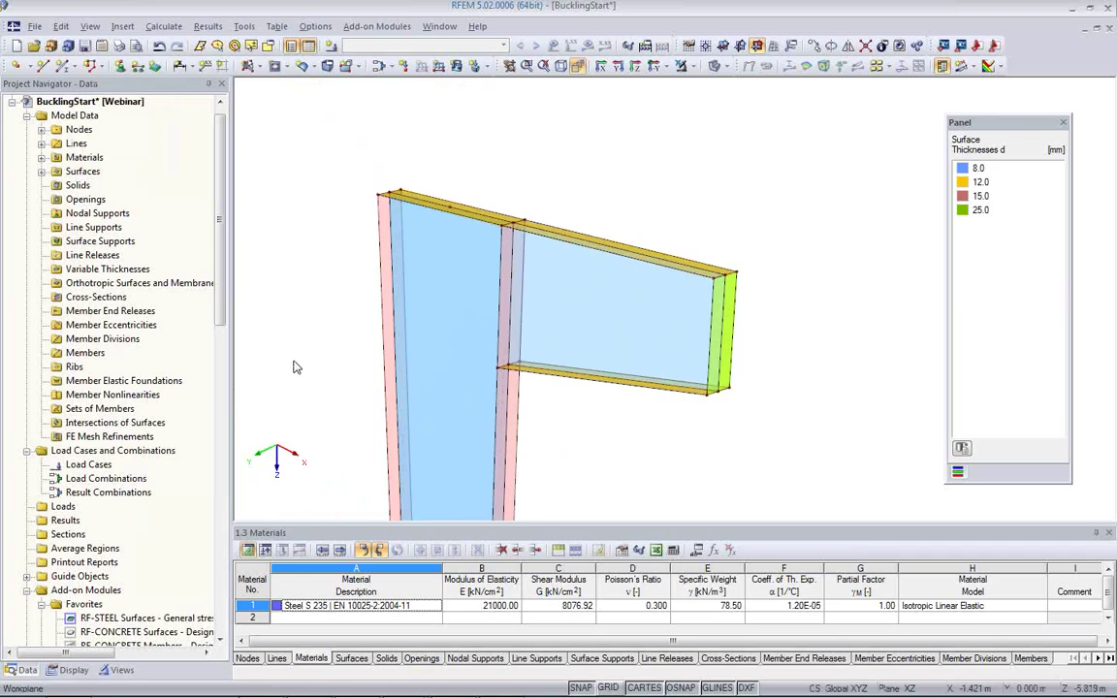
pyautogui.click(41, 172)
pyautogui.click(41, 171)
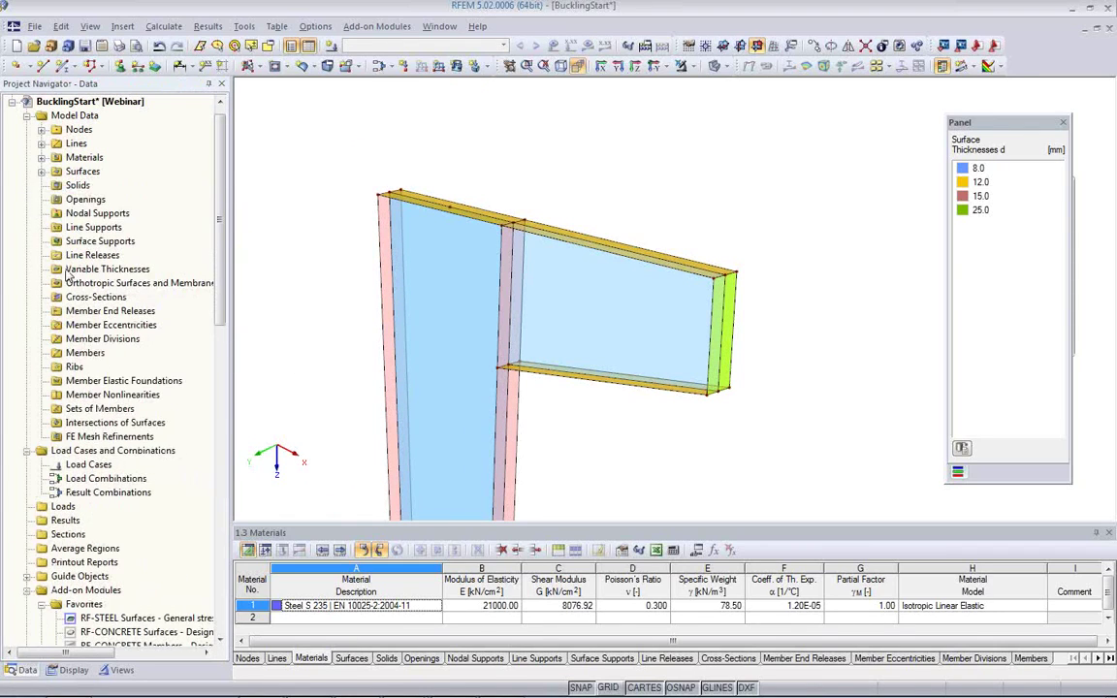
# - Turn on Surface Axis Systems x,y,z and zoom onto the rafter web and flanges
pyautogui.click(73, 670)
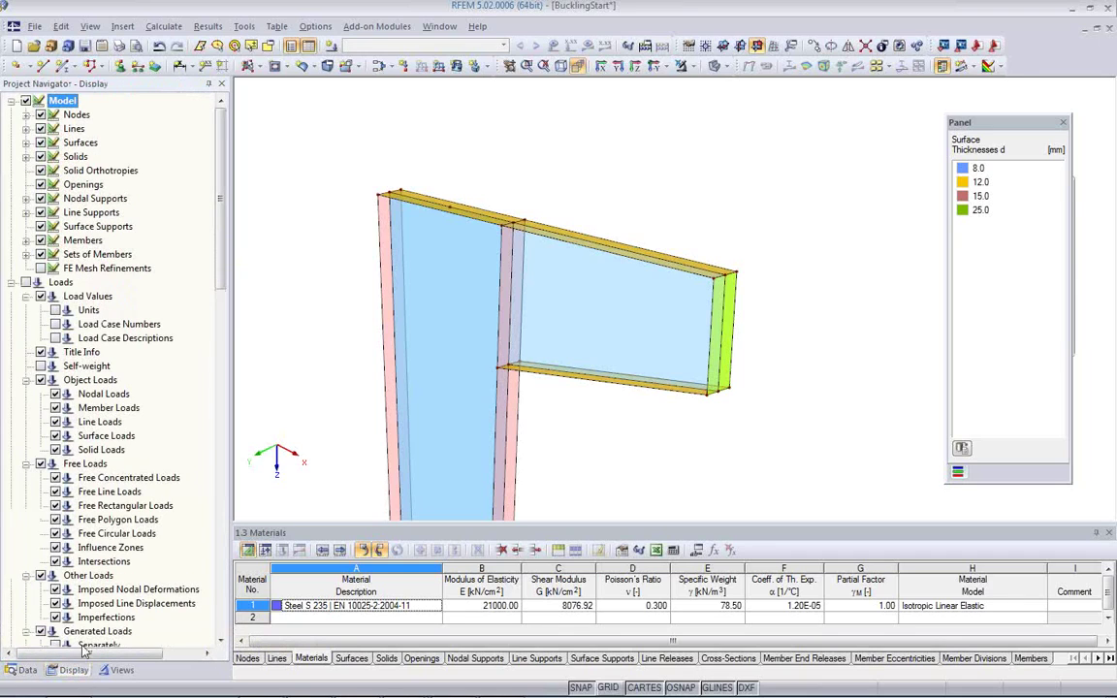
pyautogui.click(26, 142)
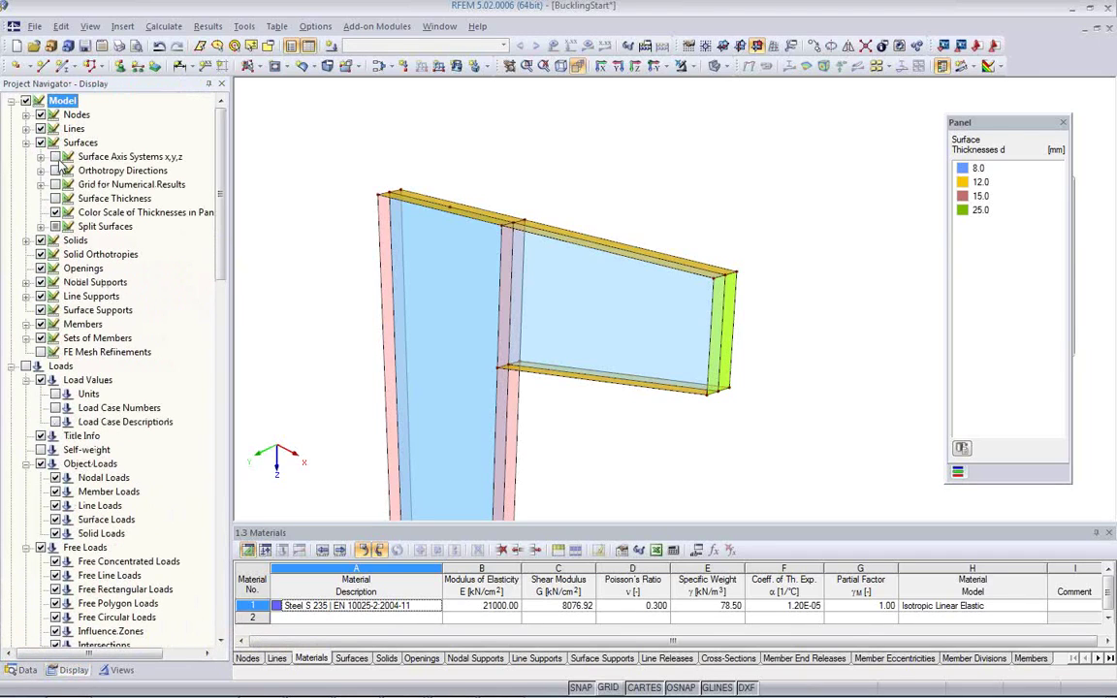
pyautogui.click(55, 156)
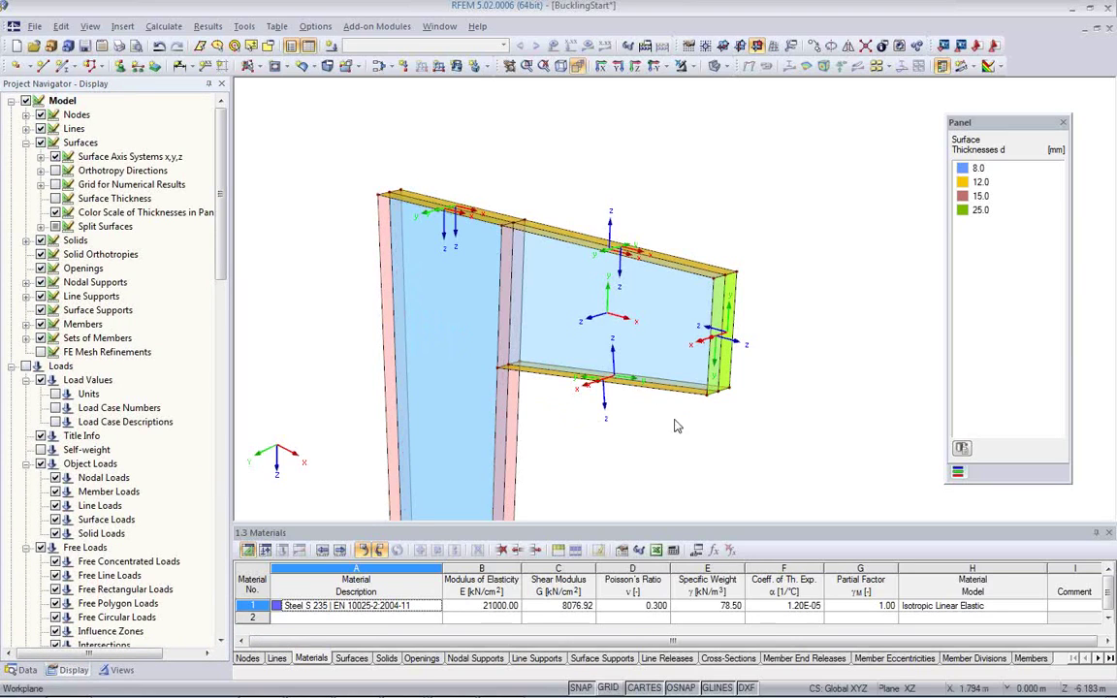
pyautogui.keyDown('ctrl'); pyautogui.moveTo(567, 283); pyautogui.dragTo(605, 315, button='middle'); pyautogui.keyUp('ctrl')
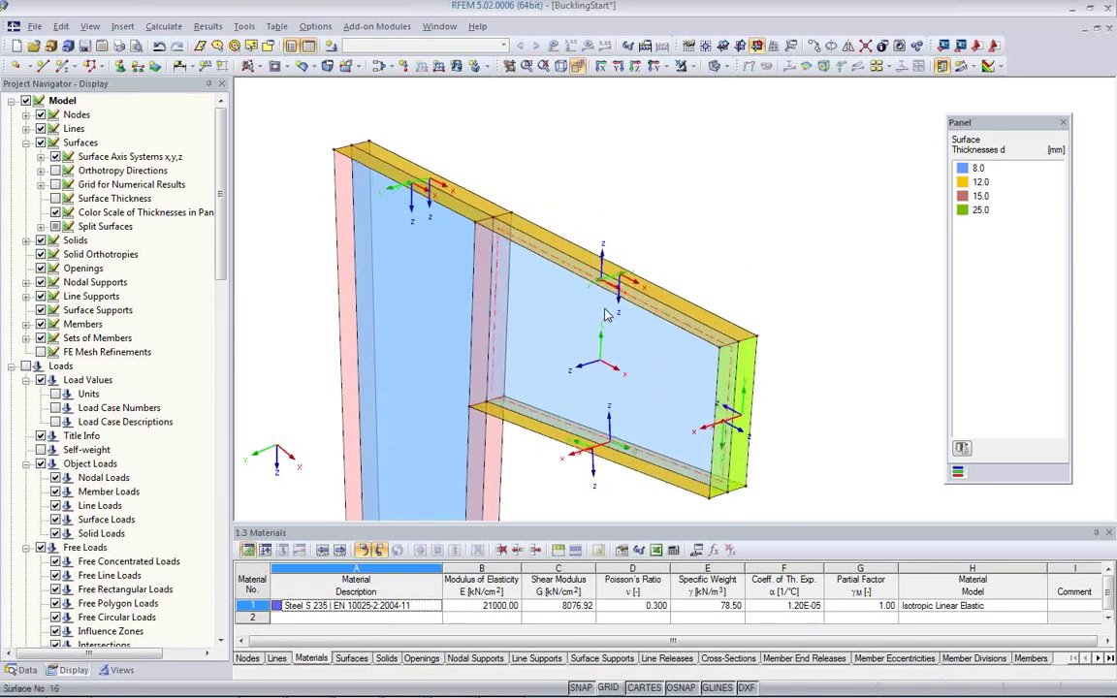
pyautogui.scroll(2, 605, 315)
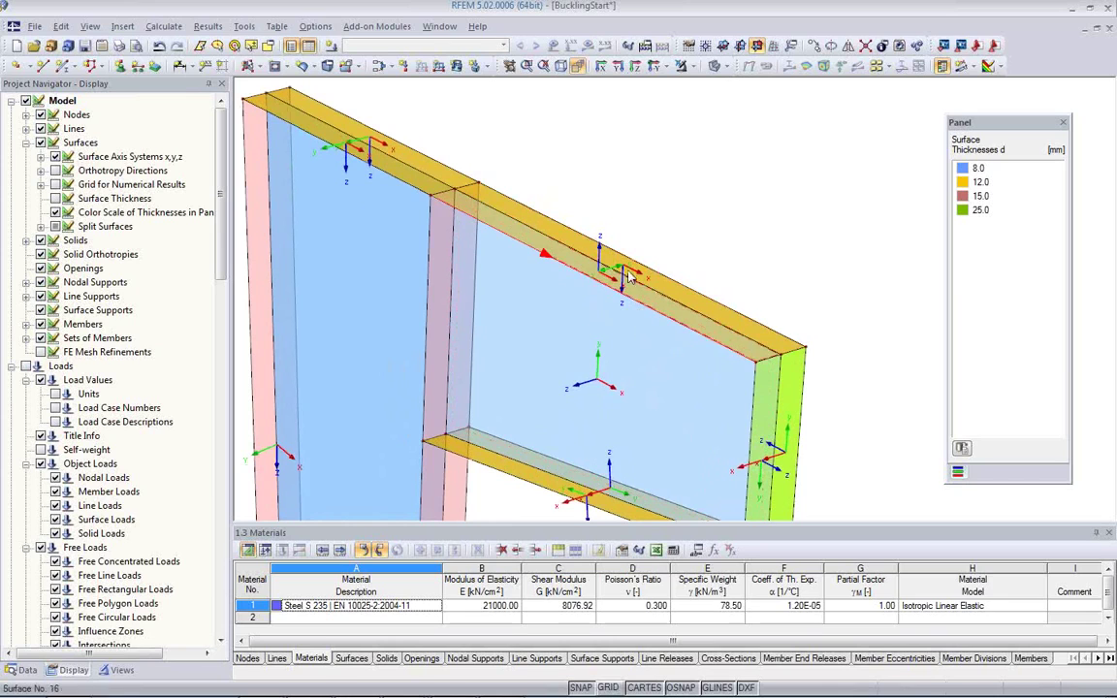
pyautogui.moveTo(648, 357); pyautogui.dragTo(636, 294, button='middle')
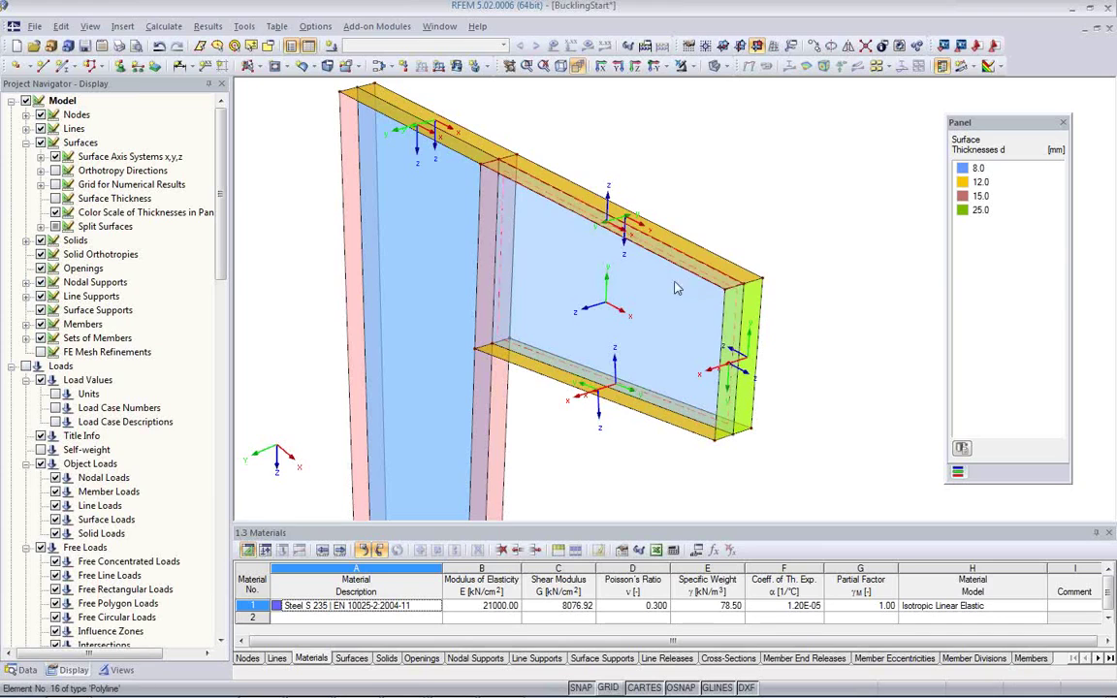
pyautogui.scroll(4, 636, 279)
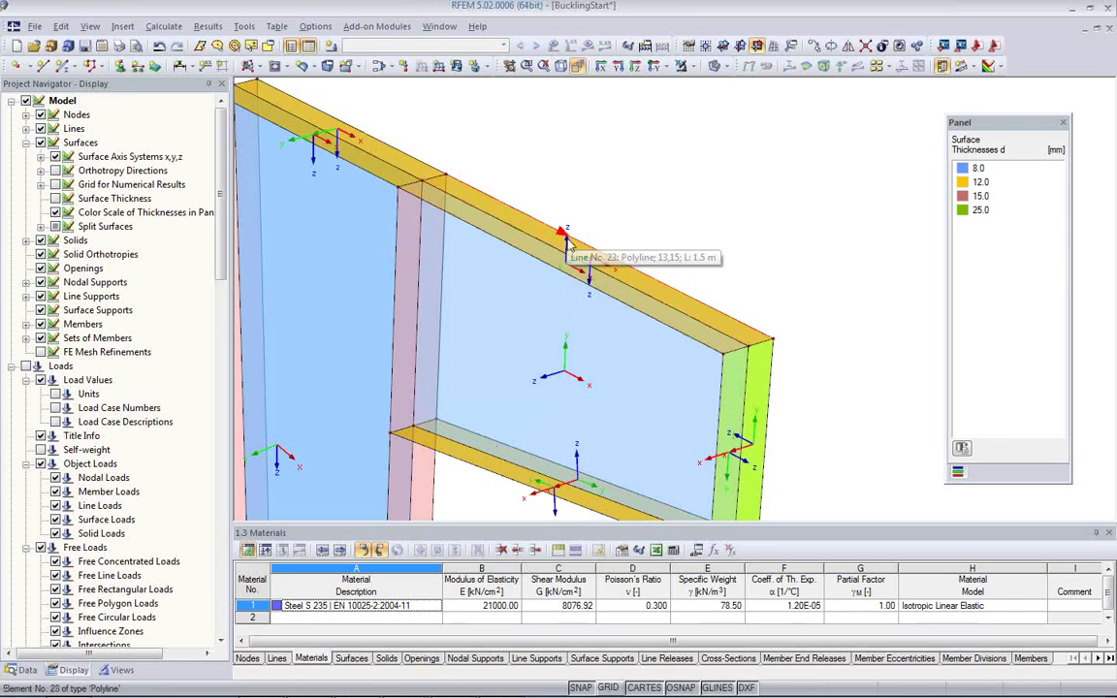
pyautogui.click(629, 304)
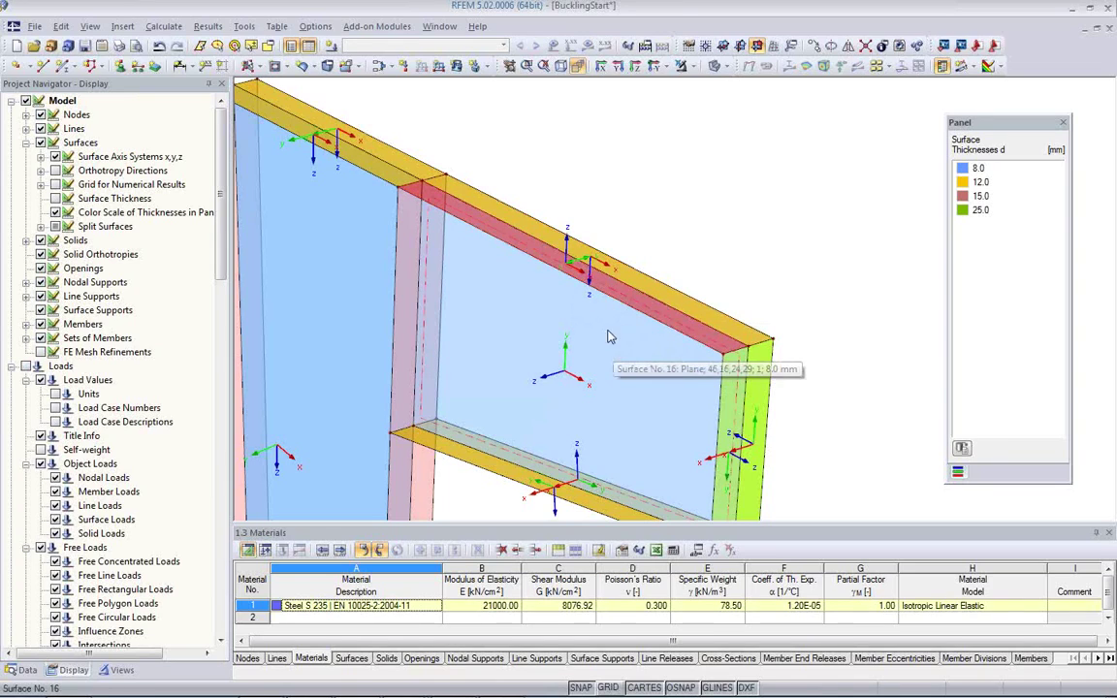
# - Reverse the local axis system of the top flange surface
pyautogui.click(594, 254)
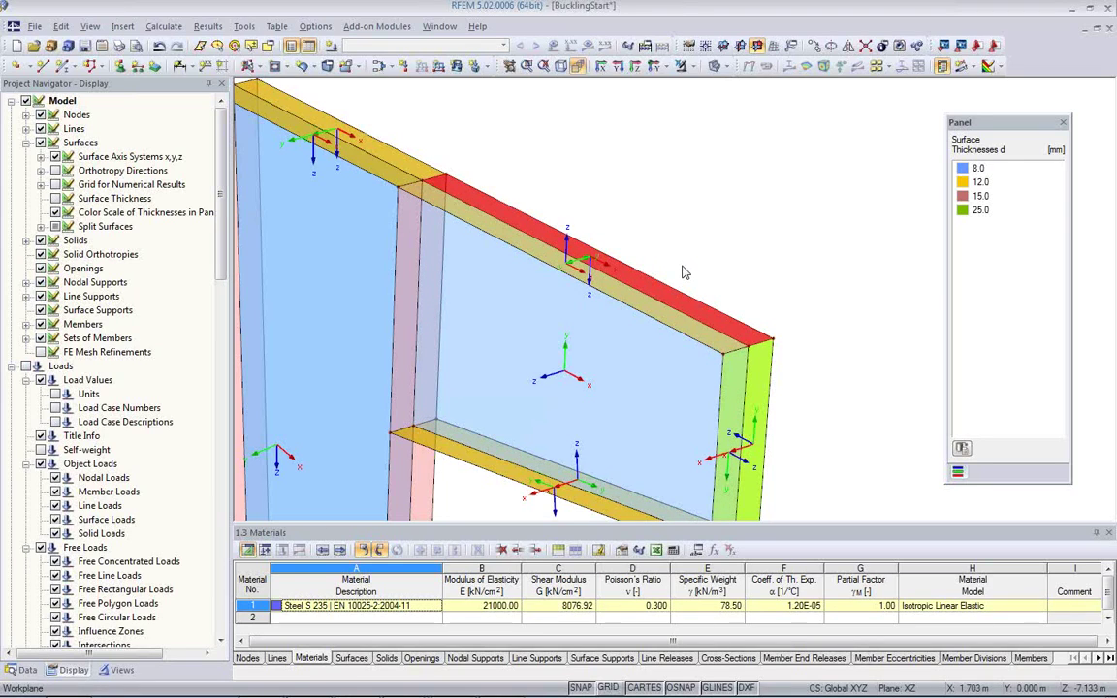
pyautogui.click(685, 260)
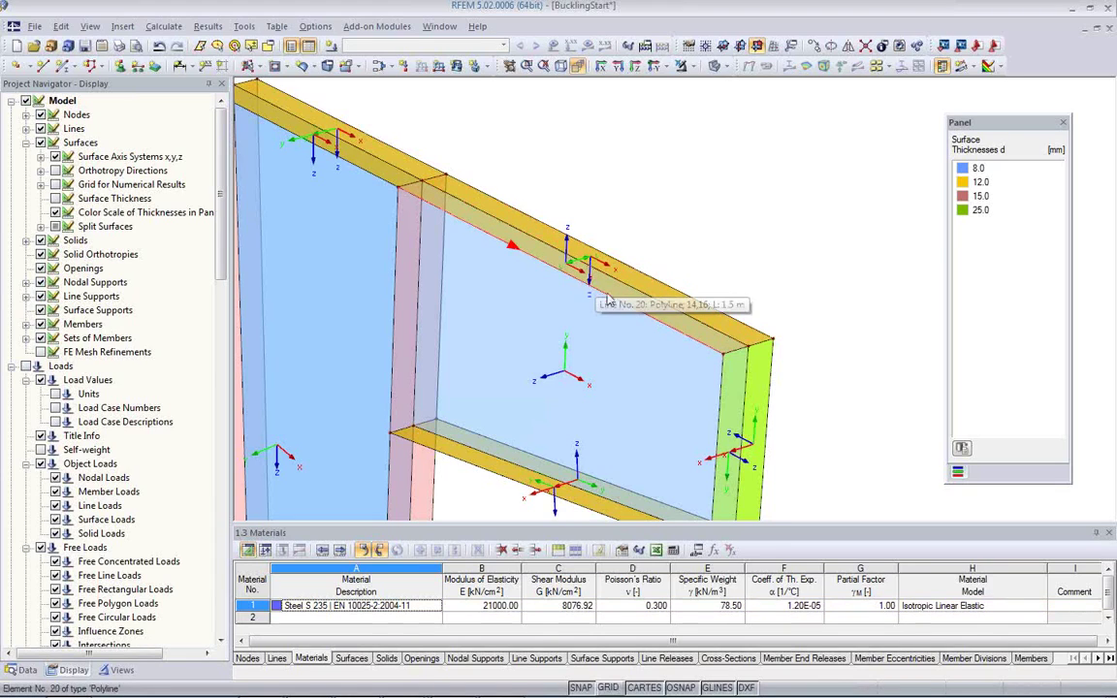
pyautogui.rightClick(542, 258)
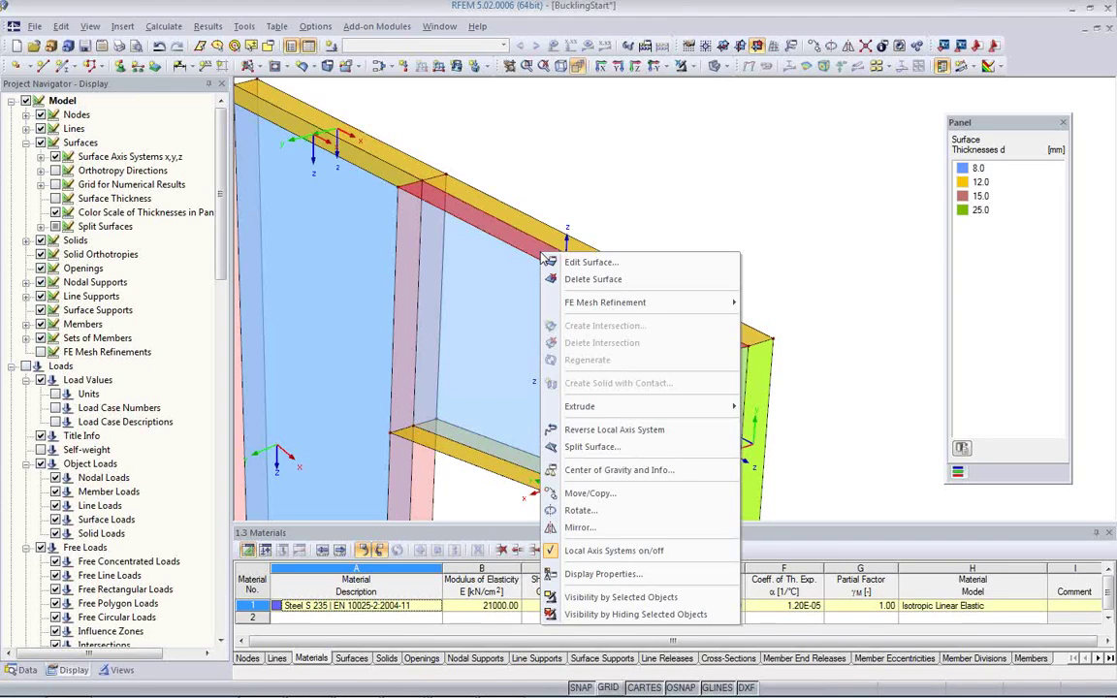
pyautogui.click(611, 431)
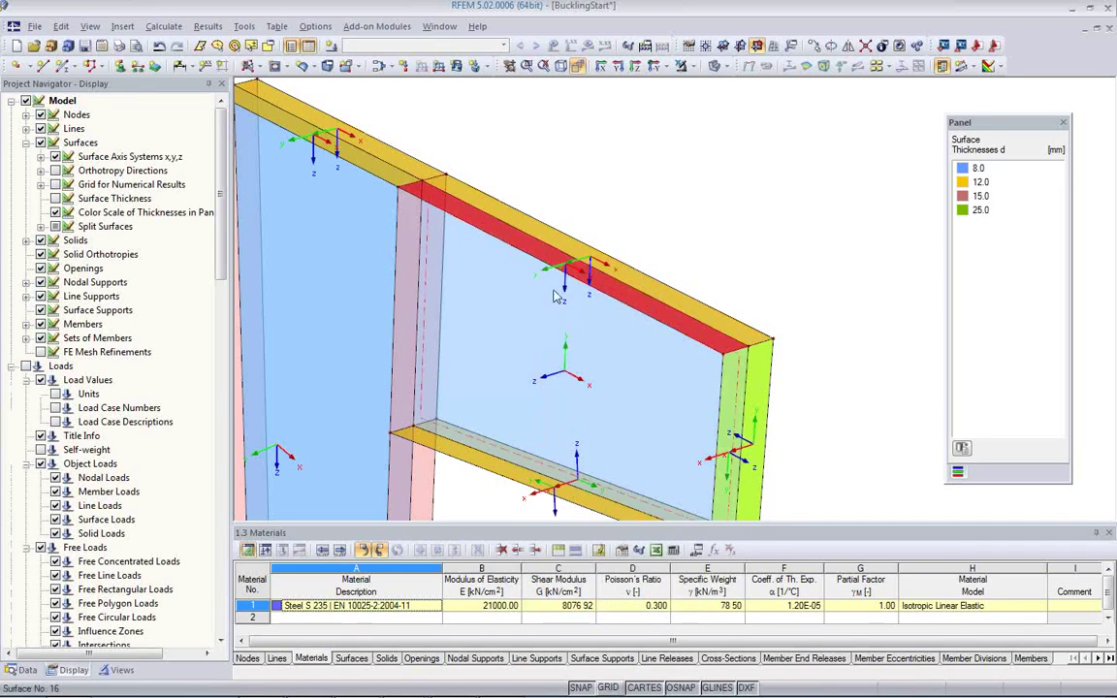
# - Reverse the local axis direction of the end plate surface
pyautogui.scroll(1, 576, 318)
pyautogui.scroll(-1, 577, 318)
pyautogui.scroll(1, 615, 351)
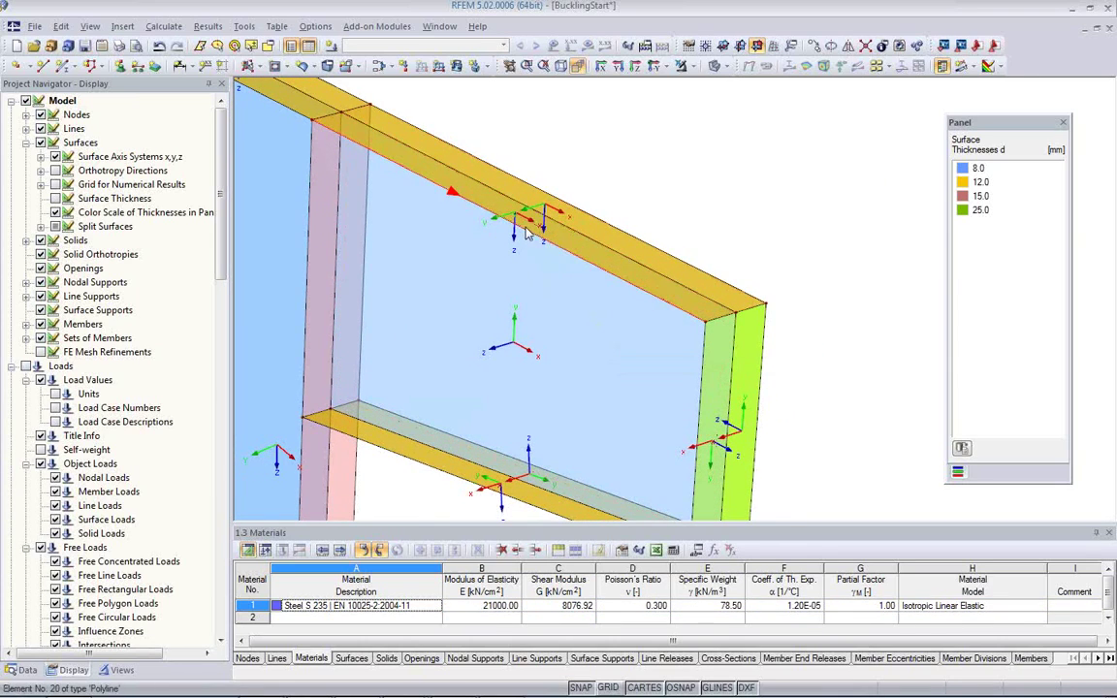
pyautogui.moveTo(575, 317); pyautogui.dragTo(579, 345, button='middle')
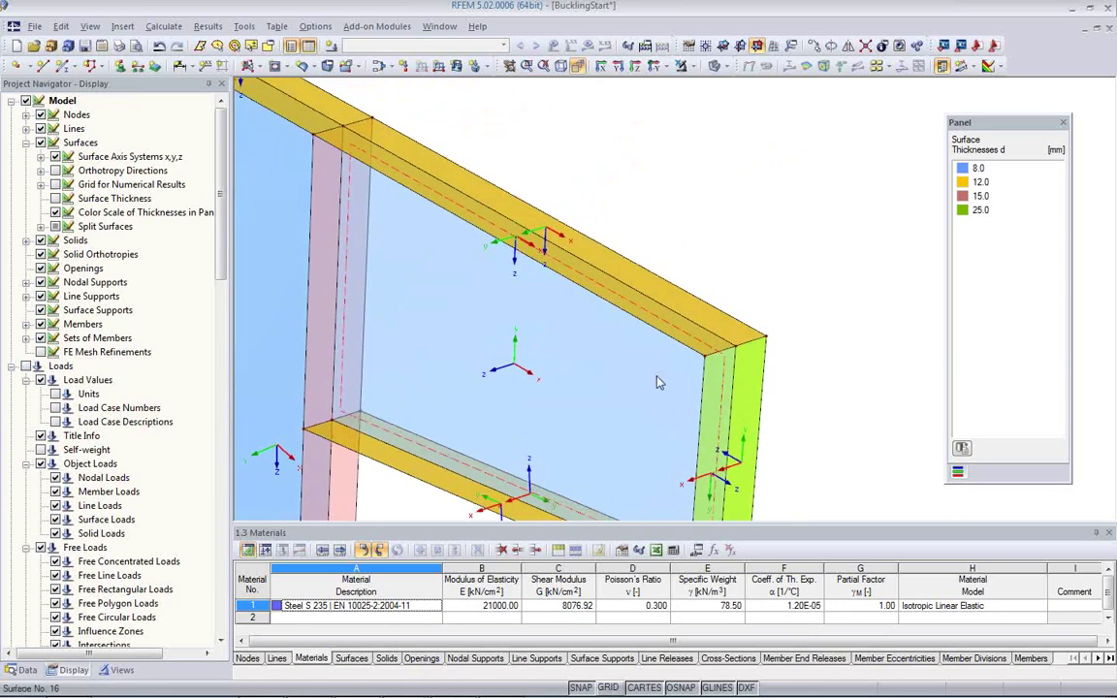
pyautogui.keyDown('ctrl'); pyautogui.moveTo(672, 413); pyautogui.dragTo(721, 385, button='middle'); pyautogui.keyUp('ctrl')
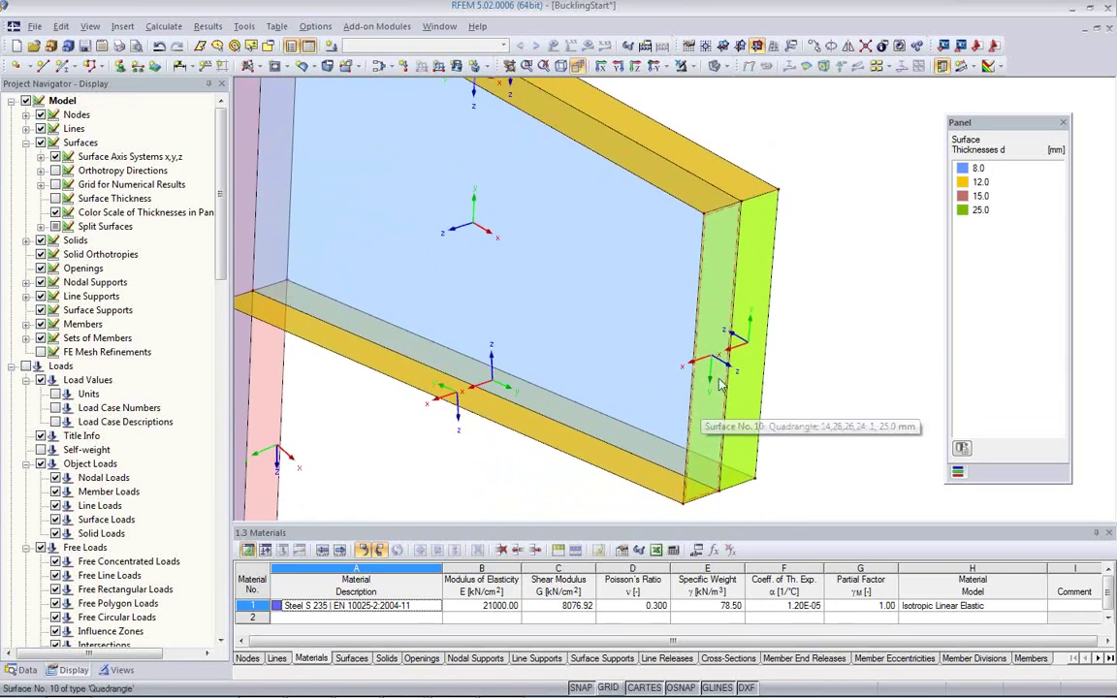
pyautogui.rightClick(753, 312)
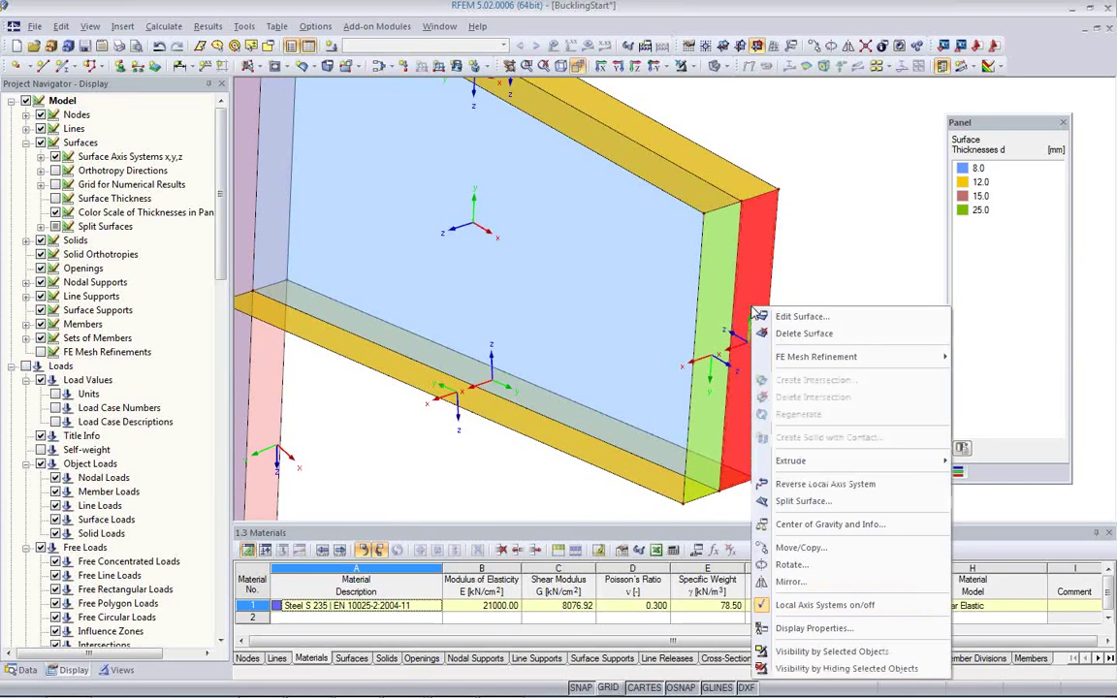
pyautogui.click(805, 488)
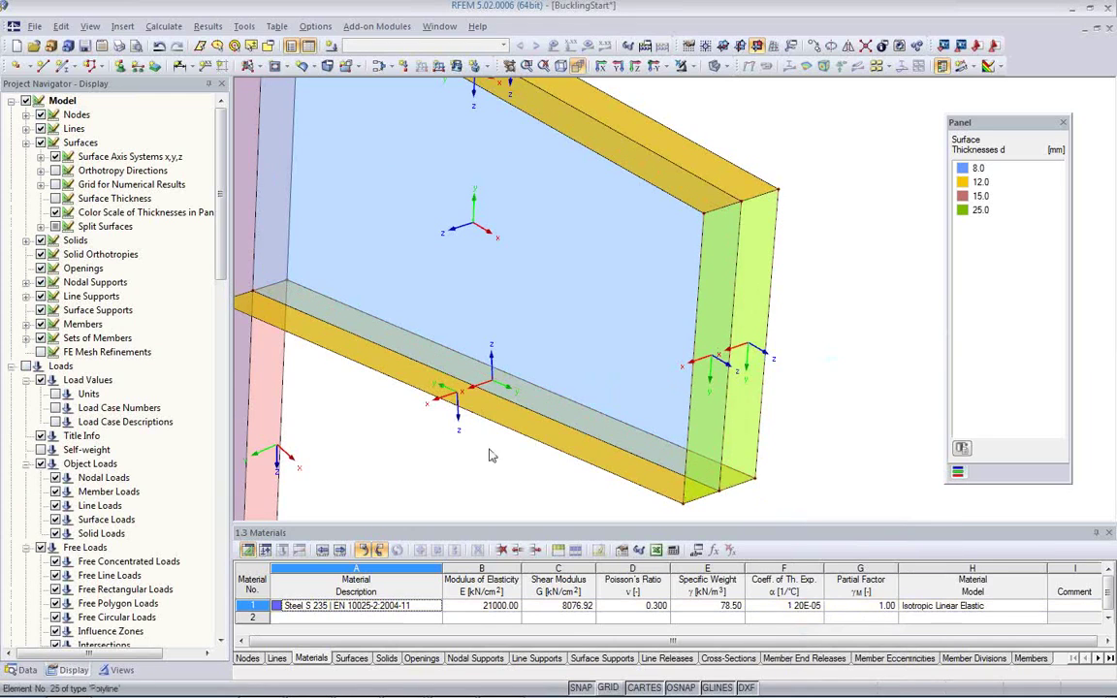
# - Reverse the bottom flange's local axis system and check the flipped axes
pyautogui.keyDown('ctrl'); pyautogui.moveTo(491, 455); pyautogui.dragTo(572, 384, button='middle'); pyautogui.keyUp('ctrl')
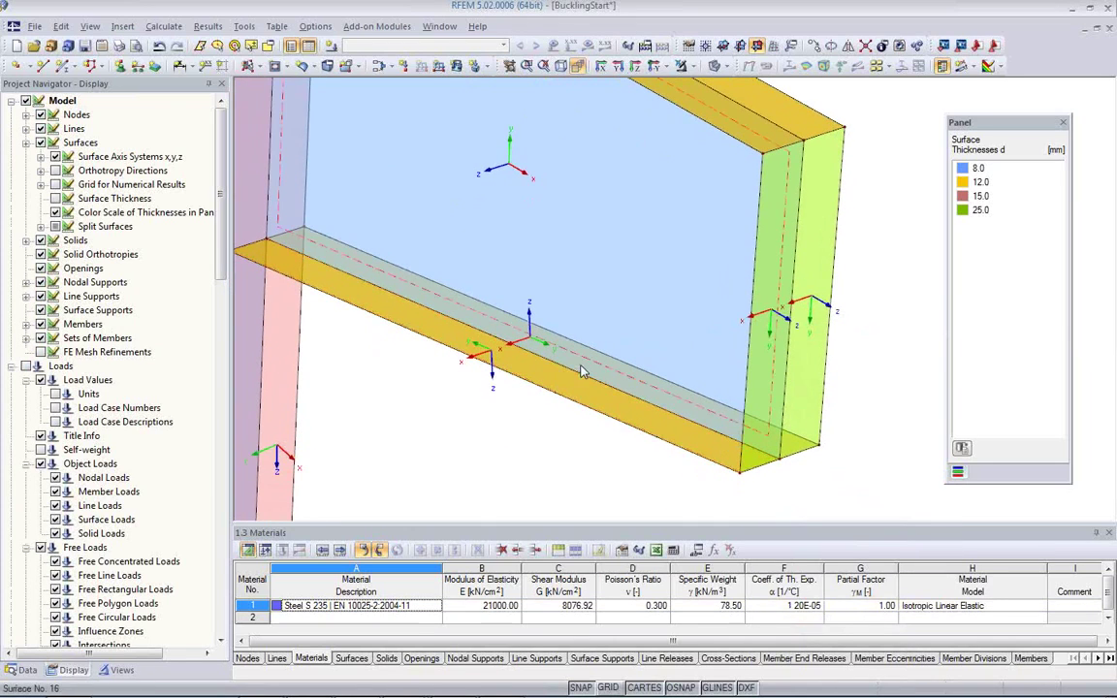
pyautogui.keyDown('ctrl'); pyautogui.moveTo(658, 441); pyautogui.dragTo(572, 370, button='middle'); pyautogui.keyUp('ctrl')
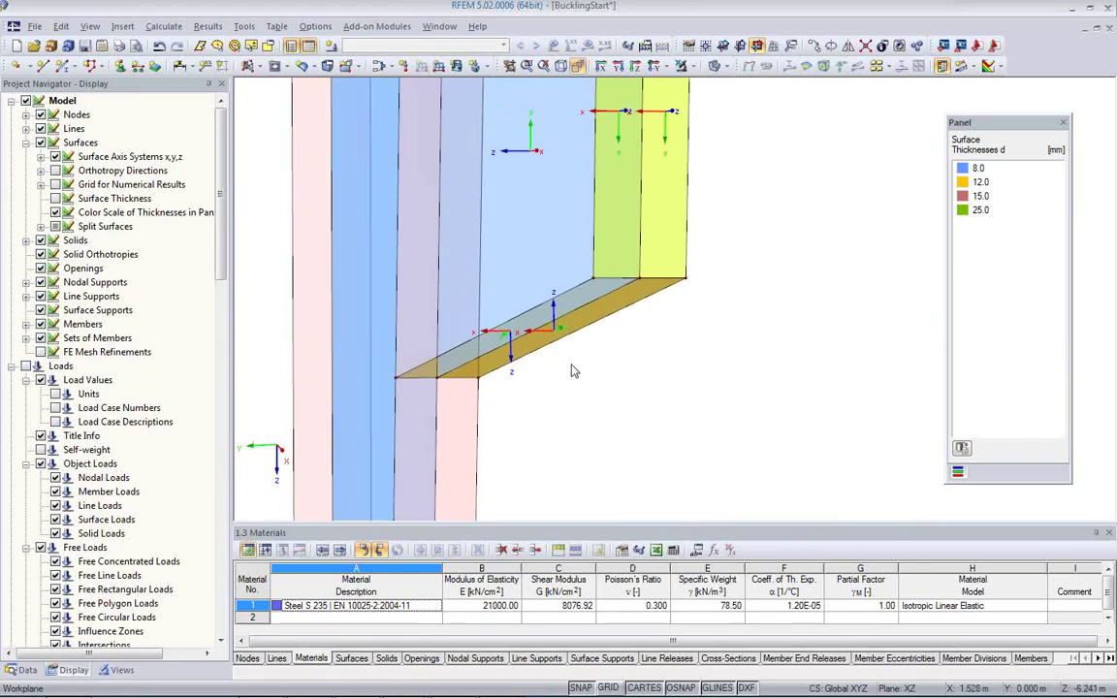
pyautogui.click(582, 325)
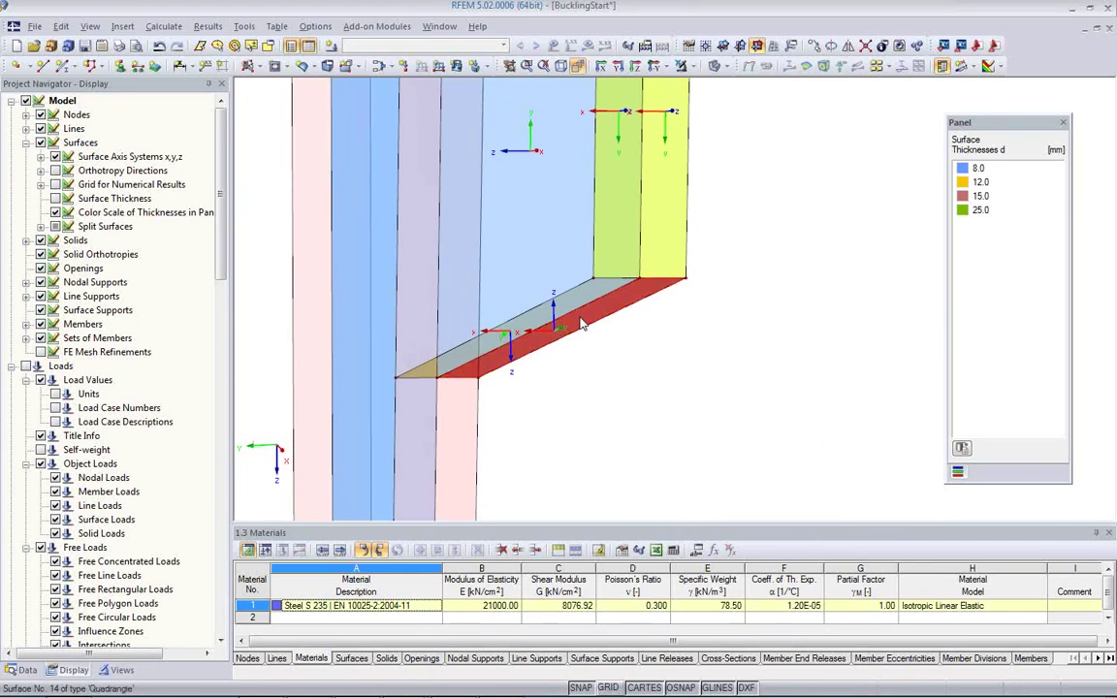
pyautogui.rightClick(582, 324)
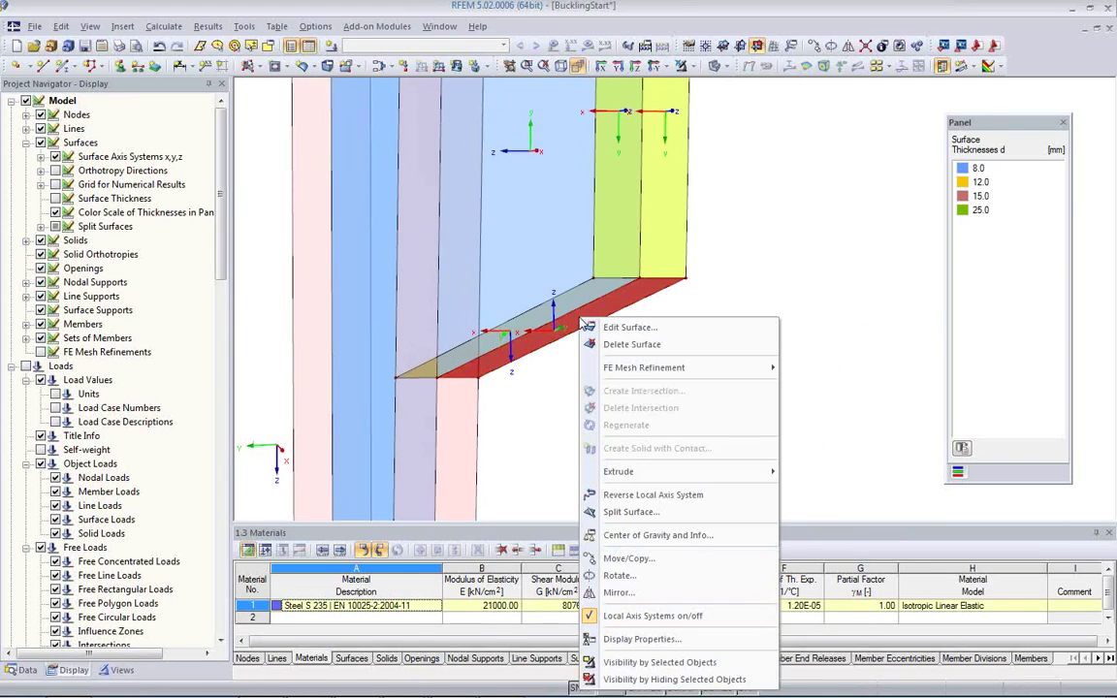
pyautogui.click(629, 499)
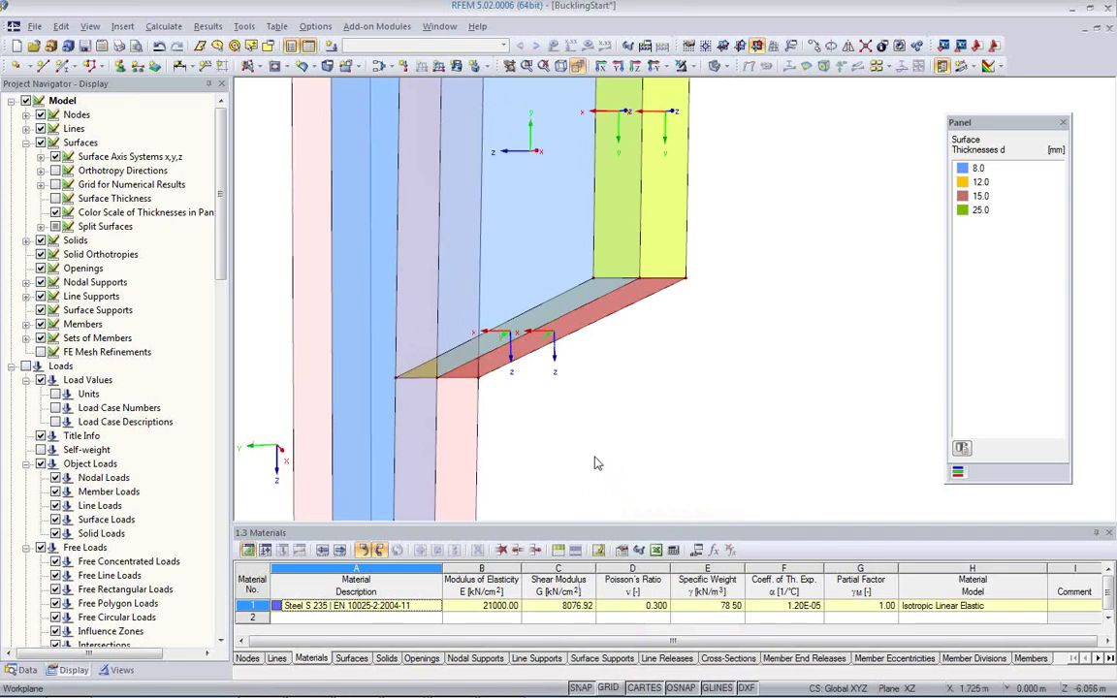
pyautogui.keyDown('ctrl'); pyautogui.moveTo(456, 352); pyautogui.dragTo(545, 398, button='middle'); pyautogui.keyUp('ctrl')
pyautogui.scroll(3, 545, 397)
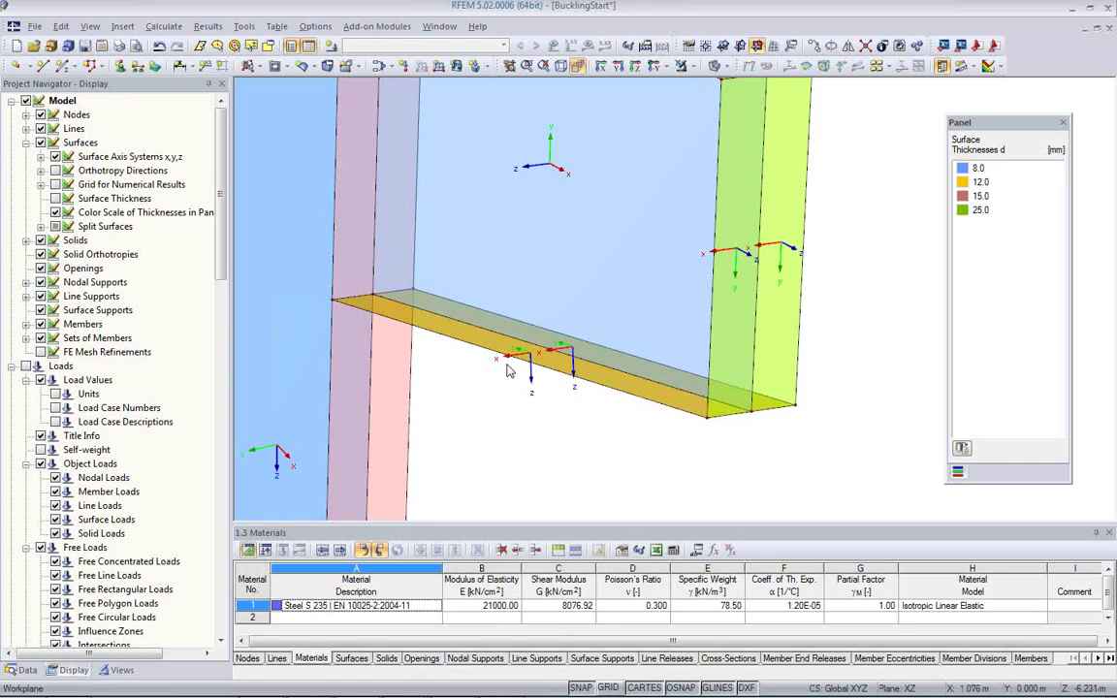
# - In surface 15's axis settings, set axis x parallel to reference line 29
pyautogui.keyDown('ctrl'); pyautogui.moveTo(499, 398); pyautogui.dragTo(505, 398, button='middle'); pyautogui.keyUp('ctrl')
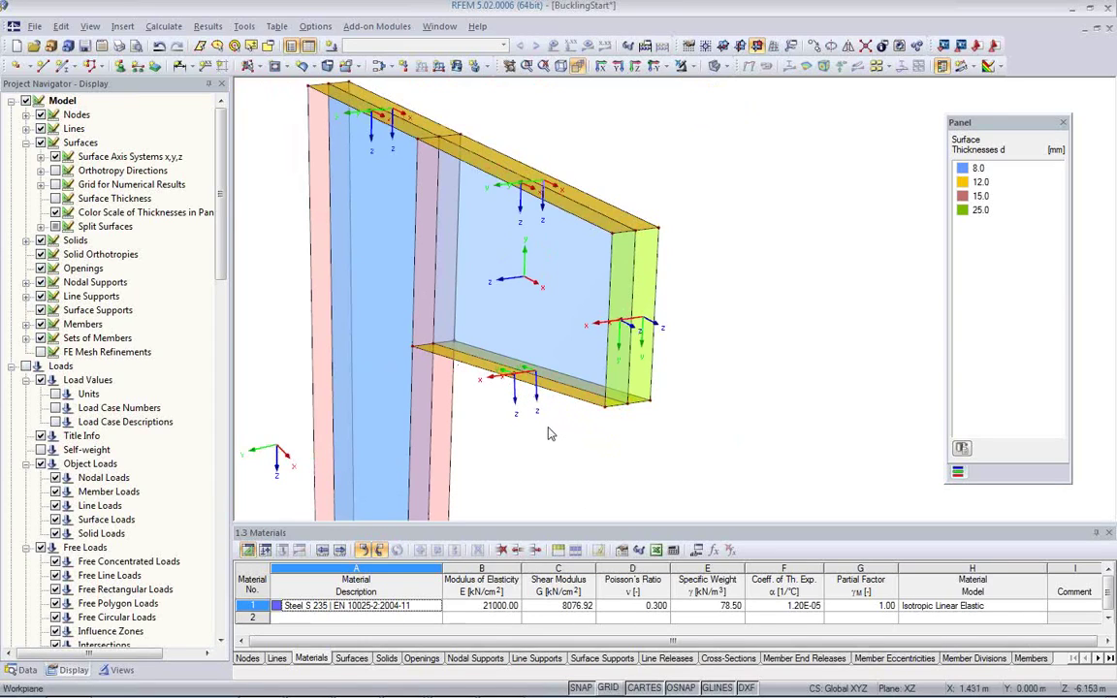
pyautogui.scroll(2, 542, 429)
pyautogui.scroll(2, 578, 447)
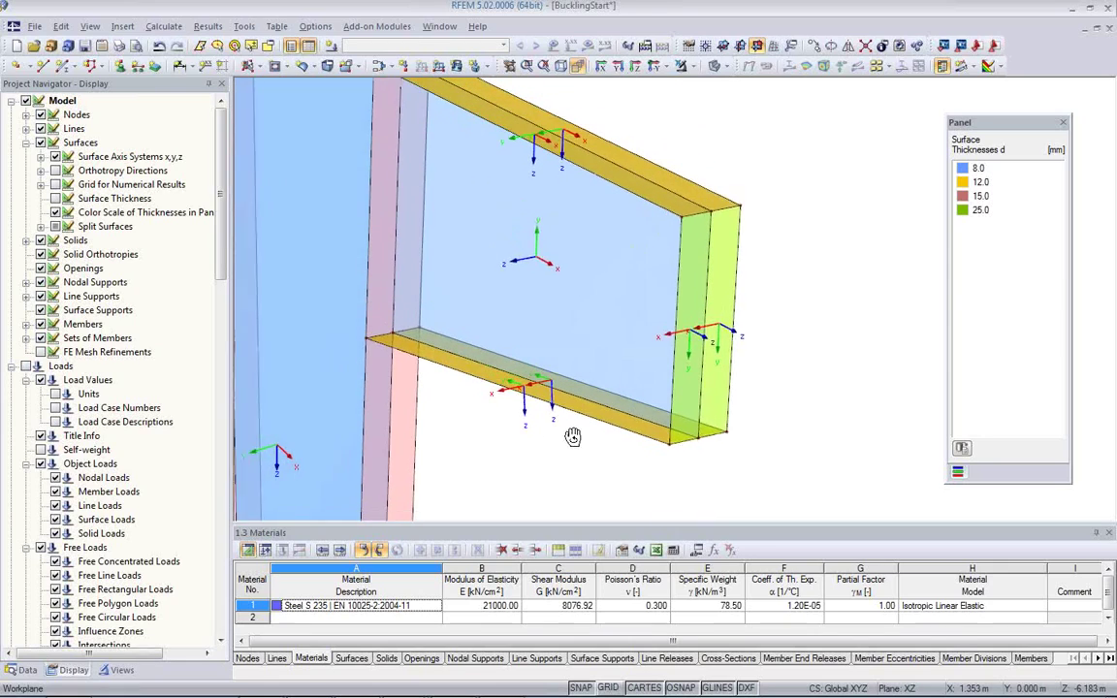
pyautogui.scroll(1, 518, 392)
pyautogui.scroll(1, 571, 427)
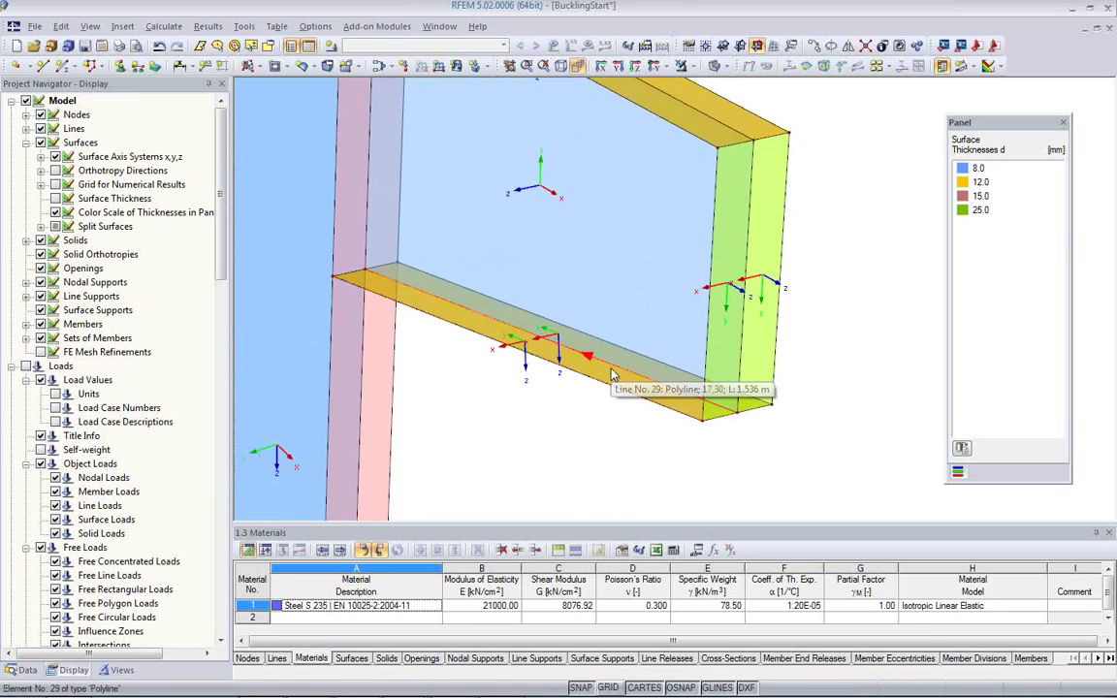
pyautogui.doubleClick(607, 384)
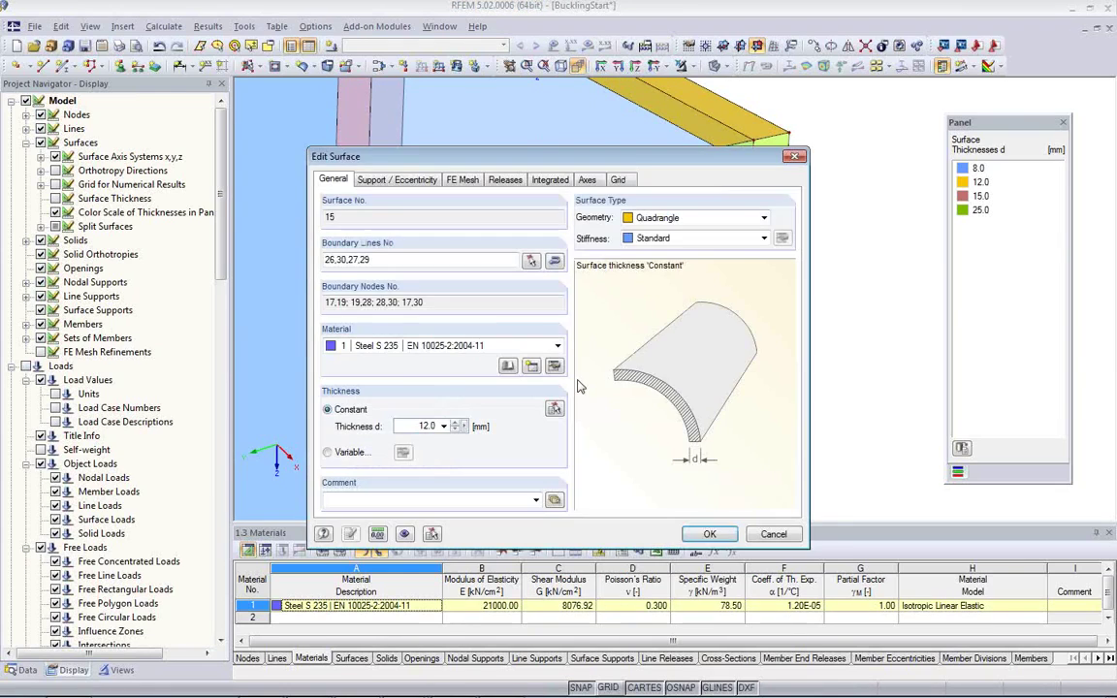
pyautogui.click(588, 180)
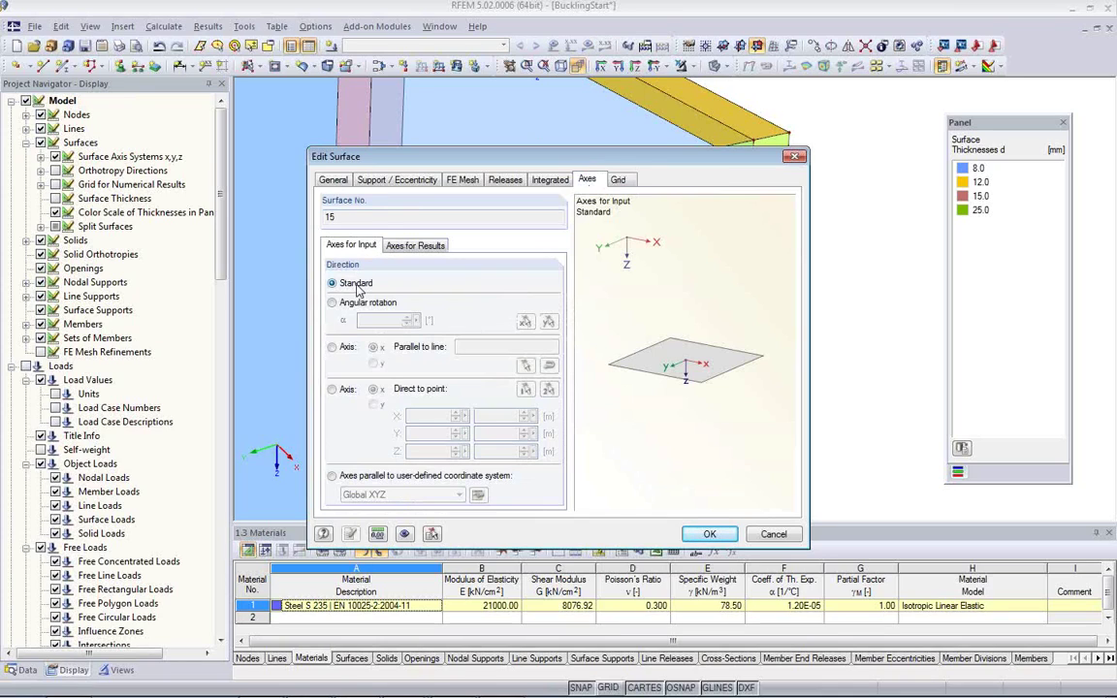
pyautogui.click(333, 348)
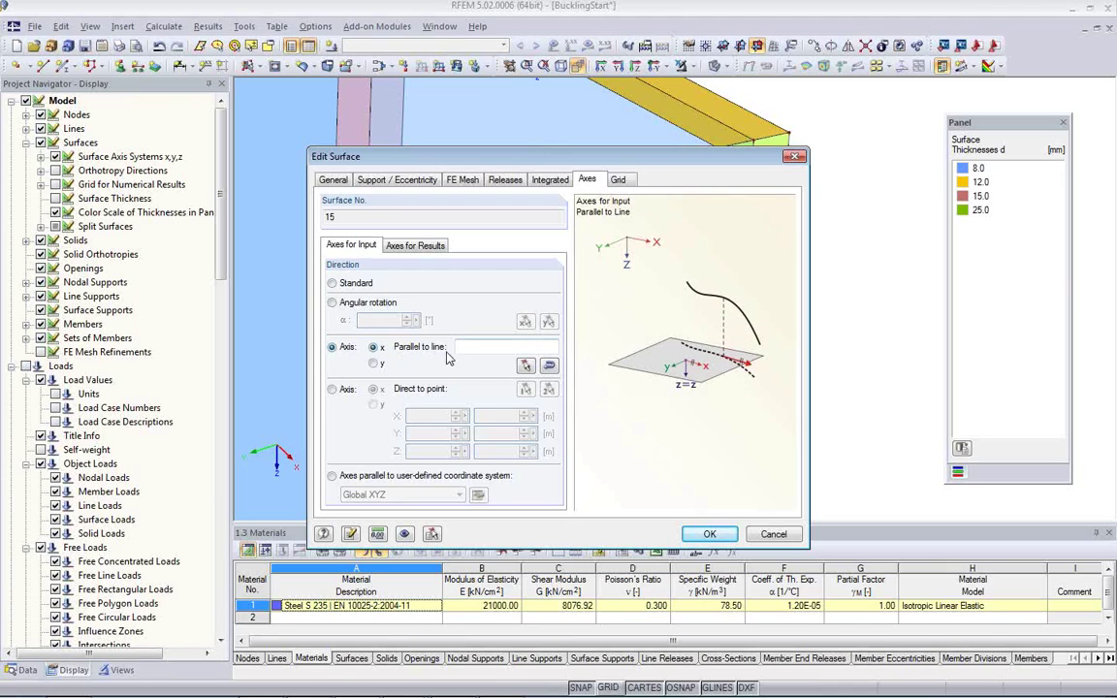
pyautogui.click(525, 367)
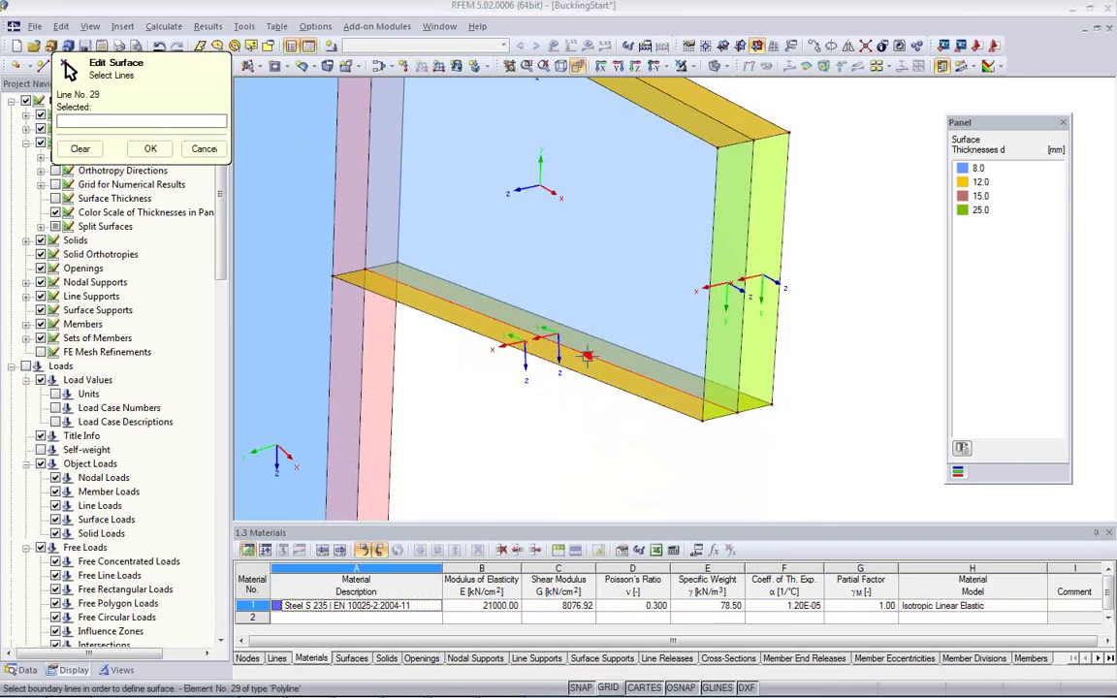
pyautogui.click(151, 149)
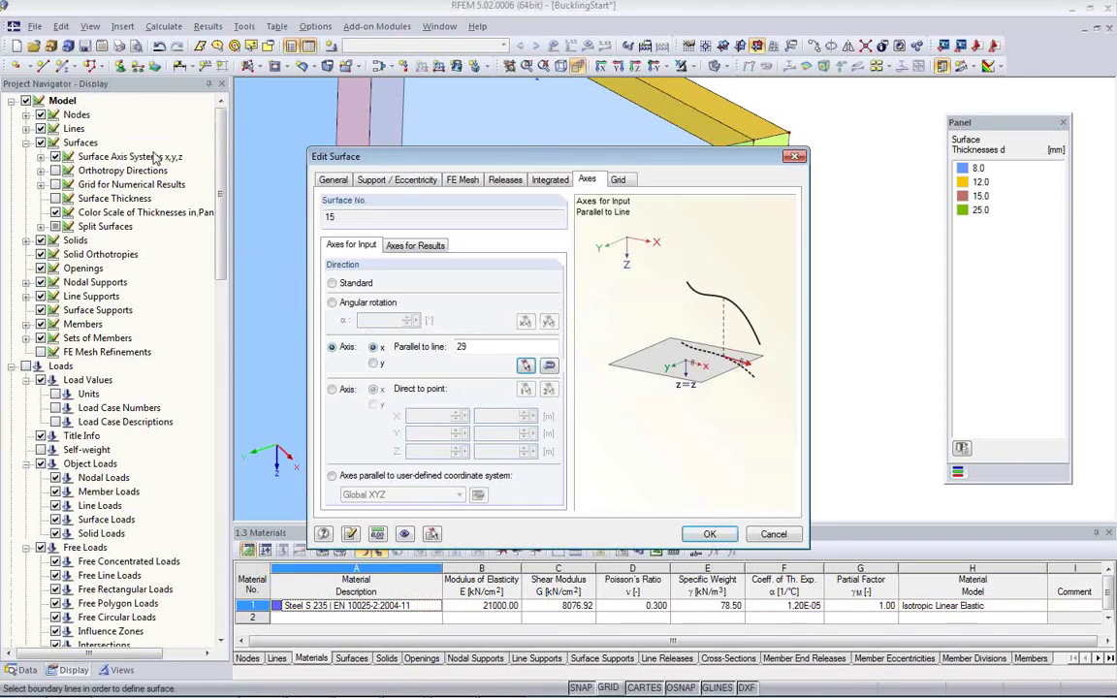
pyautogui.click(710, 535)
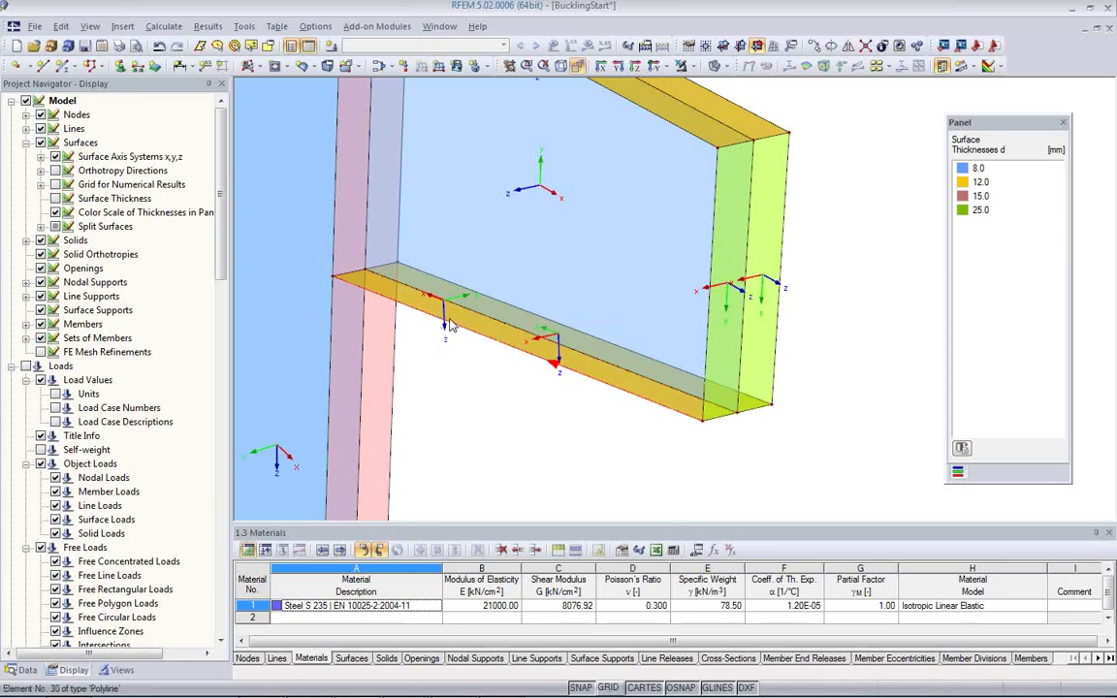
pyautogui.rightClick(503, 330)
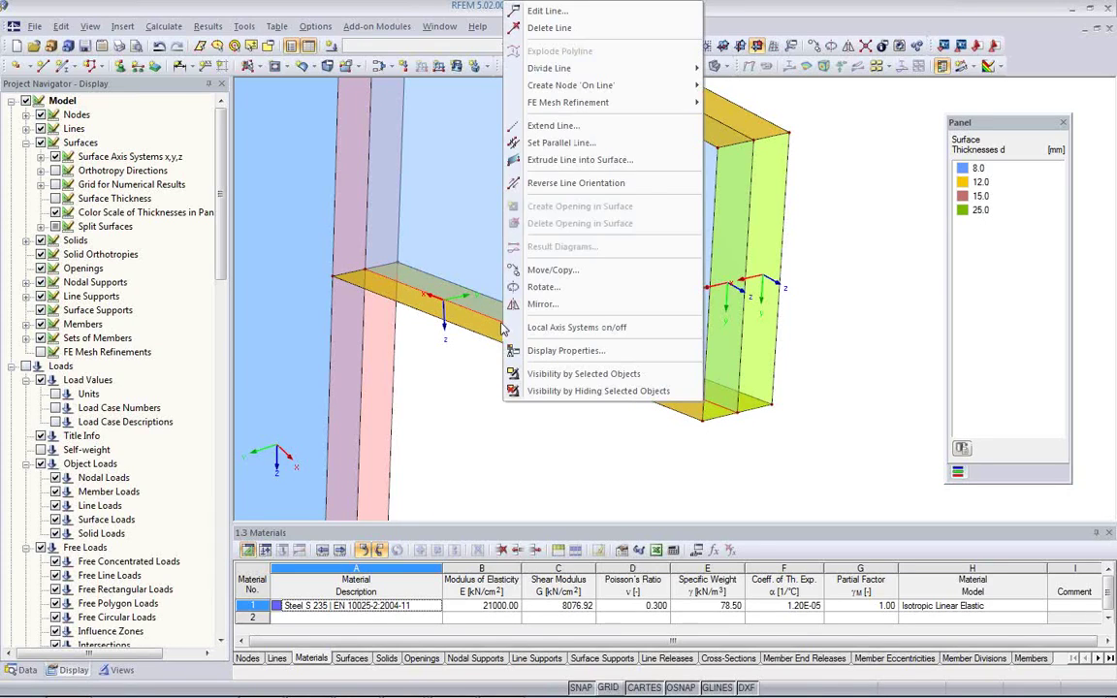
# - Reverse line 29's orientation and set surface 14's x axis parallel to line 29
pyautogui.click(560, 184)
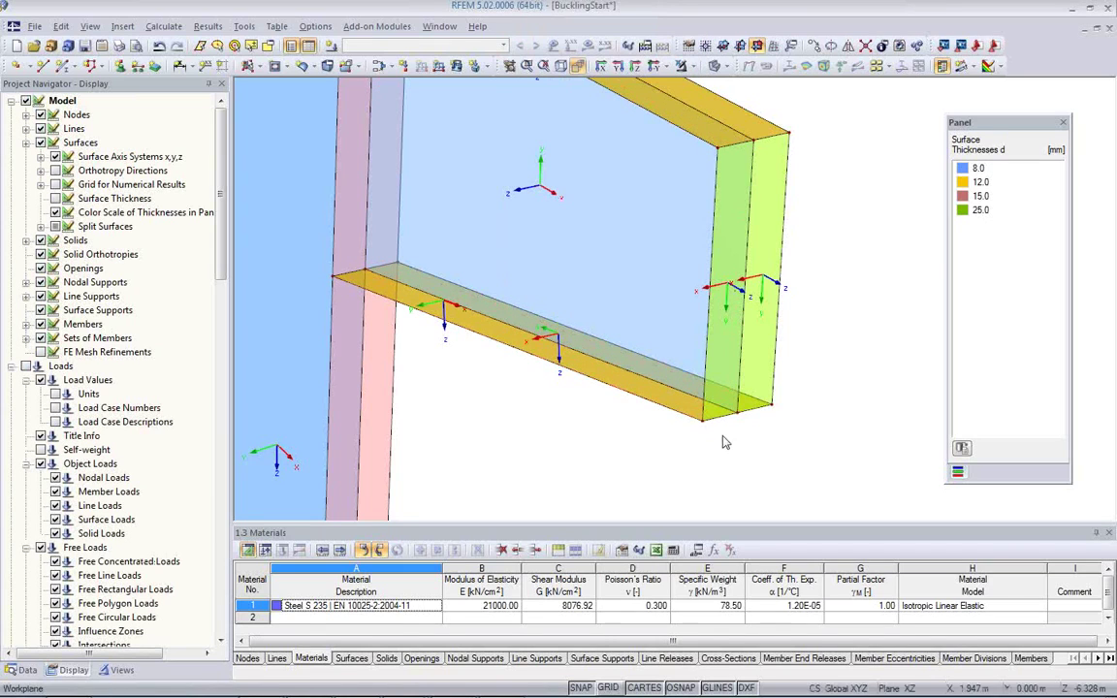
pyautogui.moveTo(656, 391); pyautogui.dragTo(579, 368, button='middle')
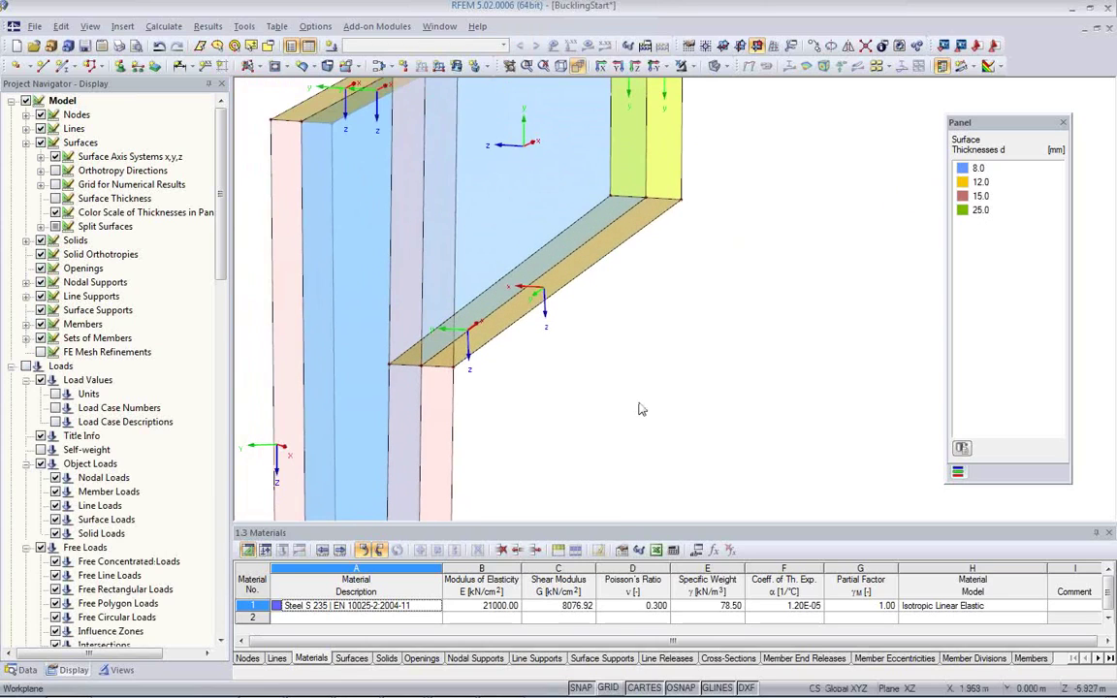
pyautogui.doubleClick(572, 278)
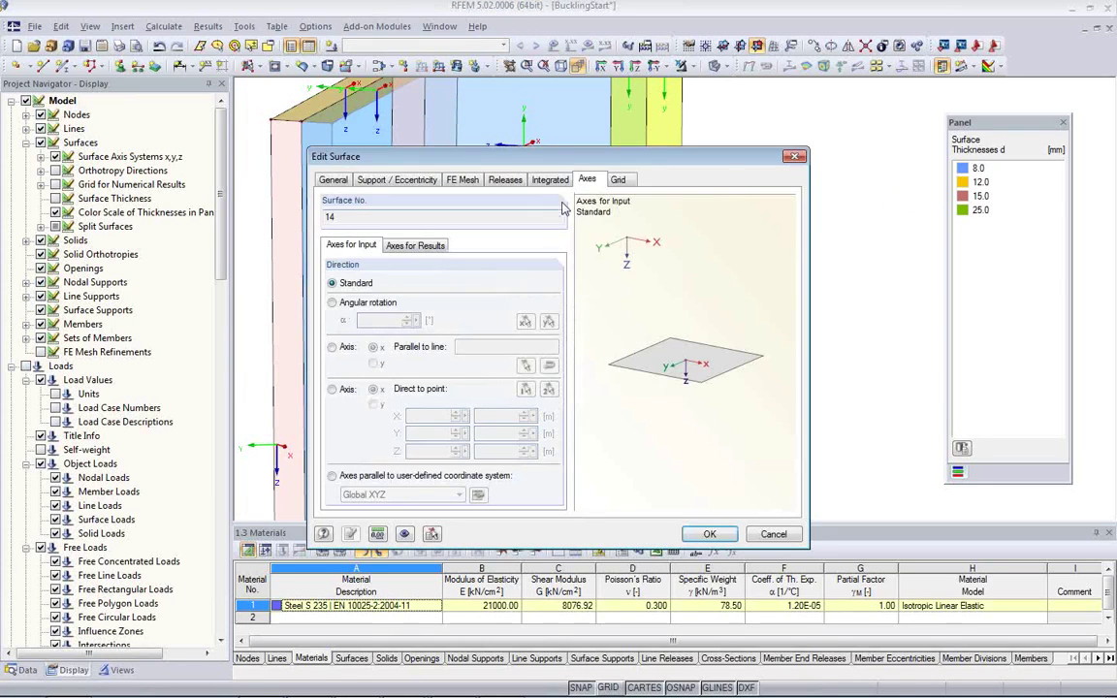
pyautogui.click(331, 346)
pyautogui.click(525, 366)
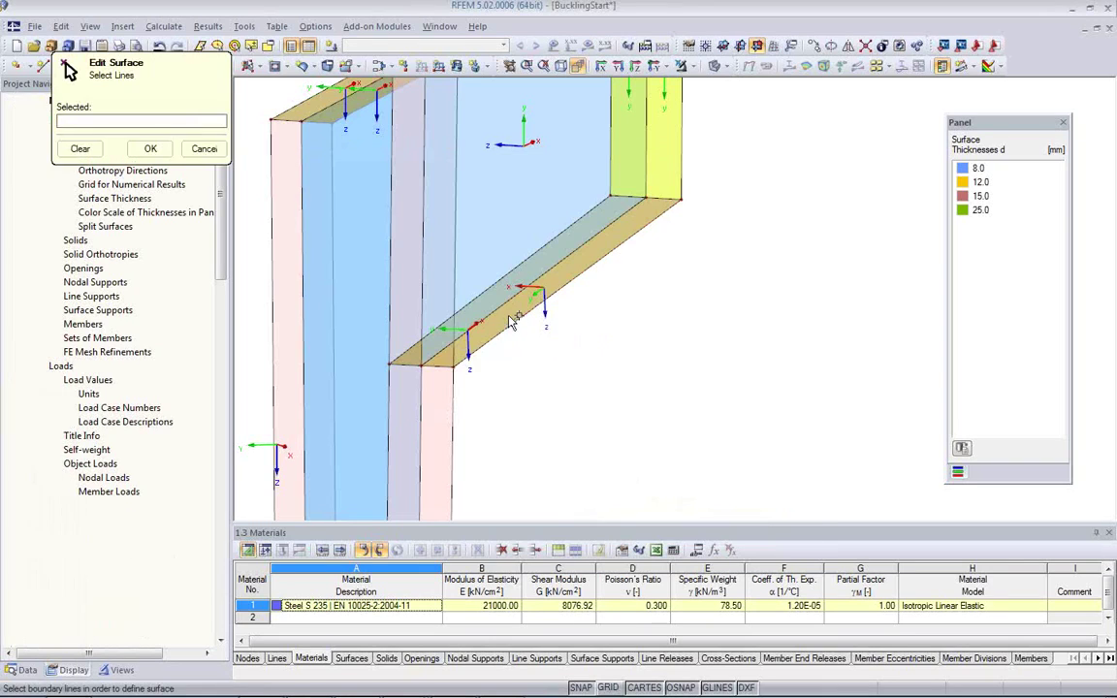
pyautogui.click(456, 336)
pyautogui.click(152, 148)
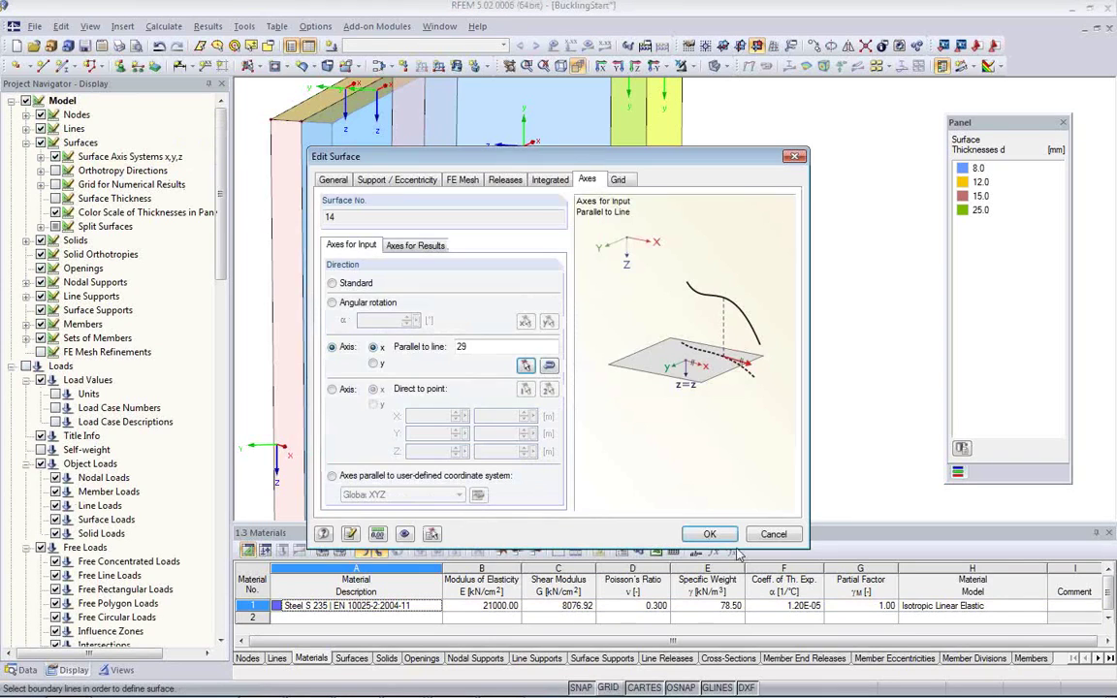
pyautogui.click(711, 535)
pyautogui.moveTo(604, 317); pyautogui.dragTo(596, 385, button='middle')
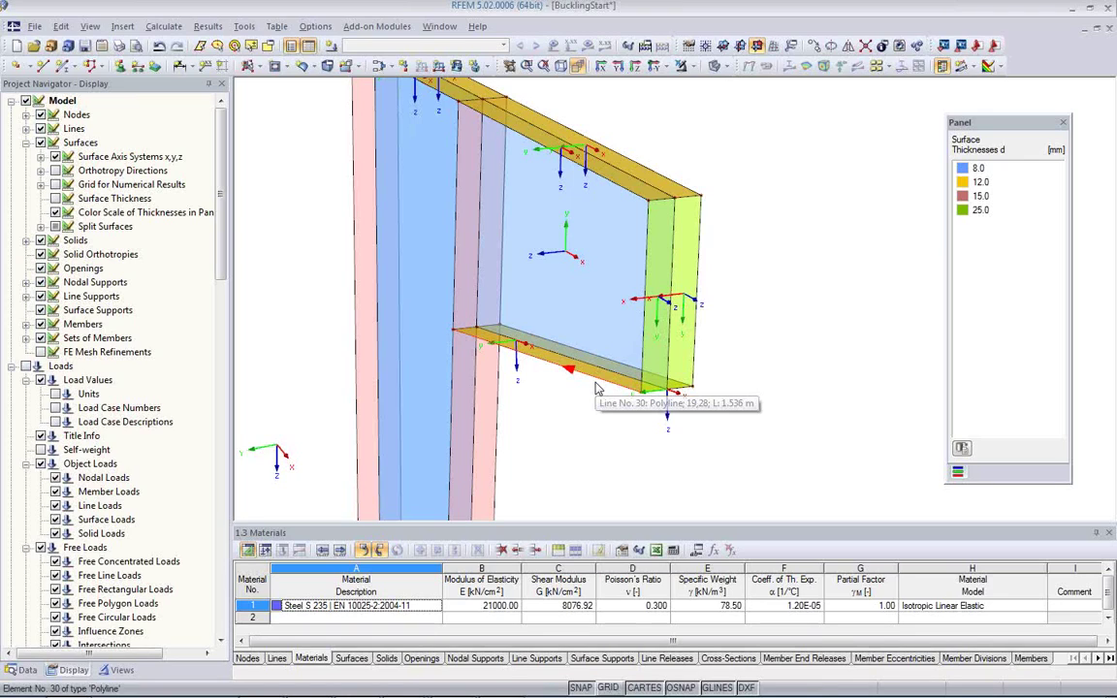
# - Reverse the local axis system of surface 5, the column's vertical web
pyautogui.moveTo(596, 388); pyautogui.dragTo(576, 353, button='middle')
pyautogui.scroll(3, 576, 353)
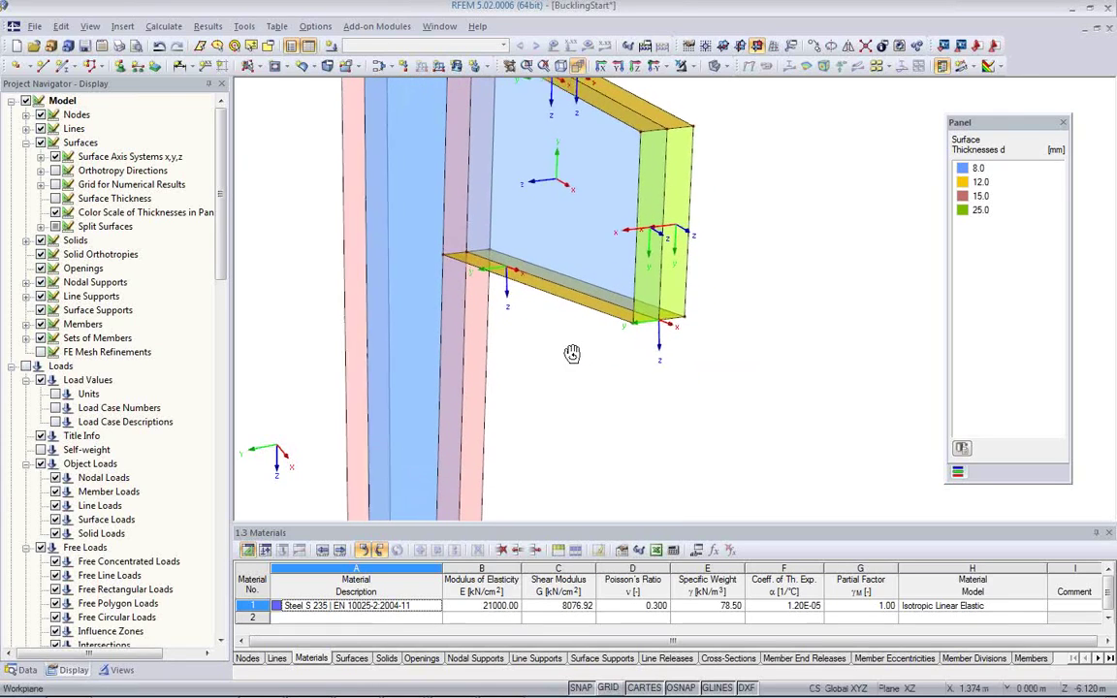
pyautogui.scroll(2, 603, 409)
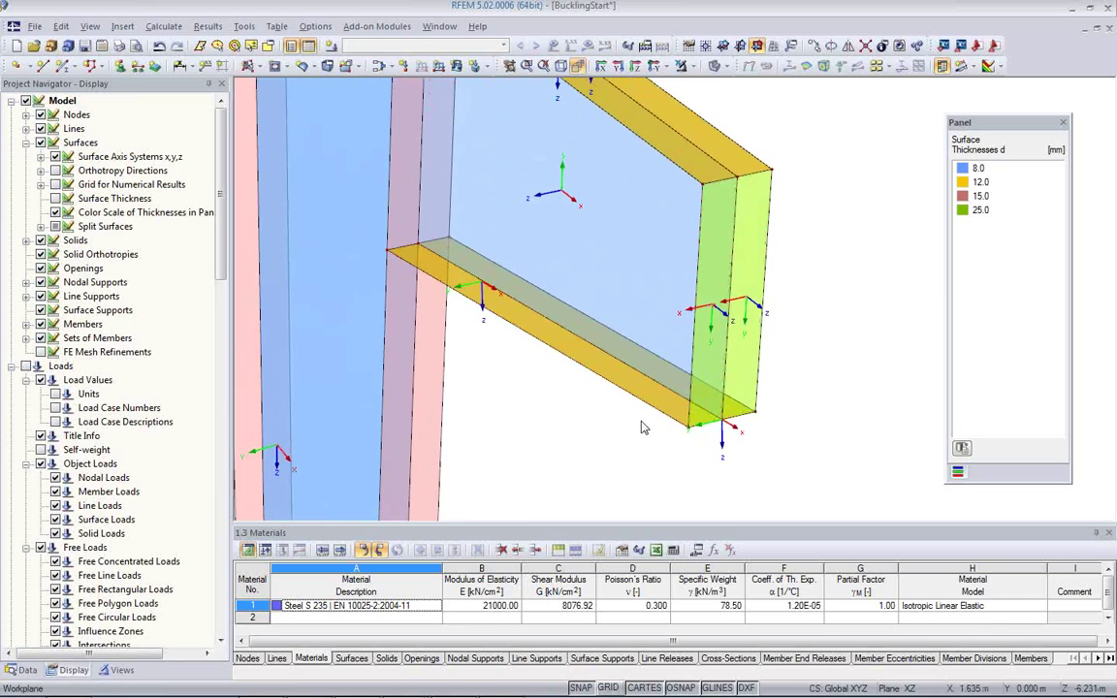
pyautogui.scroll(-1, 636, 393)
pyautogui.keyDown('ctrl'); pyautogui.moveTo(635, 388); pyautogui.dragTo(641, 416, button='middle'); pyautogui.keyUp('ctrl')
pyautogui.keyDown('ctrl'); pyautogui.moveTo(630, 368); pyautogui.dragTo(660, 340, button='middle'); pyautogui.keyUp('ctrl')
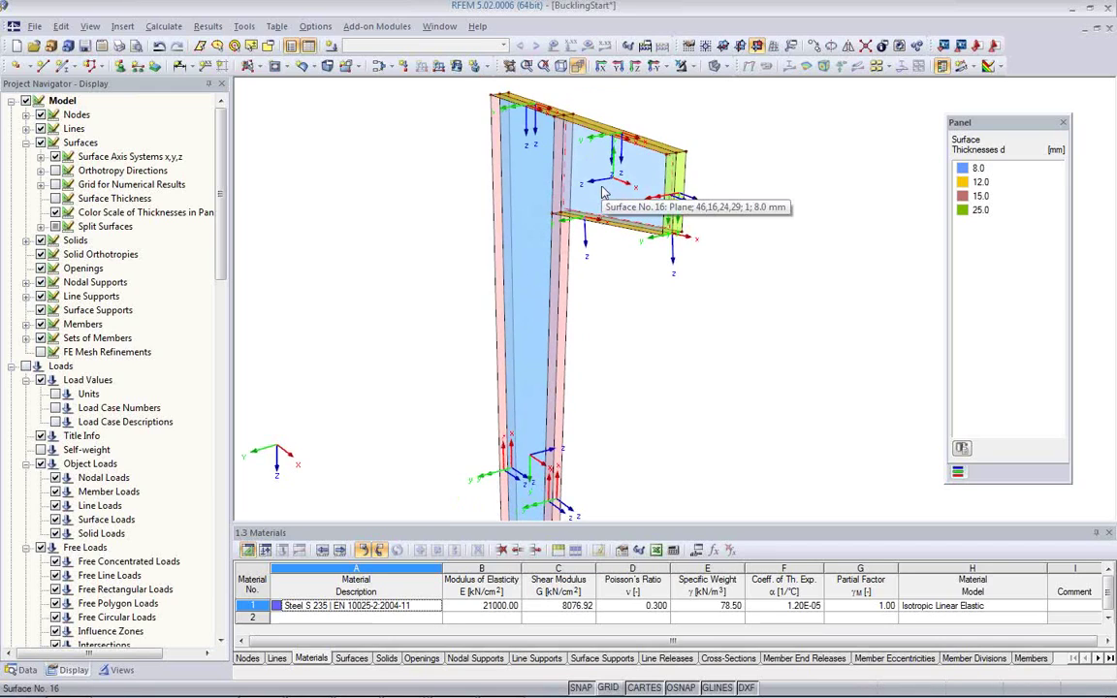
pyautogui.click(602, 193)
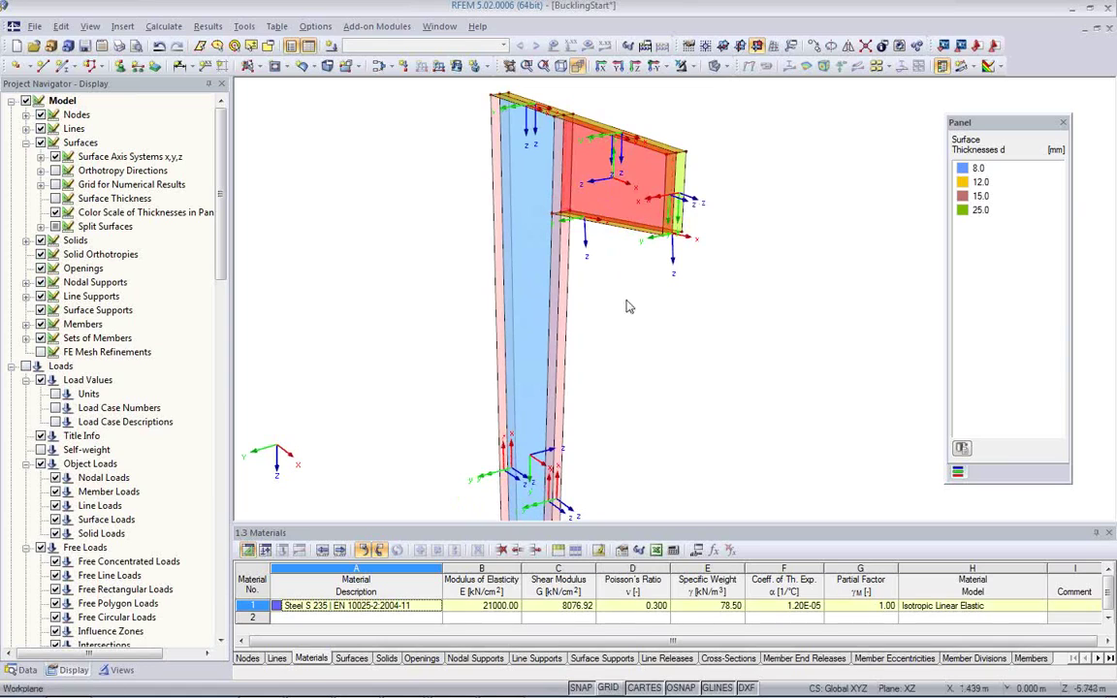
pyautogui.click(536, 384)
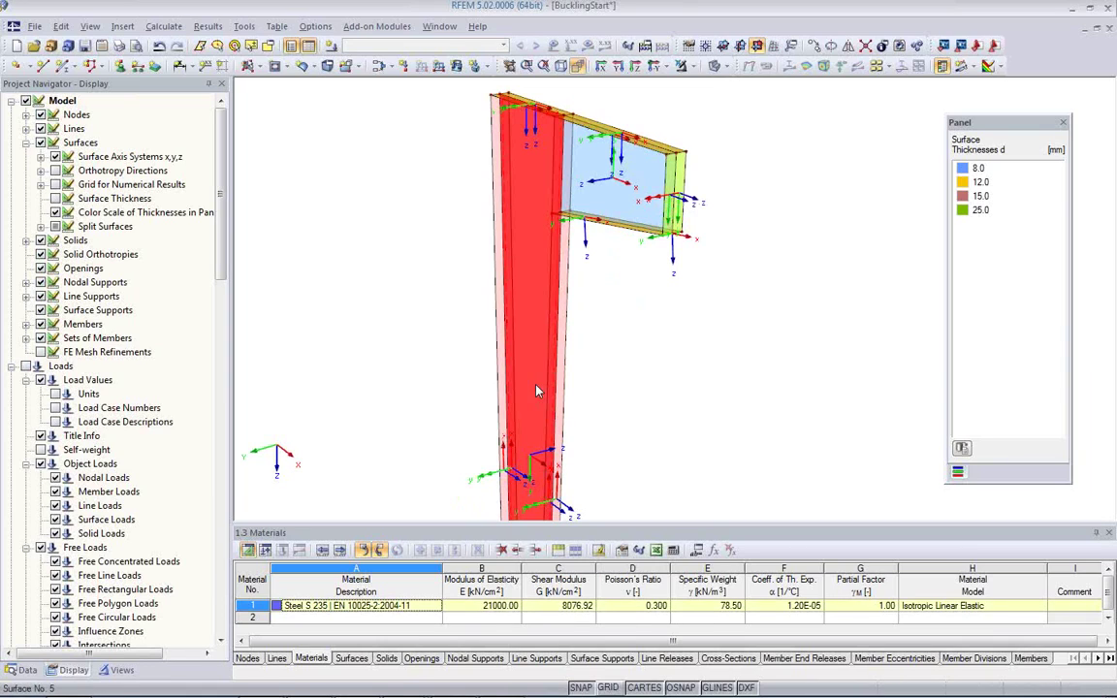
pyautogui.rightClick(536, 375)
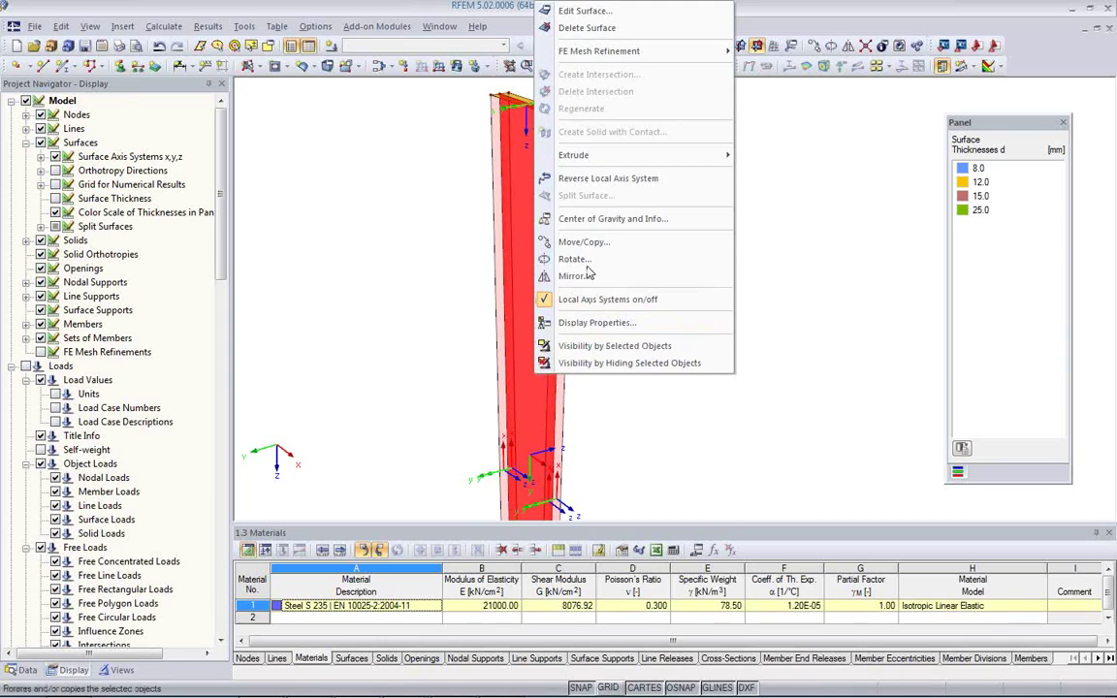
pyautogui.click(592, 183)
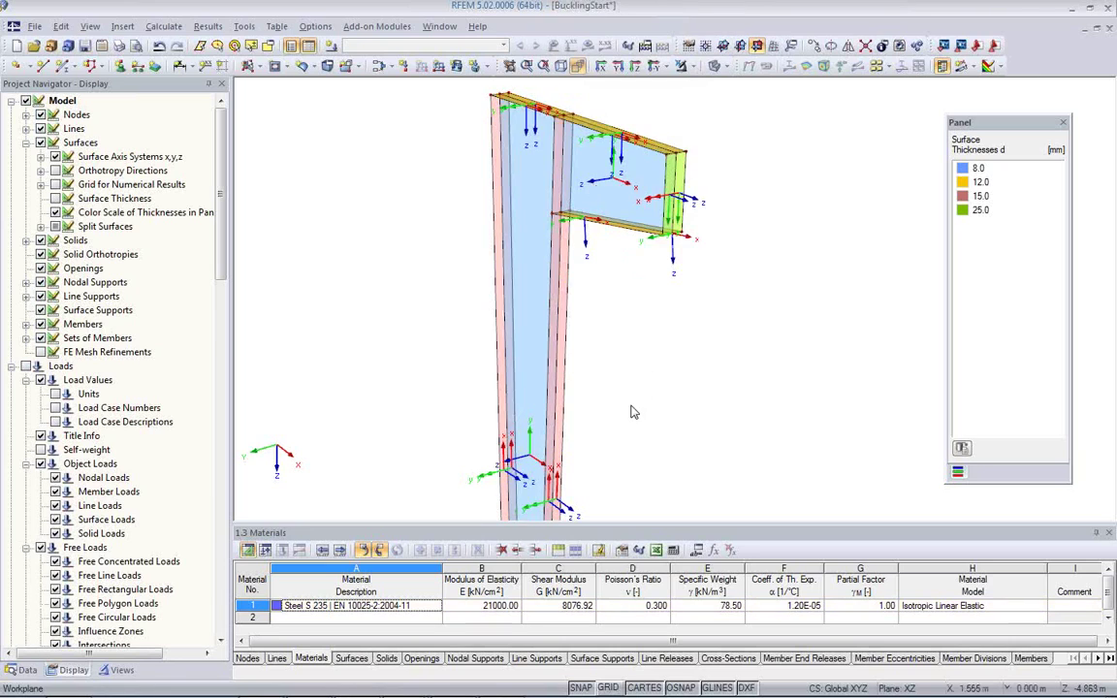
# - Orbit around the column and plate, then hide the surface axis-system symbols
pyautogui.scroll(5, 611, 292)
pyautogui.keyDown('ctrl'); pyautogui.moveTo(596, 307); pyautogui.dragTo(484, 211, button='middle'); pyautogui.keyUp('ctrl')
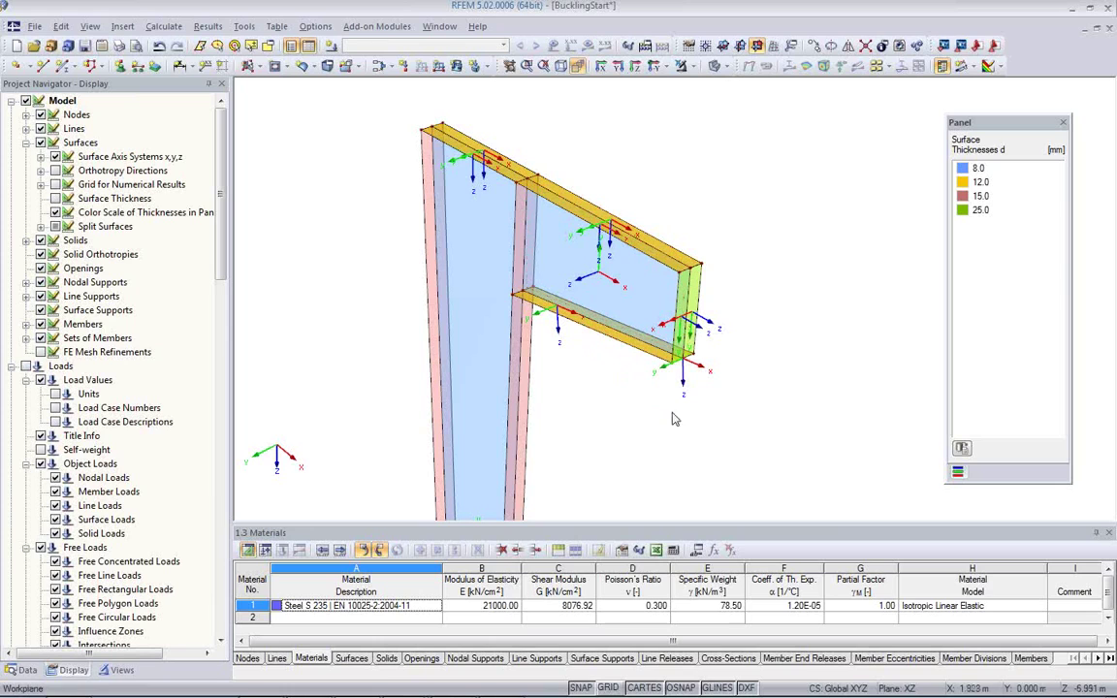
pyautogui.keyDown('ctrl'); pyautogui.moveTo(561, 386); pyautogui.dragTo(604, 310, button='middle'); pyautogui.keyUp('ctrl')
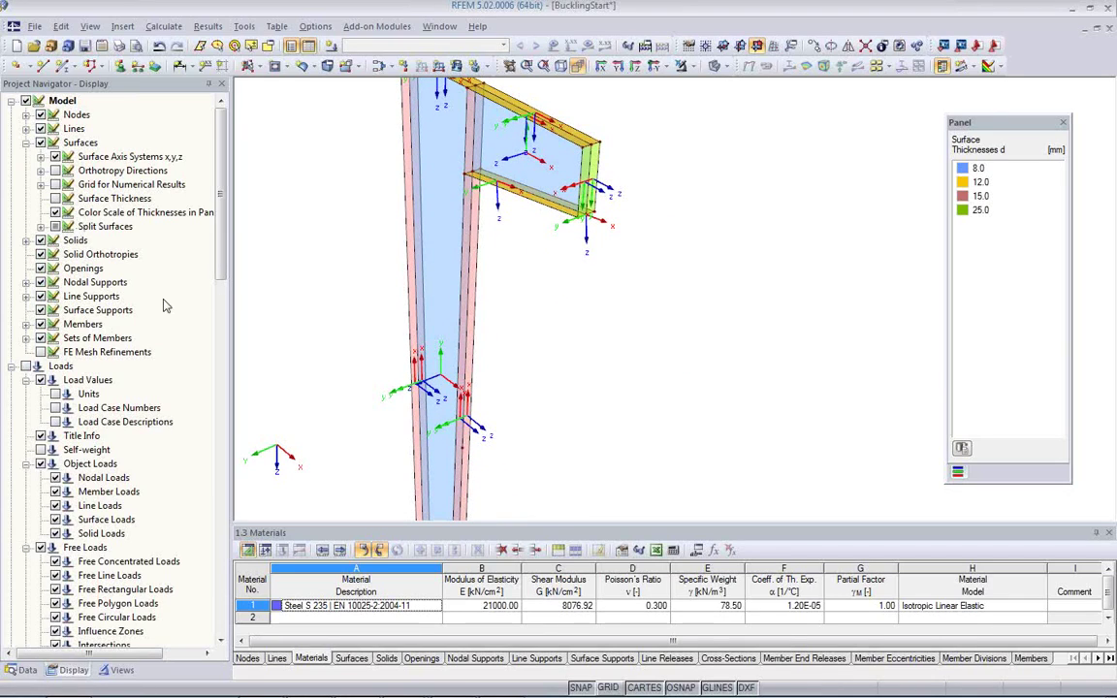
pyautogui.click(55, 156)
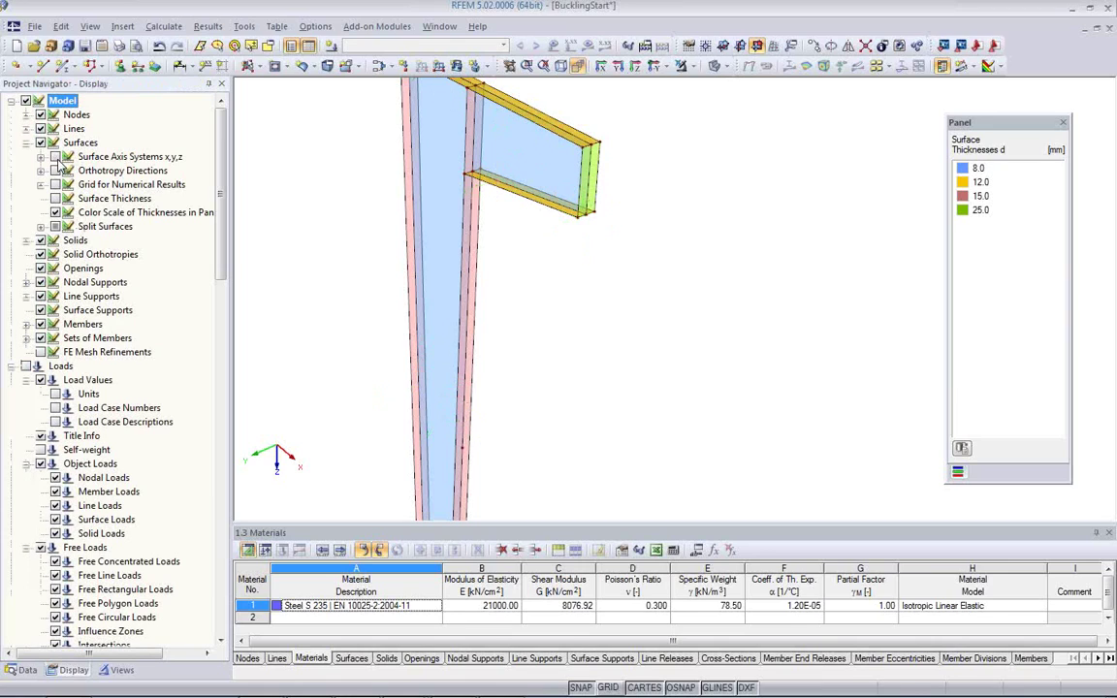
# - Zoom and orbit the view down to the base of the tapered column
pyautogui.scroll(-1, 543, 307)
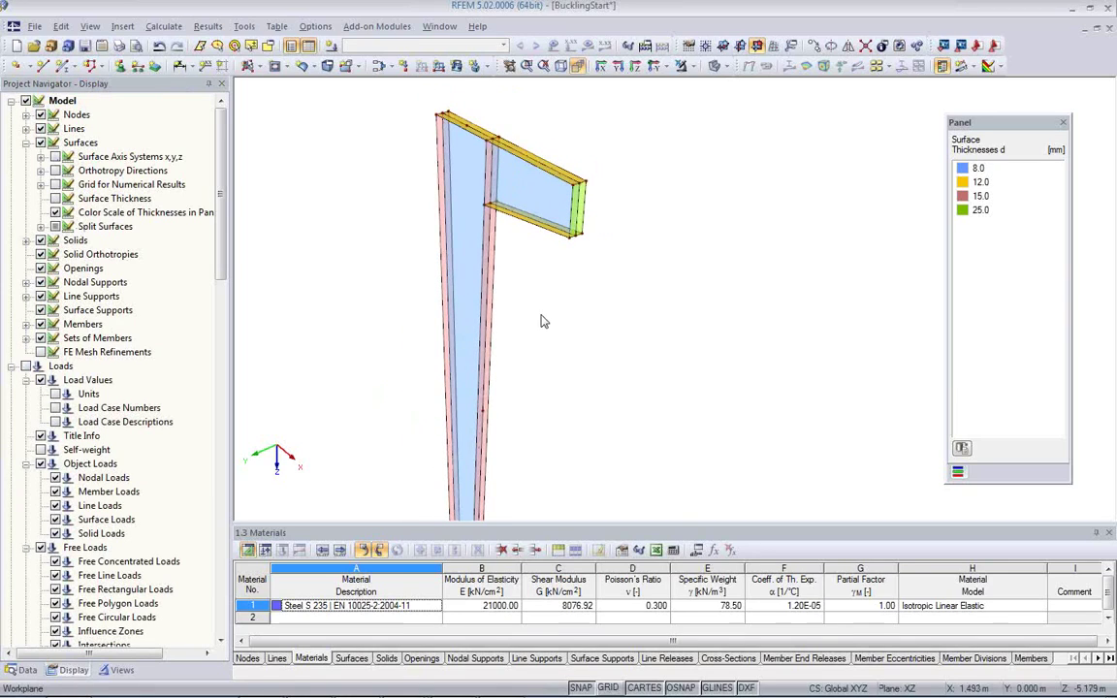
pyautogui.scroll(1, 514, 318)
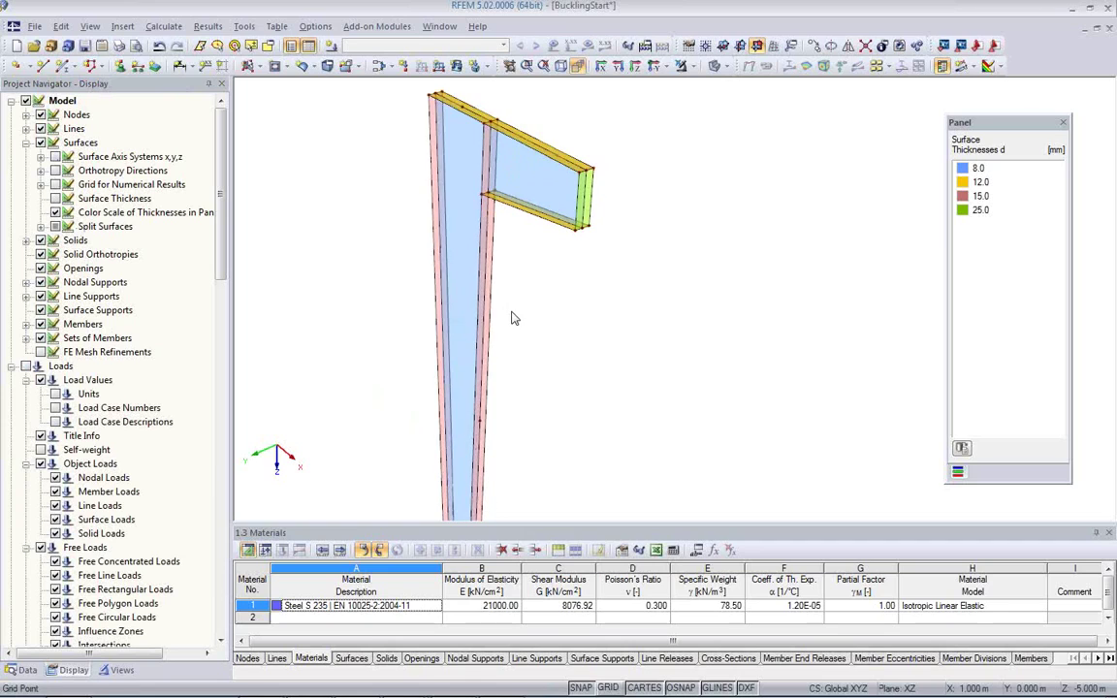
pyautogui.scroll(-1, 516, 318)
pyautogui.moveTo(530, 322)
pyautogui.keyDown('ctrl'); pyautogui.mouseDown(button='middle')
pyautogui.moveTo(503, 324)
pyautogui.moveTo(554, 314)
pyautogui.moveTo(583, 266)
pyautogui.moveTo(529, 324)
pyautogui.moveTo(514, 320)
pyautogui.mouseUp(button='middle'); pyautogui.keyUp('ctrl')
pyautogui.keyDown('ctrl'); pyautogui.moveTo(443, 274); pyautogui.dragTo(436, 416, button='middle'); pyautogui.keyUp('ctrl')
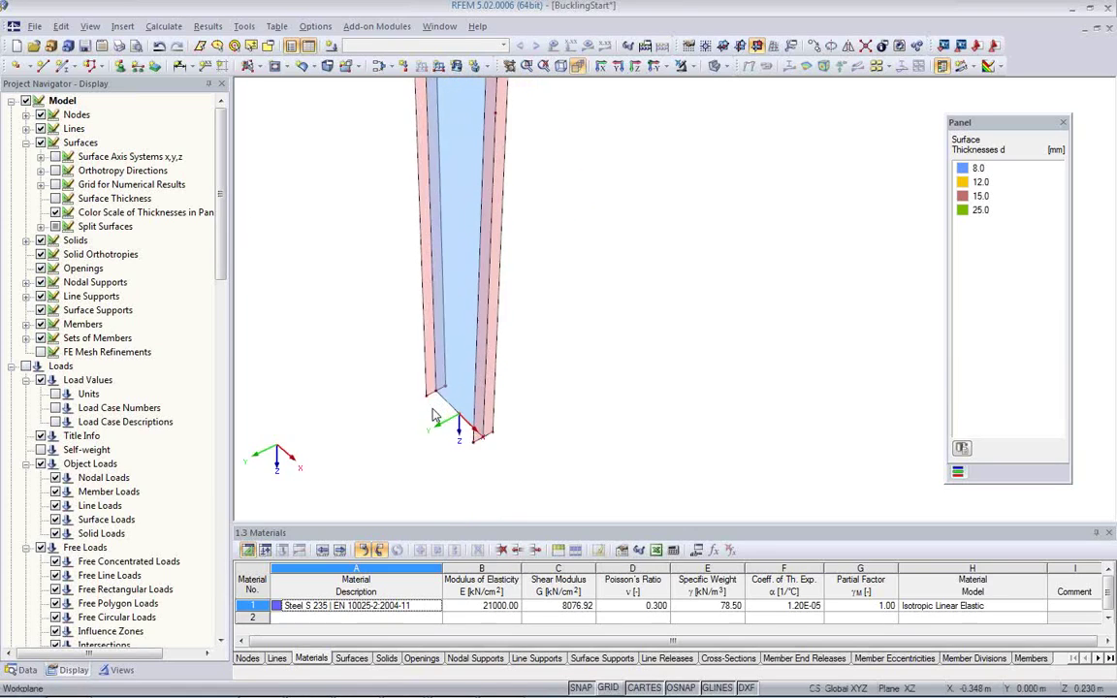
pyautogui.keyDown('ctrl'); pyautogui.moveTo(589, 449); pyautogui.dragTo(541, 279, button='middle'); pyautogui.keyUp('ctrl')
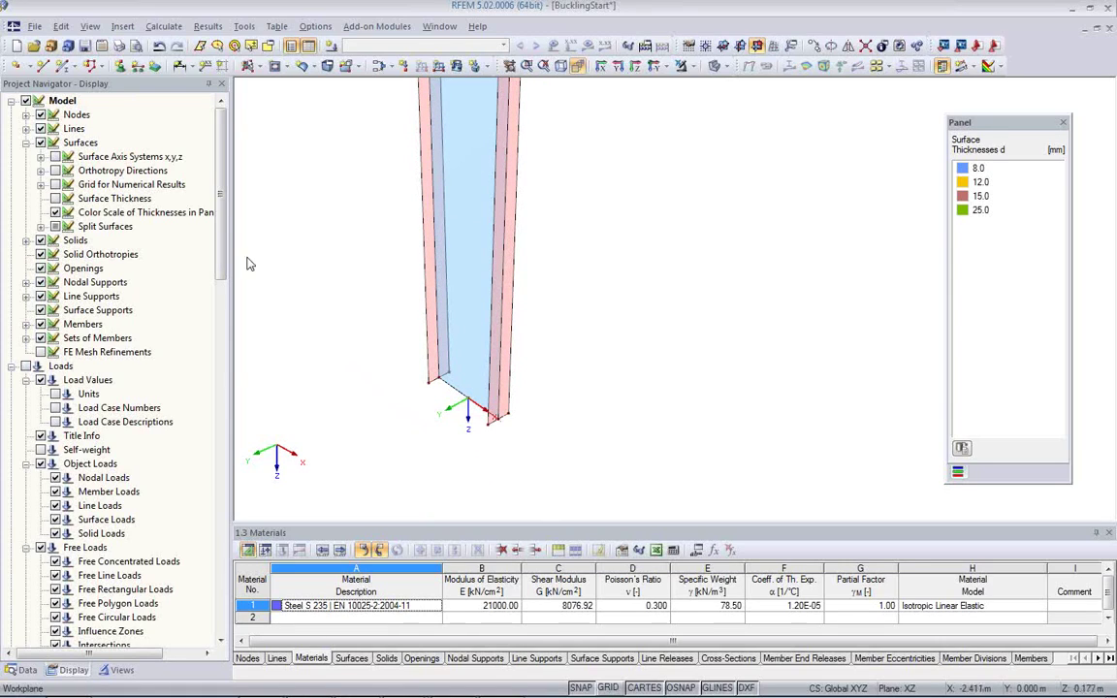
pyautogui.click(137, 65)
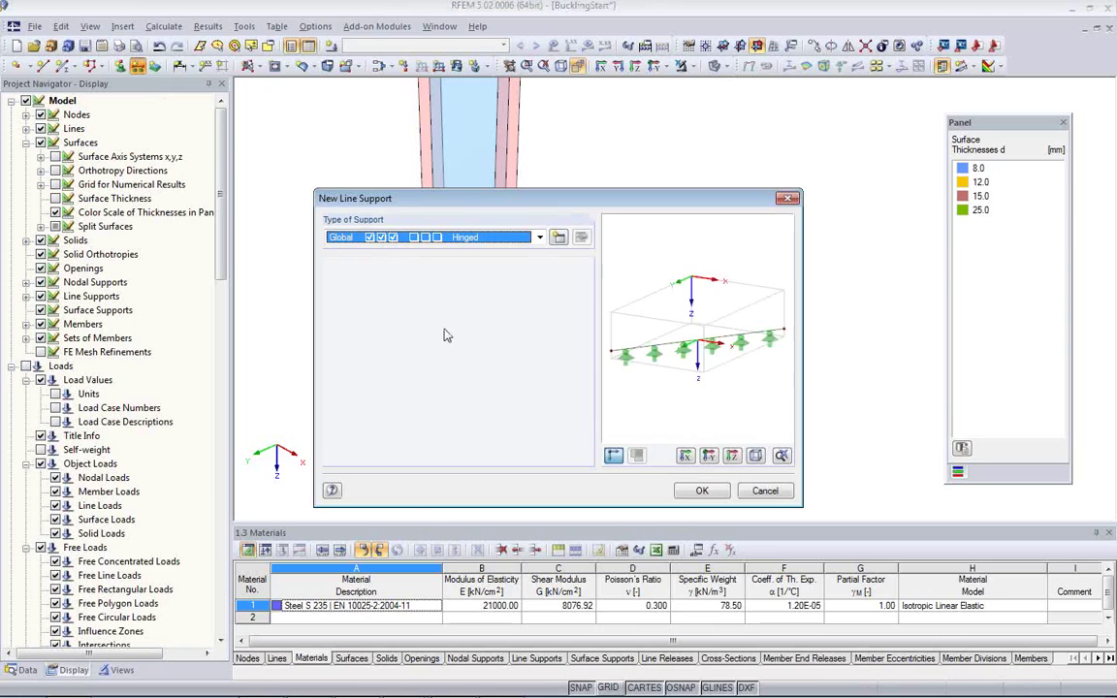
# - Place a Hinged line support along the tapered column's base line
pyautogui.click(539, 238)
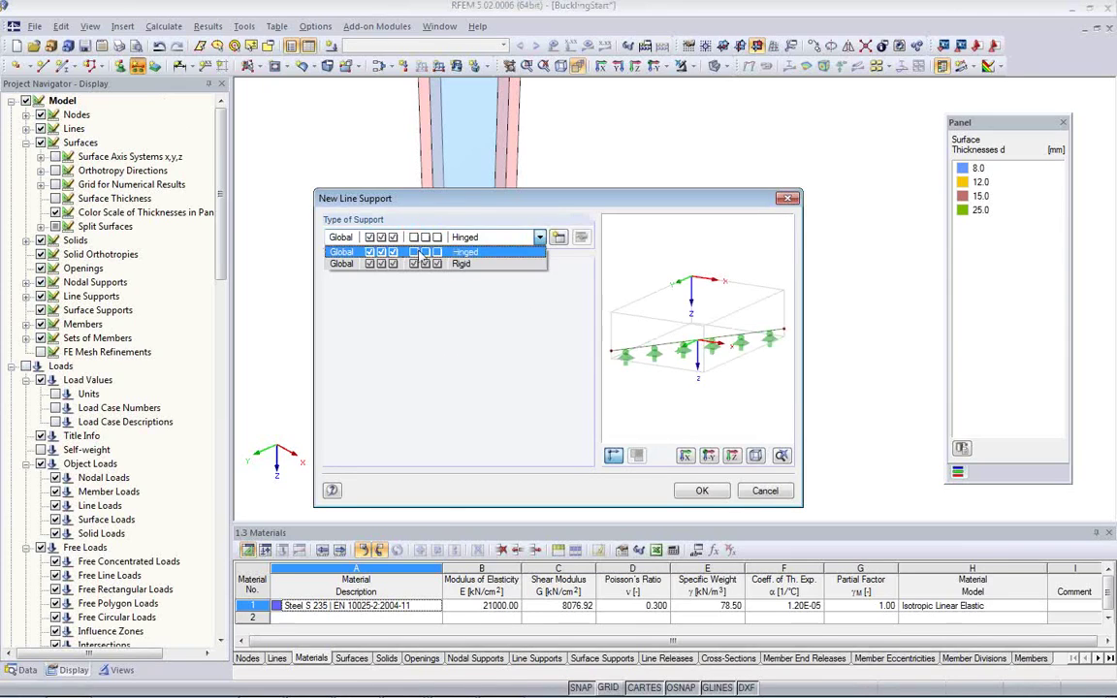
pyautogui.click(456, 254)
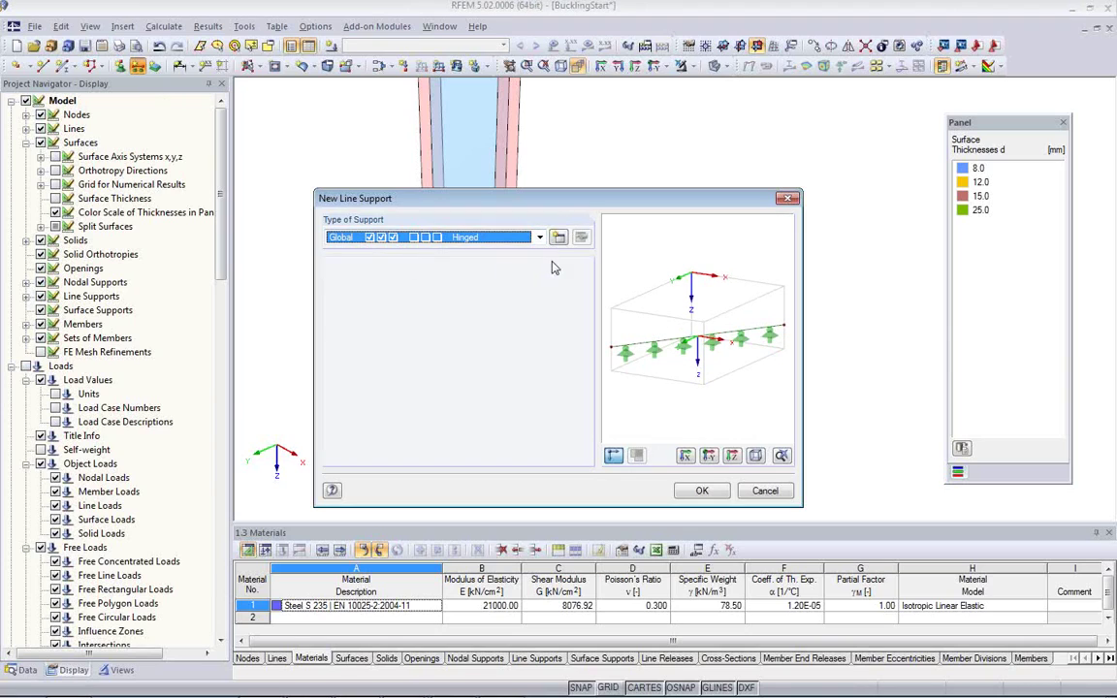
pyautogui.click(702, 492)
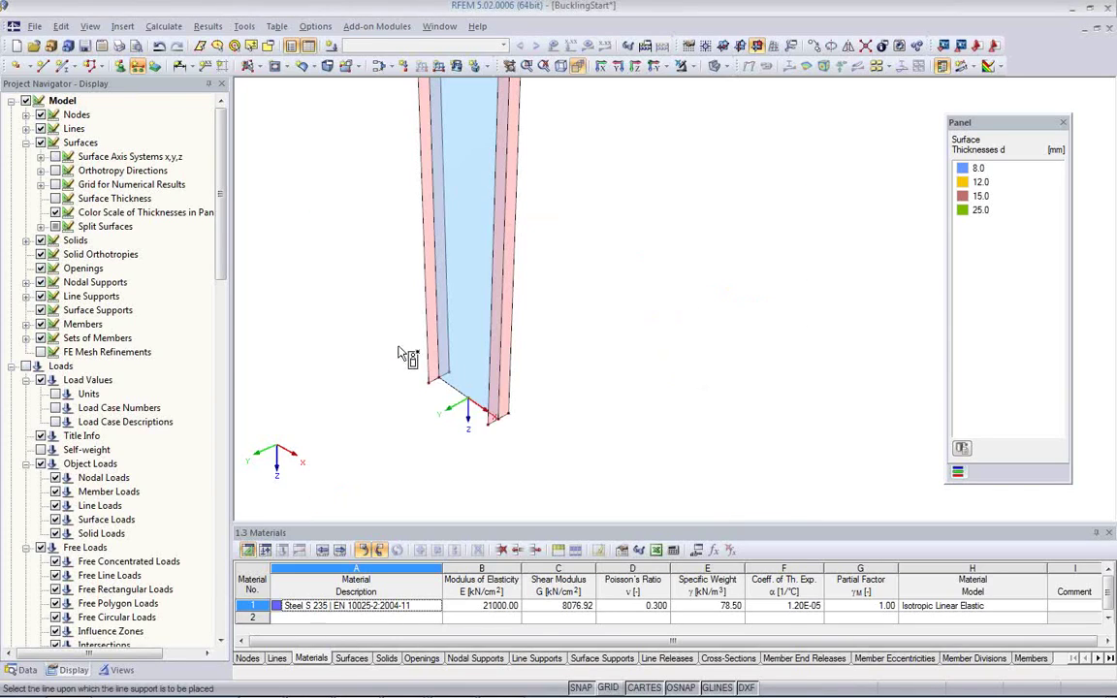
pyautogui.click(564, 464)
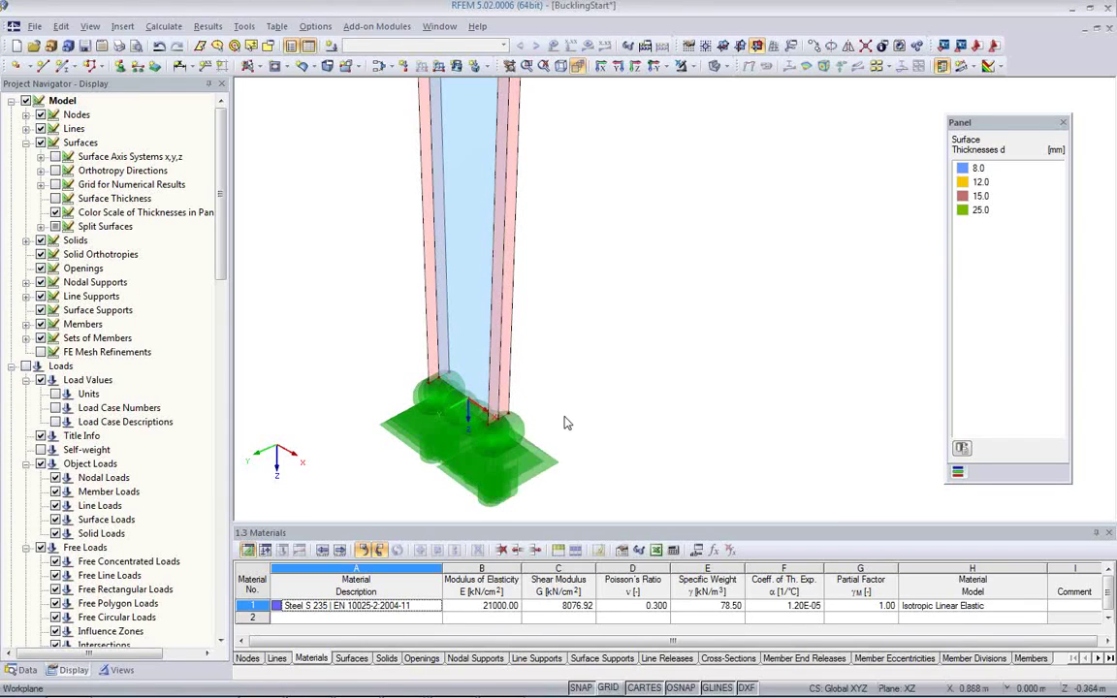
# - Zoom out to show the full tapered column with its plated haunch
pyautogui.scroll(-4, 568, 363)
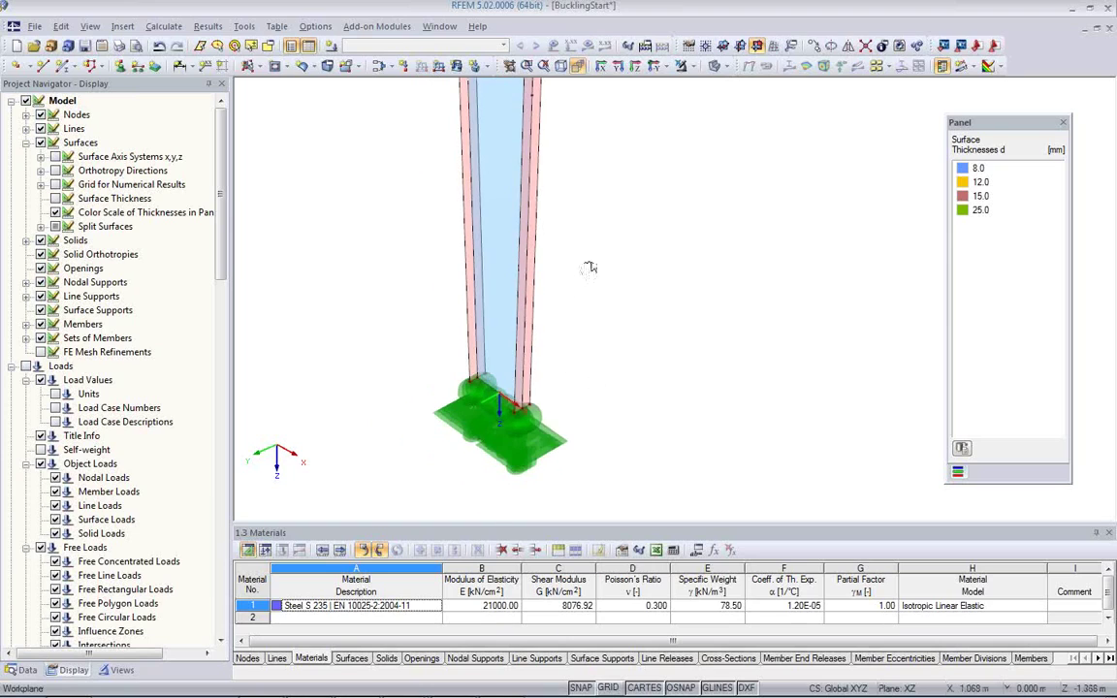
pyautogui.scroll(5, 534, 252)
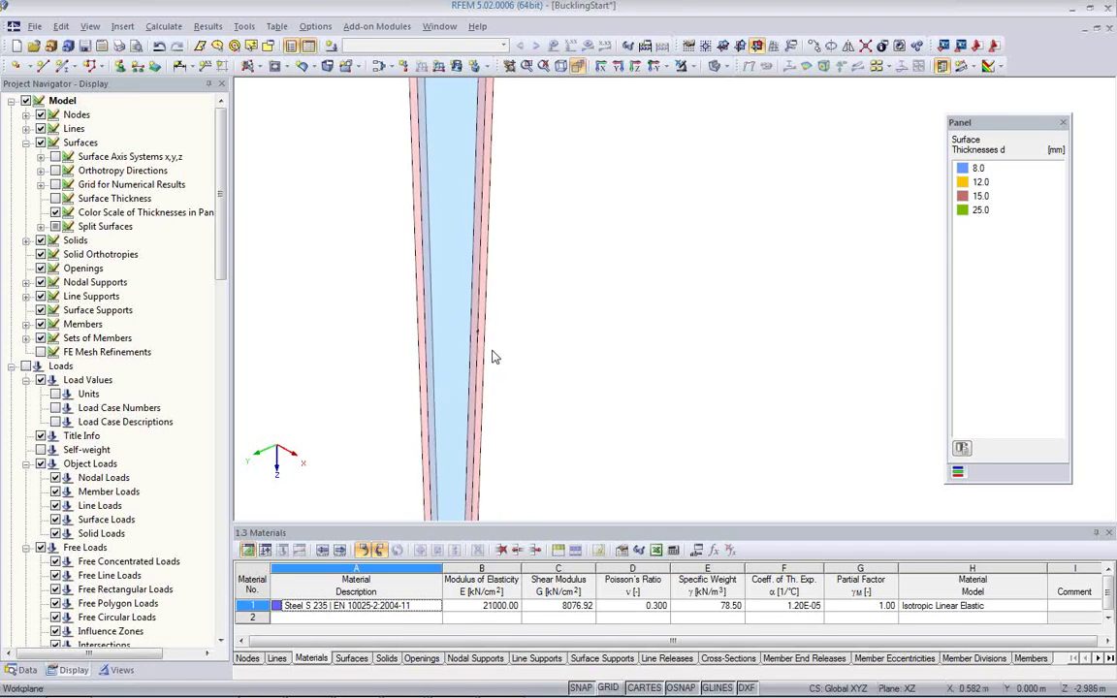
pyautogui.scroll(-5, 501, 313)
pyautogui.moveTo(452, 268); pyautogui.dragTo(493, 359, button='middle')
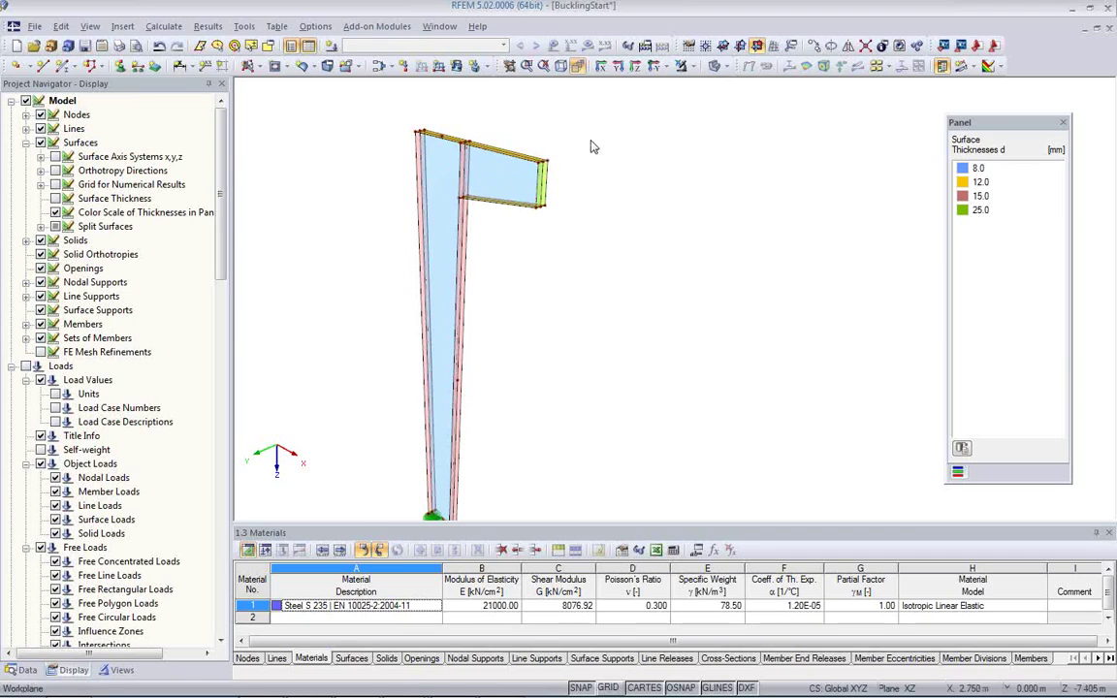
# - Define a new nodal support type that restrains only the uY displacement
pyautogui.click(119, 65)
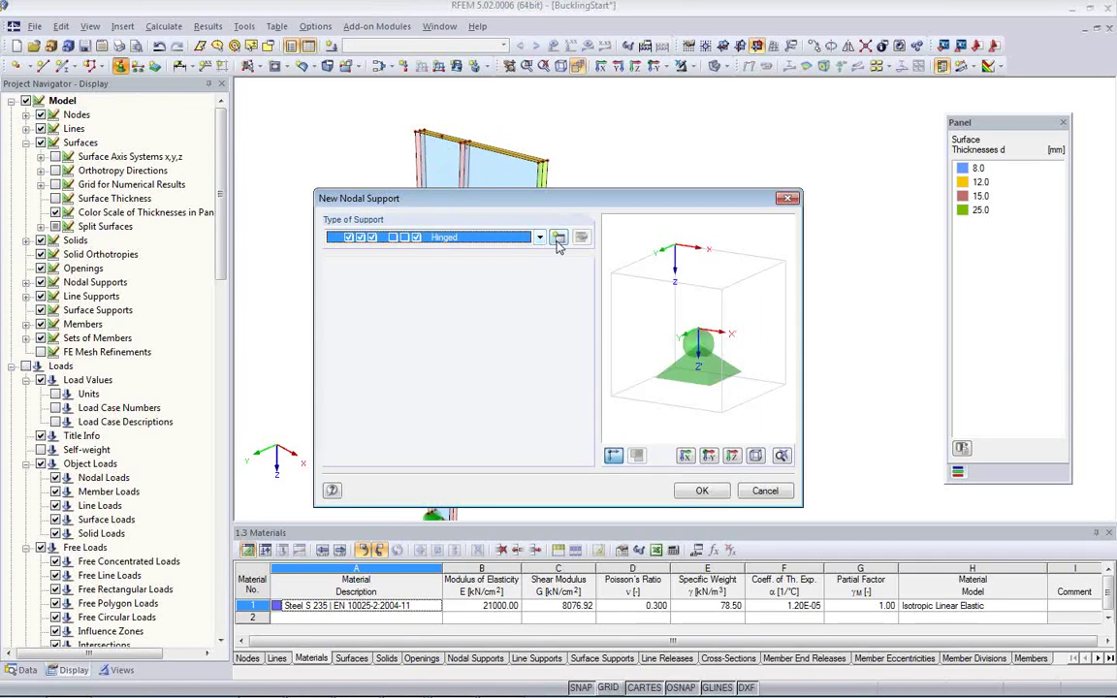
pyautogui.click(558, 238)
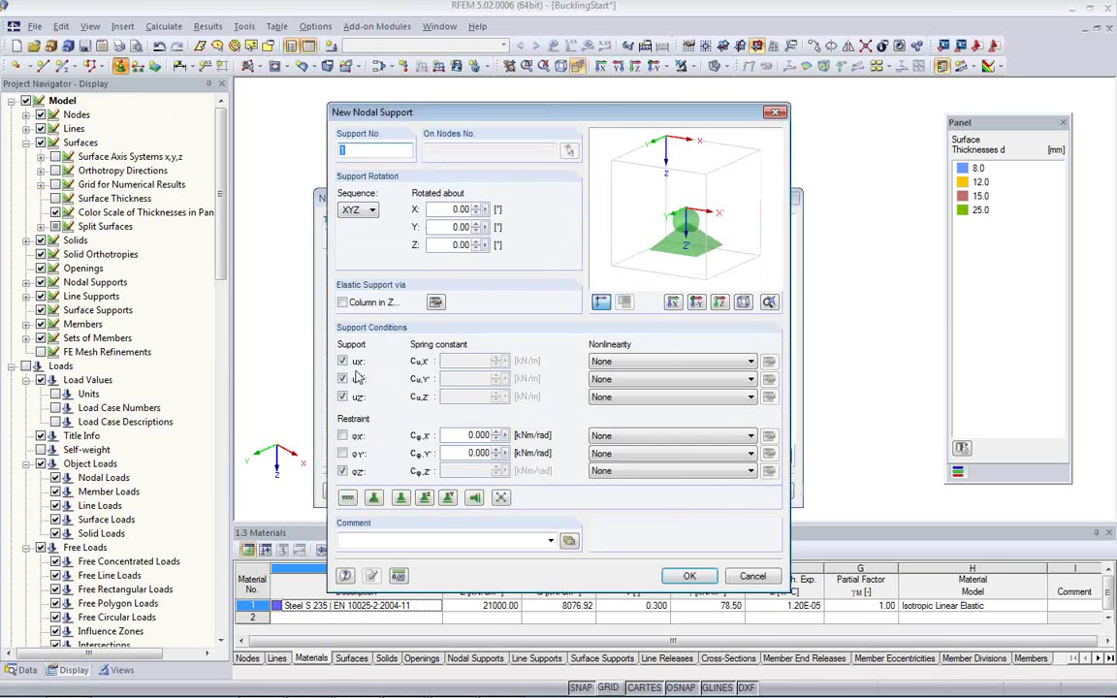
pyautogui.click(344, 362)
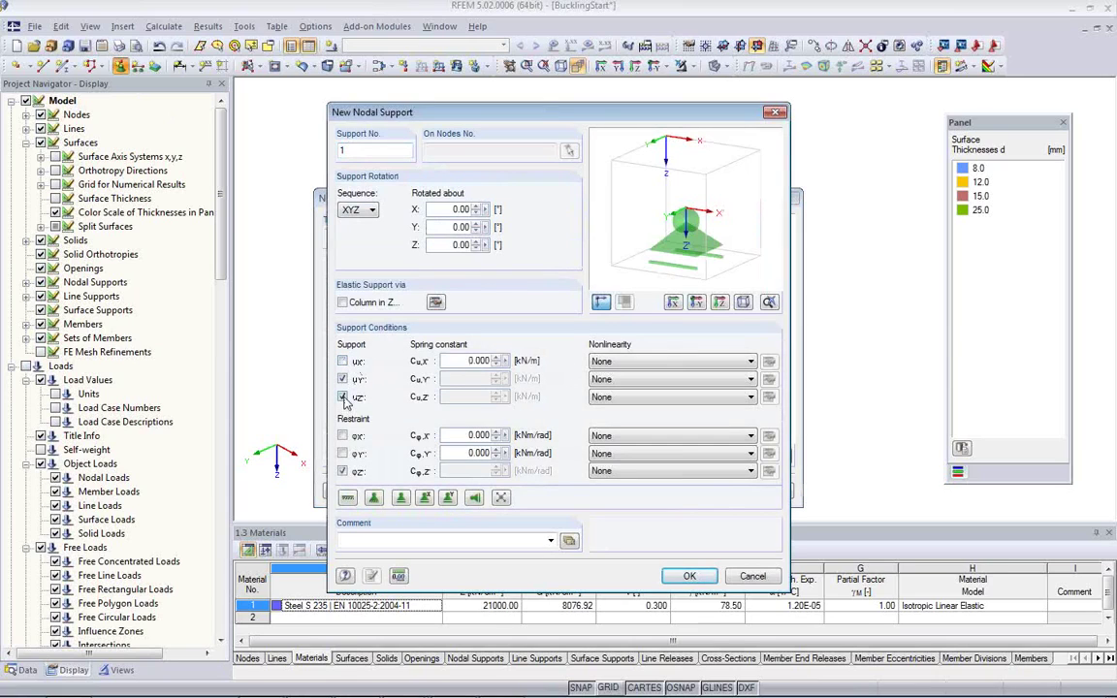
pyautogui.click(343, 397)
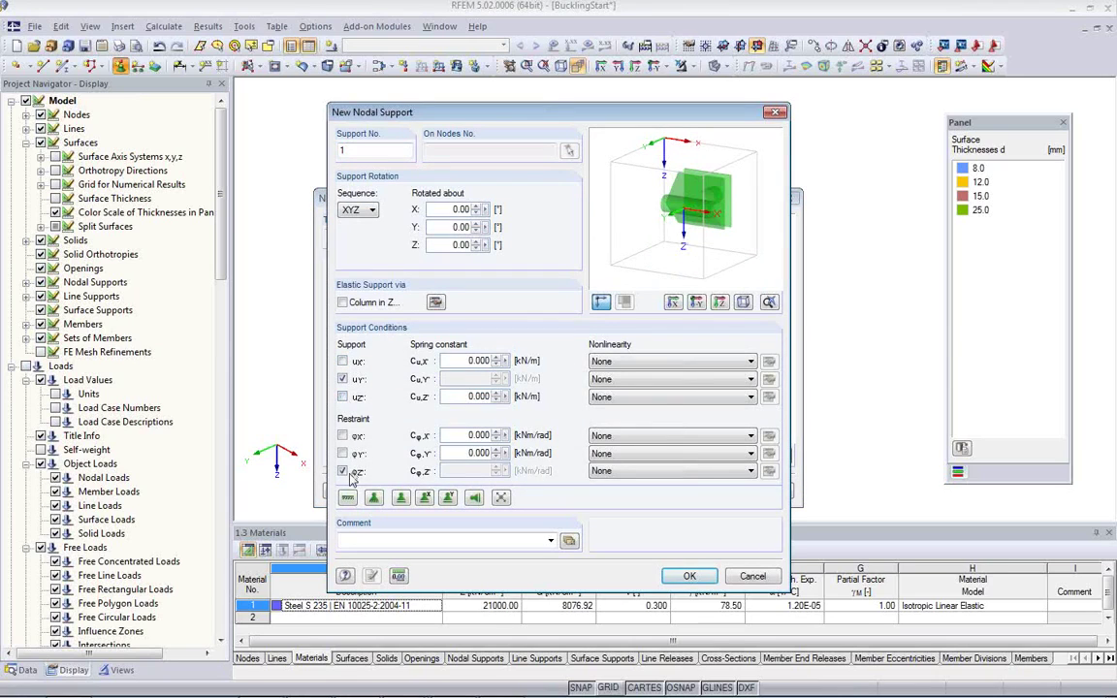
pyautogui.click(671, 577)
pyautogui.click(701, 493)
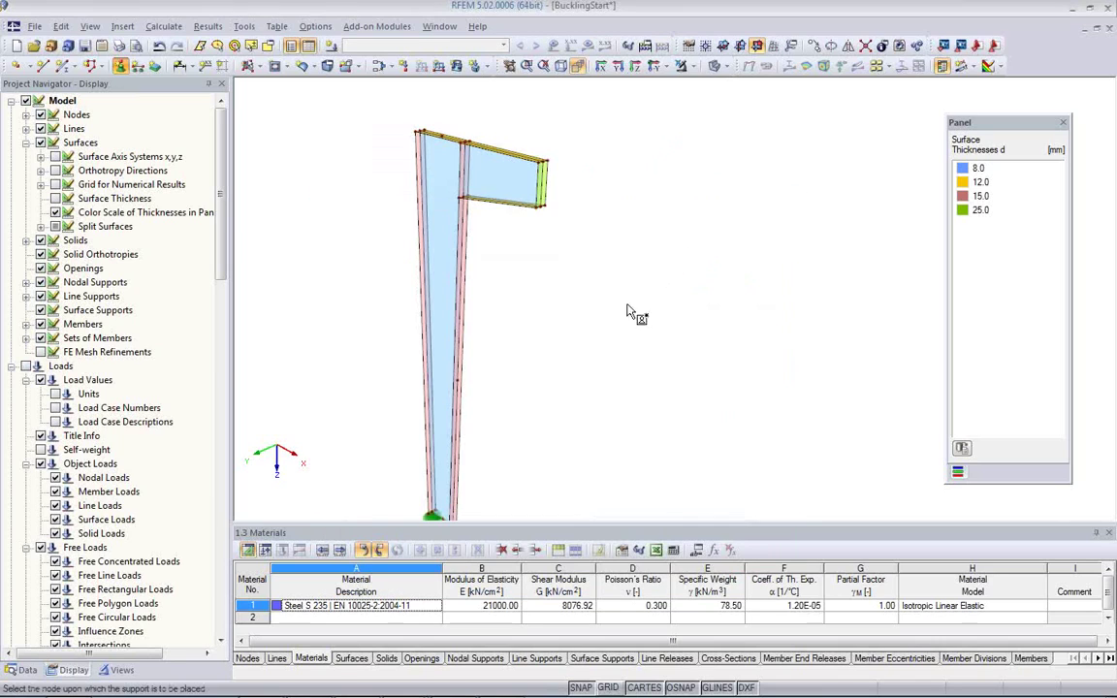
pyautogui.scroll(5, 451, 142)
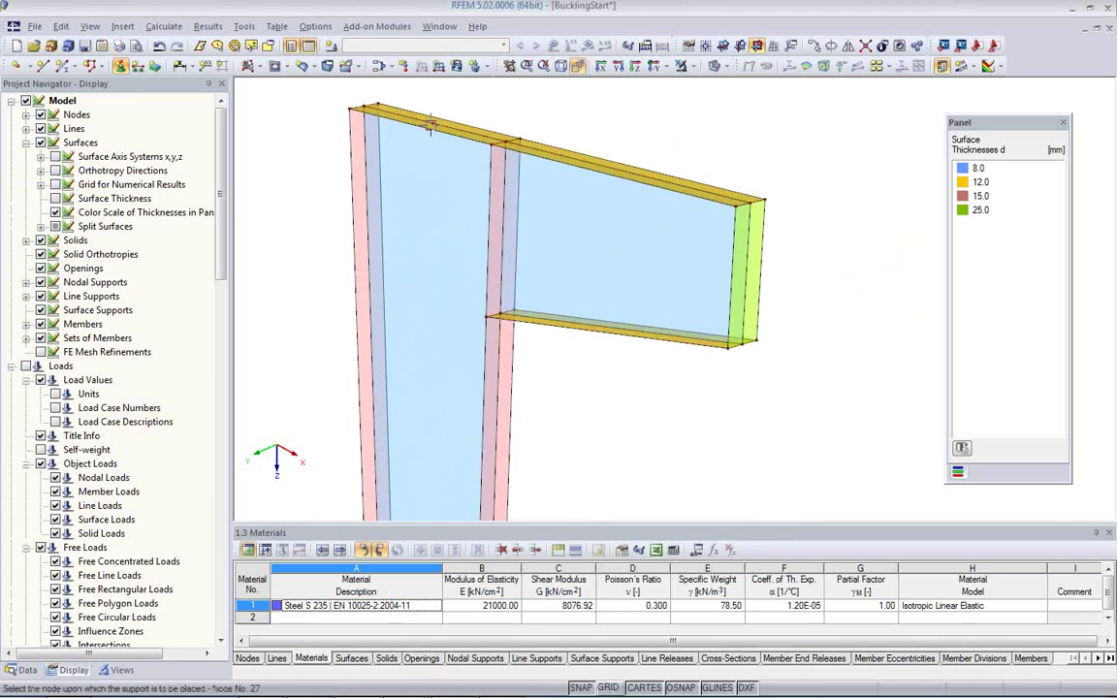
# - Place the Y-only nodal support at nodes 27, 15 and 18
pyautogui.click(433, 121)
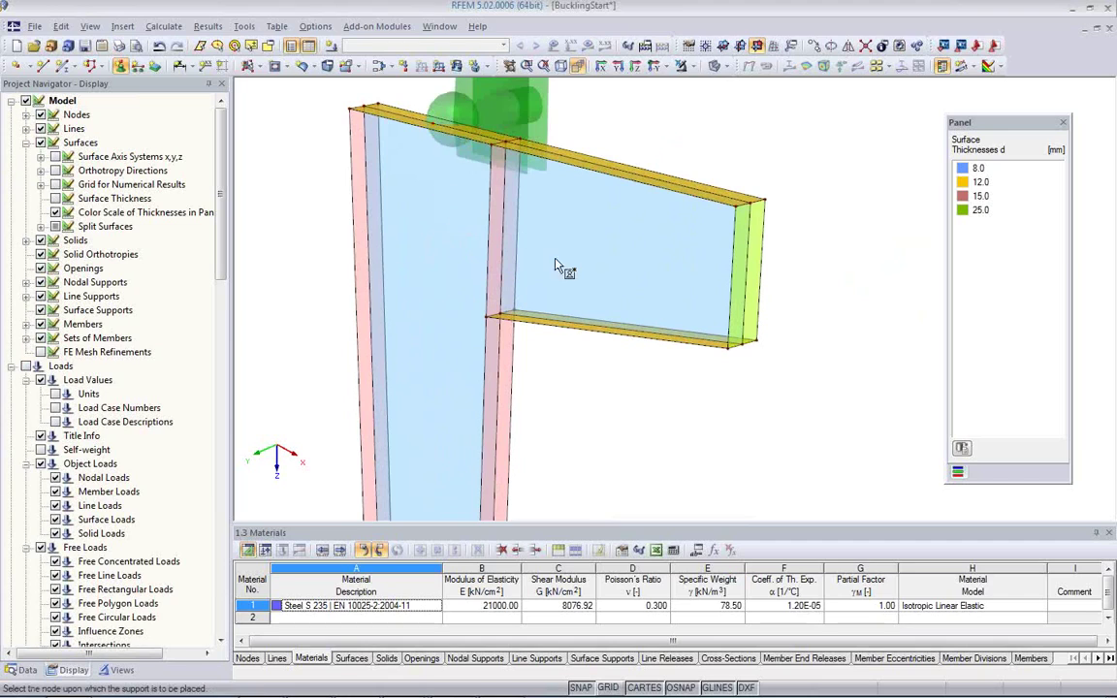
pyautogui.scroll(-2, 419, 274)
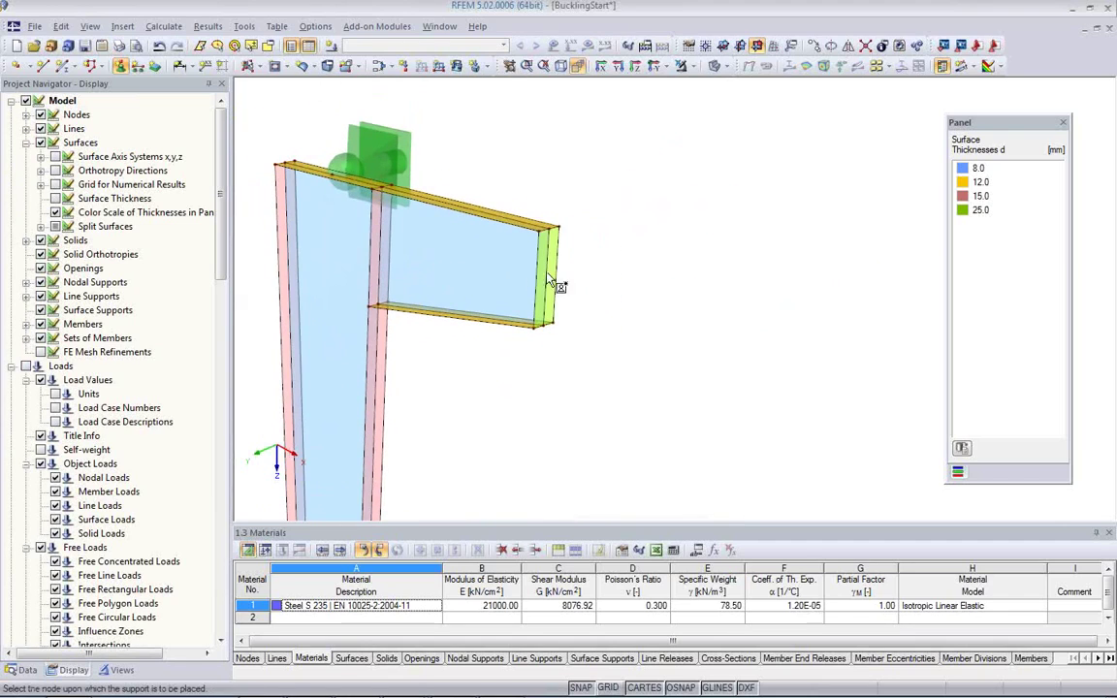
pyautogui.scroll(1, 548, 279)
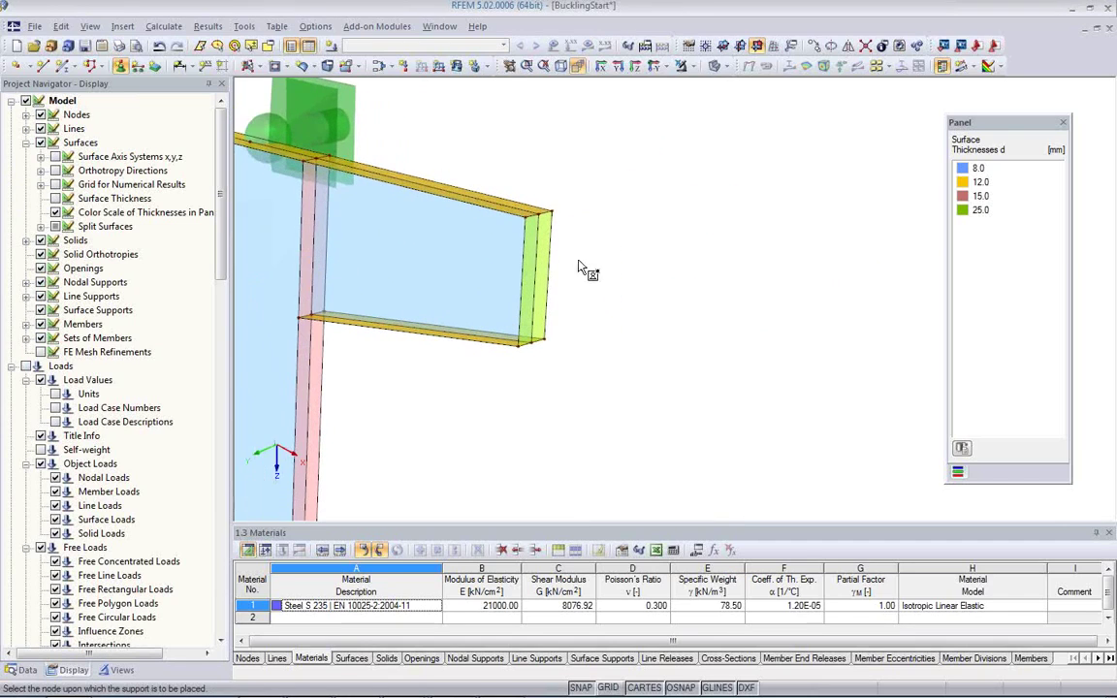
pyautogui.click(551, 211)
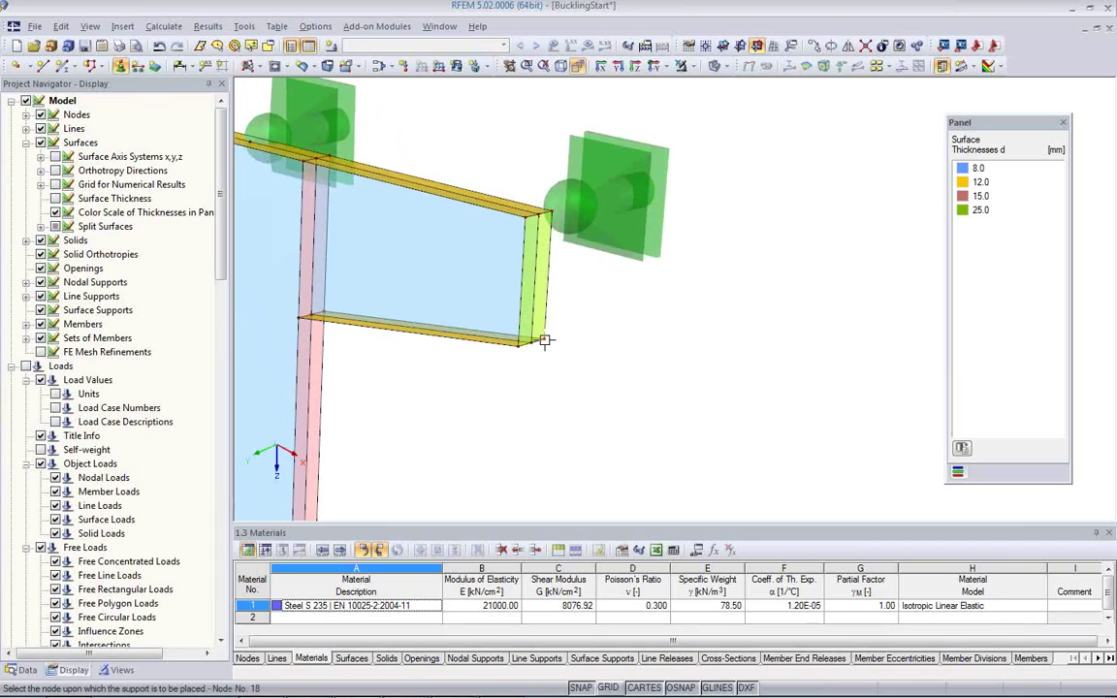
pyautogui.click(545, 340)
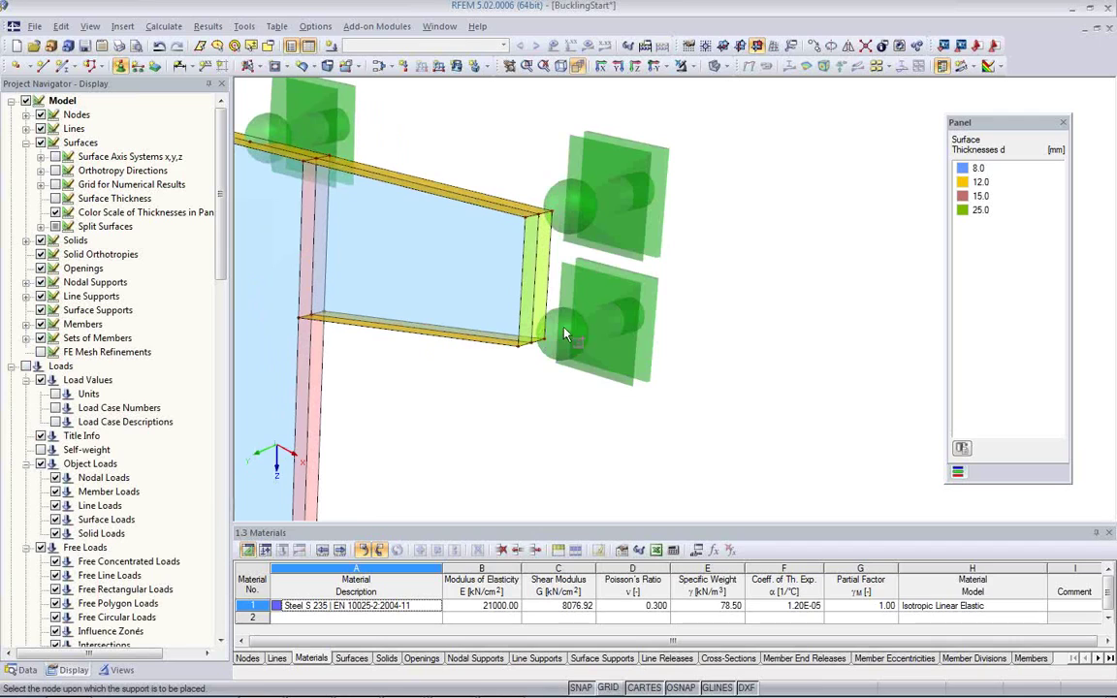
pyautogui.press('Escape')
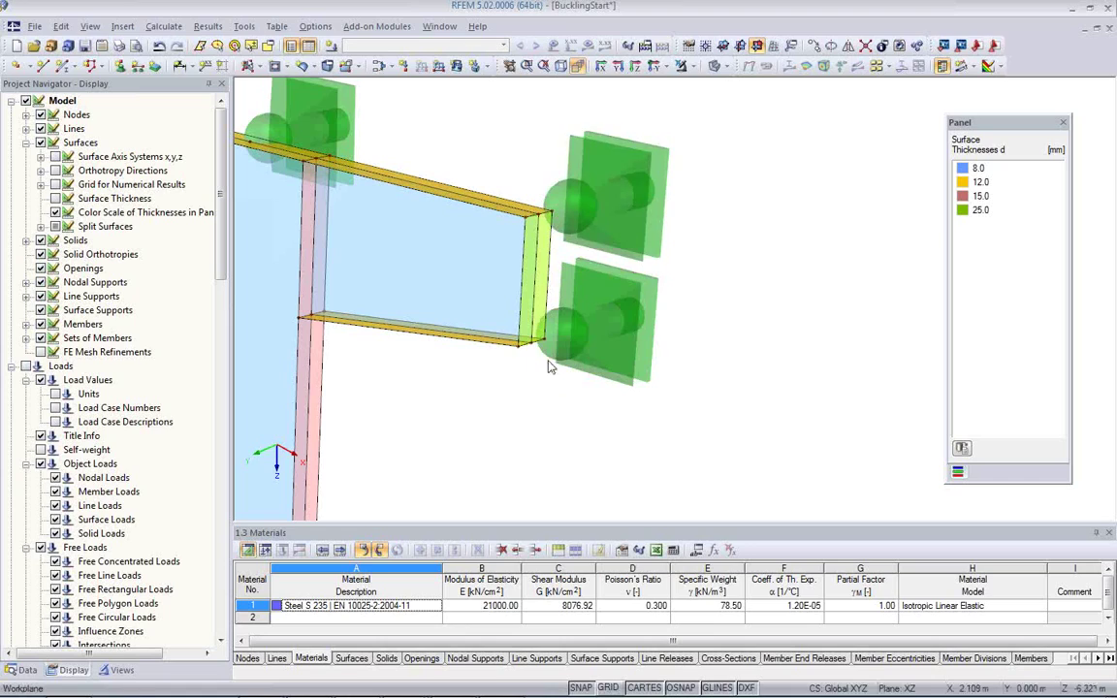
# - Decrease the nodal support symbol size twice, then orbit to view the whole frame
pyautogui.rightClick(617, 354)
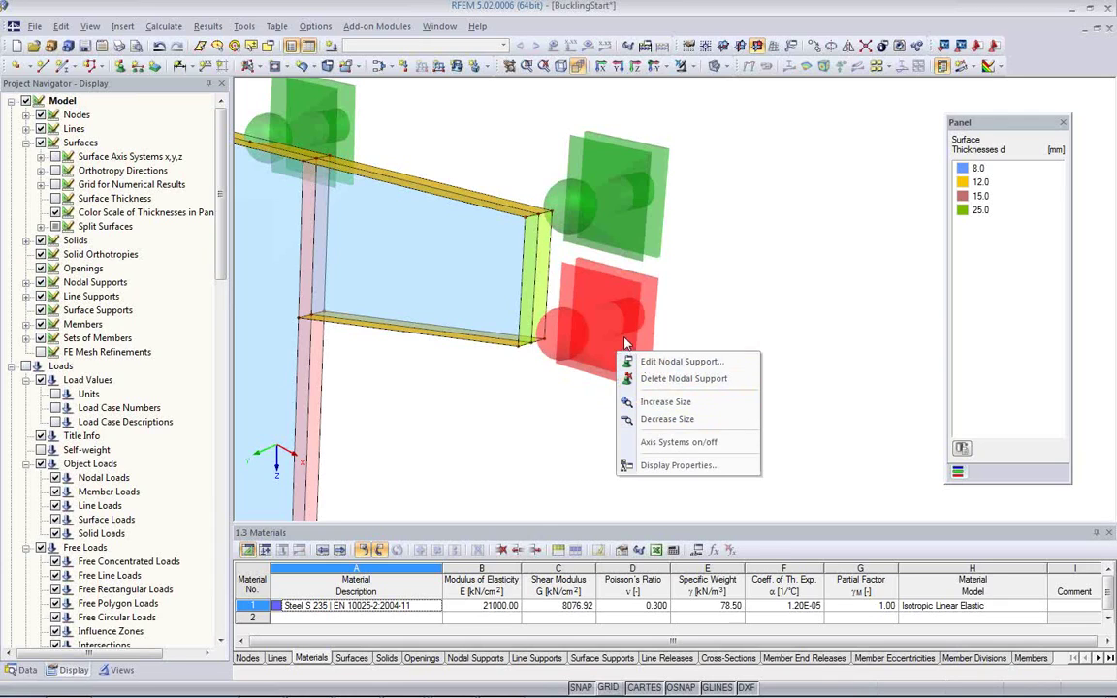
pyautogui.click(635, 419)
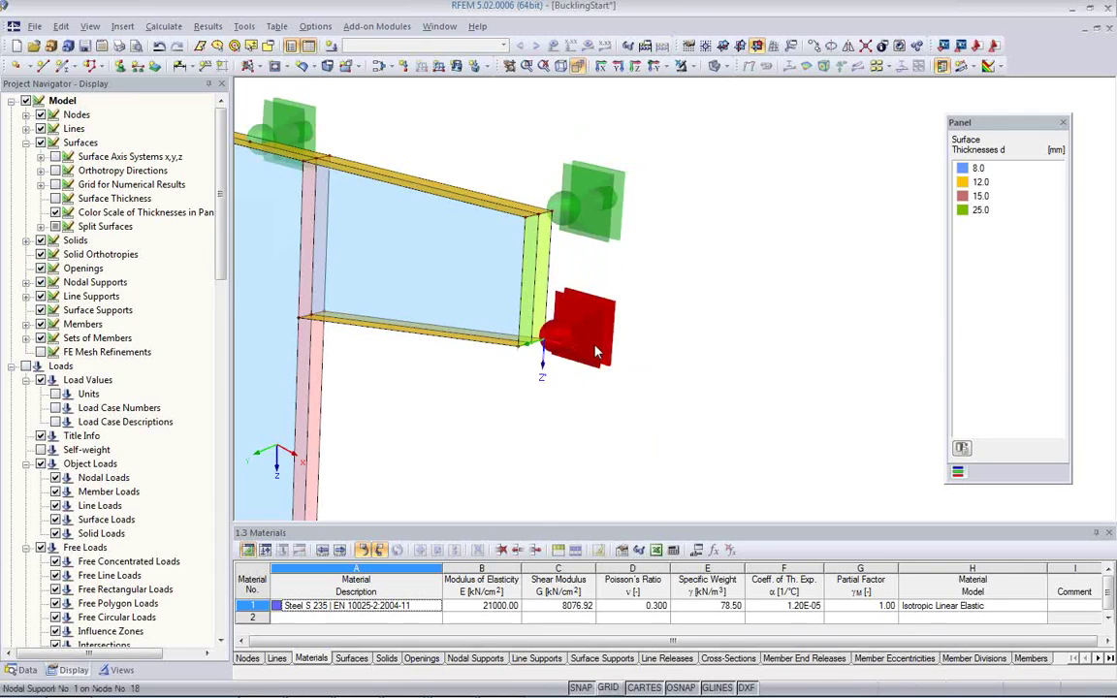
pyautogui.rightClick(596, 354)
pyautogui.click(630, 415)
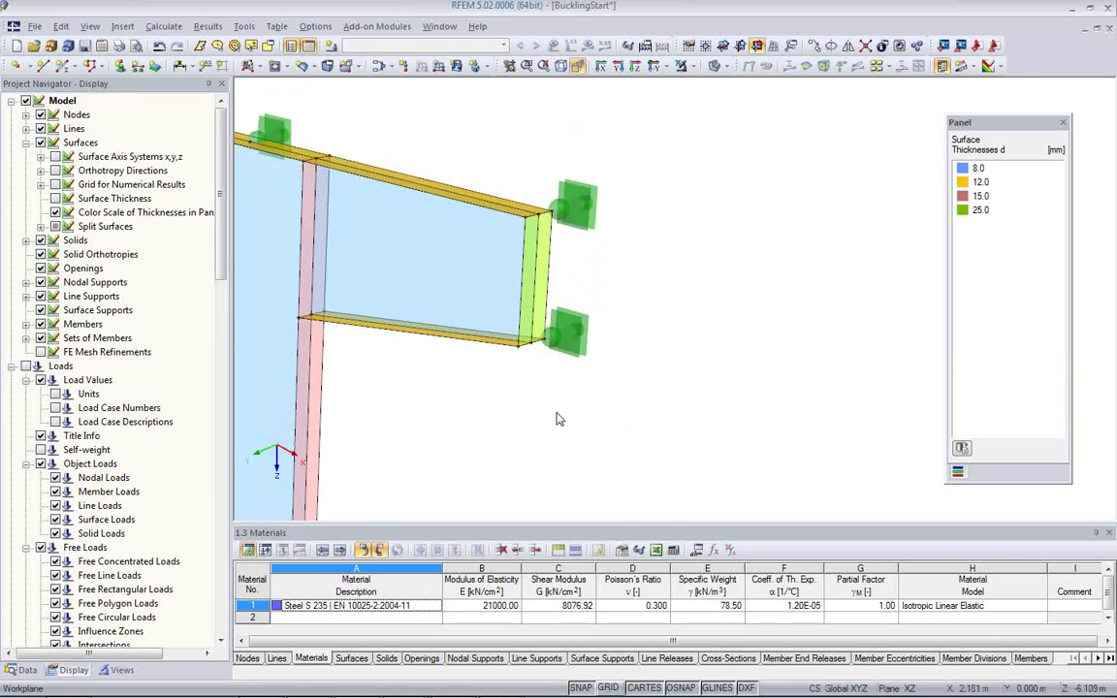
pyautogui.keyDown('ctrl'); pyautogui.moveTo(517, 413); pyautogui.dragTo(601, 389, button='middle'); pyautogui.keyUp('ctrl')
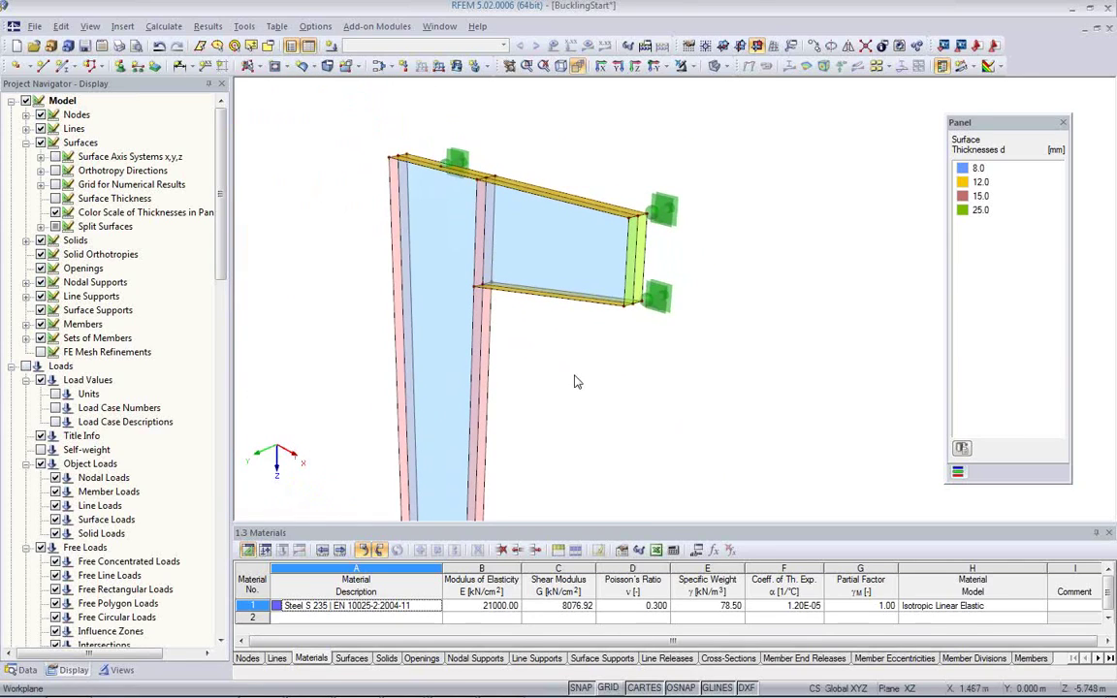
pyautogui.rightClick(574, 381)
pyautogui.keyDown('ctrl'); pyautogui.moveTo(544, 405); pyautogui.dragTo(490, 282, button='middle'); pyautogui.keyUp('ctrl')
pyautogui.scroll(2, 451, 335)
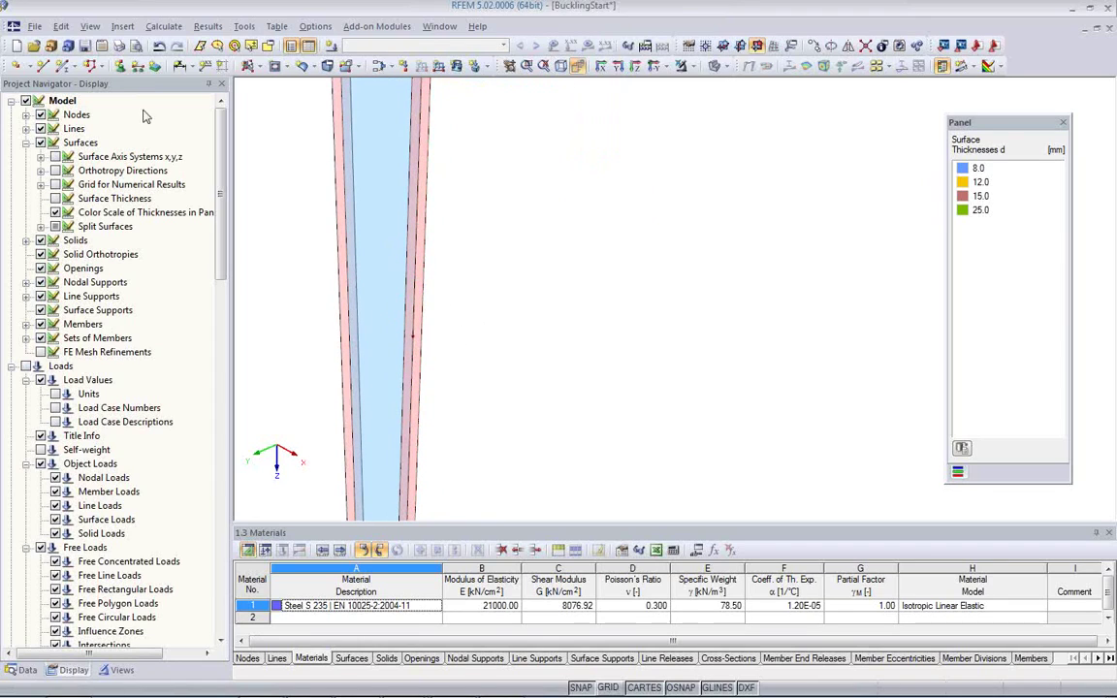
# - Add another Y-only lateral support of support type 1 at node 26 on the column
pyautogui.click(120, 65)
pyautogui.click(446, 237)
pyautogui.click(475, 305)
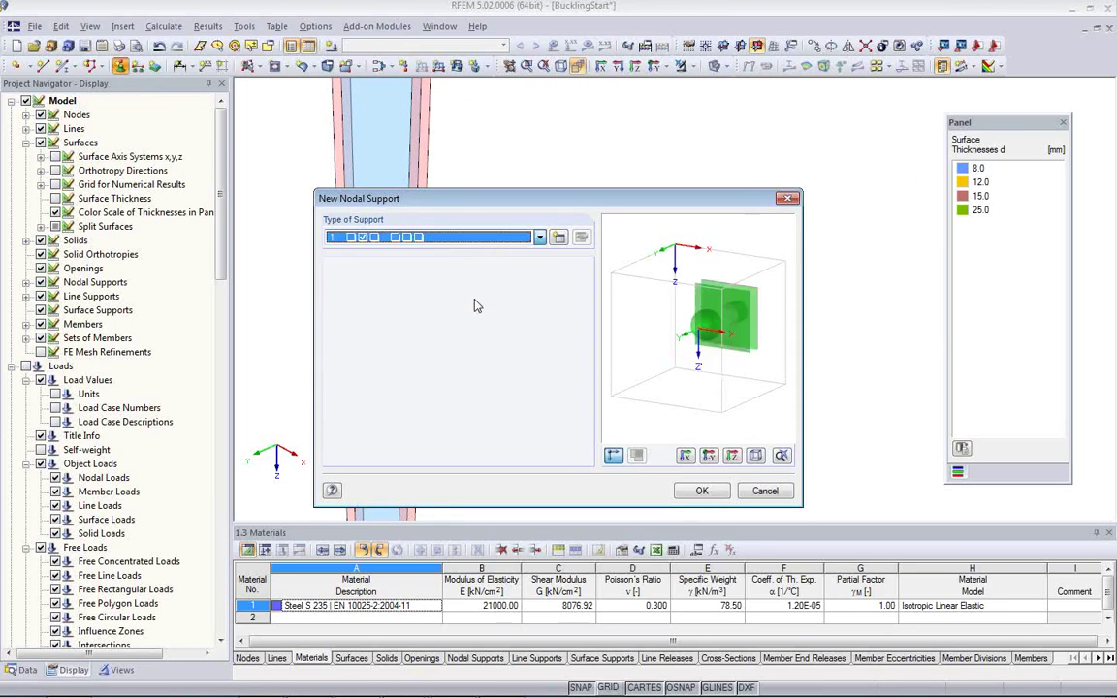
pyautogui.click(690, 491)
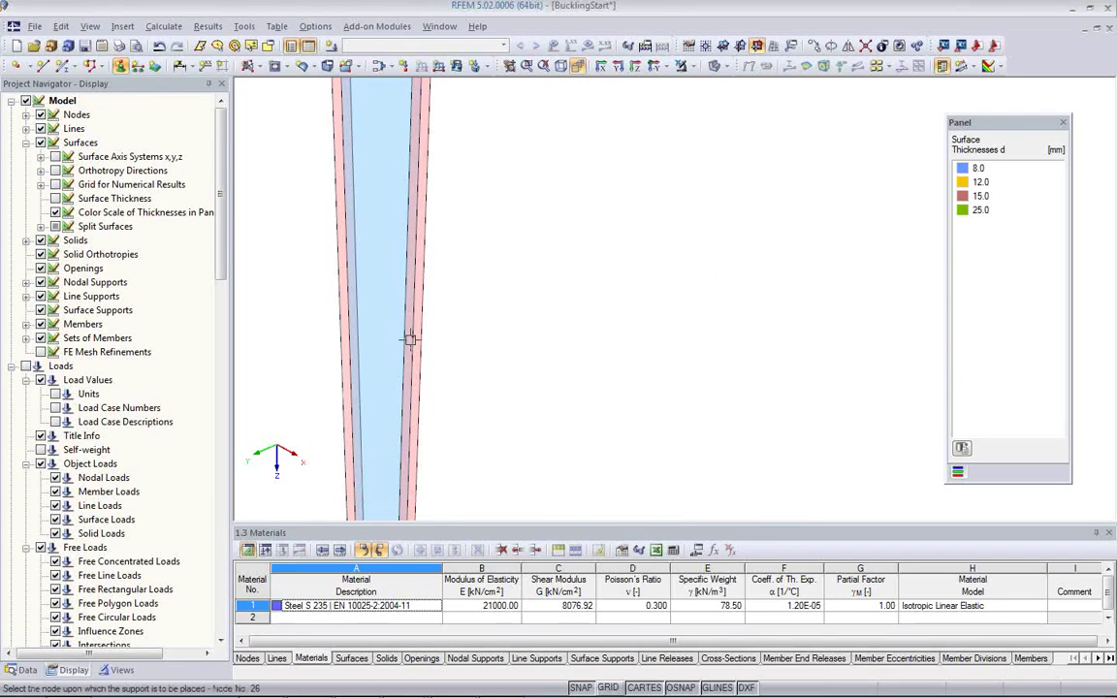
pyautogui.click(412, 338)
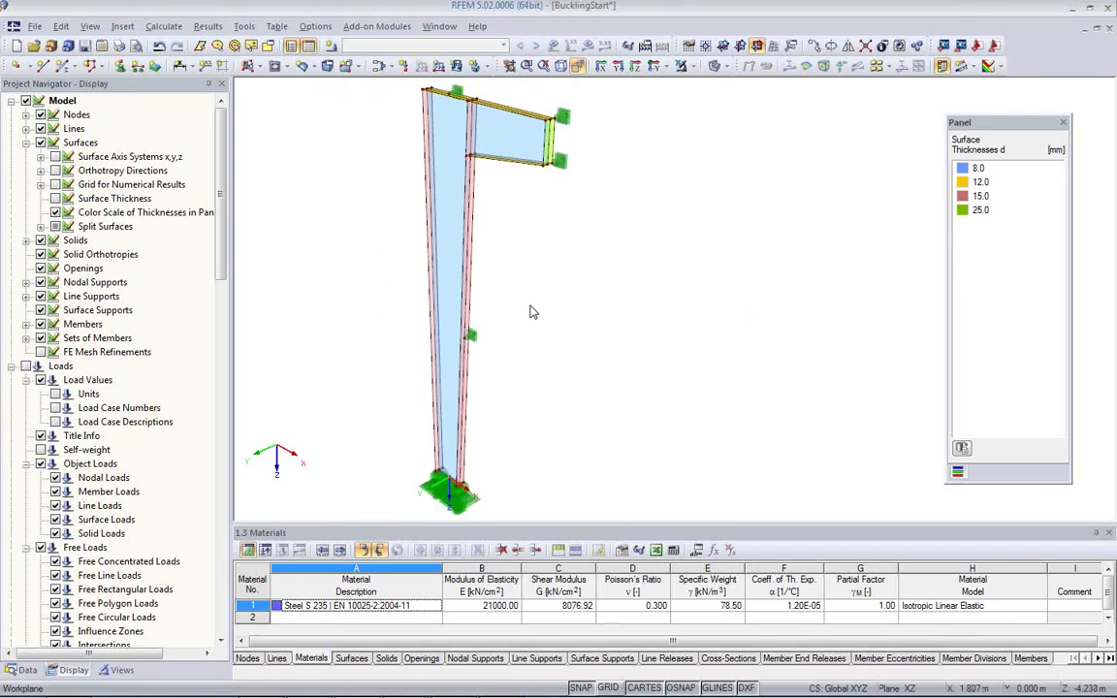
pyautogui.rightClick(471, 503)
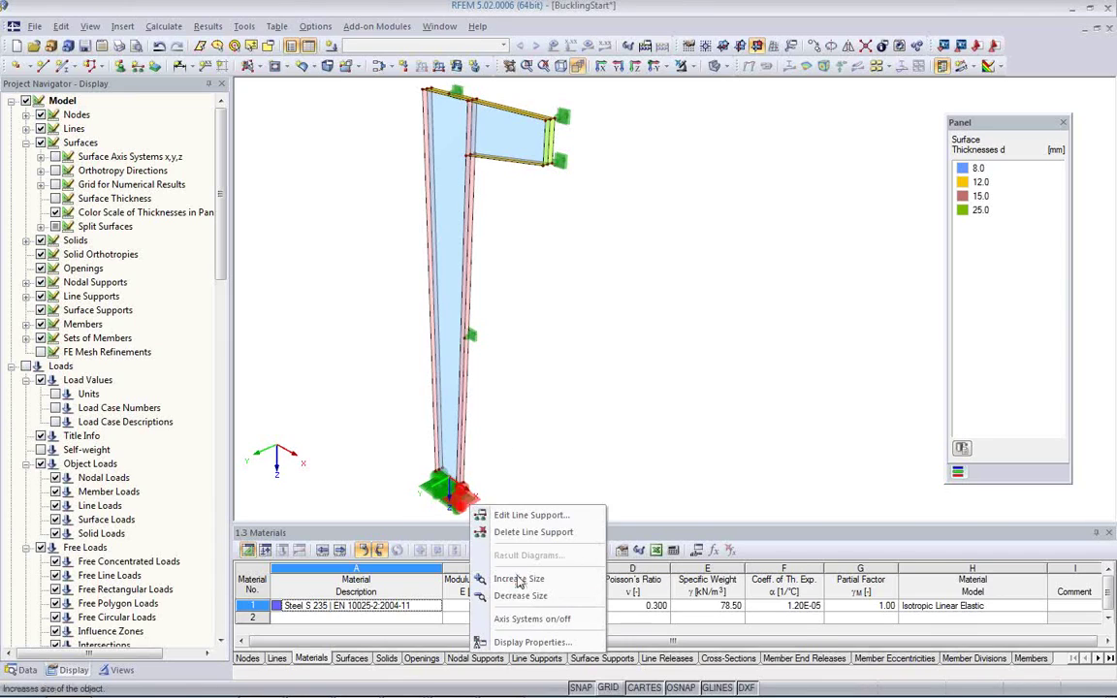
pyautogui.click(554, 481)
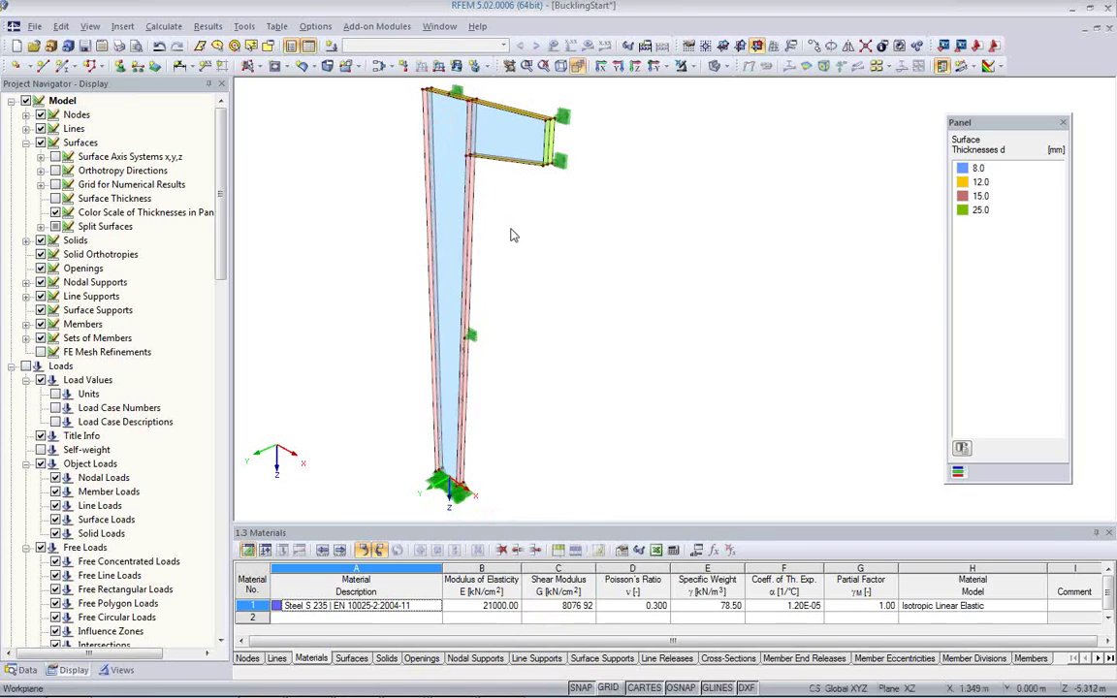
pyautogui.scroll(2, 524, 270)
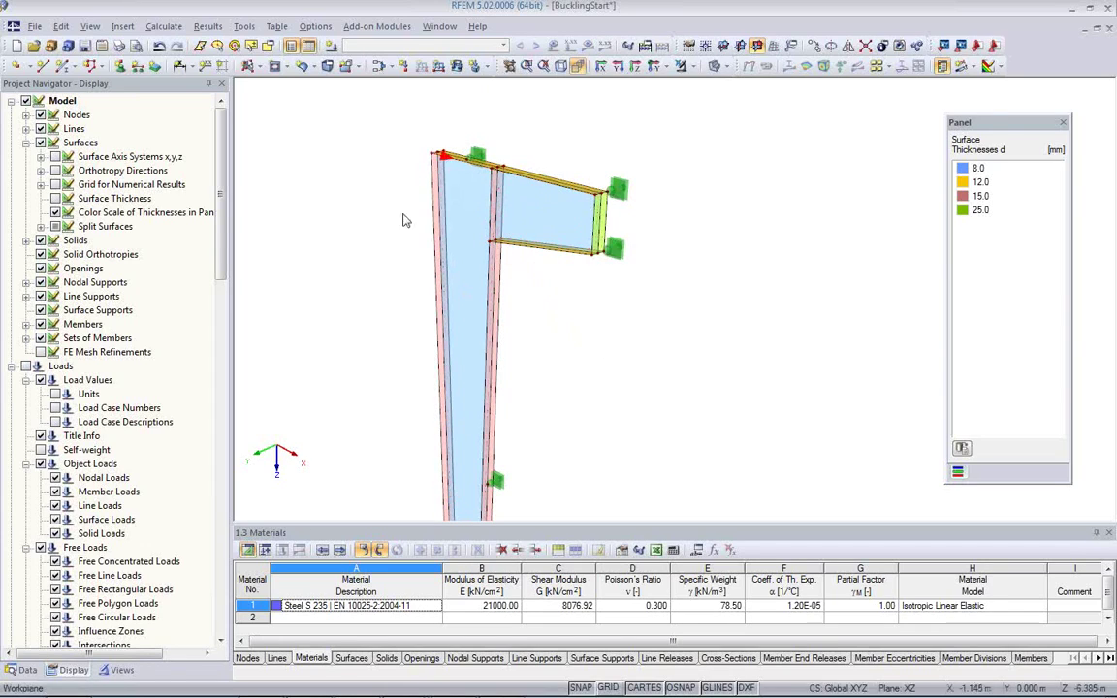
pyautogui.moveTo(566, 337); pyautogui.dragTo(485, 311, button='middle')
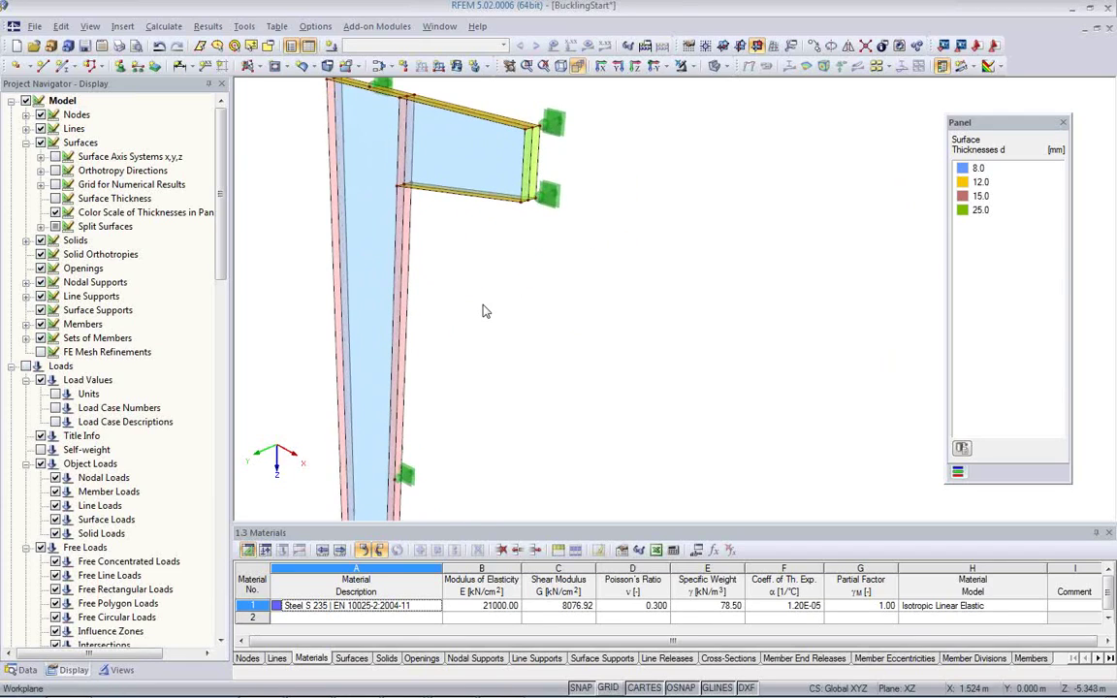
pyautogui.moveTo(476, 304); pyautogui.dragTo(539, 363, button='middle')
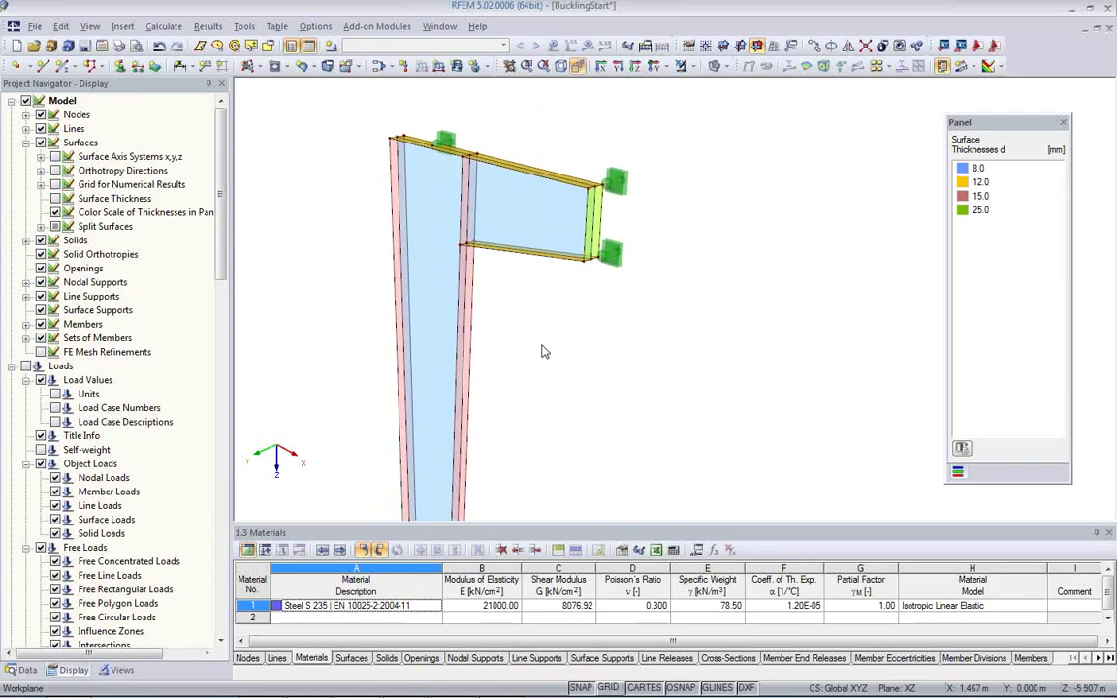
pyautogui.moveTo(543, 351); pyautogui.dragTo(523, 230, button='middle')
pyautogui.scroll(-2, 529, 231)
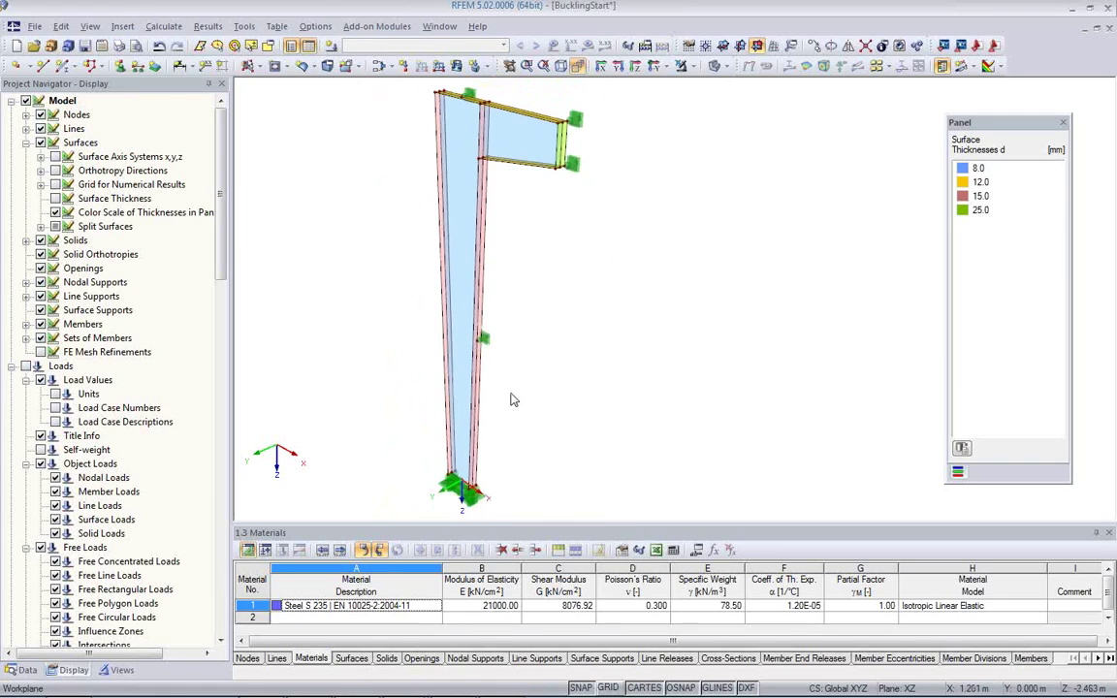
pyautogui.rightClick(327, 337)
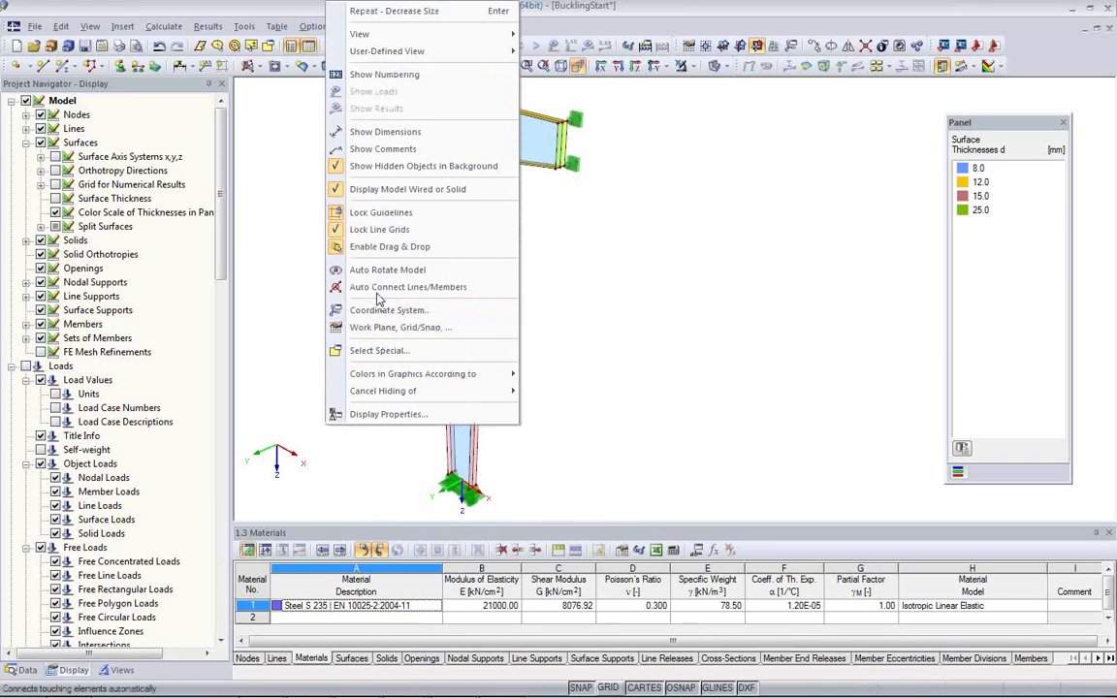
# - Show the model dimensions and rotate the view toward the node at the column top
pyautogui.click(377, 134)
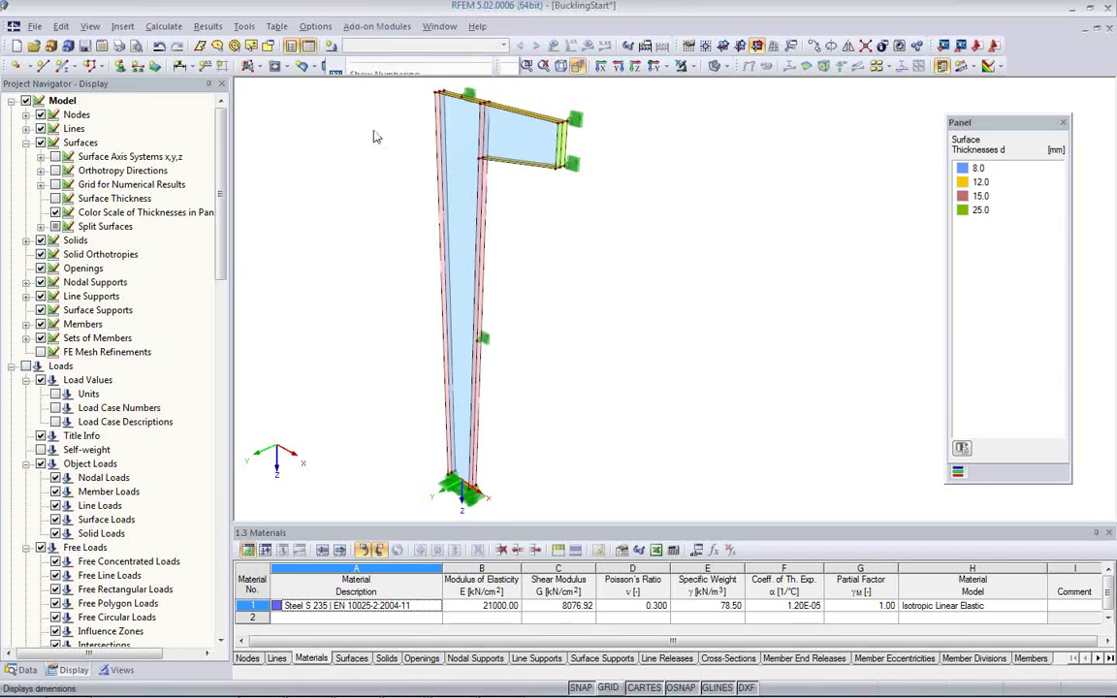
pyautogui.keyDown('ctrl'); pyautogui.moveTo(660, 299); pyautogui.dragTo(444, 246, button='middle'); pyautogui.keyUp('ctrl')
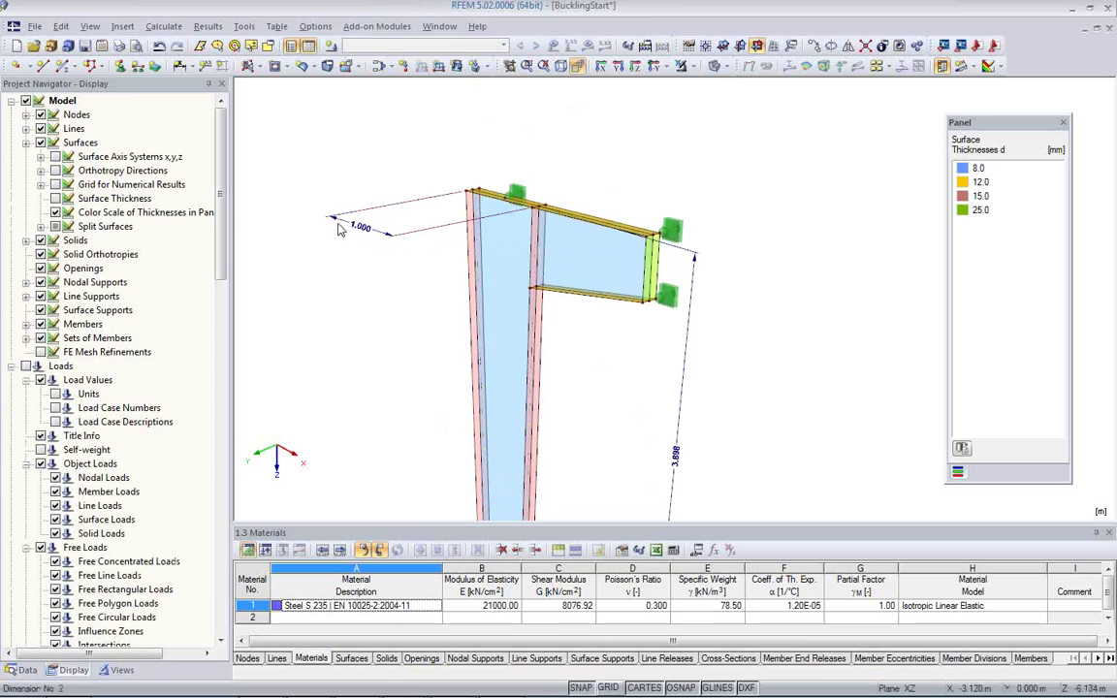
pyautogui.click(507, 206)
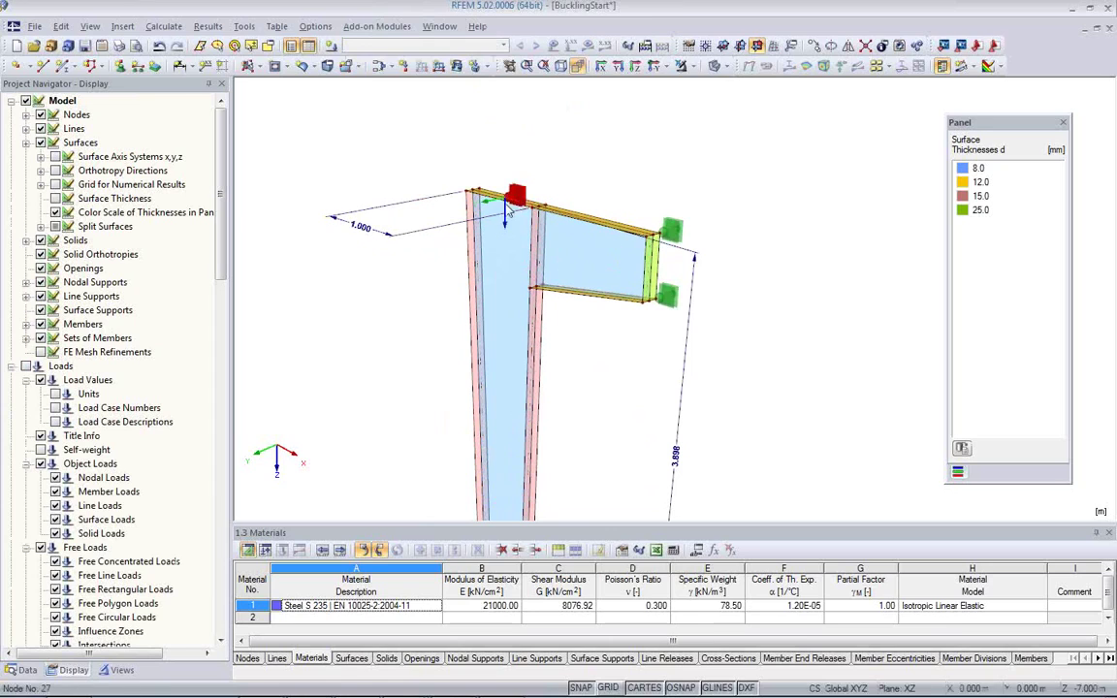
# - Place a 2.000 m linear dimension between two nodes along the top of the rafter
pyautogui.click(179, 65)
pyautogui.click(506, 196)
pyautogui.click(656, 230)
pyautogui.click(683, 222)
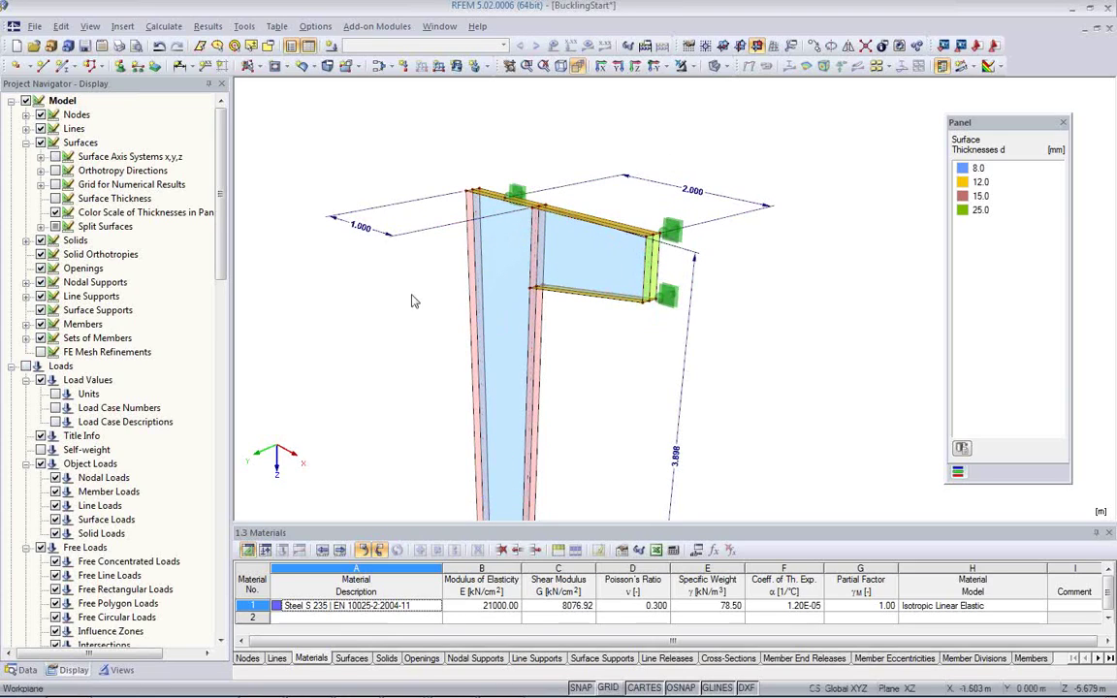
pyautogui.scroll(-3, 363, 237)
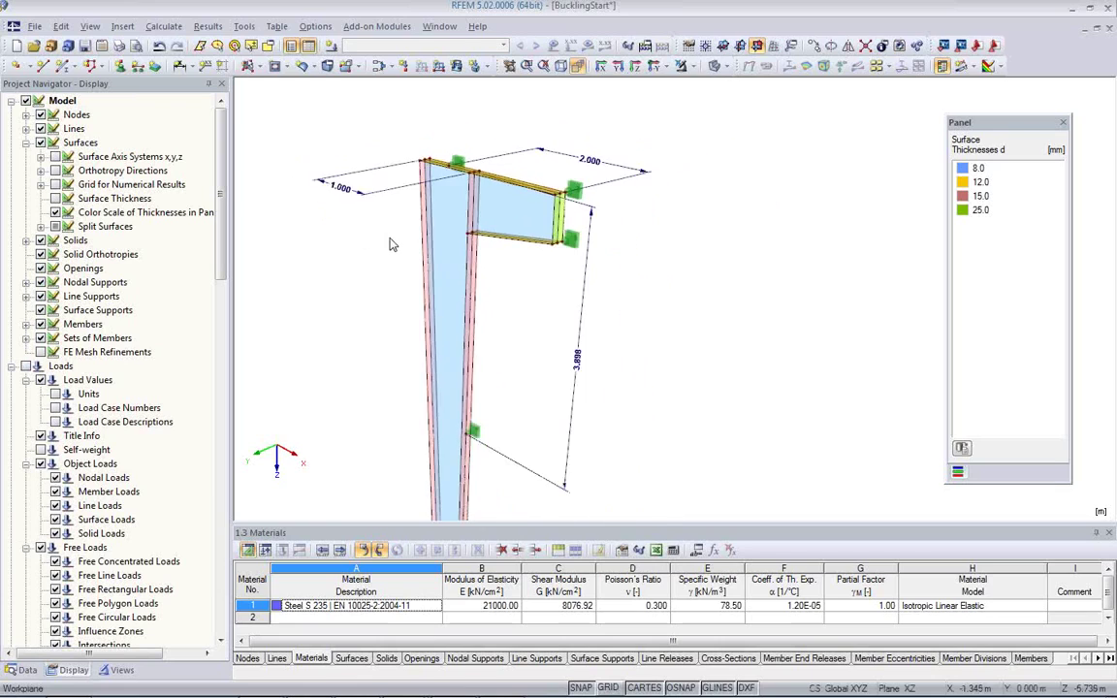
pyautogui.scroll(-1, 391, 242)
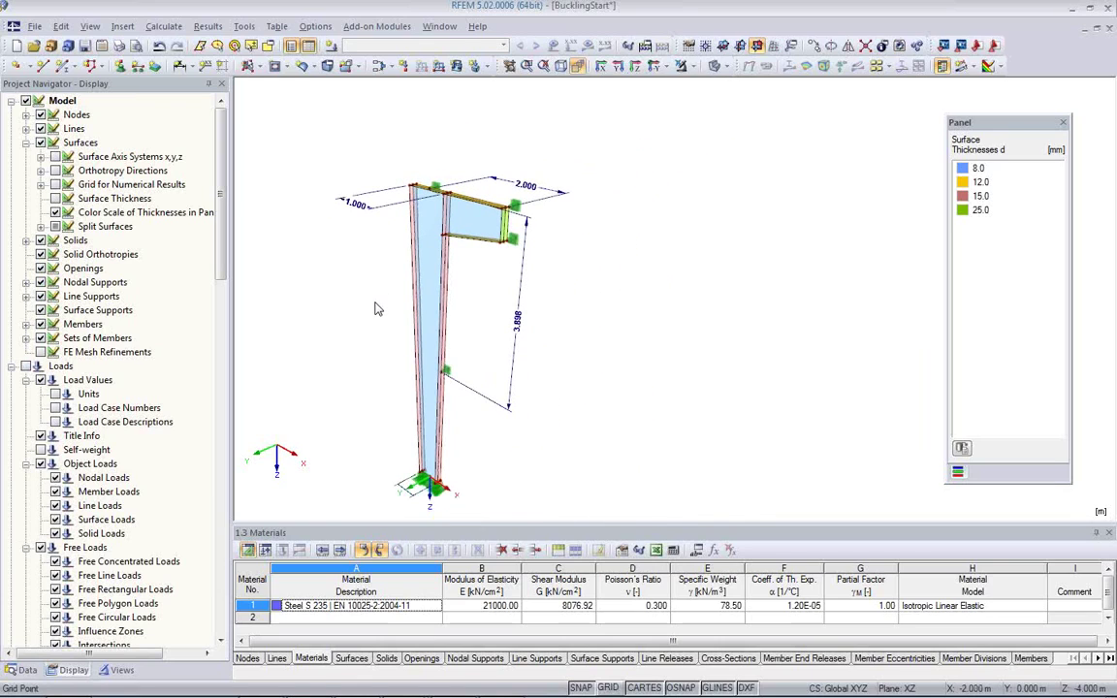
pyautogui.scroll(-1, 379, 307)
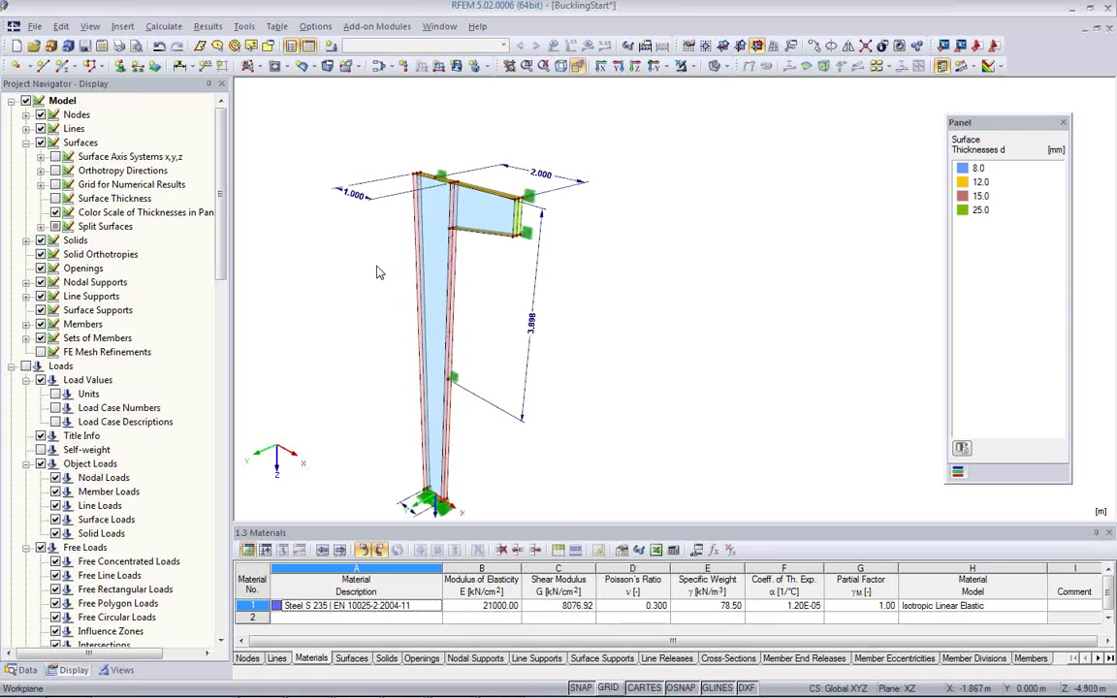
pyautogui.rightClick(294, 204)
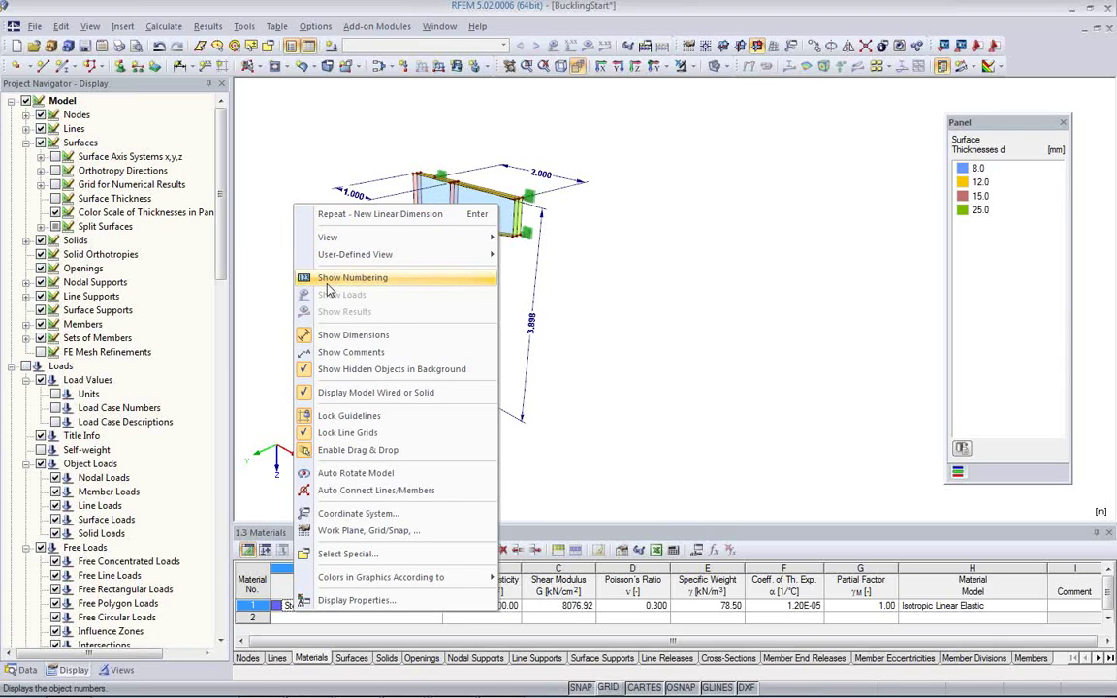
# - Hide the dimension lines and zoom in on the rafter haunch at the end plate
pyautogui.click(351, 334)
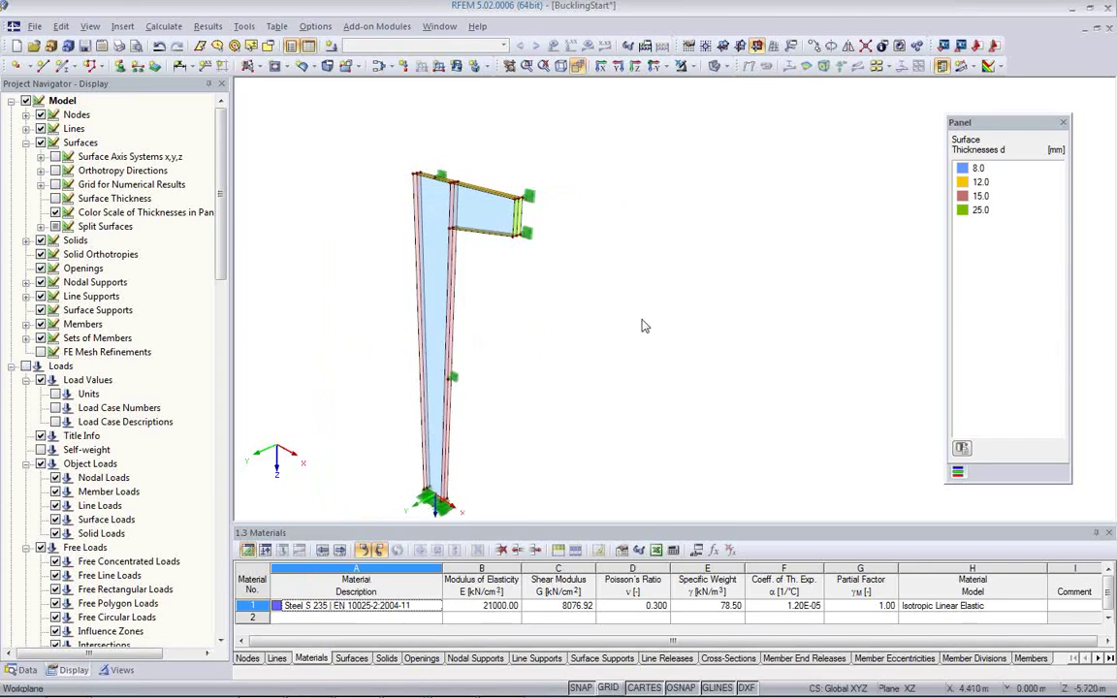
pyautogui.keyDown('ctrl'); pyautogui.moveTo(532, 247); pyautogui.dragTo(557, 281, button='middle'); pyautogui.keyUp('ctrl')
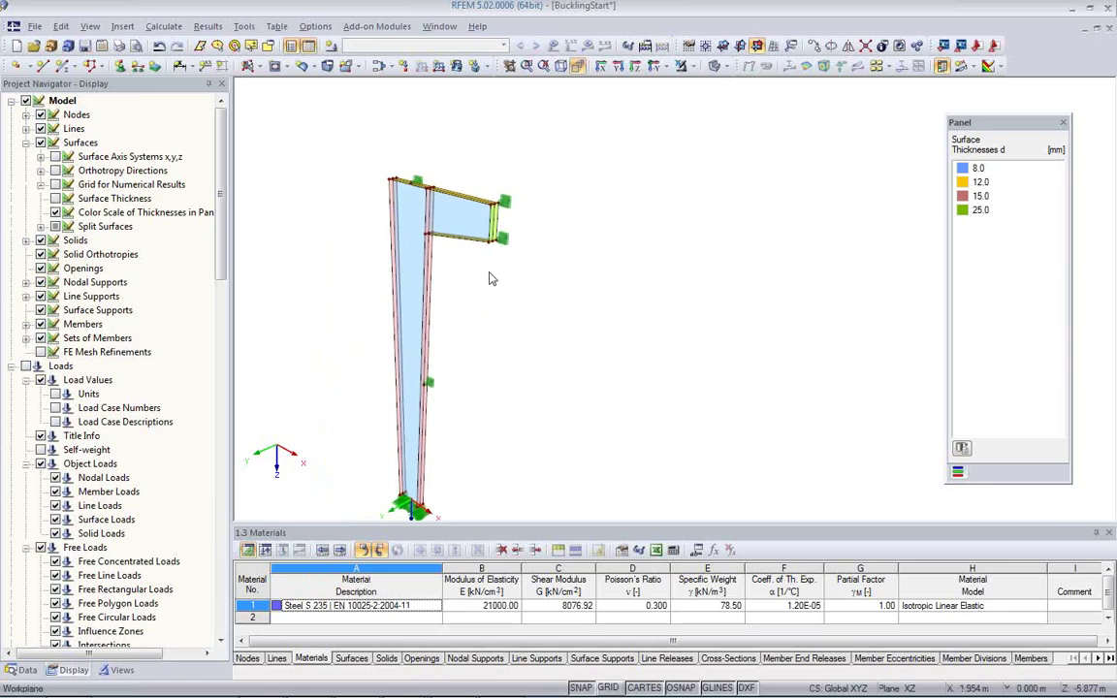
pyautogui.scroll(3, 442, 250)
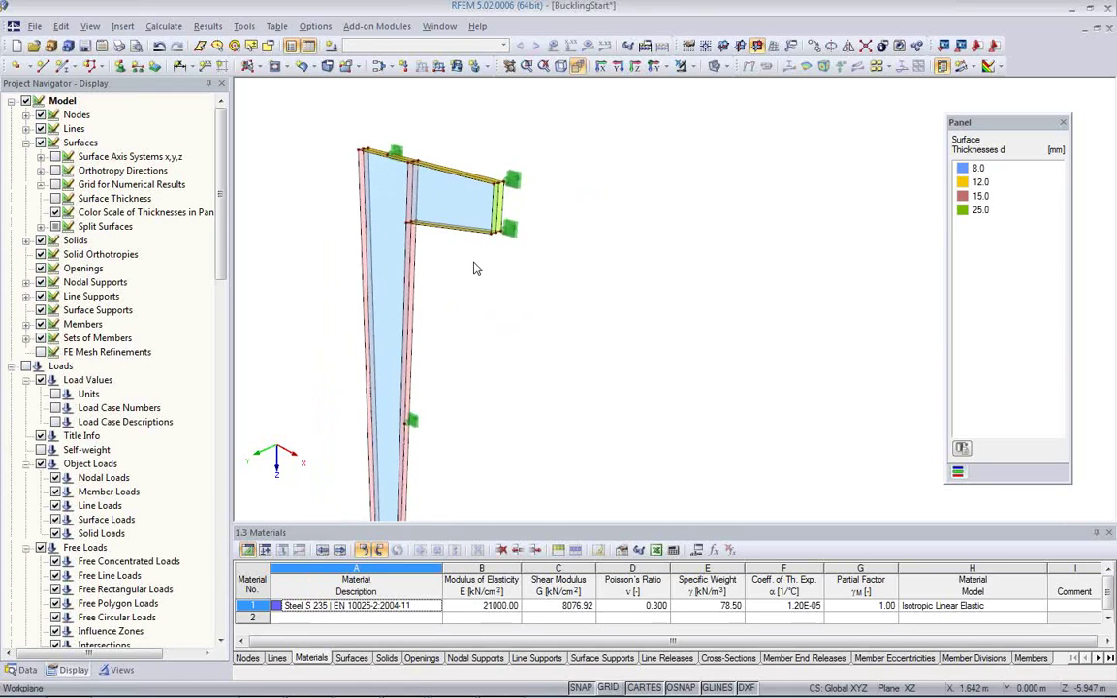
pyautogui.scroll(4, 476, 268)
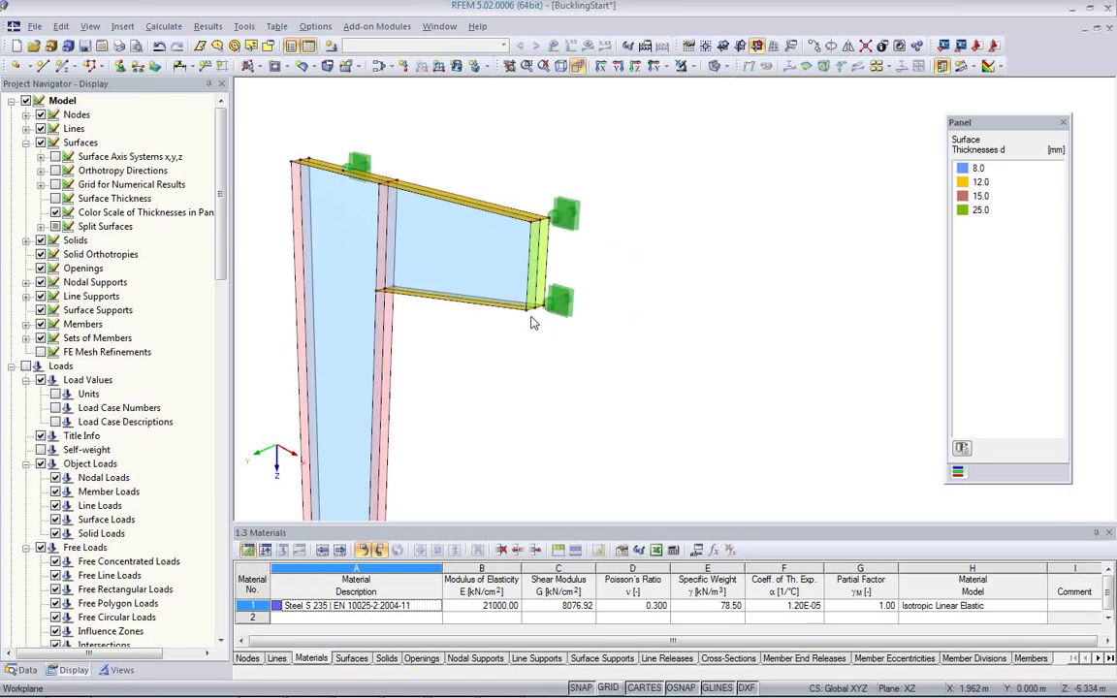
pyautogui.scroll(3, 543, 328)
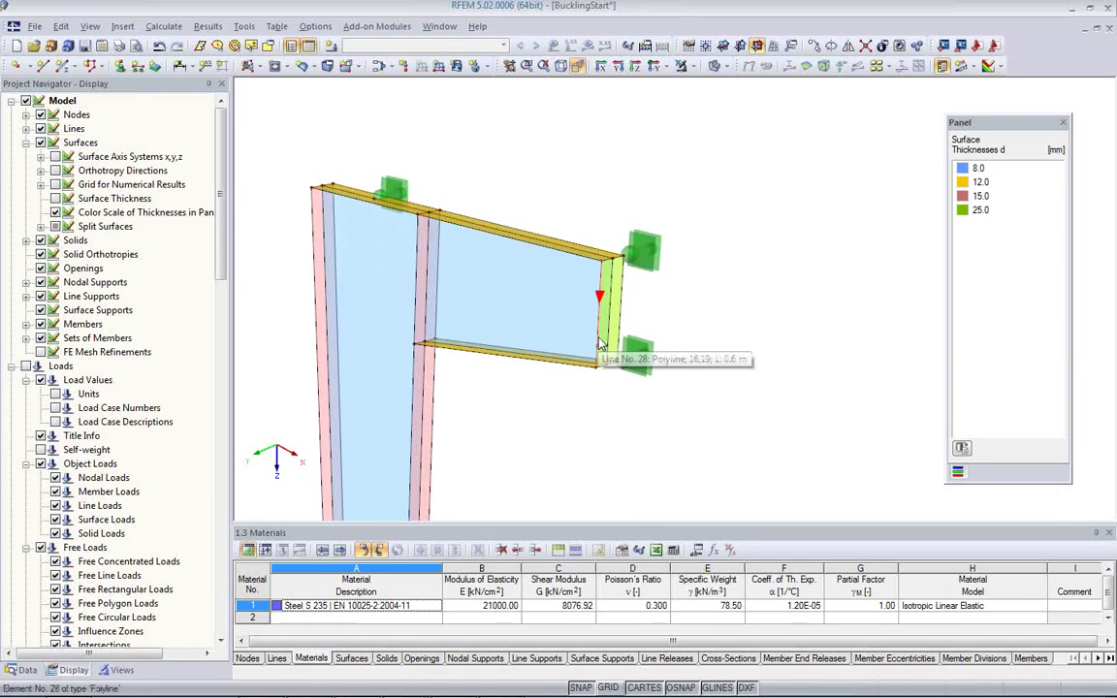
pyautogui.scroll(1, 600, 345)
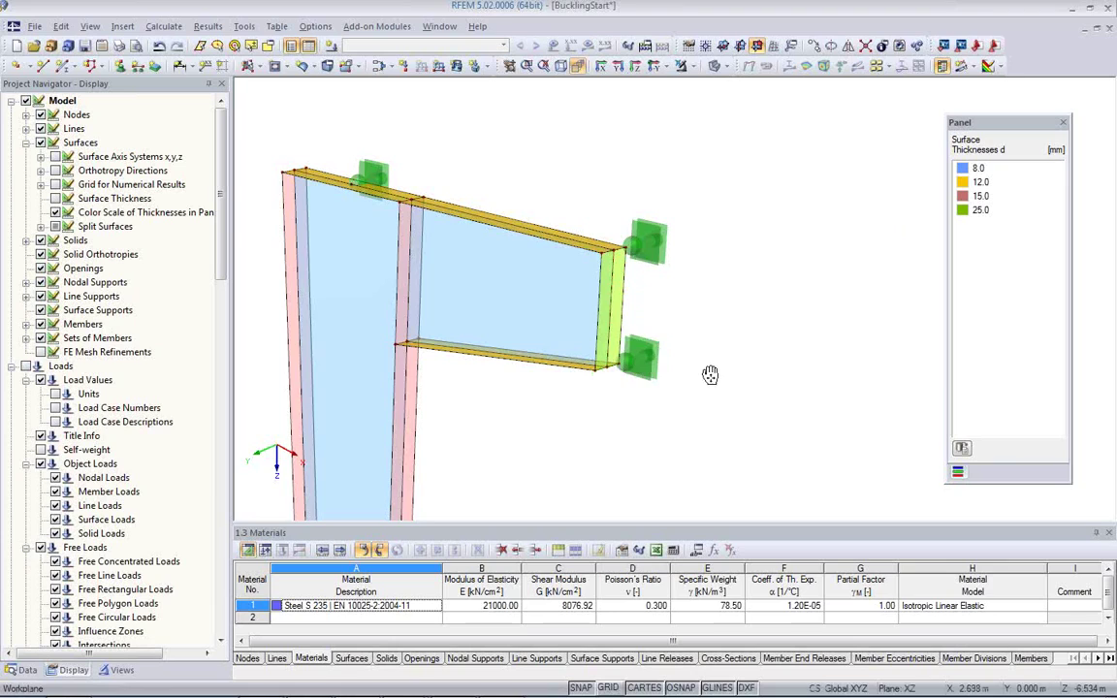
pyautogui.scroll(2, 625, 357)
pyautogui.moveTo(626, 357); pyautogui.dragTo(652, 322, button='middle')
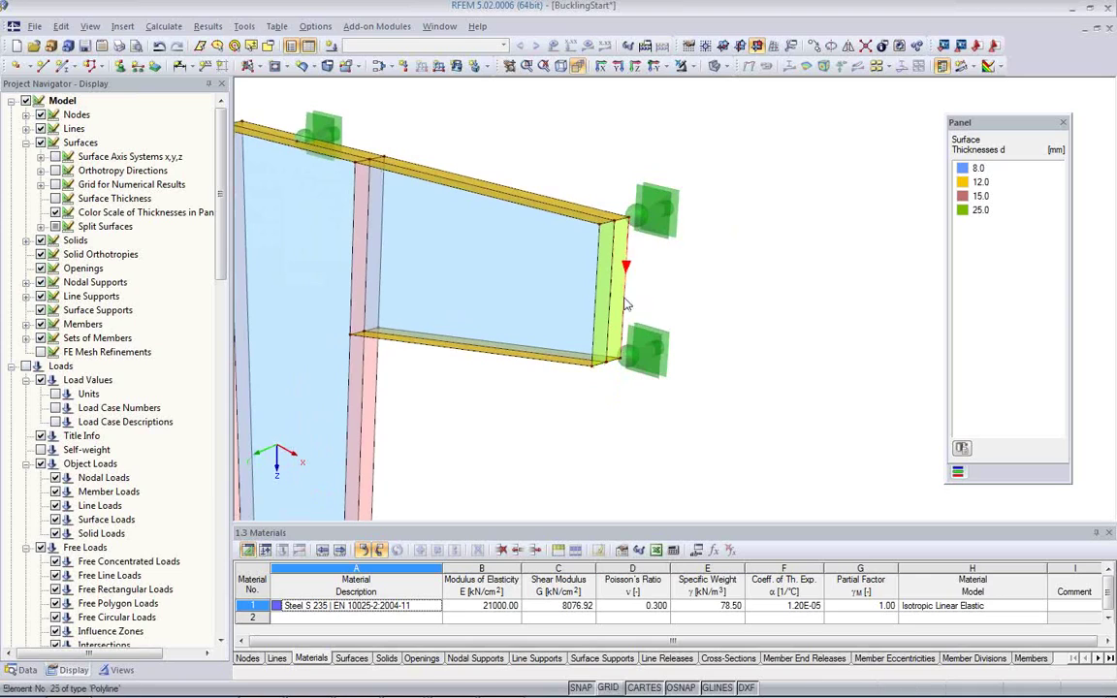
pyautogui.keyDown('ctrl'); pyautogui.moveTo(630, 363); pyautogui.dragTo(616, 367, button='middle'); pyautogui.keyUp('ctrl')
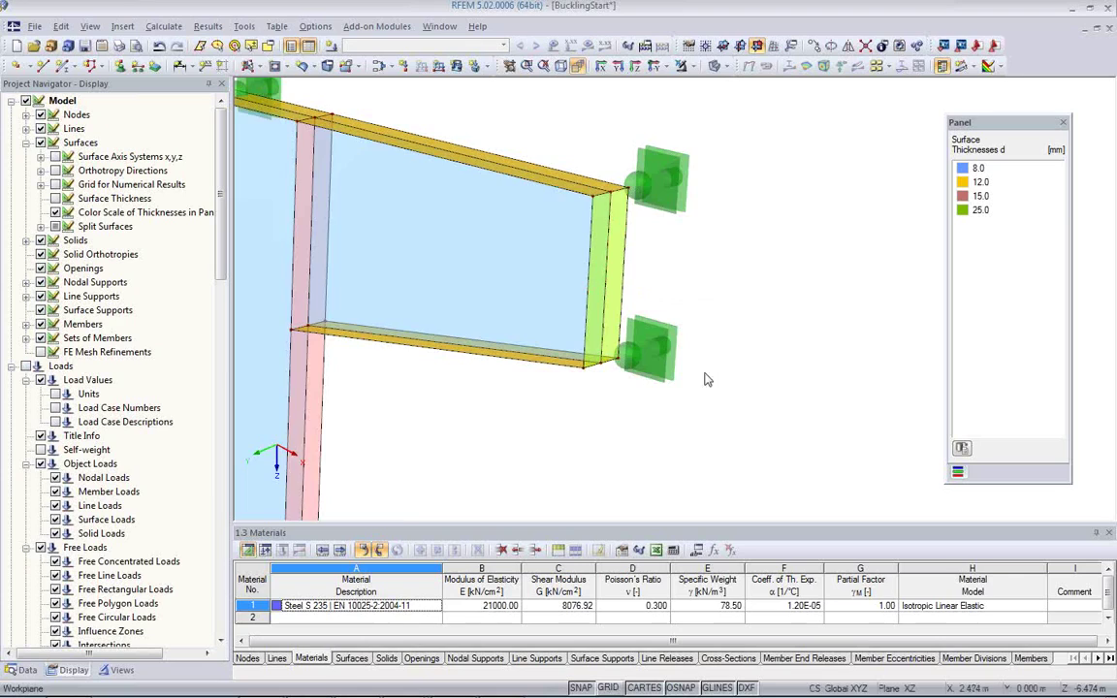
pyautogui.scroll(-1, 620, 339)
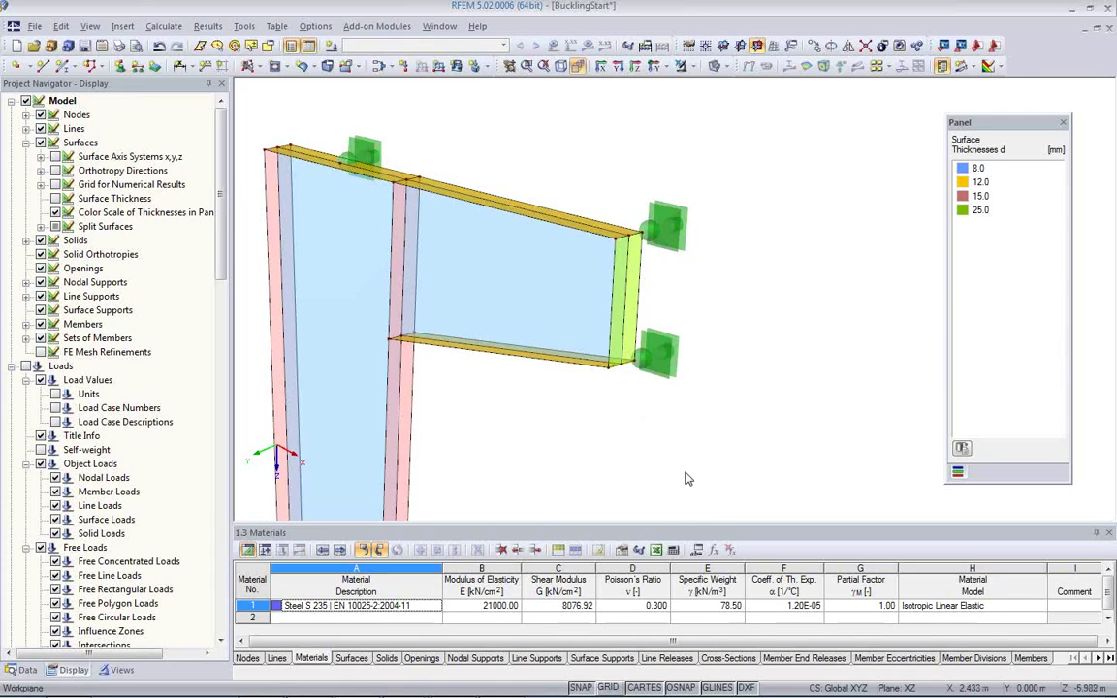
# - Create load case LC1 'Design Load' without self-weight, using geometrically linear static analysis
pyautogui.click(331, 46)
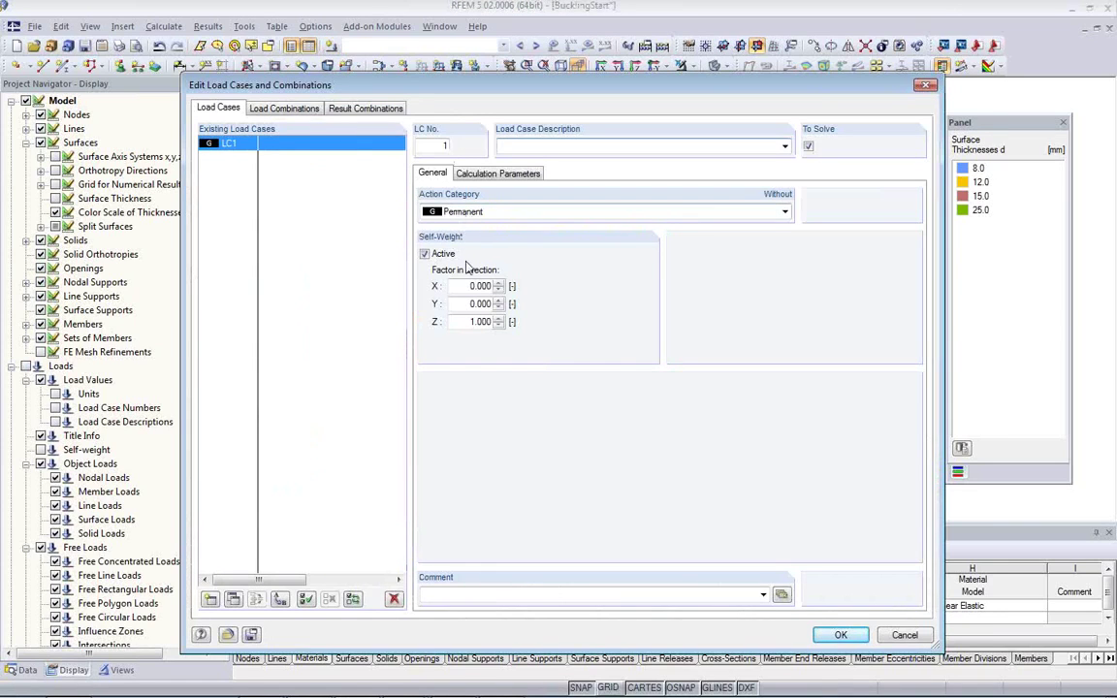
pyautogui.click(424, 253)
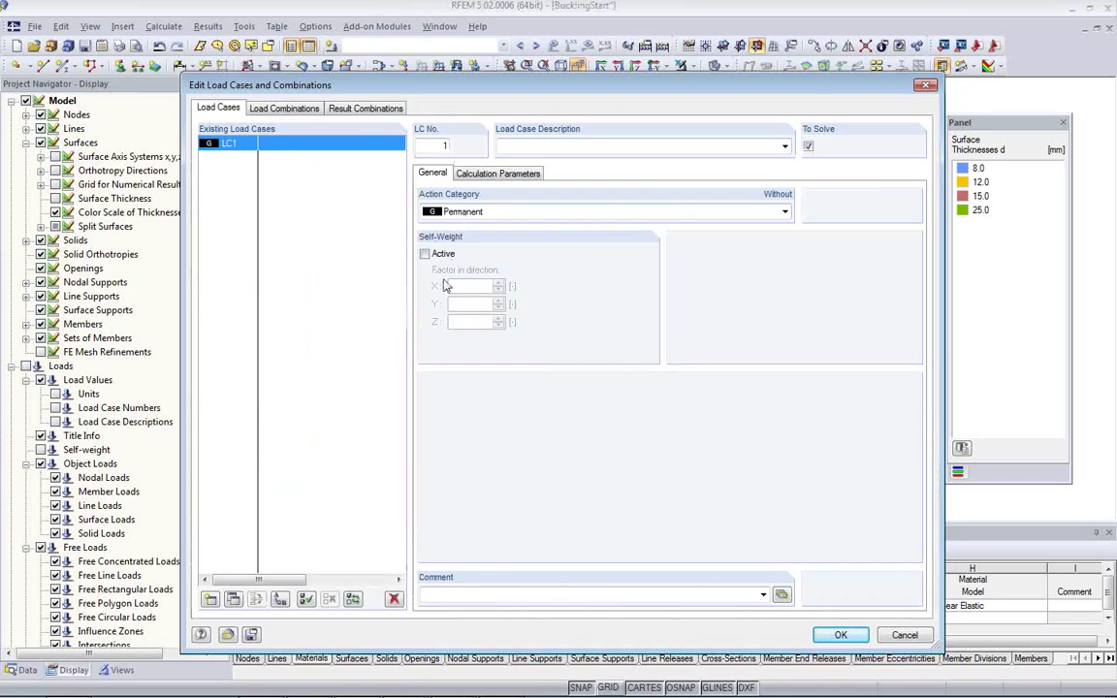
pyautogui.click(465, 174)
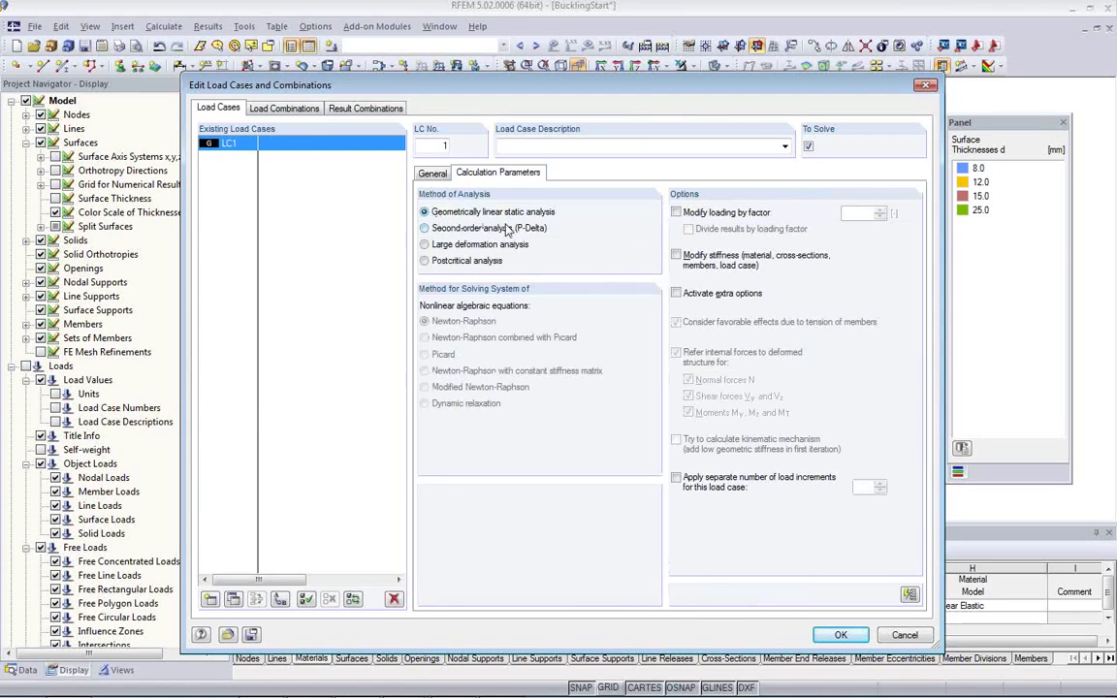
pyautogui.click(522, 147)
pyautogui.write('Desi')
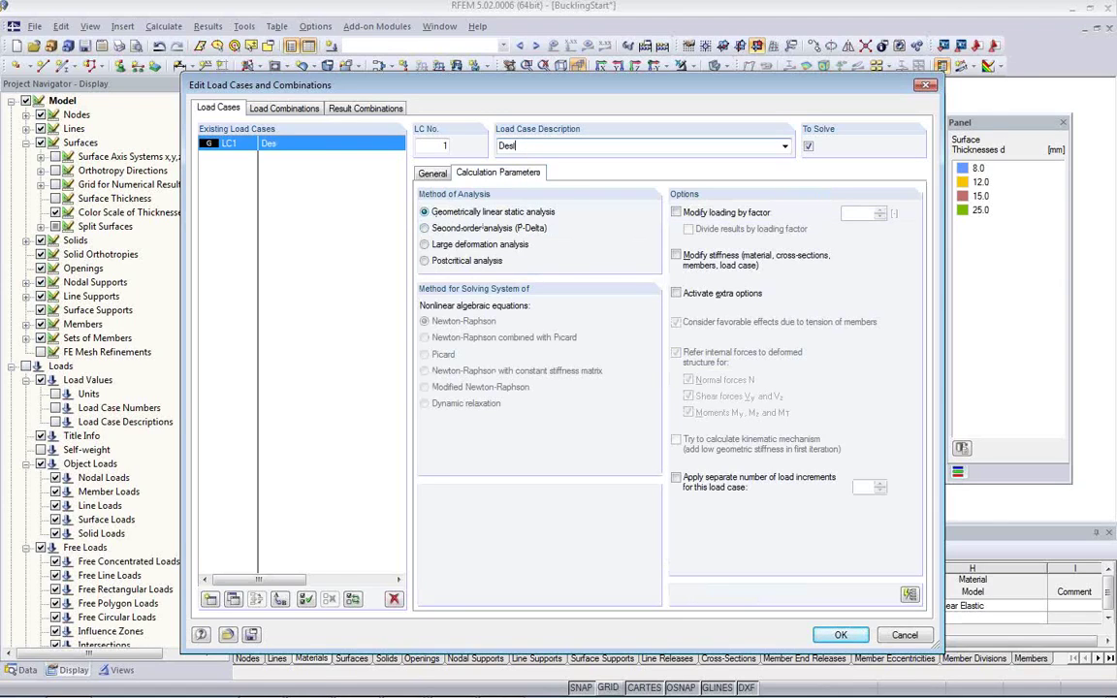
pyautogui.write('gn Load')
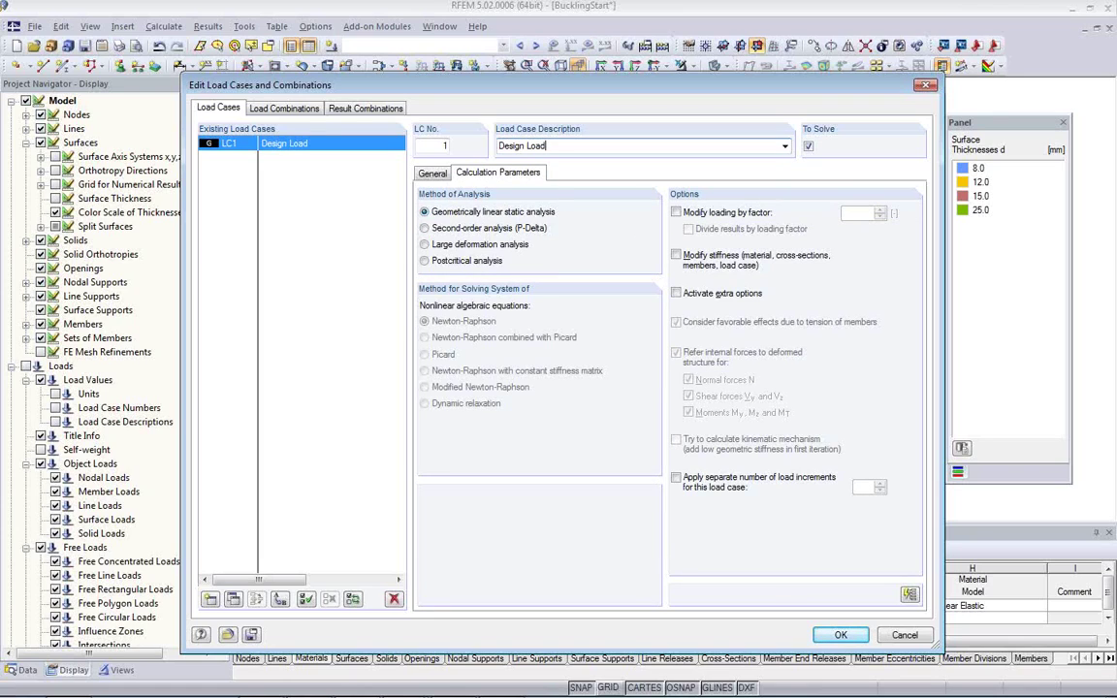
pyautogui.click(841, 637)
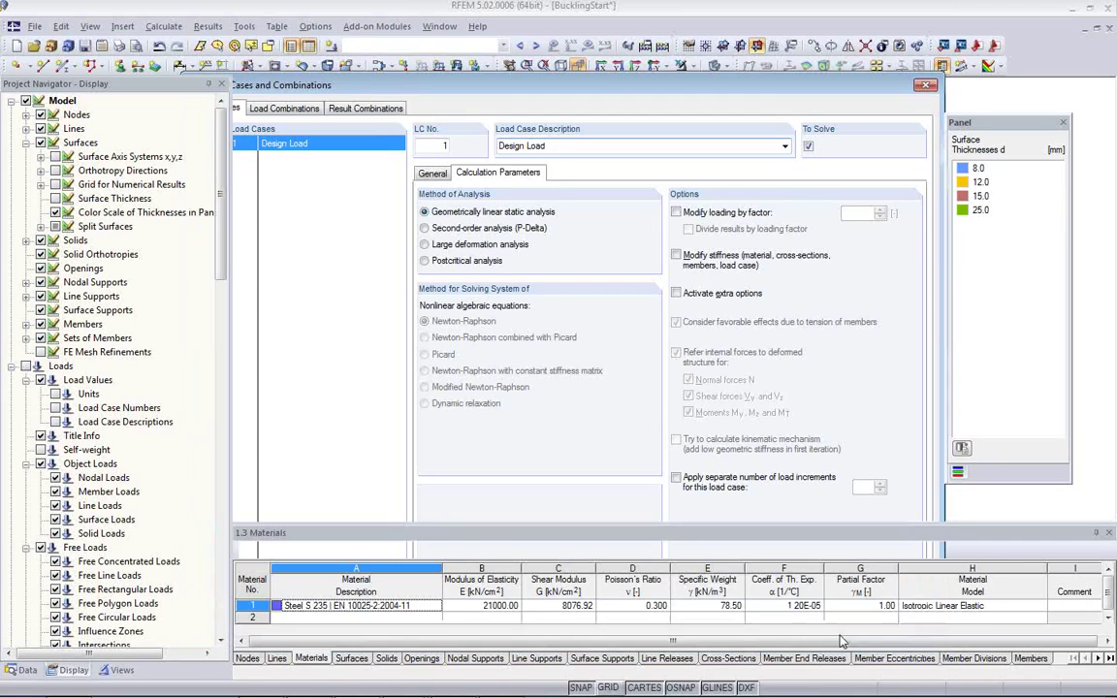
pyautogui.moveTo(607, 460); pyautogui.dragTo(578, 392, button='middle')
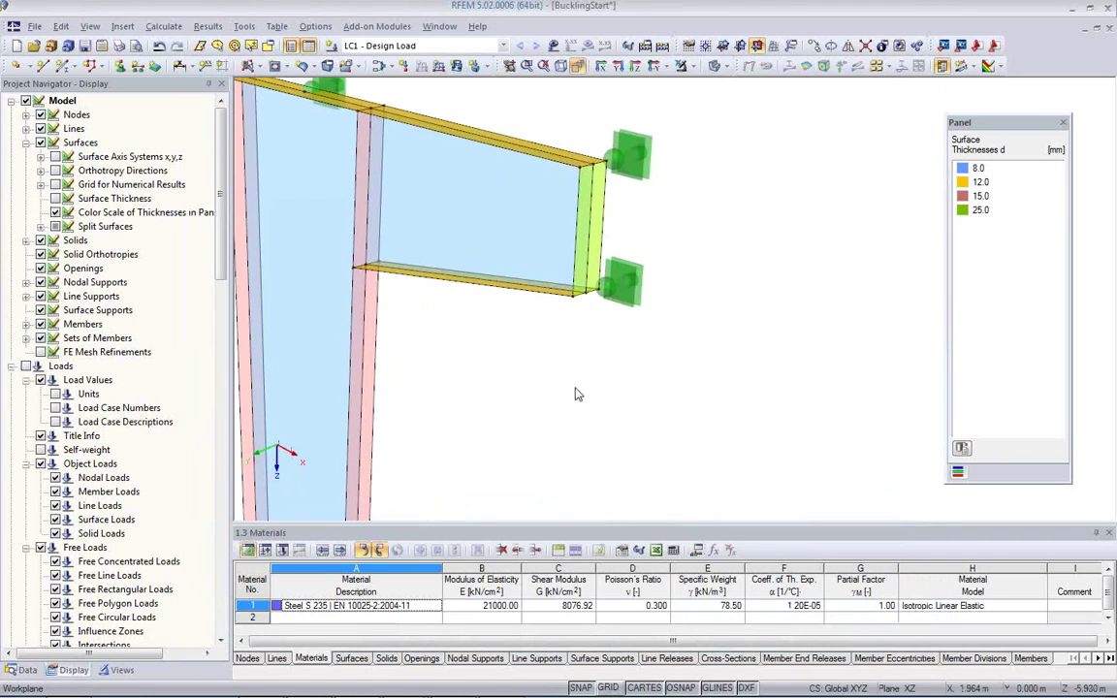
# - Add a parameter named DesignLoad with unit type Force and value 180 kN
pyautogui.scroll(-2, 550, 405)
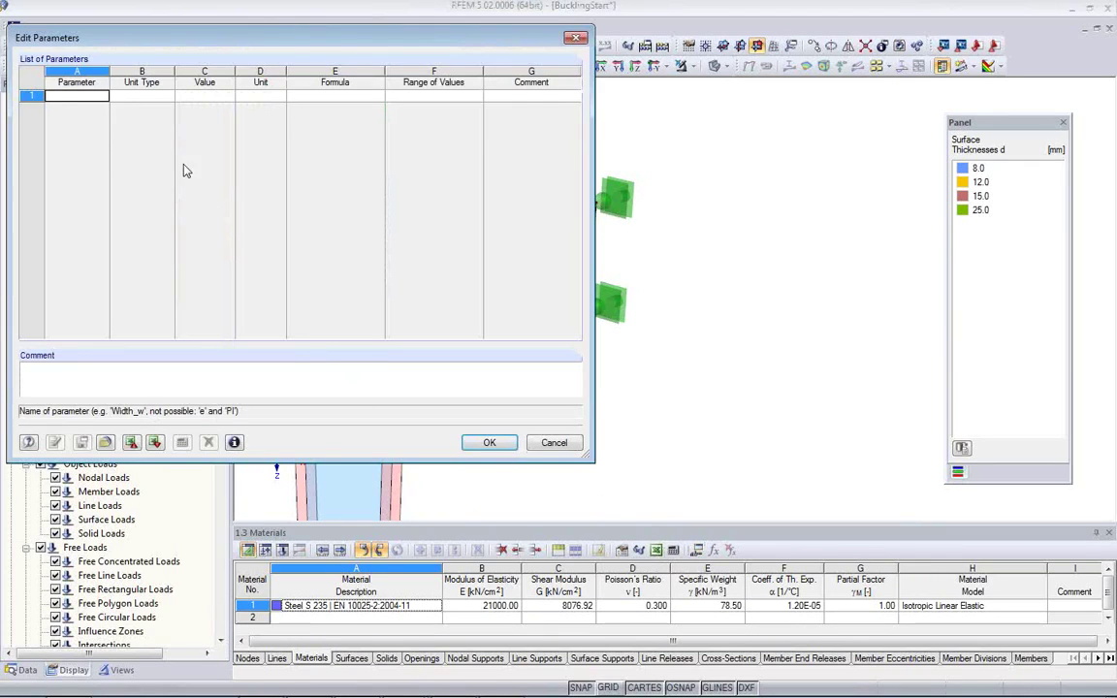
pyautogui.click(50, 97)
pyautogui.write('DesignLoad')
pyautogui.click(155, 96)
pyautogui.click(170, 97)
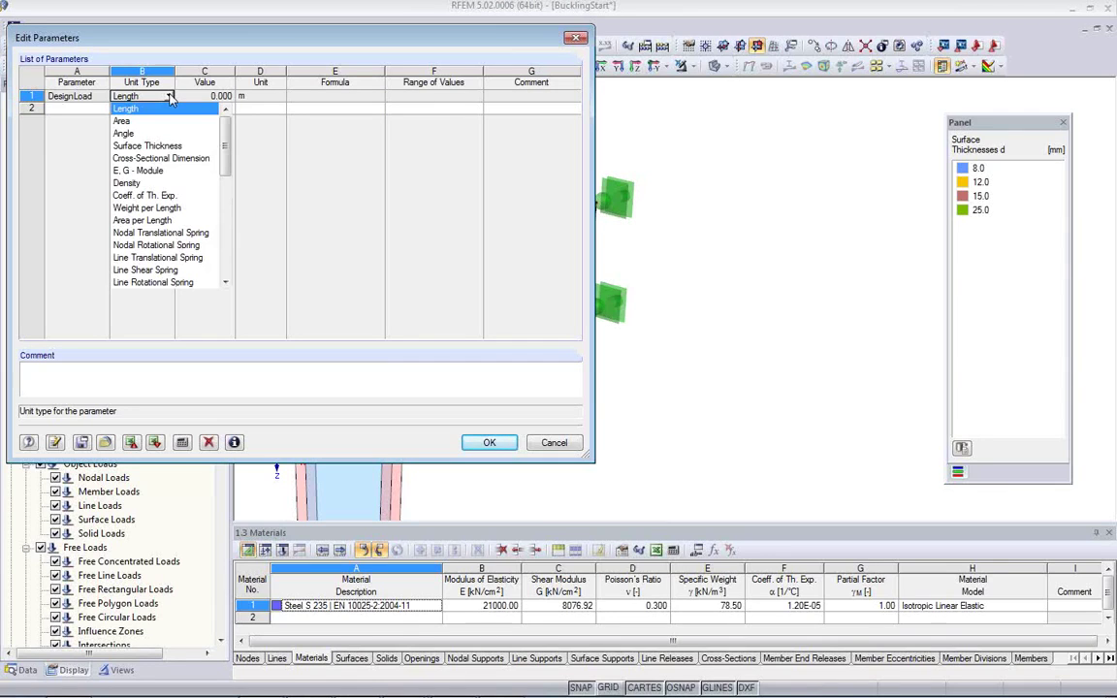
pyautogui.press('f')
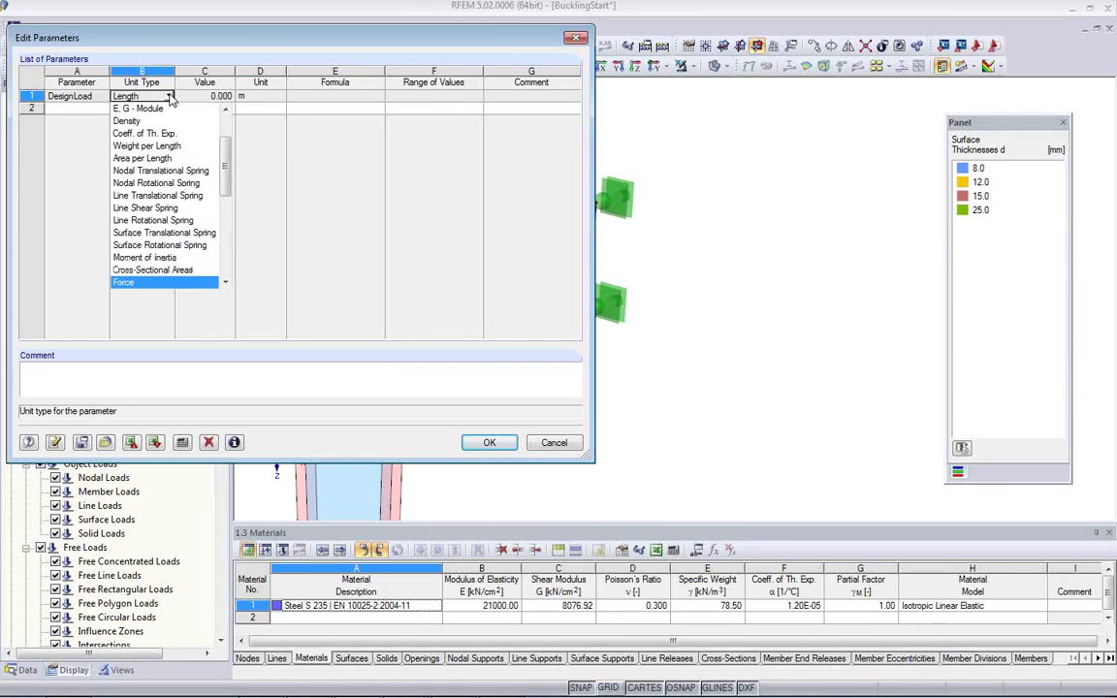
pyautogui.click(142, 282)
pyautogui.click(207, 97)
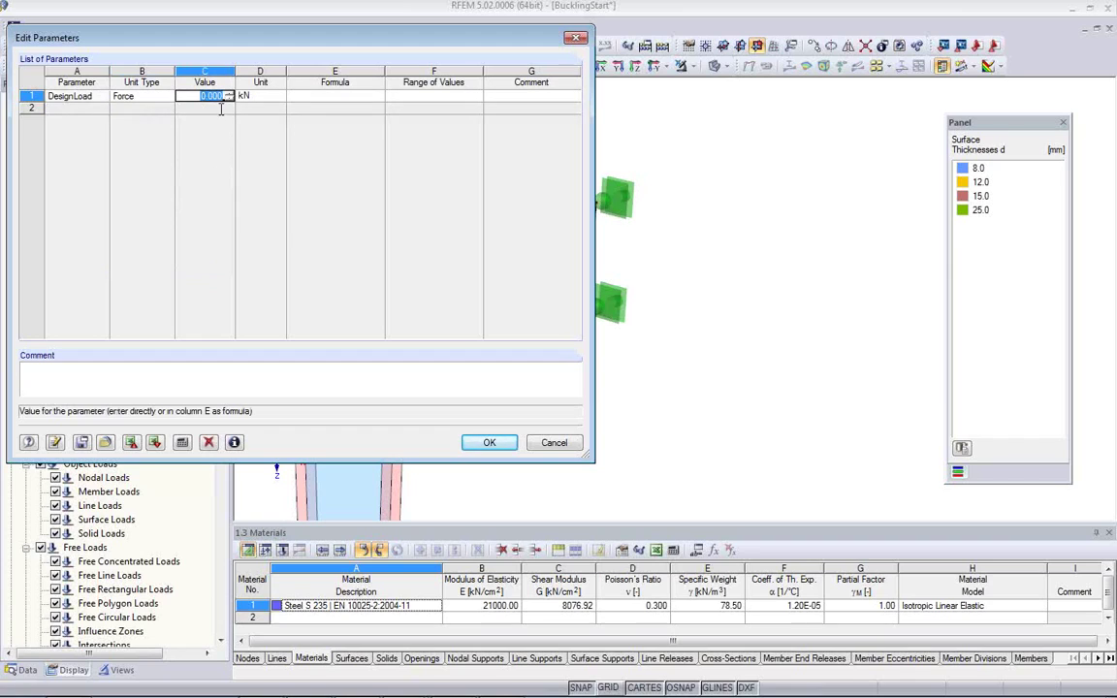
pyautogui.write('-')
pyautogui.write('80')
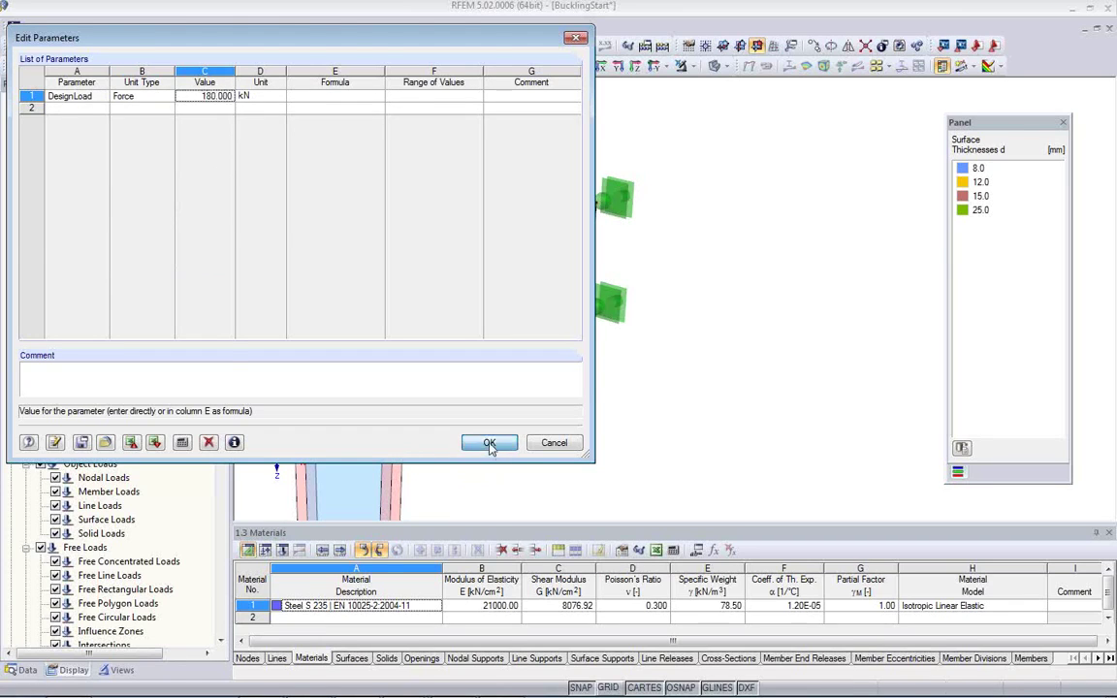
pyautogui.click(490, 442)
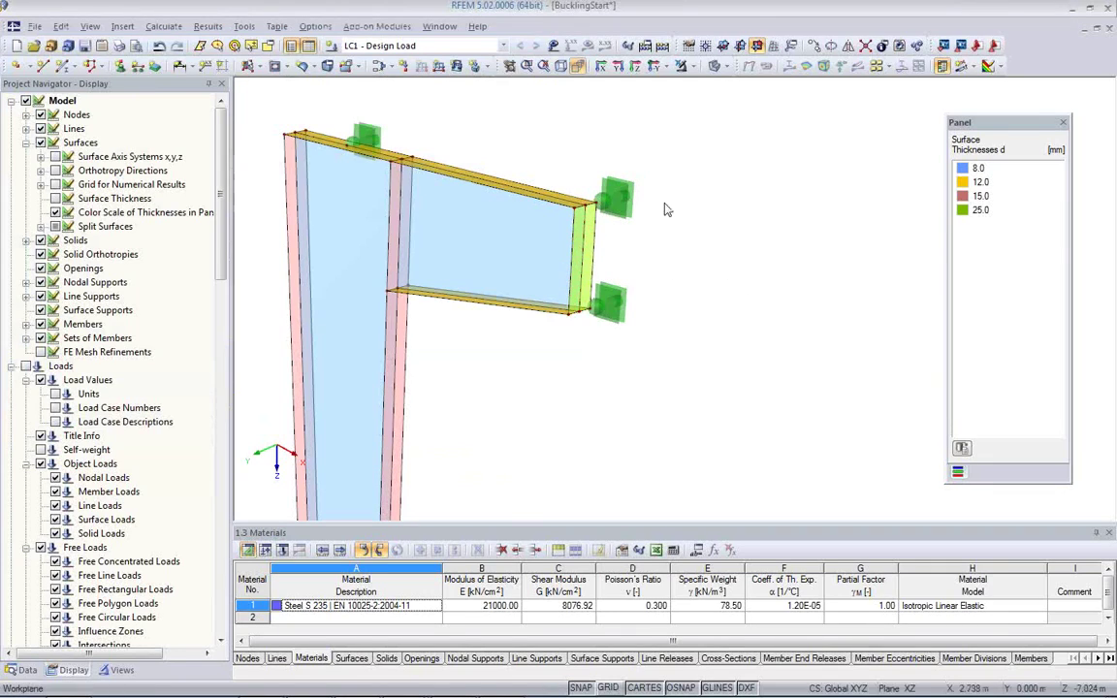
# - Start a new uniform line load and bring up Edit Formulas for its p value
pyautogui.click(437, 70)
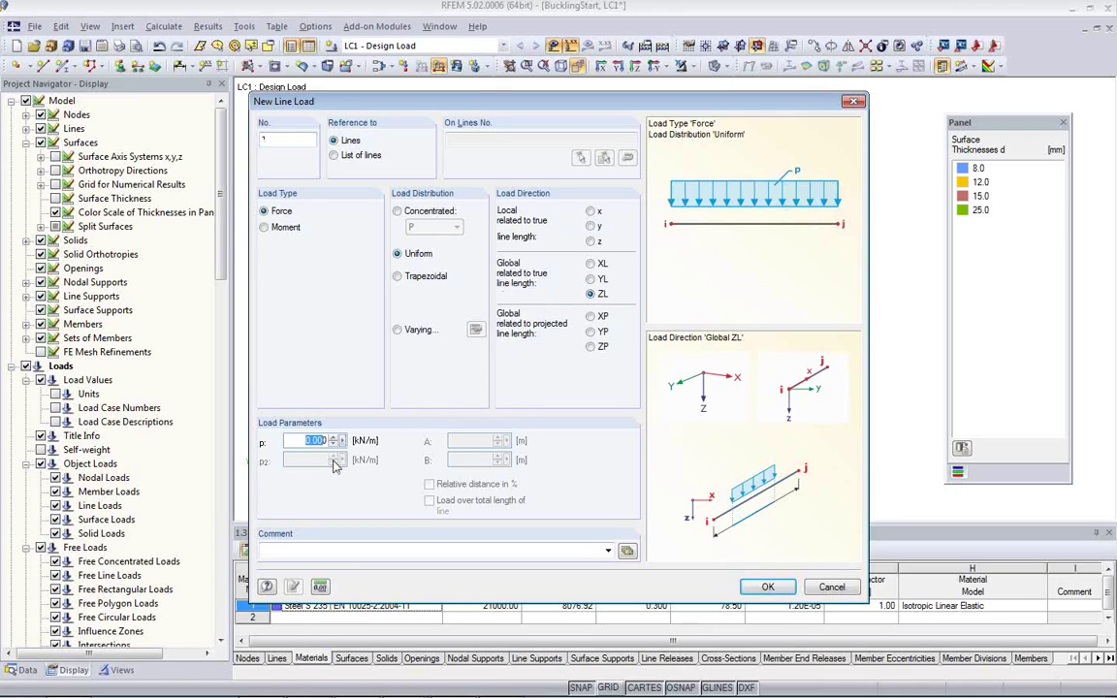
pyautogui.click(342, 441)
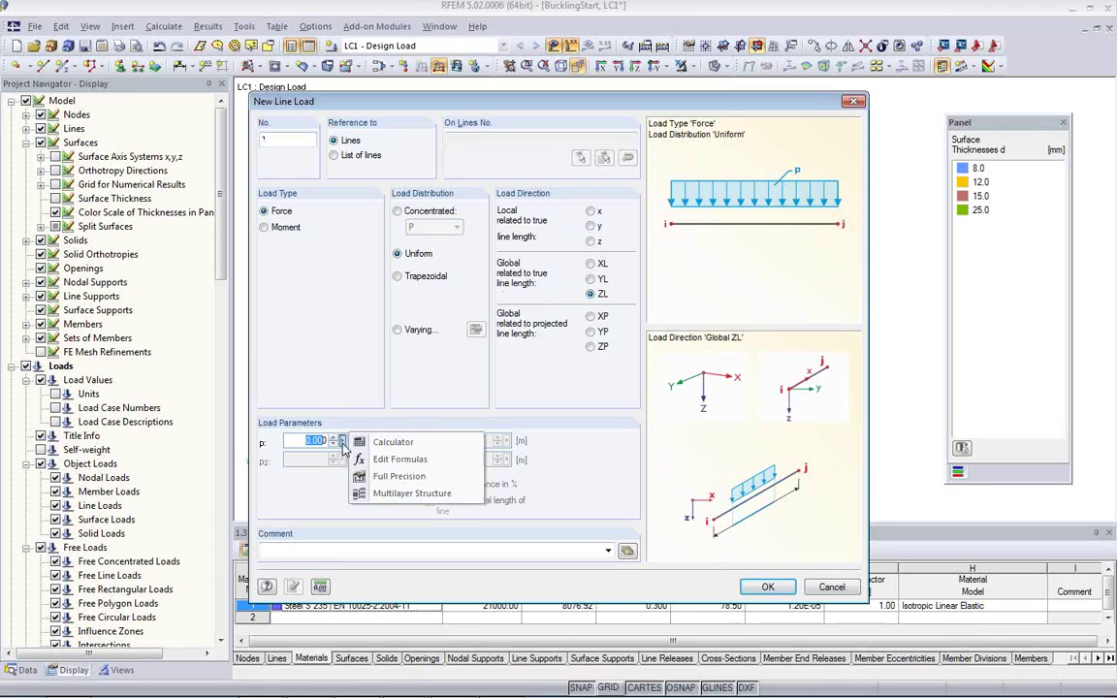
pyautogui.click(398, 468)
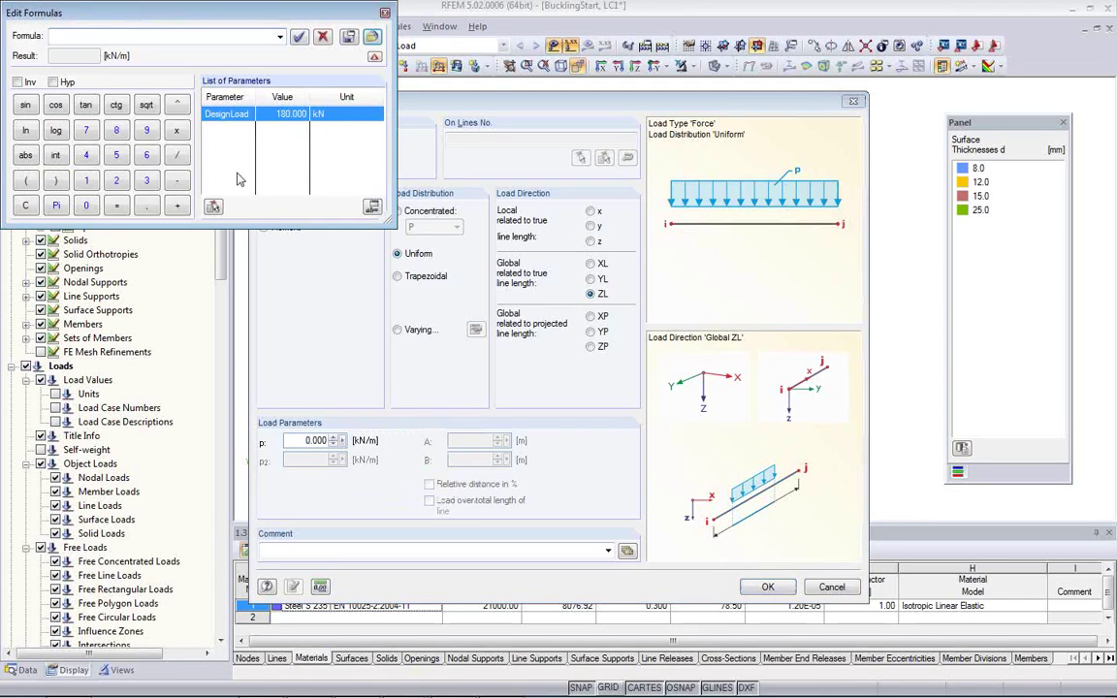
# - Set line load p to the formula DesignLoad/0.6, giving 300 kN/m, and confirm the load
pyautogui.doubleClick(227, 114)
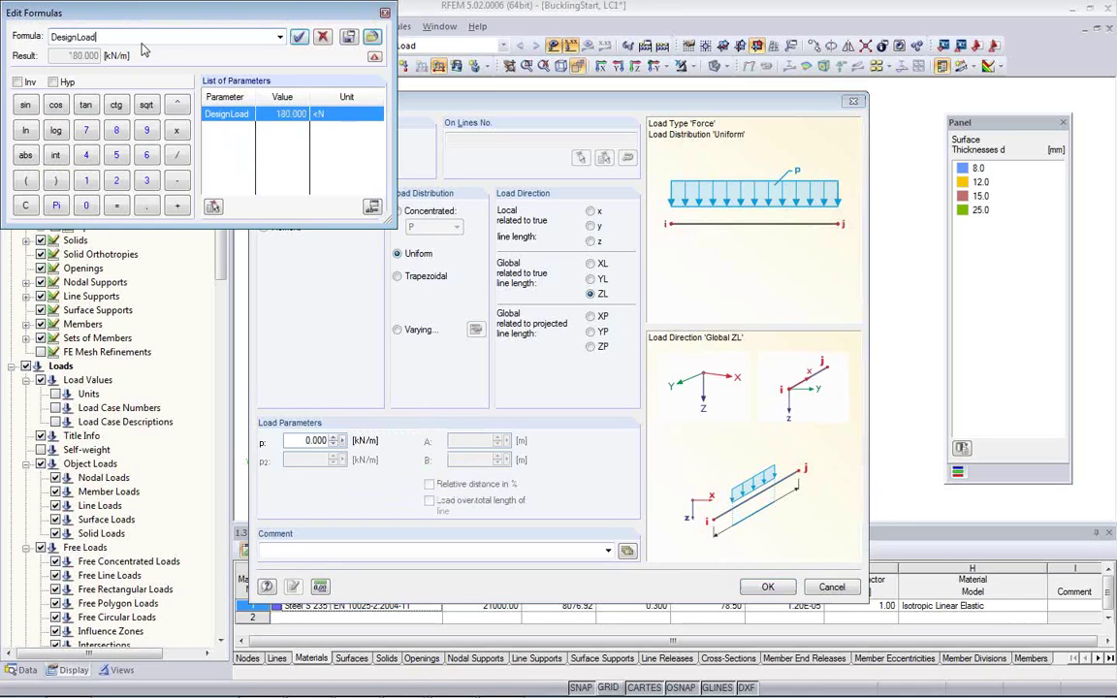
pyautogui.write('*')
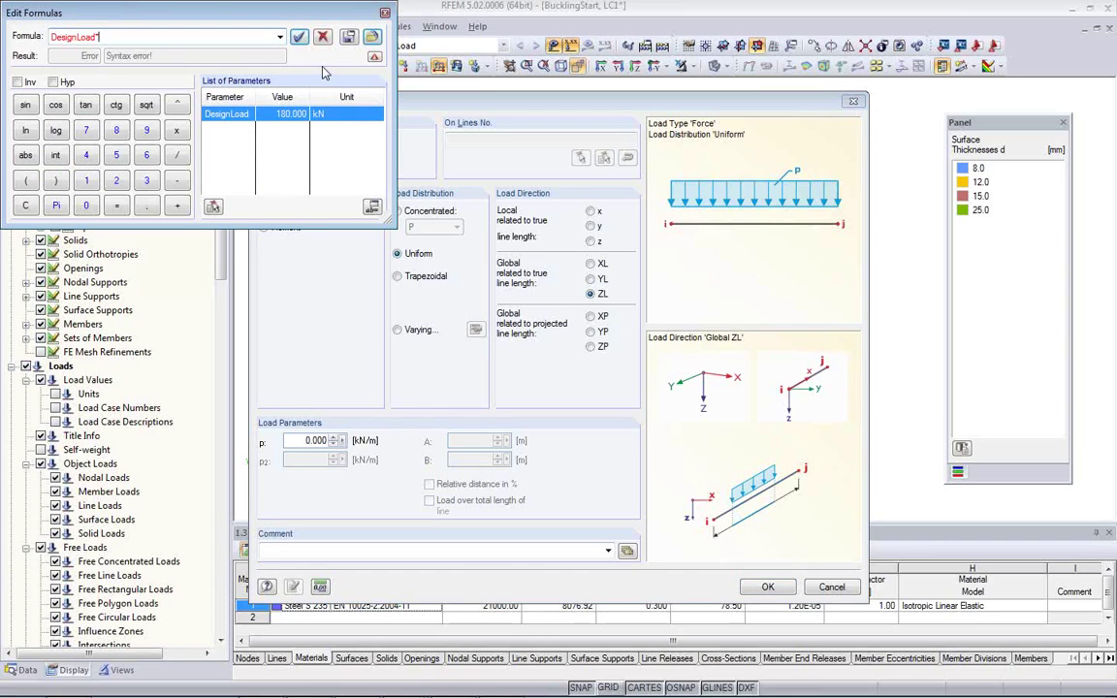
pyautogui.write('0.6')
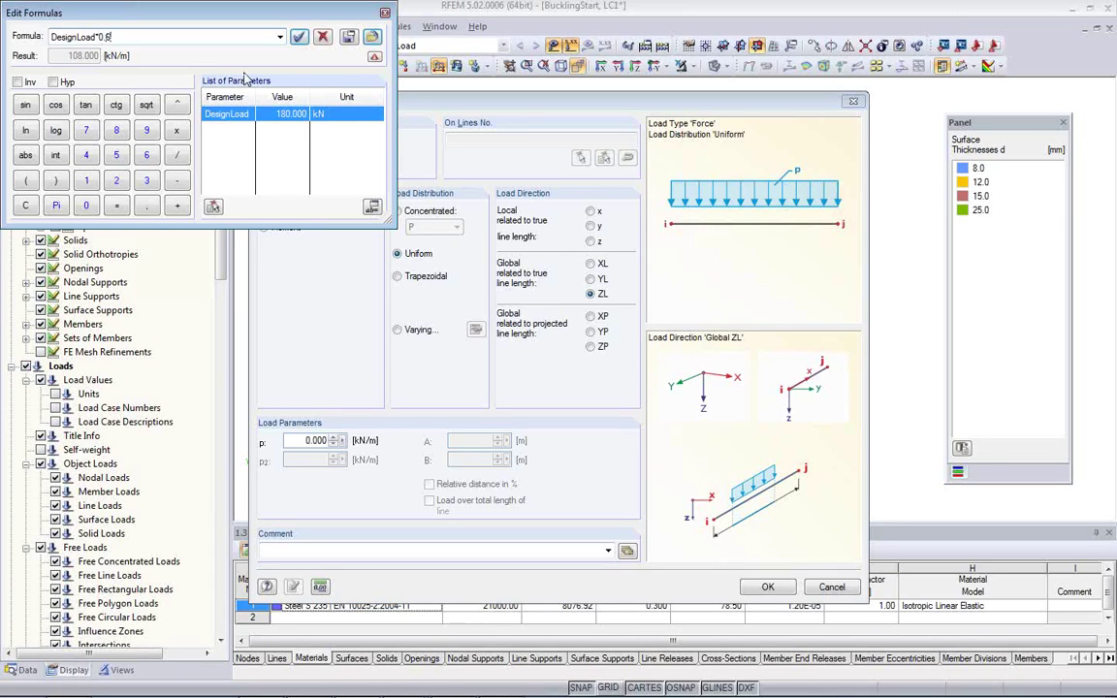
pyautogui.press('BackSpace')
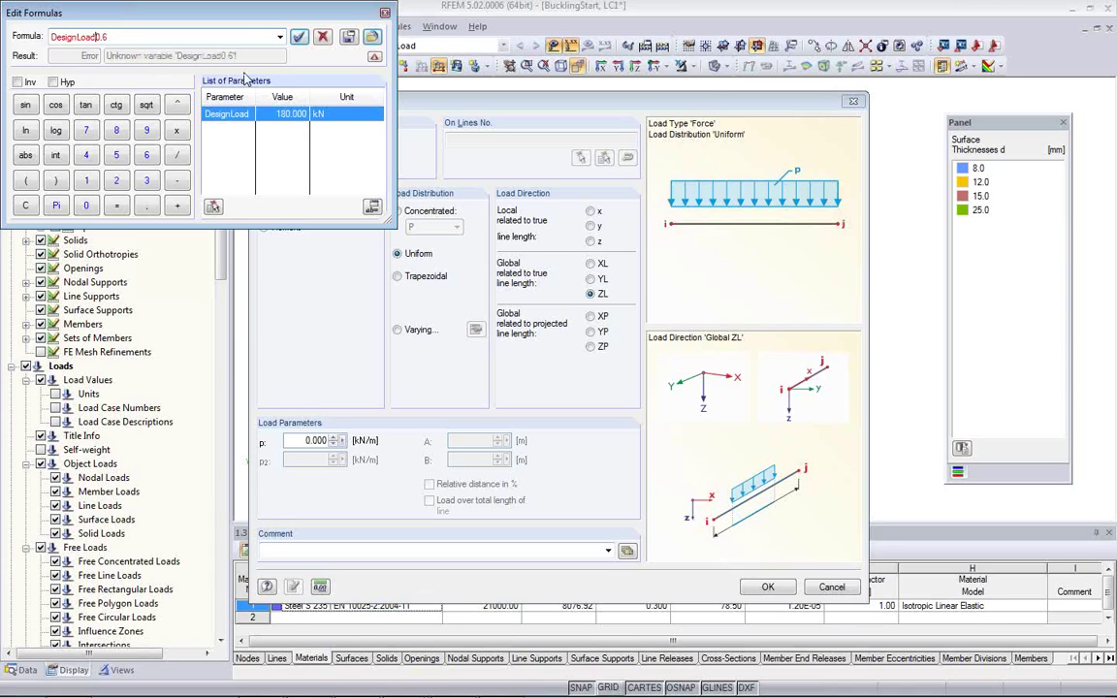
pyautogui.write('/')
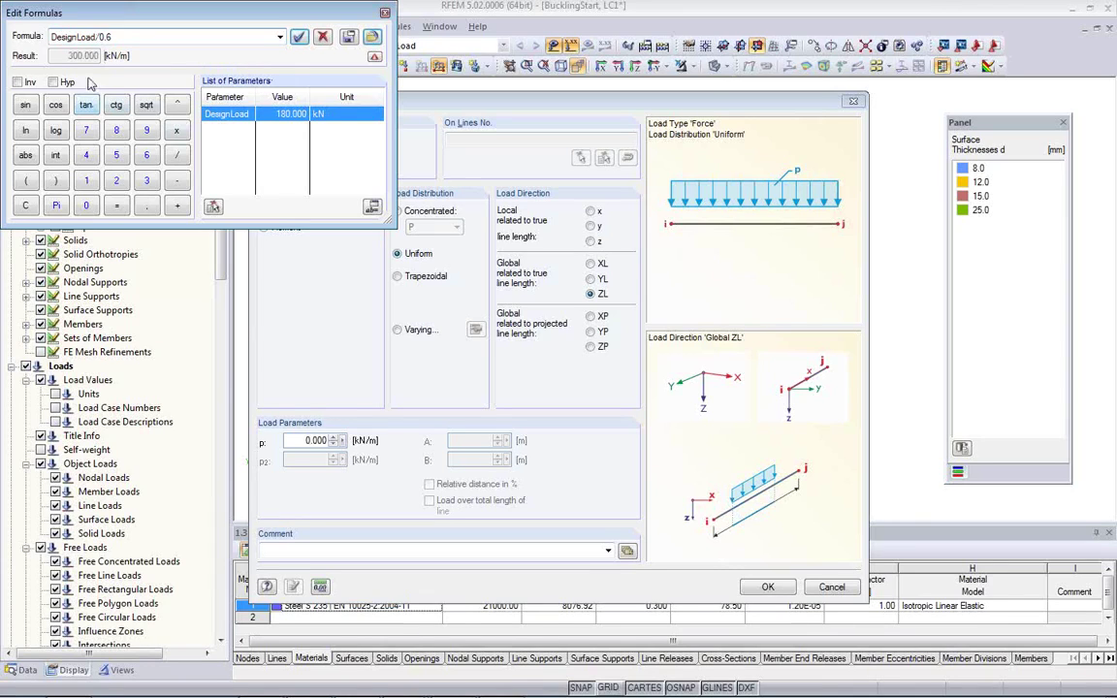
pyautogui.click(300, 39)
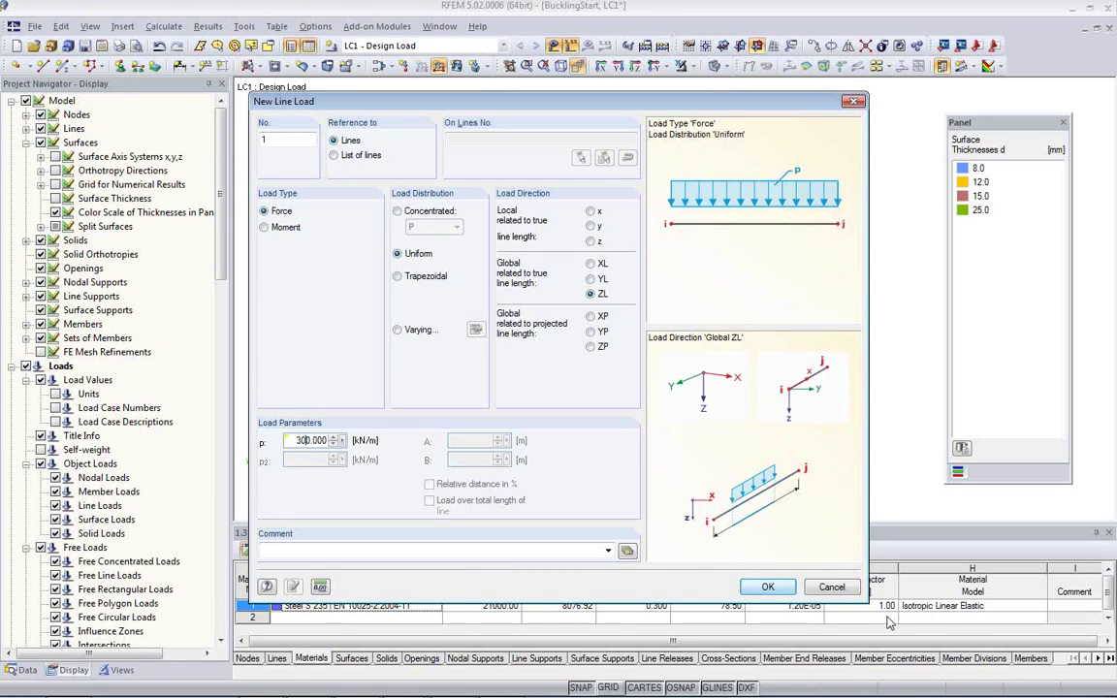
pyautogui.click(768, 587)
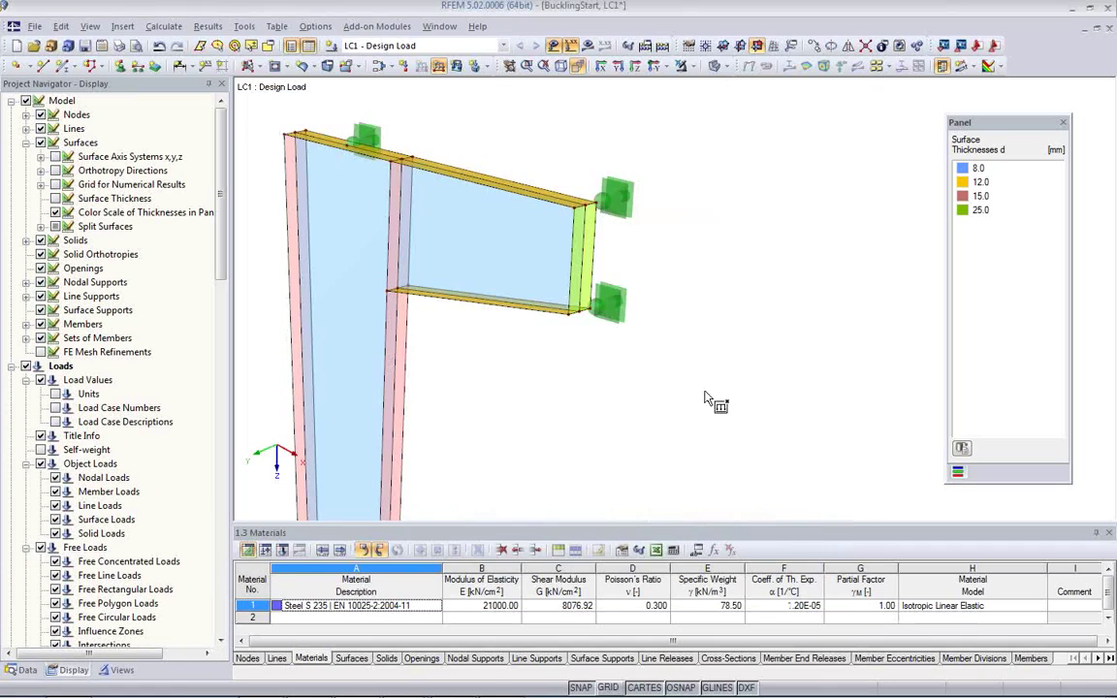
# - Place the 300 kN/m line load on the rafter's vertical end edge
pyautogui.click(583, 255)
pyautogui.scroll(-2, 702, 341)
pyautogui.moveTo(702, 342); pyautogui.dragTo(576, 352, button='middle')
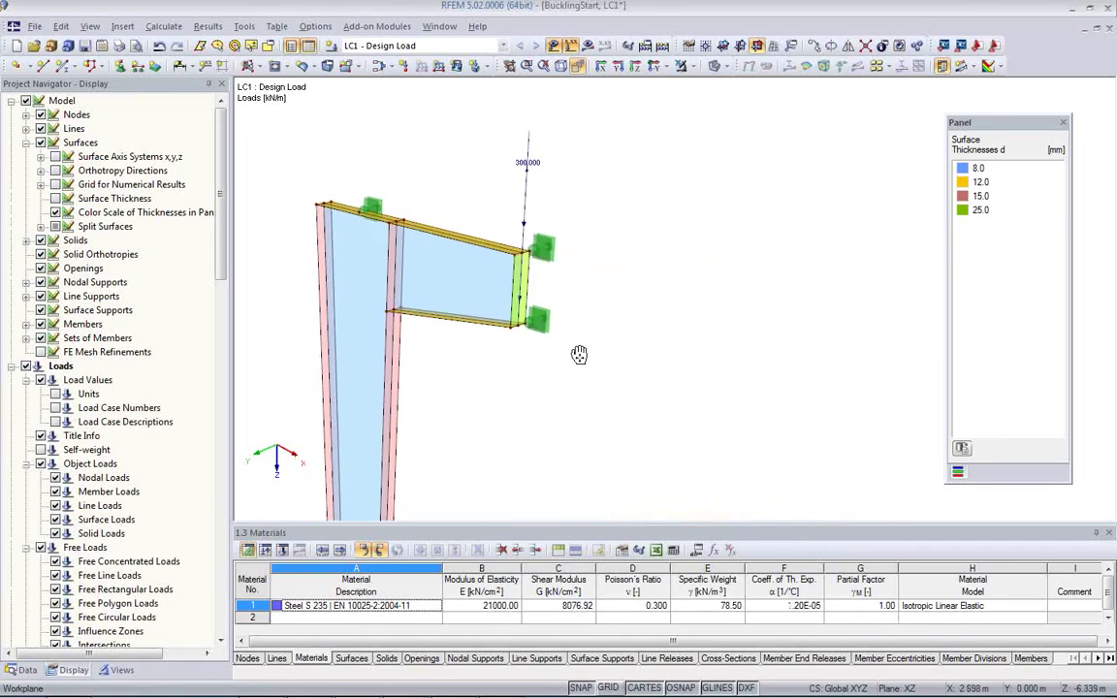
# - Change the DesignLoad parameter to 160 and apply it to the model
pyautogui.click(697, 550)
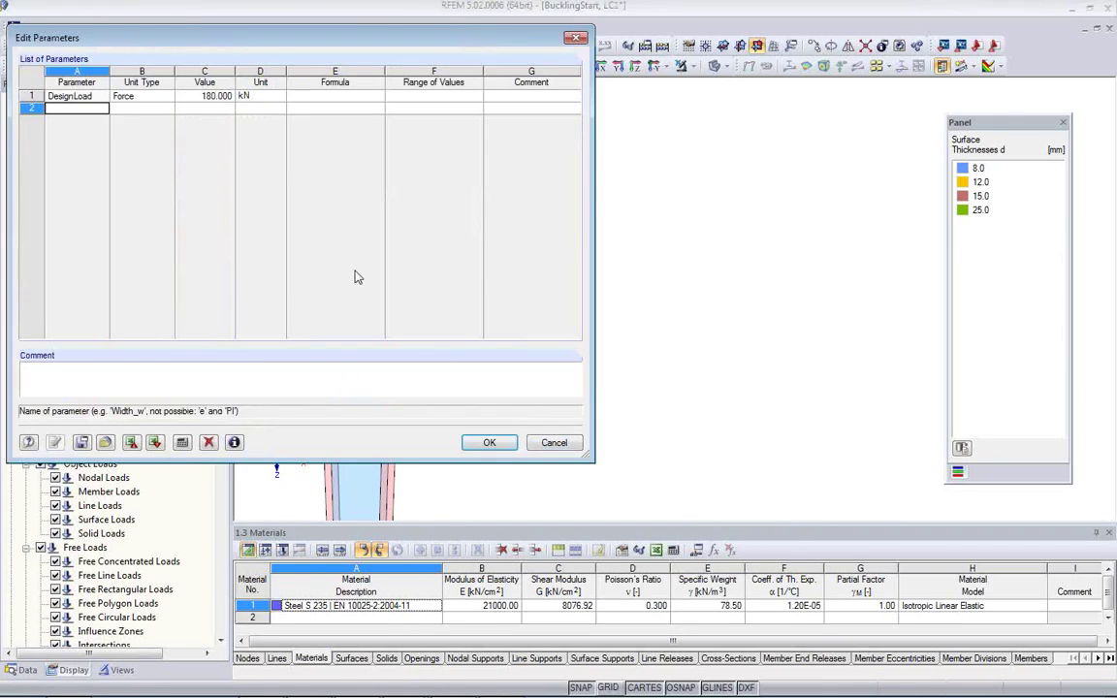
pyautogui.click(205, 96)
pyautogui.doubleClick(212, 96)
pyautogui.write('60')
pyautogui.write('1')
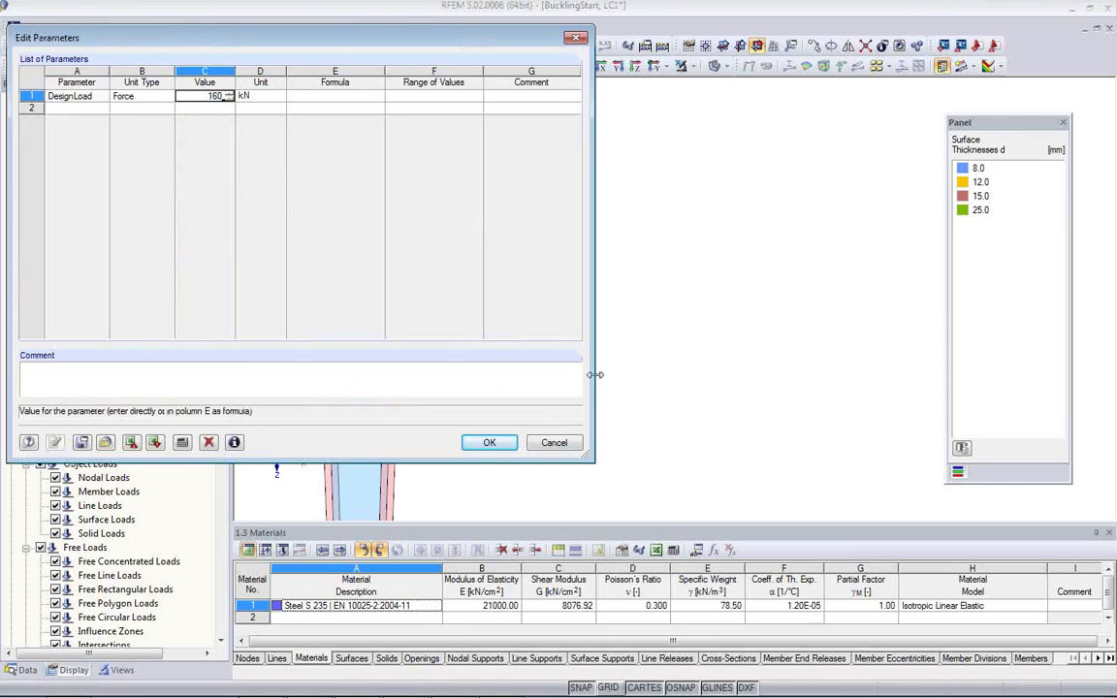
pyautogui.moveTo(408, 50); pyautogui.dragTo(299, 170)
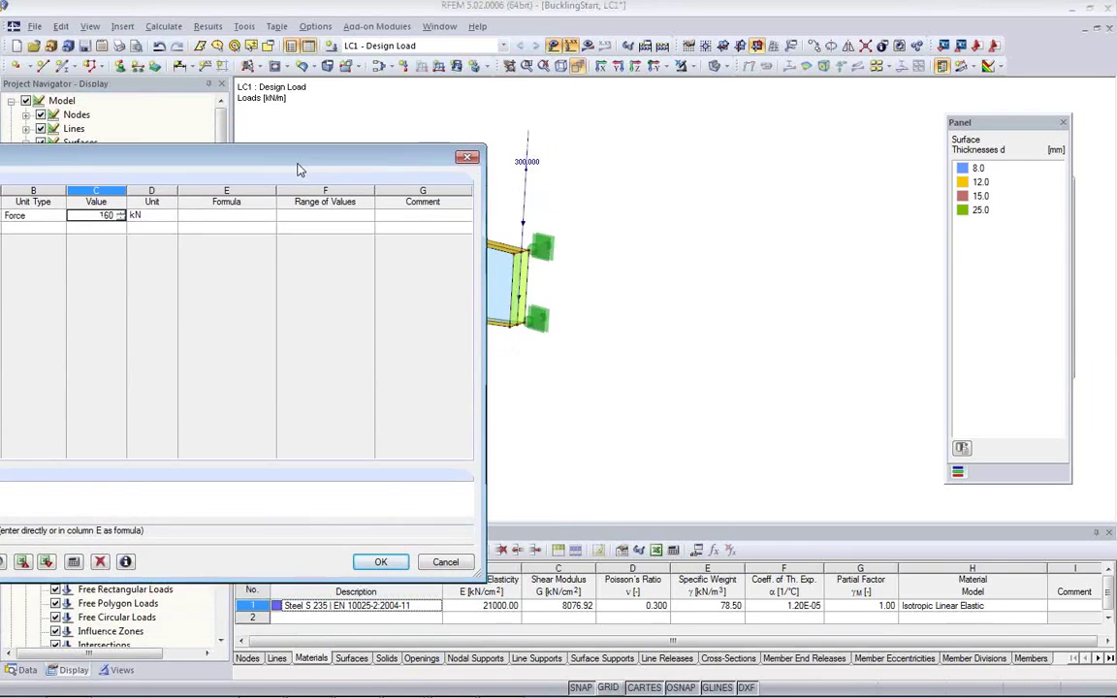
pyautogui.click(395, 564)
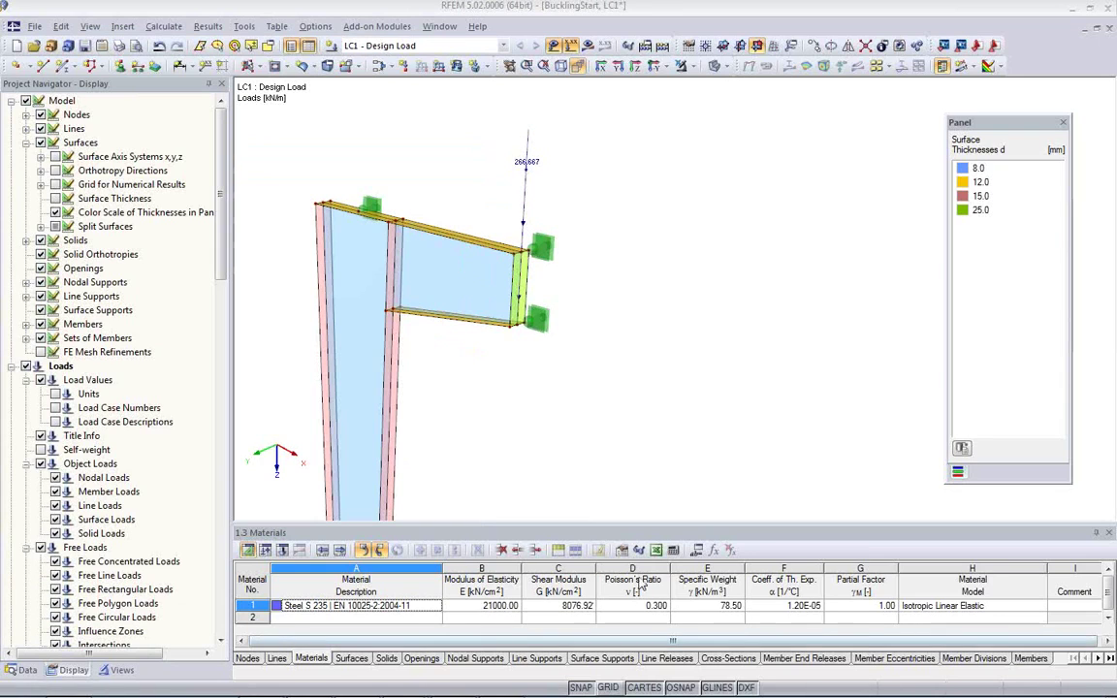
# - Restore the DesignLoad parameter to 180 kN
pyautogui.doubleClick(625, 492)
pyautogui.moveTo(155, 155); pyautogui.dragTo(485, 226)
pyautogui.click(415, 287)
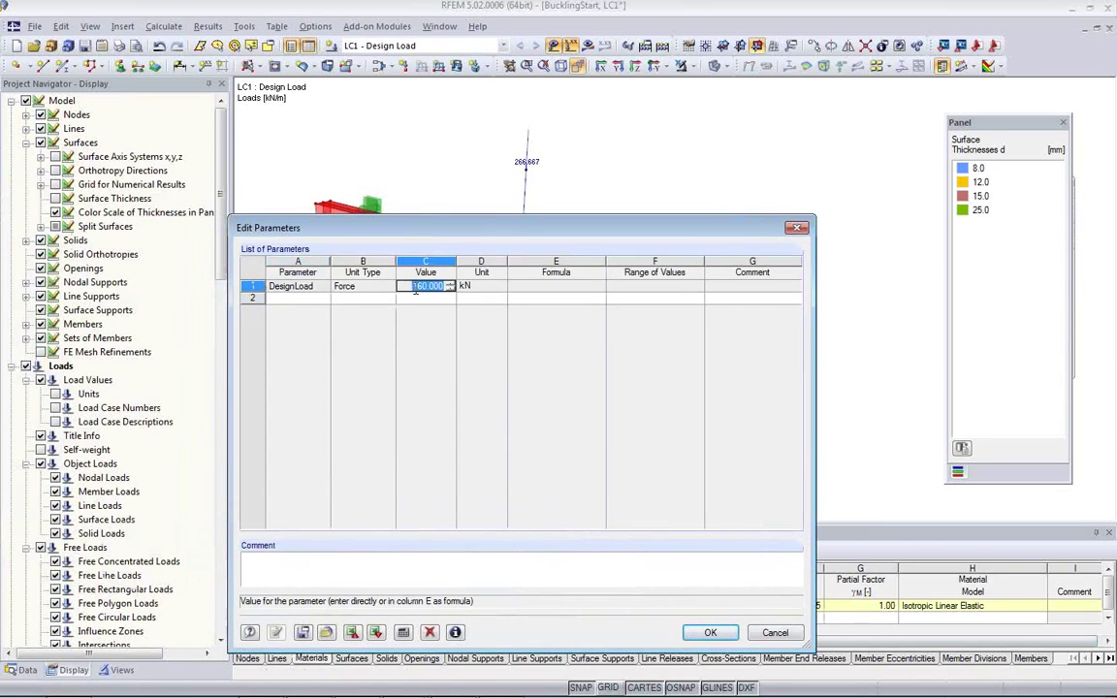
pyautogui.write('180')
pyautogui.click(711, 633)
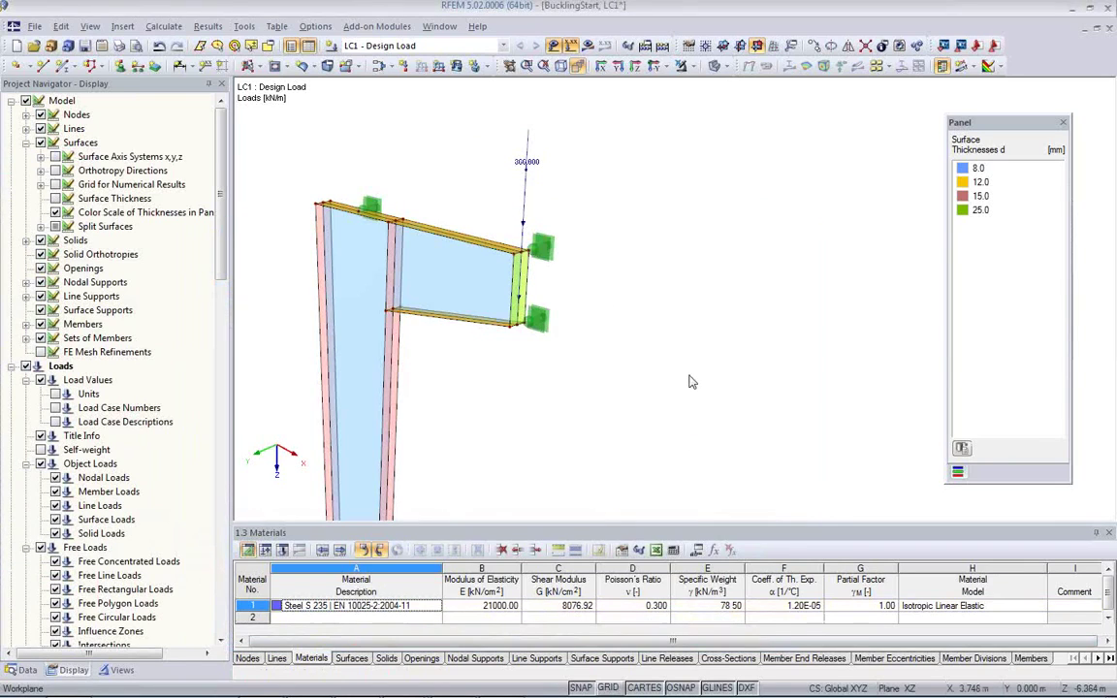
# - Bring up Calculate > FE Mesh Settings, showing the 0.050 m target element length
pyautogui.moveTo(626, 347); pyautogui.dragTo(614, 371, button='middle')
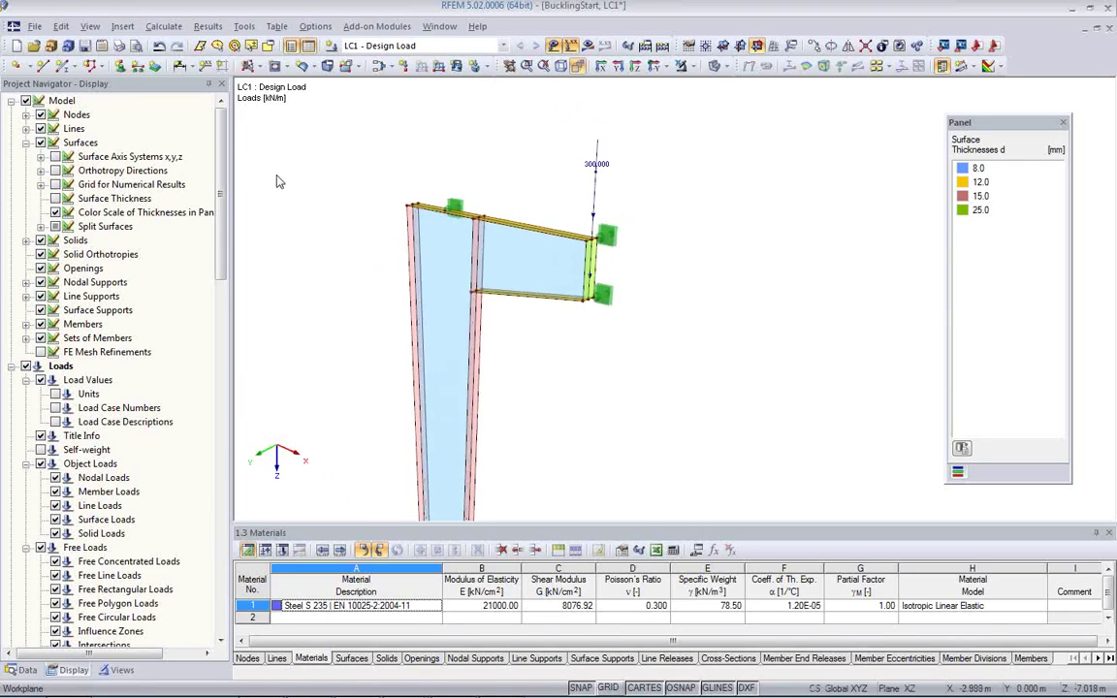
pyautogui.click(165, 27)
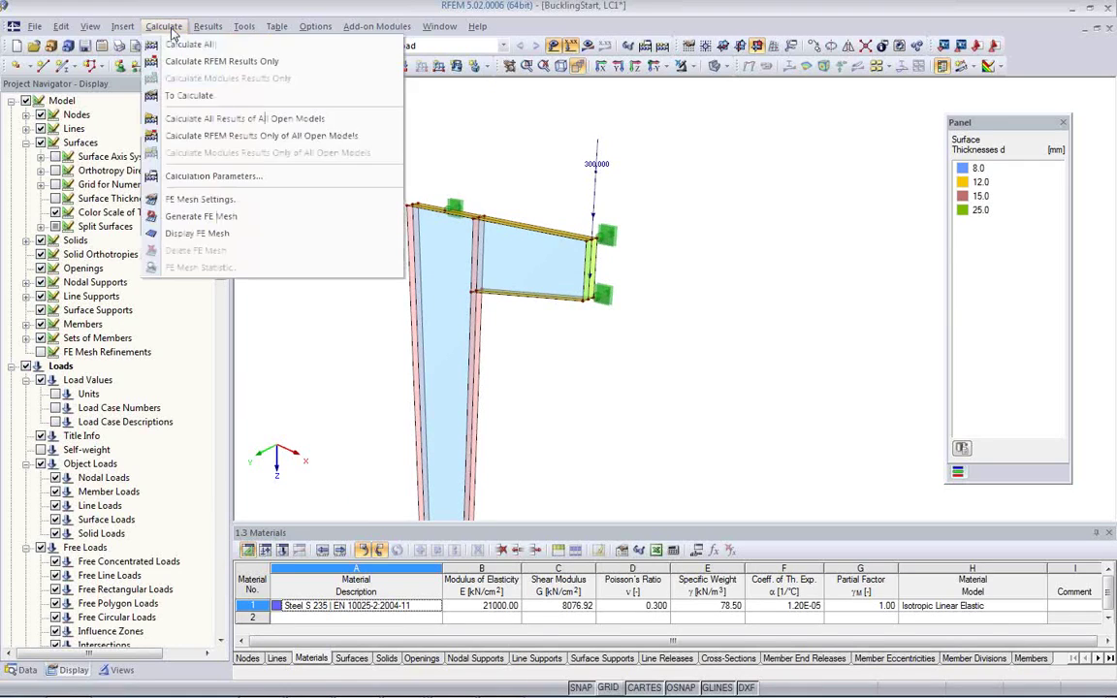
pyautogui.click(201, 200)
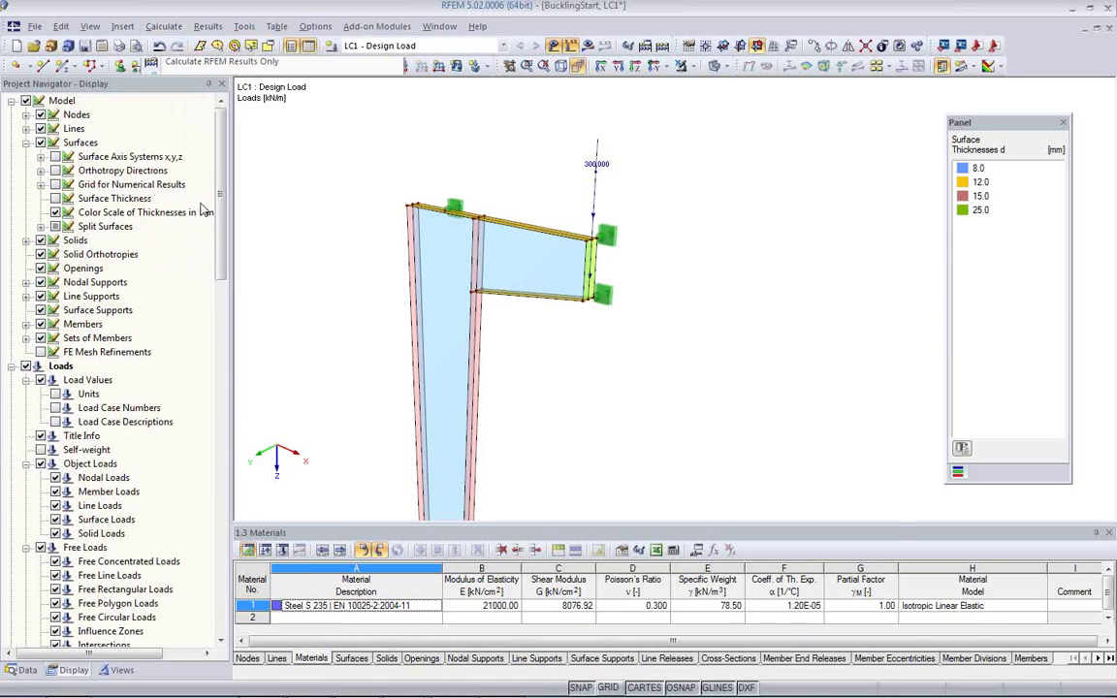
pyautogui.click(406, 160)
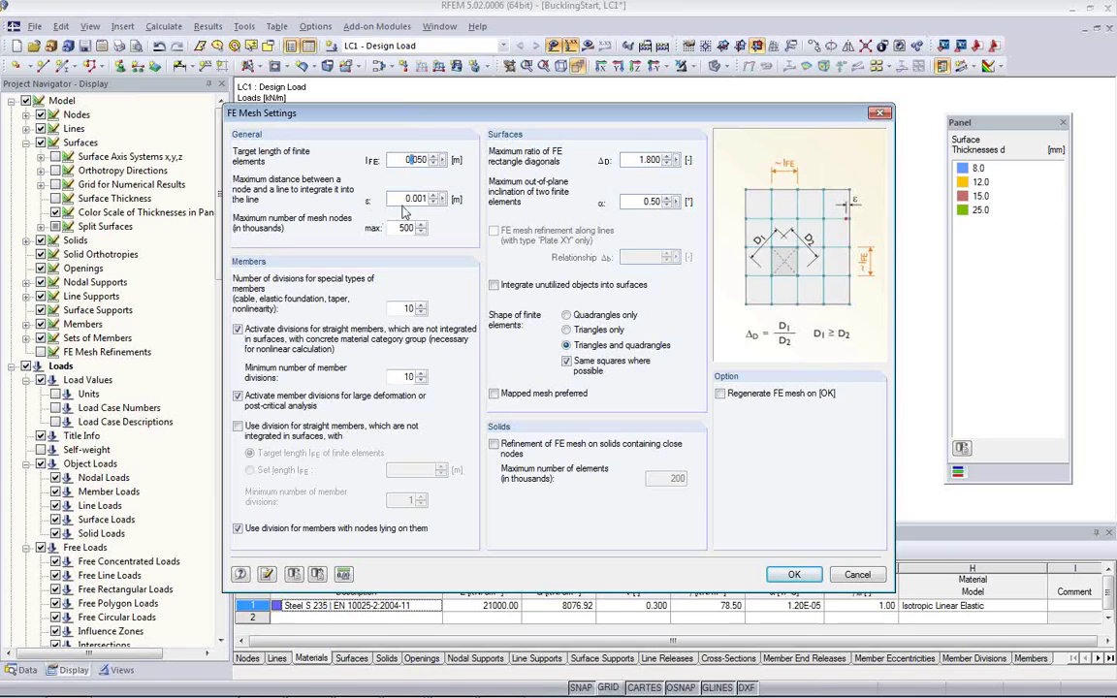
# - Turn on 'Regenerate FE mesh on [OK]' and generate the mesh at 0.050 m target length
pyautogui.click(408, 198)
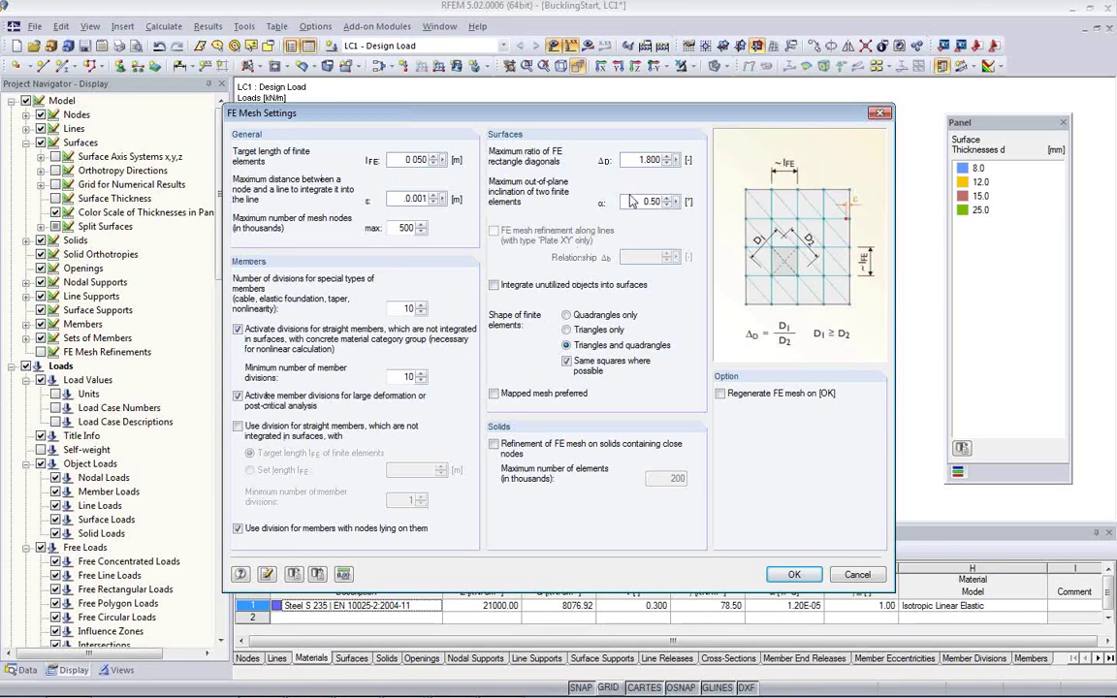
pyautogui.click(633, 162)
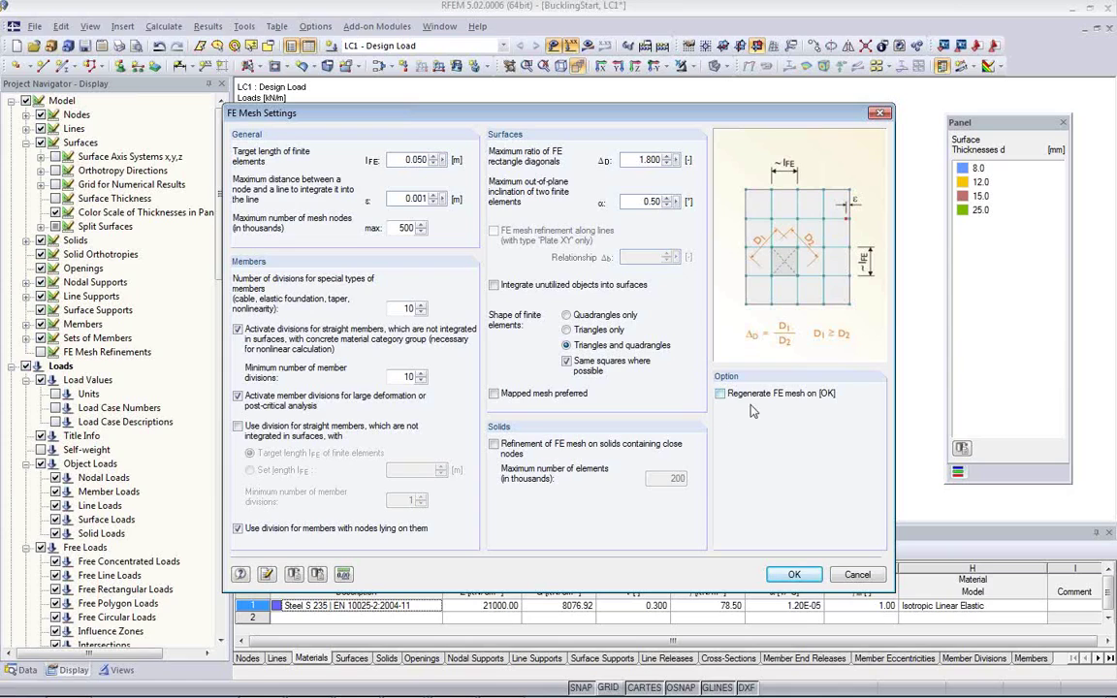
pyautogui.click(720, 395)
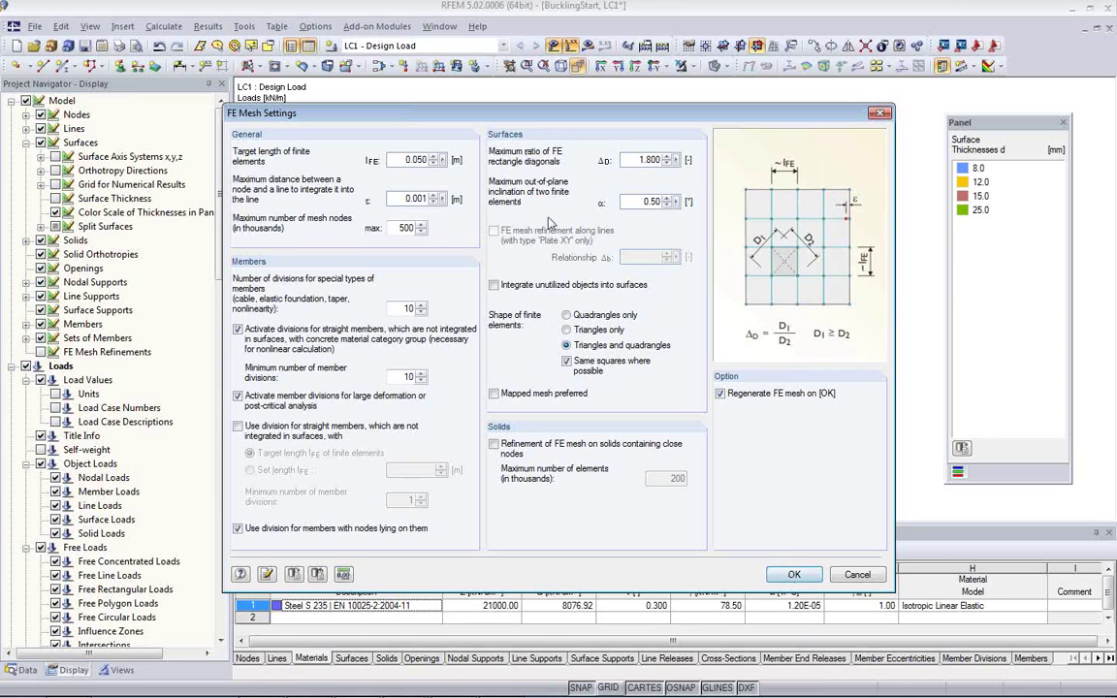
pyautogui.click(790, 576)
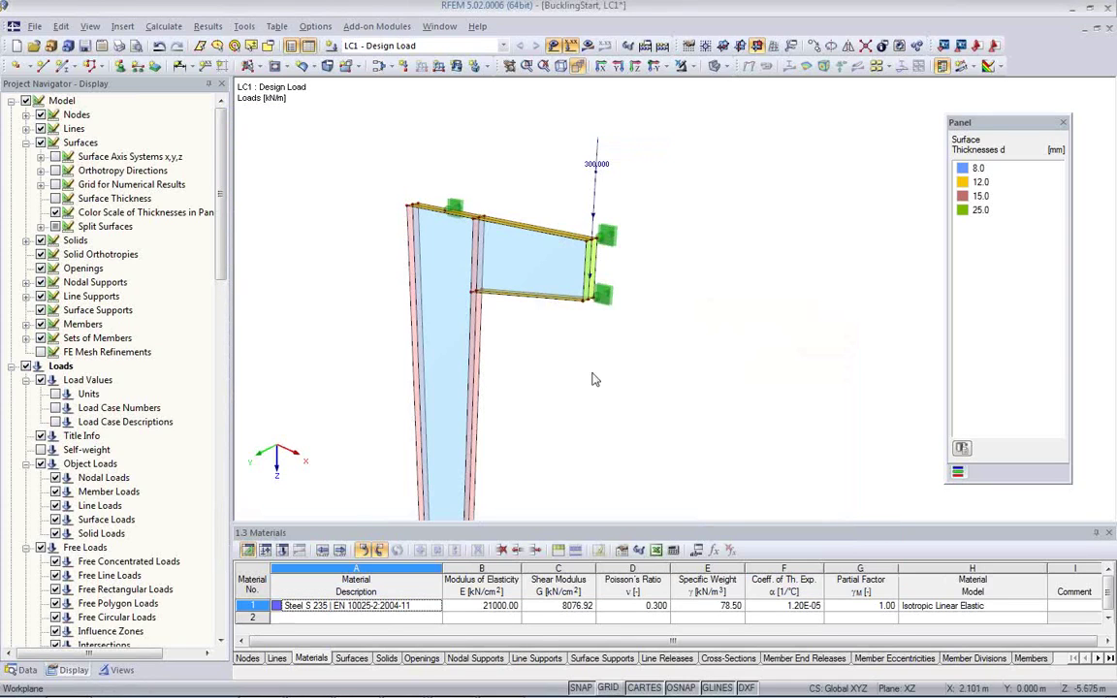
# - Turn on FE Mesh display on surfaces and tilt and zoom the frame corner to inspect the webs
pyautogui.scroll(3, 462, 305)
pyautogui.moveTo(461, 306); pyautogui.dragTo(527, 337, button='middle')
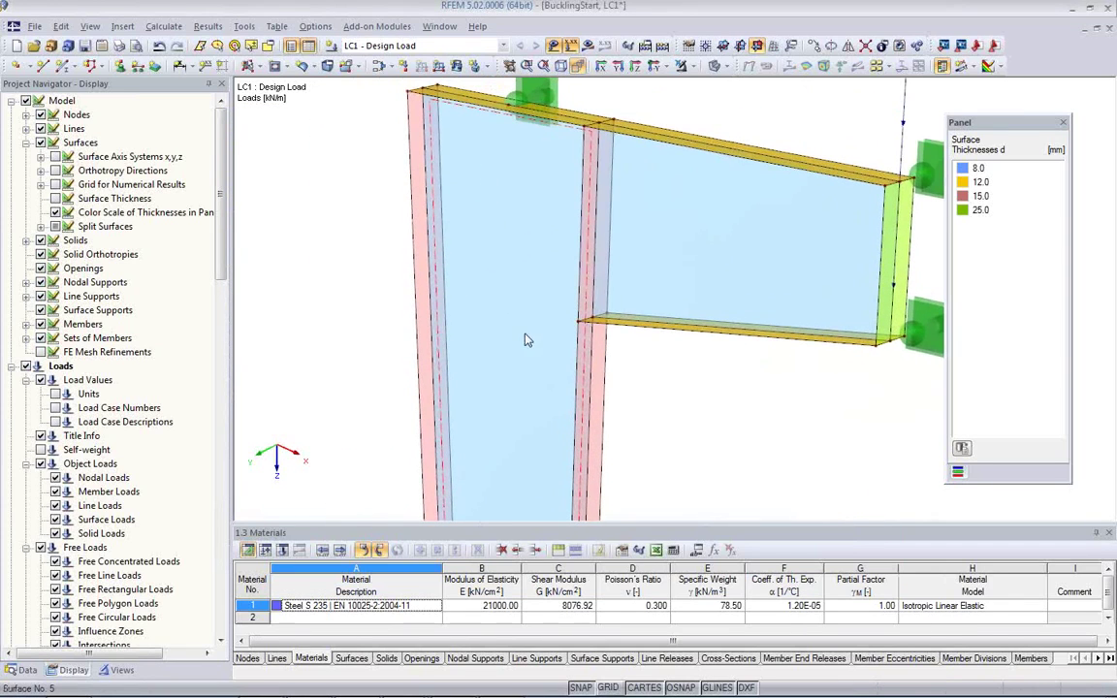
pyautogui.scroll(-6, 88, 463)
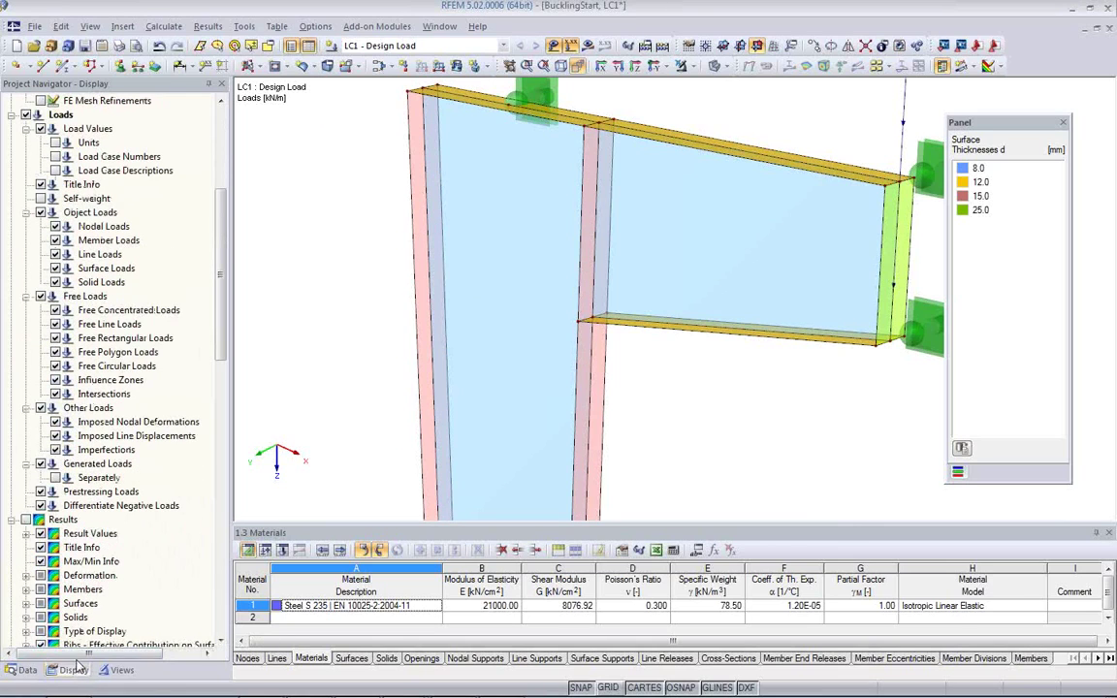
pyautogui.scroll(-5, 106, 470)
pyautogui.scroll(-3, 110, 456)
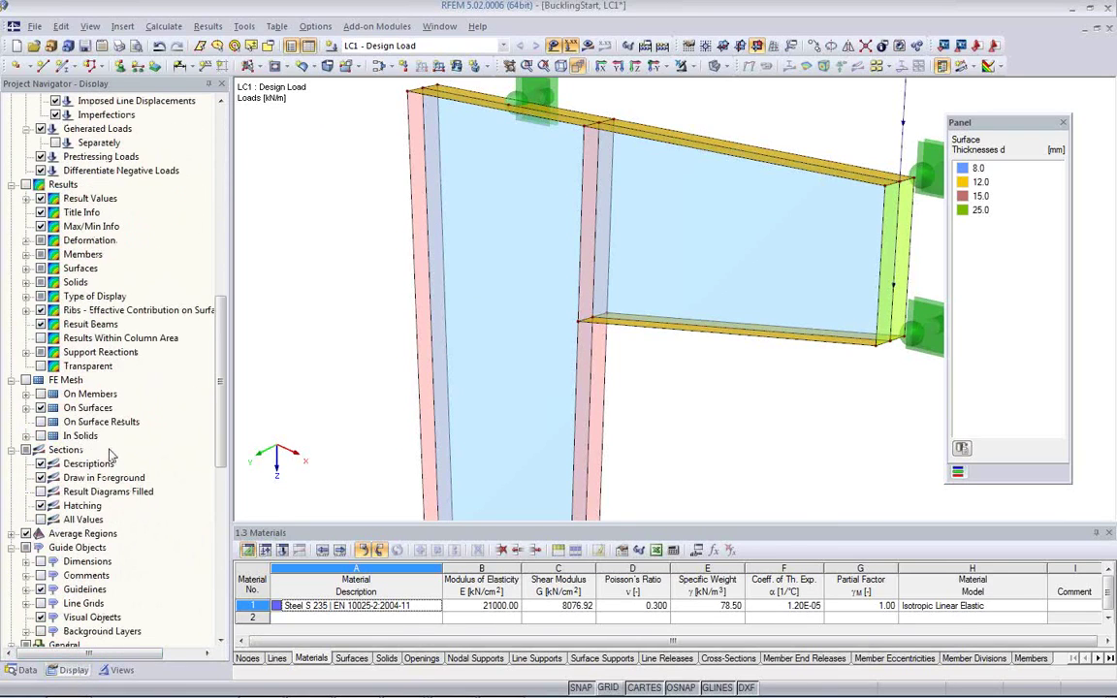
pyautogui.click(26, 379)
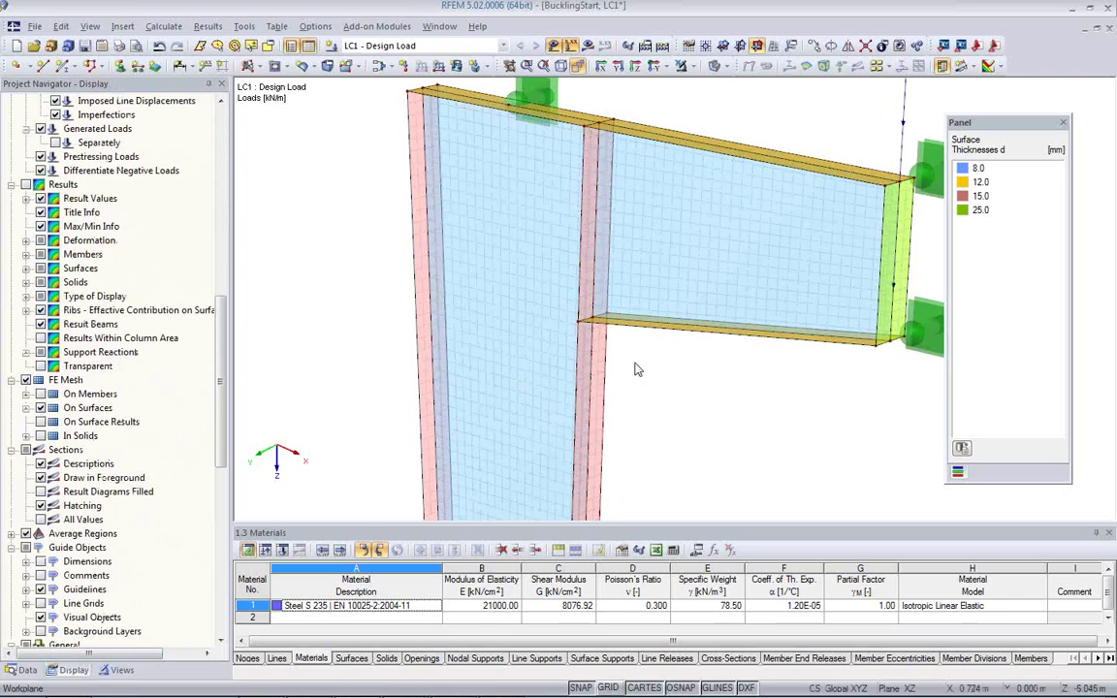
pyautogui.keyDown('ctrl'); pyautogui.moveTo(556, 466); pyautogui.dragTo(504, 339, button='middle'); pyautogui.keyUp('ctrl')
pyautogui.scroll(2, 475, 276)
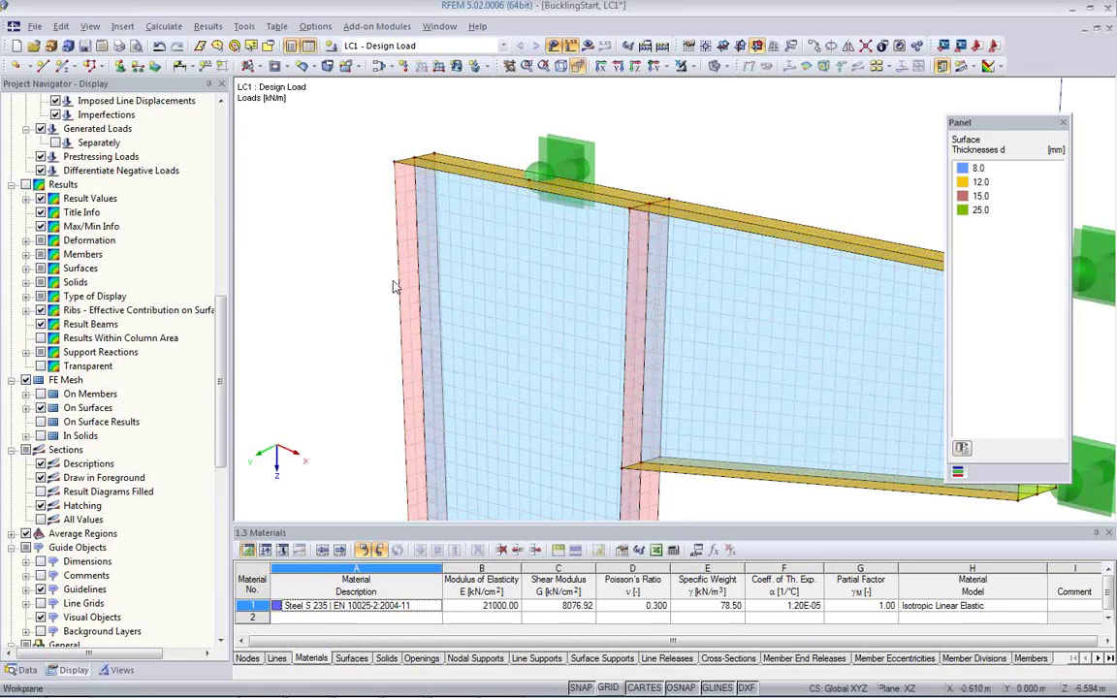
pyautogui.scroll(1, 407, 254)
pyautogui.scroll(2, 408, 254)
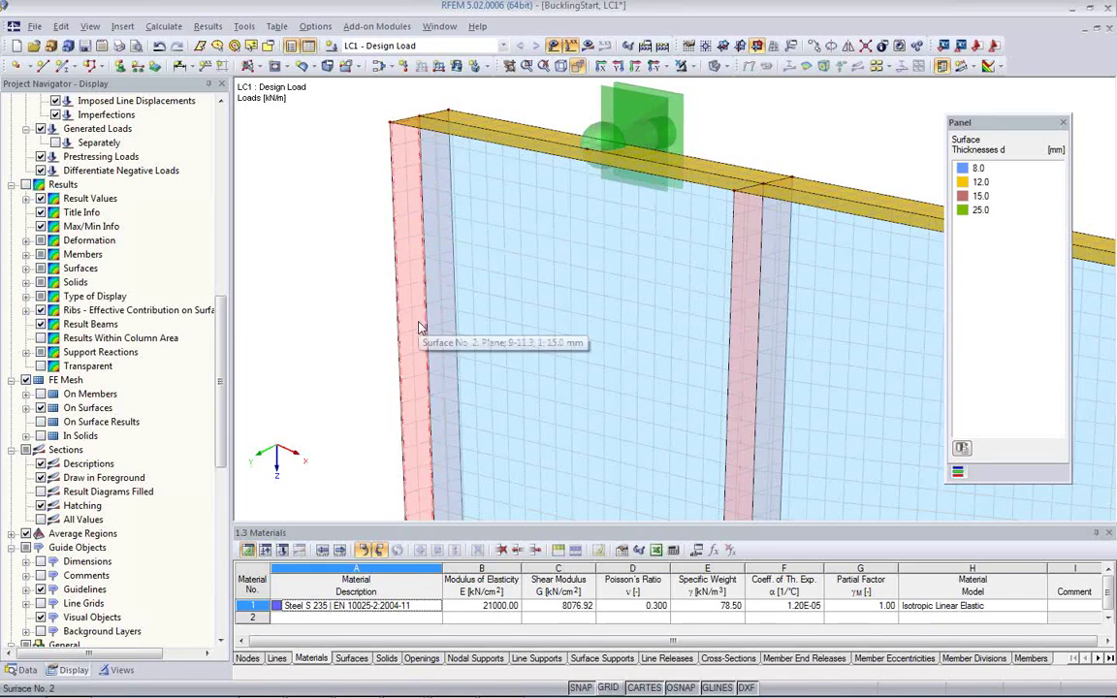
pyautogui.scroll(-3, 419, 327)
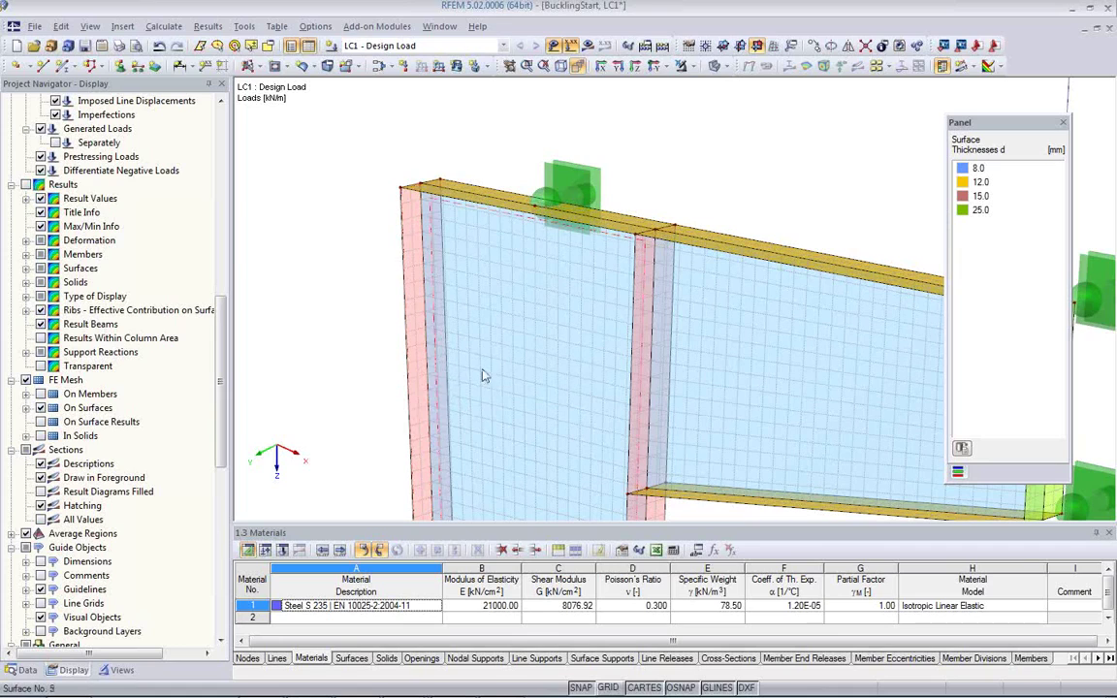
# - Give web surface No. 2 a surface FE mesh refinement with 0.010 m target length
pyautogui.doubleClick(416, 372)
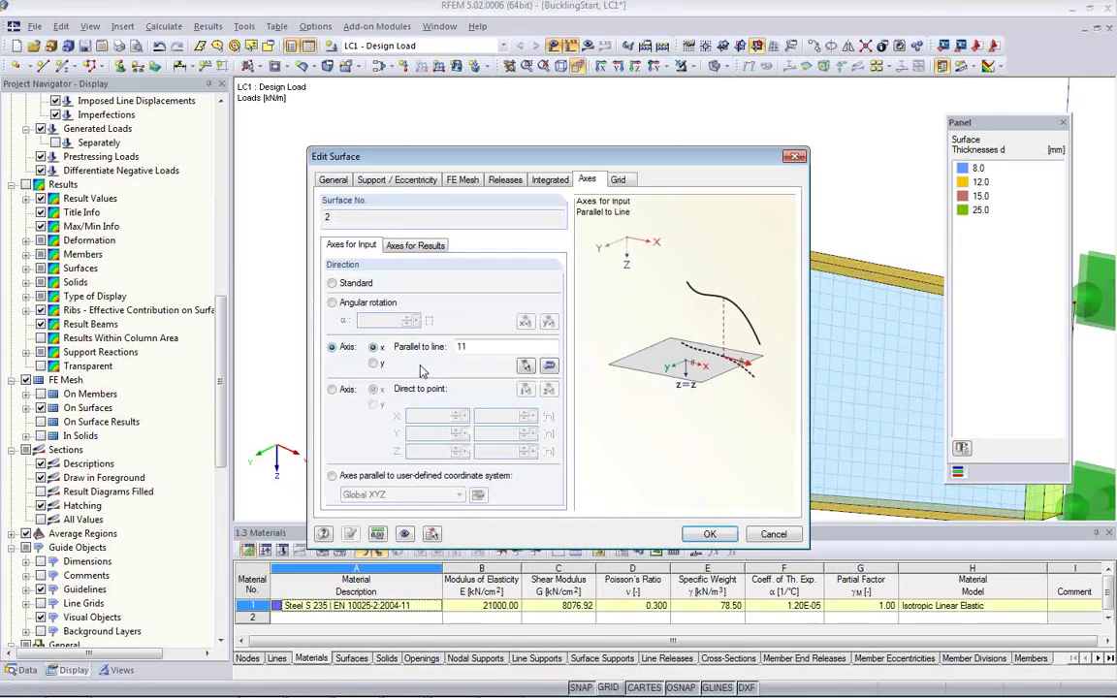
pyautogui.click(464, 182)
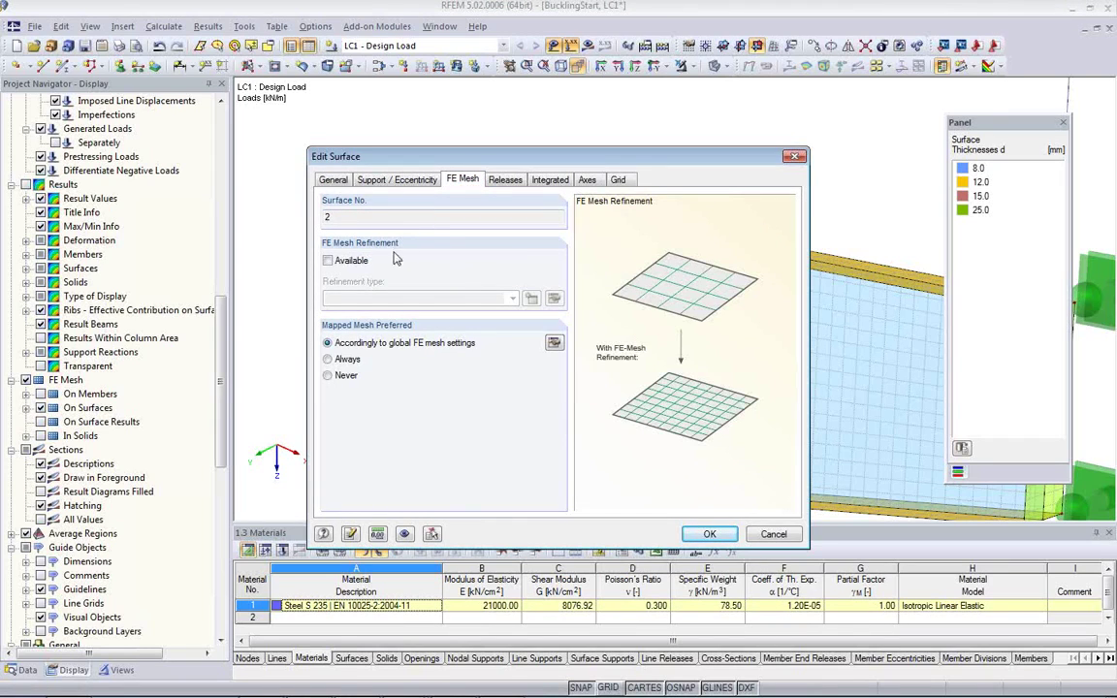
pyautogui.click(330, 262)
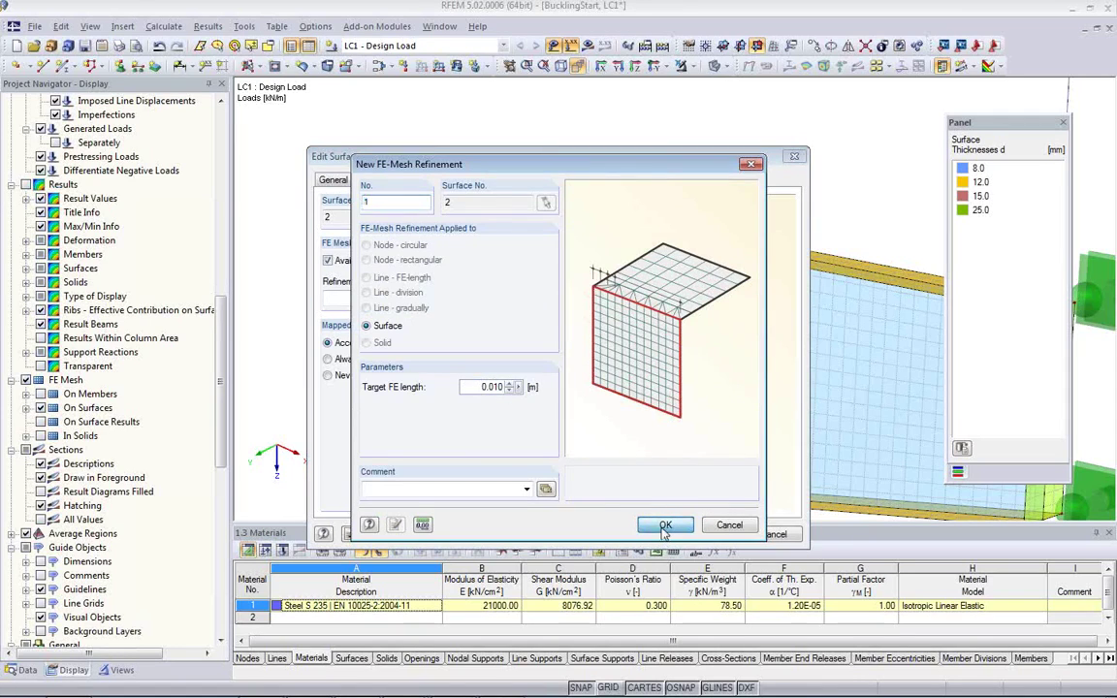
pyautogui.click(665, 524)
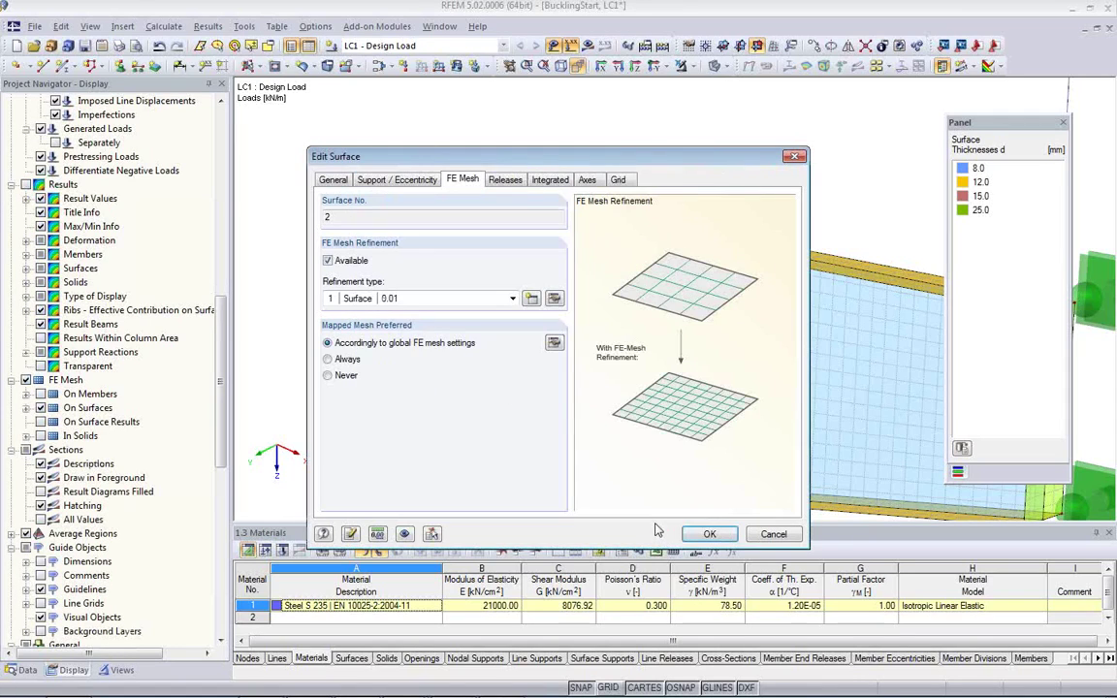
pyautogui.click(709, 534)
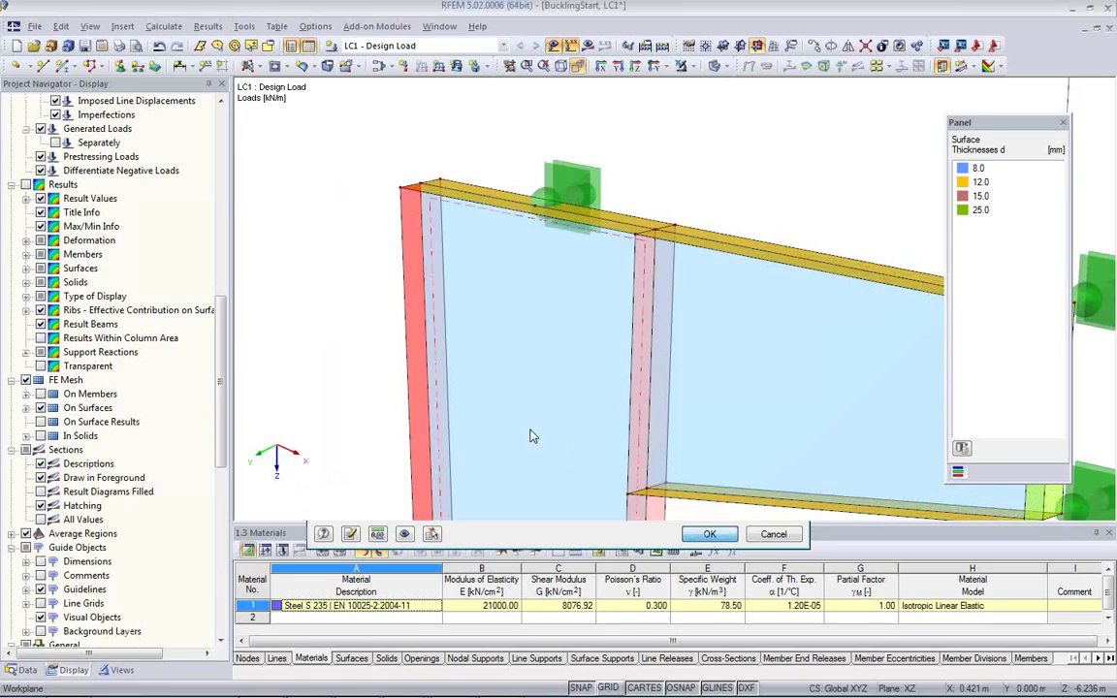
pyautogui.click(388, 296)
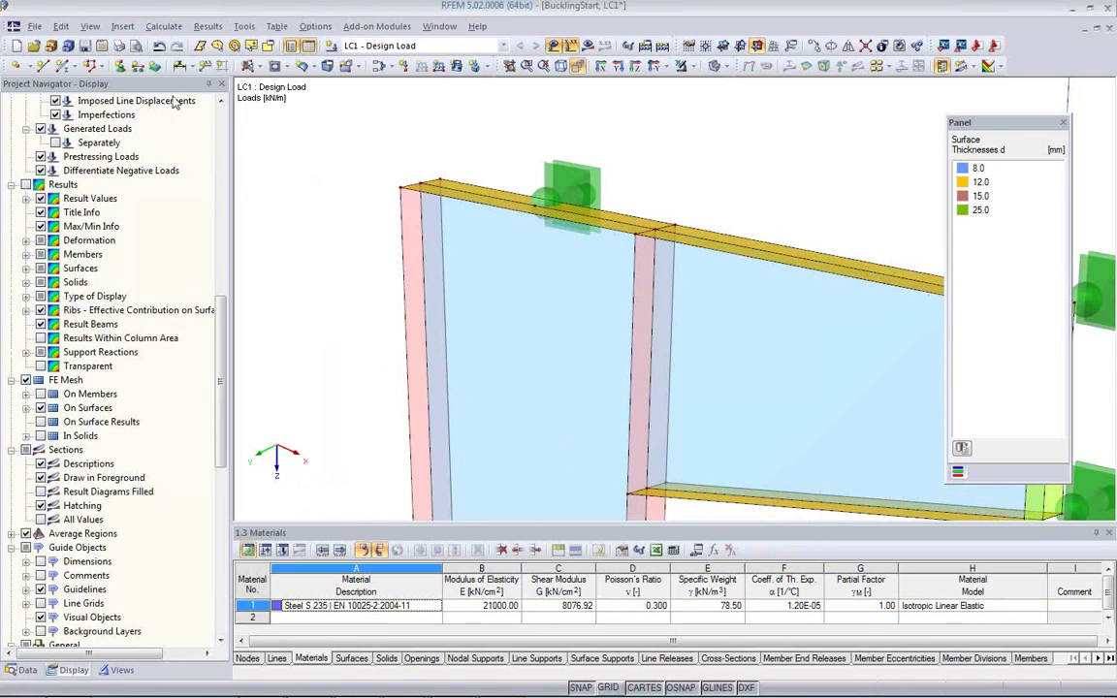
# - Regenerate the FE mesh from FE Mesh Settings and zoom to check surface 2's denser mesh
pyautogui.click(164, 26)
pyautogui.click(192, 200)
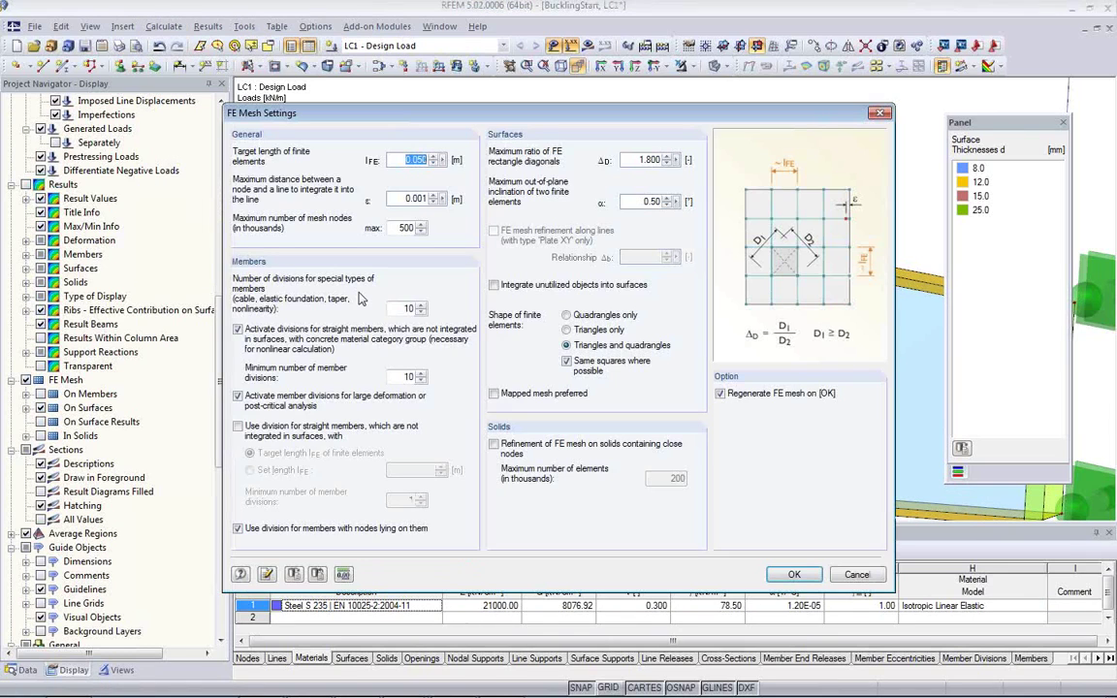
pyautogui.click(794, 574)
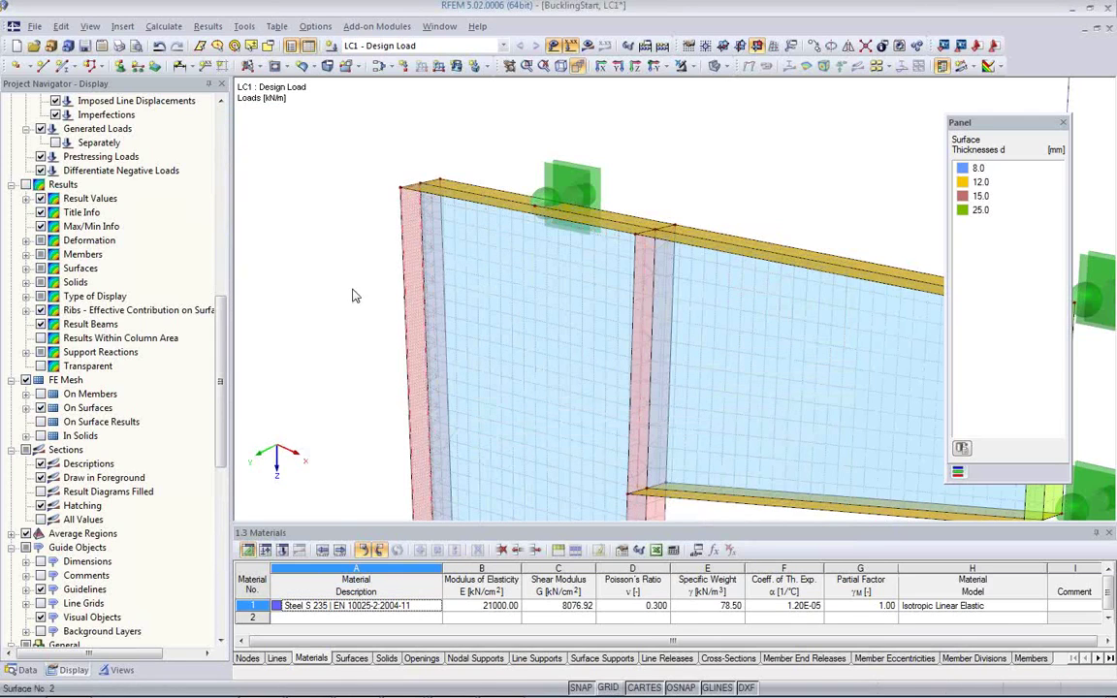
pyautogui.scroll(5, 364, 291)
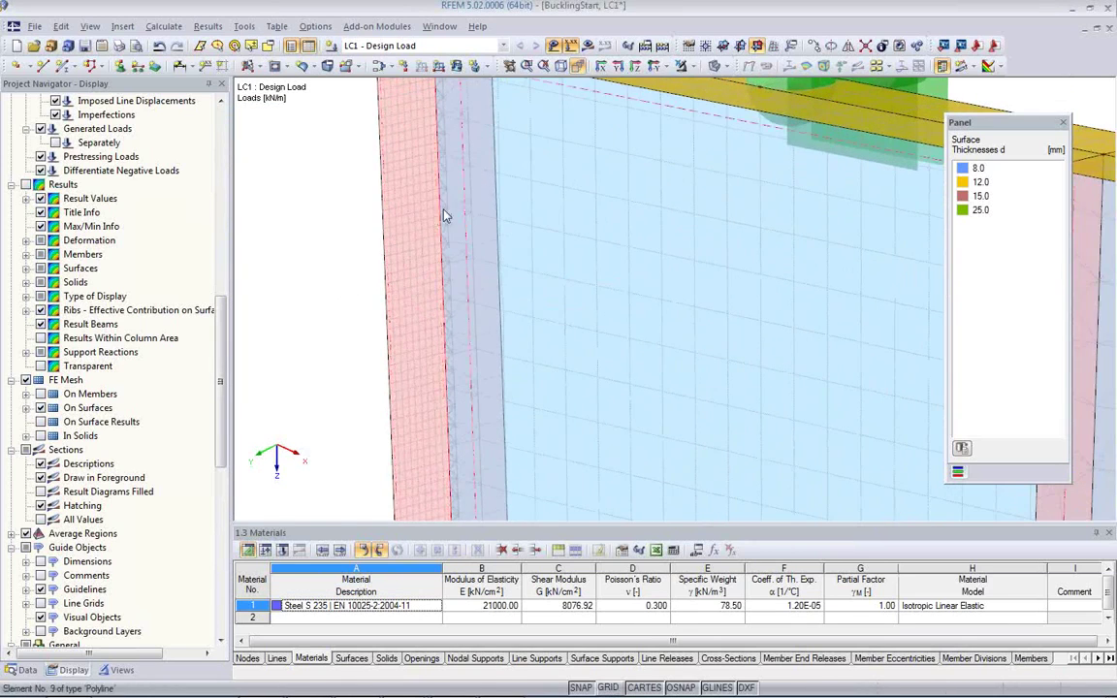
pyautogui.scroll(3, 423, 197)
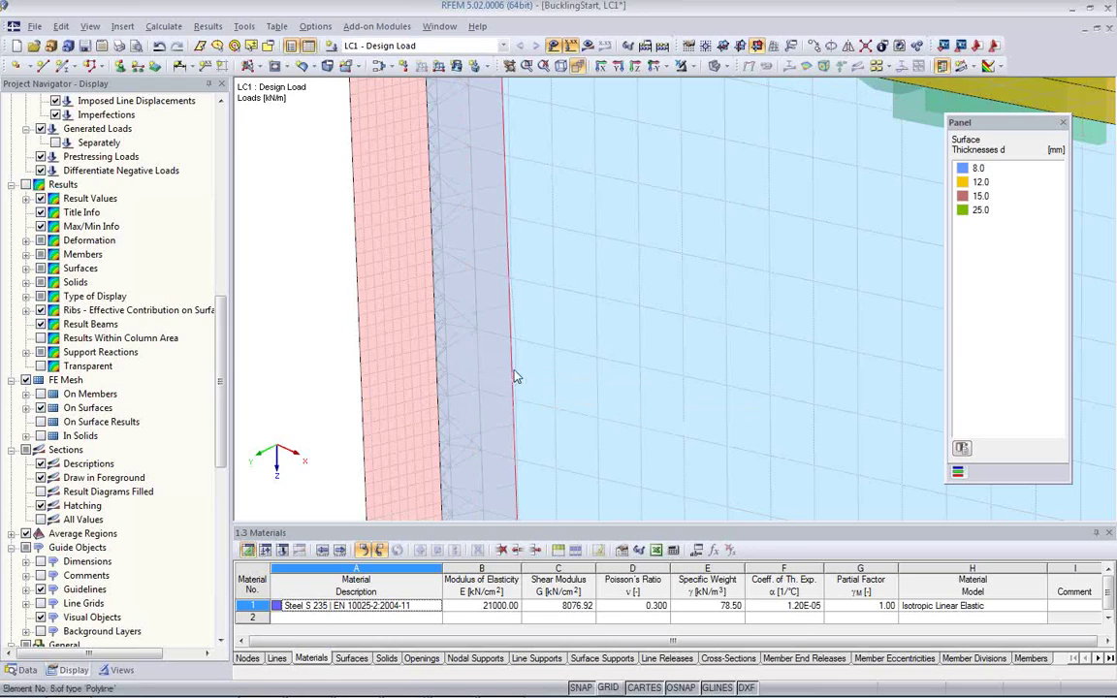
pyautogui.scroll(-2, 531, 393)
pyautogui.scroll(-1, 532, 394)
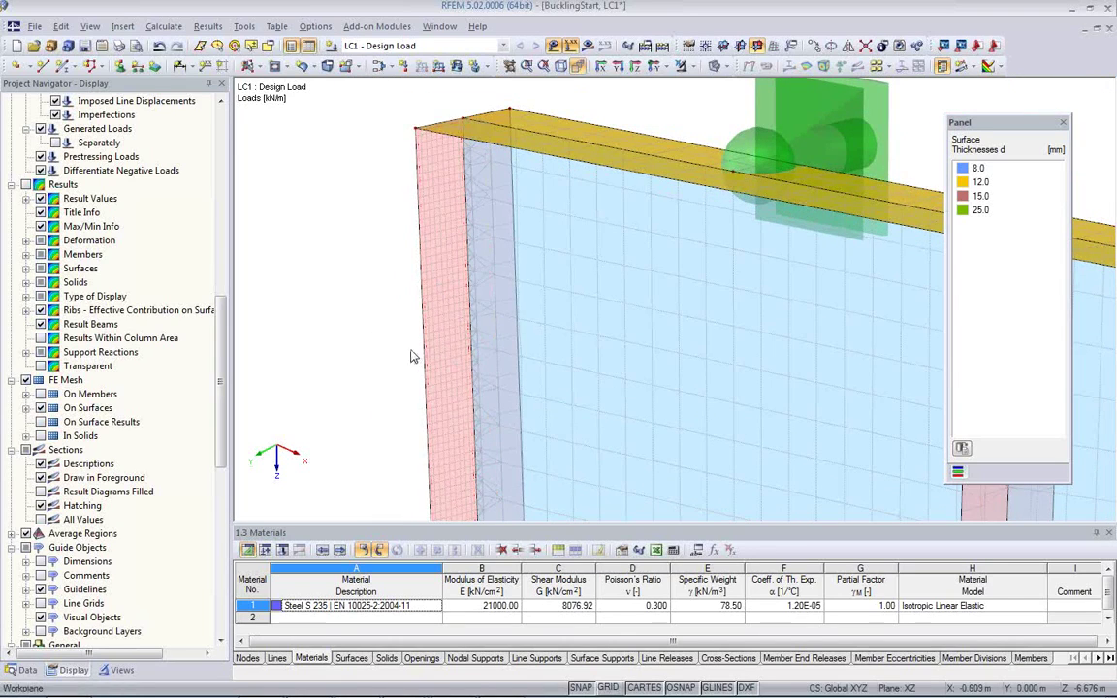
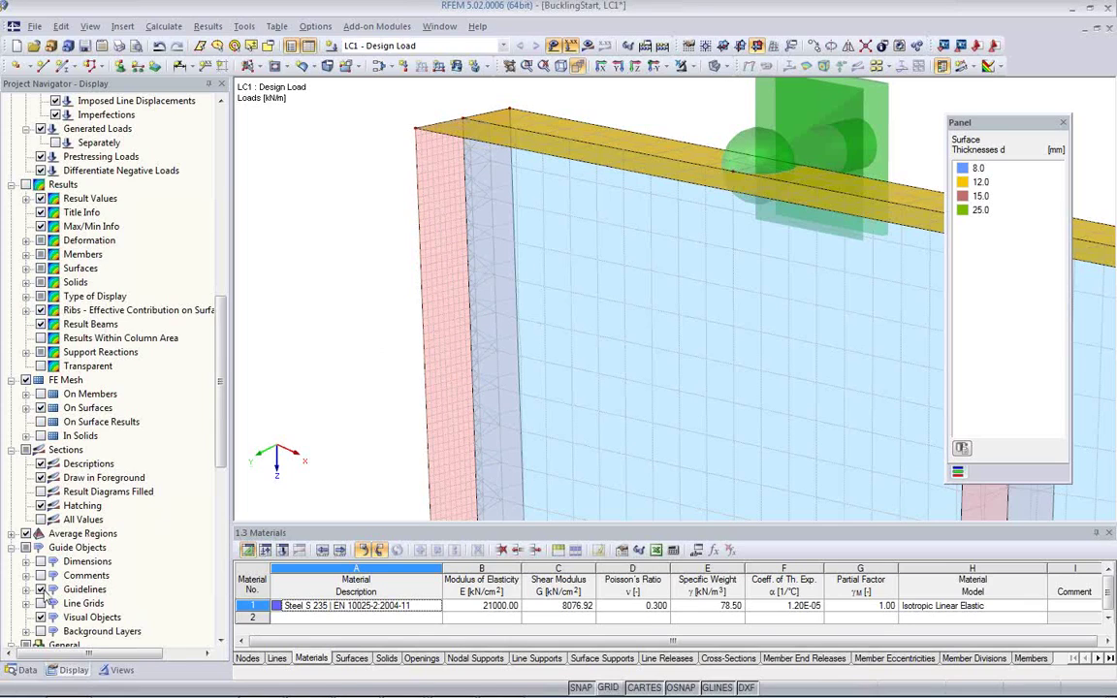
# - Check the existing 0.01 mesh refinement on surface 2 under FE Mesh Refinements in the Data tree
pyautogui.click(27, 673)
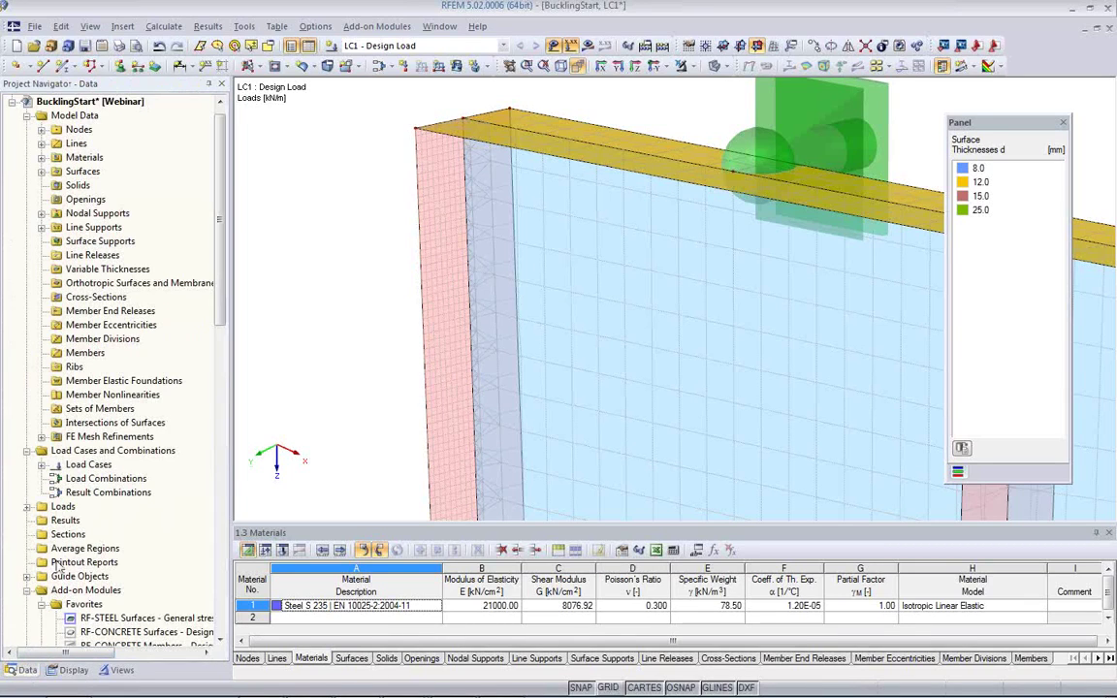
pyautogui.click(42, 438)
pyautogui.click(114, 450)
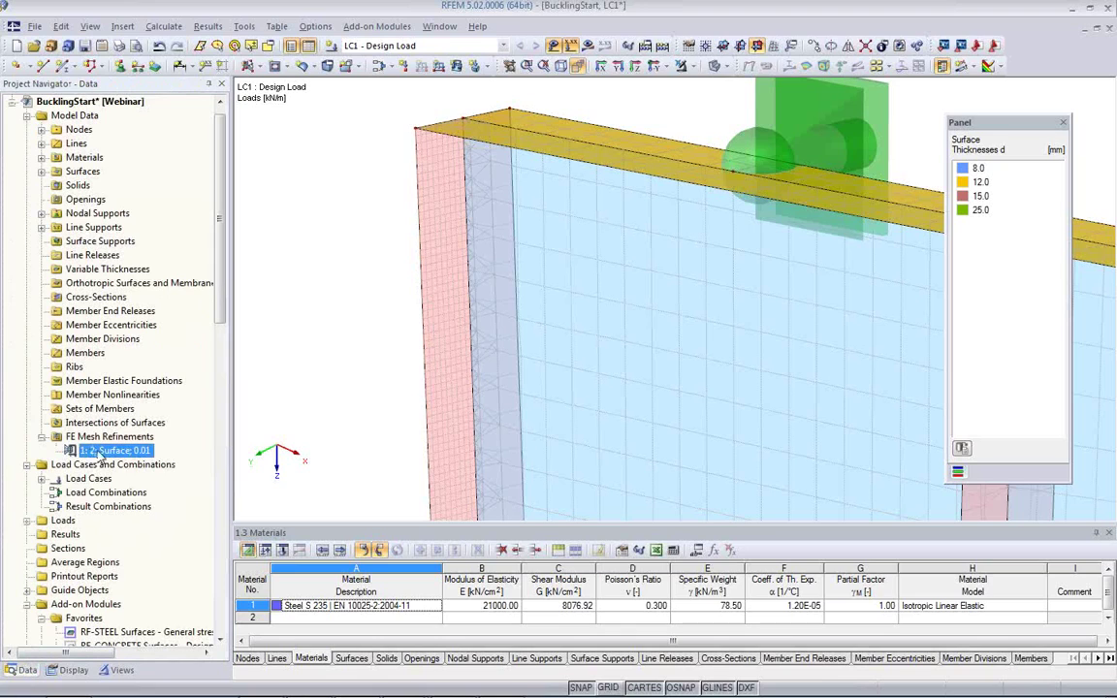
pyautogui.scroll(-2, 387, 376)
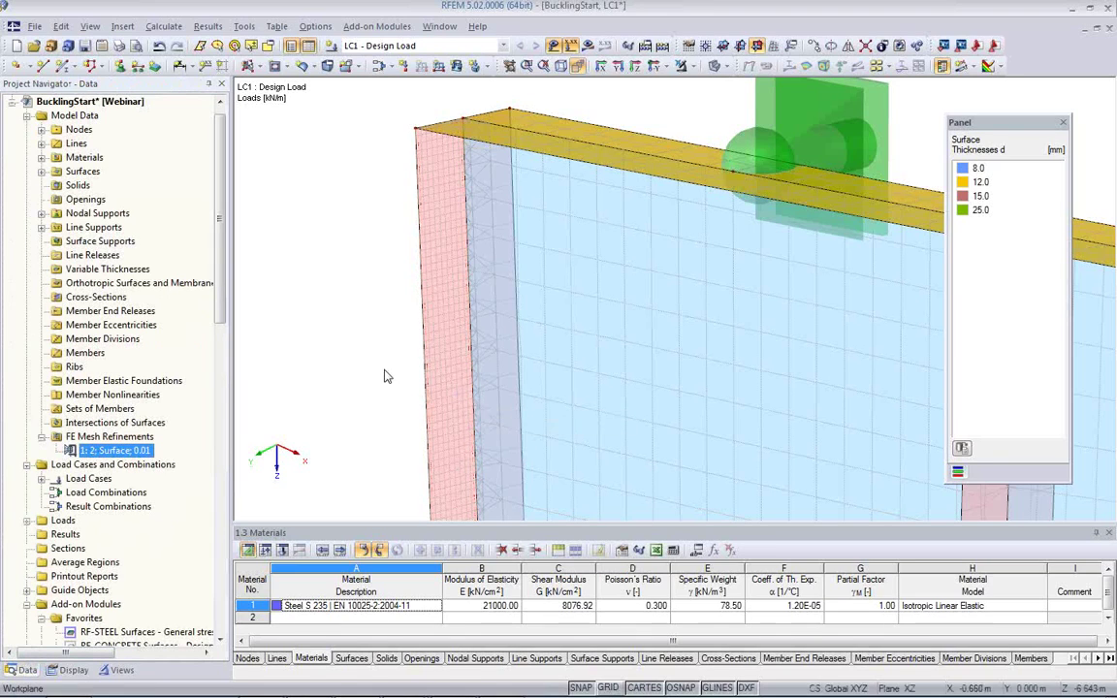
pyautogui.click(395, 388)
pyautogui.scroll(-4, 614, 324)
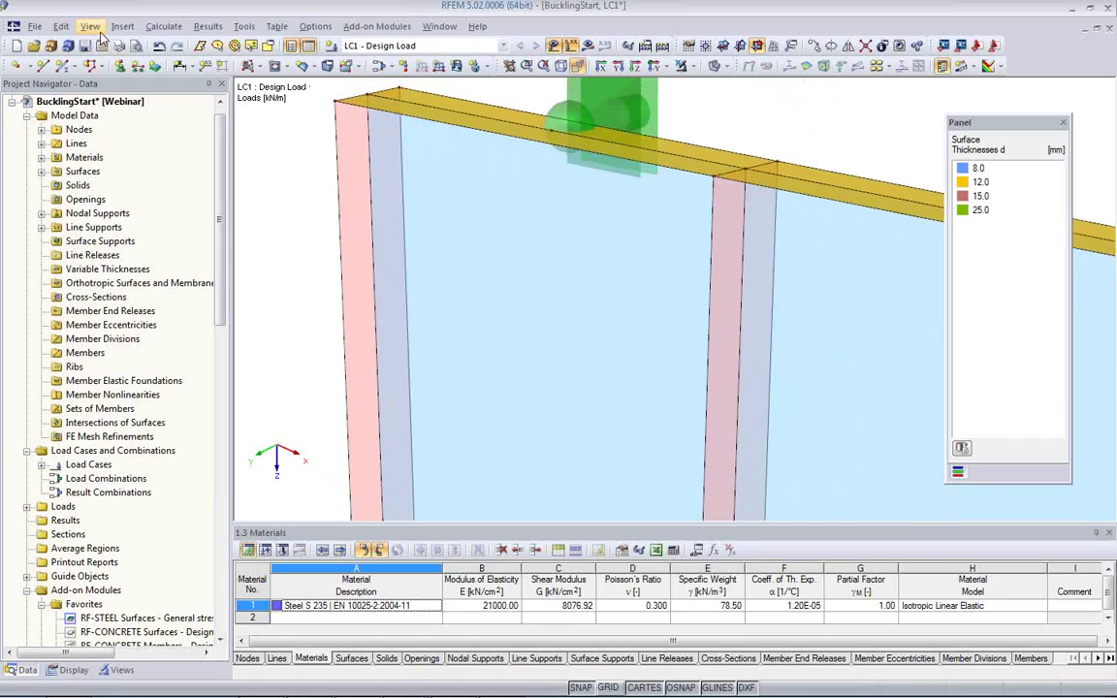
# - Generate the FE mesh on the frame's surfaces
pyautogui.click(163, 27)
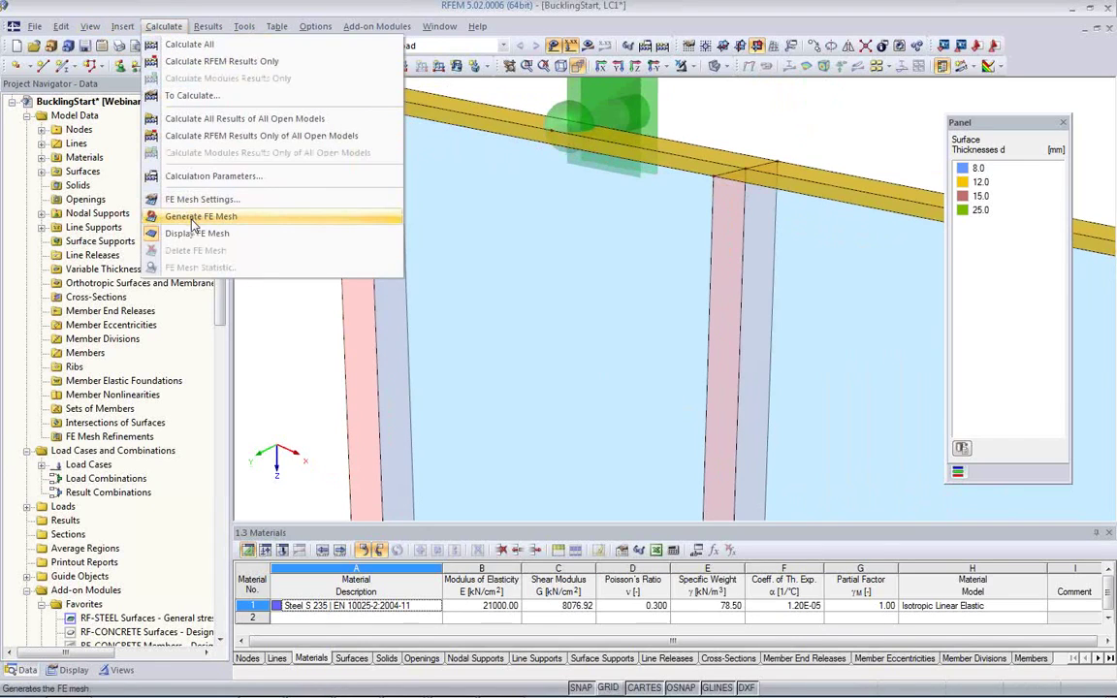
pyautogui.click(194, 218)
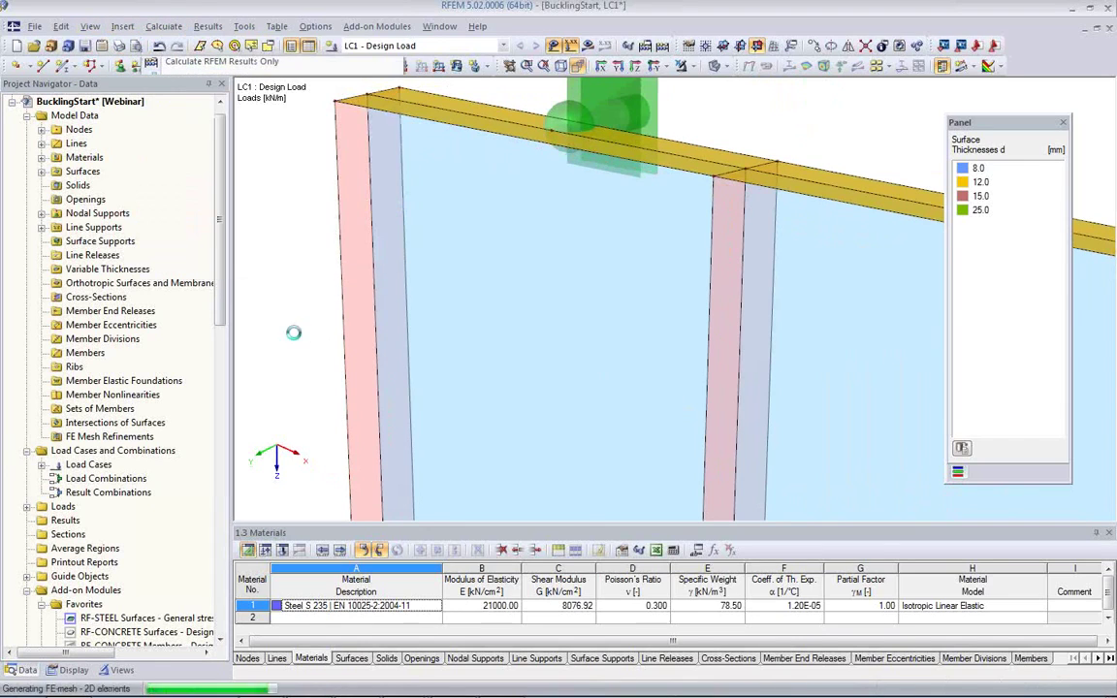
pyautogui.scroll(-2, 429, 340)
pyautogui.scroll(4, 571, 259)
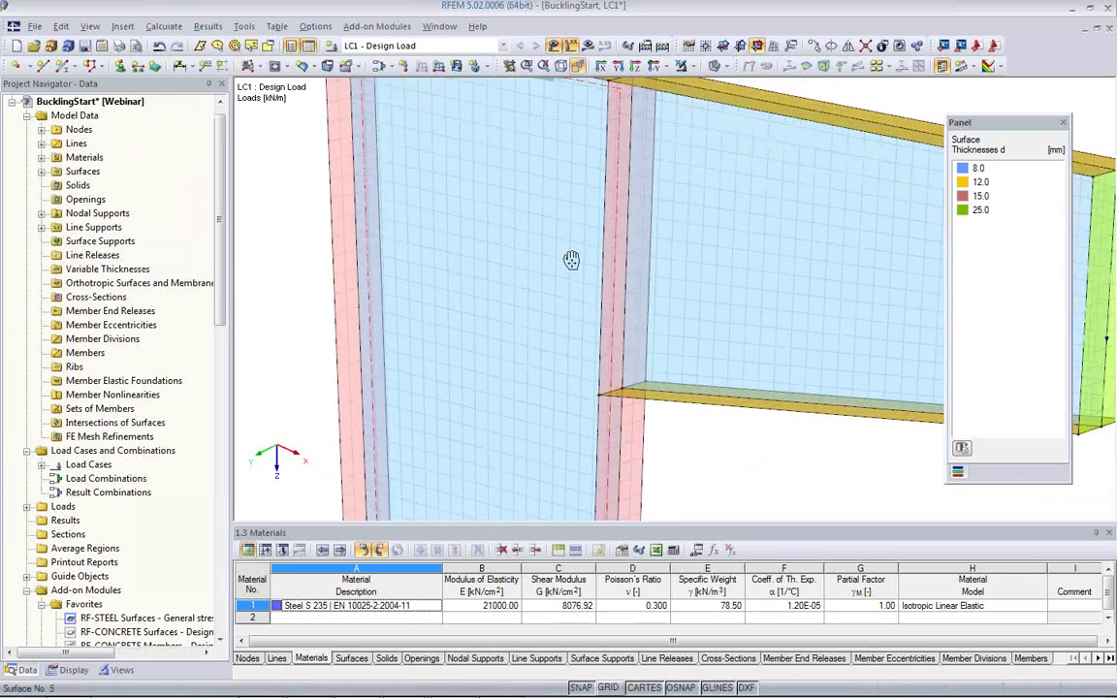
pyautogui.scroll(-5, 621, 345)
# - Fit the whole frame in view, move the thickness legend aside, and show the Views navigator
pyautogui.moveTo(441, 351); pyautogui.dragTo(480, 347, button='middle')
pyautogui.scroll(-2, 492, 341)
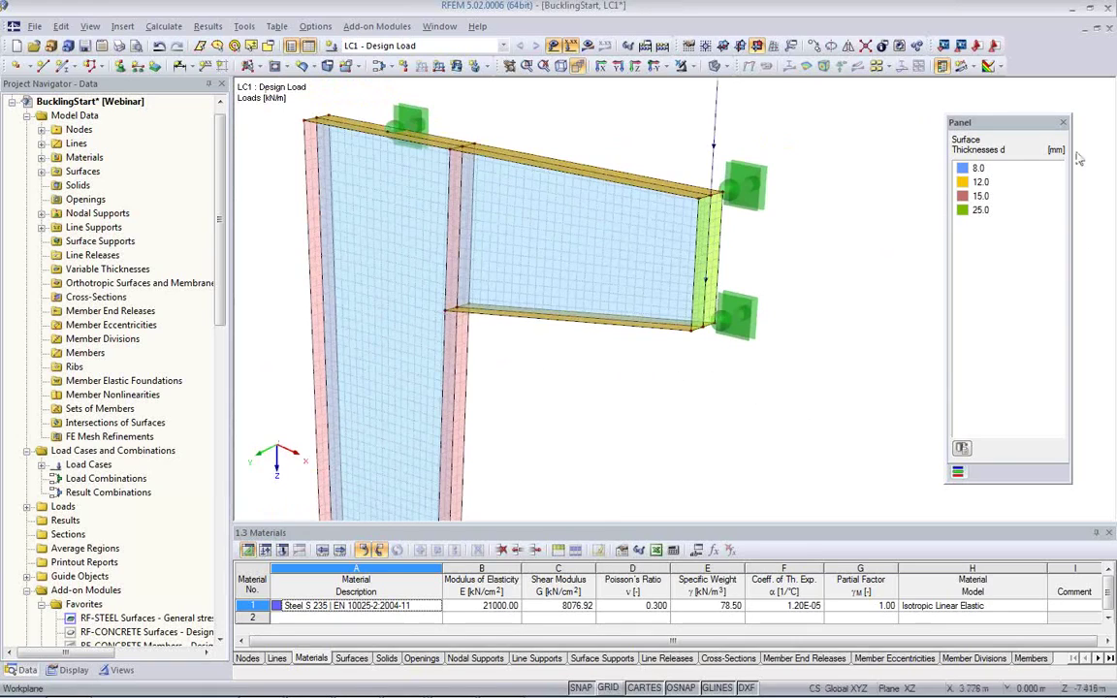
pyautogui.moveTo(1020, 133); pyautogui.dragTo(983, 128)
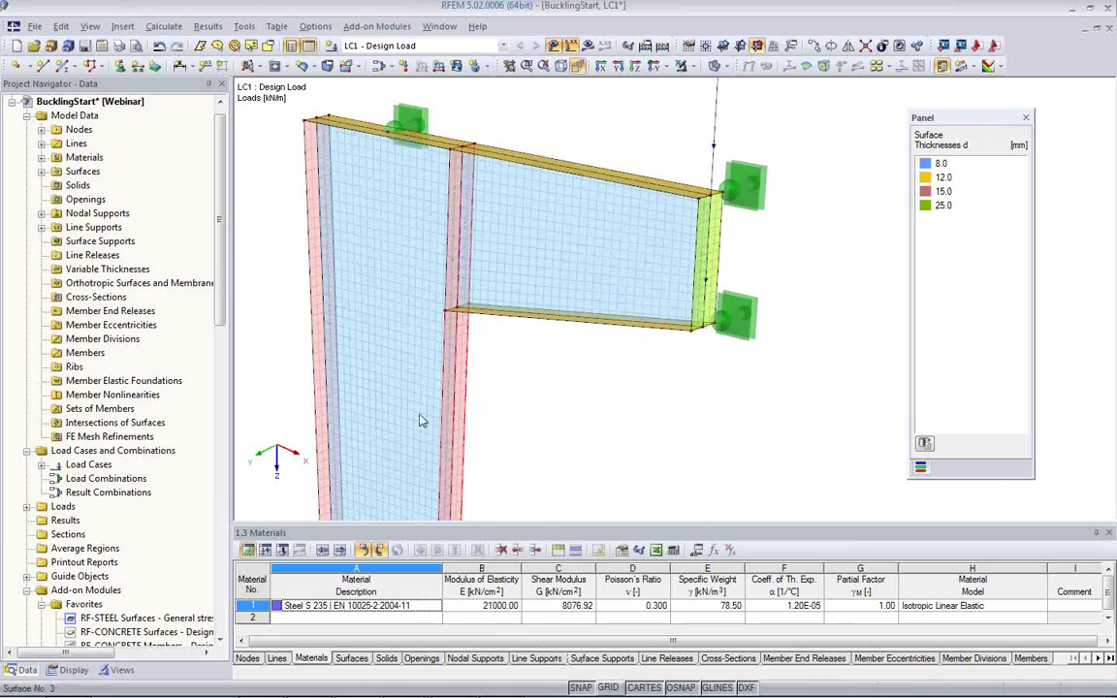
pyautogui.click(119, 671)
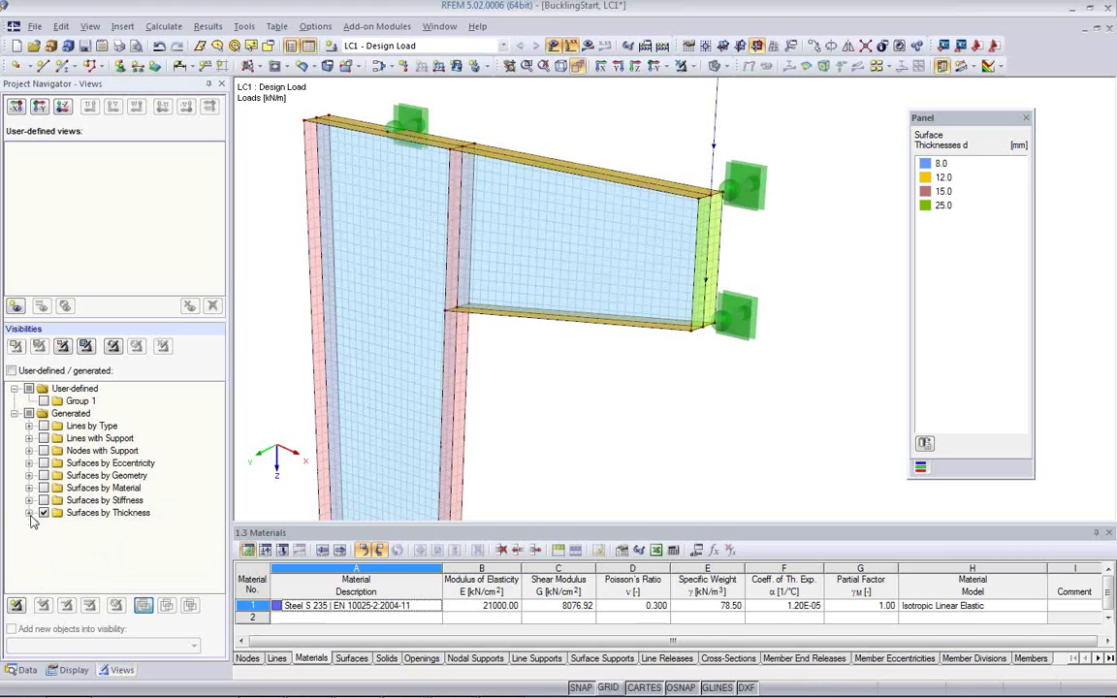
# - Colour the rendered frame by material, then by surface thickness
pyautogui.click(71, 670)
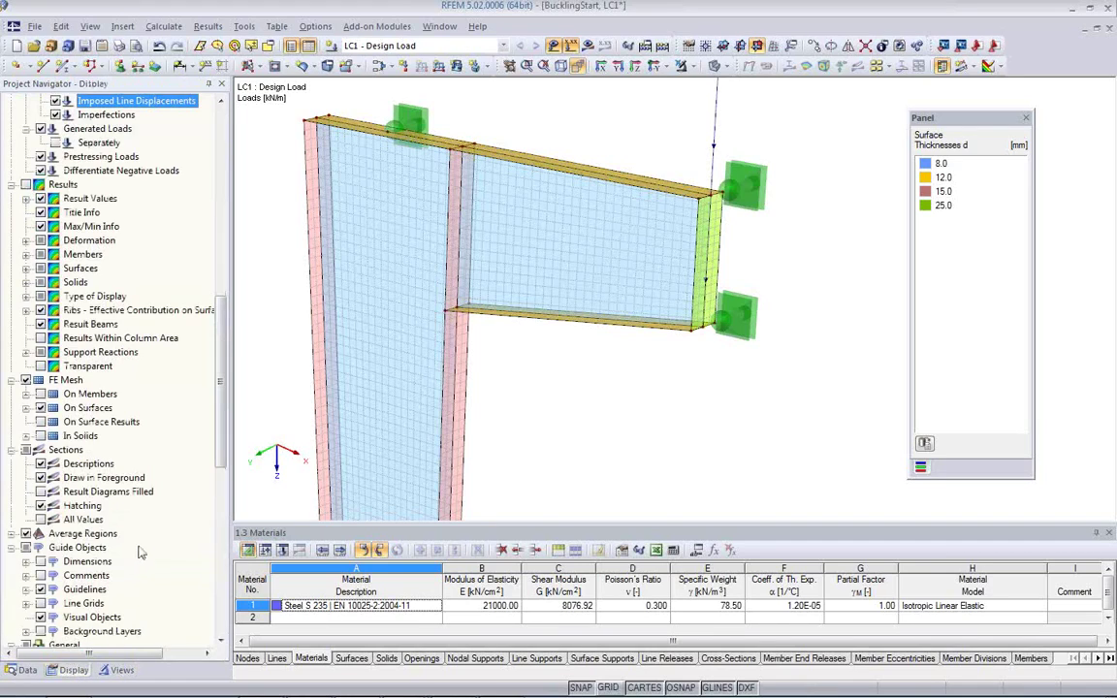
pyautogui.moveTo(220, 455); pyautogui.dragTo(218, 616)
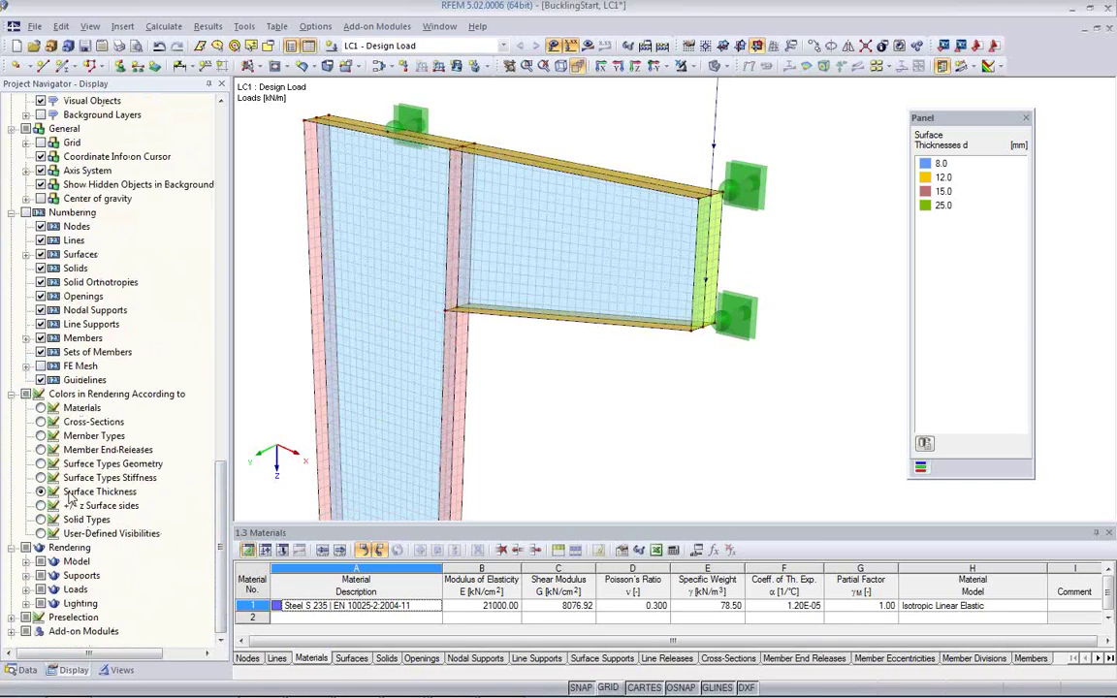
pyautogui.click(42, 409)
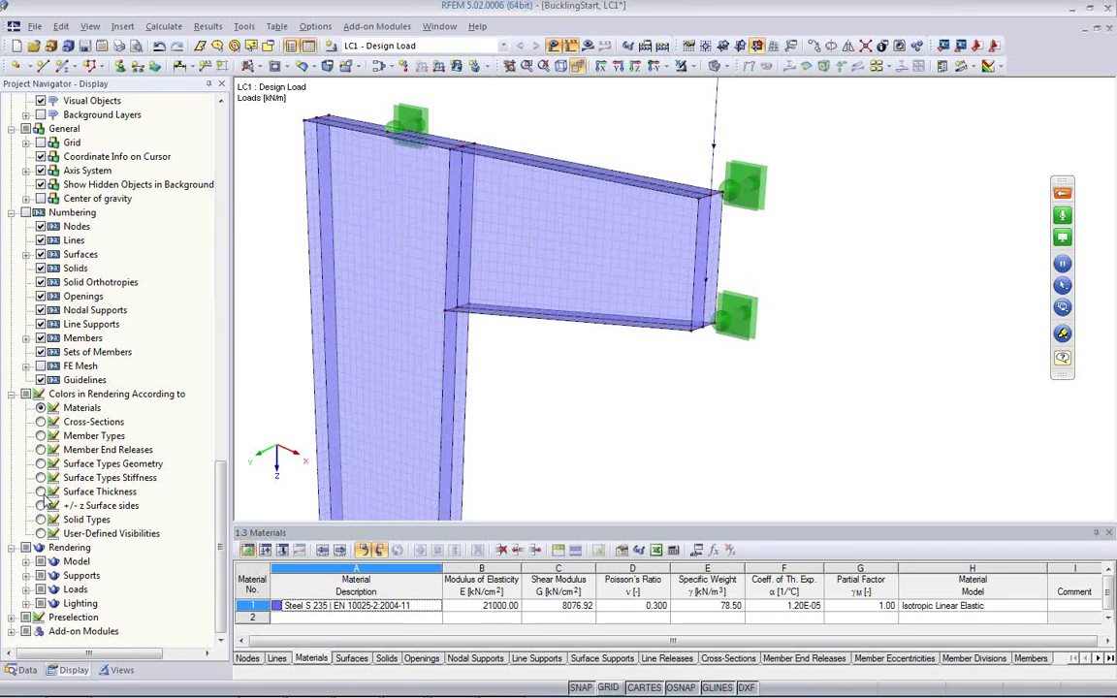
pyautogui.click(42, 491)
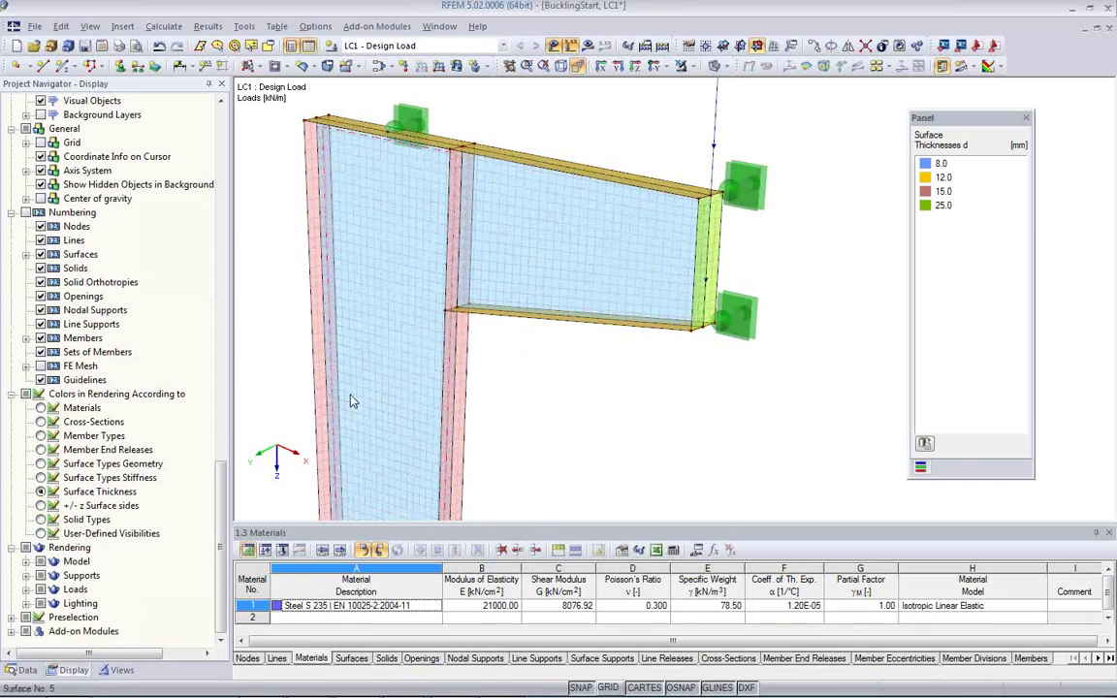
# - Colour surfaces by +/- z sides, inspect both sides and surface 16's axes, then restore thickness colouring
pyautogui.click(41, 505)
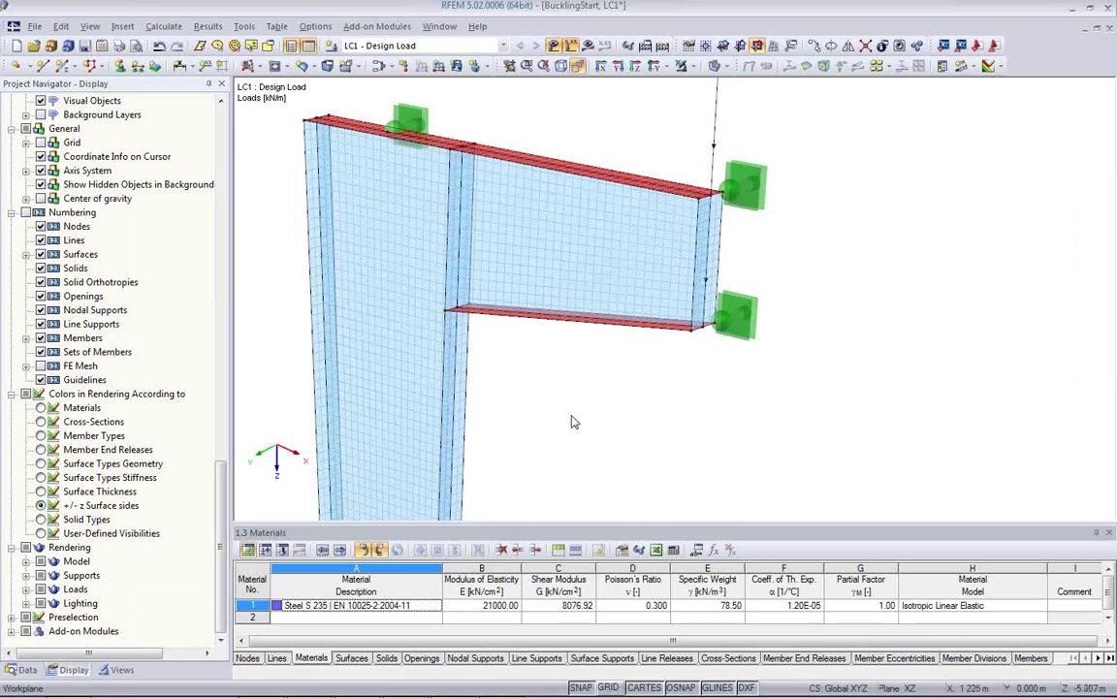
pyautogui.keyDown('ctrl'); pyautogui.moveTo(575, 418); pyautogui.dragTo(514, 301, button='middle'); pyautogui.keyUp('ctrl')
pyautogui.click(515, 189)
pyautogui.keyDown('ctrl'); pyautogui.moveTo(515, 189); pyautogui.dragTo(514, 339, button='middle'); pyautogui.keyUp('ctrl')
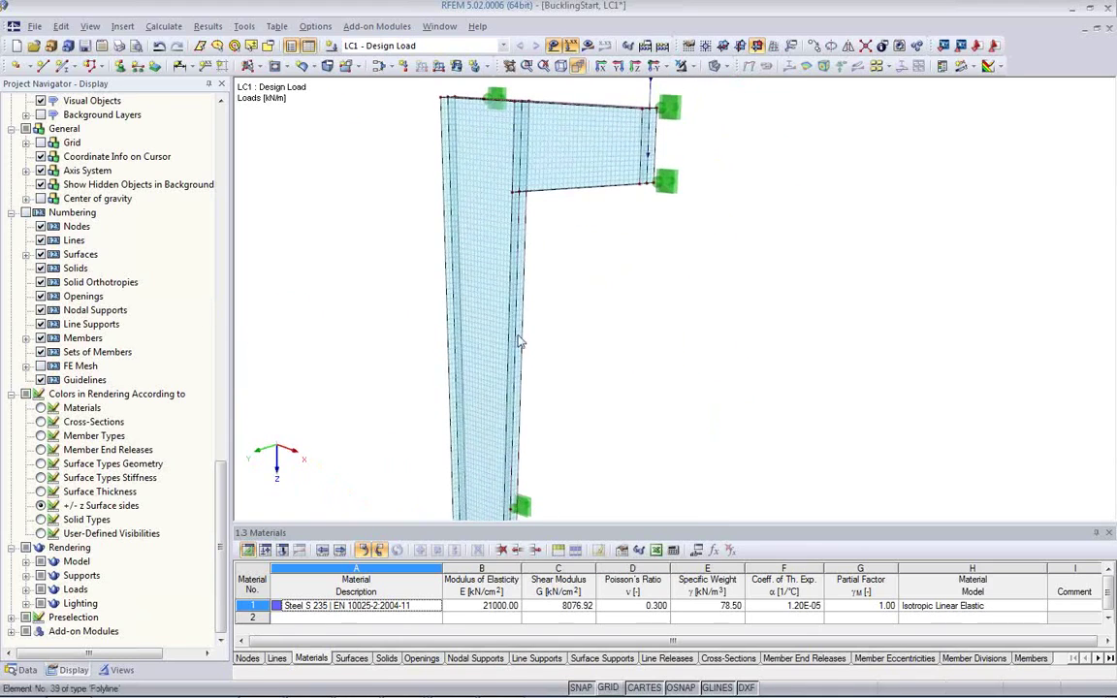
pyautogui.keyDown('ctrl'); pyautogui.moveTo(776, 329); pyautogui.dragTo(690, 304, button='middle'); pyautogui.keyUp('ctrl')
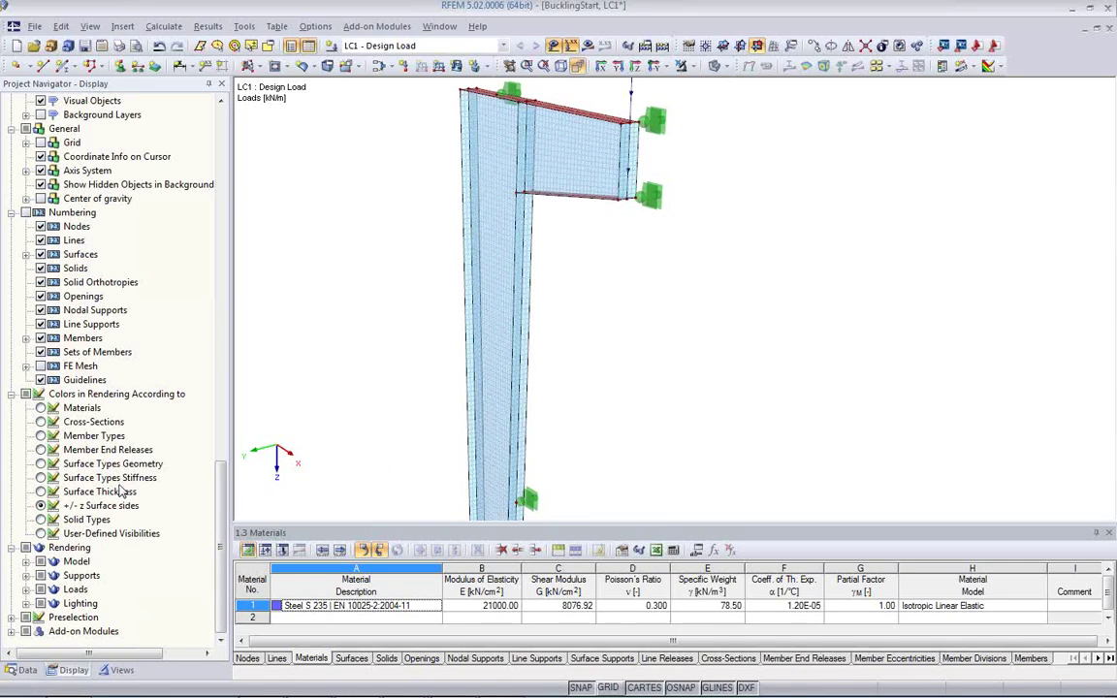
pyautogui.click(40, 491)
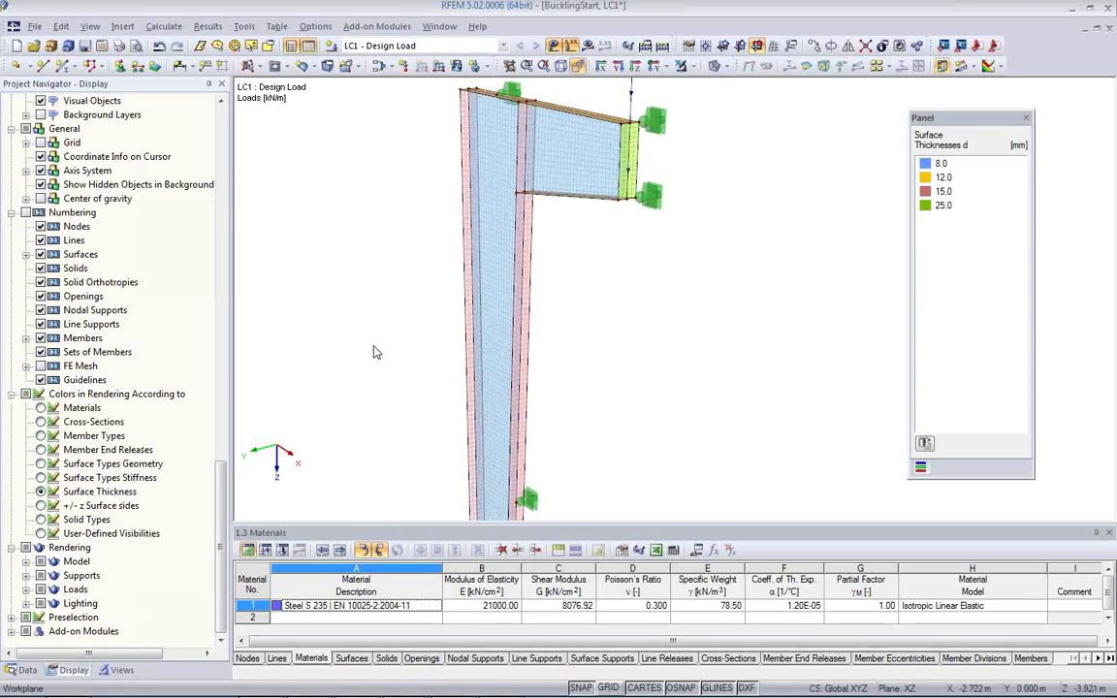
pyautogui.keyDown('ctrl'); pyautogui.moveTo(583, 383); pyautogui.dragTo(609, 362, button='middle'); pyautogui.keyUp('ctrl')
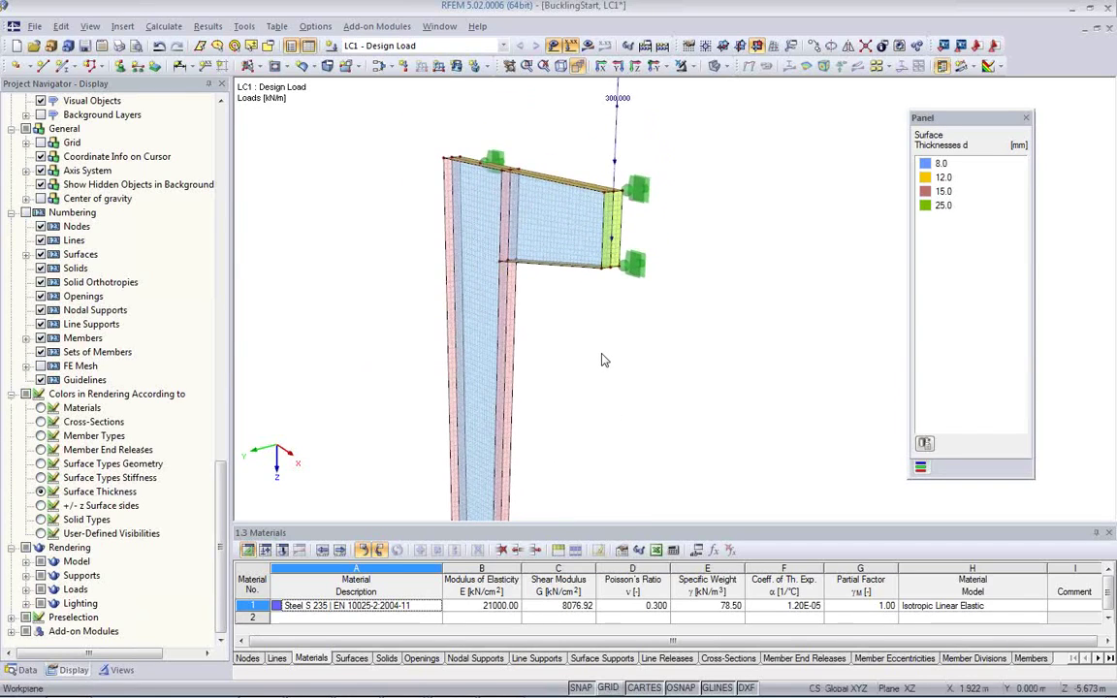
# - Calculate LC1 Design Load and display its global deformations u (max 53.8 mm)
pyautogui.click(588, 47)
pyautogui.click(532, 386)
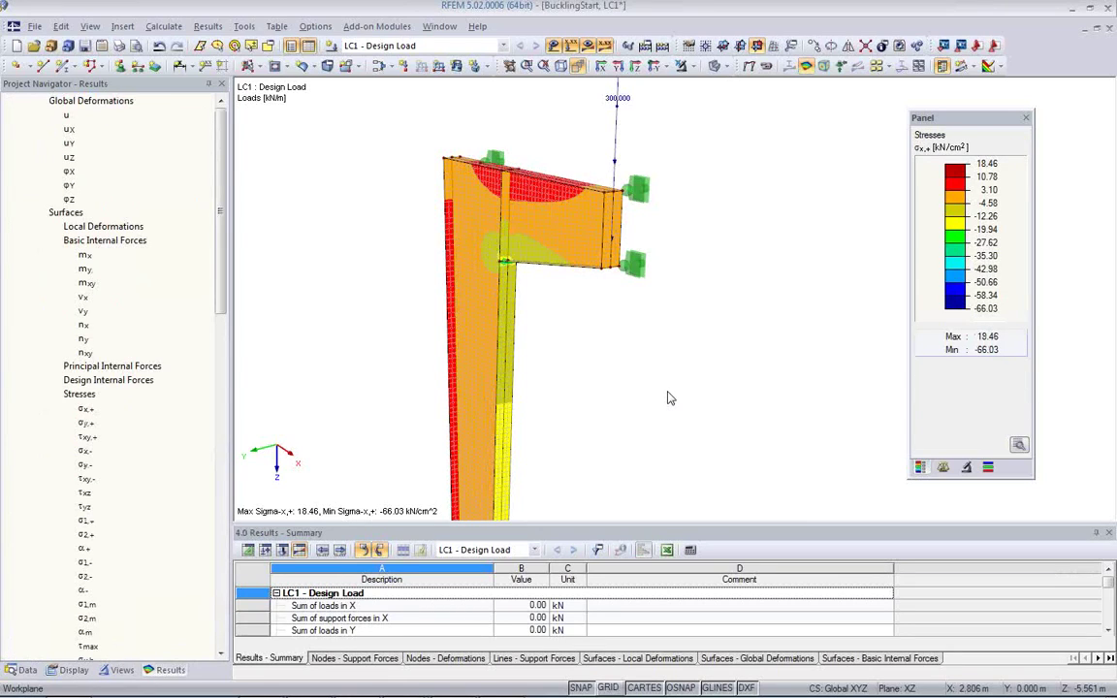
pyautogui.keyDown('ctrl'); pyautogui.moveTo(599, 300); pyautogui.dragTo(655, 332, button='middle'); pyautogui.keyUp('ctrl')
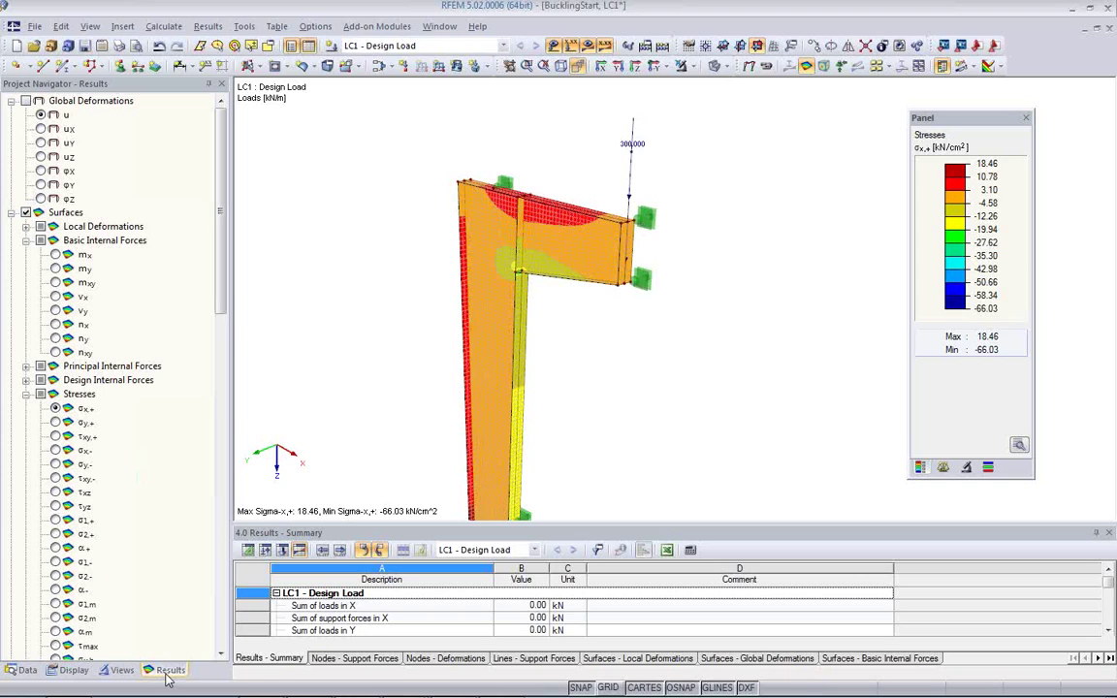
pyautogui.click(26, 102)
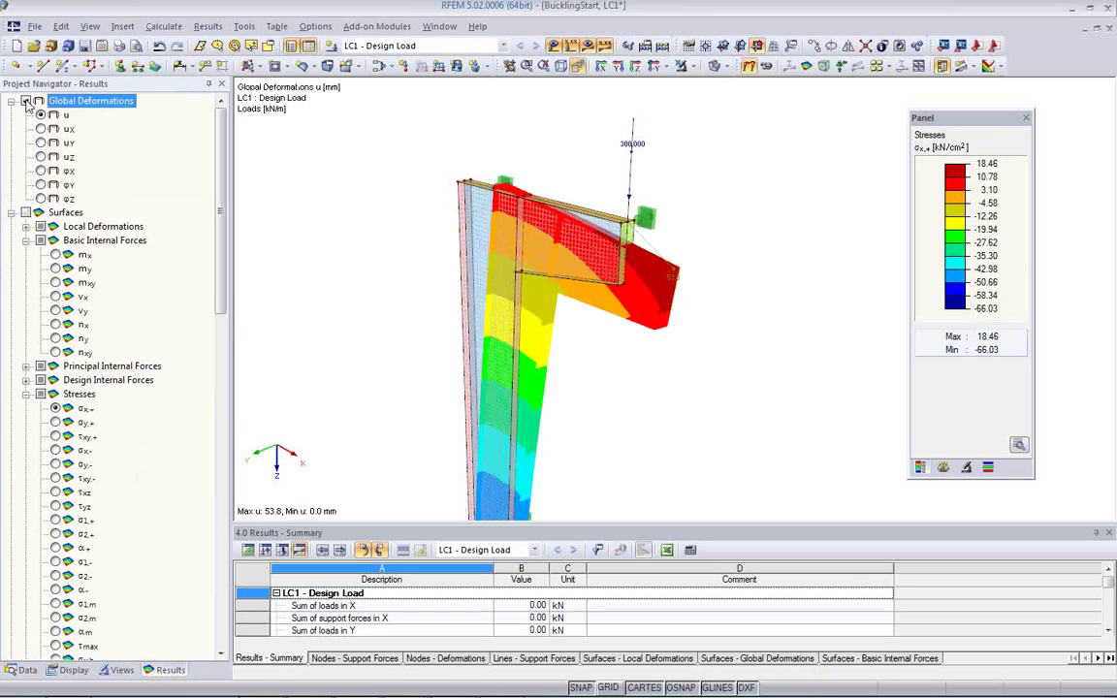
# - Hide loads, view the deformed wall from the side and obliquely, and show the uY component
pyautogui.press('F5')
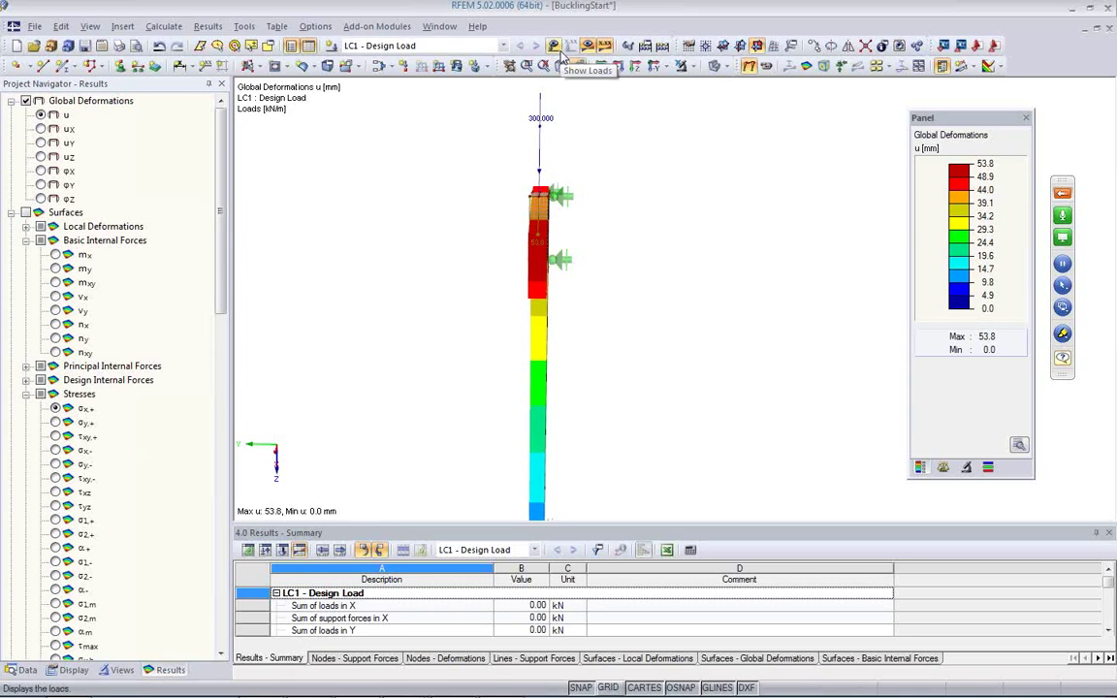
pyautogui.keyDown('ctrl'); pyautogui.moveTo(584, 232); pyautogui.dragTo(668, 220, button='middle'); pyautogui.keyUp('ctrl')
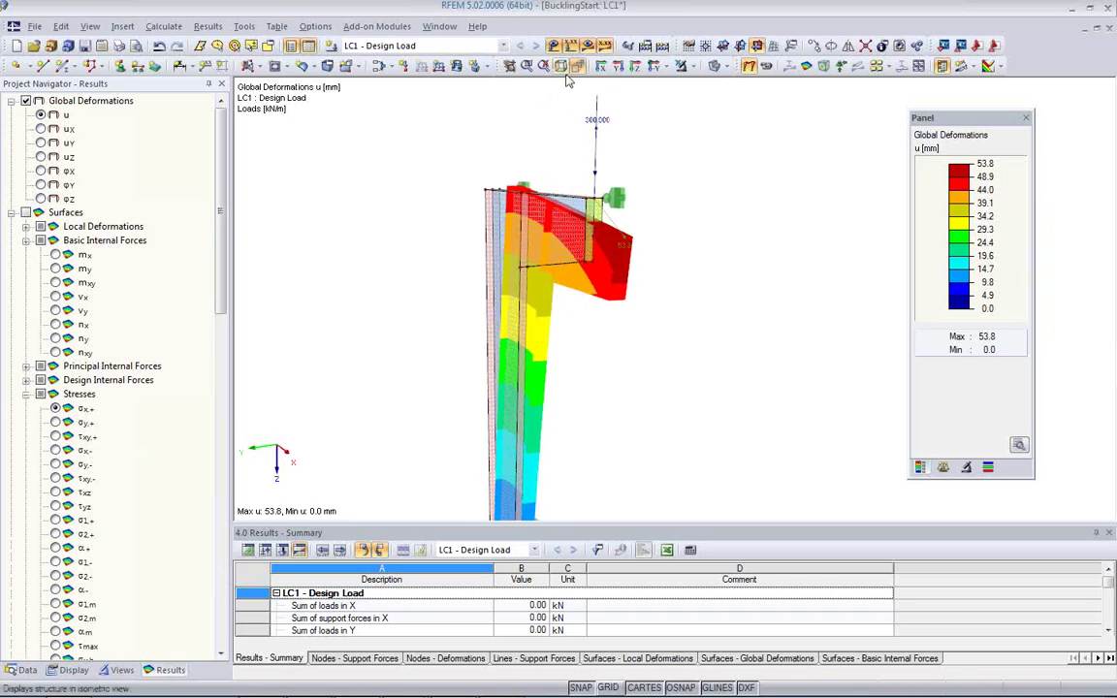
pyautogui.click(554, 47)
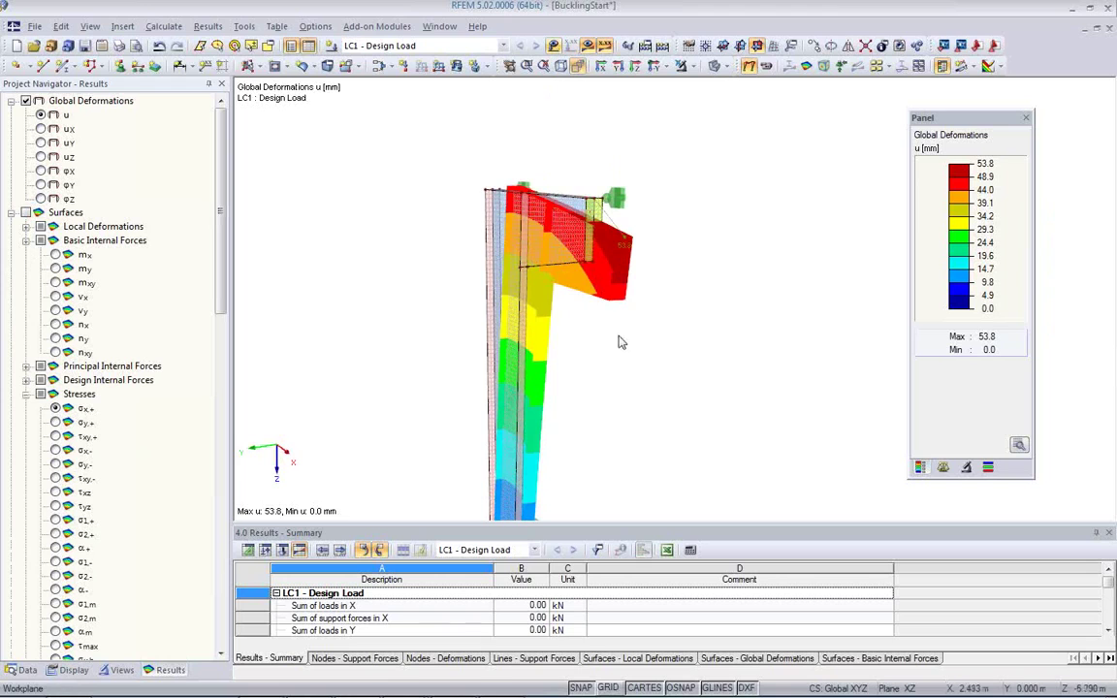
pyautogui.keyDown('ctrl'); pyautogui.moveTo(631, 367); pyautogui.dragTo(87, 221, button='middle'); pyautogui.keyUp('ctrl')
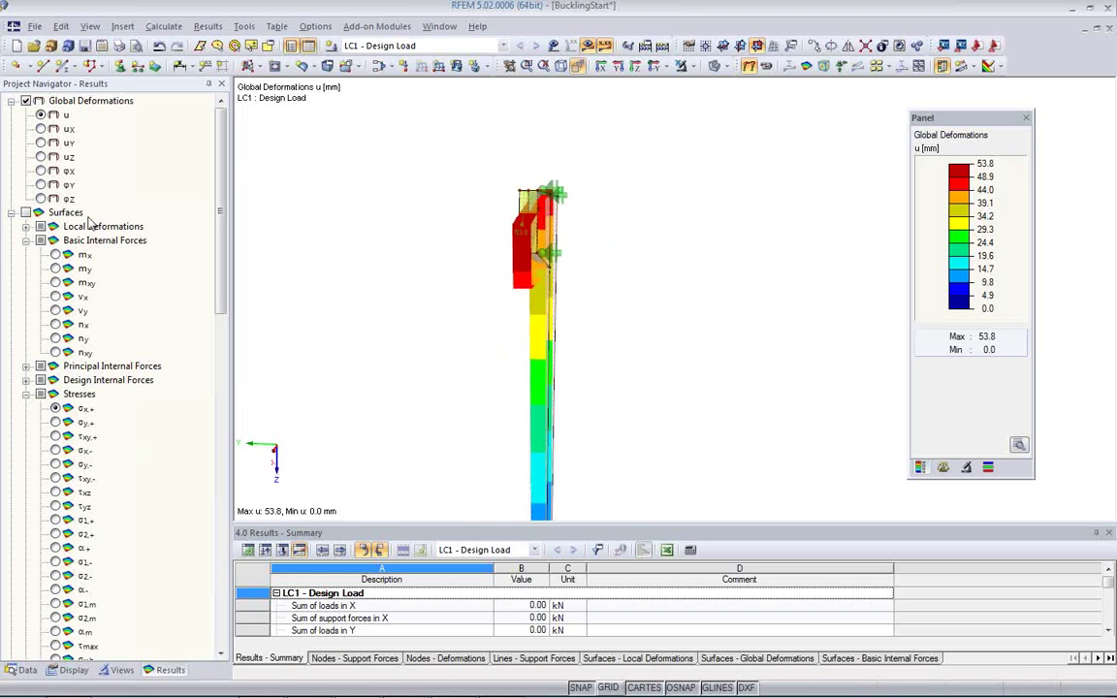
pyautogui.click(41, 143)
# - Compare uX and total deformation u from new angles, then switch to surface moments mx
pyautogui.keyDown('ctrl'); pyautogui.moveTo(393, 280); pyautogui.dragTo(451, 292, button='middle'); pyautogui.keyUp('ctrl')
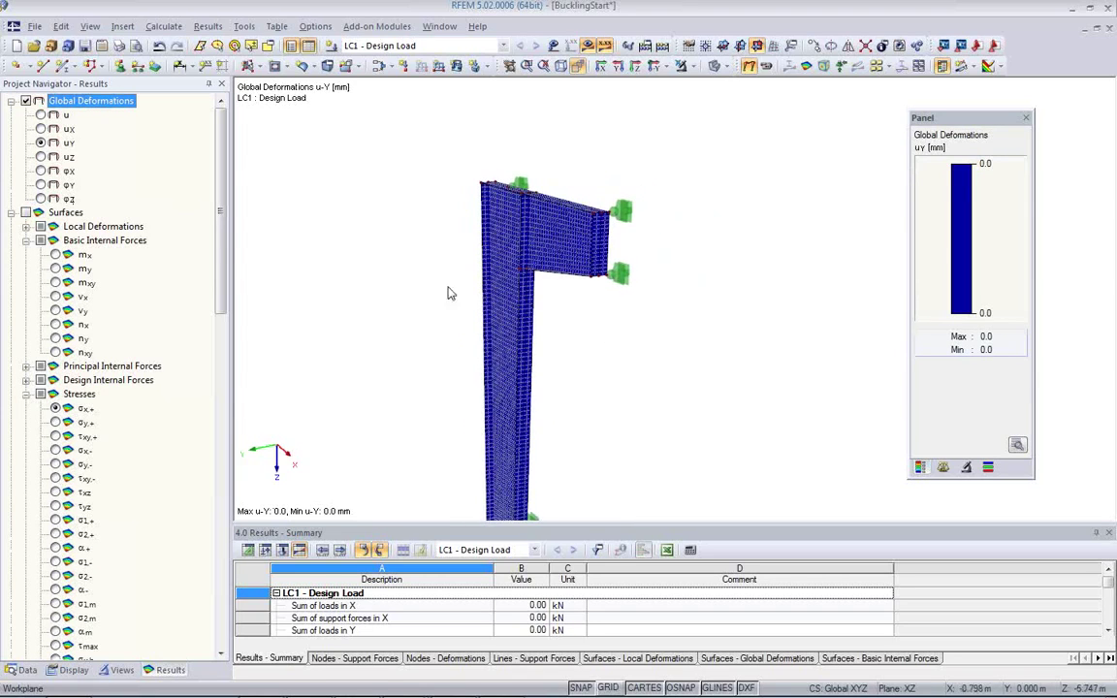
pyautogui.click(41, 129)
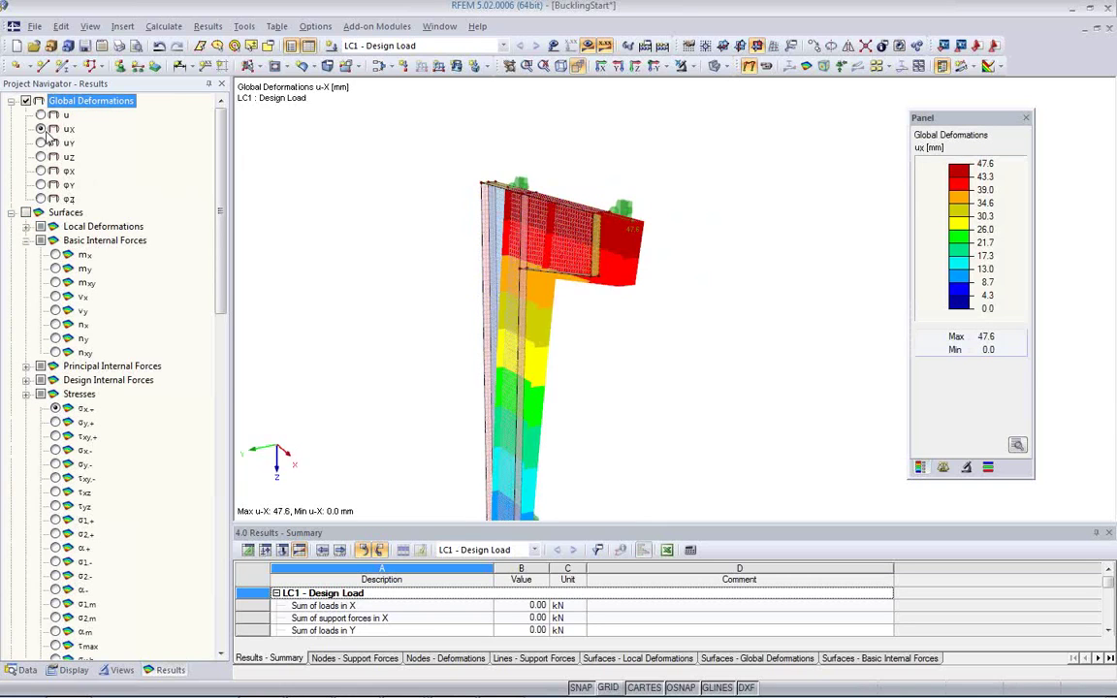
pyautogui.keyDown('ctrl'); pyautogui.moveTo(549, 336); pyautogui.dragTo(475, 266, button='middle'); pyautogui.keyUp('ctrl')
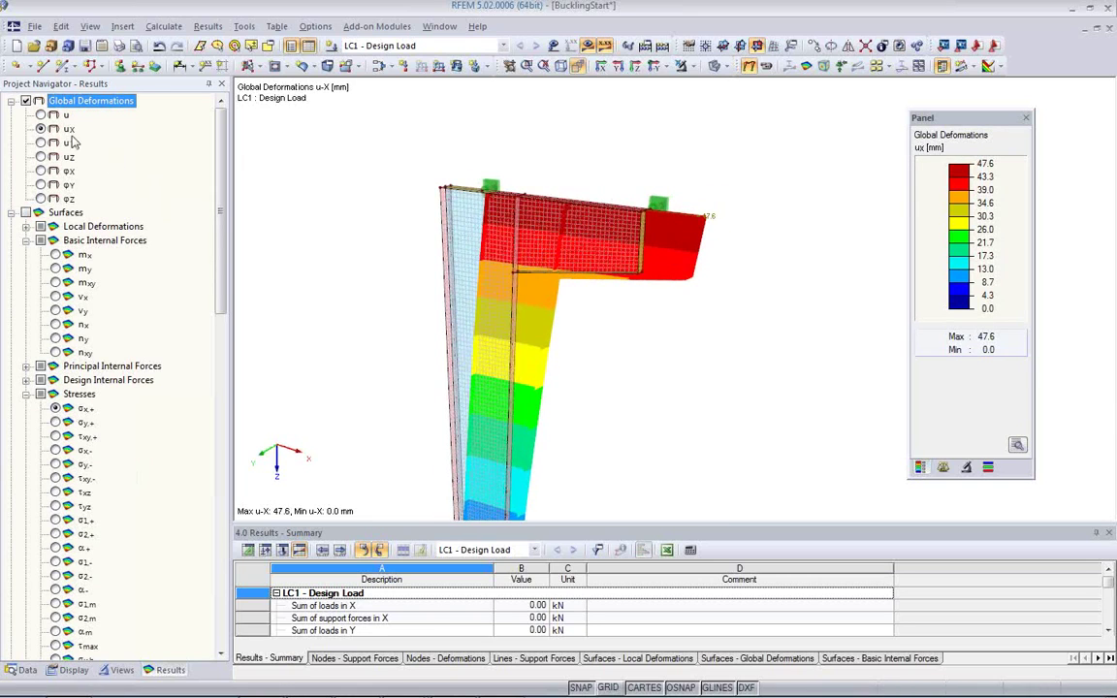
pyautogui.click(41, 114)
pyautogui.keyDown('ctrl'); pyautogui.moveTo(537, 375); pyautogui.dragTo(431, 322, button='middle'); pyautogui.keyUp('ctrl')
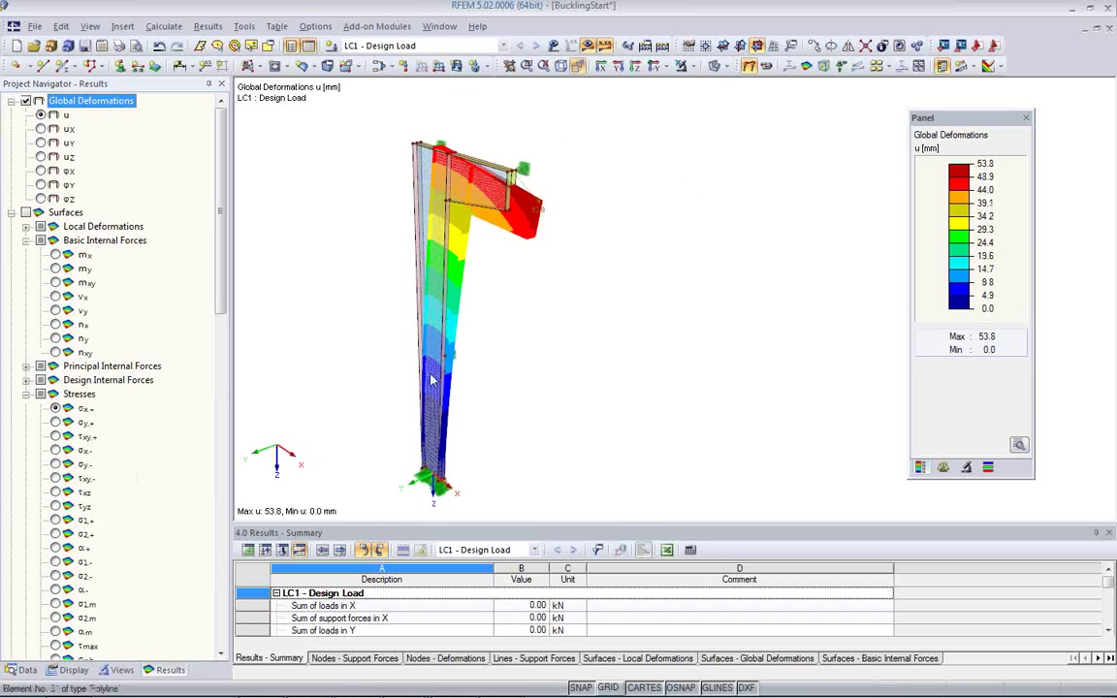
pyautogui.click(56, 254)
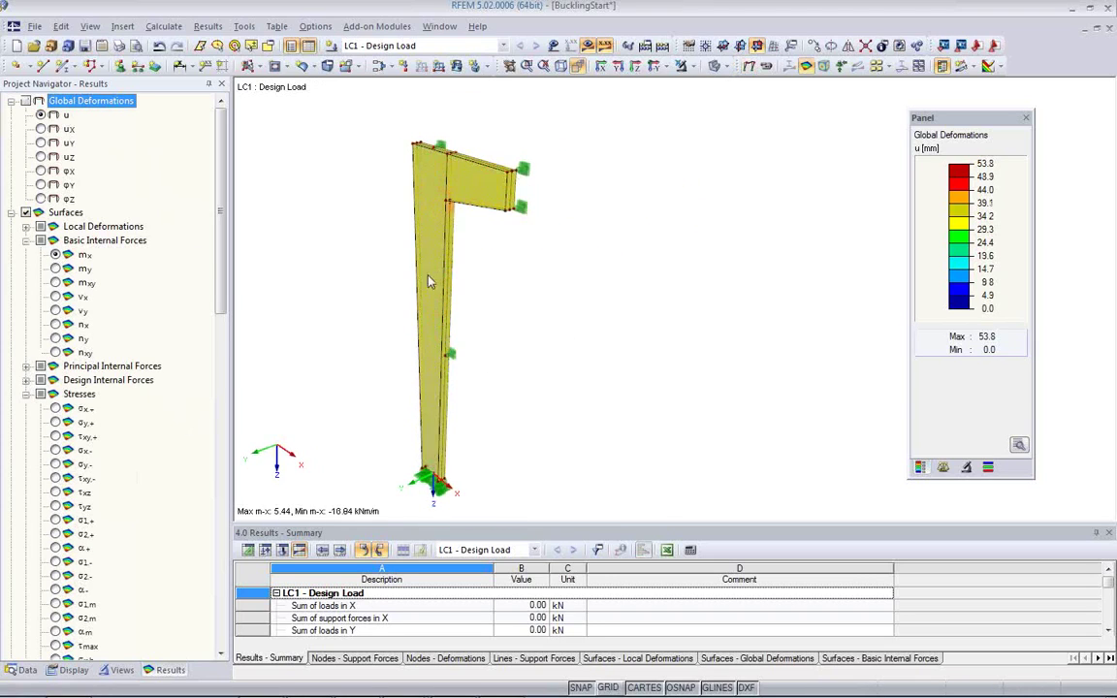
# - Show the surface moments my from a front-like view
pyautogui.scroll(3, 506, 279)
pyautogui.keyDown('ctrl'); pyautogui.moveTo(529, 291); pyautogui.dragTo(499, 294, button='middle'); pyautogui.keyUp('ctrl')
pyautogui.click(56, 268)
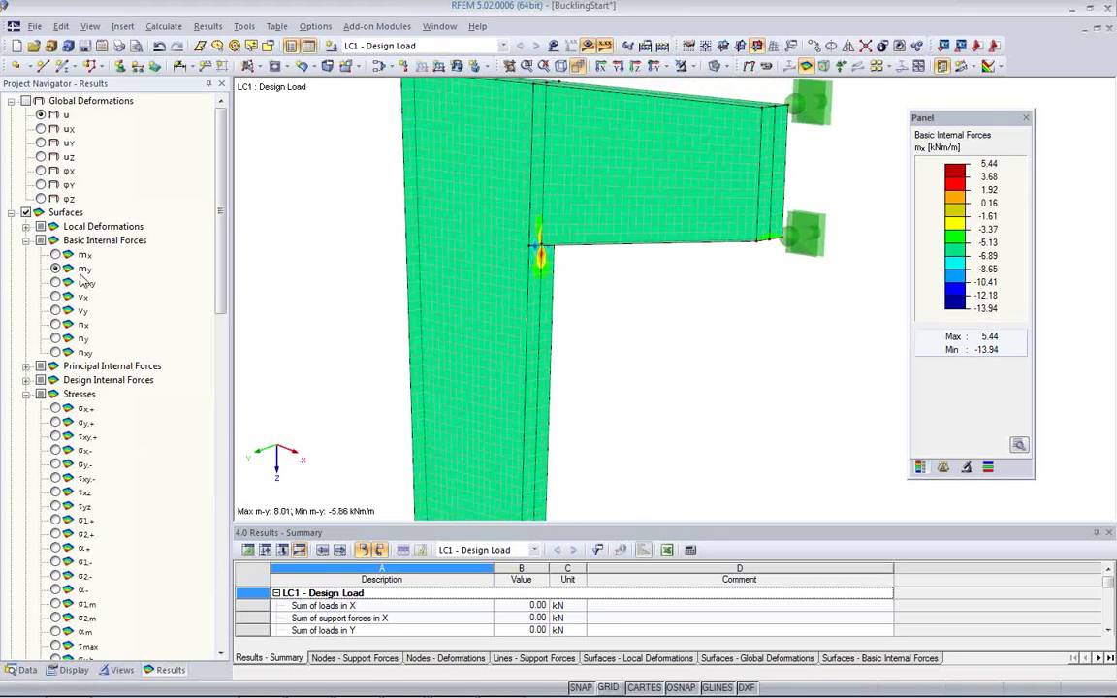
# - Show the membrane forces nx and inspect them around the wall and corner
pyautogui.click(56, 324)
pyautogui.keyDown('ctrl'); pyautogui.moveTo(616, 305); pyautogui.dragTo(528, 469, button='middle'); pyautogui.keyUp('ctrl')
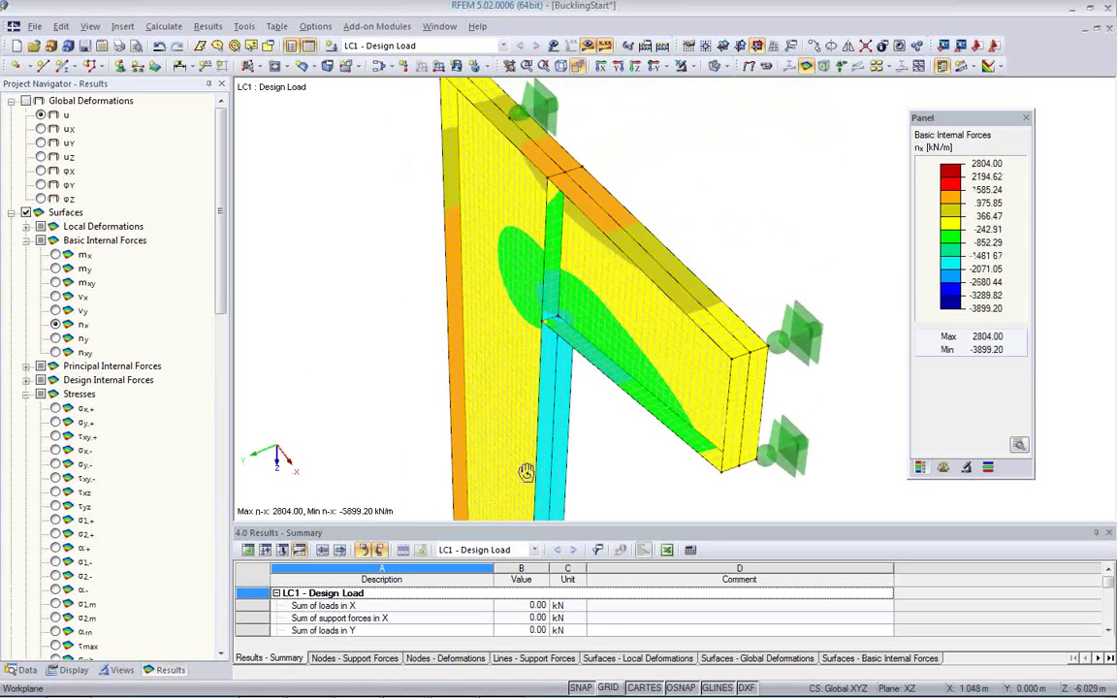
pyautogui.keyDown('ctrl'); pyautogui.moveTo(664, 338); pyautogui.dragTo(684, 325, button='middle'); pyautogui.keyUp('ctrl')
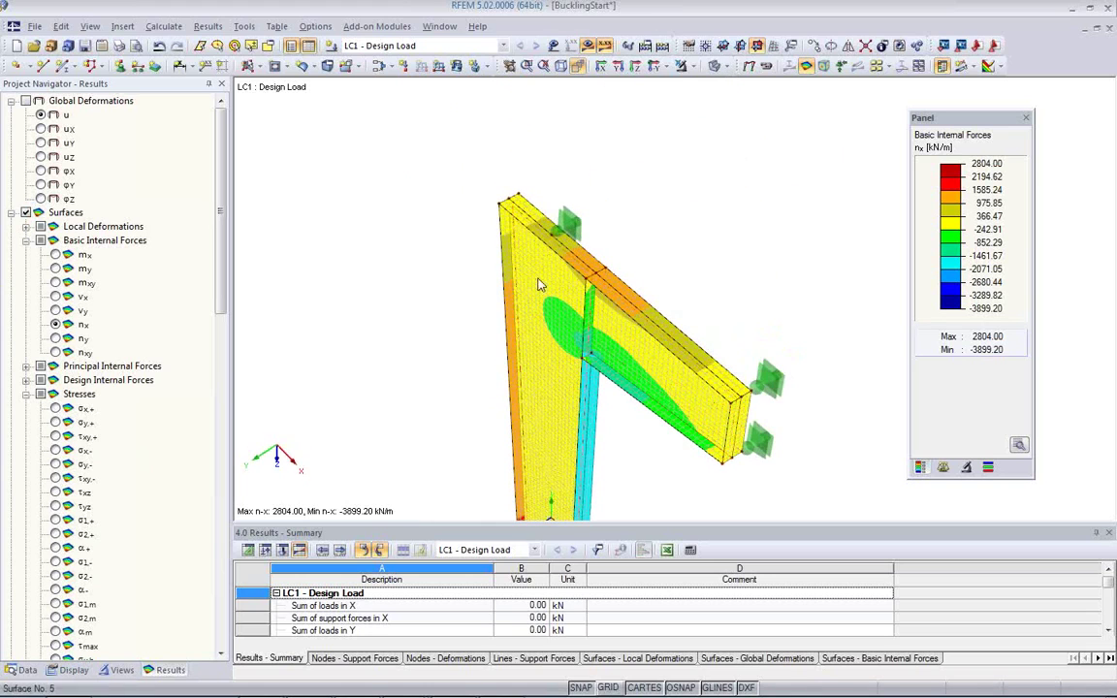
pyautogui.keyDown('ctrl'); pyautogui.moveTo(669, 407); pyautogui.dragTo(730, 257, button='middle'); pyautogui.keyUp('ctrl')
pyautogui.keyDown('ctrl'); pyautogui.moveTo(648, 392); pyautogui.dragTo(563, 360, button='middle'); pyautogui.keyUp('ctrl')
pyautogui.keyDown('ctrl'); pyautogui.moveTo(621, 255); pyautogui.dragTo(572, 286, button='middle'); pyautogui.keyUp('ctrl')
pyautogui.scroll(3, 558, 281)
pyautogui.scroll(2, 559, 282)
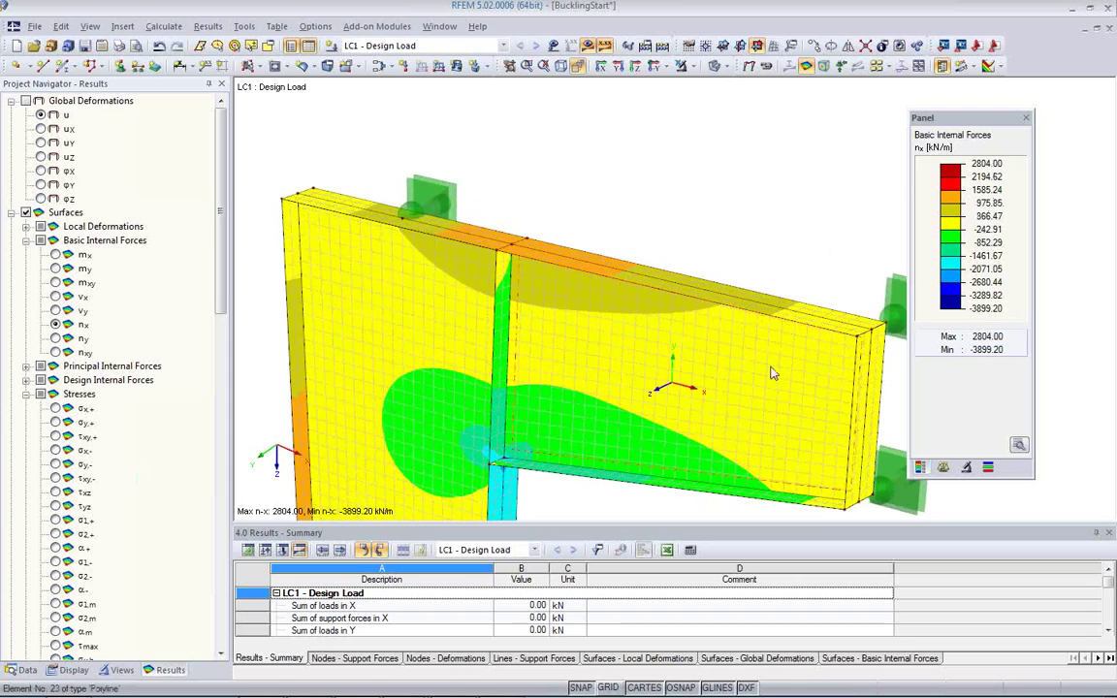
pyautogui.moveTo(596, 335); pyautogui.dragTo(577, 248, button='middle')
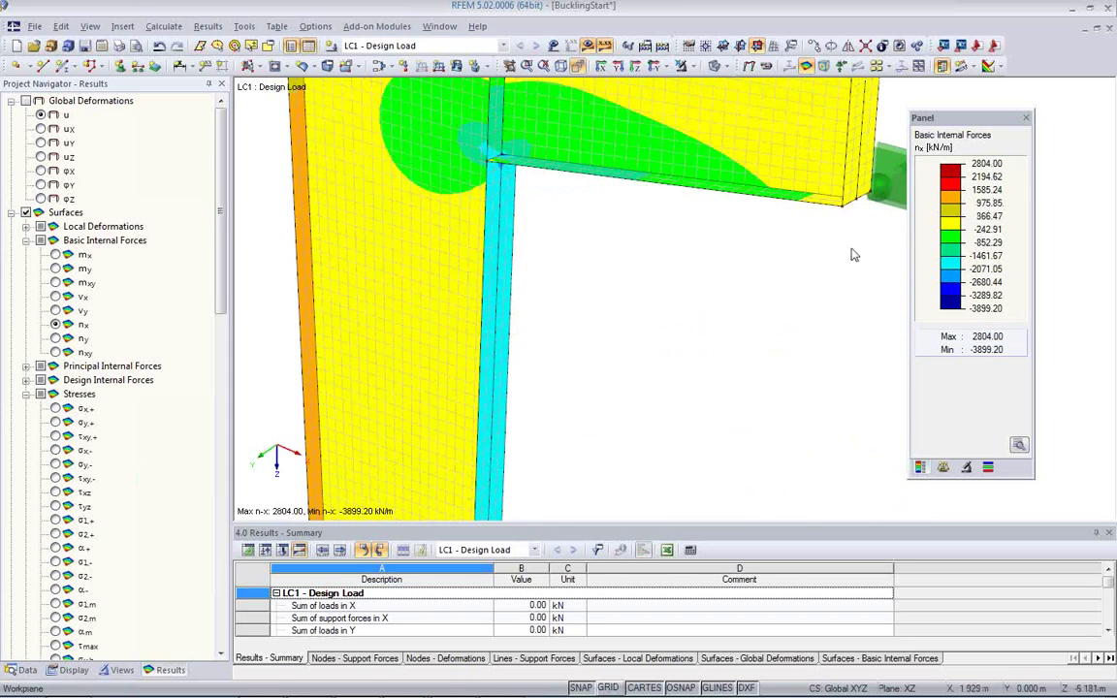
pyautogui.scroll(-3, 462, 334)
pyautogui.moveTo(519, 429); pyautogui.dragTo(550, 321, button='middle')
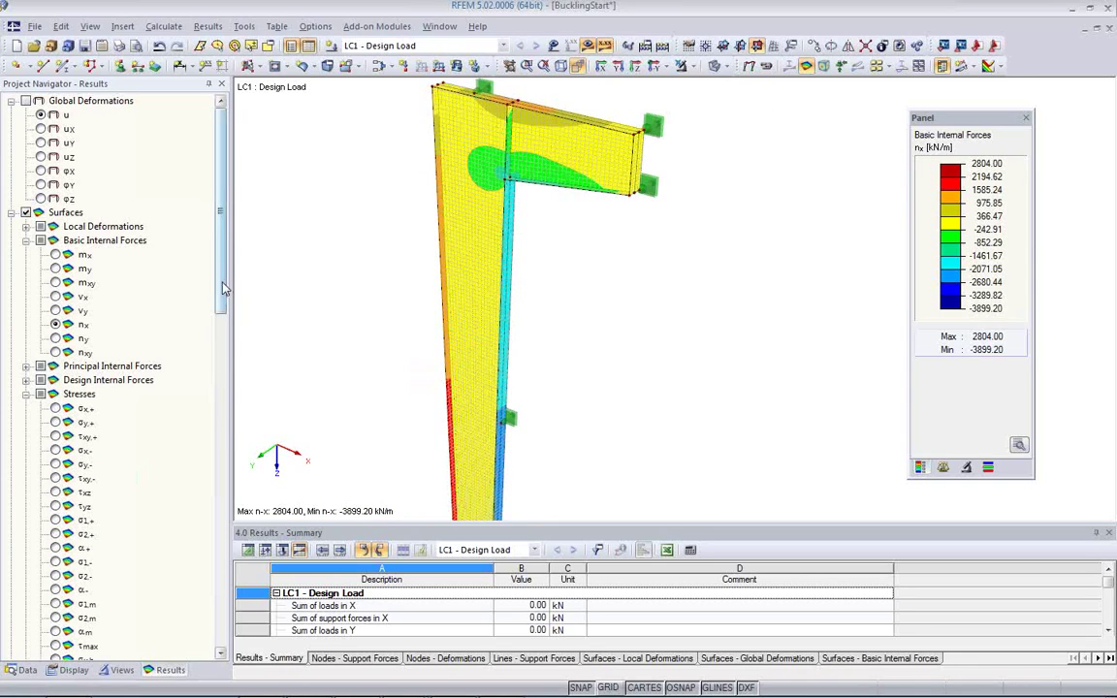
pyautogui.scroll(-4, 60, 184)
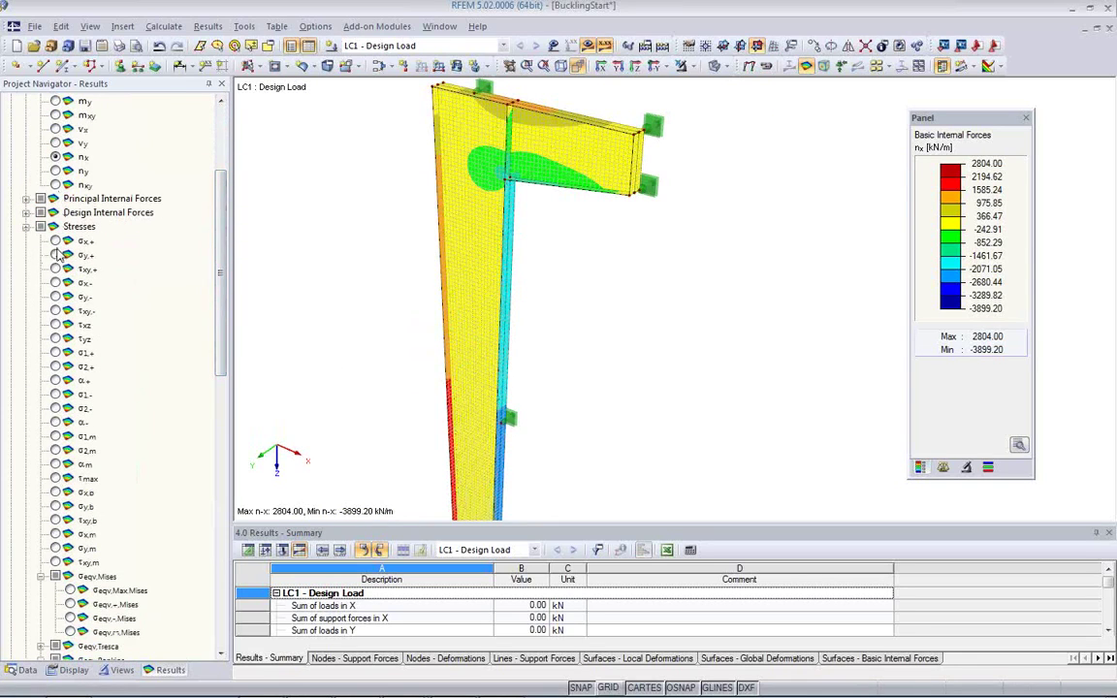
# - Compare σx,+ against other stress components on the surfaces from different angles
pyautogui.click(55, 240)
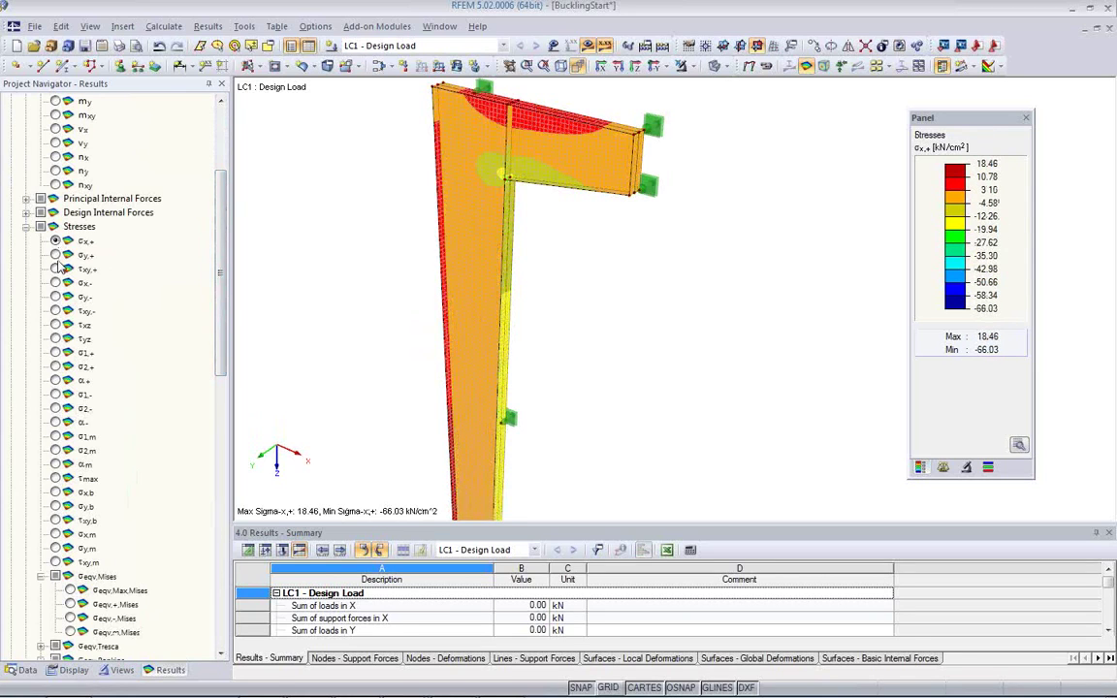
pyautogui.click(55, 254)
pyautogui.click(56, 241)
pyautogui.click(55, 297)
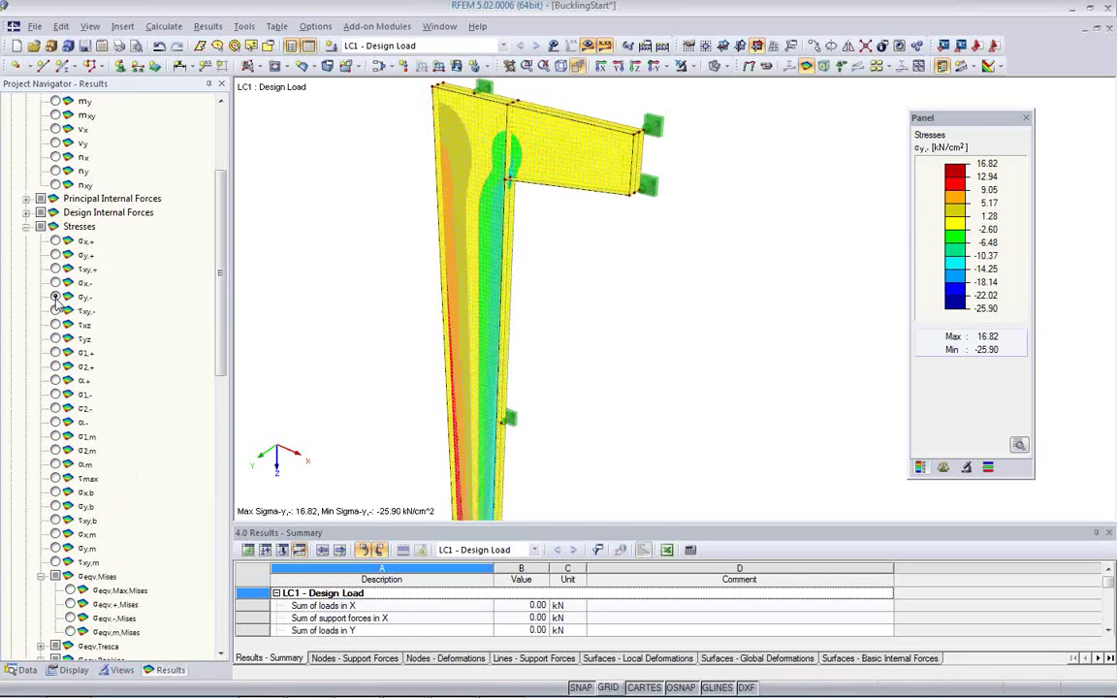
pyautogui.click(55, 240)
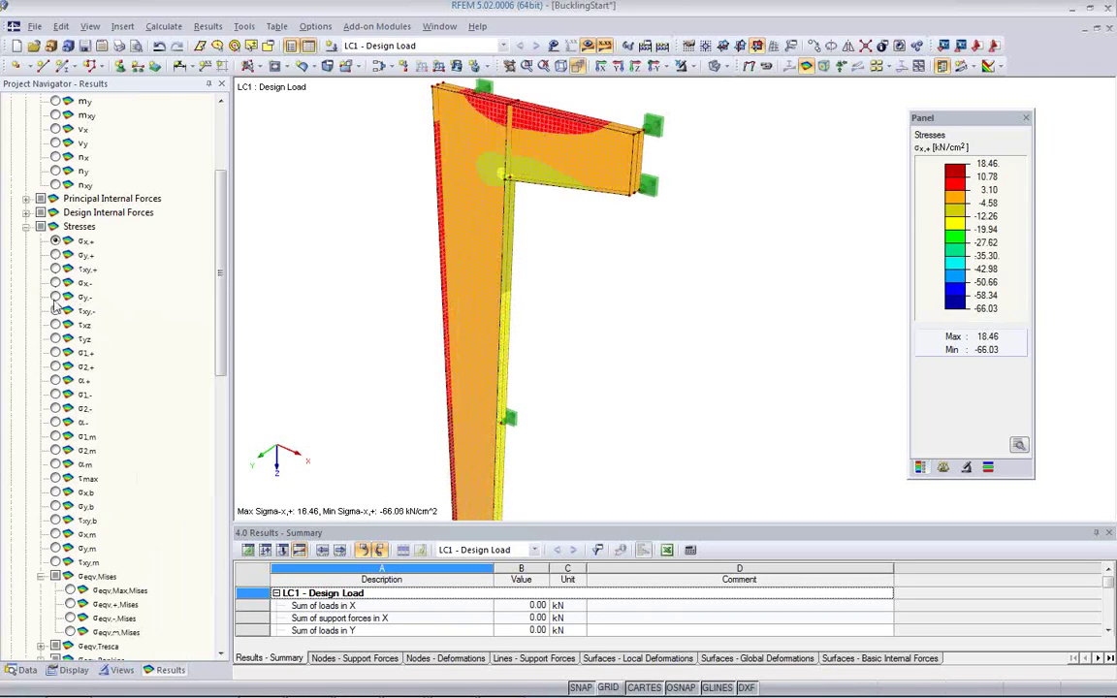
pyautogui.keyDown('ctrl'); pyautogui.moveTo(394, 327); pyautogui.dragTo(317, 252, button='middle'); pyautogui.keyUp('ctrl')
pyautogui.keyDown('ctrl'); pyautogui.moveTo(504, 272); pyautogui.dragTo(494, 244, button='middle'); pyautogui.keyUp('ctrl')
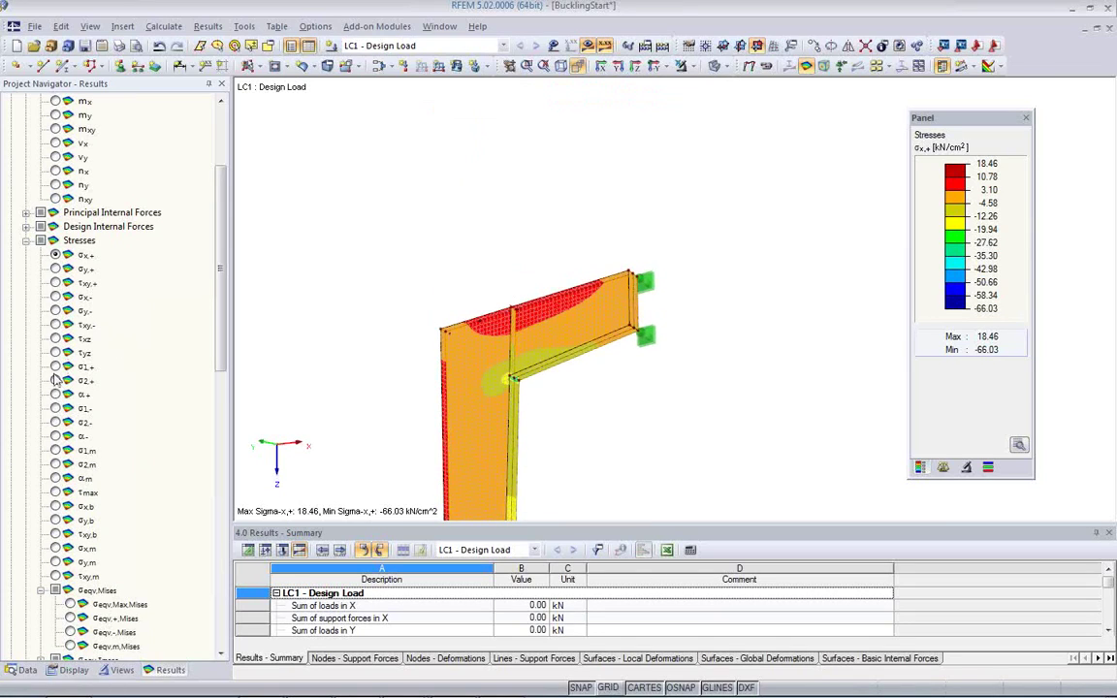
# - Show σy,- stresses (16.82 to −25.90 kN/cm²), then switch to maximum von Mises stresses
pyautogui.click(55, 311)
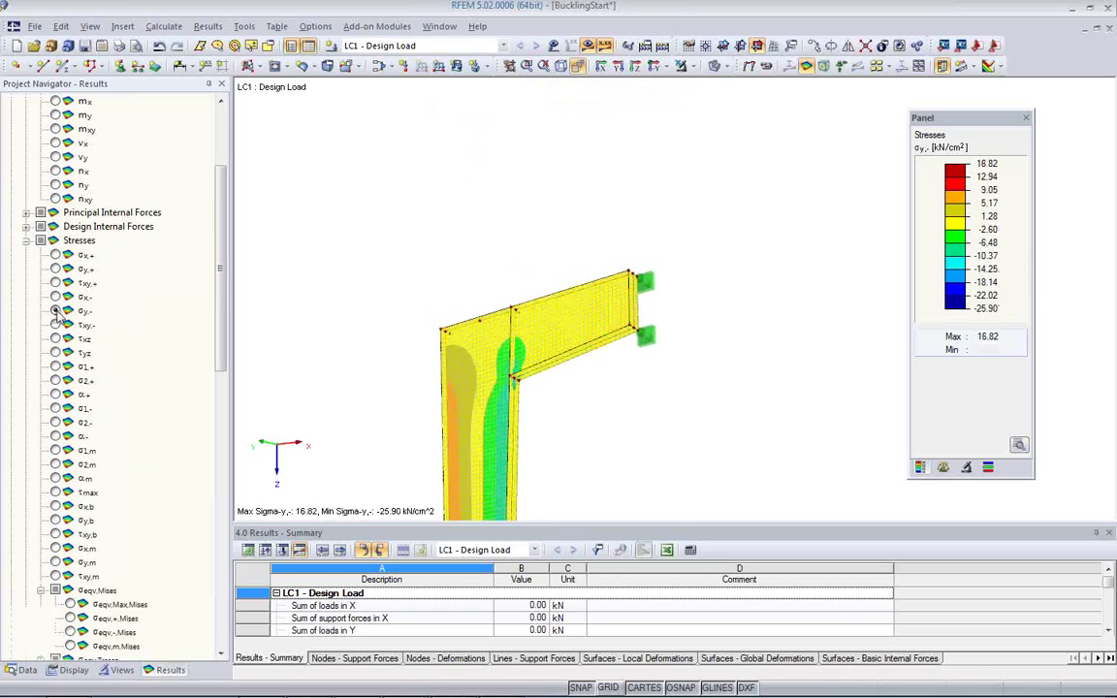
pyautogui.keyDown('ctrl'); pyautogui.moveTo(499, 455); pyautogui.dragTo(485, 407, button='middle'); pyautogui.keyUp('ctrl')
pyautogui.scroll(1, 29, 361)
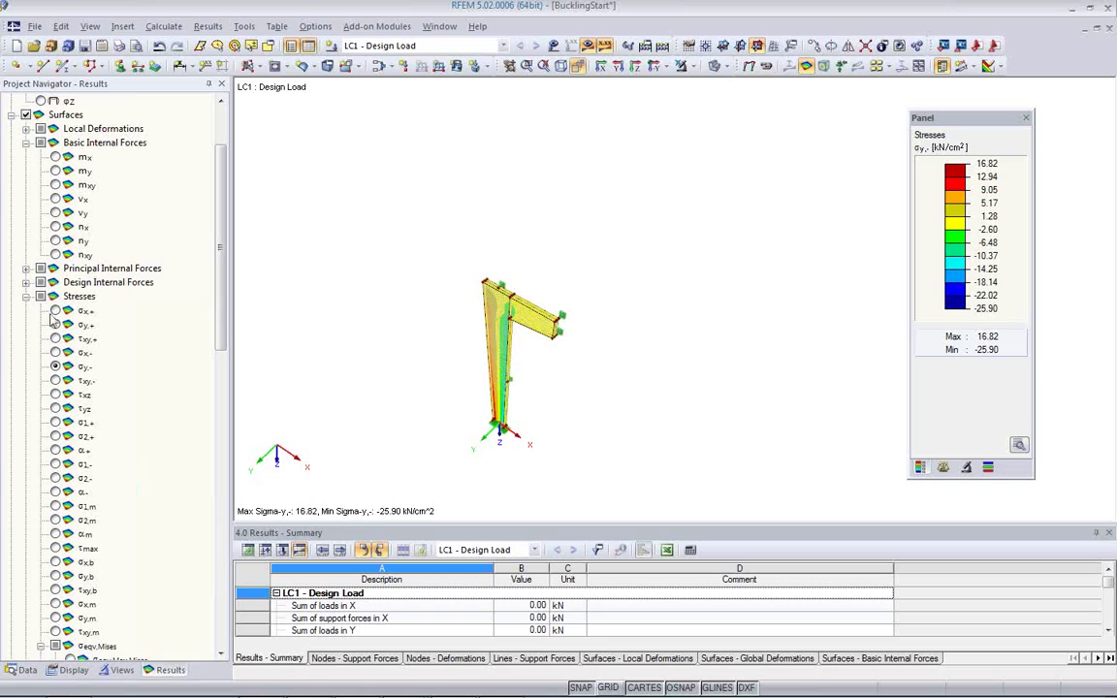
pyautogui.scroll(-4, 110, 468)
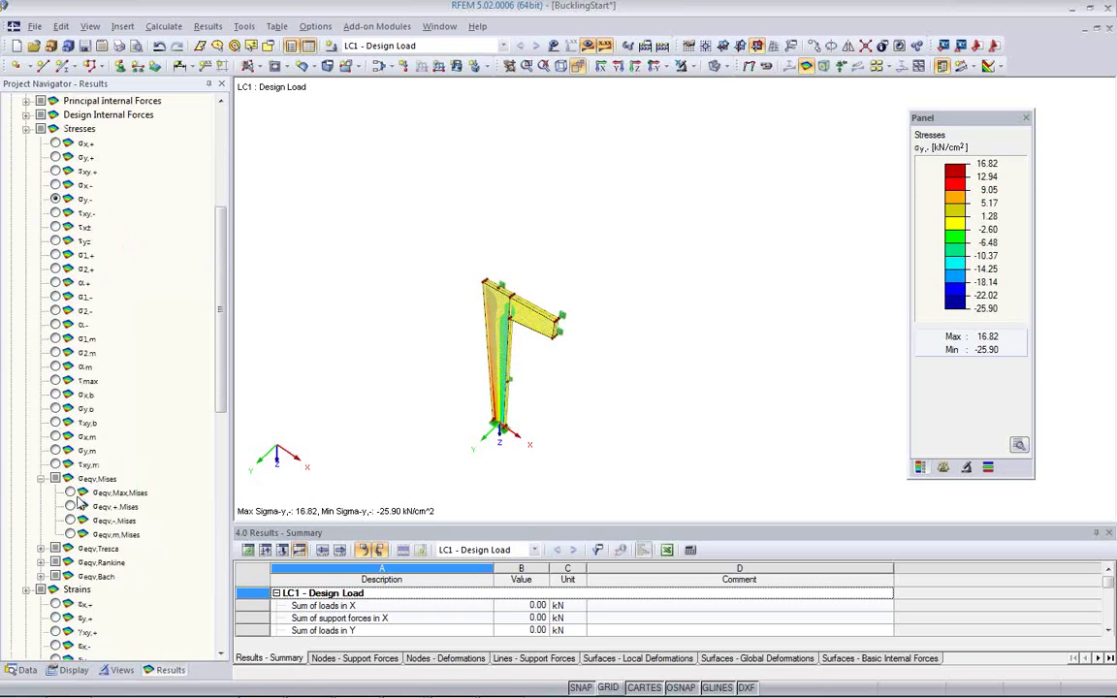
pyautogui.click(70, 493)
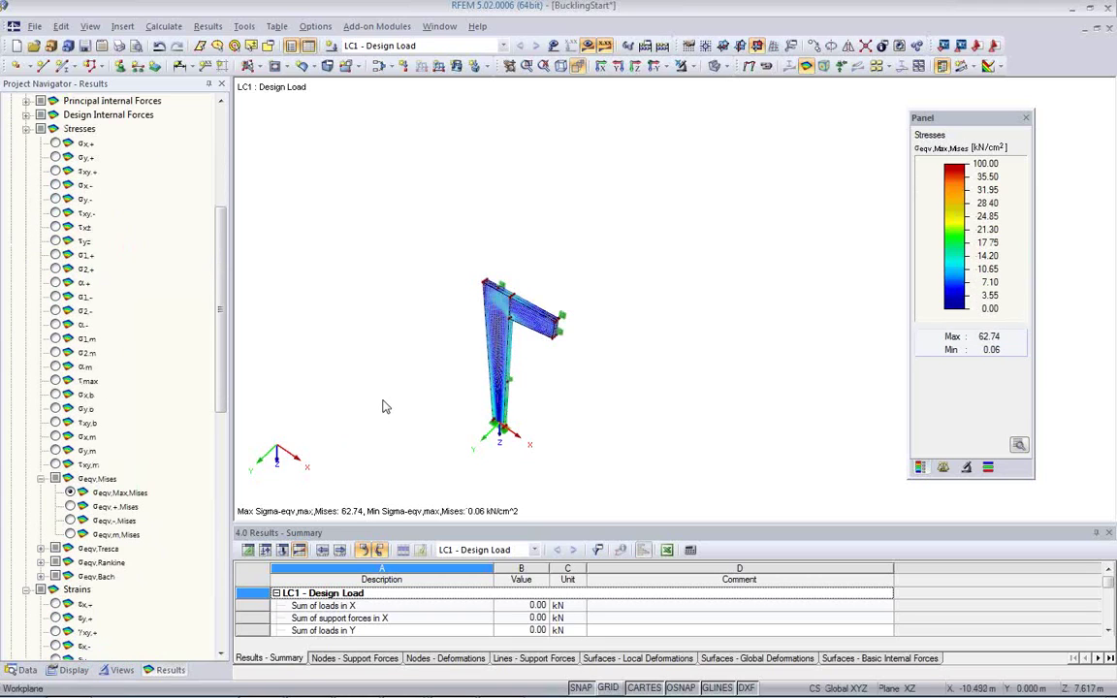
# - Rotate and zoom onto the inner corner where the 62.74 kN/cm² von Mises peak sits
pyautogui.moveTo(596, 270); pyautogui.dragTo(455, 287, button='middle')
pyautogui.scroll(5, 532, 181)
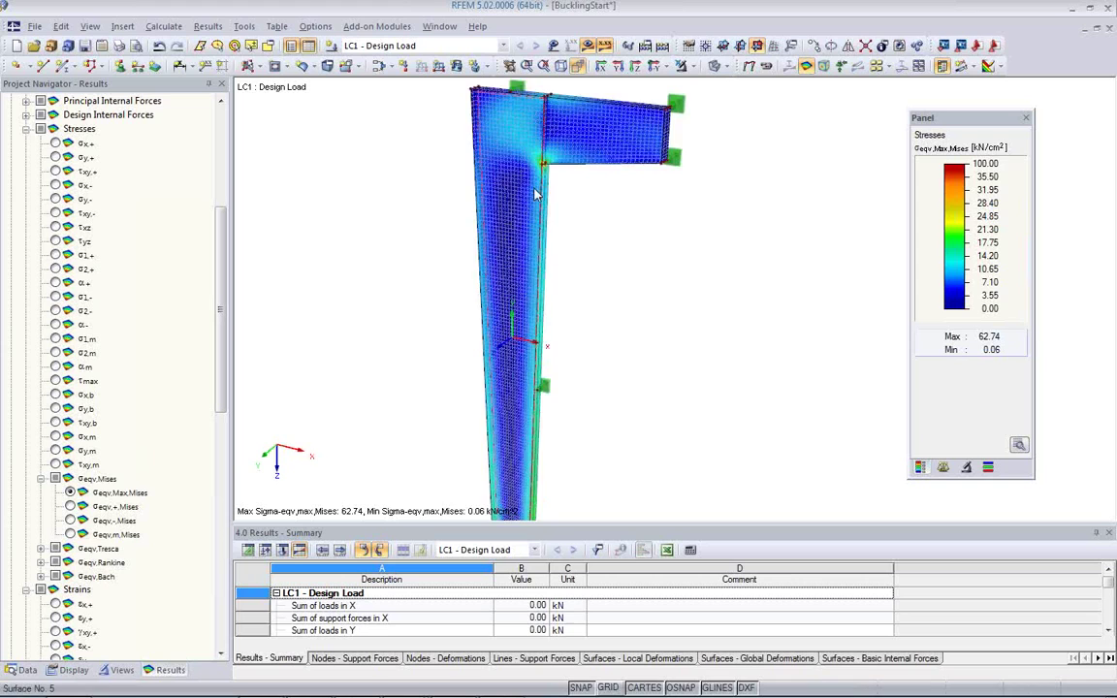
pyautogui.scroll(-3, 467, 262)
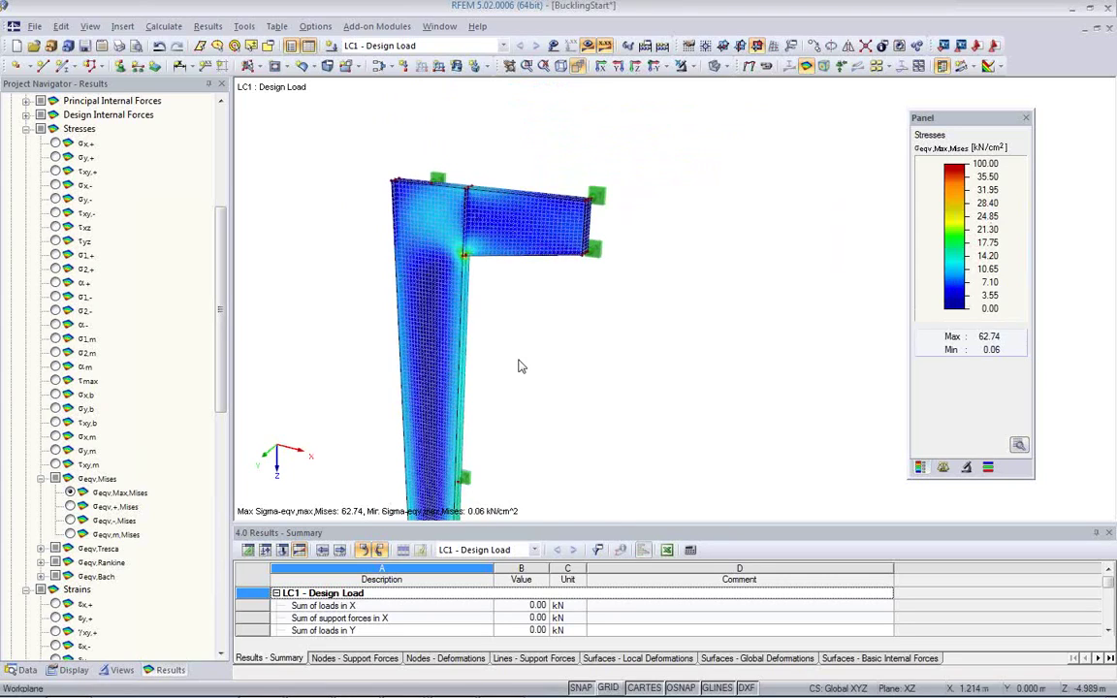
# - Open the RF-STEEL Surfaces module from Add-on Modules > Favorites in the Data tree
pyautogui.click(26, 670)
pyautogui.scroll(-5, 124, 456)
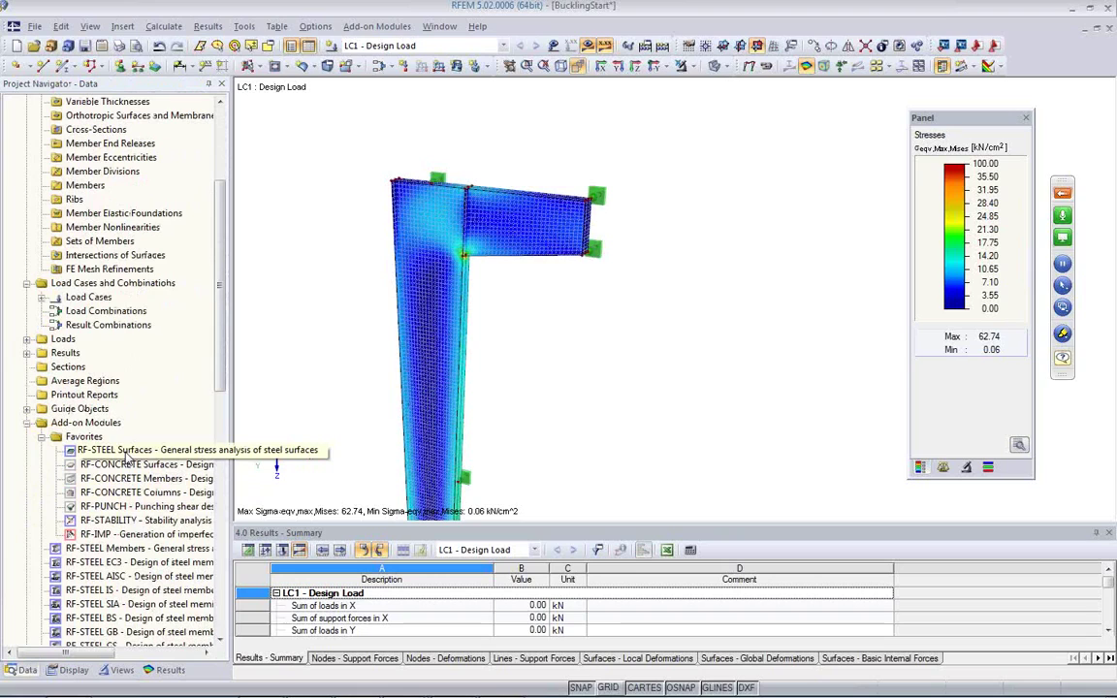
pyautogui.doubleClick(124, 452)
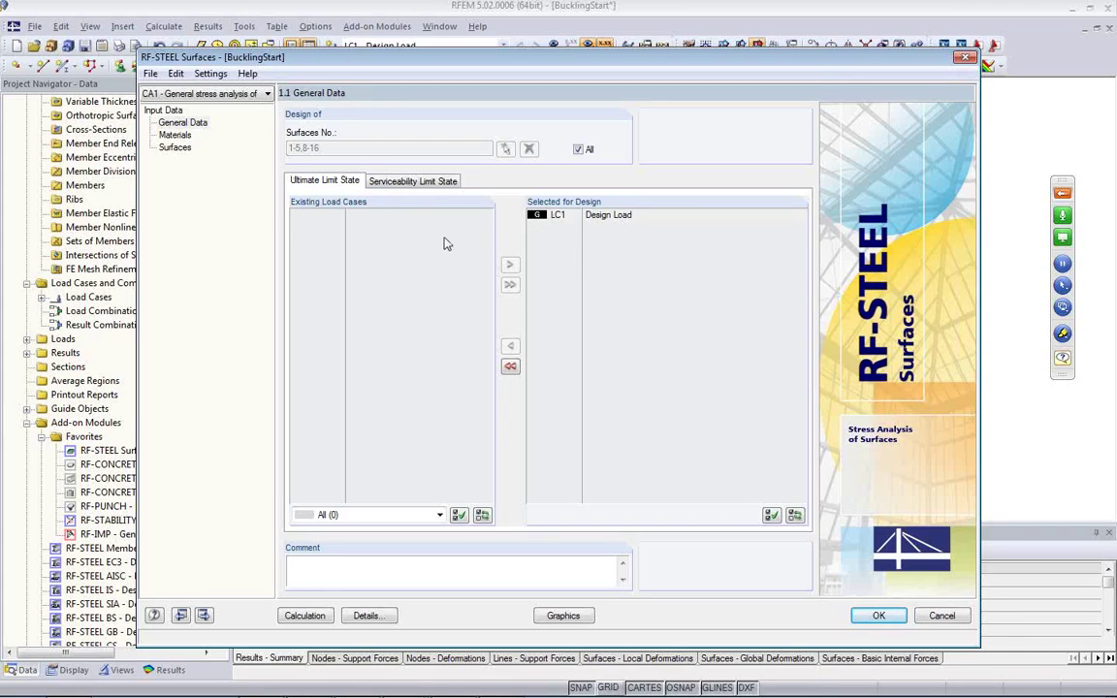
# - Review the serviceability and ultimate limit state load cases, then the Steel S 235 material data
pyautogui.click(431, 183)
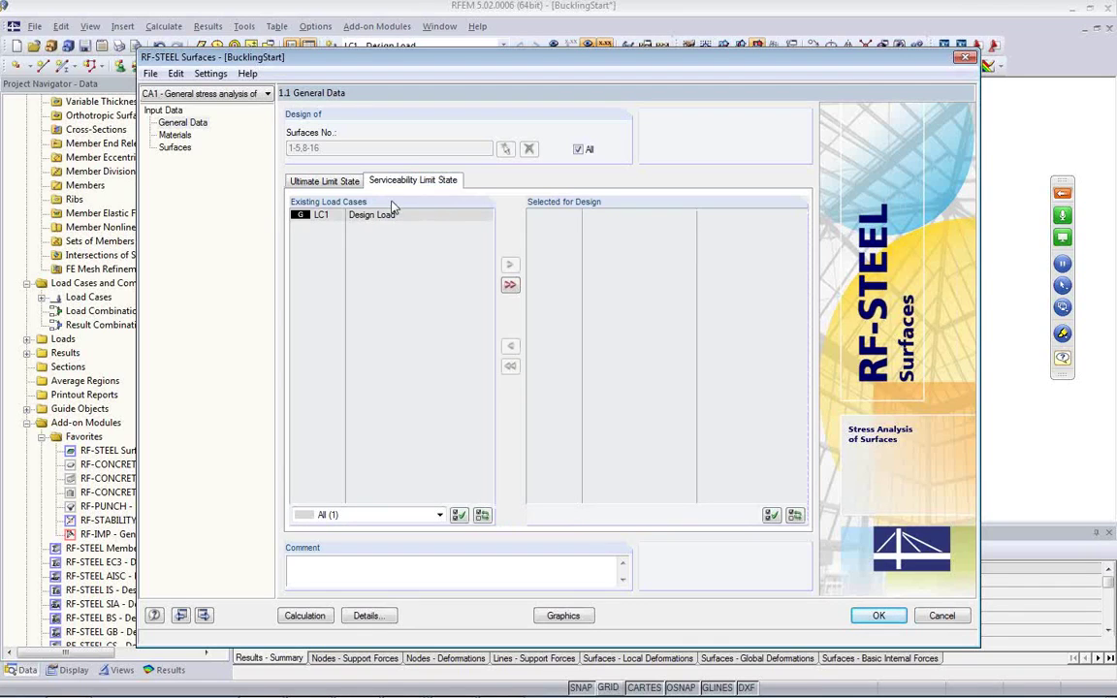
pyautogui.click(308, 180)
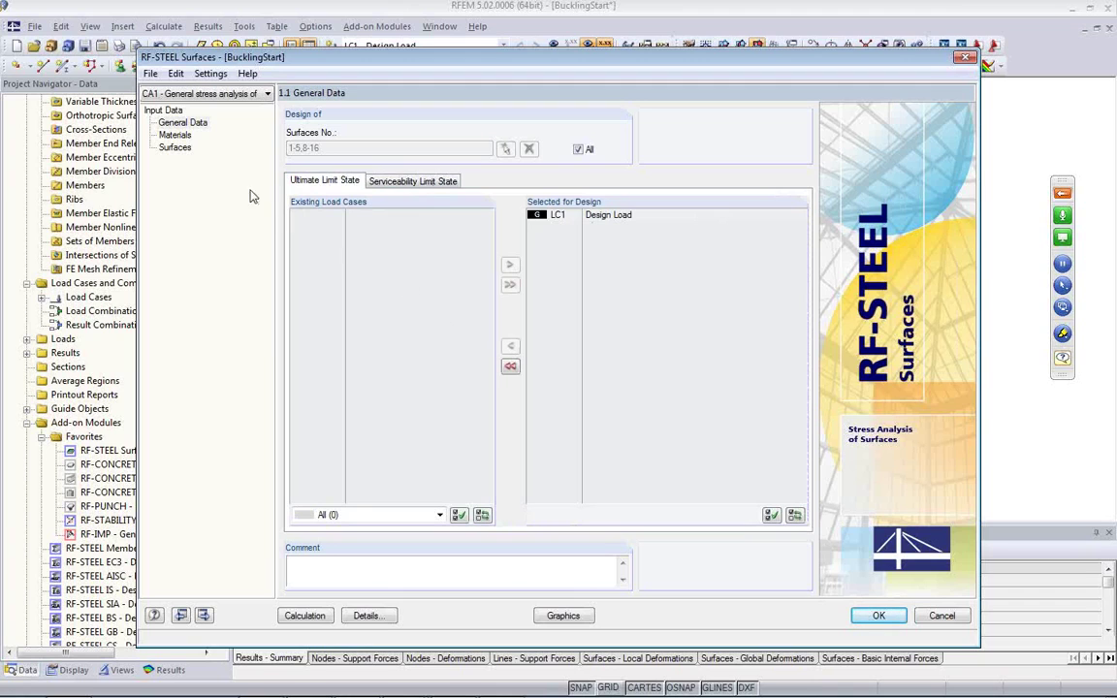
pyautogui.click(181, 137)
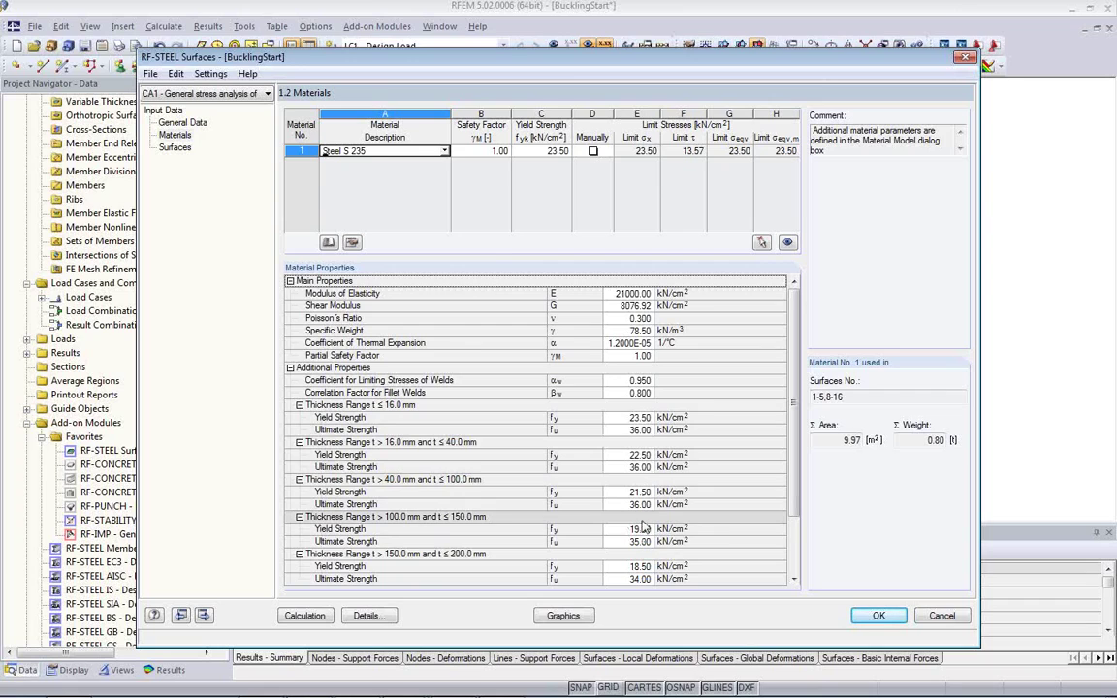
# - Open the Details settings from the surfaces table and view the serviceability deflection limits
pyautogui.click(176, 147)
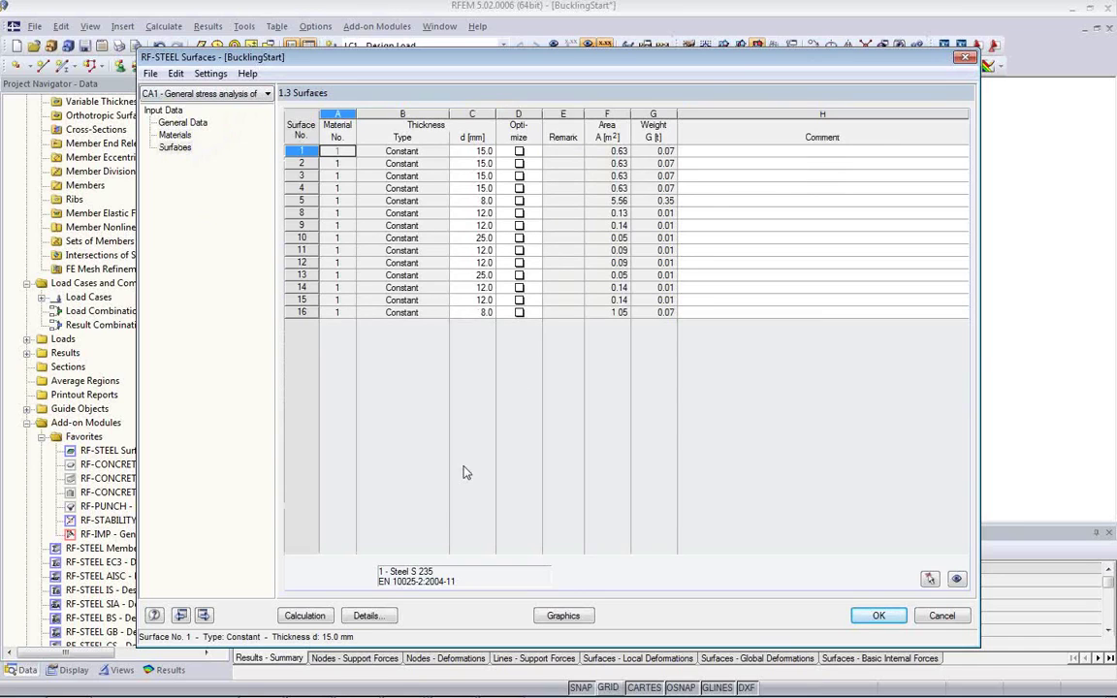
pyautogui.click(377, 621)
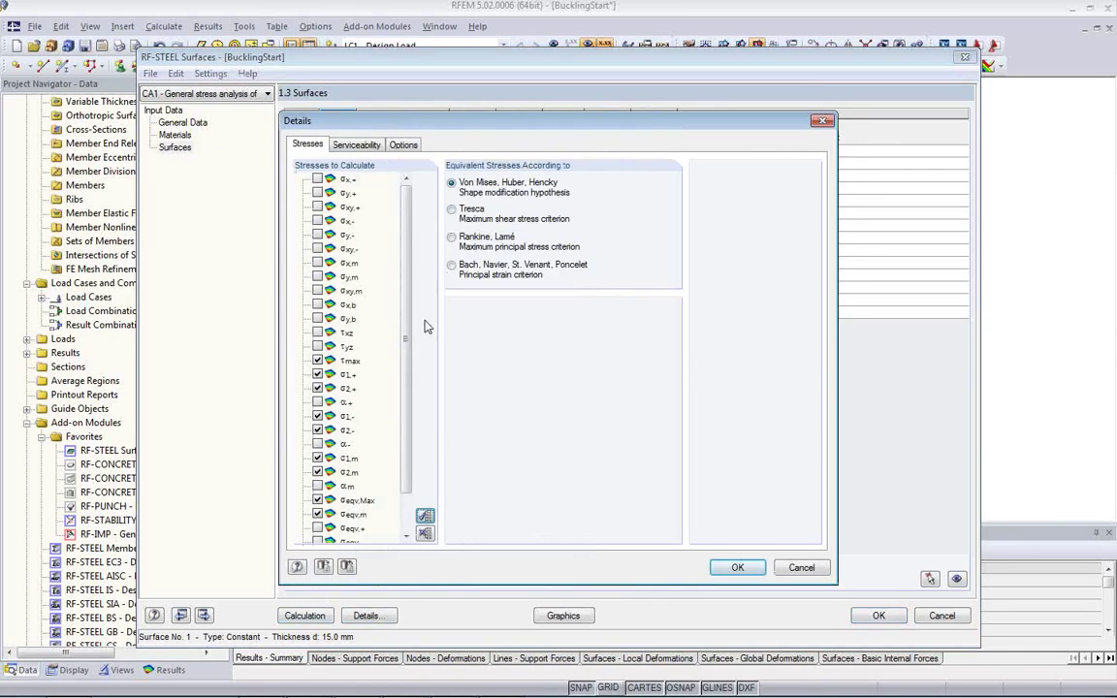
pyautogui.scroll(-1, 369, 330)
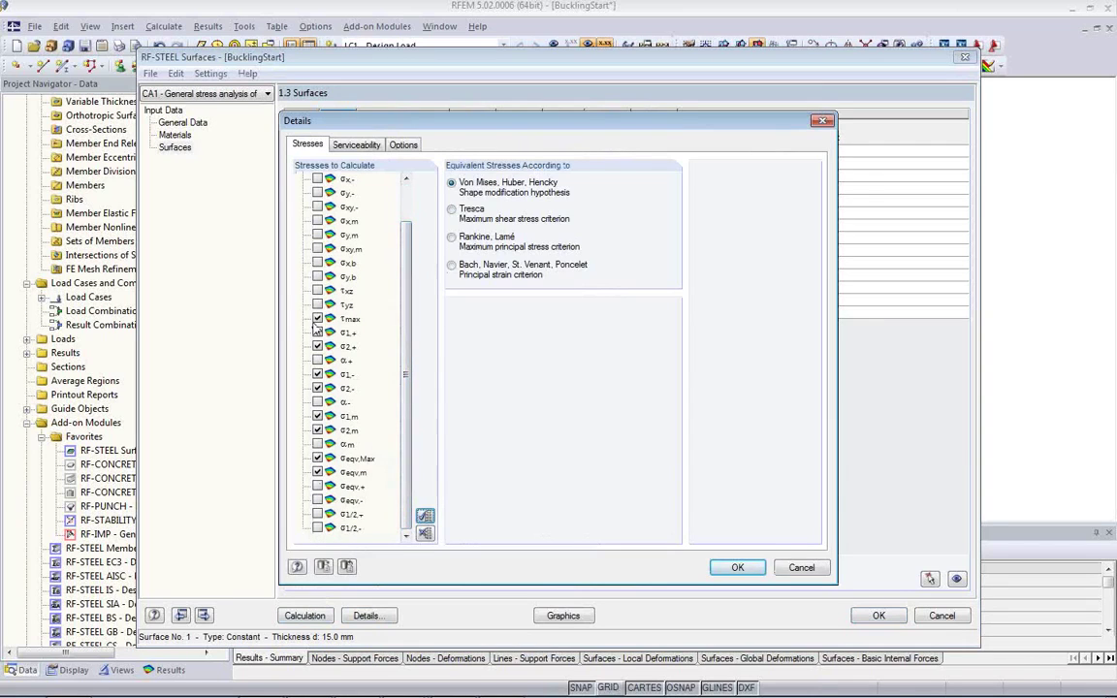
pyautogui.click(355, 146)
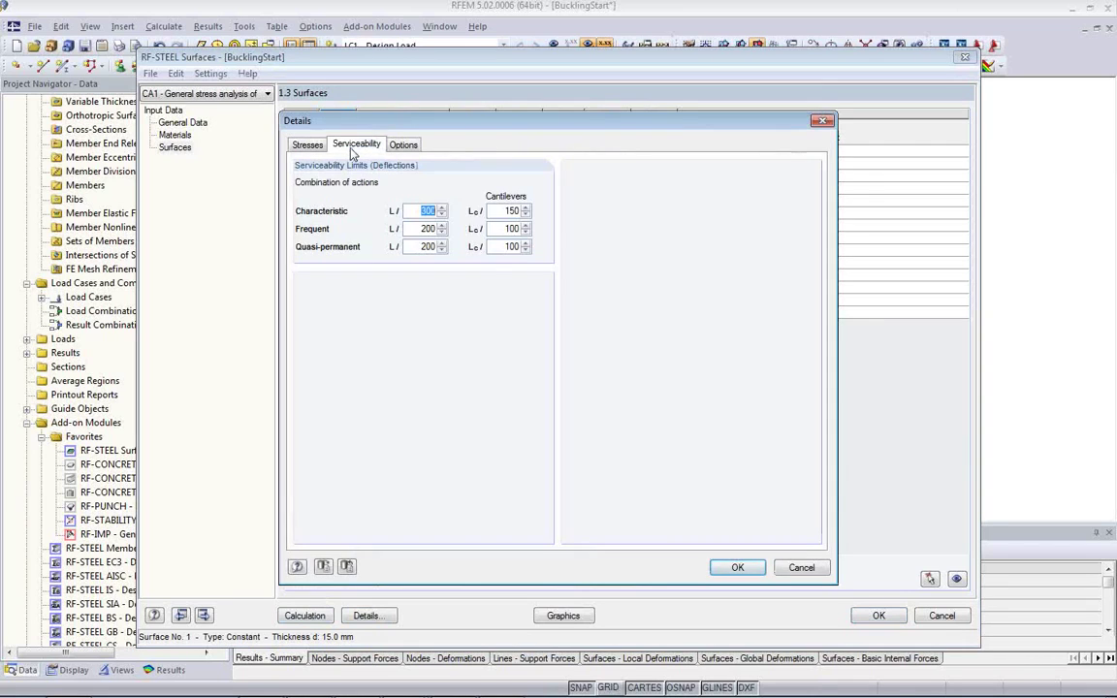
# - Check the Frequent deflection limit and analysis options, accept them, and run the stress calculation
pyautogui.click(424, 228)
pyautogui.click(407, 147)
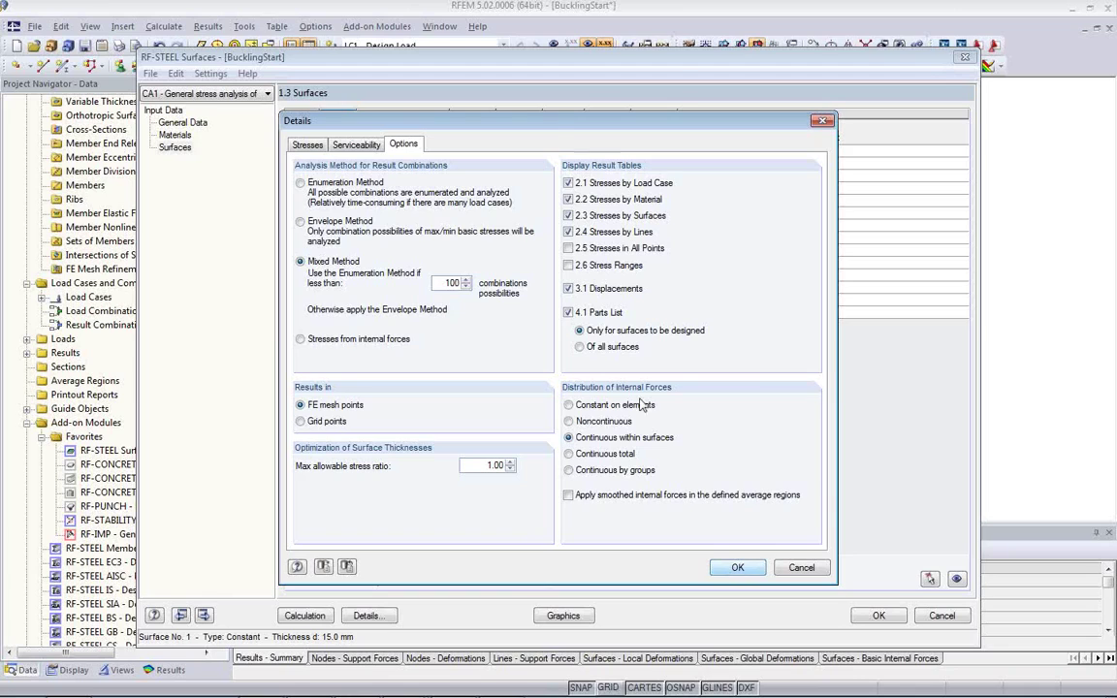
pyautogui.click(738, 568)
pyautogui.click(306, 617)
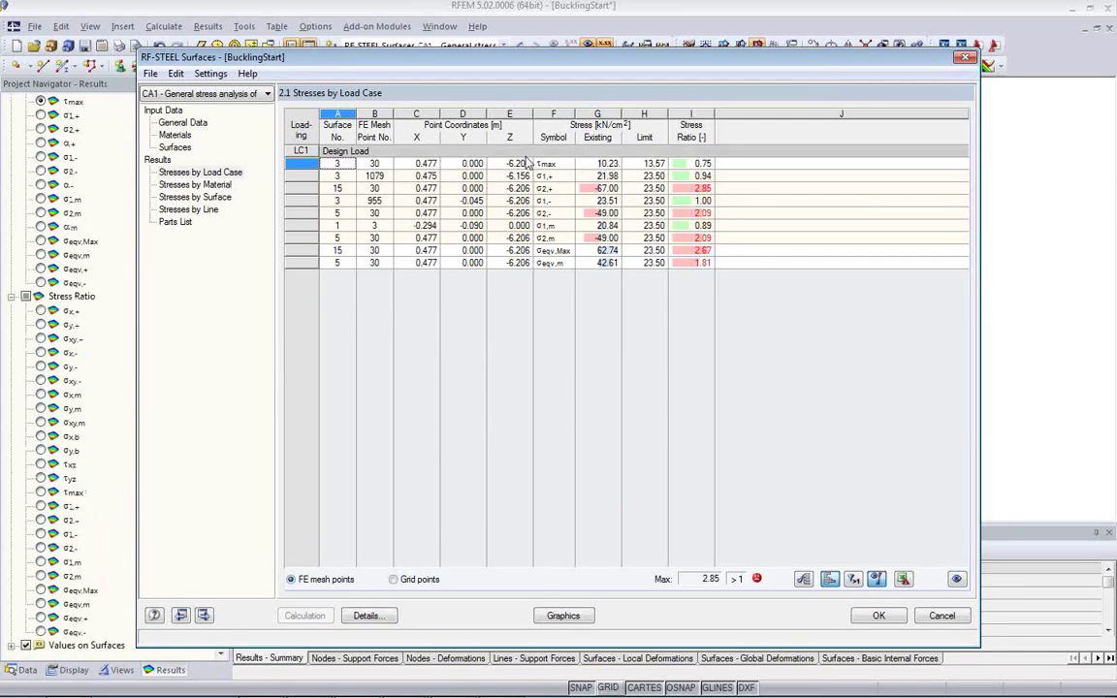
# - Display σeqv,Max, σeqv,m, τmax and σ1,+ stresses from table 2.1 on the model
pyautogui.click(554, 251)
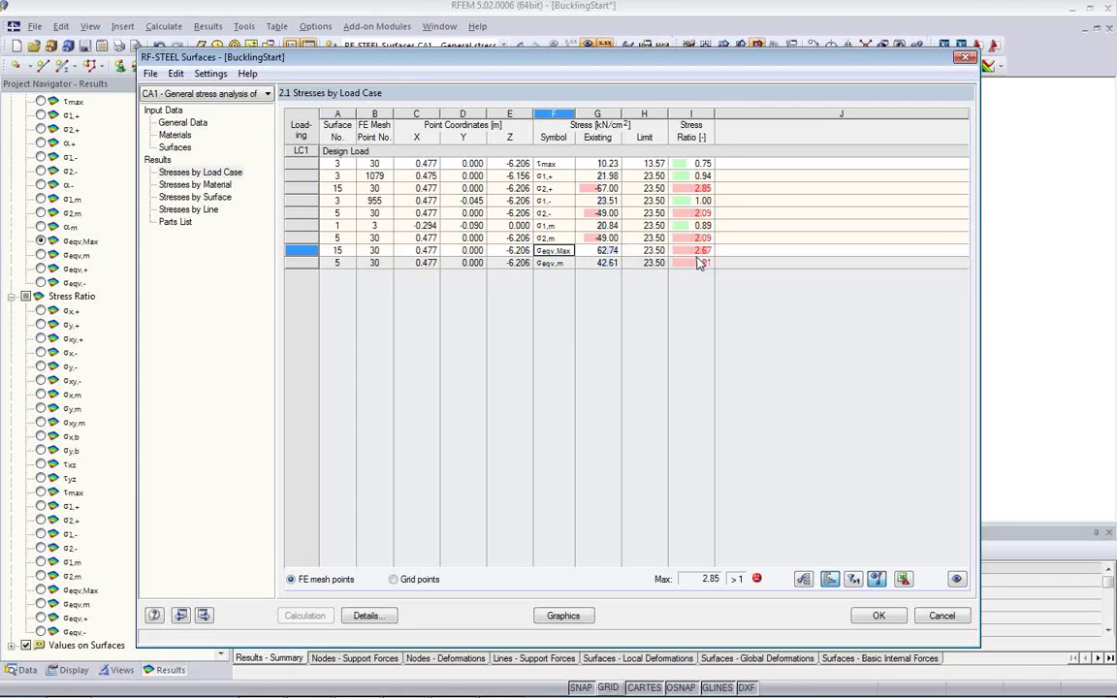
pyautogui.moveTo(473, 55); pyautogui.dragTo(548, 447)
pyautogui.click(576, 629)
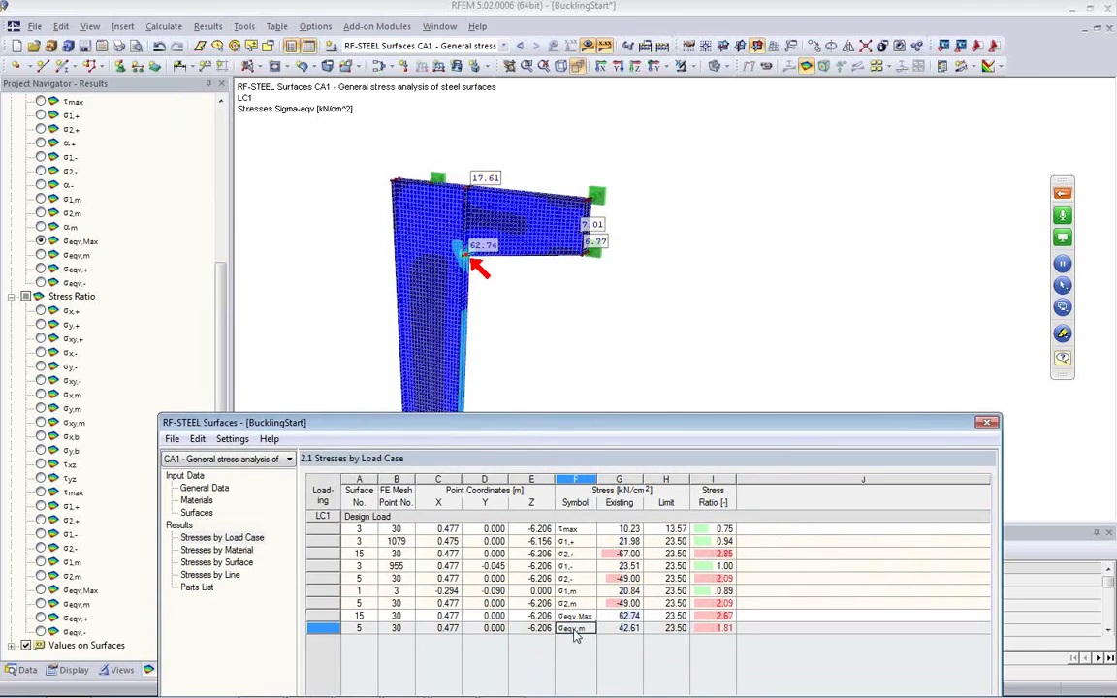
pyautogui.click(572, 529)
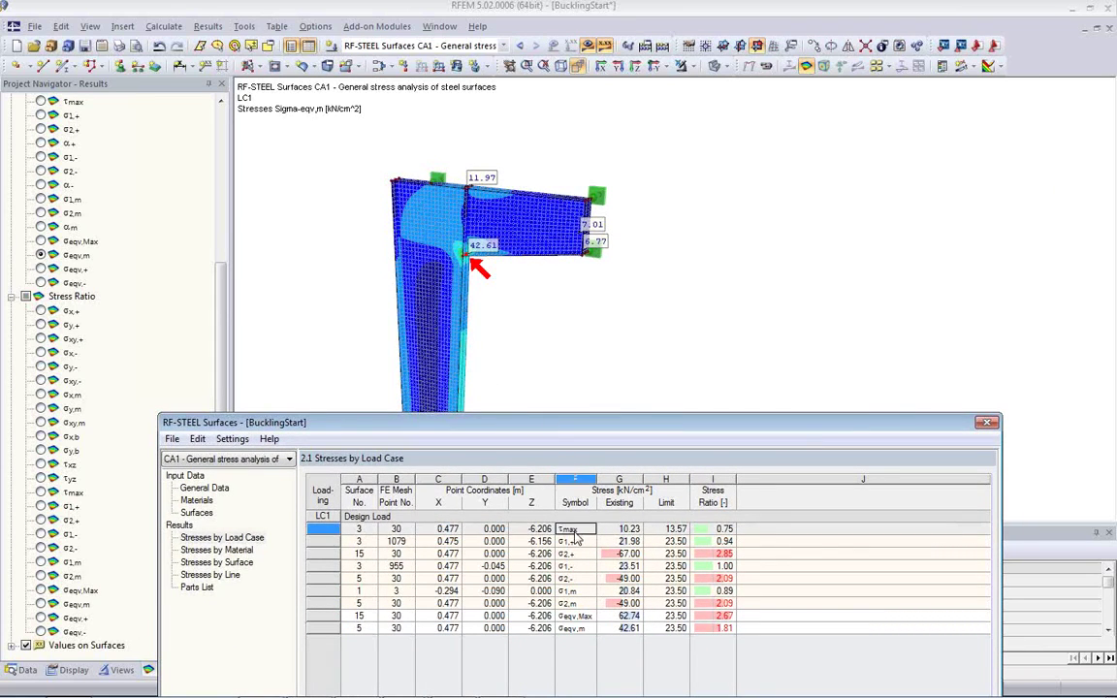
pyautogui.click(566, 541)
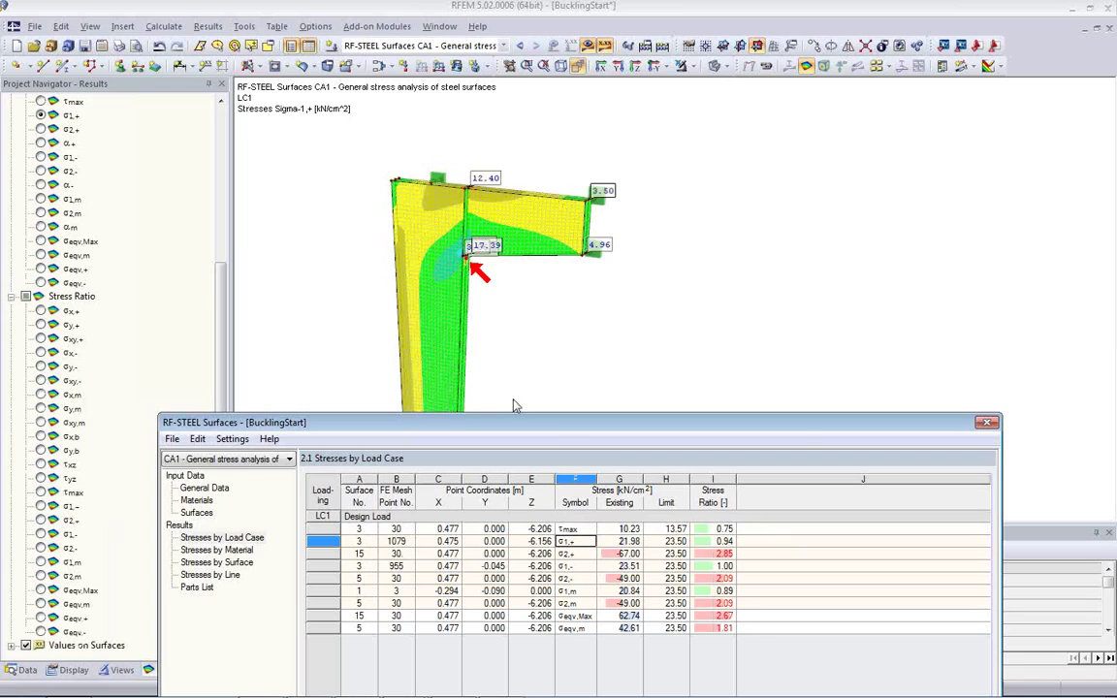
# - Return to σeqv,Max stresses (0.06 to 62.74 kN/cm²) in the main graphic
pyautogui.click(574, 616)
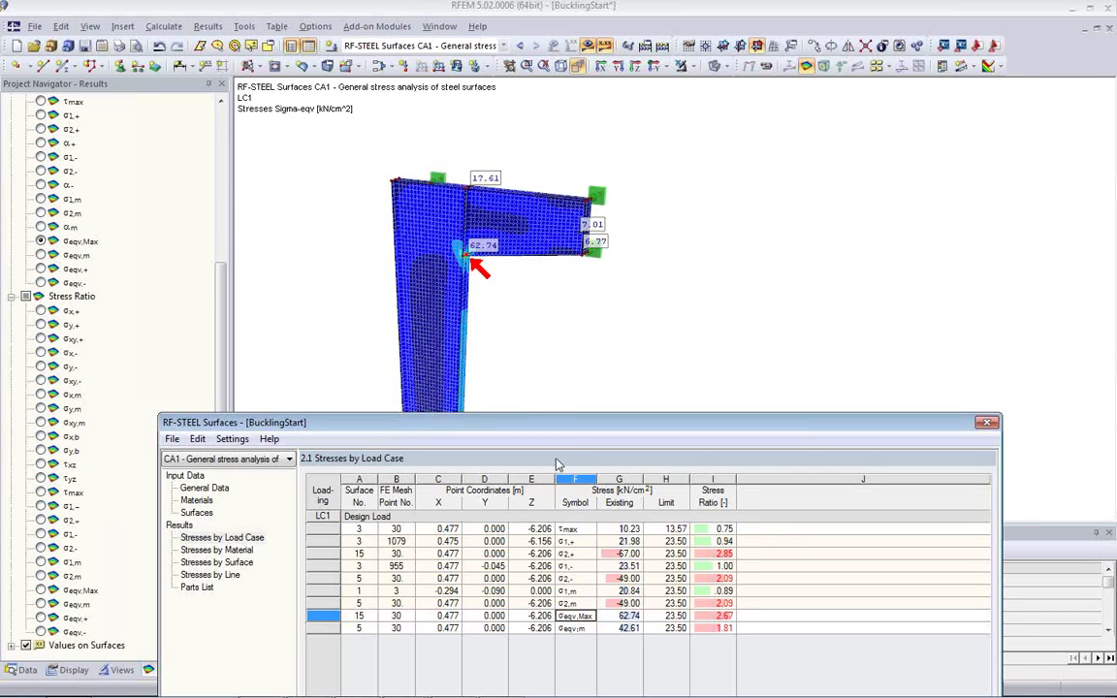
pyautogui.moveTo(546, 425); pyautogui.dragTo(503, 97)
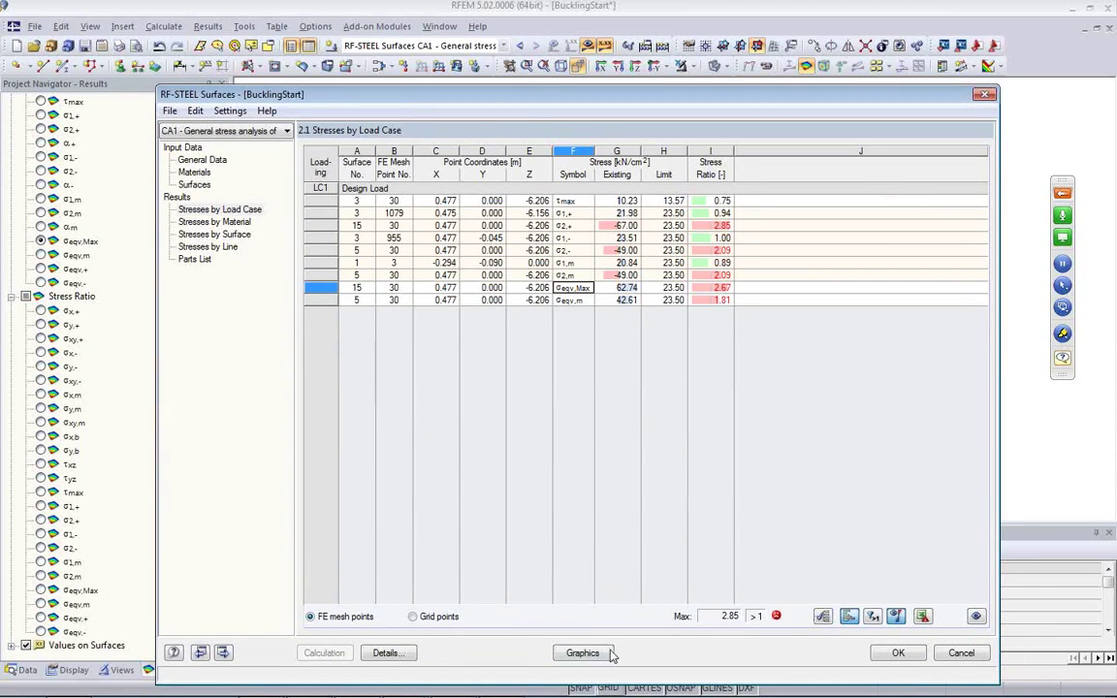
pyautogui.press('Return')
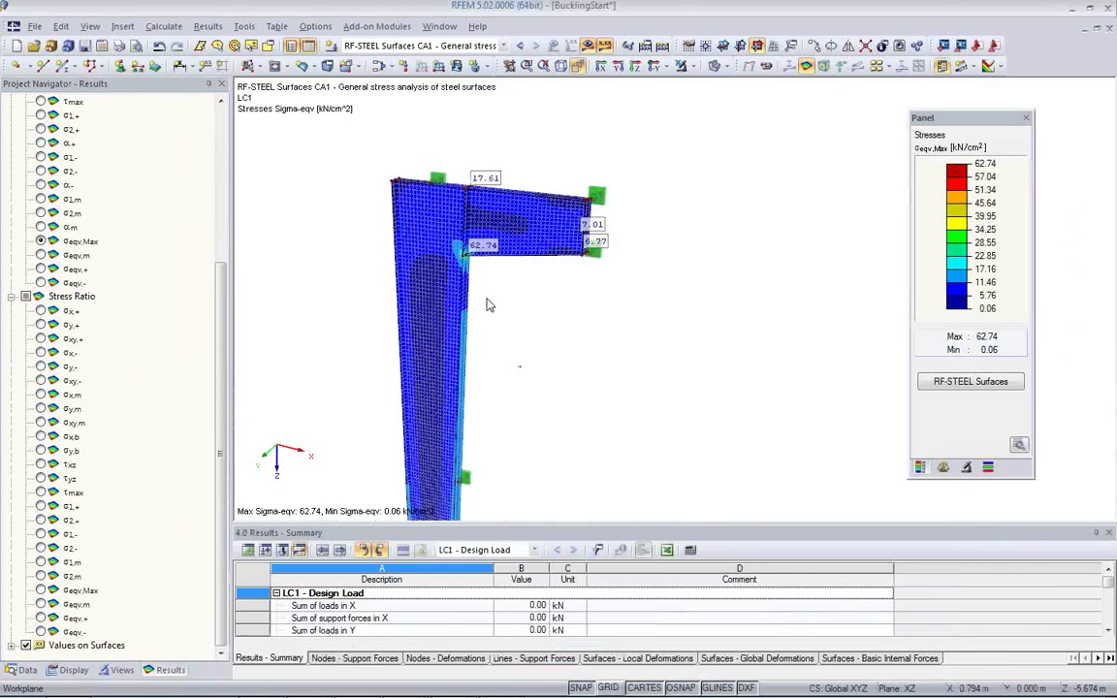
# - Plot the σeqv,Max stress ratio on the frame and orbit to its 2.67 inner-corner peak
pyautogui.scroll(8, 446, 254)
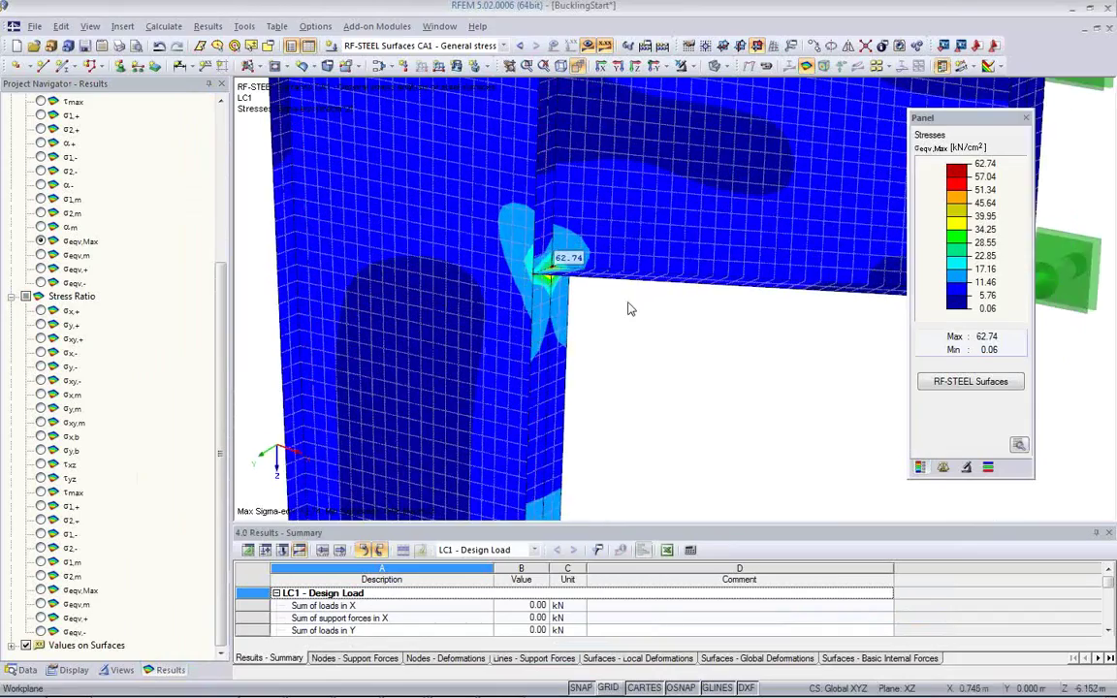
pyautogui.keyDown('ctrl'); pyautogui.moveTo(626, 319); pyautogui.dragTo(673, 269, button='middle'); pyautogui.keyUp('ctrl')
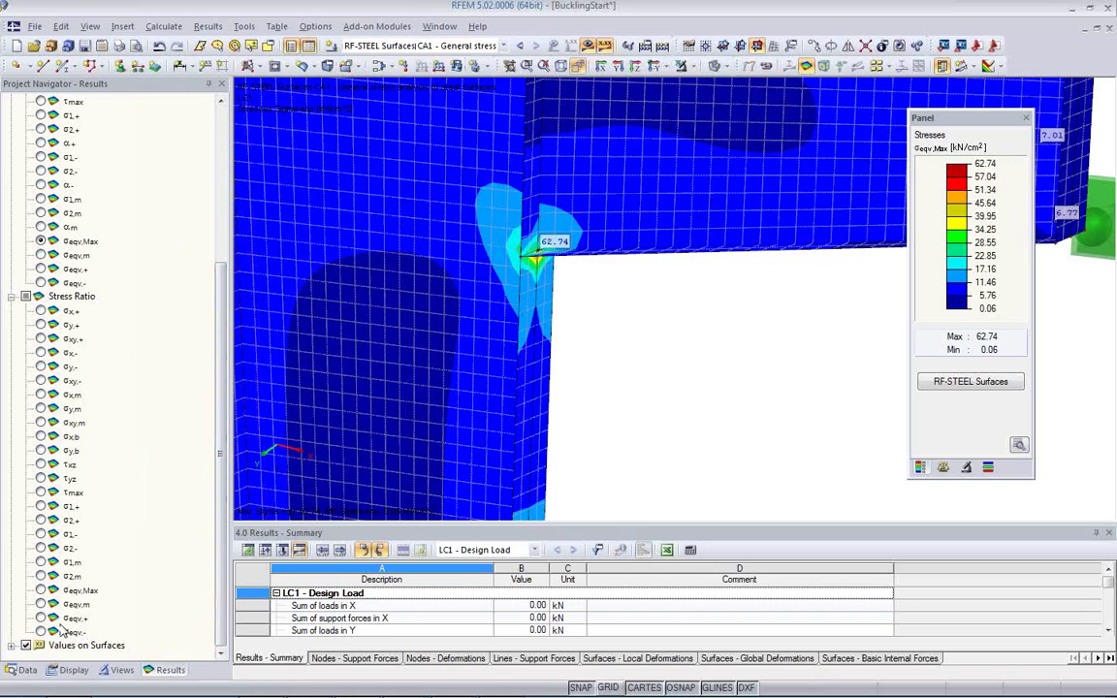
pyautogui.click(41, 590)
pyautogui.keyDown('ctrl'); pyautogui.moveTo(461, 299); pyautogui.dragTo(656, 285, button='middle'); pyautogui.keyUp('ctrl')
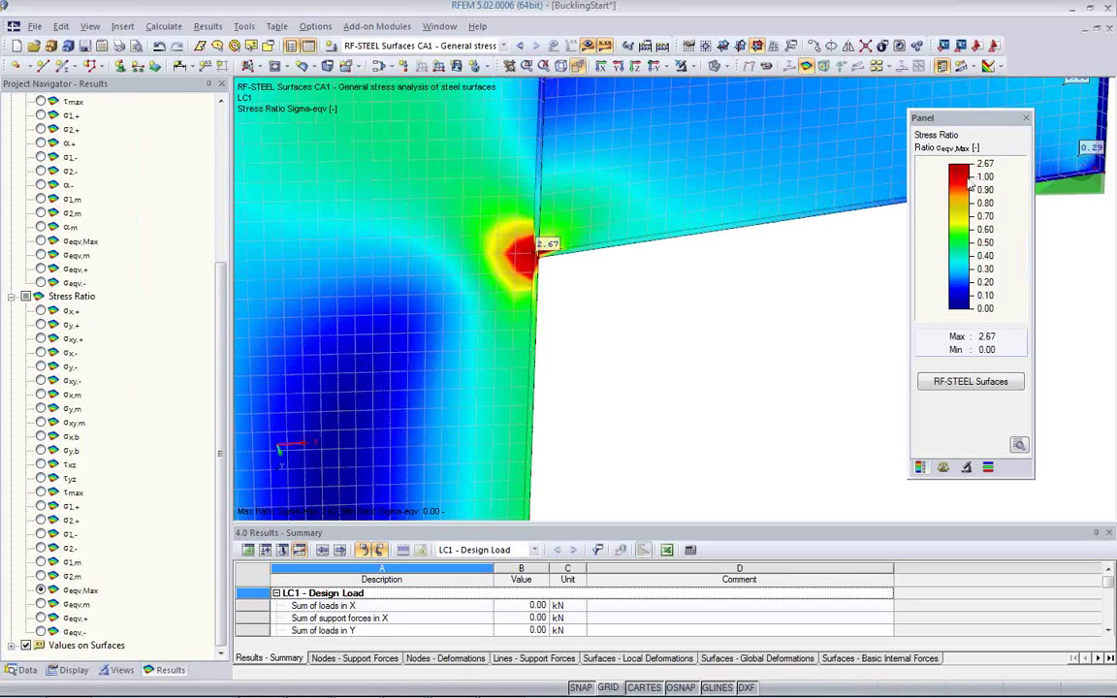
pyautogui.scroll(1, 529, 261)
pyautogui.scroll(2, 576, 280)
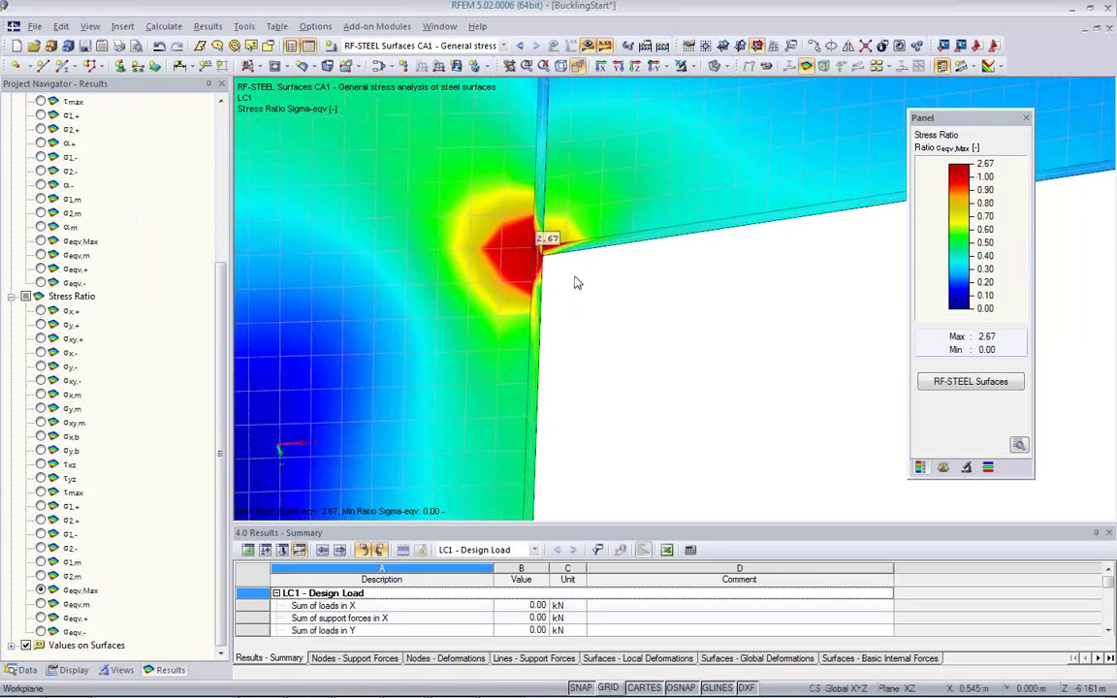
pyautogui.keyDown('ctrl'); pyautogui.moveTo(666, 289); pyautogui.dragTo(474, 318, button='middle'); pyautogui.keyUp('ctrl')
pyautogui.scroll(-4, 477, 320)
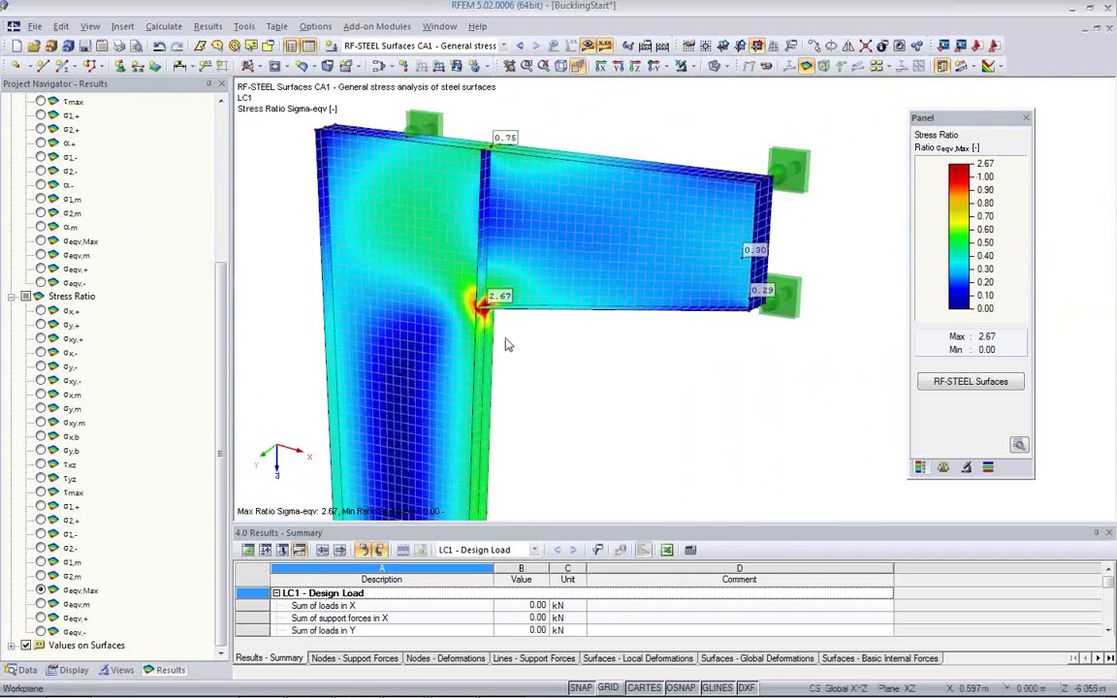
pyautogui.moveTo(507, 341); pyautogui.dragTo(526, 294, button='middle')
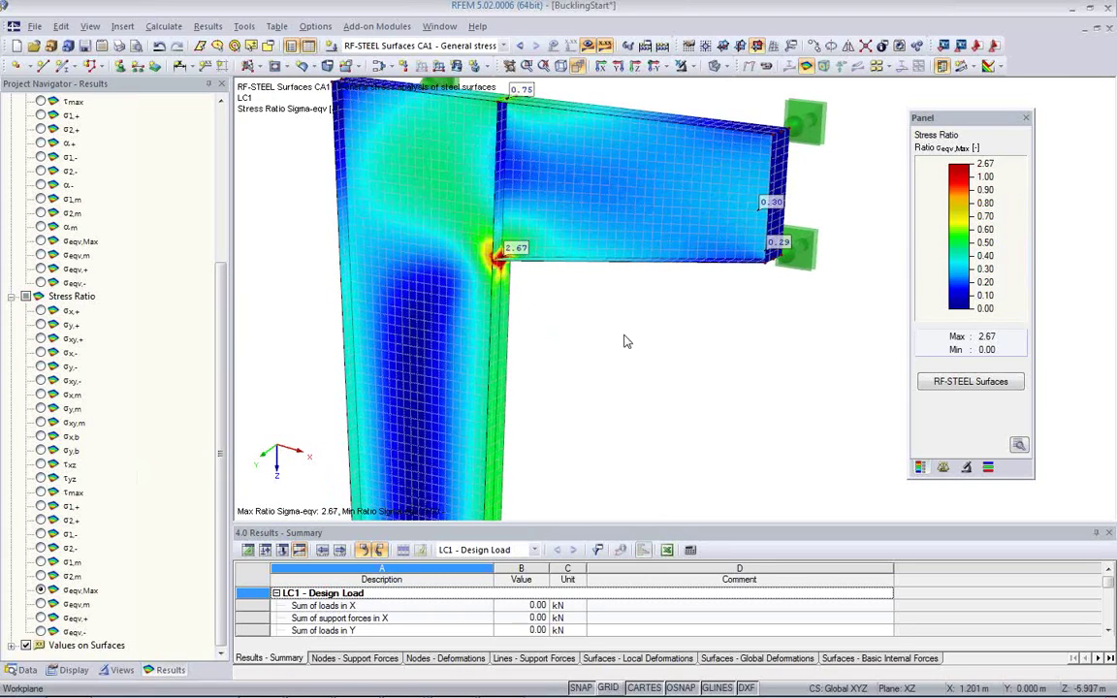
pyautogui.doubleClick(449, 243)
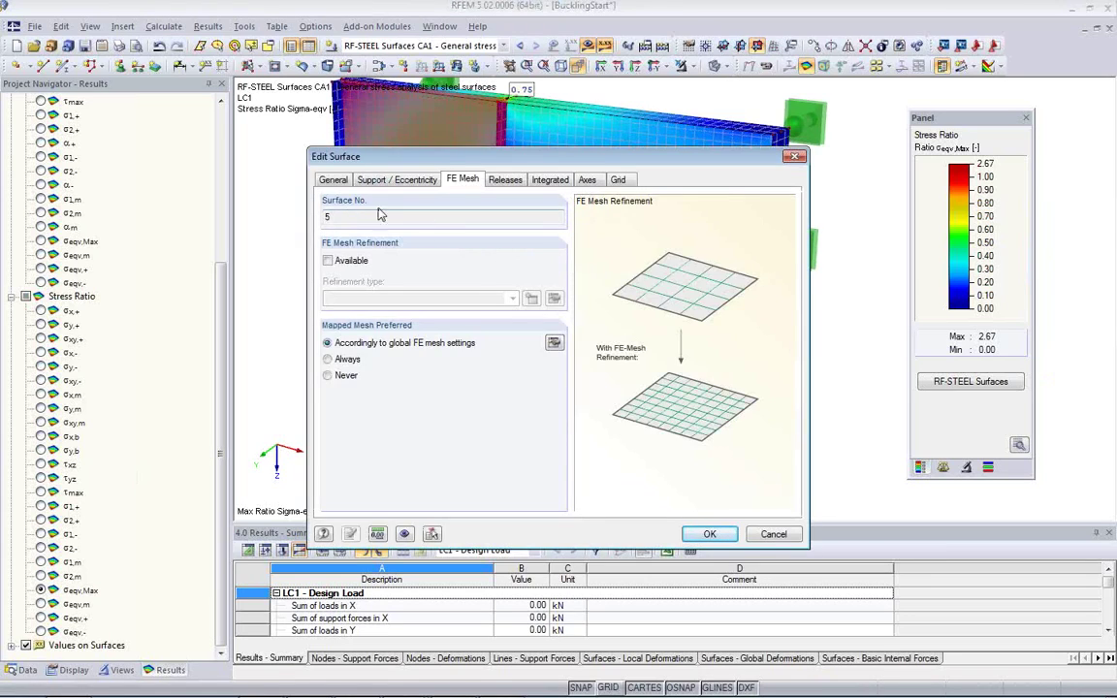
pyautogui.click(617, 180)
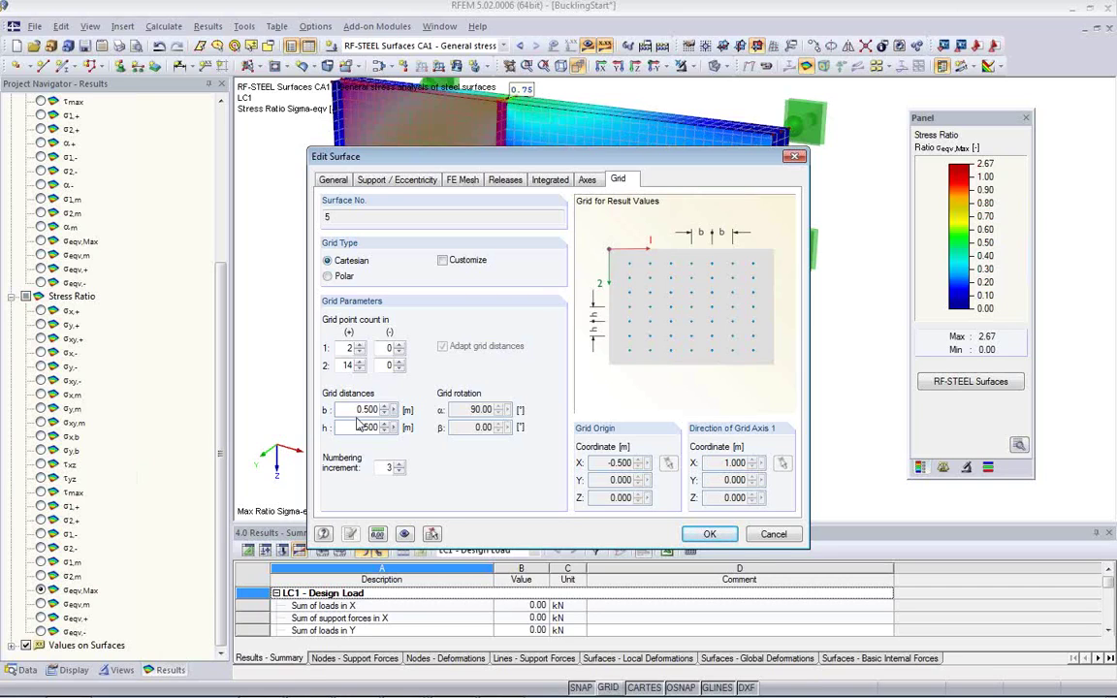
pyautogui.click(775, 532)
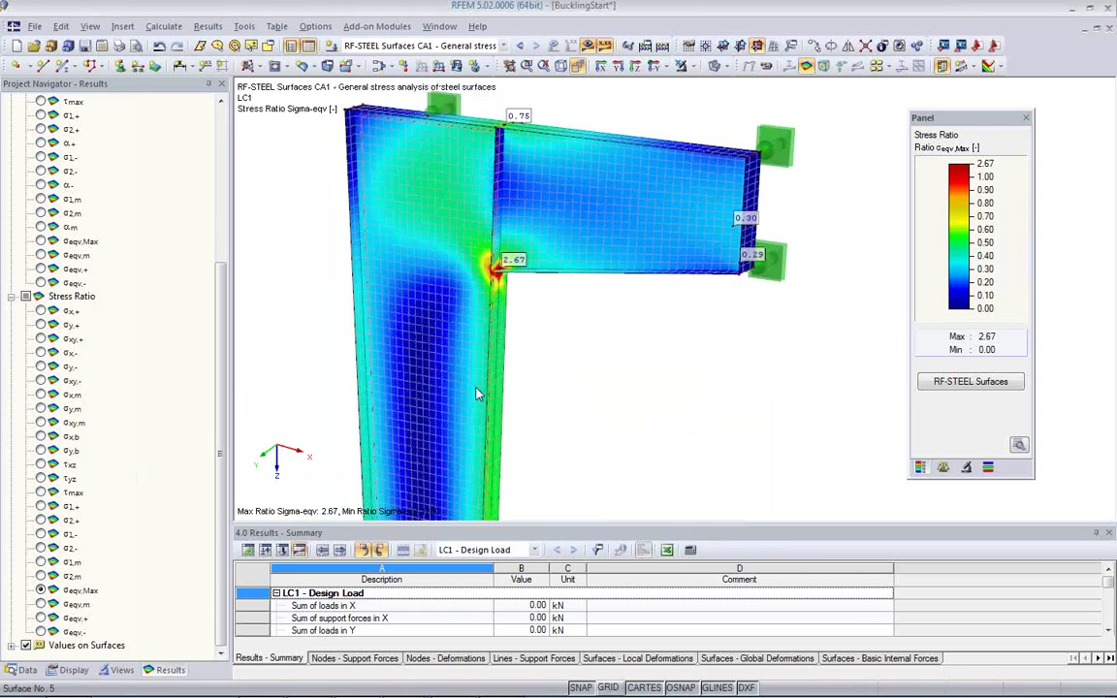
# - Reopen RF-STEEL Surfaces results at Grid points, cancelling the Information 720 recalculation prompt
pyautogui.click(954, 384)
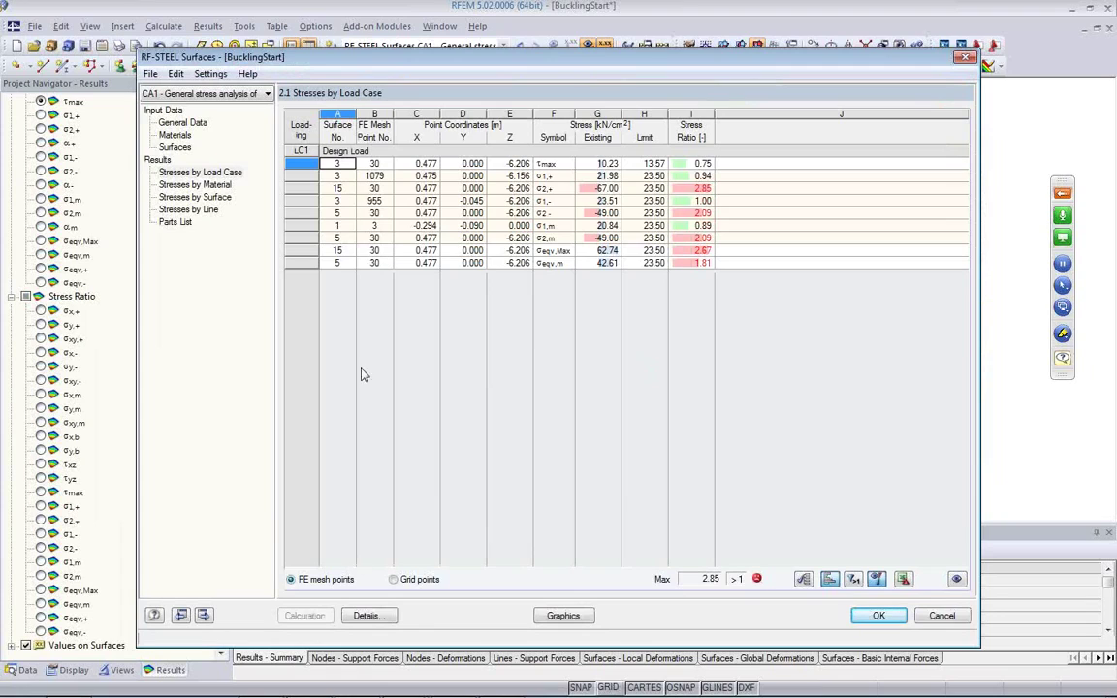
pyautogui.click(394, 579)
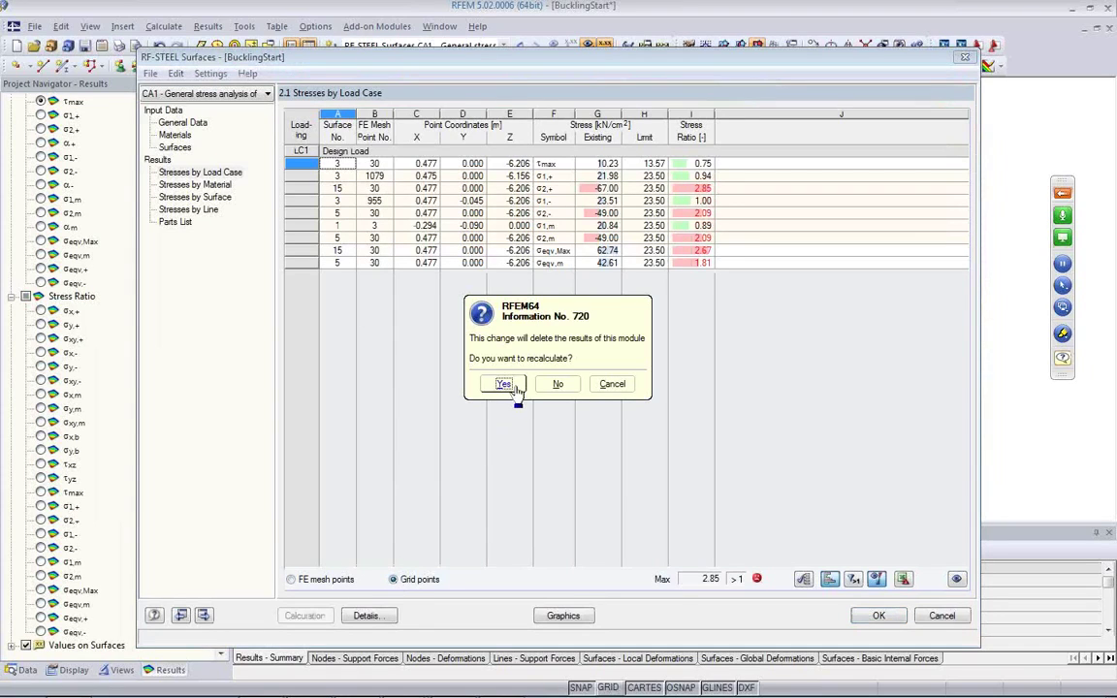
pyautogui.click(612, 385)
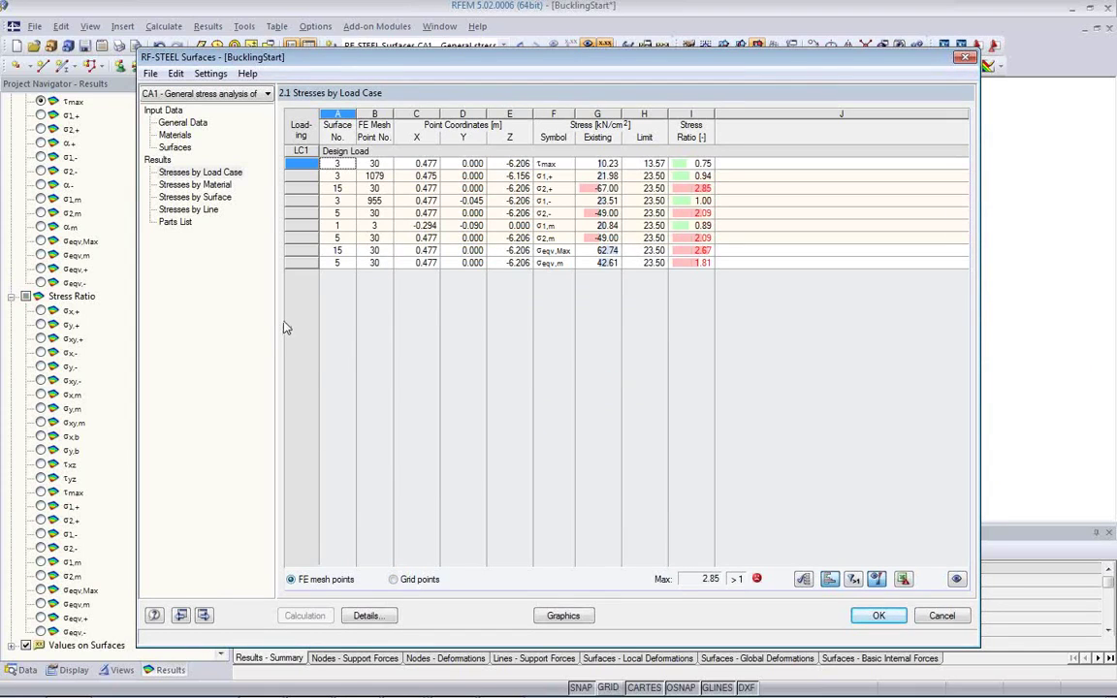
pyautogui.click(366, 616)
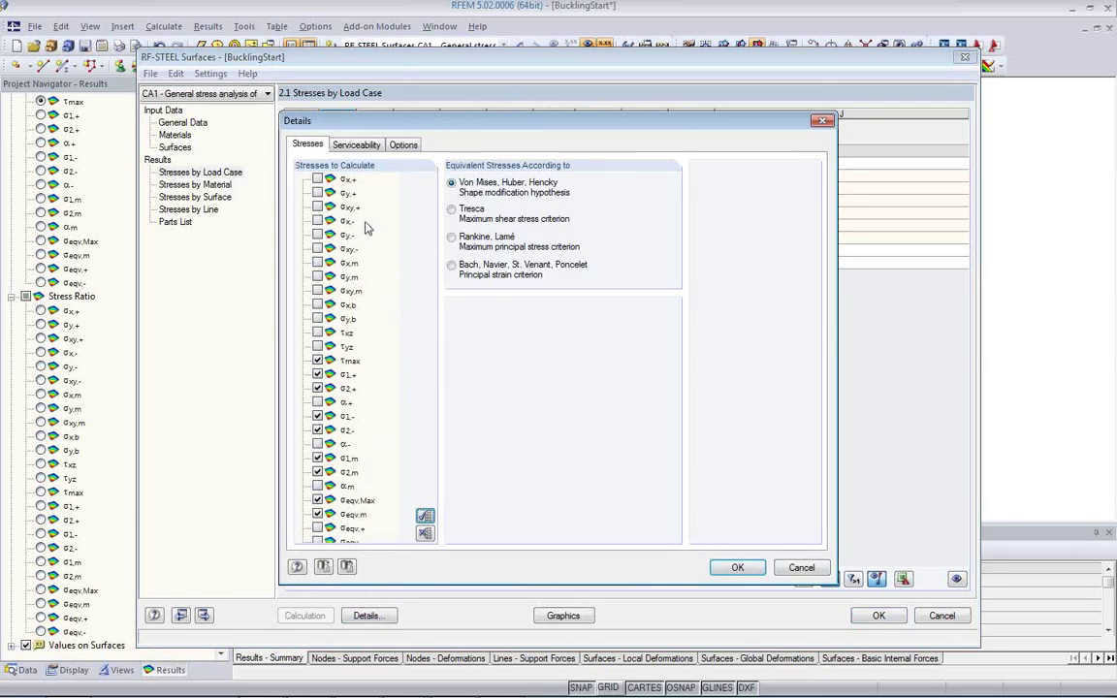
pyautogui.click(401, 143)
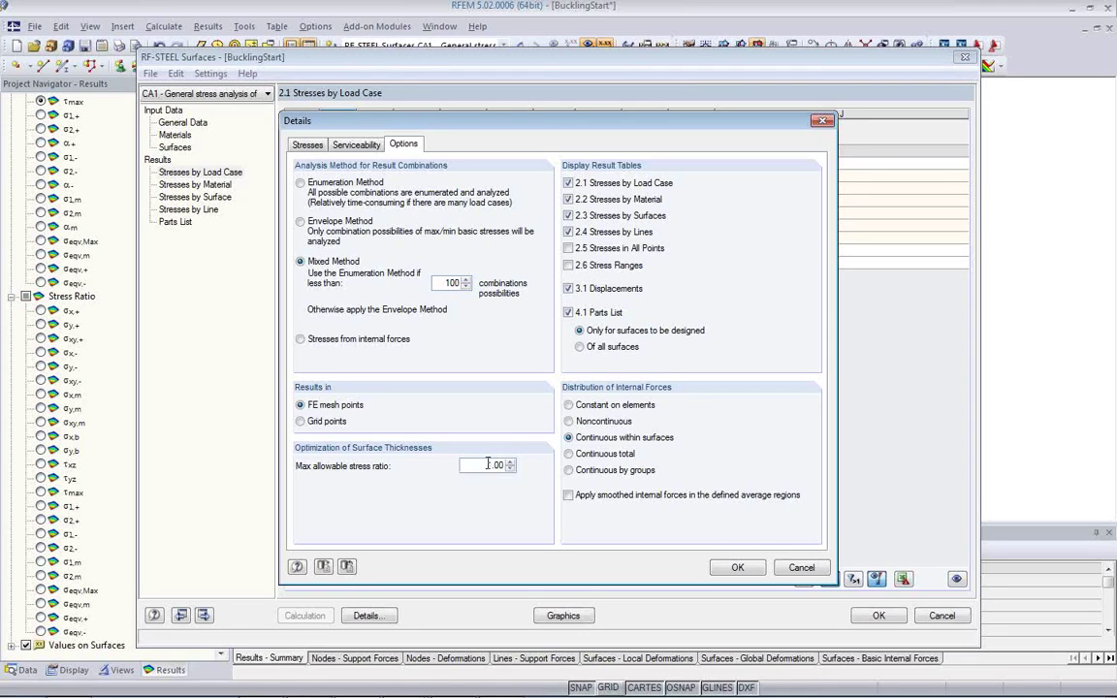
pyautogui.click(737, 567)
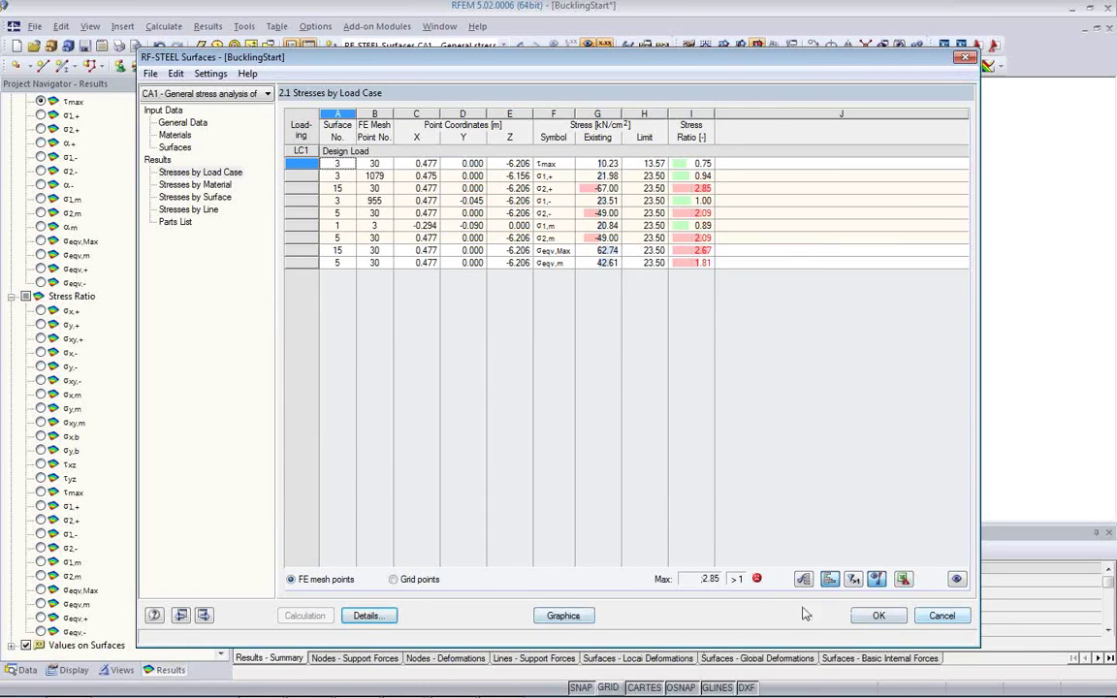
pyautogui.click(563, 617)
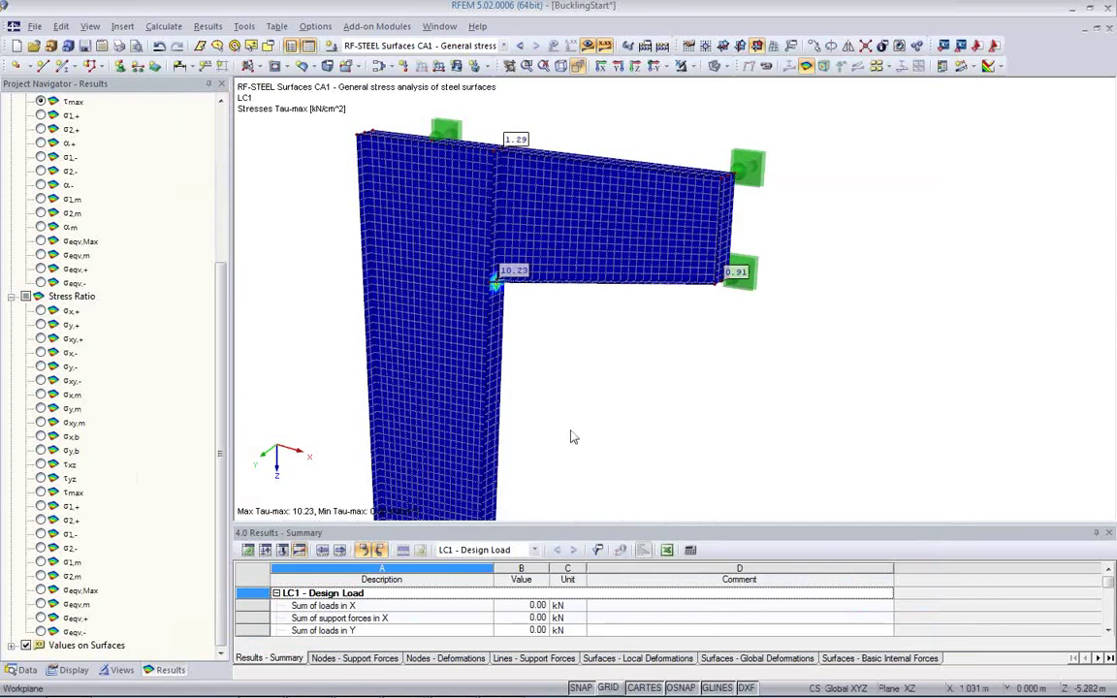
# - Plot the LC1 σeqv,Max ratio, orbit onto the 2.67 joint hotspot, then show 1.3 Materials
pyautogui.click(41, 591)
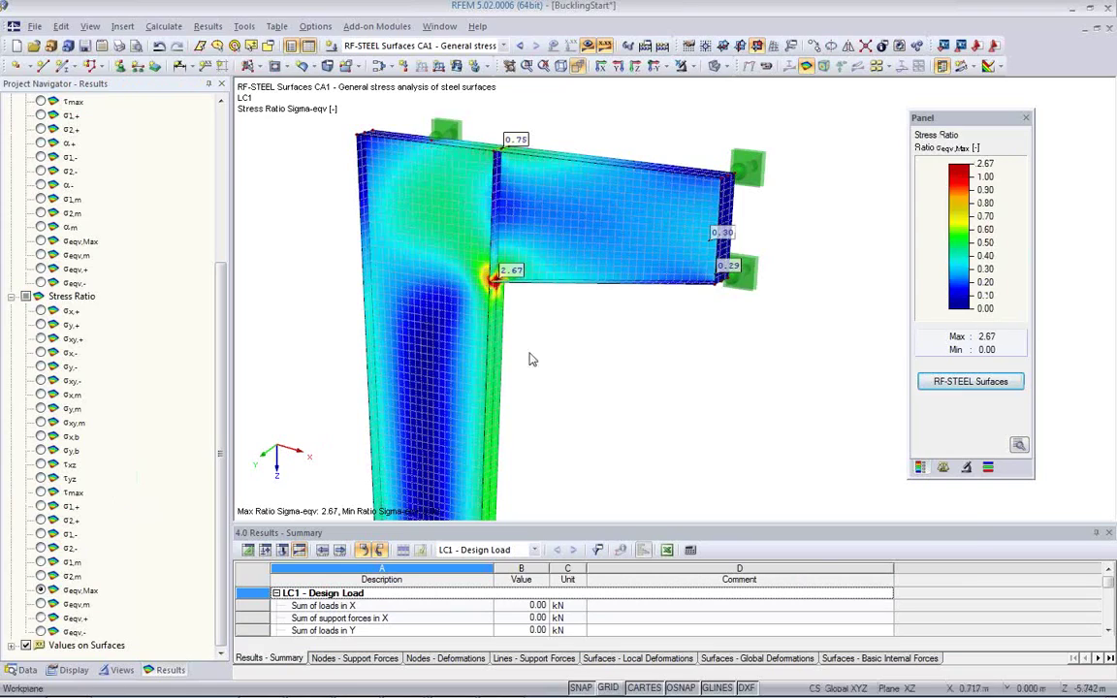
pyautogui.scroll(5, 501, 310)
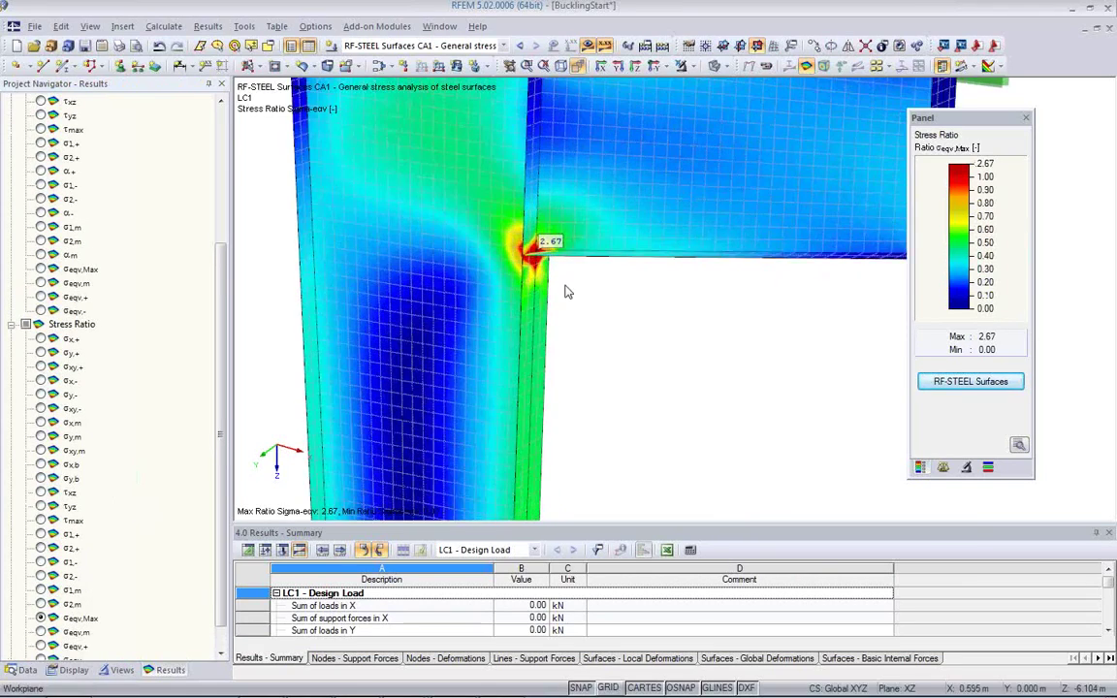
pyautogui.scroll(-3, 527, 280)
pyautogui.scroll(3, 582, 223)
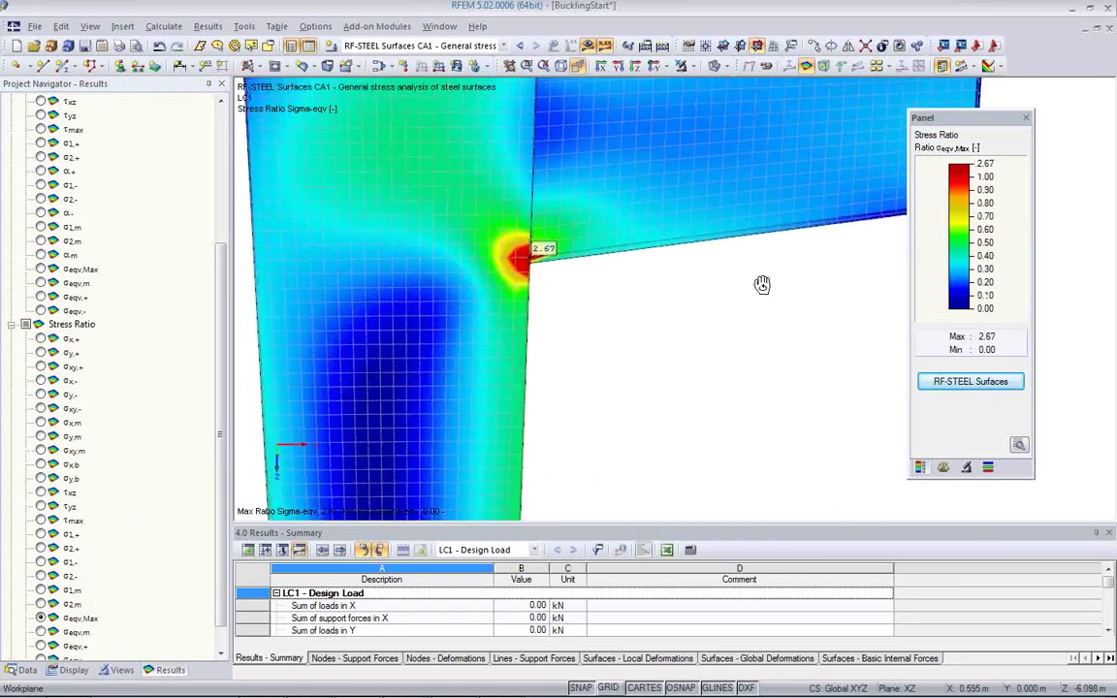
pyautogui.moveTo(542, 289)
pyautogui.keyDown('ctrl'); pyautogui.mouseDown(button='middle')
pyautogui.moveTo(485, 263)
pyautogui.moveTo(539, 291)
pyautogui.mouseUp(button='middle'); pyautogui.keyUp('ctrl')
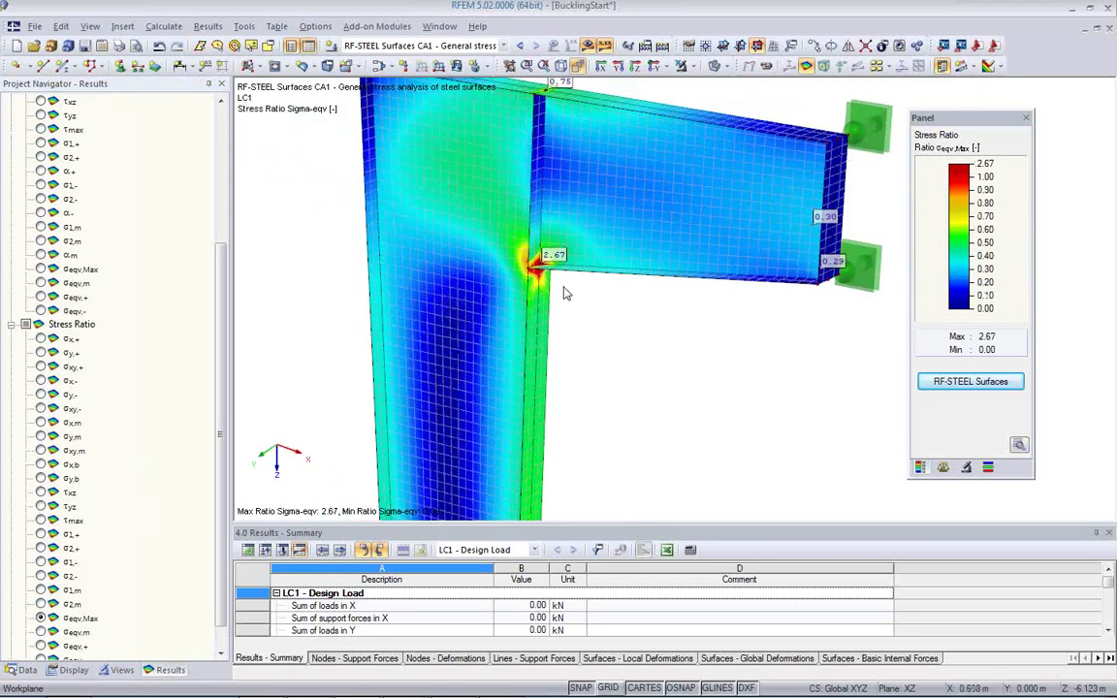
pyautogui.scroll(2, 564, 295)
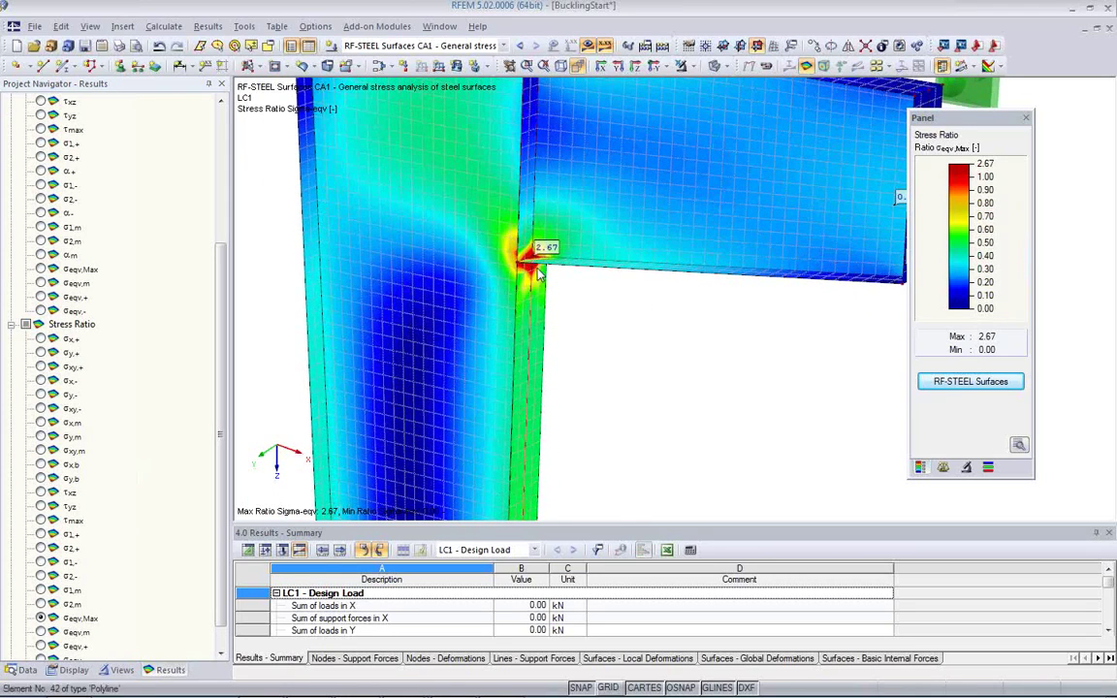
pyautogui.keyDown('ctrl'); pyautogui.moveTo(625, 318); pyautogui.dragTo(699, 311, button='middle'); pyautogui.keyUp('ctrl')
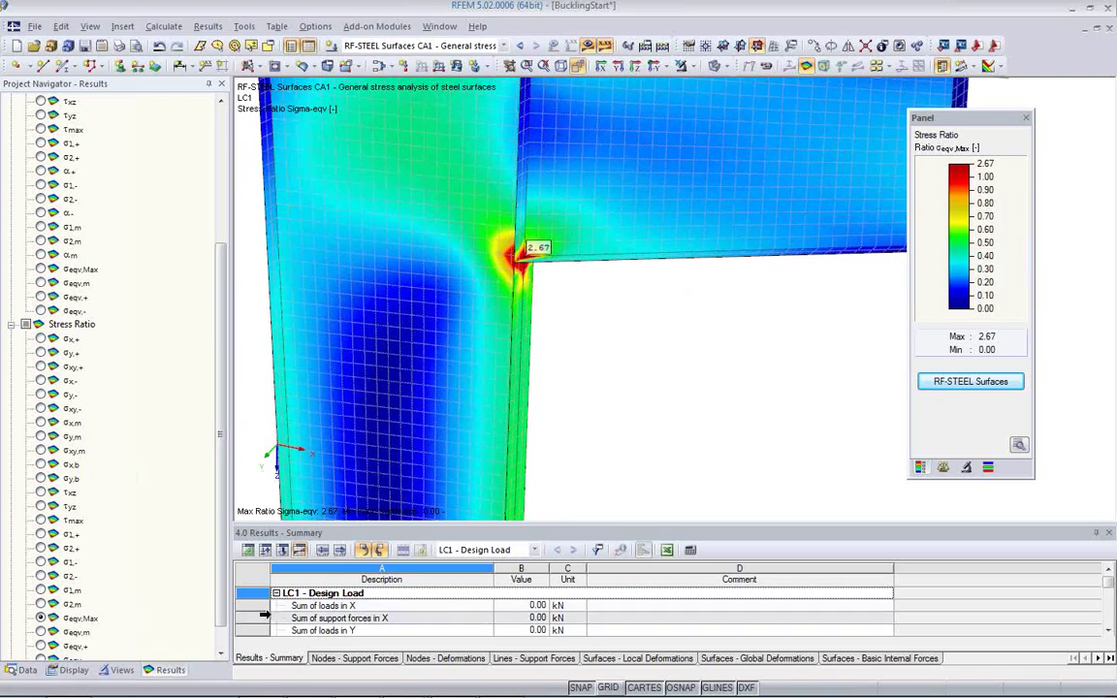
pyautogui.click(328, 635)
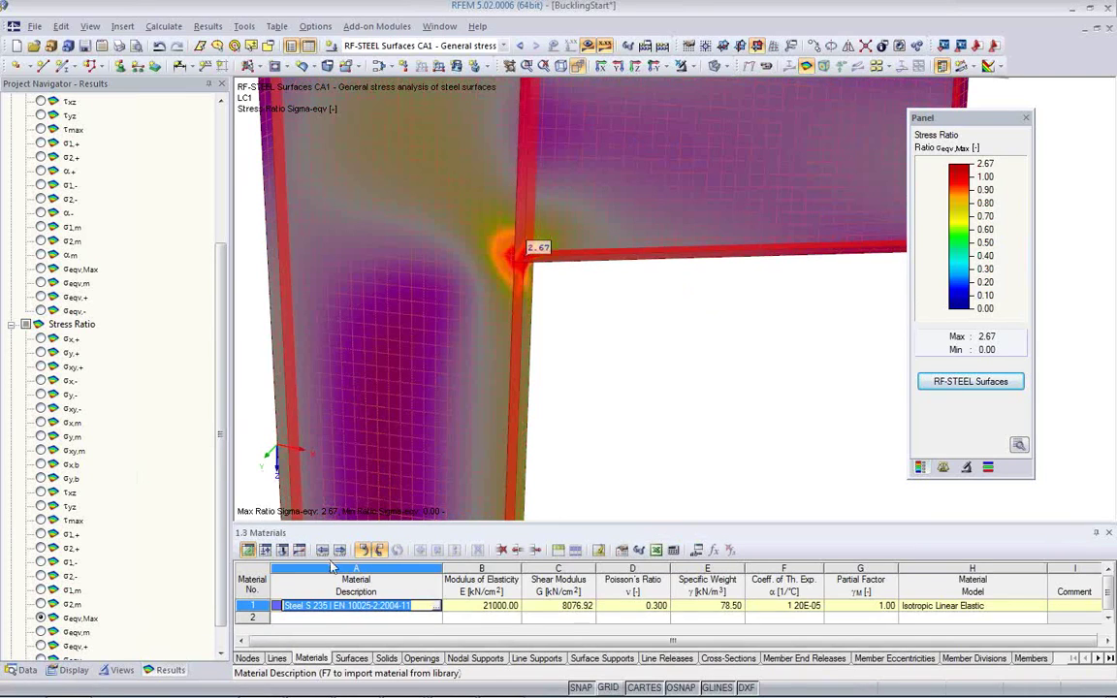
# - Expand Materials in the Data navigator to Steel S 235 and open its material model list
pyautogui.click(941, 606)
pyautogui.click(589, 387)
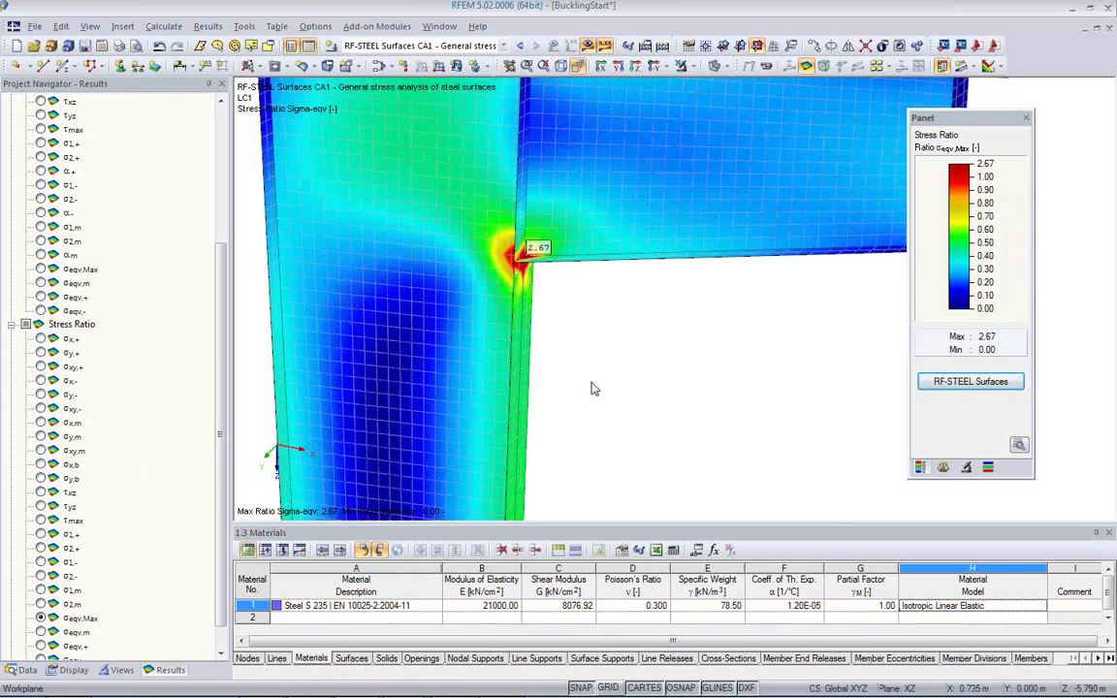
pyautogui.click(25, 669)
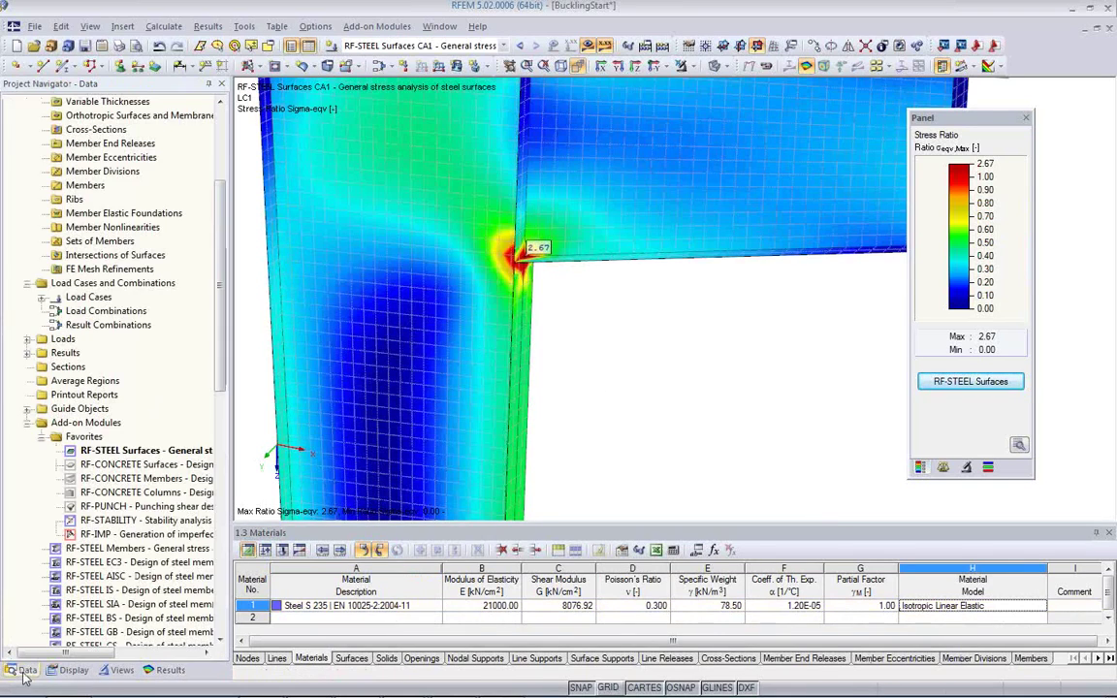
pyautogui.scroll(5, 88, 230)
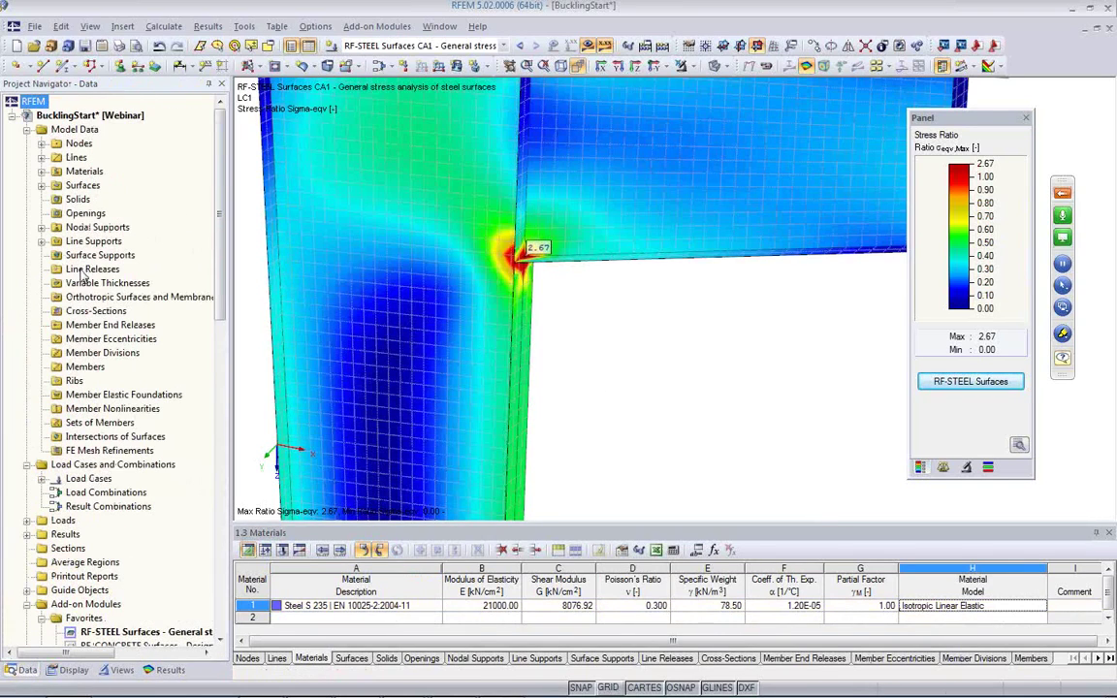
pyautogui.click(42, 172)
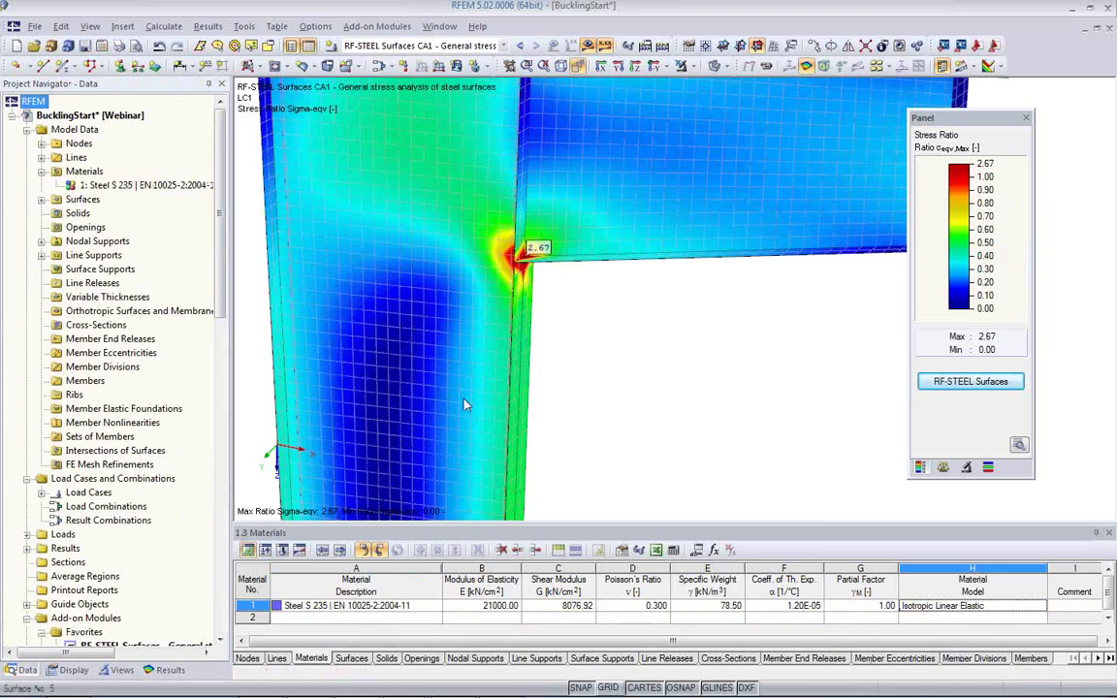
pyautogui.click(1035, 606)
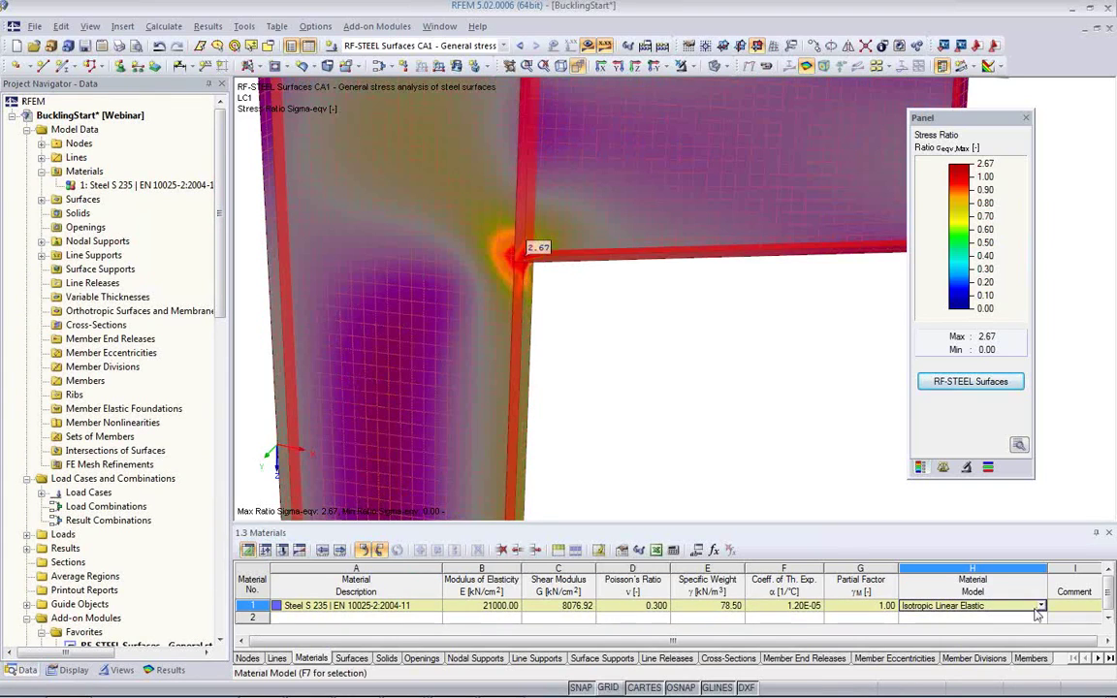
pyautogui.click(1040, 606)
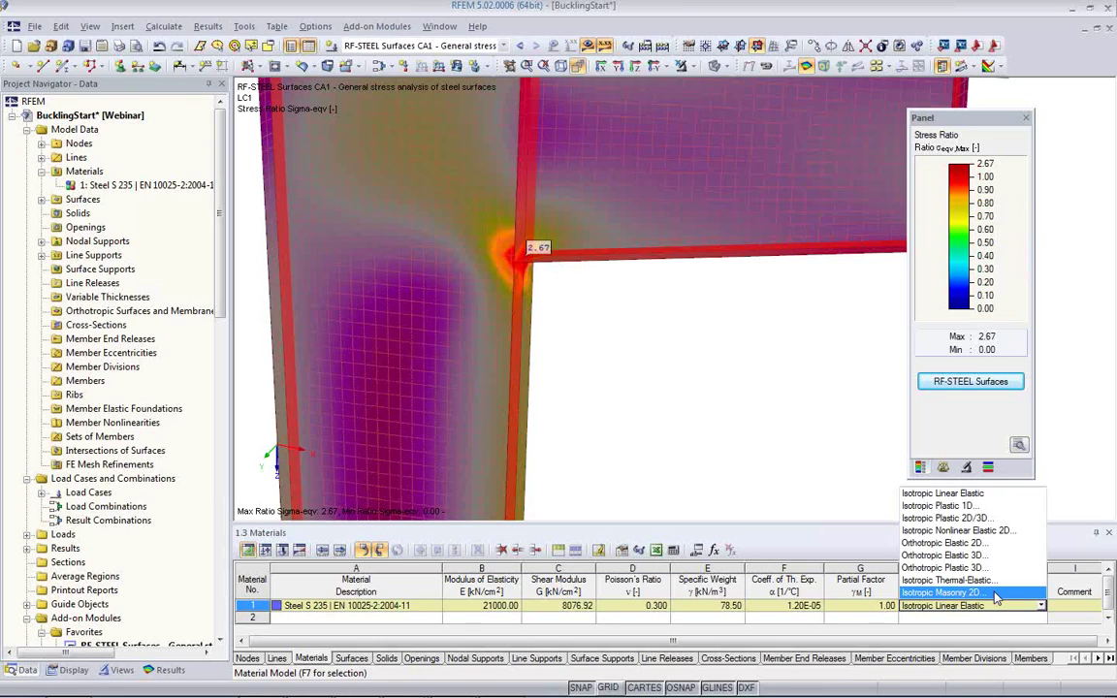
# - Make Steel S 235 Isotropic Plastic 2D/3D, deleting results, with a Basic definition and fy 23.50 kN/cm²
pyautogui.click(978, 523)
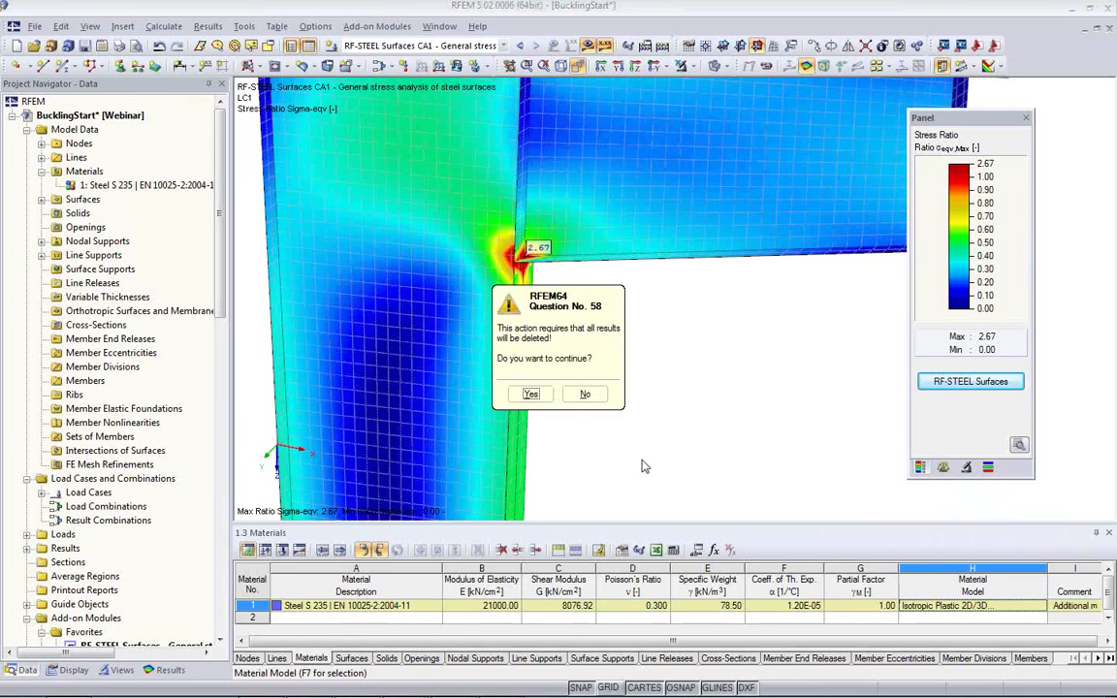
pyautogui.click(530, 394)
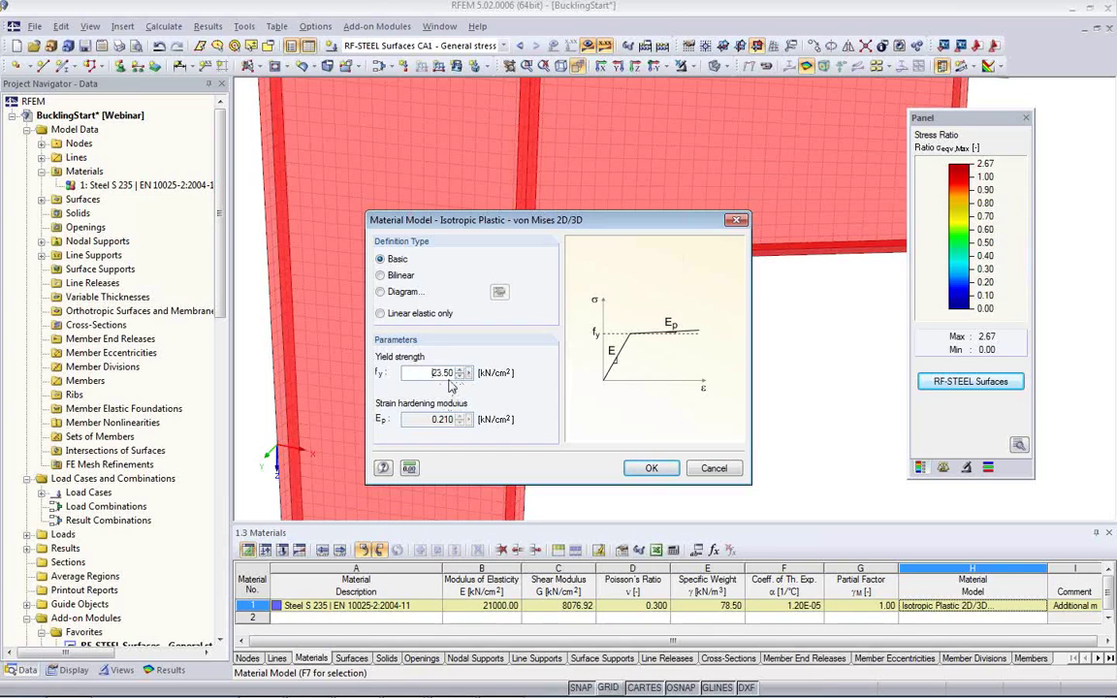
pyautogui.click(389, 278)
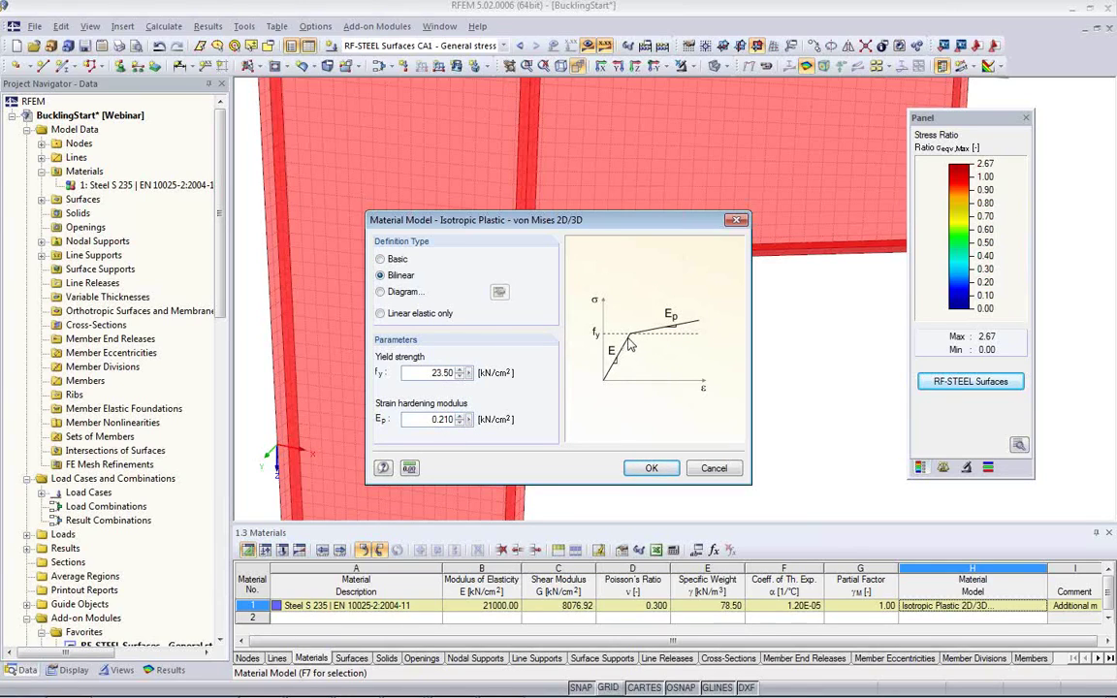
pyautogui.click(381, 291)
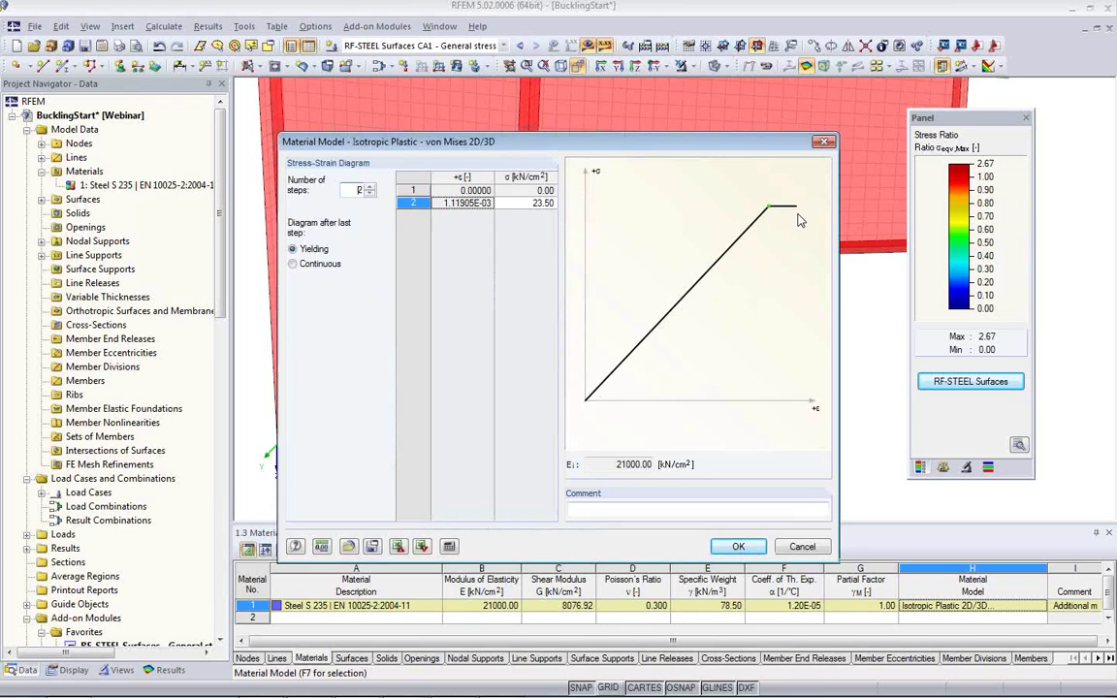
pyautogui.click(738, 546)
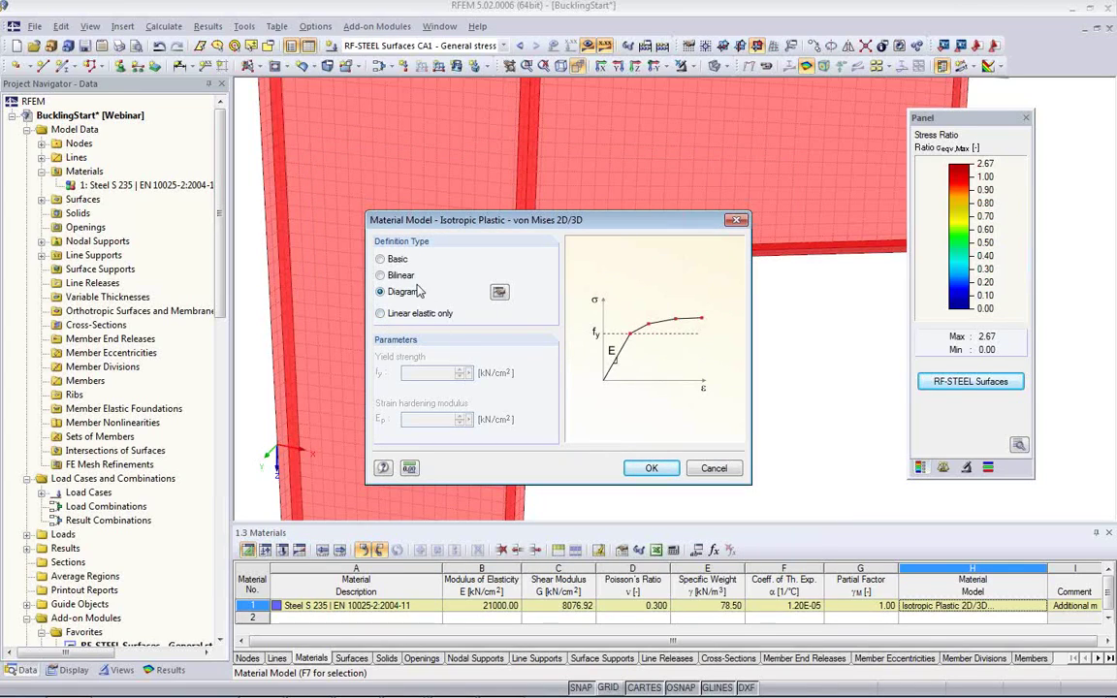
pyautogui.click(380, 259)
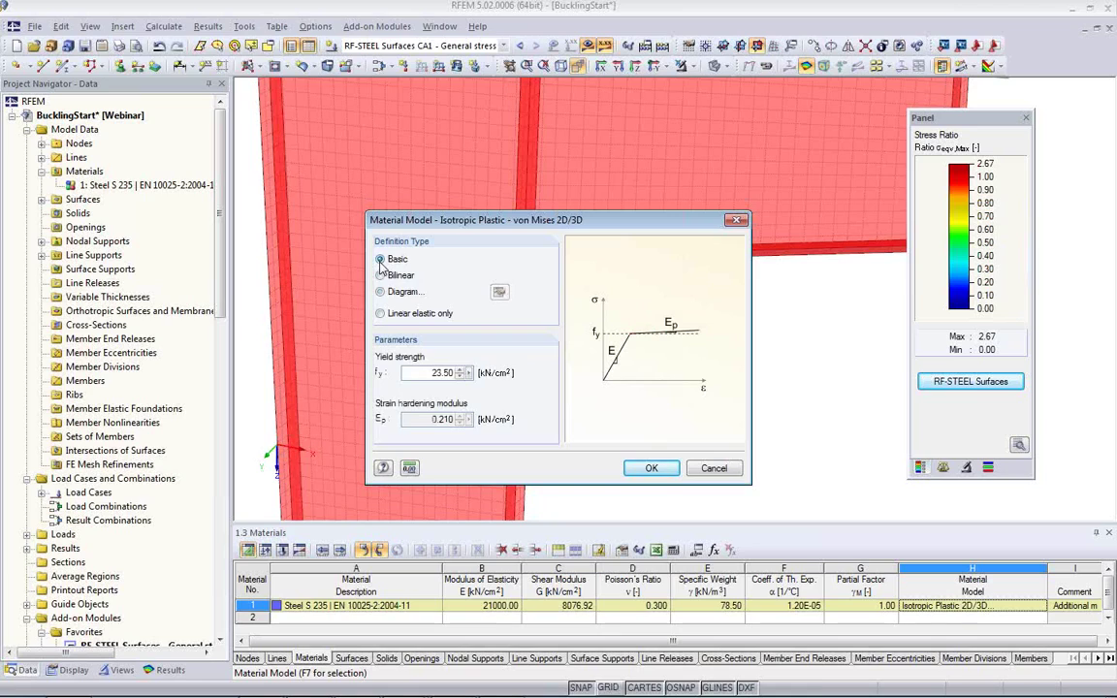
pyautogui.doubleClick(441, 373)
pyautogui.click(653, 469)
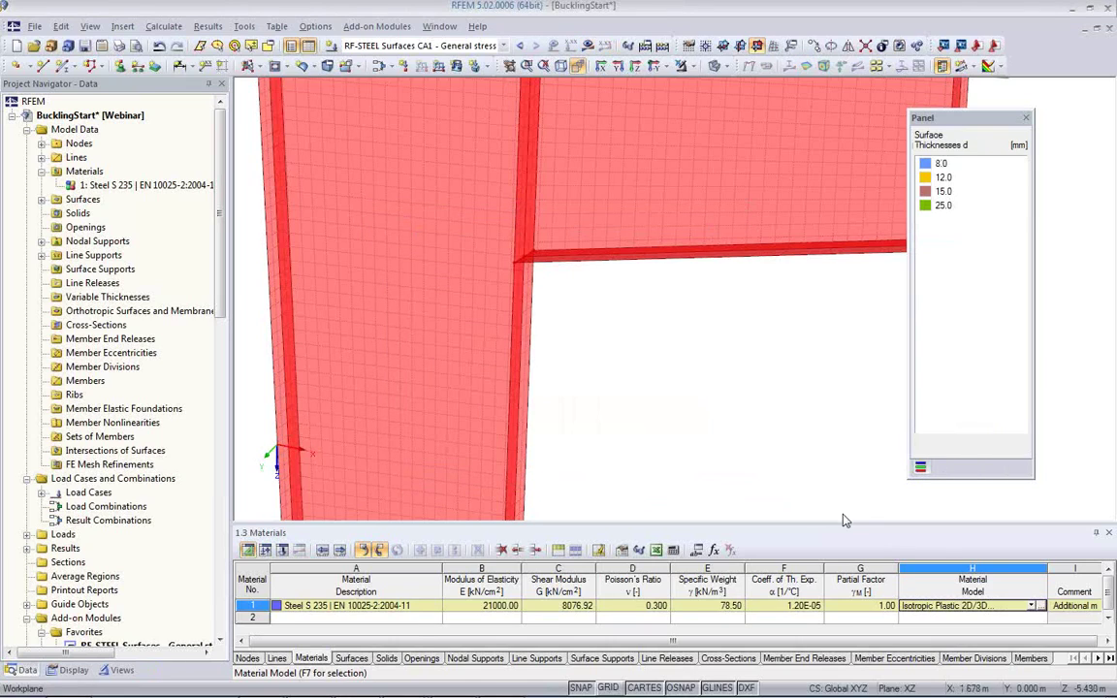
# - Switch Steel S 235 to Isotropic Nonlinear Elastic 2D, Basic definition, fy 23.50 kN/cm²
pyautogui.click(1033, 606)
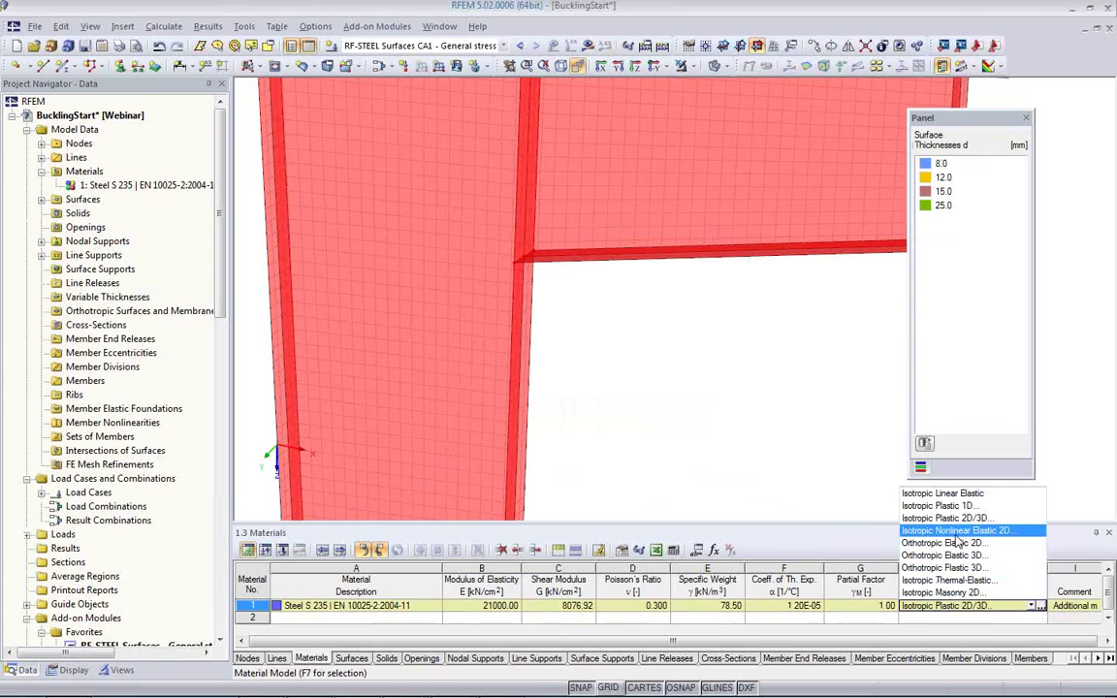
pyautogui.click(956, 534)
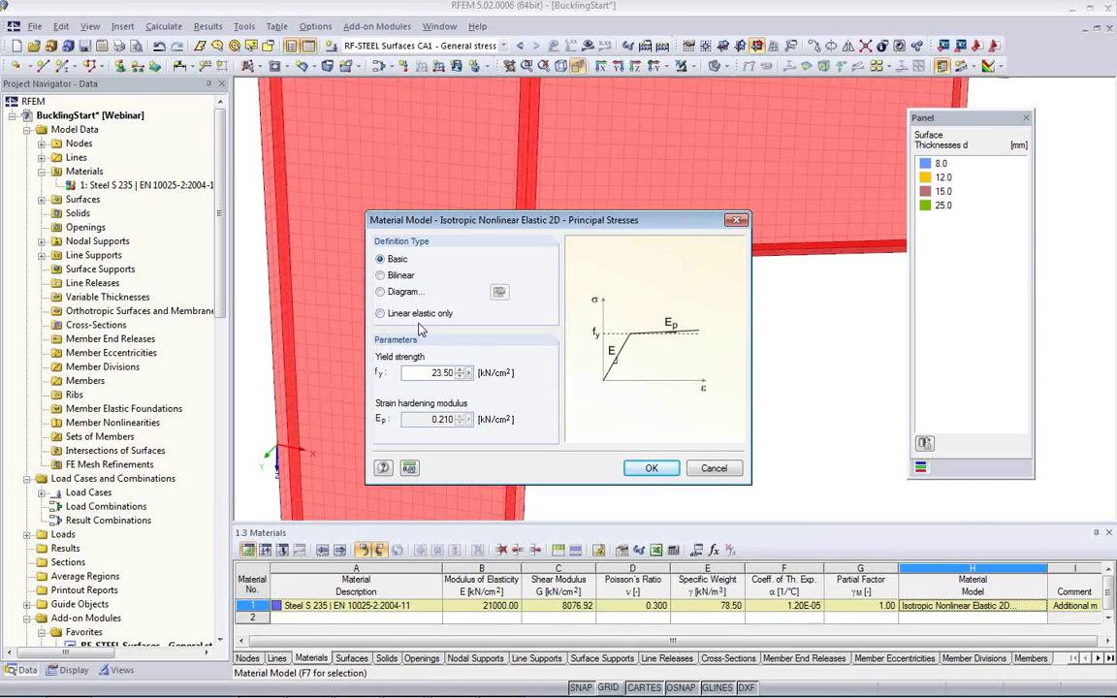
pyautogui.click(380, 291)
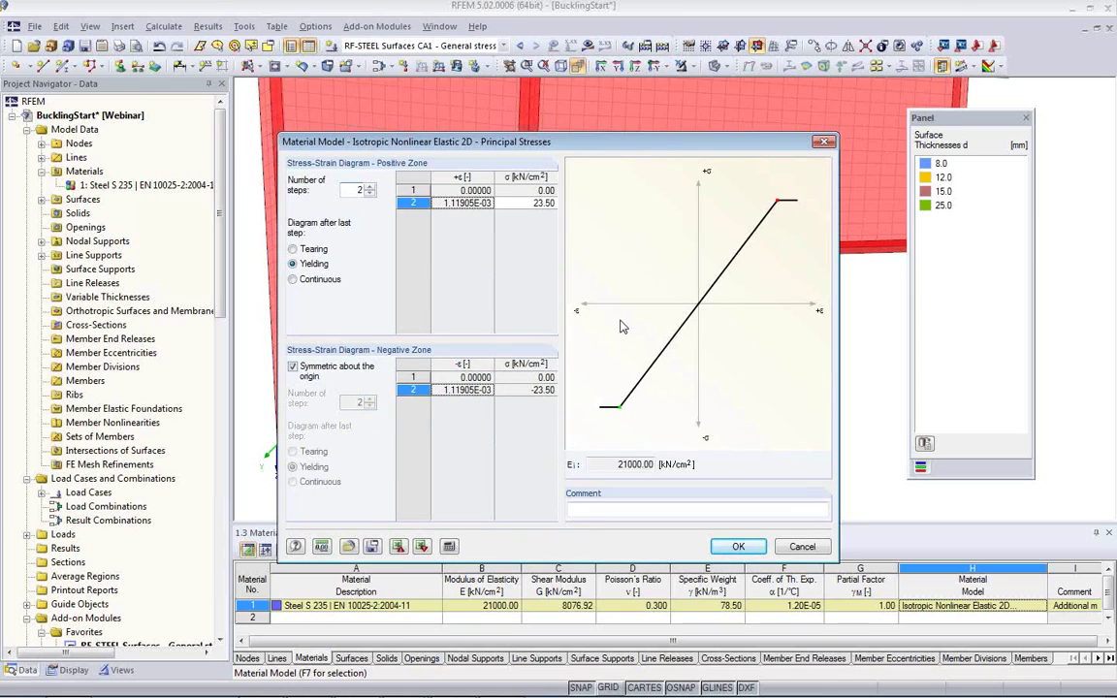
pyautogui.click(797, 546)
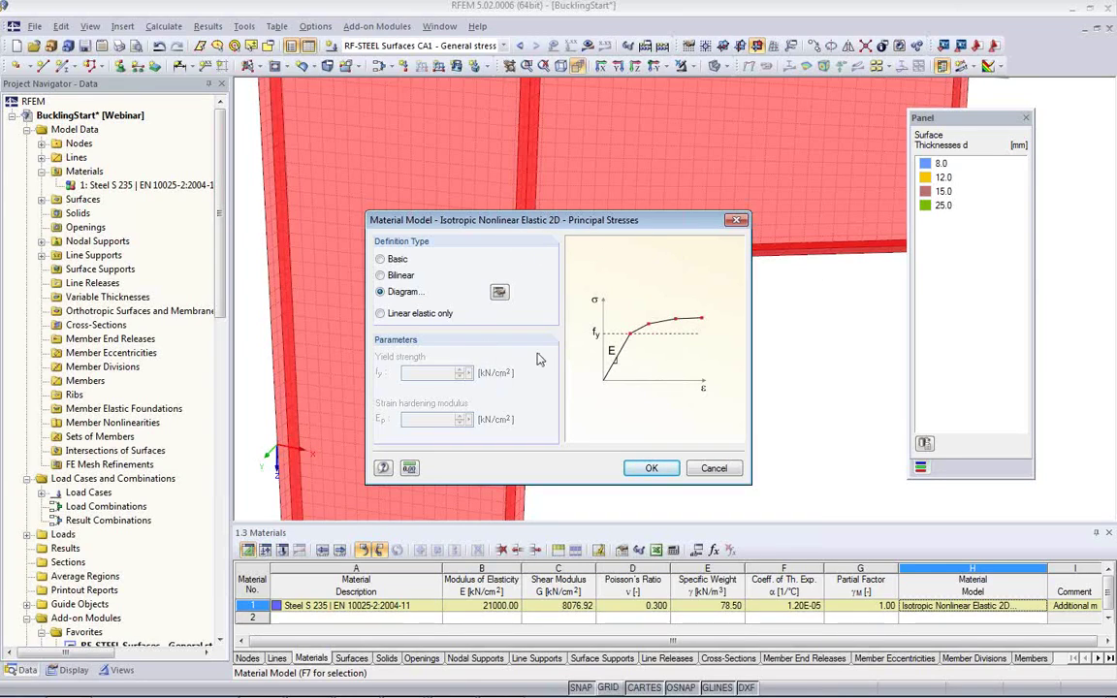
pyautogui.click(382, 258)
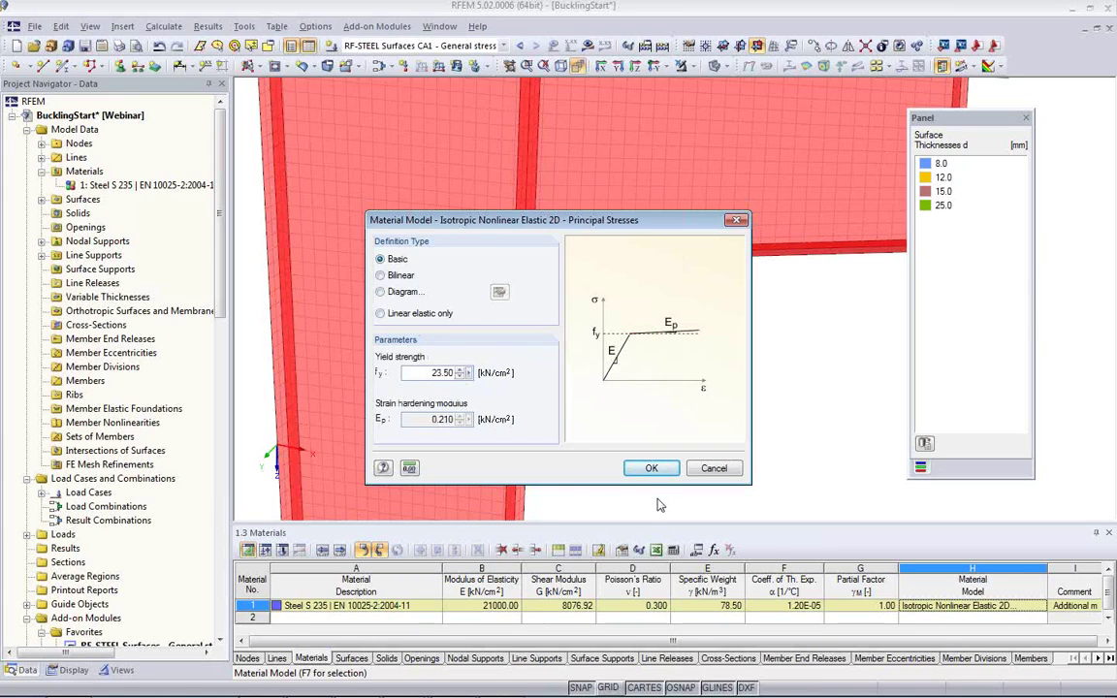
pyautogui.click(656, 468)
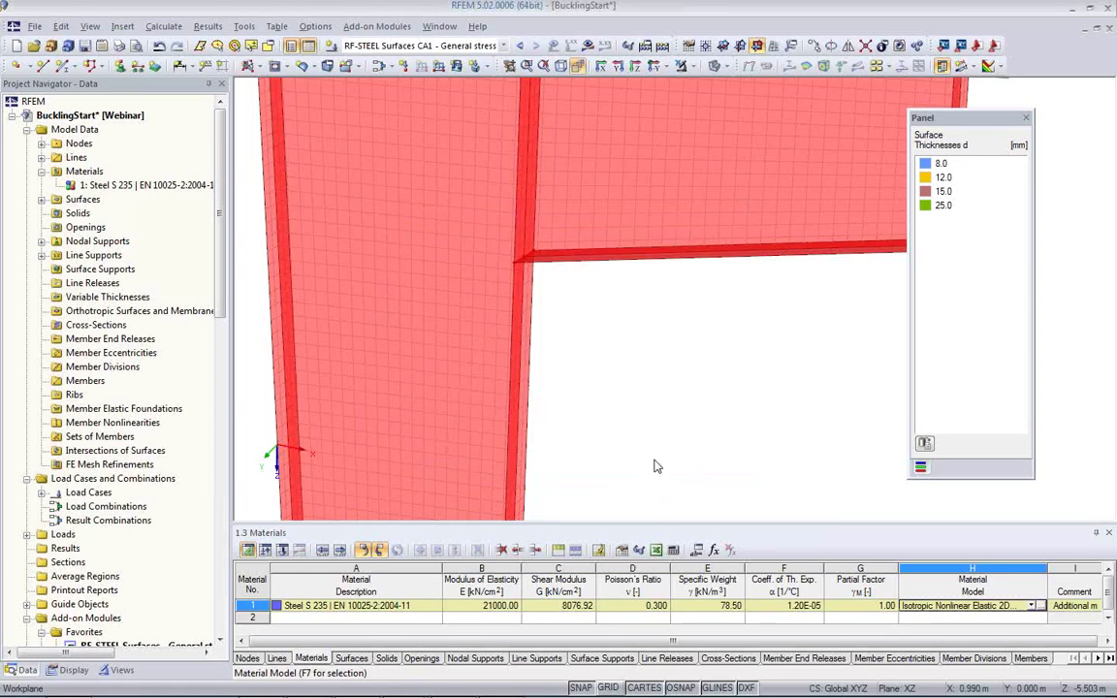
# - Frame the whole model and toggle LC1 results on, prompting the start-calculation question
pyautogui.scroll(-2, 587, 412)
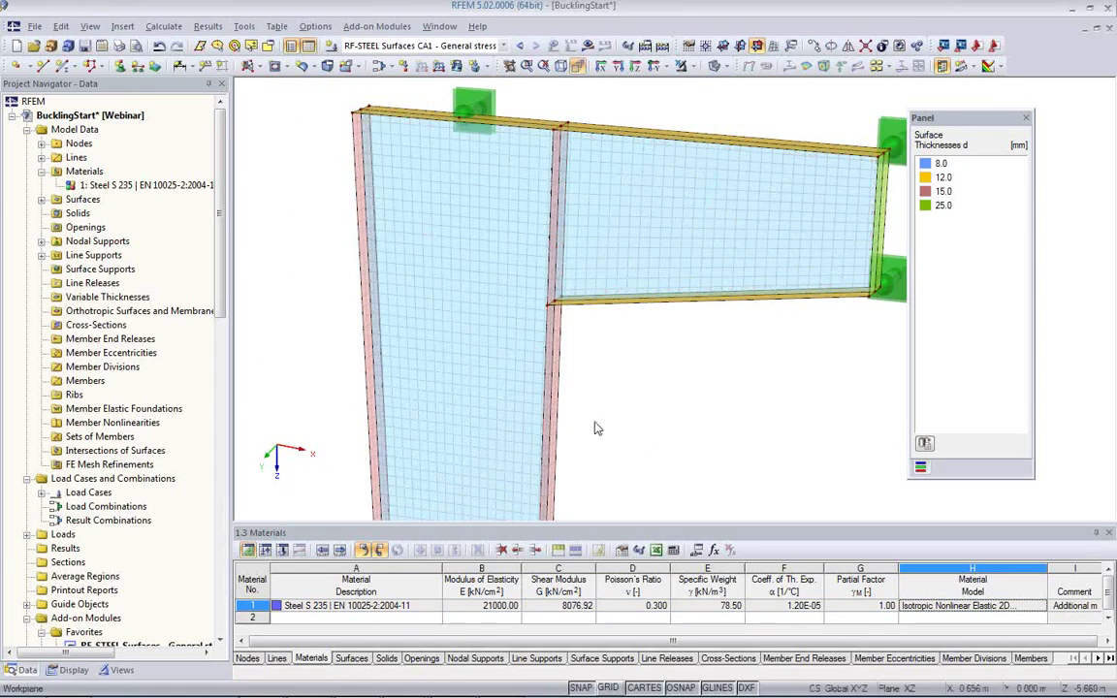
pyautogui.moveTo(597, 428); pyautogui.dragTo(524, 379, button='middle')
pyautogui.scroll(-1, 670, 443)
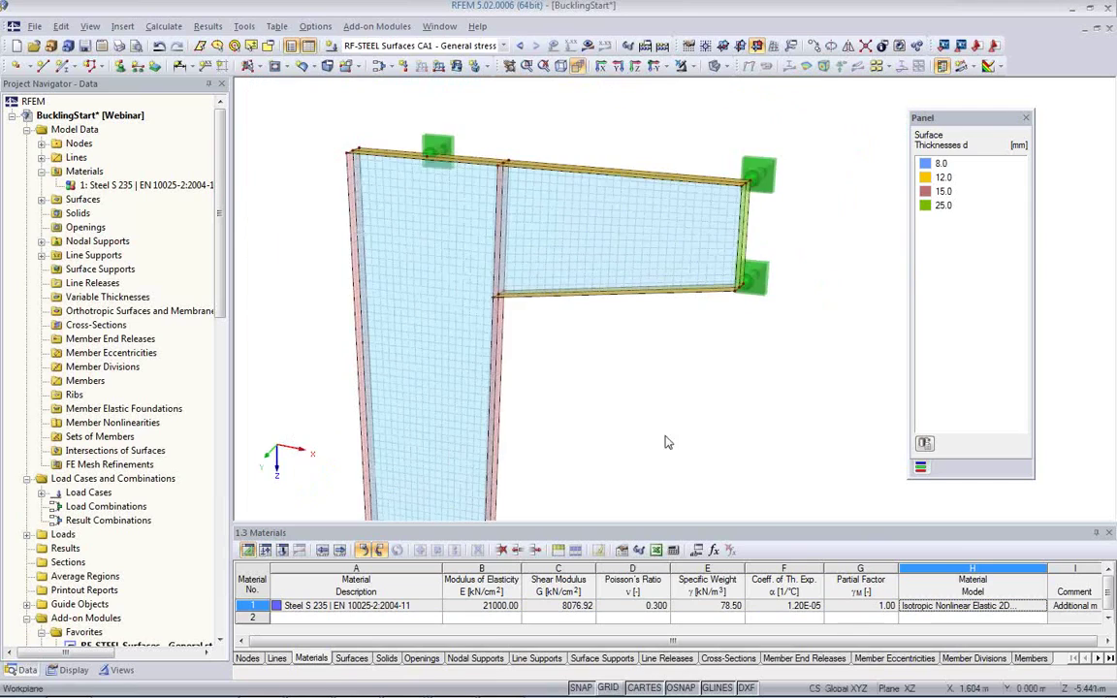
pyautogui.scroll(-3, 621, 393)
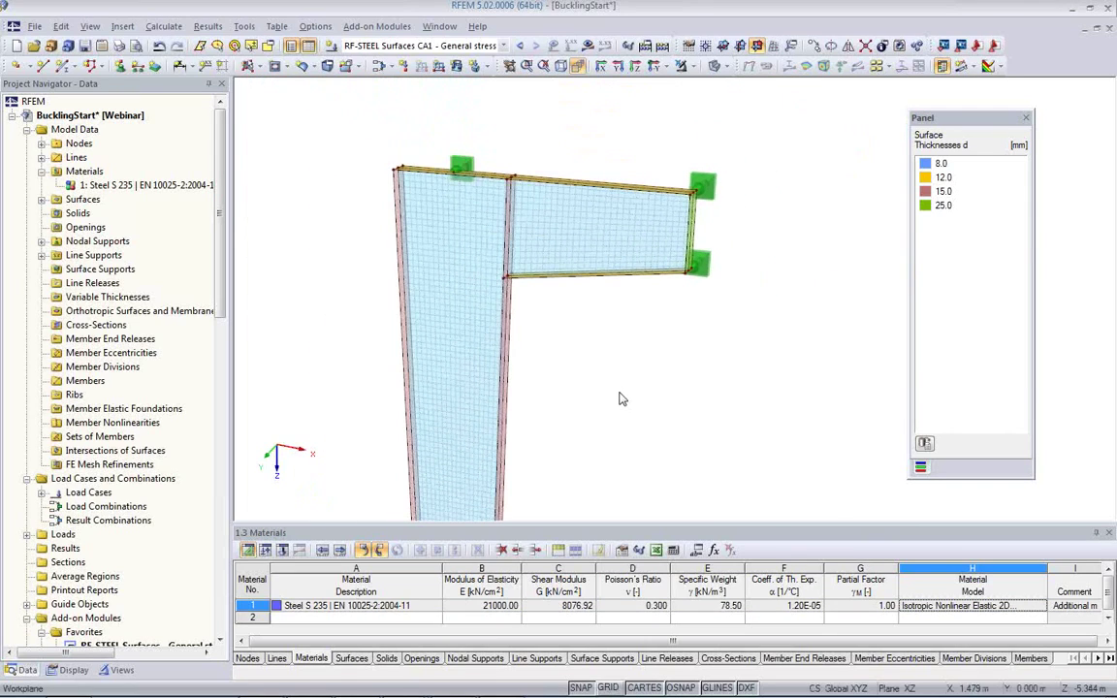
pyautogui.scroll(3, 582, 369)
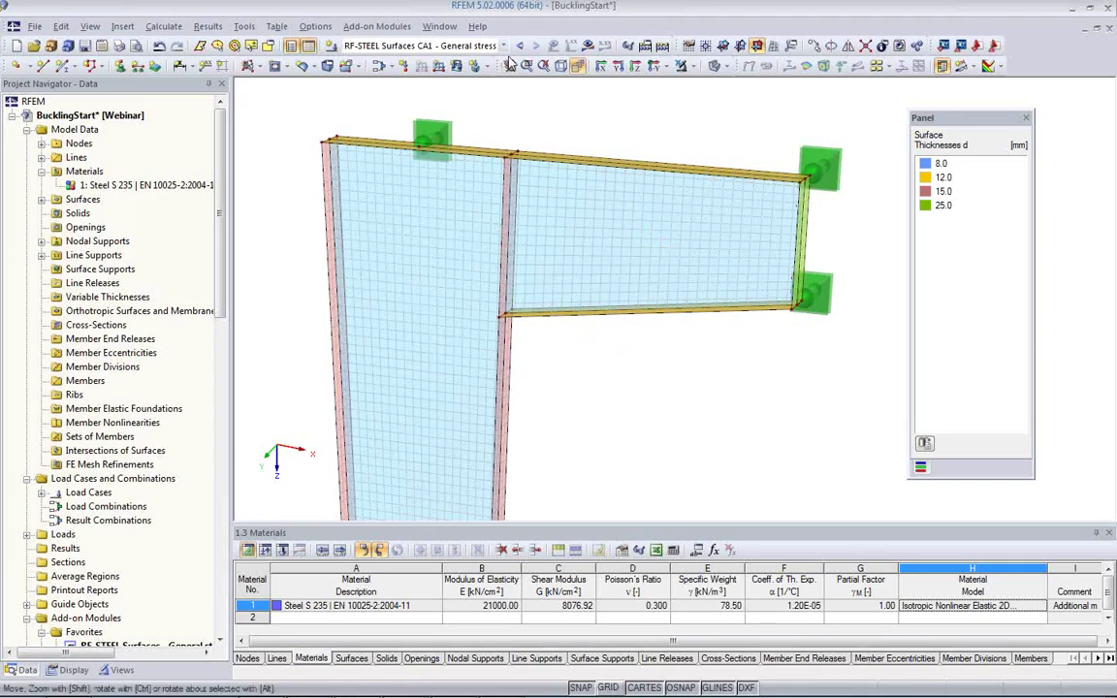
pyautogui.scroll(1, 492, 49)
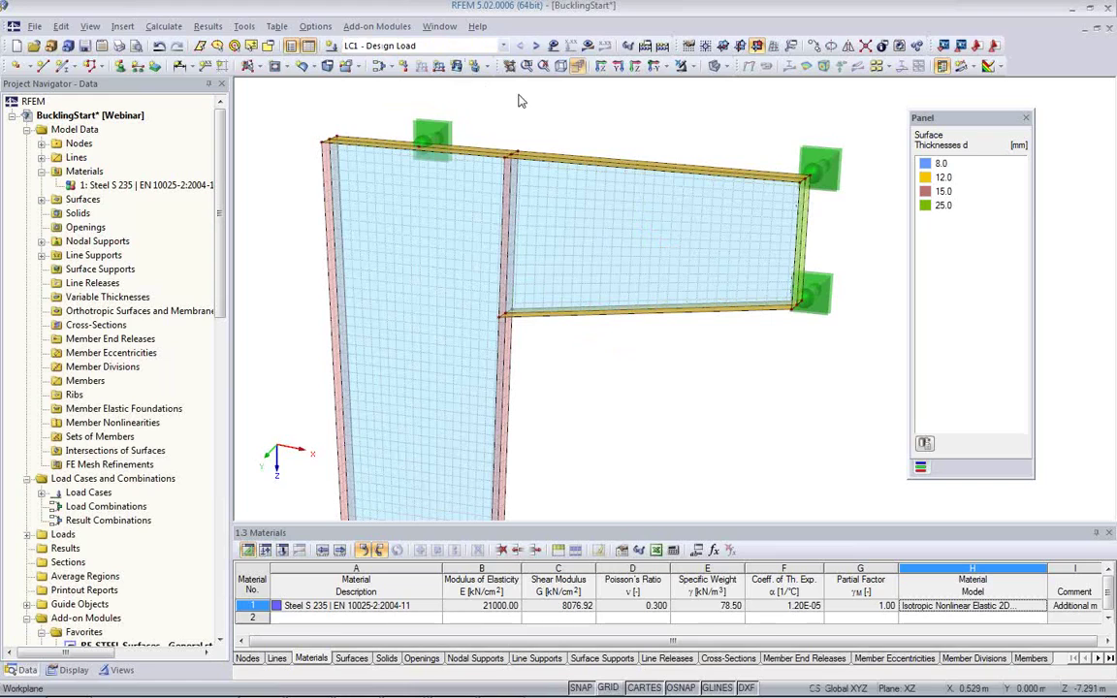
pyautogui.click(588, 46)
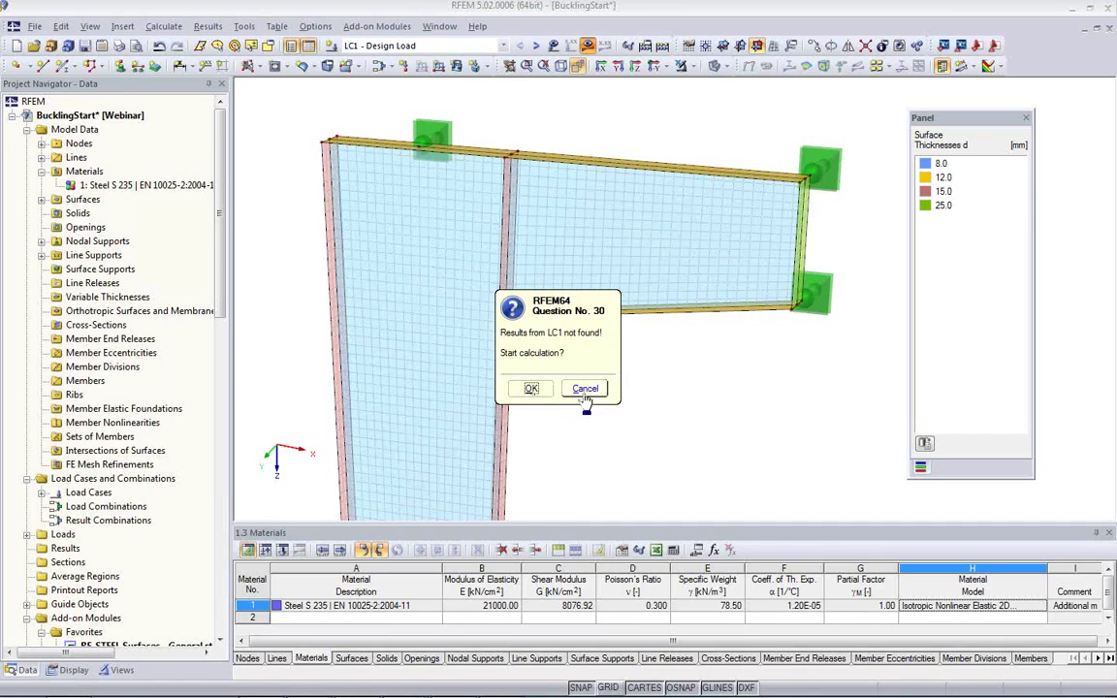
# - Confirm starting the FE calculation for LC1
pyautogui.click(531, 388)
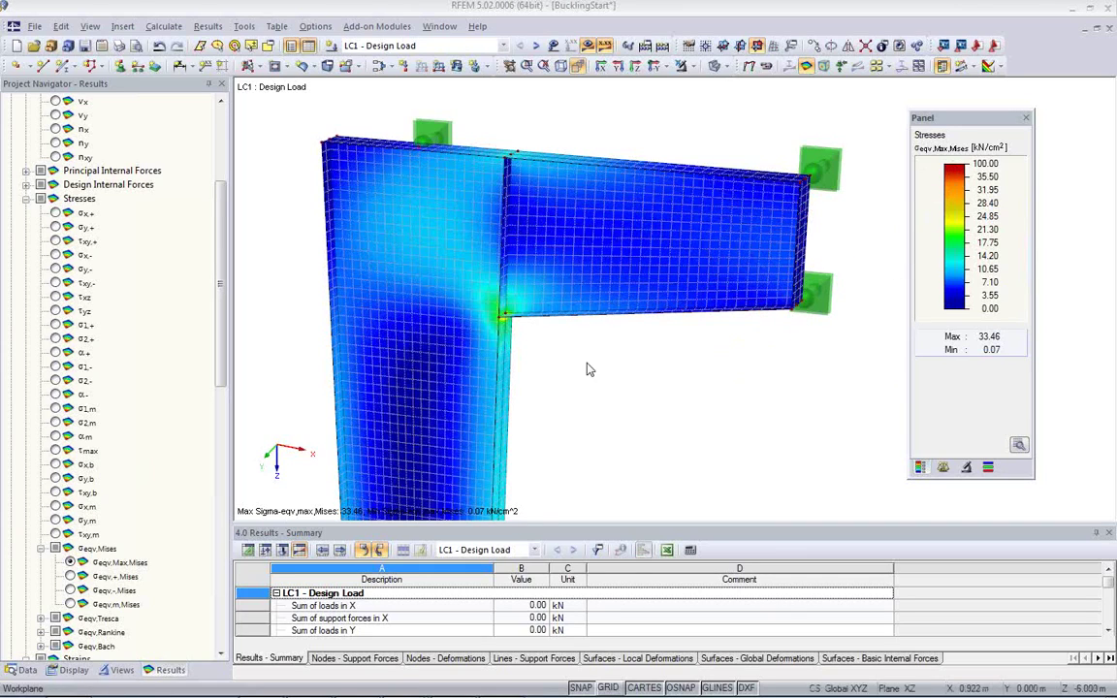
# - Orbit, zoom and pan onto the von Mises stress concentration at the inner beam–column corner
pyautogui.keyDown('ctrl'); pyautogui.moveTo(584, 352); pyautogui.dragTo(723, 335, button='middle'); pyautogui.keyUp('ctrl')
pyautogui.scroll(5, 558, 334)
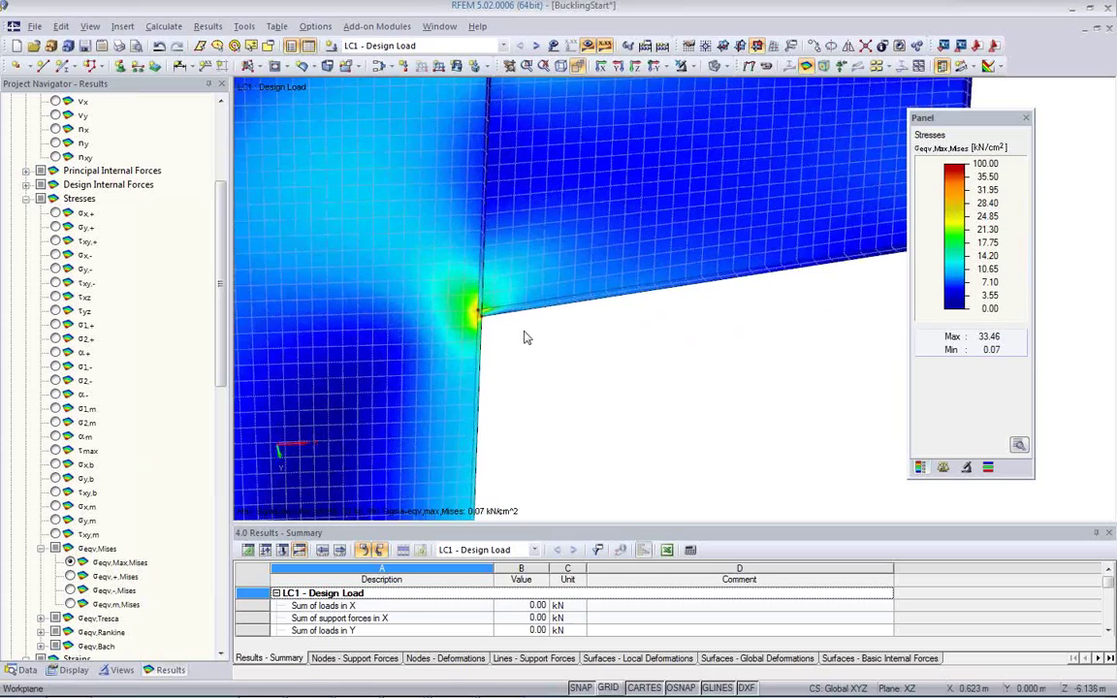
pyautogui.scroll(-5, 643, 346)
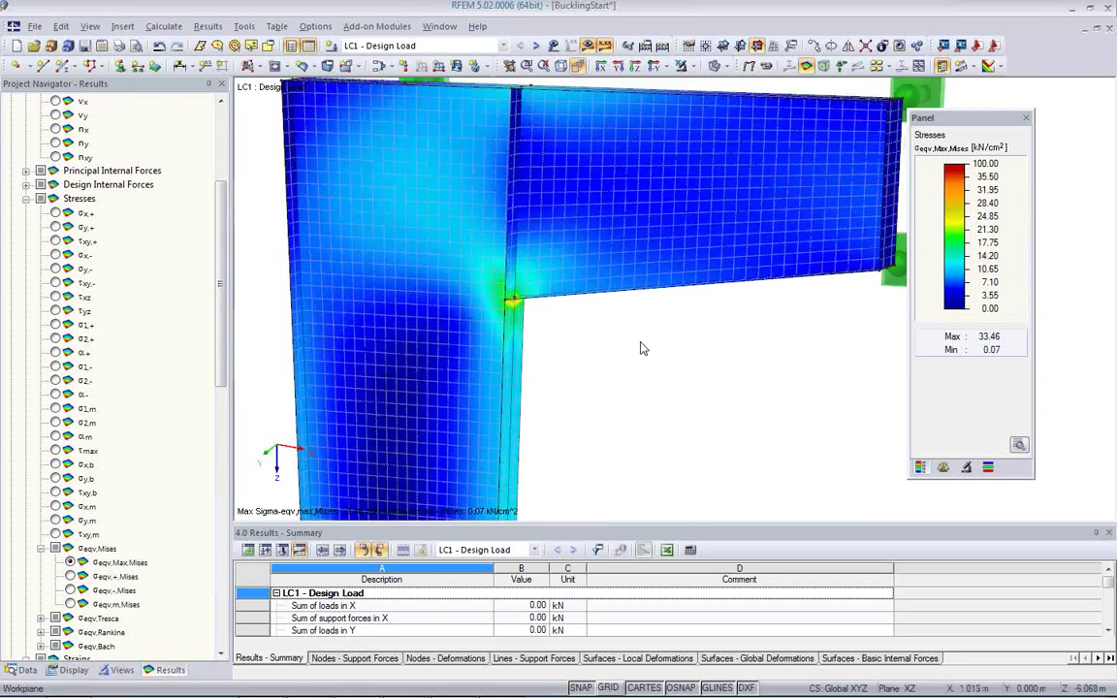
pyautogui.moveTo(621, 344); pyautogui.dragTo(625, 323, button='middle')
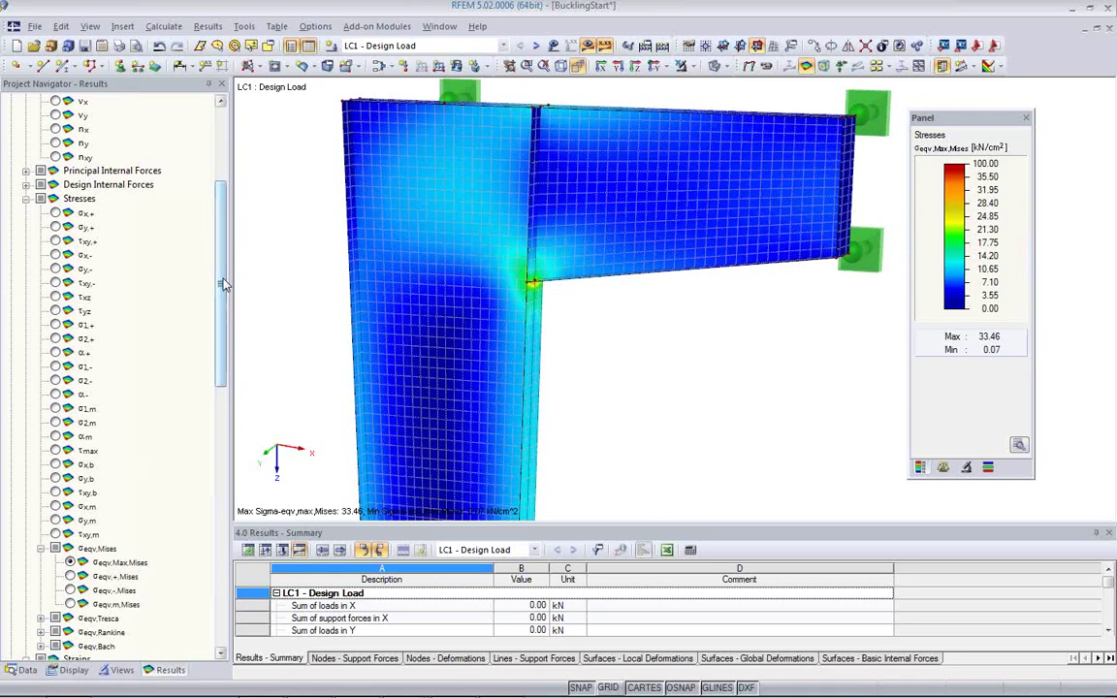
pyautogui.moveTo(222, 284); pyautogui.dragTo(223, 324)
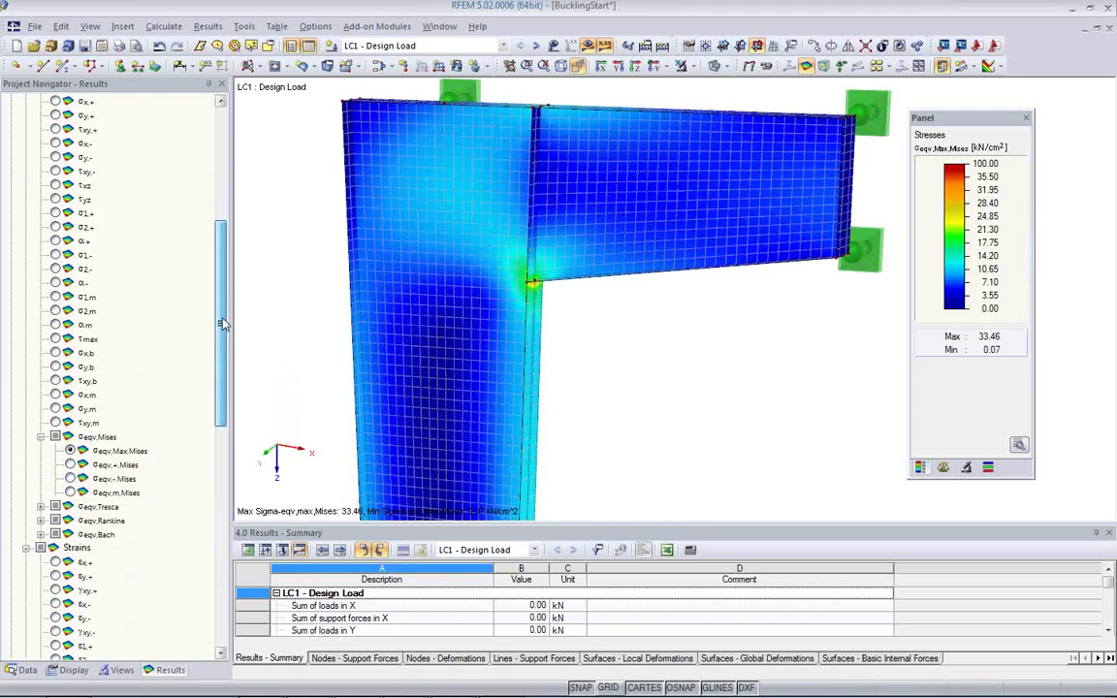
pyautogui.moveTo(223, 324); pyautogui.dragTo(222, 284)
pyautogui.scroll(3, 491, 254)
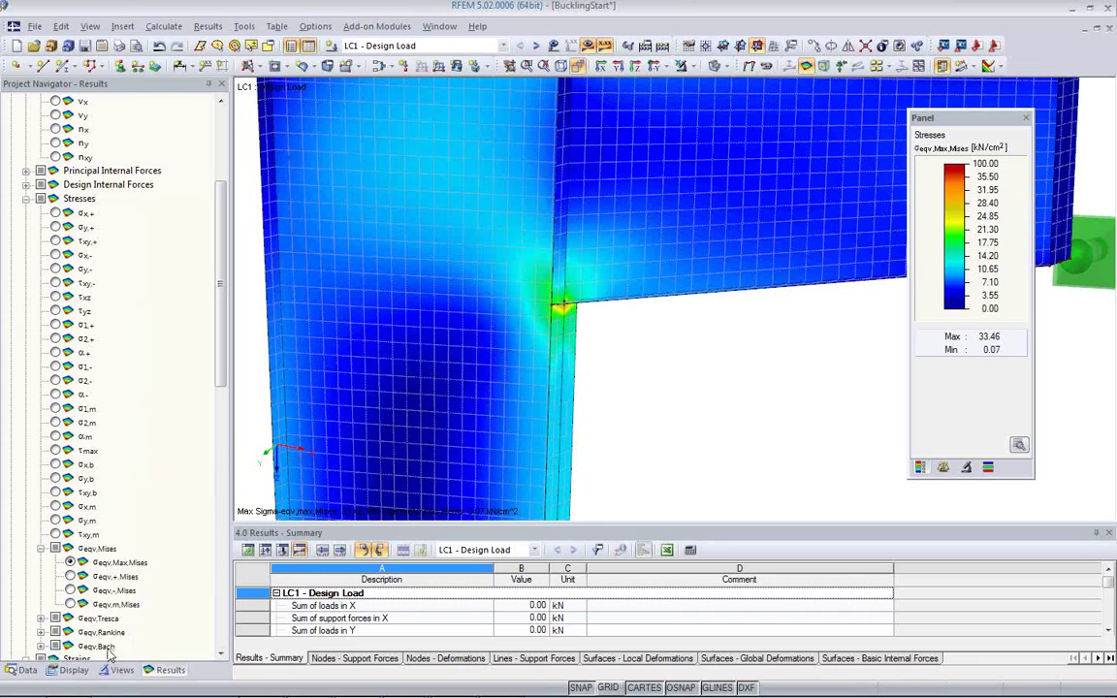
pyautogui.click(73, 670)
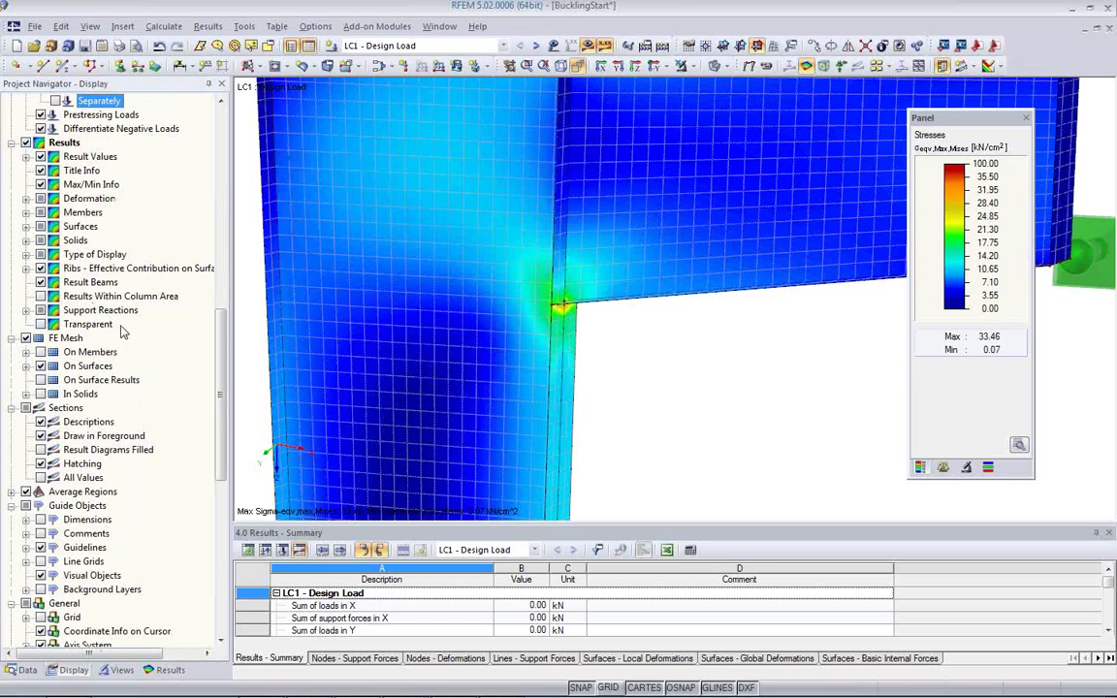
# - Expand Results > Surfaces > Distribution of Internal Forces/Stresses in the Display navigator
pyautogui.scroll(-7, 130, 347)
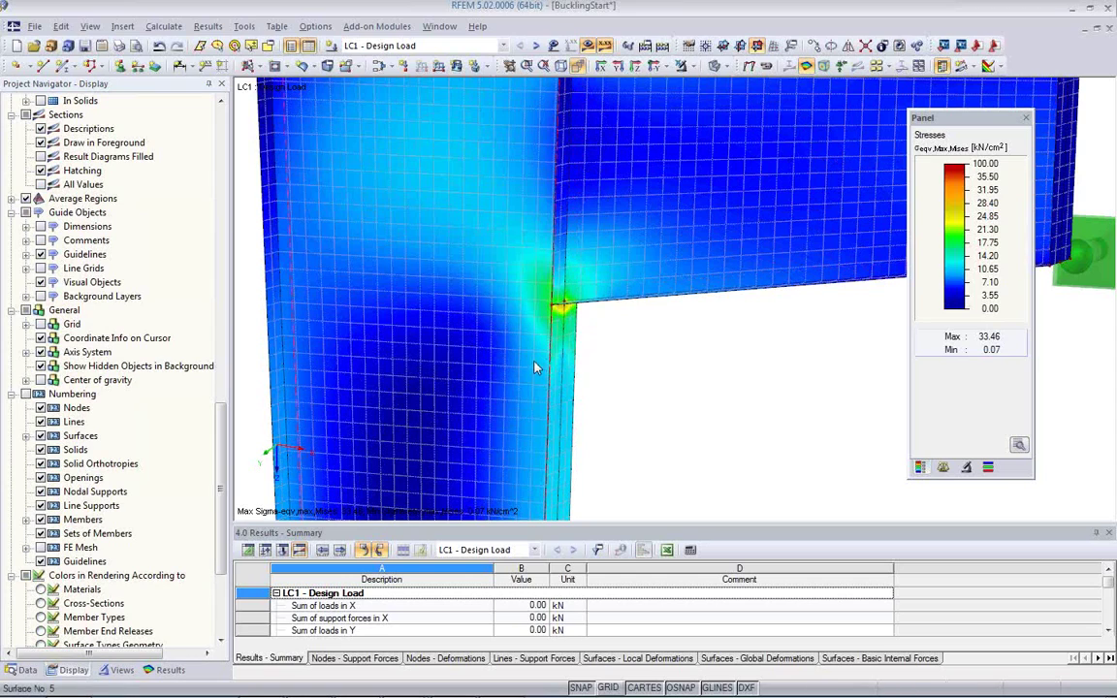
pyautogui.moveTo(530, 363)
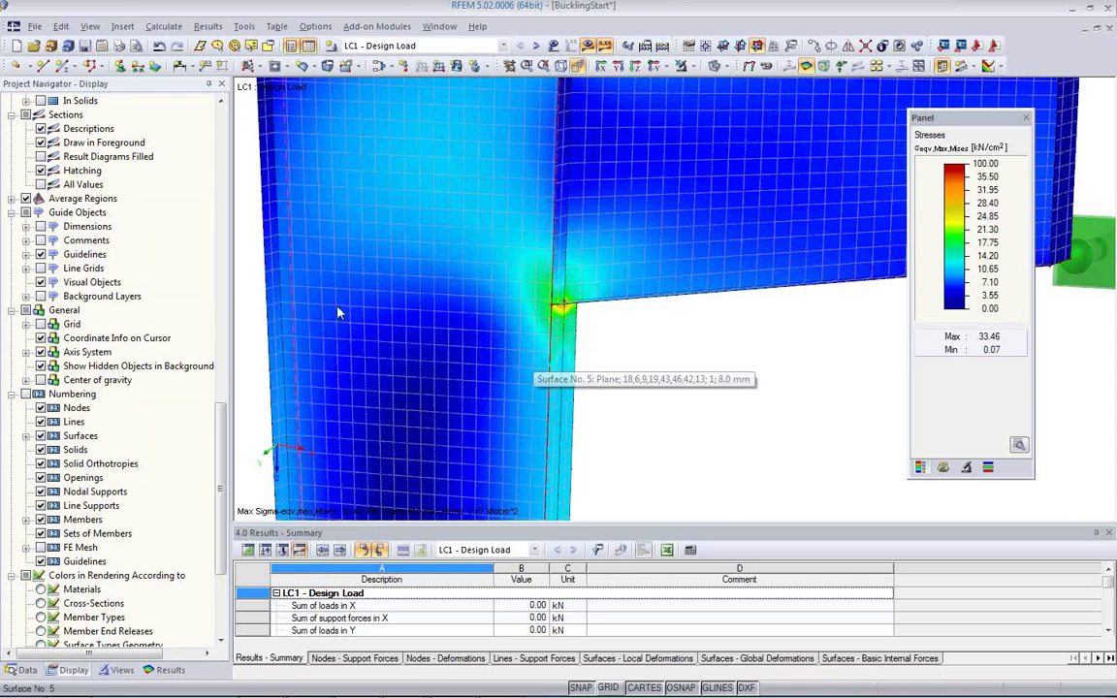
pyautogui.scroll(-1, 165, 401)
pyautogui.scroll(-2, 165, 401)
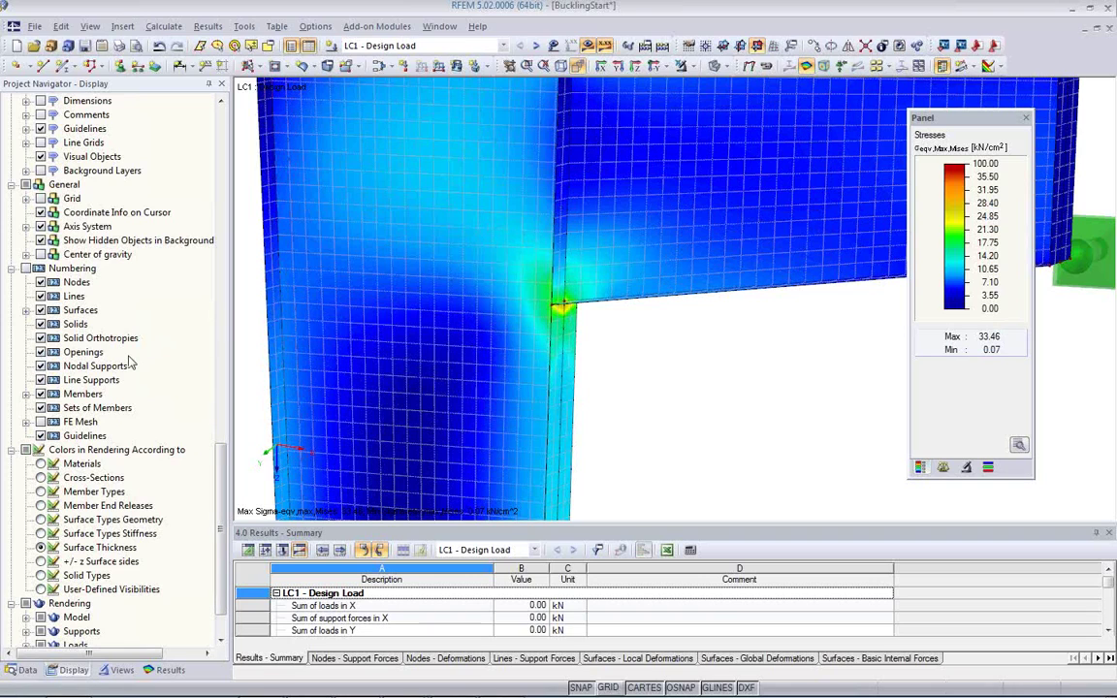
pyautogui.moveTo(221, 509); pyautogui.dragTo(224, 336)
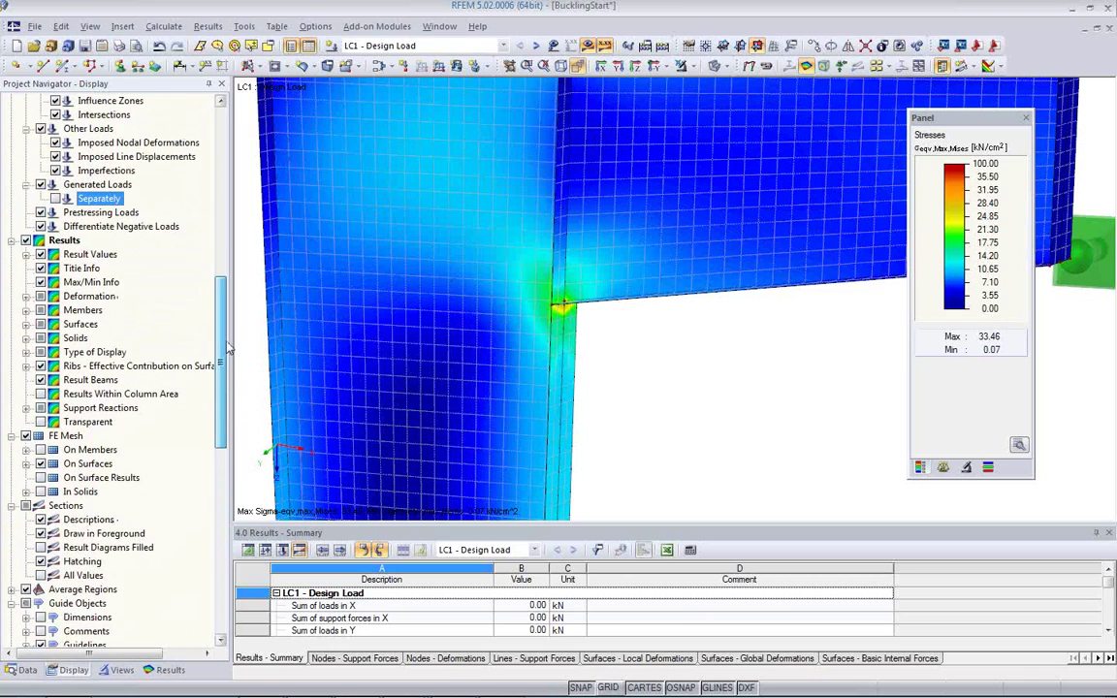
pyautogui.click(26, 324)
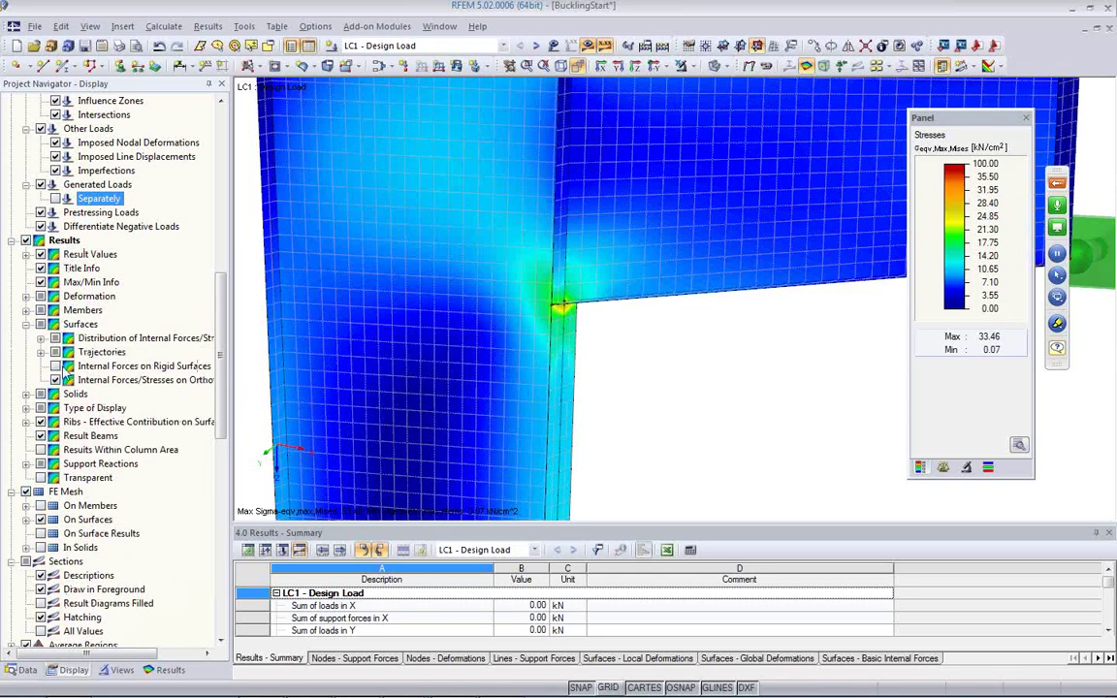
pyautogui.click(41, 338)
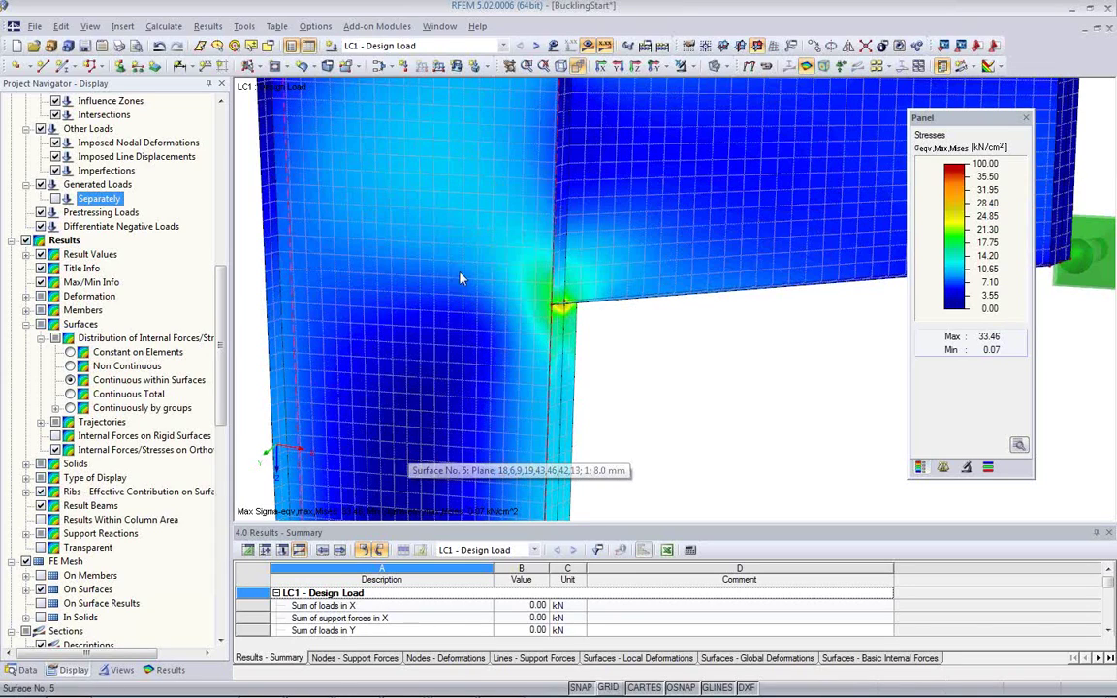
# - Show LC1 von Mises stresses constant per element in discrete colour bands, with smooth colour transition off
pyautogui.click(70, 366)
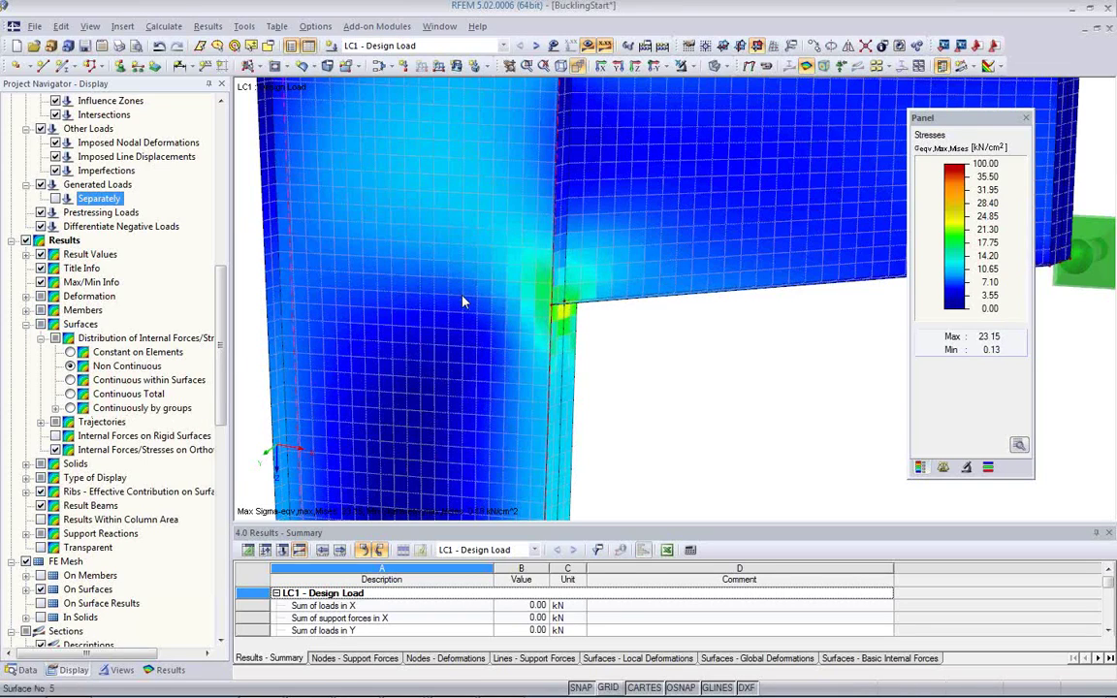
pyautogui.click(1019, 444)
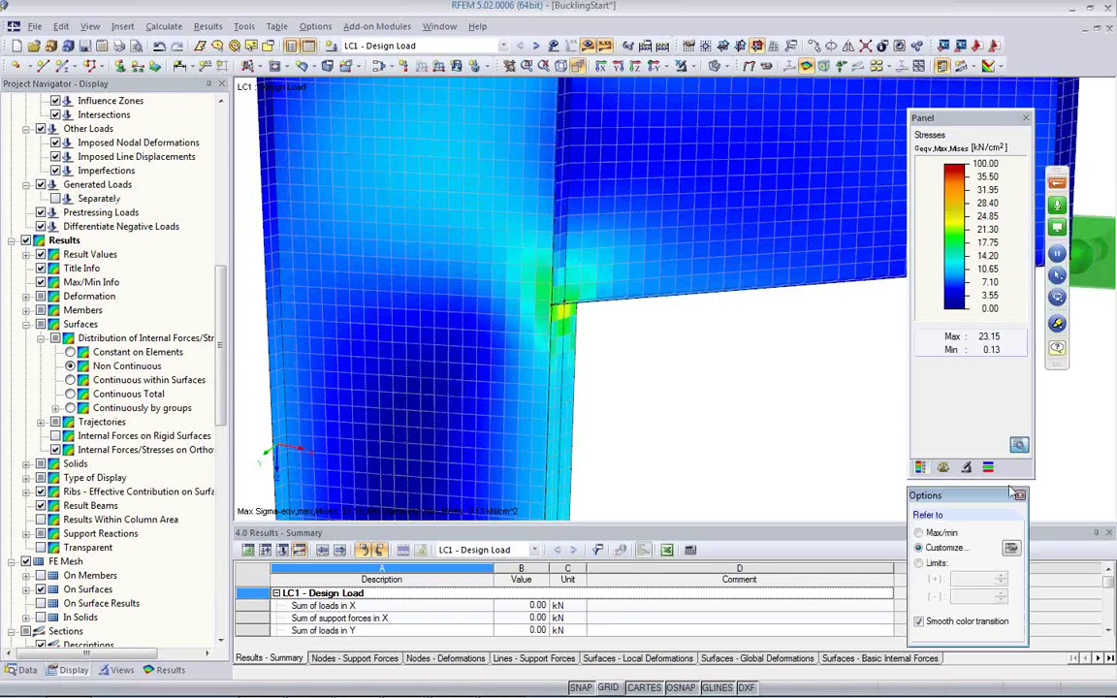
pyautogui.click(941, 620)
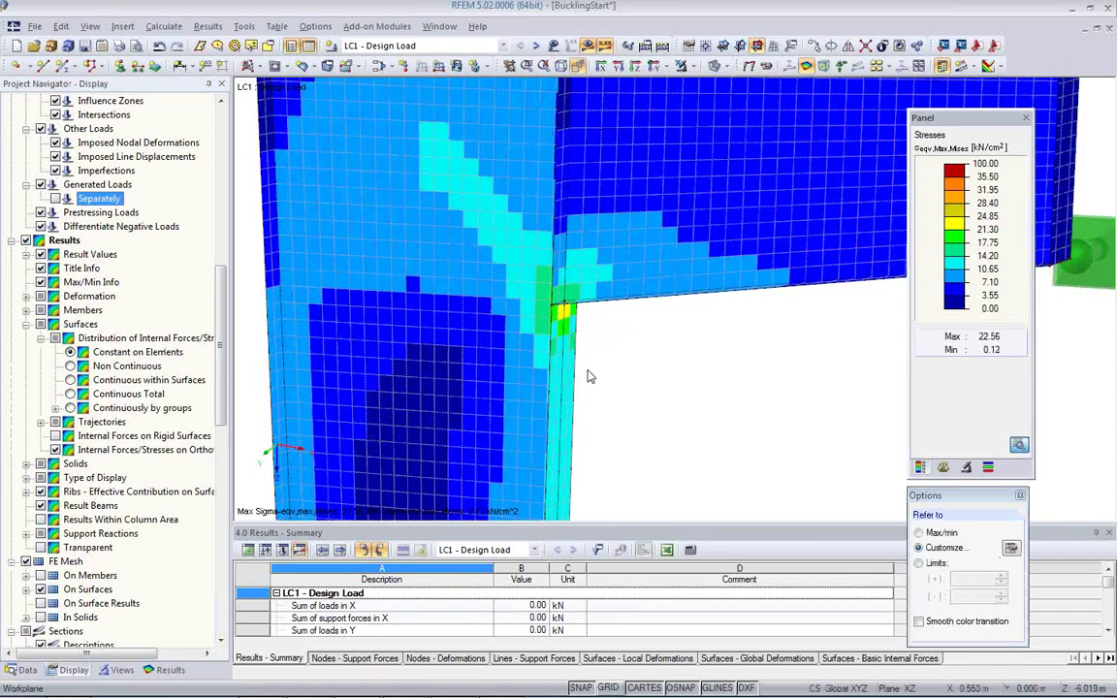
pyautogui.moveTo(589, 374); pyautogui.dragTo(405, 376, button='middle')
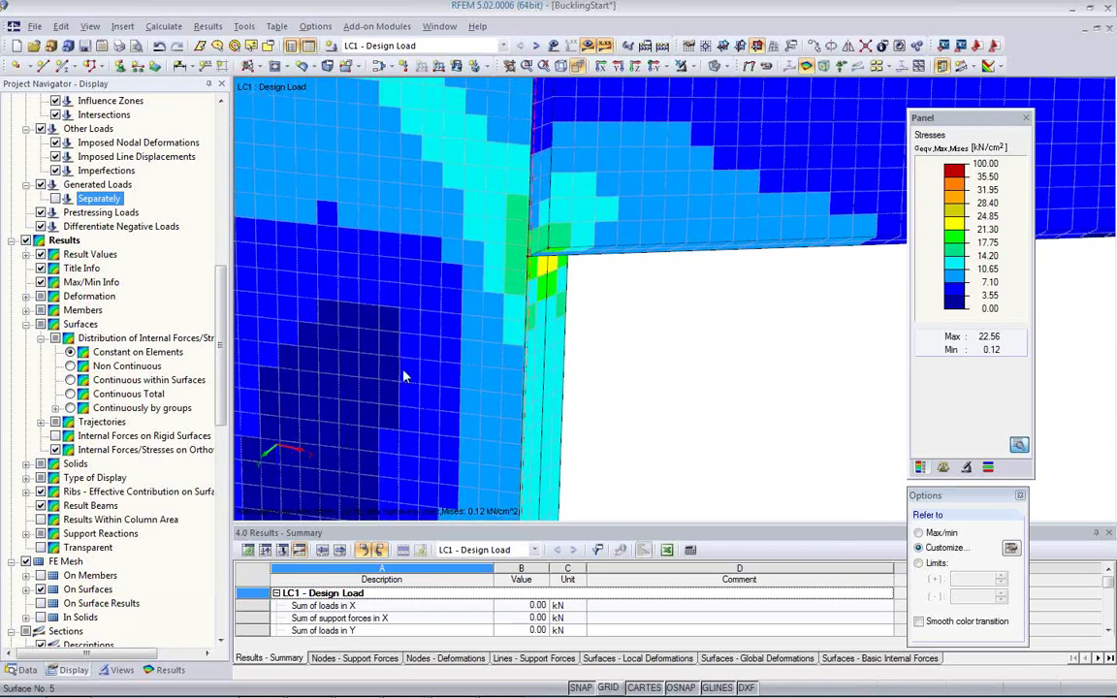
pyautogui.click(170, 670)
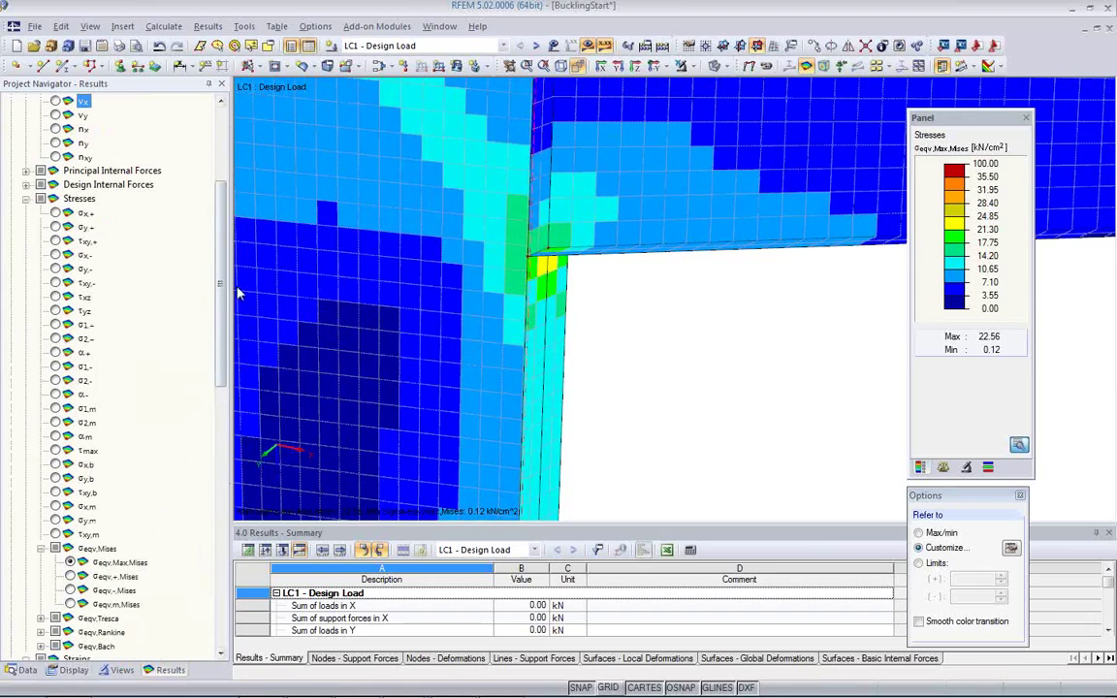
# - Plot the LC1 design ratio criterion on the surfaces, ranging 0.00557 to 1.00000
pyautogui.moveTo(221, 291); pyautogui.dragTo(209, 548)
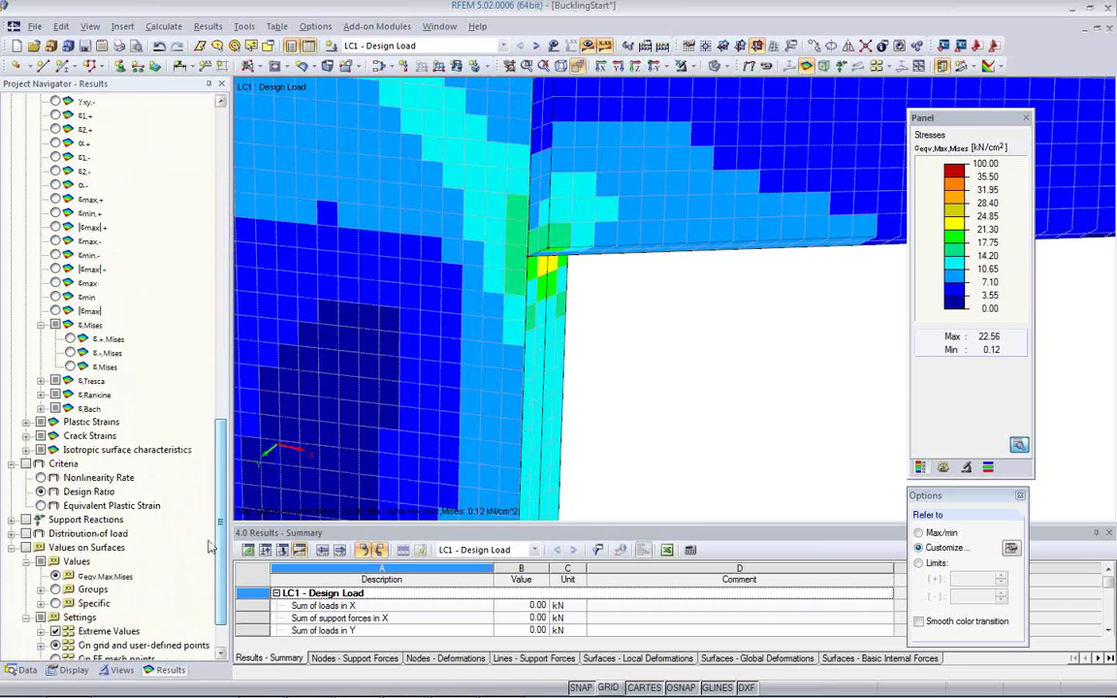
pyautogui.click(26, 465)
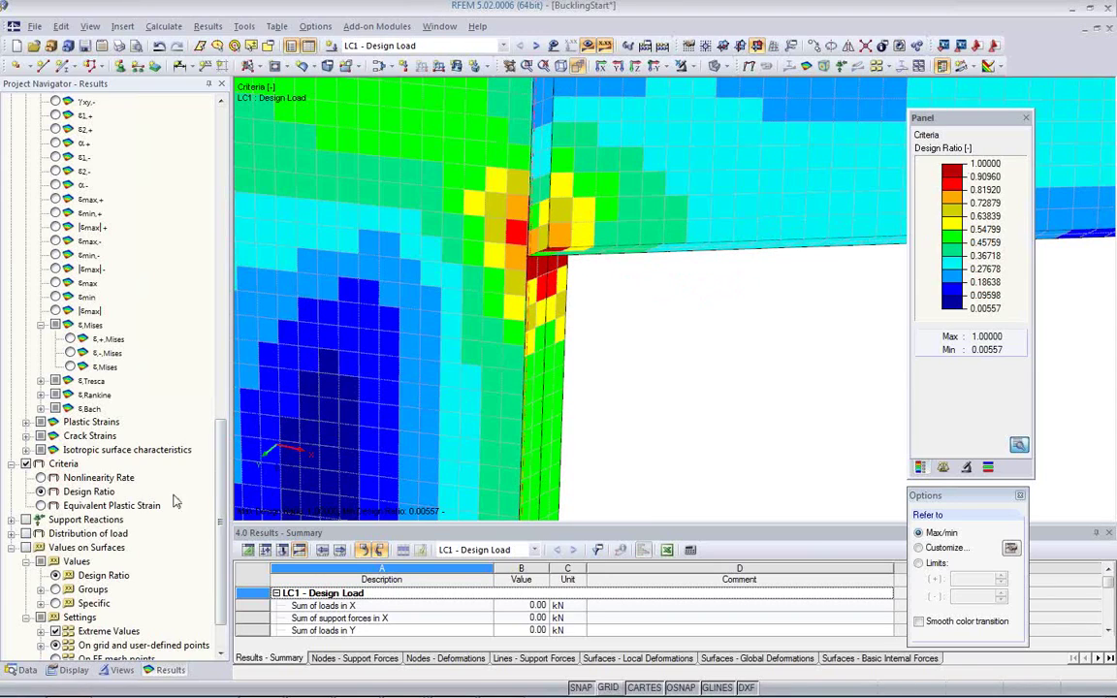
# - Check the nonlinearity rate, then plot ε,Mises strains peaking at 0.00205 at the inner corner
pyautogui.click(40, 478)
pyautogui.keyDown('ctrl'); pyautogui.moveTo(712, 304); pyautogui.dragTo(619, 380, button='middle'); pyautogui.keyUp('ctrl')
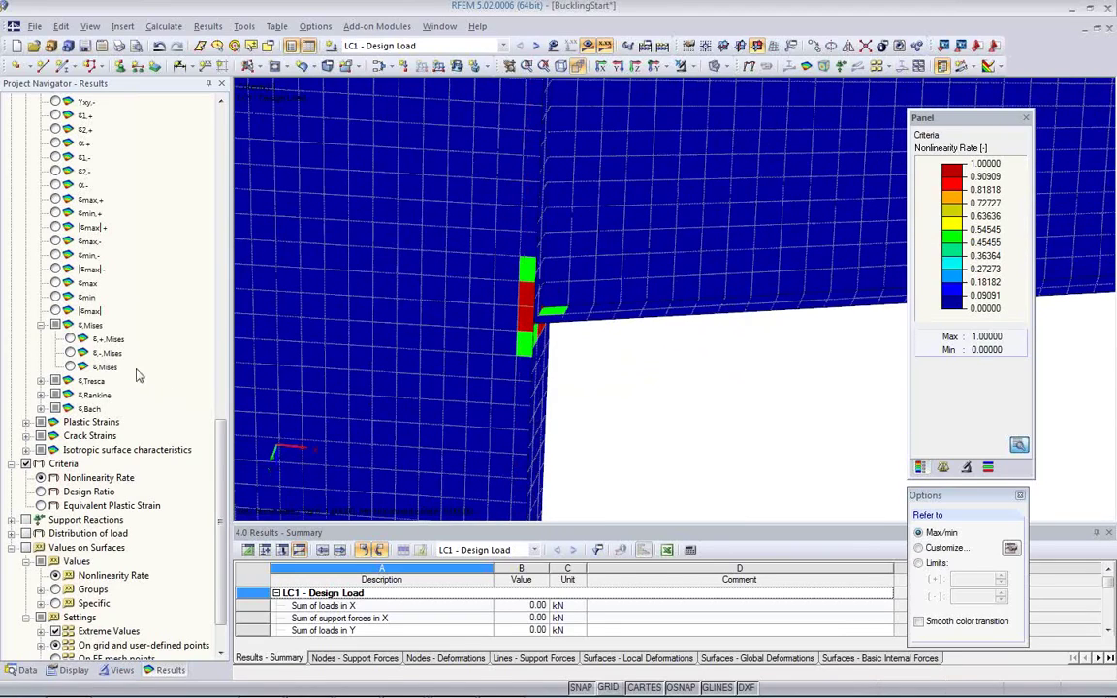
pyautogui.click(70, 366)
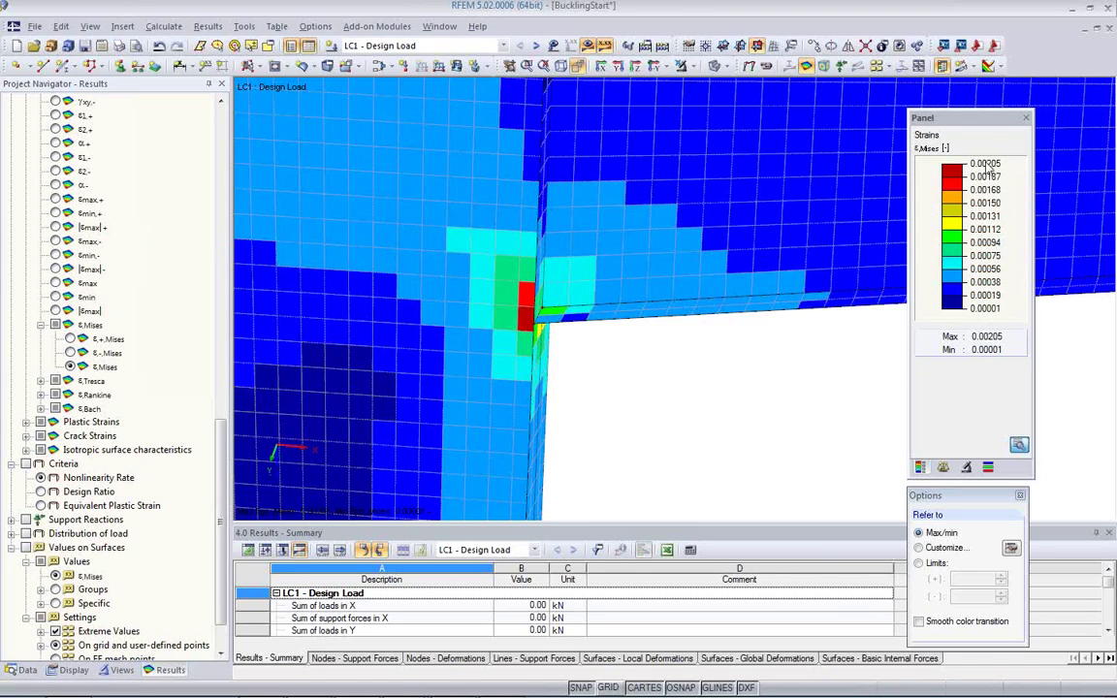
# - Recheck the design ratio, then plot σeqv,m,Mises membrane stresses from 0.06 to 20.39 kN/cm²
pyautogui.keyDown('ctrl'); pyautogui.moveTo(636, 374); pyautogui.dragTo(529, 301, button='middle'); pyautogui.keyUp('ctrl')
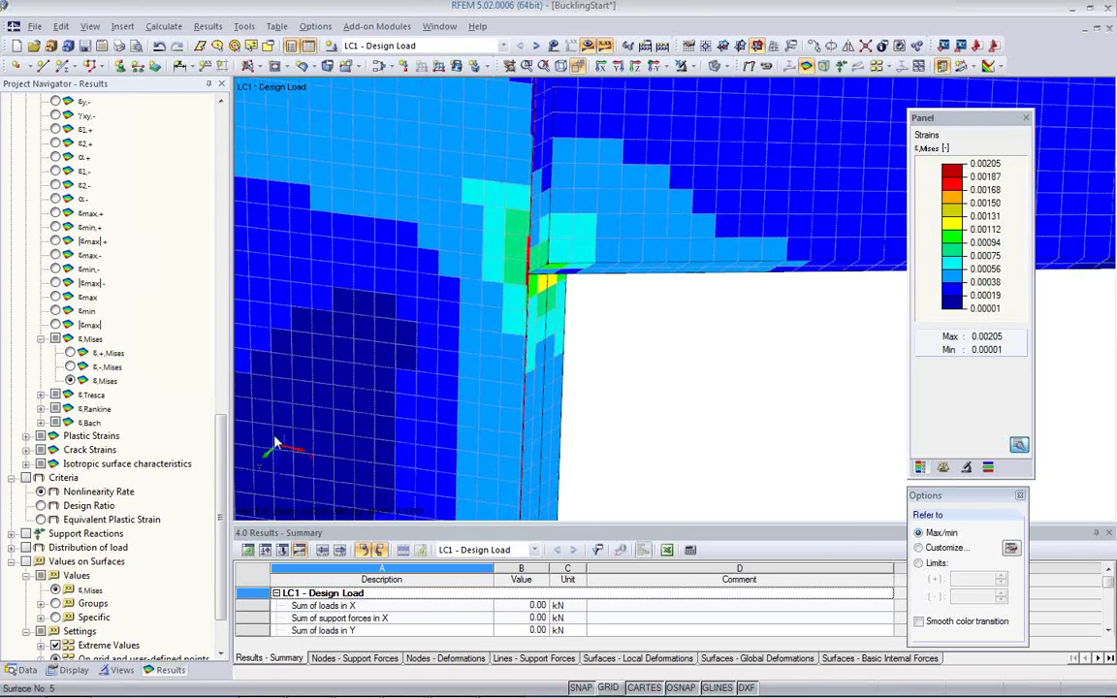
pyautogui.click(42, 507)
pyautogui.keyDown('ctrl'); pyautogui.moveTo(512, 309); pyautogui.dragTo(663, 318, button='middle'); pyautogui.keyUp('ctrl')
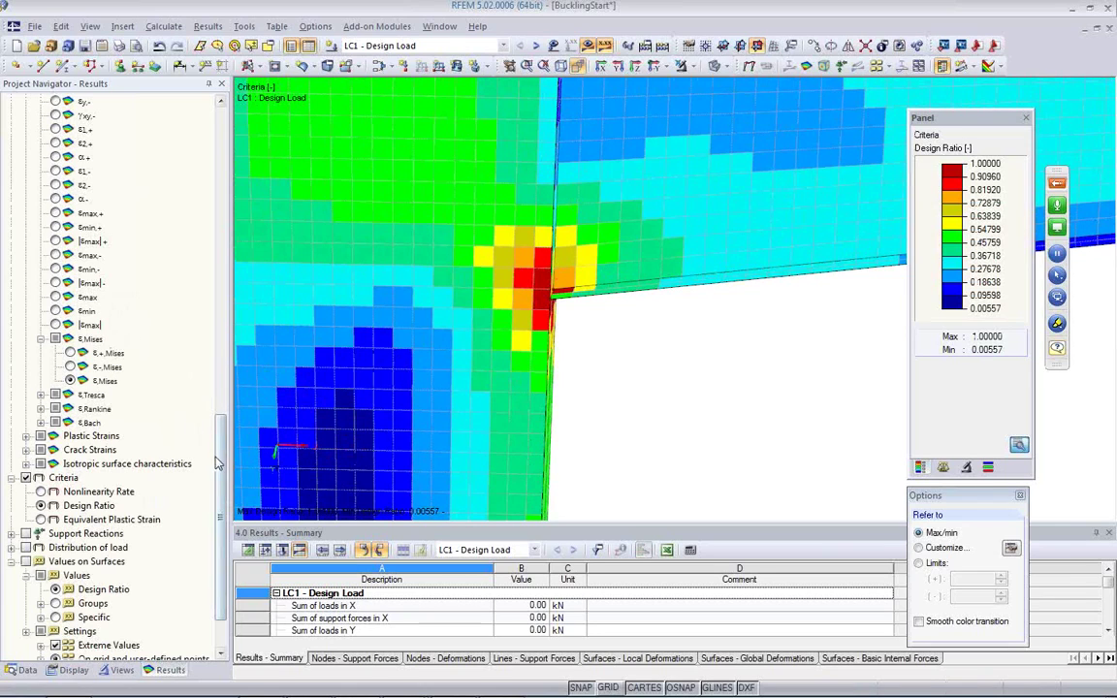
pyautogui.scroll(10, 218, 463)
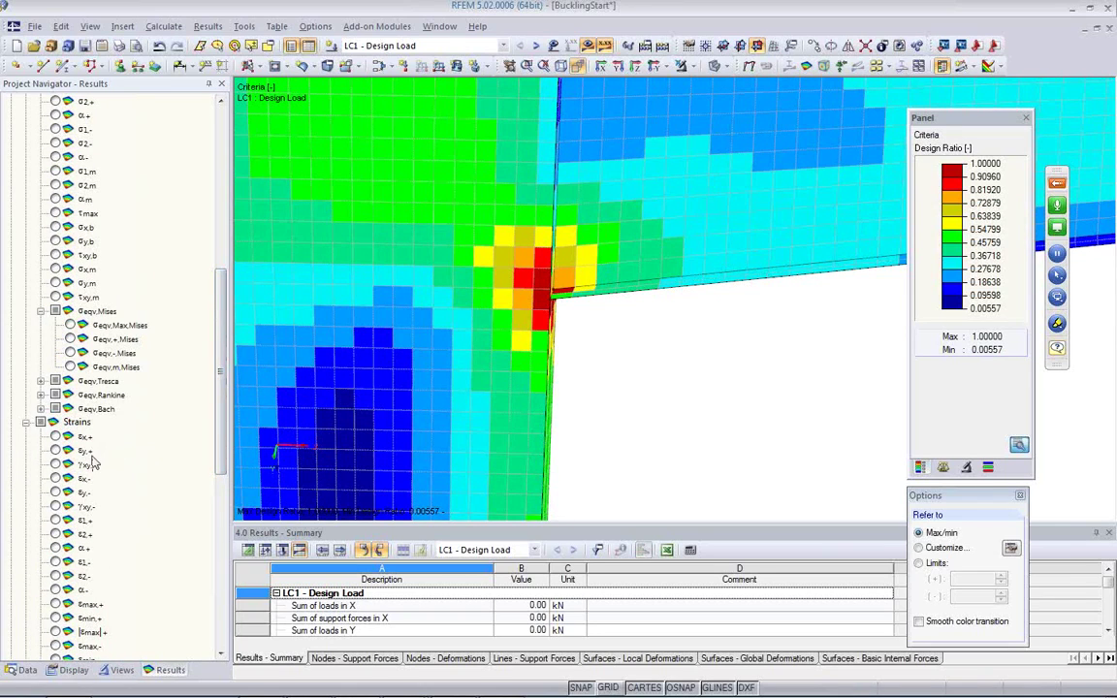
pyautogui.click(70, 367)
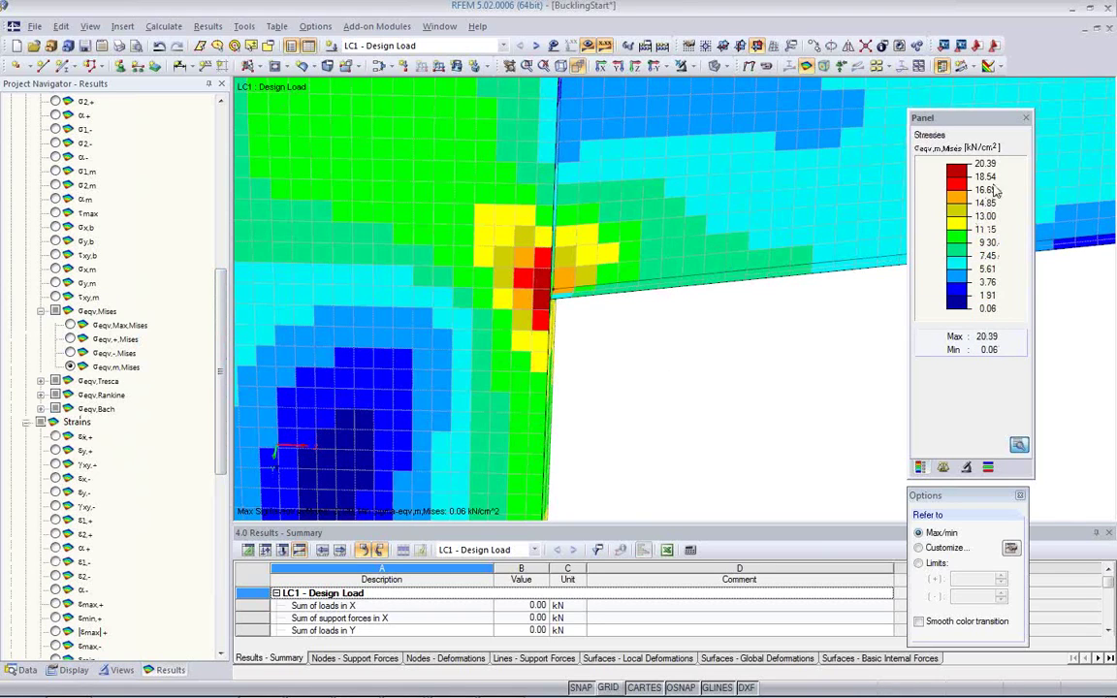
# - Label extreme σeqv,m,Mises values on the surfaces, marking the 20.39 kN/cm² corner peak
pyautogui.keyDown('ctrl'); pyautogui.moveTo(756, 370); pyautogui.dragTo(695, 335, button='middle'); pyautogui.keyUp('ctrl')
pyautogui.scroll(3, 706, 311)
pyautogui.scroll(5, 706, 311)
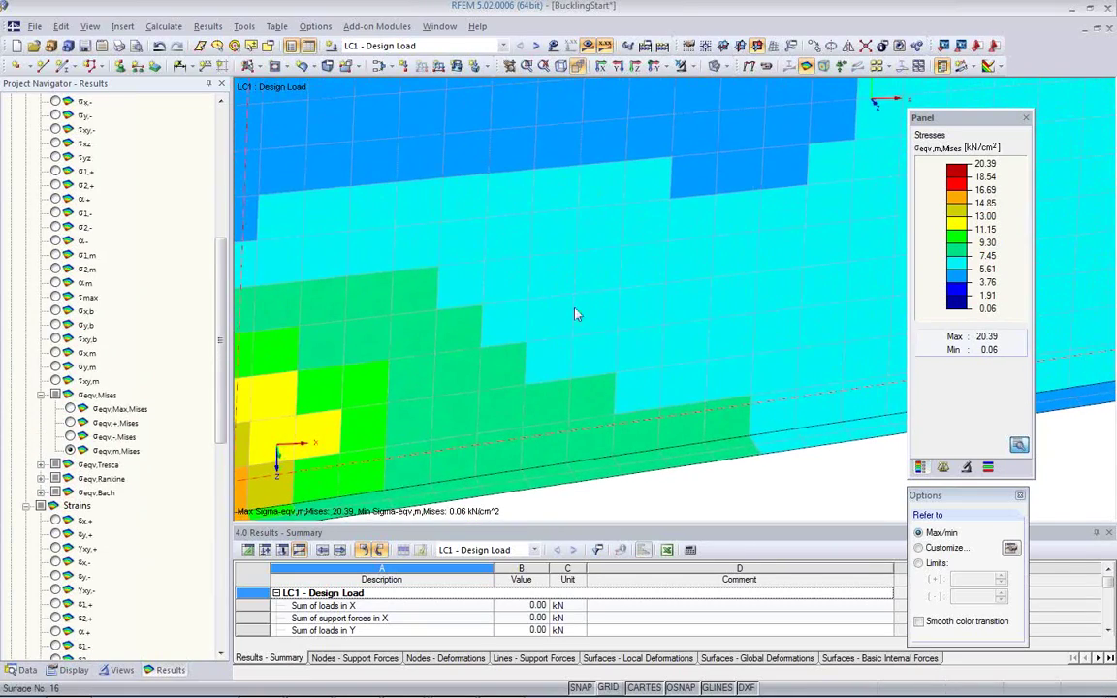
pyautogui.keyDown('ctrl'); pyautogui.moveTo(559, 319); pyautogui.dragTo(652, 262, button='middle'); pyautogui.keyUp('ctrl')
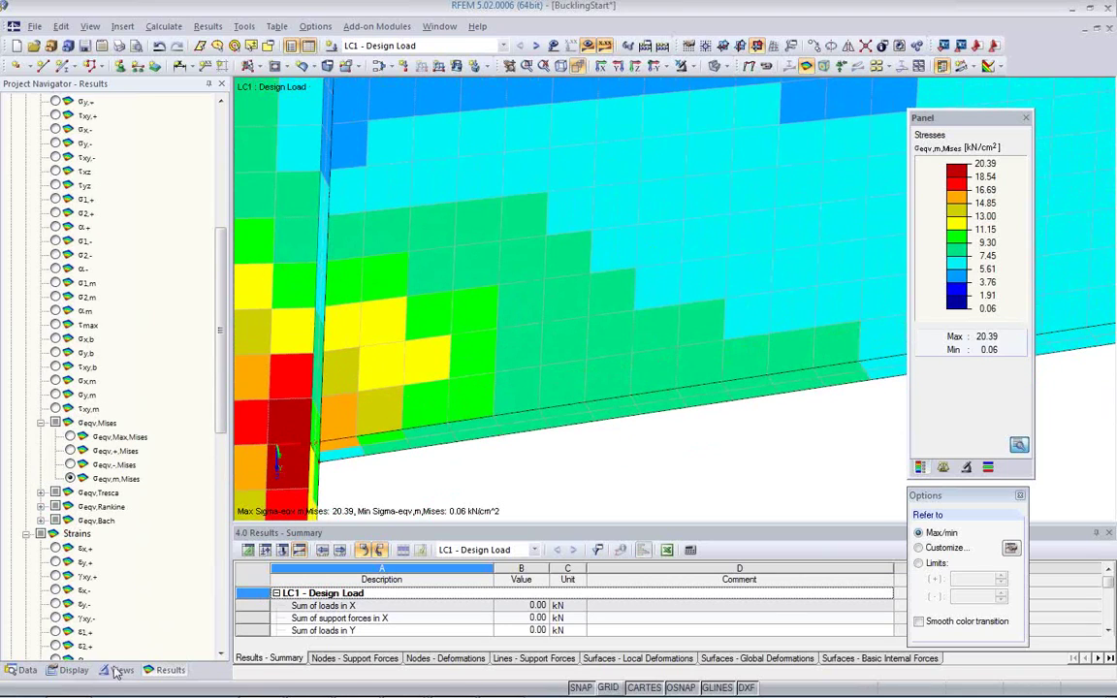
pyautogui.click(74, 670)
pyautogui.scroll(6, 137, 419)
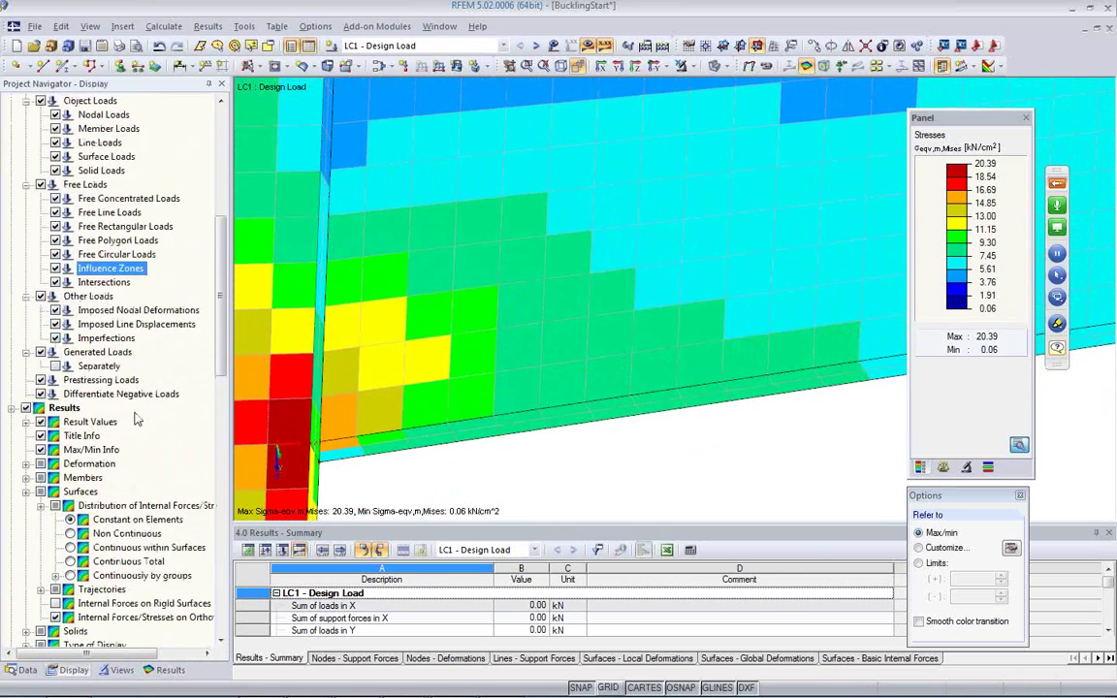
pyautogui.scroll(-2, 136, 419)
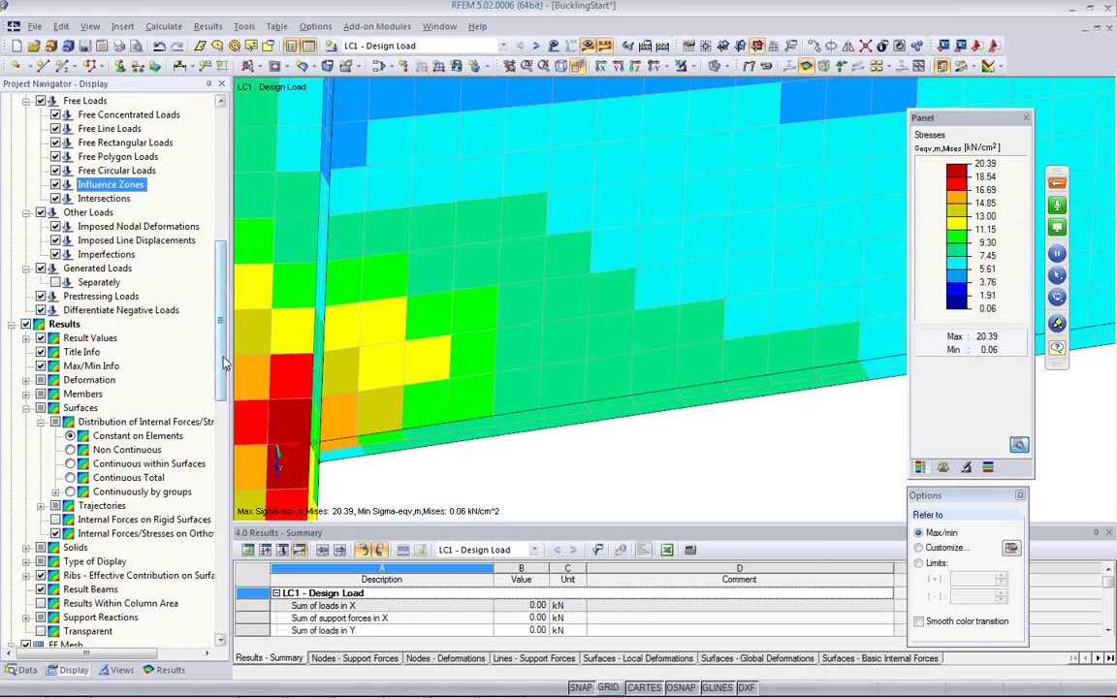
pyautogui.scroll(-20, 200, 328)
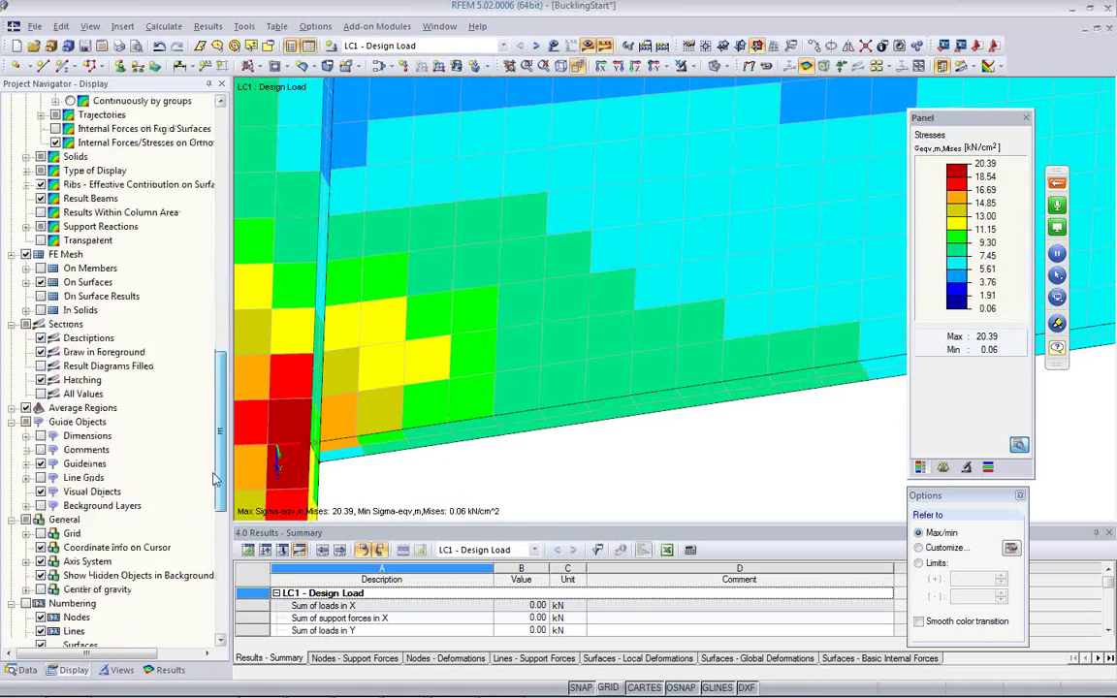
pyautogui.click(170, 670)
pyautogui.scroll(-10, 137, 519)
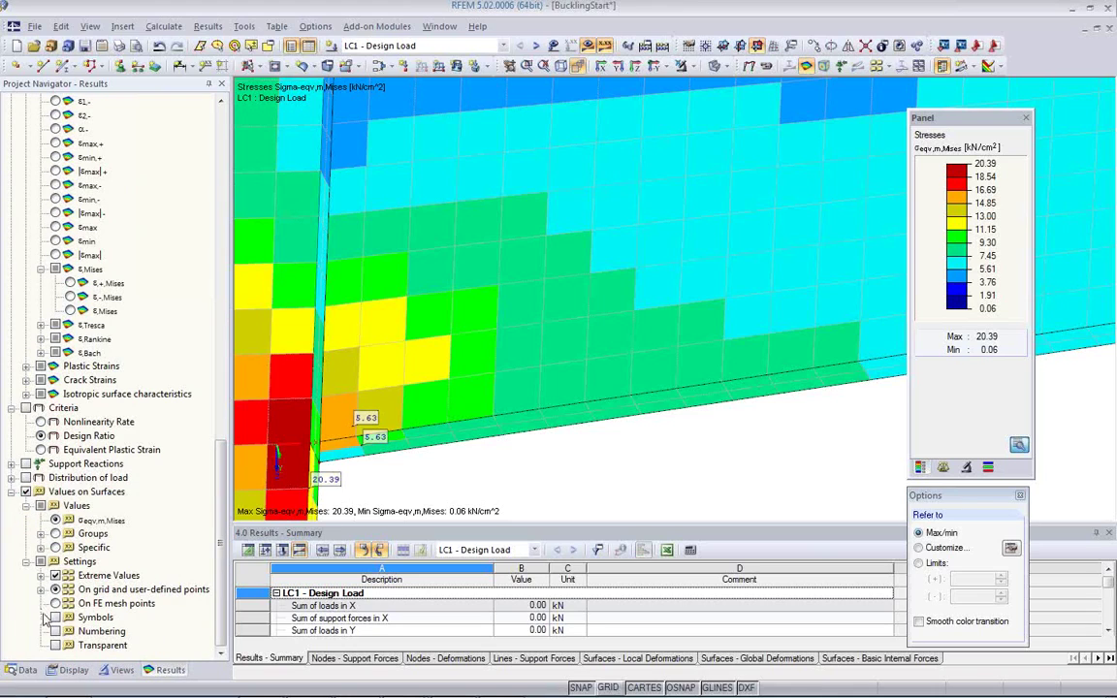
# - Label the membrane von Mises stress at every FE mesh point across the plates
pyautogui.click(56, 582)
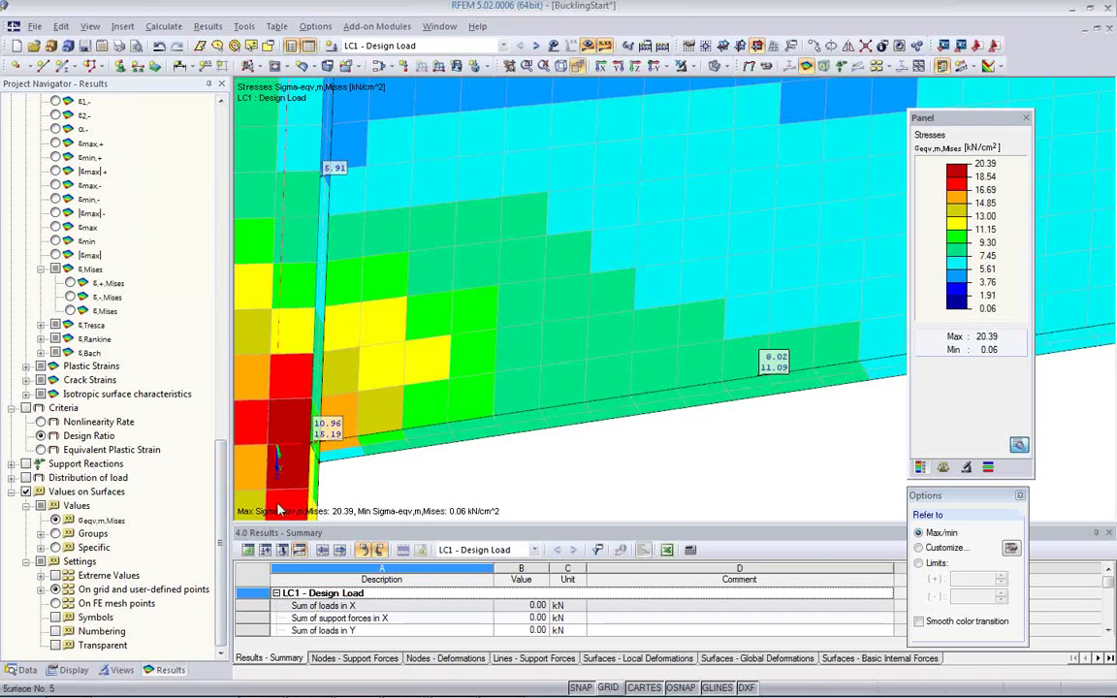
pyautogui.keyDown('ctrl'); pyautogui.moveTo(522, 351); pyautogui.dragTo(203, 519, button='middle'); pyautogui.keyUp('ctrl')
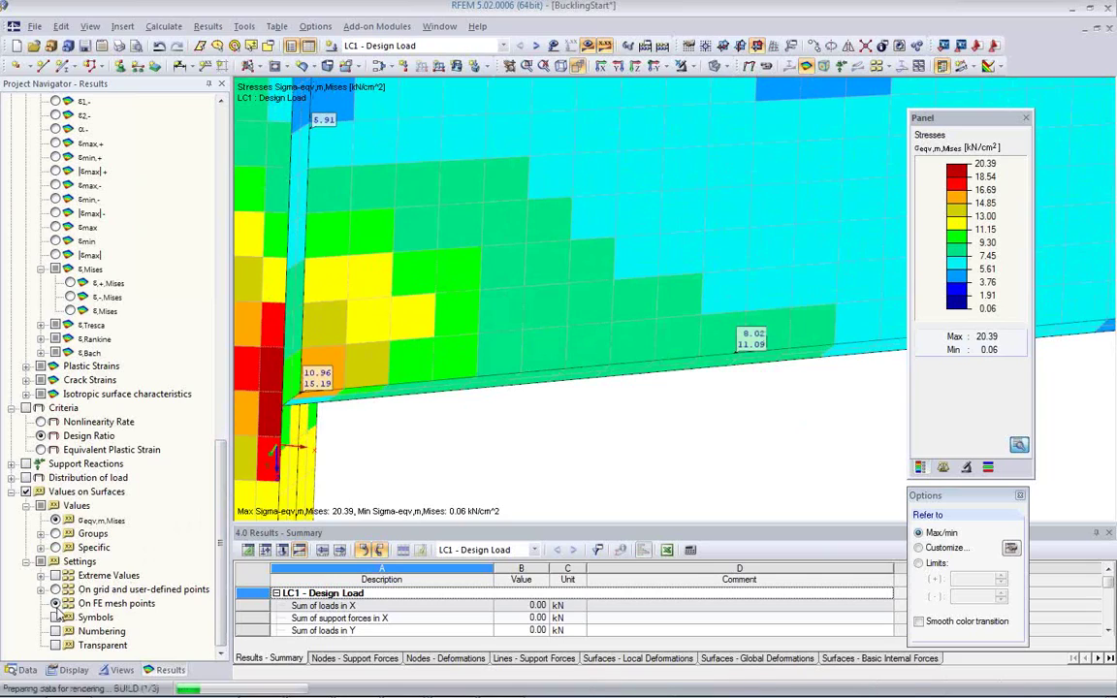
pyautogui.click(55, 603)
pyautogui.scroll(3, 722, 386)
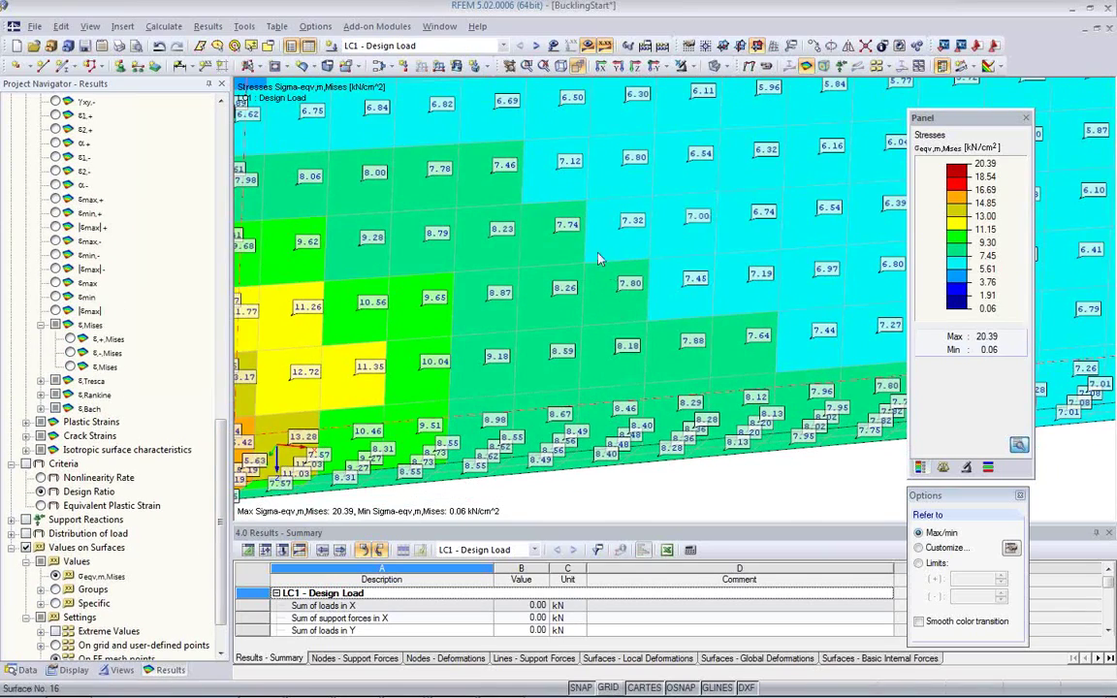
pyautogui.moveTo(638, 303)
pyautogui.mouseDown(button='middle')
pyautogui.moveTo(681, 240)
pyautogui.moveTo(650, 322)
pyautogui.mouseUp(button='middle')
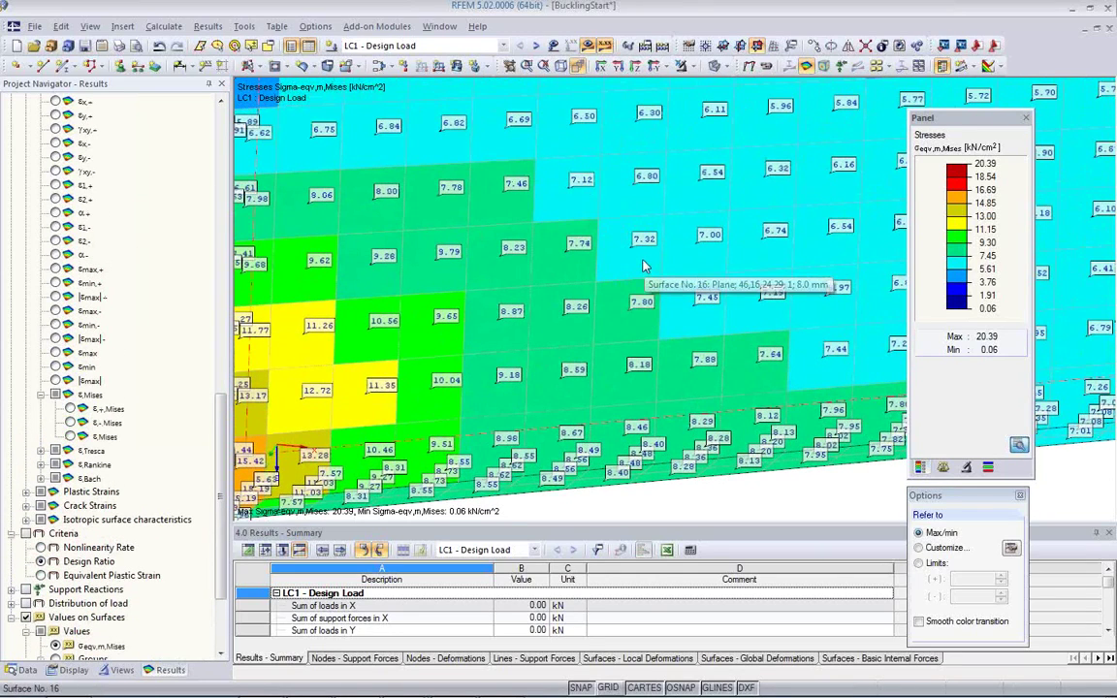
# - Set the stress distribution to Non Continuous, showing a 22.98 kN/cm² maximum
pyautogui.click(74, 670)
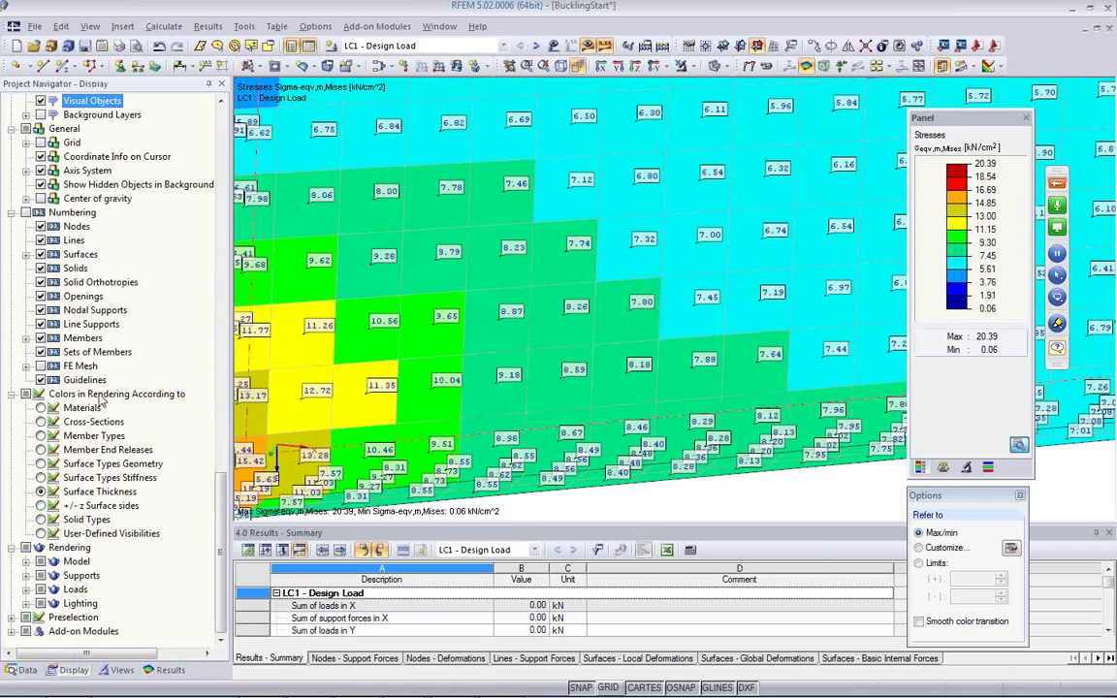
pyautogui.scroll(2, 94, 386)
pyautogui.scroll(12, 92, 386)
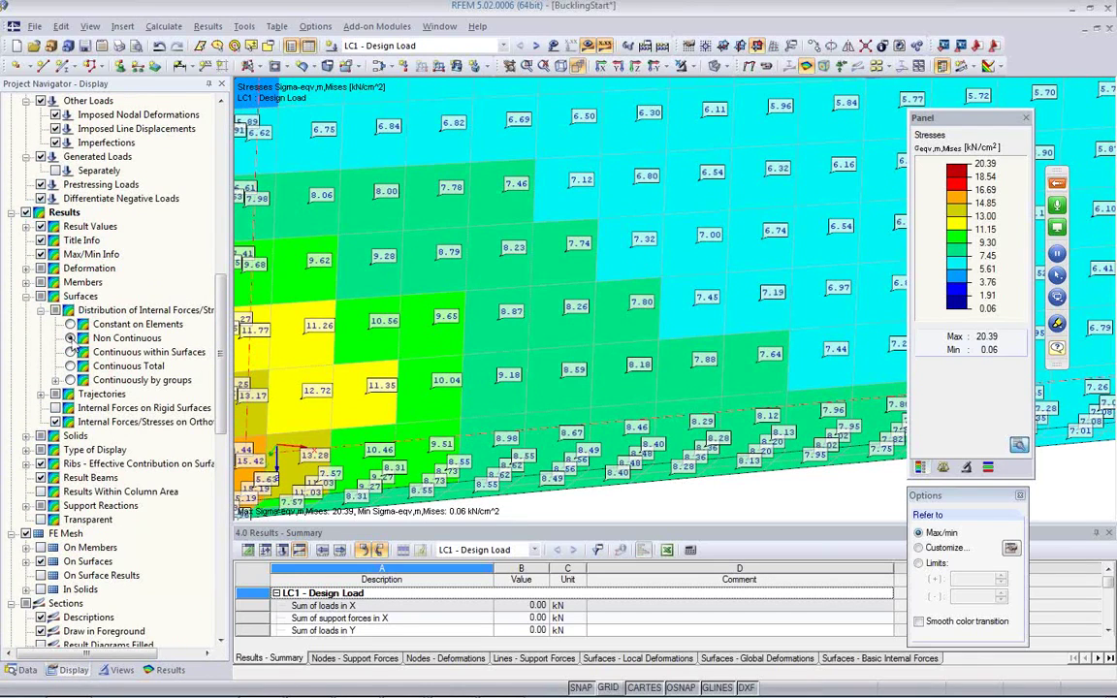
pyautogui.click(70, 339)
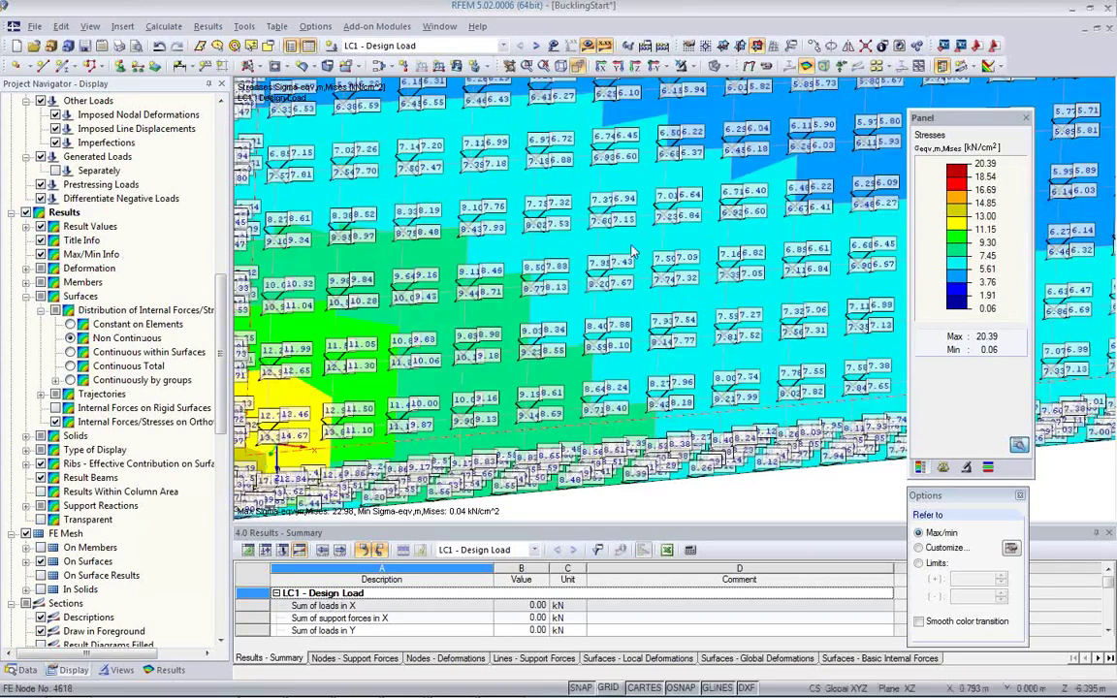
# - Compare distribution modes at the corner, ending on Continuous Total with values 0.04 to 20.65 kN/cm²
pyautogui.scroll(4, 627, 251)
pyautogui.scroll(1, 627, 251)
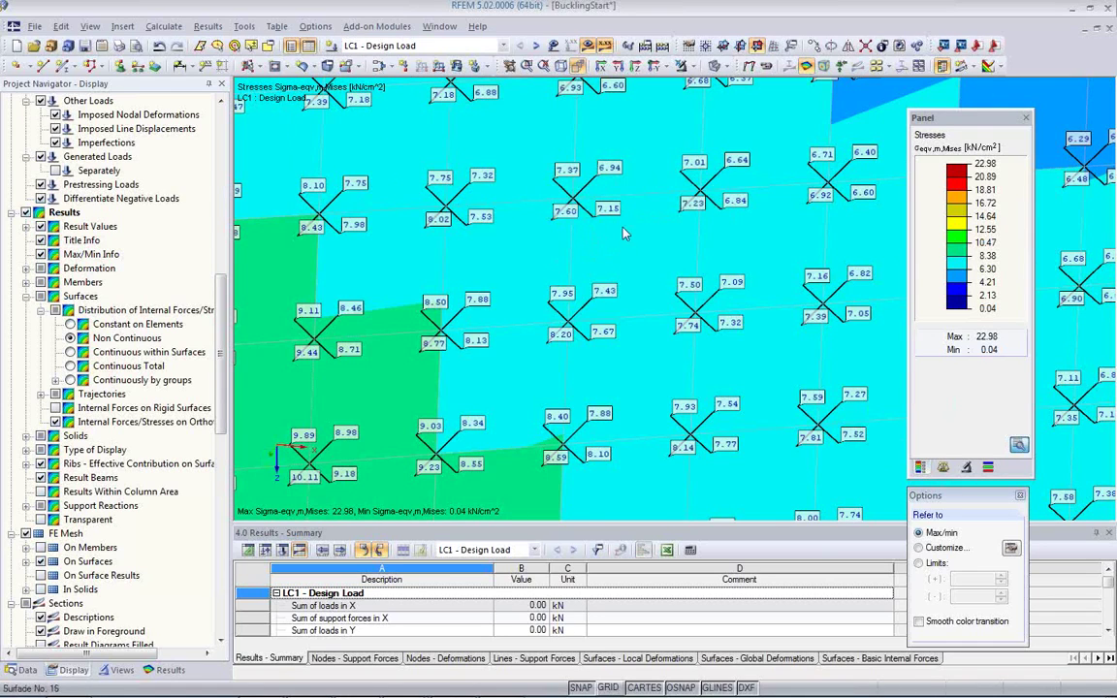
pyautogui.scroll(2, 624, 232)
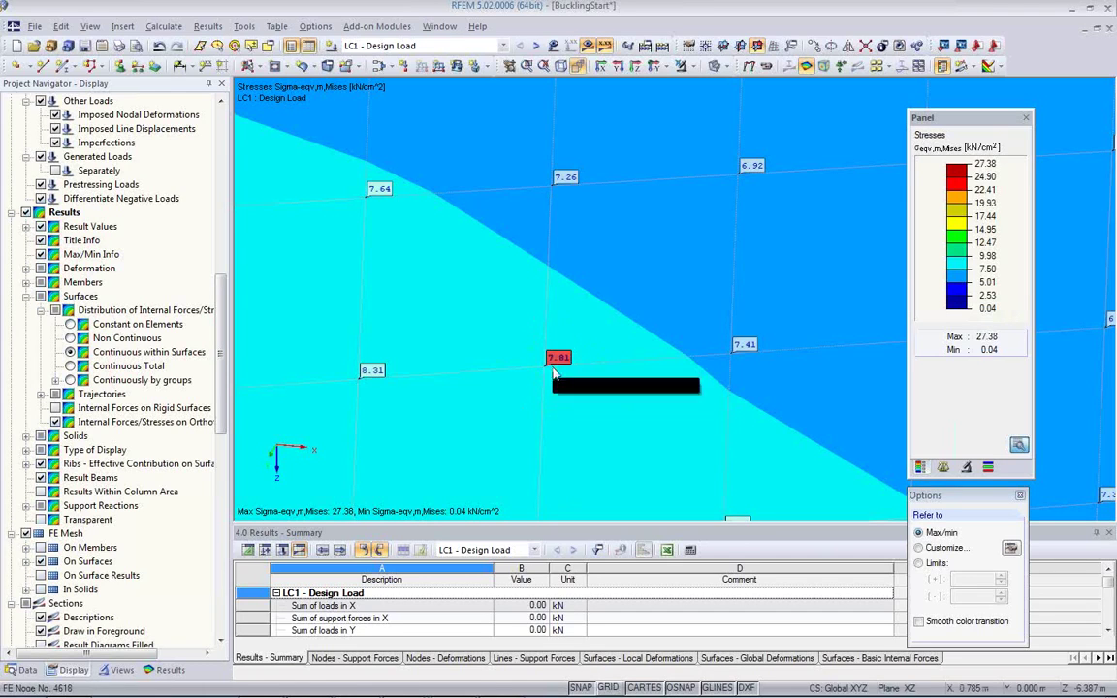
pyautogui.scroll(-3, 549, 386)
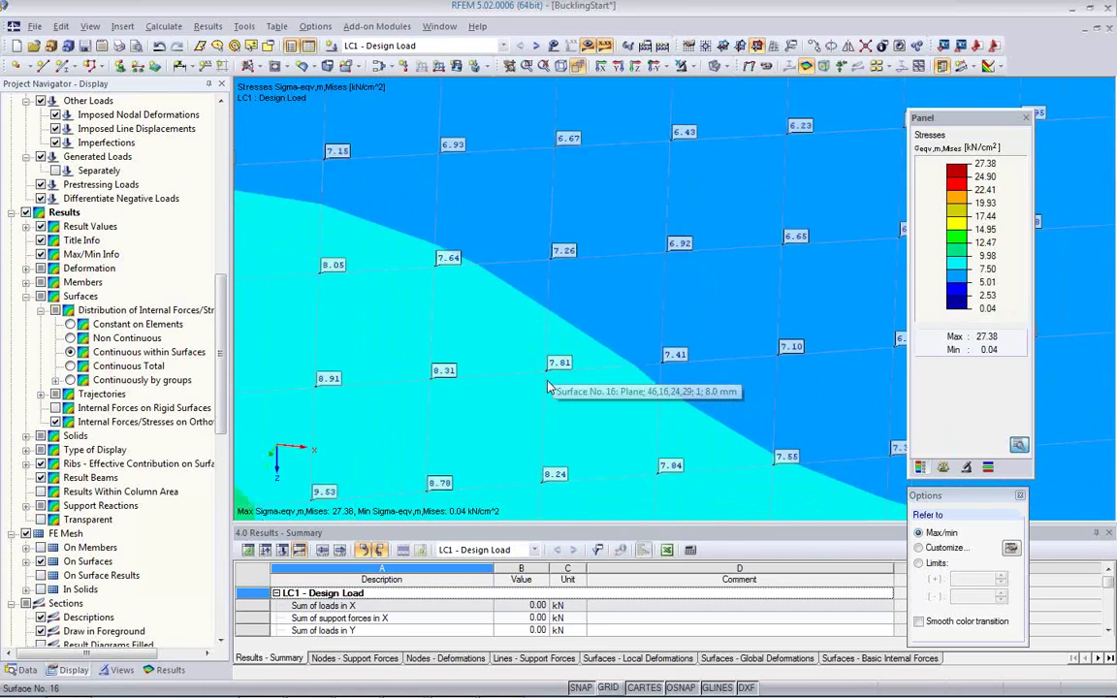
pyautogui.scroll(-3, 549, 386)
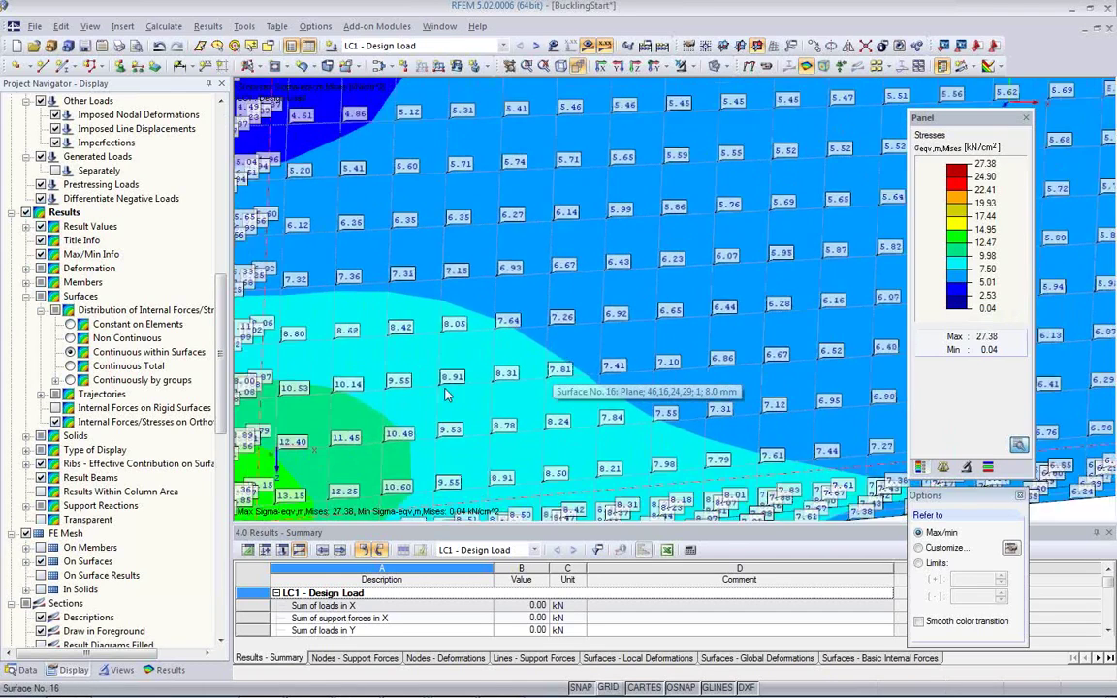
pyautogui.scroll(5, 603, 367)
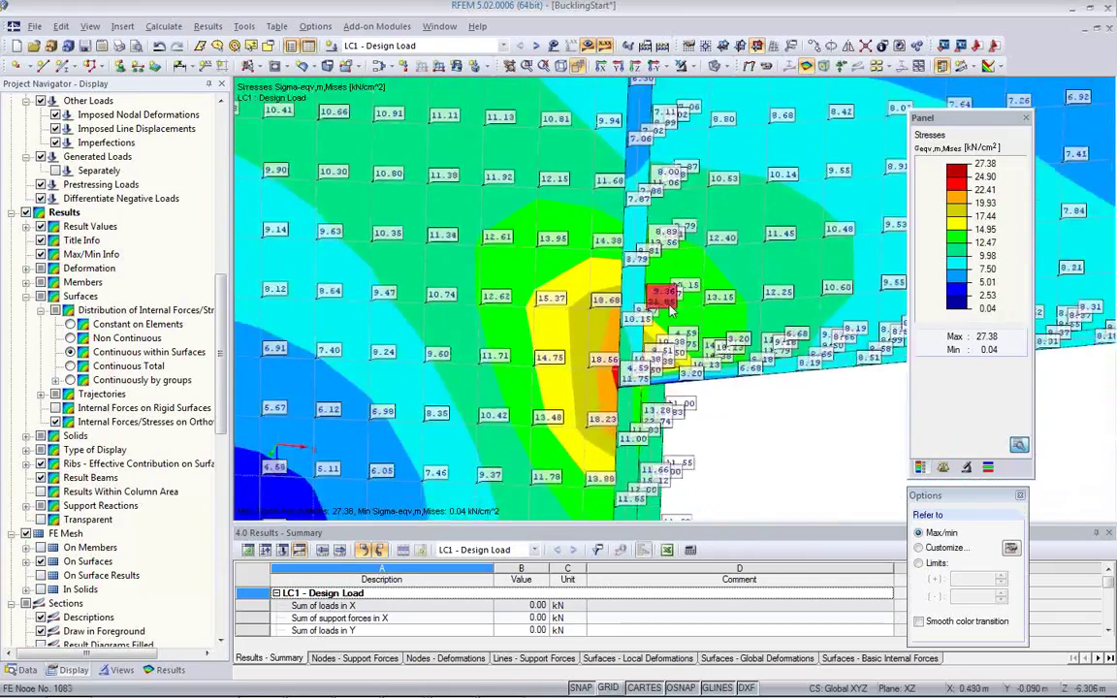
pyautogui.scroll(3, 657, 327)
pyautogui.scroll(-3, 599, 357)
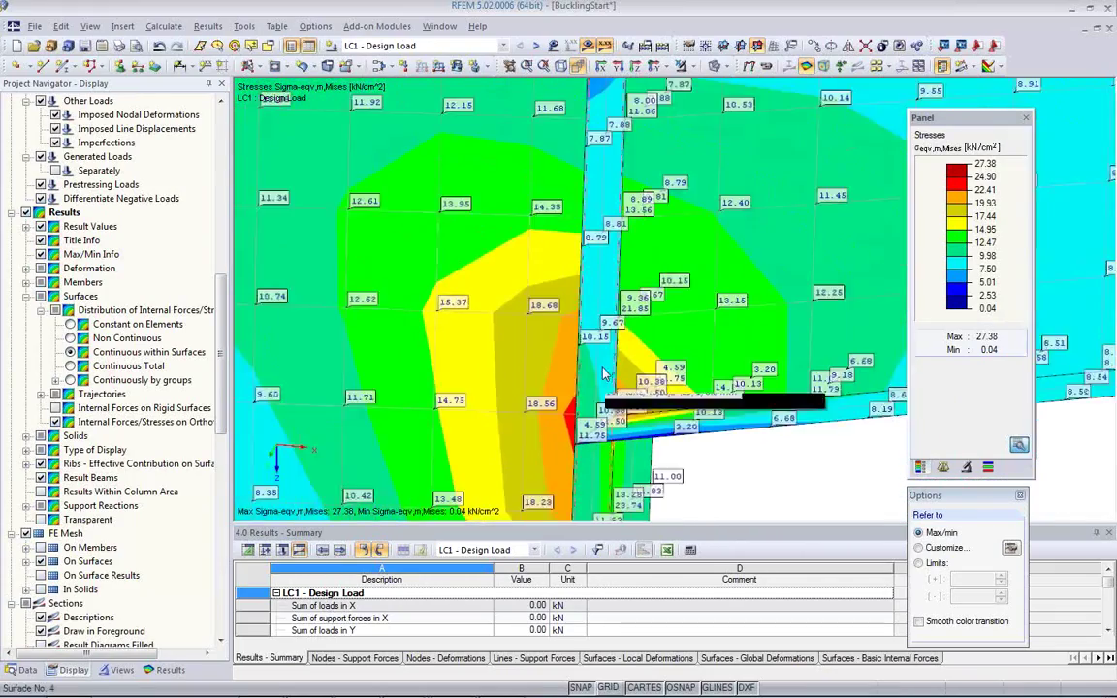
pyautogui.scroll(-3, 599, 359)
pyautogui.scroll(3, 599, 359)
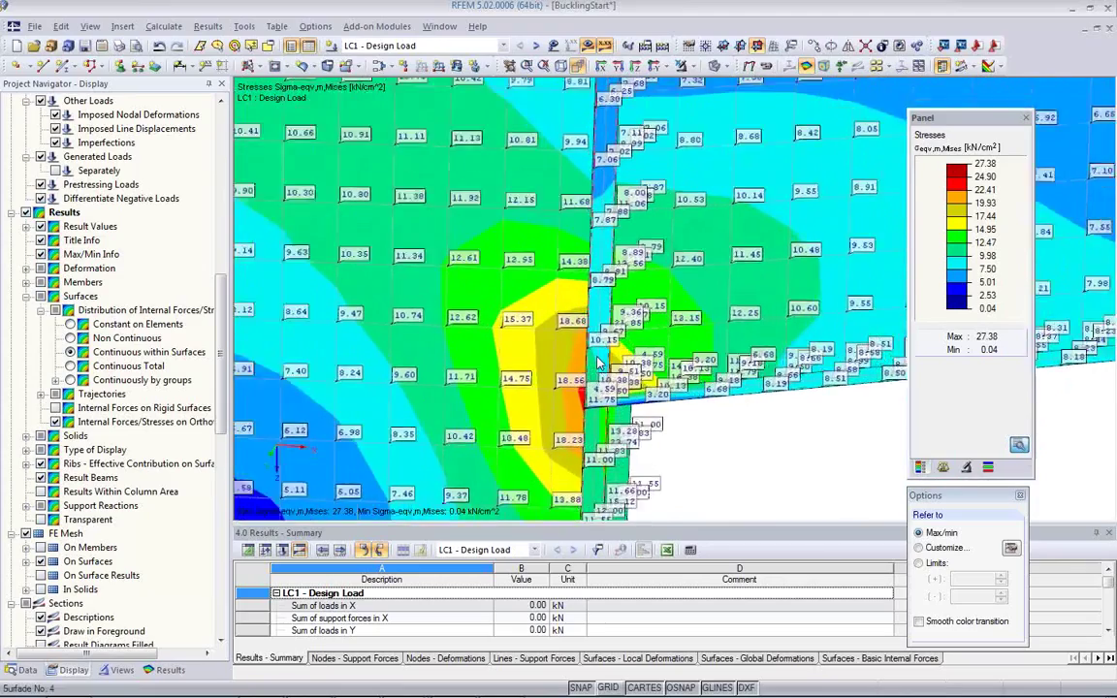
pyautogui.scroll(1, 599, 364)
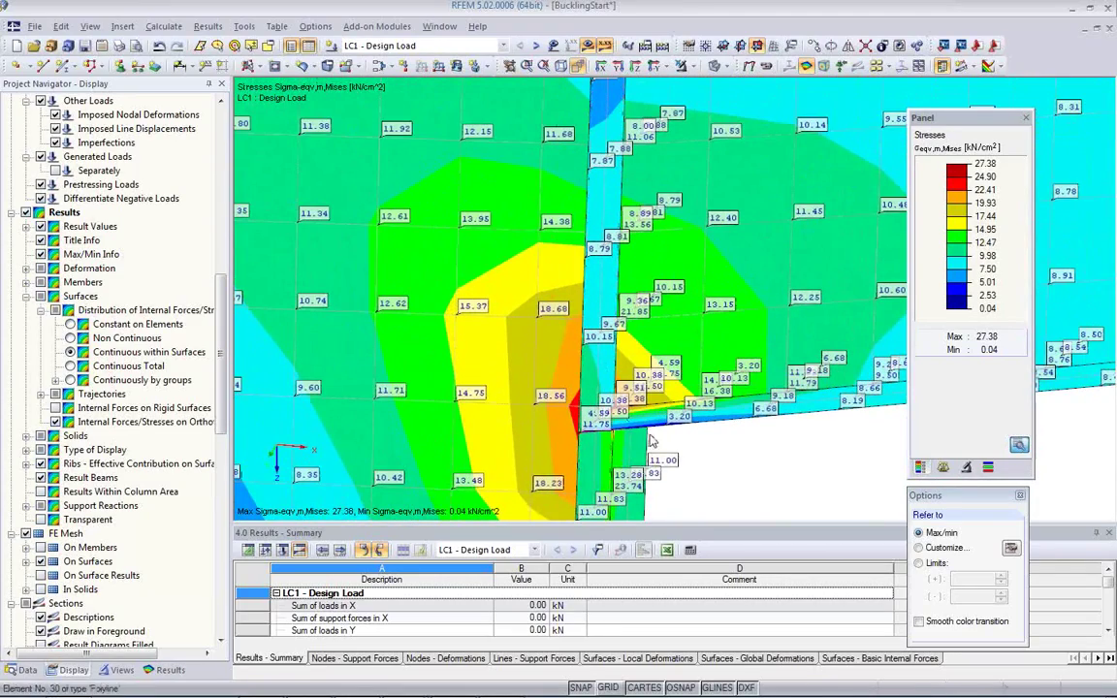
pyautogui.moveTo(766, 426); pyautogui.dragTo(813, 438, button='middle')
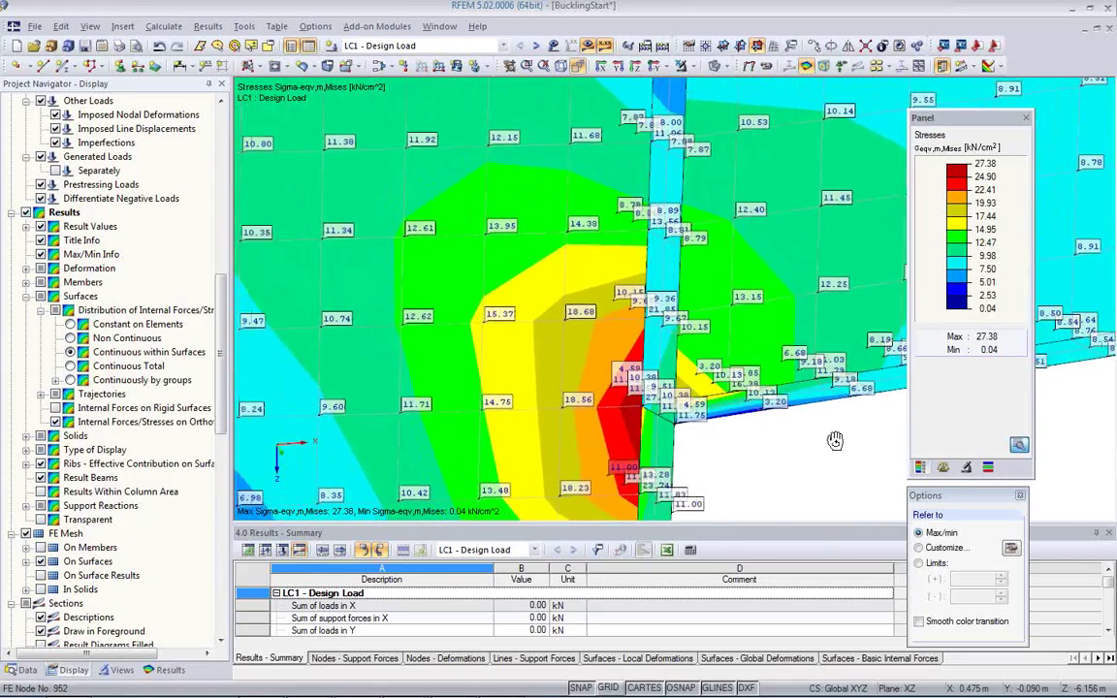
pyautogui.moveTo(687, 451); pyautogui.dragTo(683, 393, button='middle')
pyautogui.scroll(1, 684, 393)
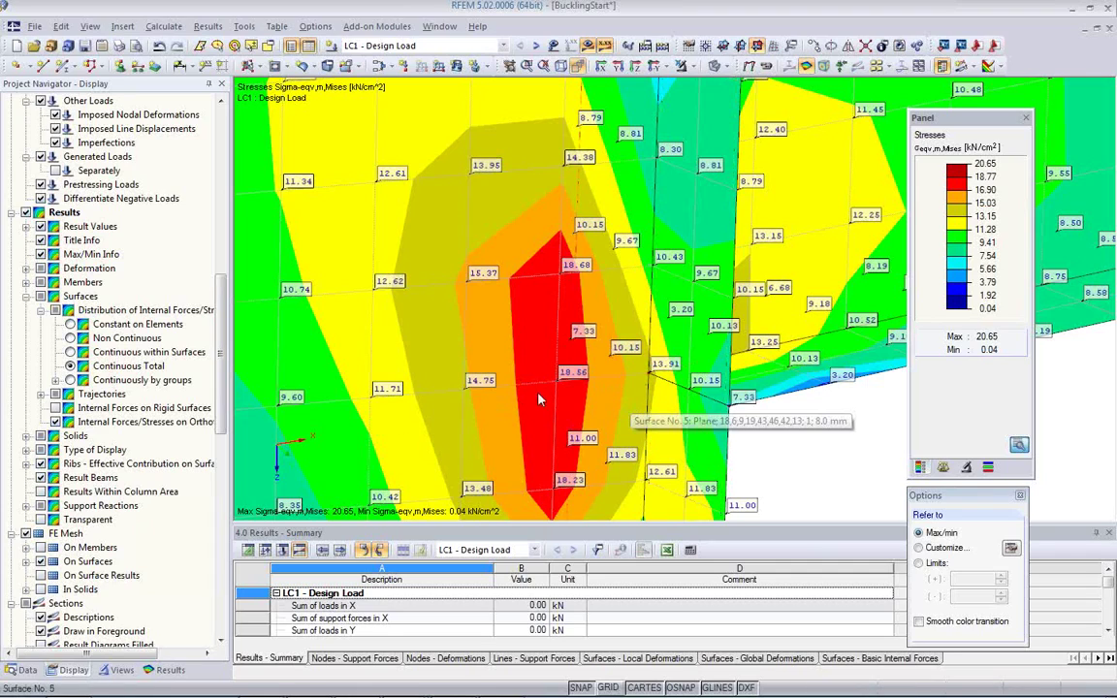
# - Return stresses to Constant on Elements (0.06 to 20.39 kN/cm²) with value labels turned off
pyautogui.click(70, 352)
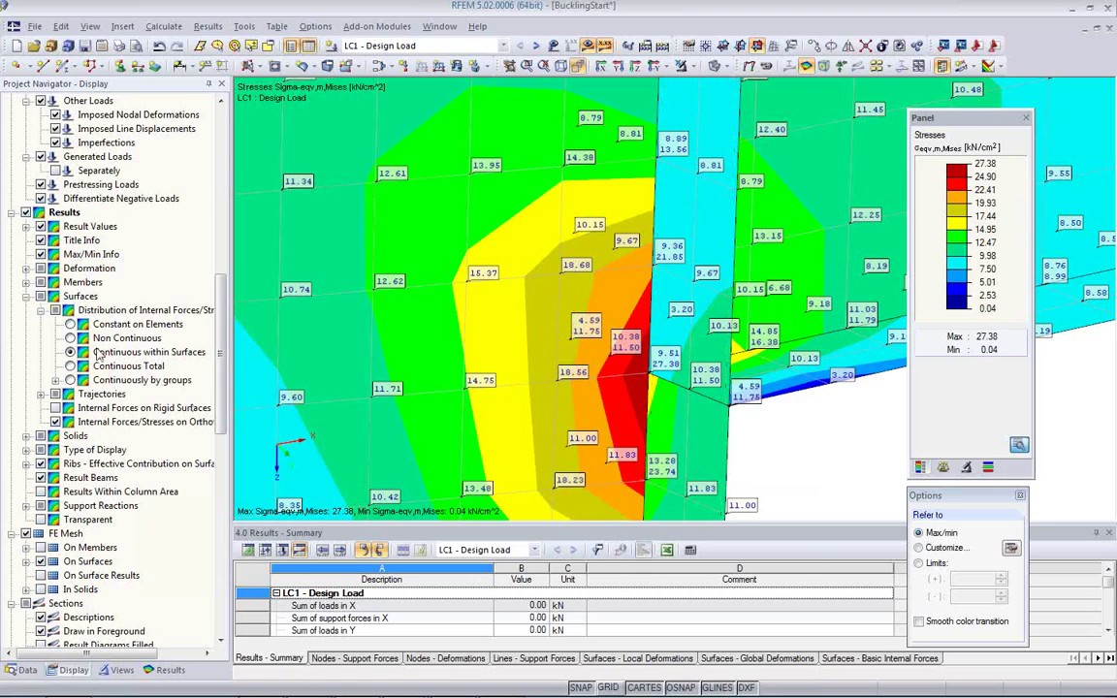
pyautogui.click(70, 324)
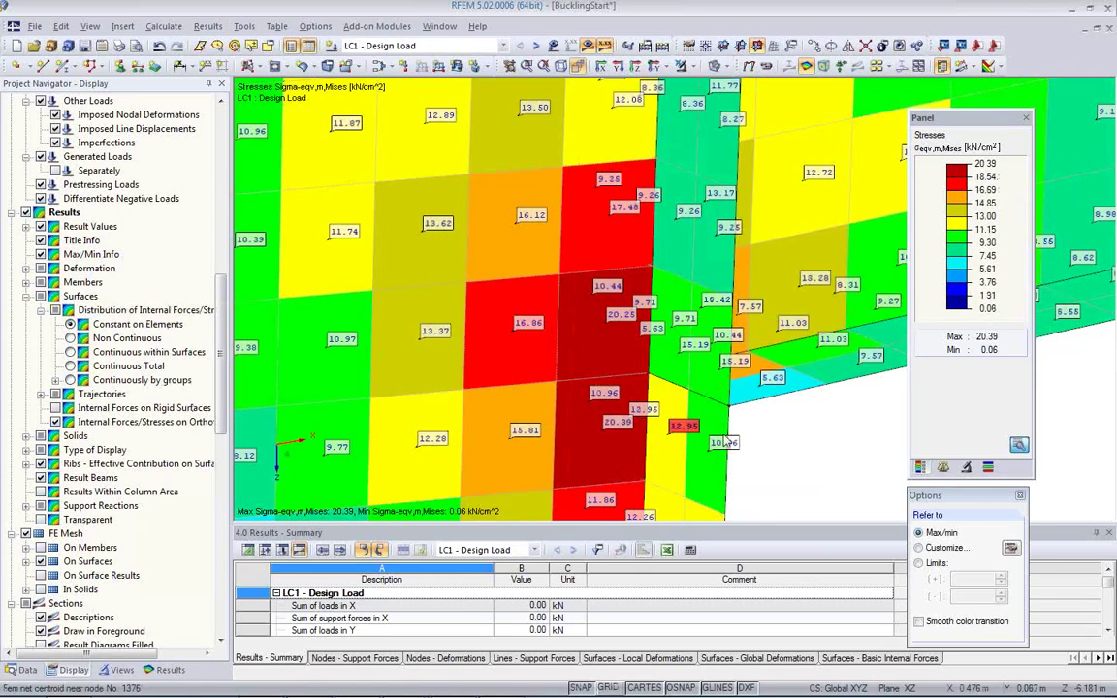
pyautogui.keyDown('shift'); pyautogui.moveTo(786, 456); pyautogui.dragTo(580, 399, button='middle'); pyautogui.keyUp('shift')
pyautogui.scroll(-2, 580, 398)
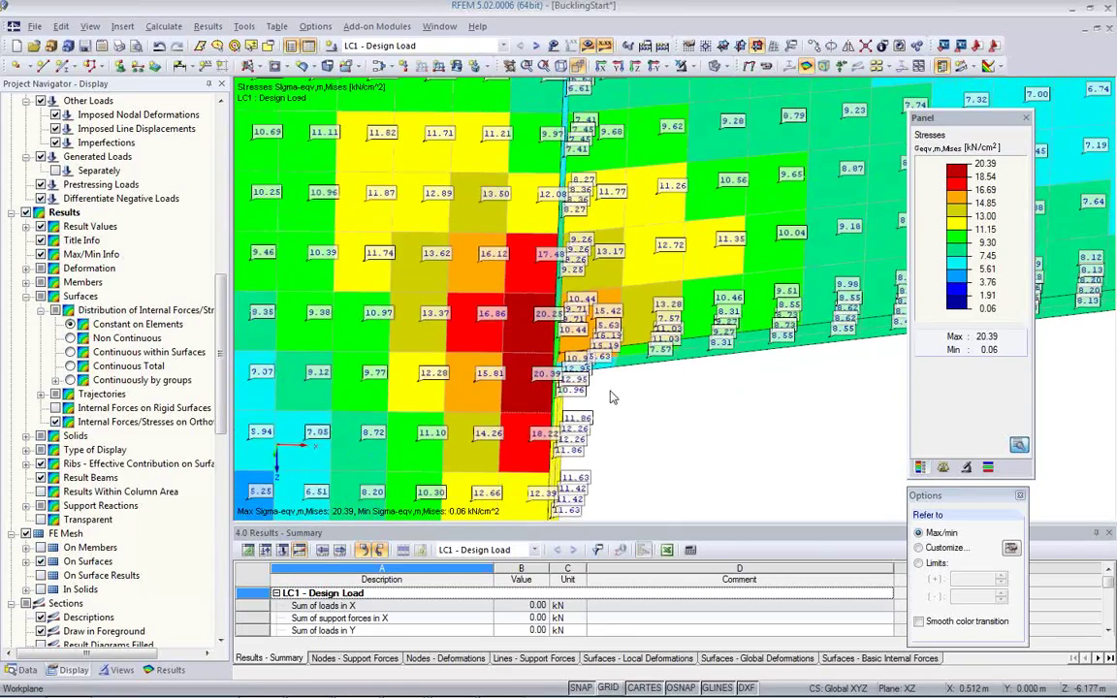
pyautogui.scroll(1, 611, 178)
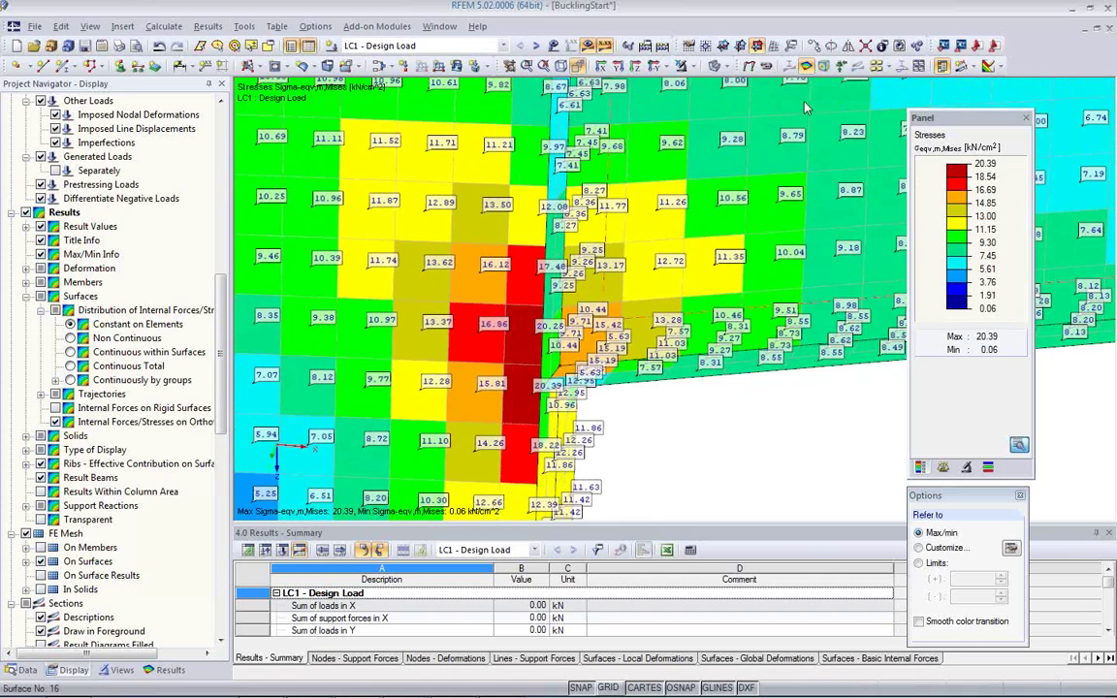
pyautogui.scroll(3, 554, 377)
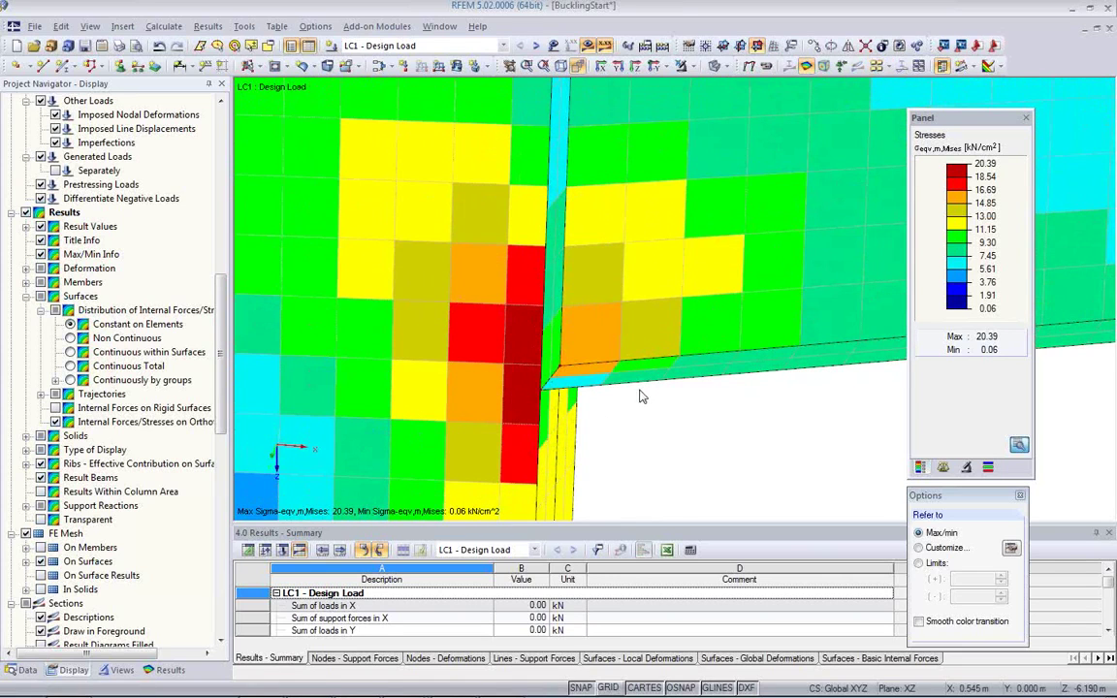
# - Orbit to the inner beam–column corner and bring up the corner node's context menu
pyautogui.moveTo(554, 377); pyautogui.dragTo(698, 394, button='middle')
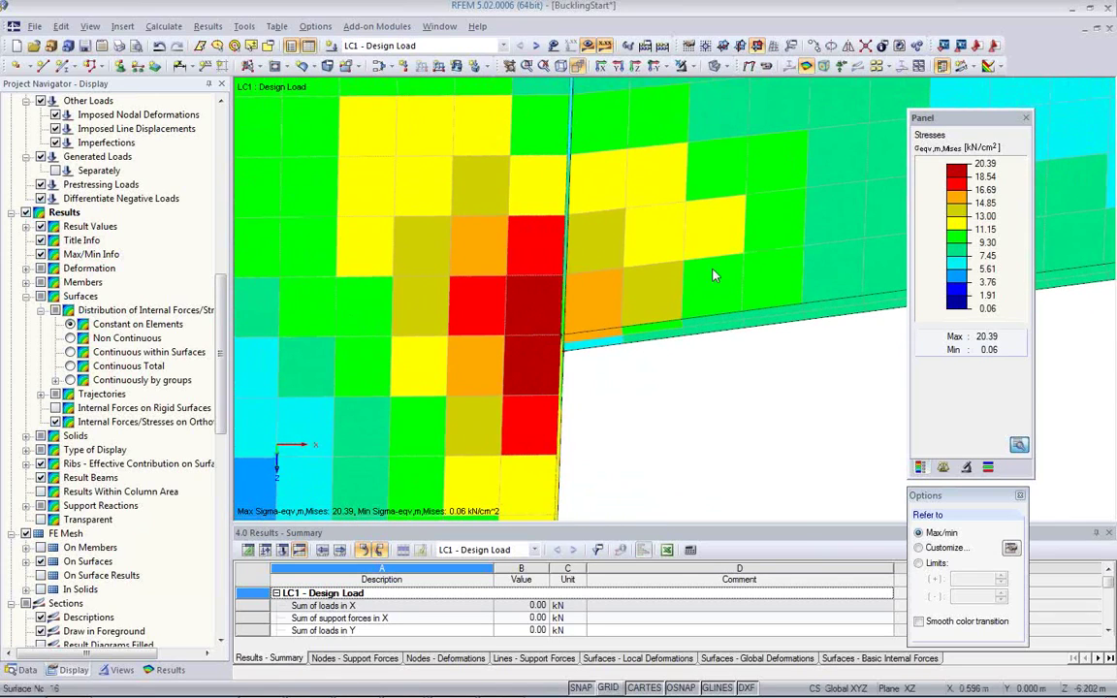
pyautogui.moveTo(690, 320); pyautogui.dragTo(464, 393, button='middle')
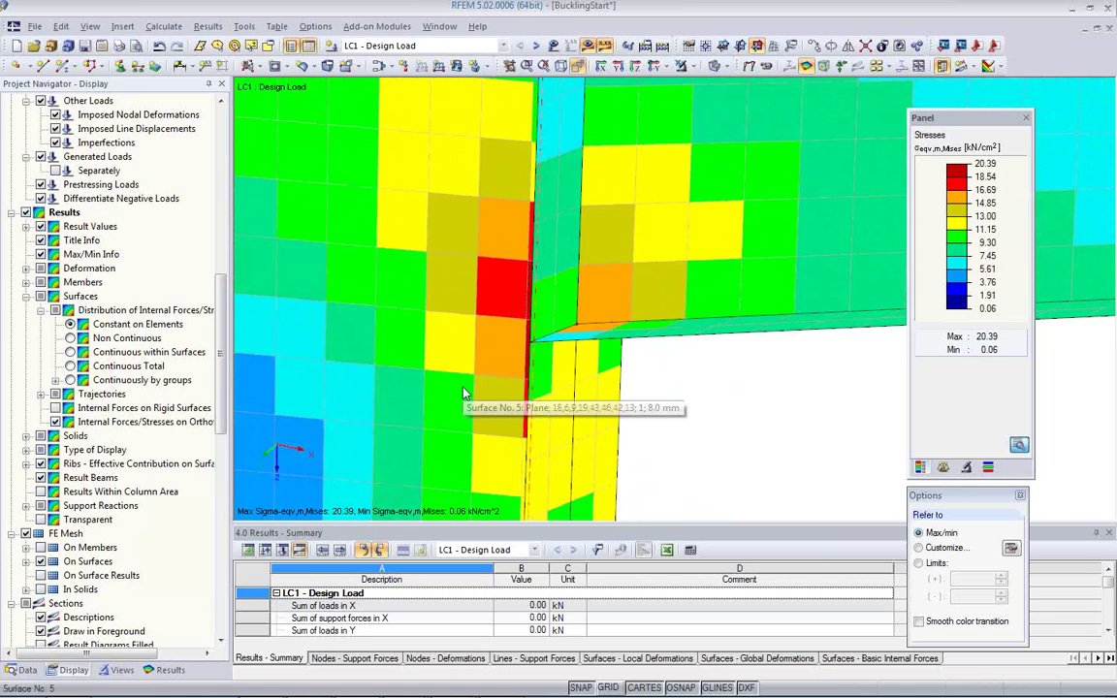
pyautogui.moveTo(464, 392); pyautogui.dragTo(597, 366, button='middle')
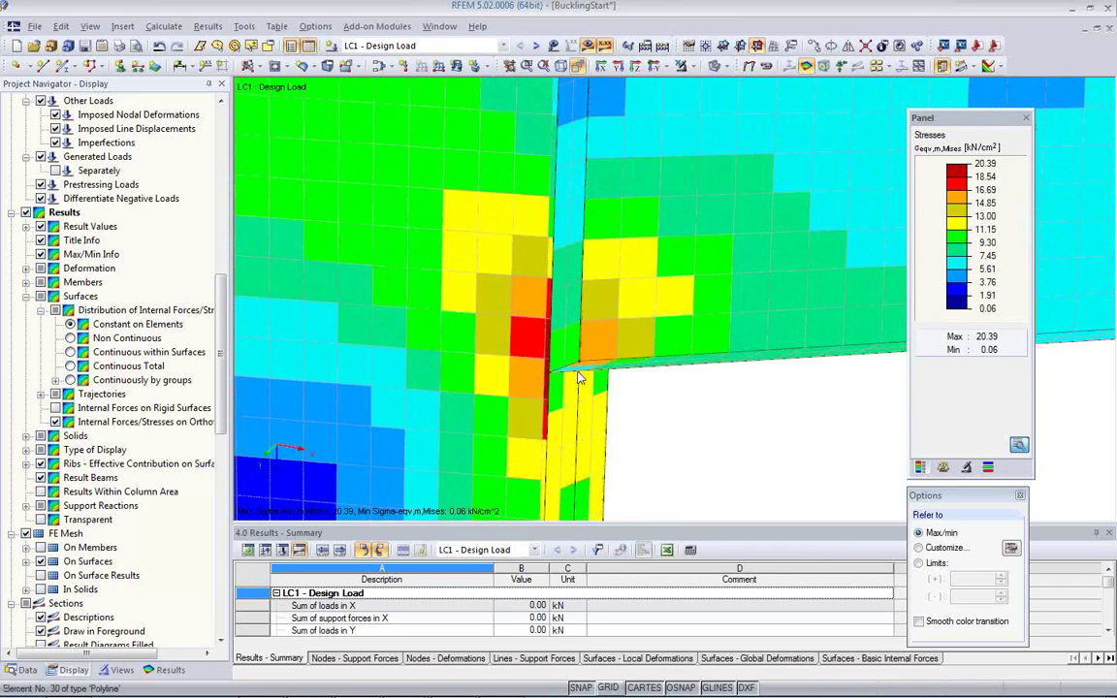
pyautogui.moveTo(579, 374); pyautogui.dragTo(611, 417, button='middle')
pyautogui.rightClick(583, 392)
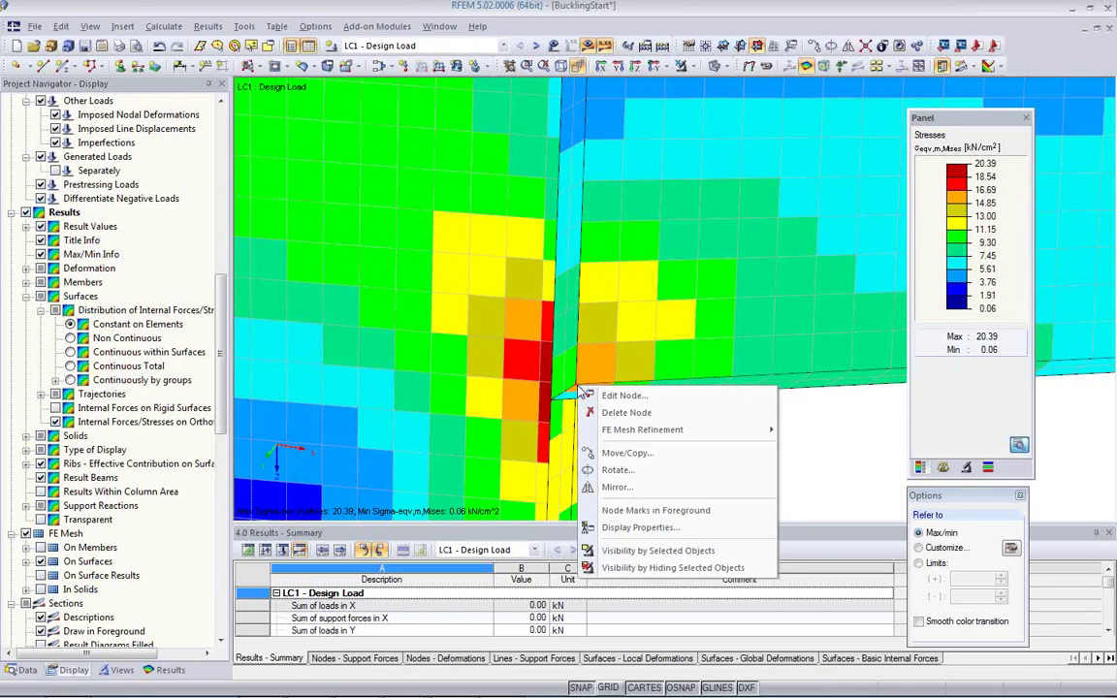
# - Add a circular mesh refinement at node 30: radius 0.250 m, FE lengths 0.010/0.050 m, discarding results
pyautogui.moveTo(642, 434)
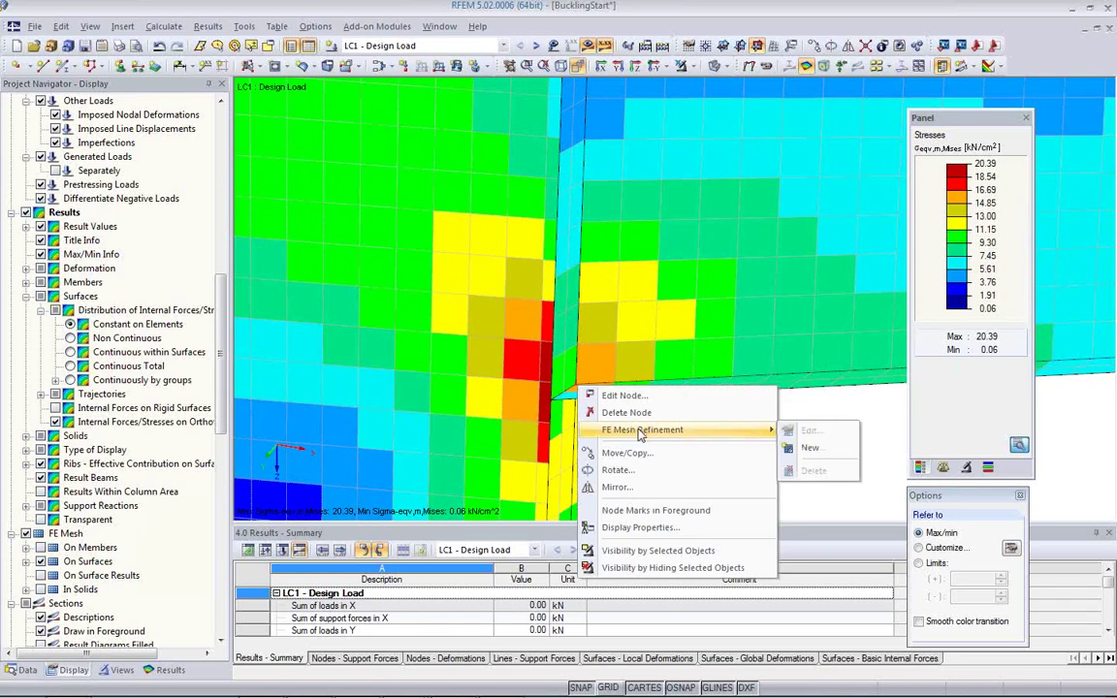
pyautogui.click(805, 447)
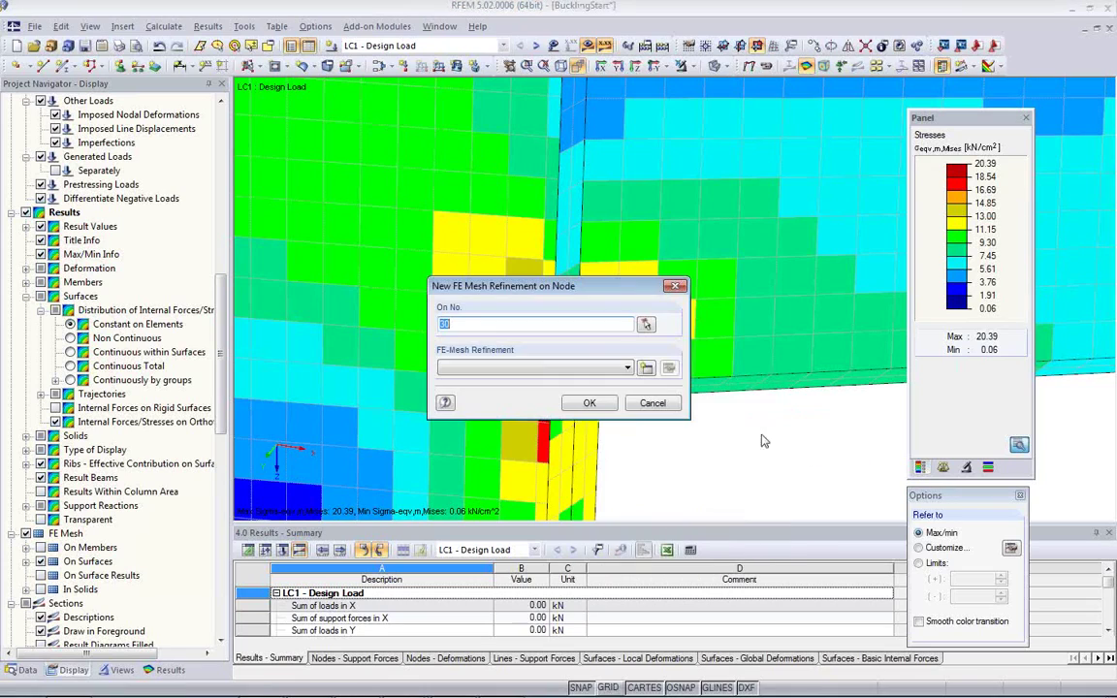
pyautogui.click(645, 368)
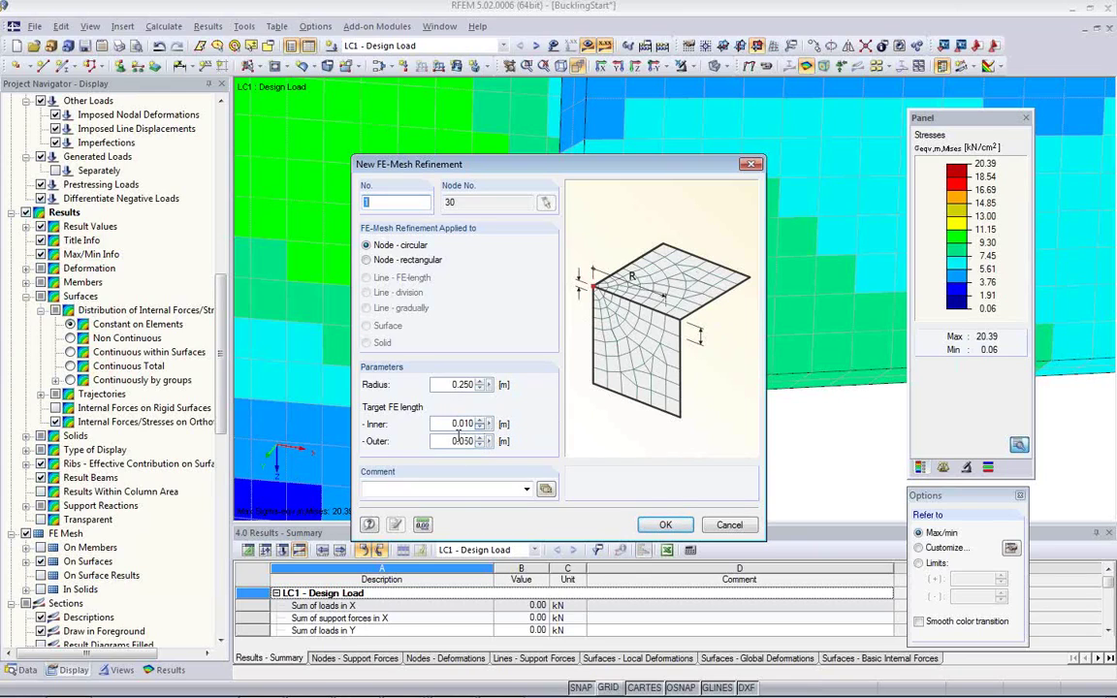
pyautogui.click(666, 525)
pyautogui.click(590, 403)
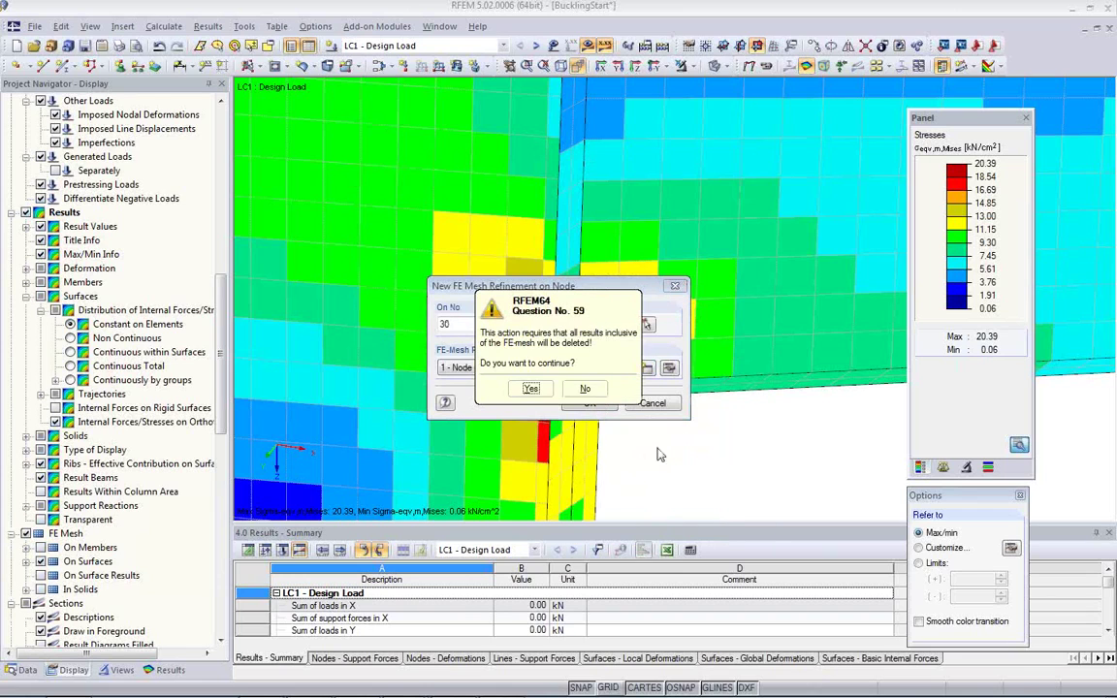
pyautogui.click(525, 365)
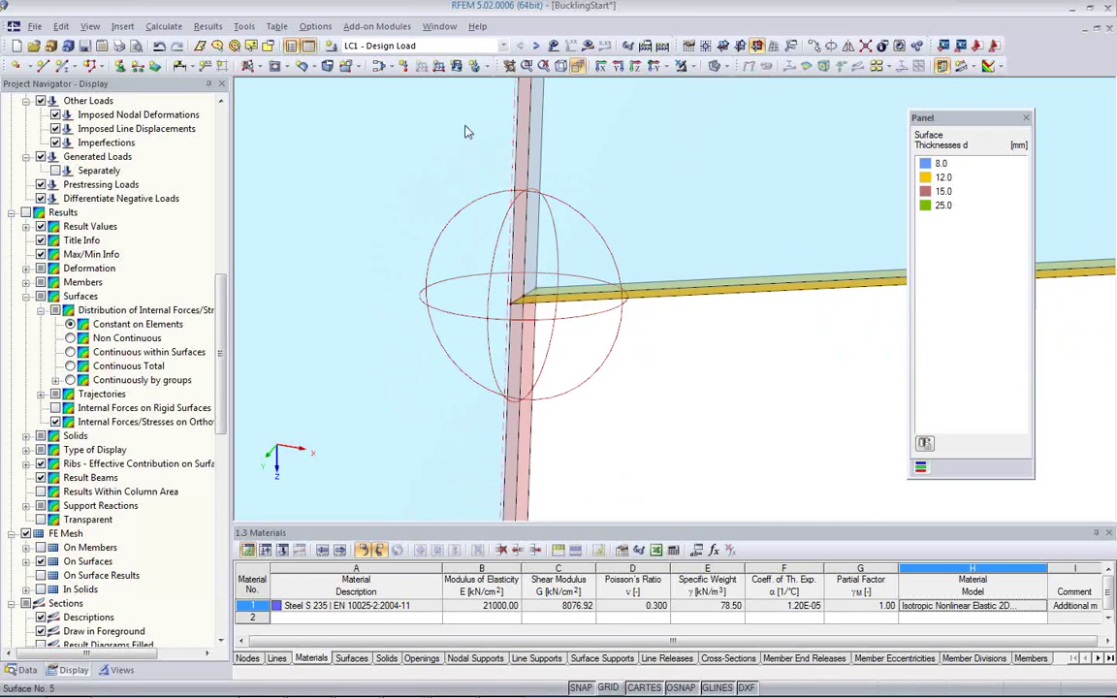
# - Recalculate LC1 and rotate to inspect the refined corner's von Mises peak of 20.82 kN/cm²
pyautogui.click(586, 49)
pyautogui.click(533, 388)
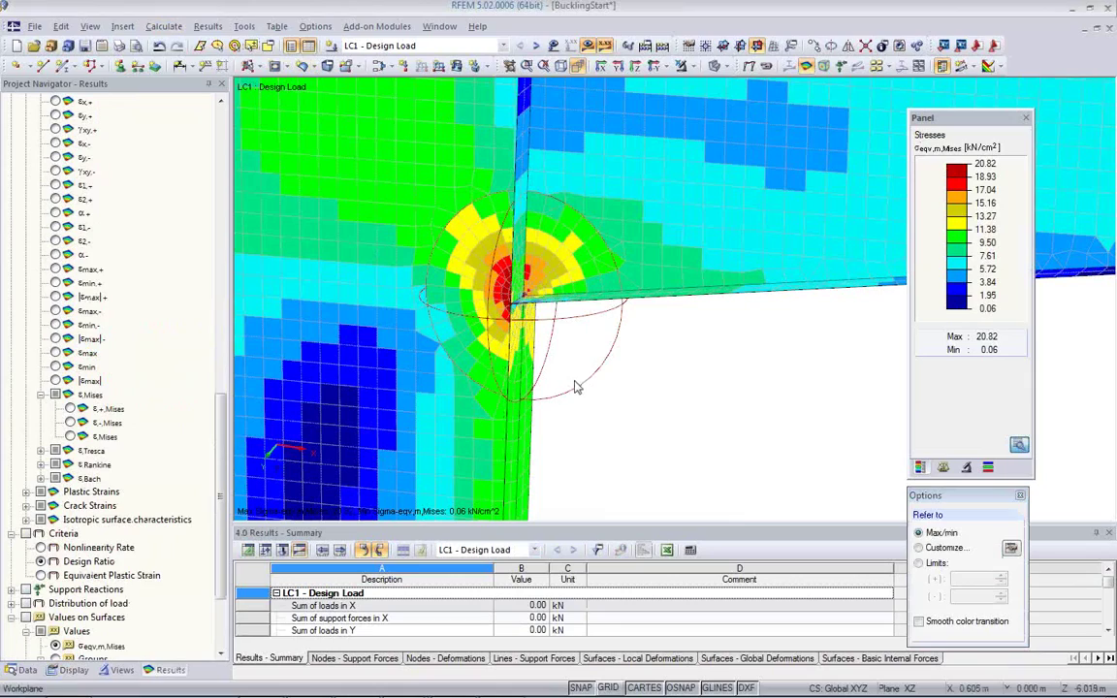
pyautogui.keyDown('ctrl'); pyautogui.moveTo(502, 352); pyautogui.dragTo(582, 309, button='middle'); pyautogui.keyUp('ctrl')
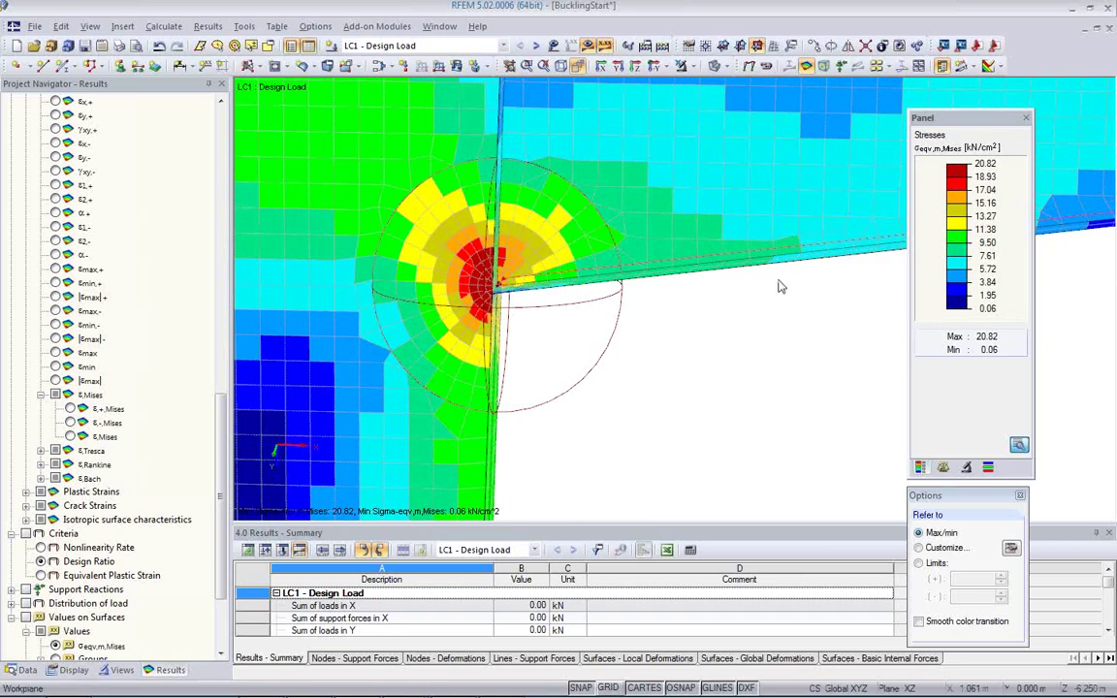
pyautogui.scroll(-2, 673, 371)
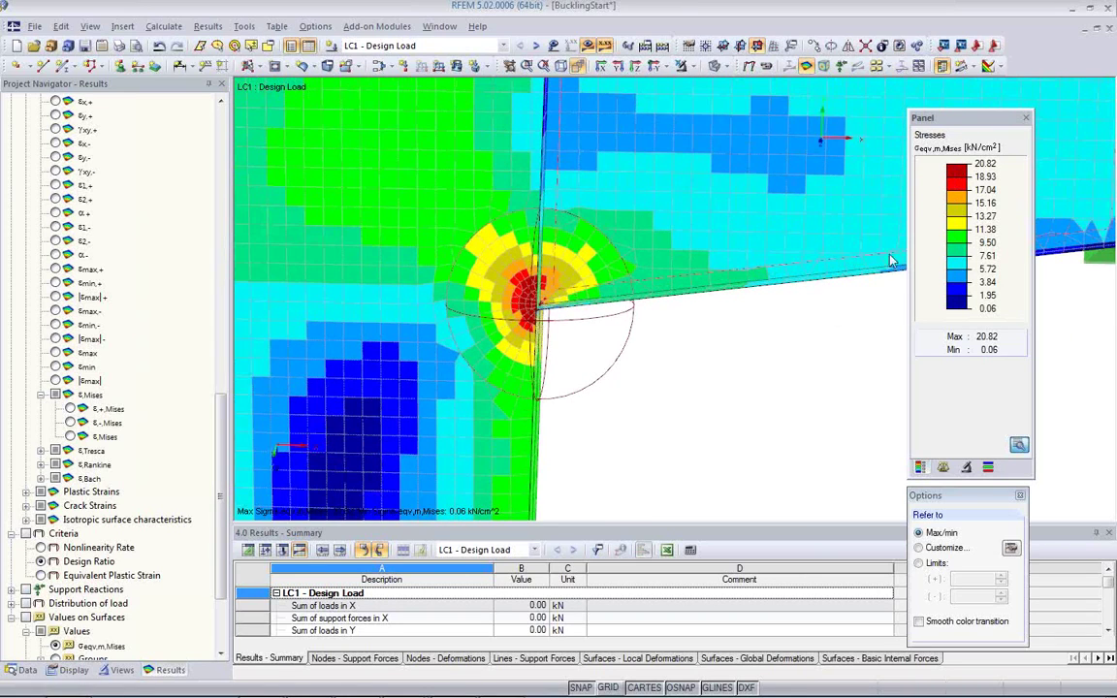
pyautogui.click(448, 47)
# - Switch to the RF-STEEL Surfaces CA1 case and open the RF-STEEL Surfaces module
pyautogui.click(491, 71)
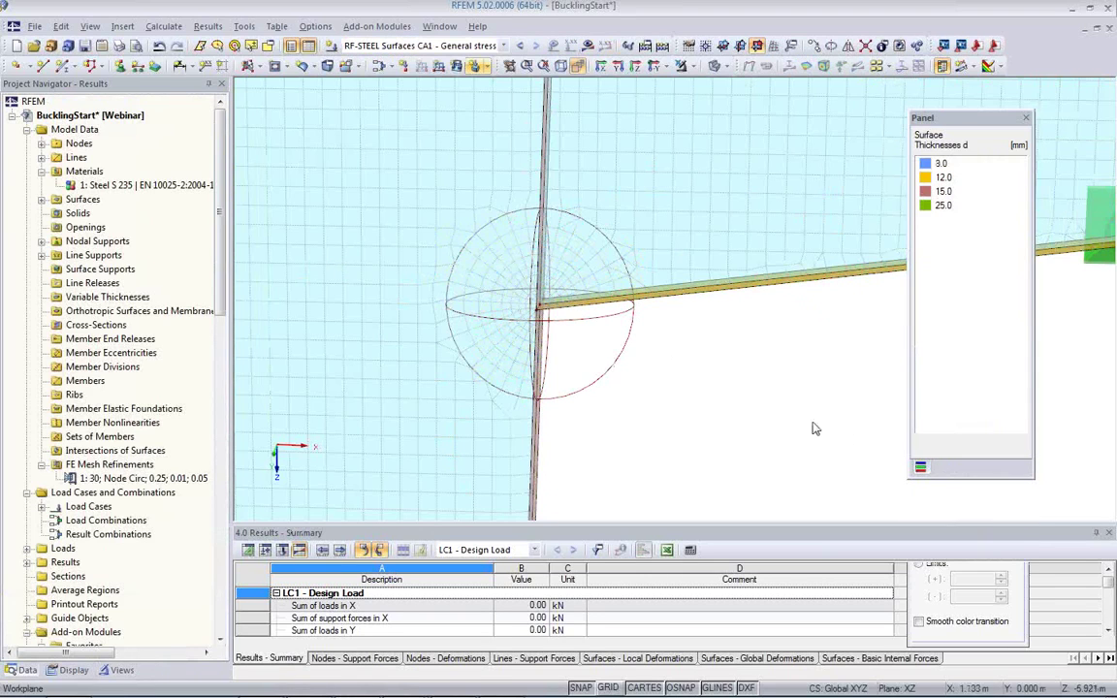
pyautogui.scroll(-10, 146, 291)
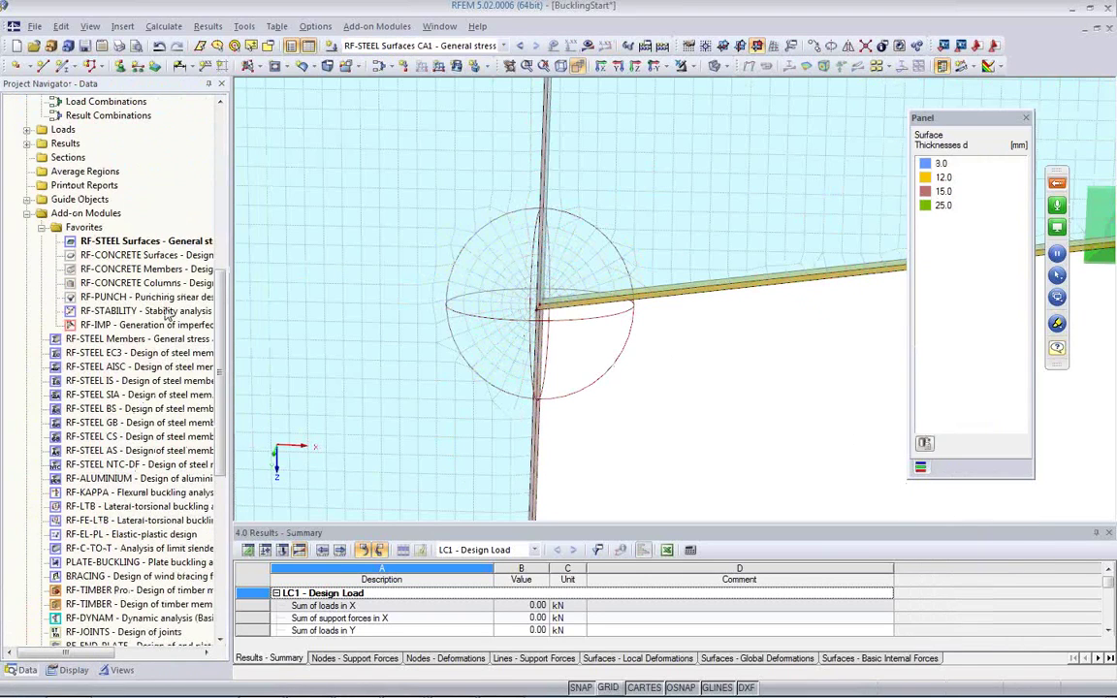
pyautogui.doubleClick(153, 242)
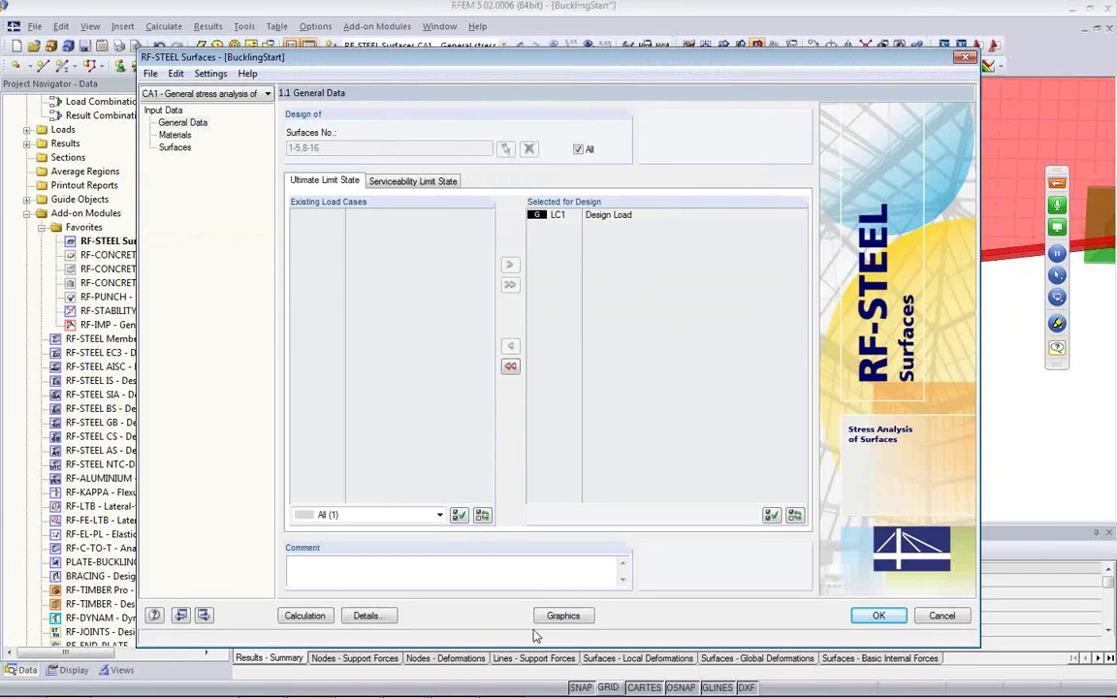
# - Run the detailed LC1 stress design and show its results by load case, maximum ratio 1.00
pyautogui.click(392, 621)
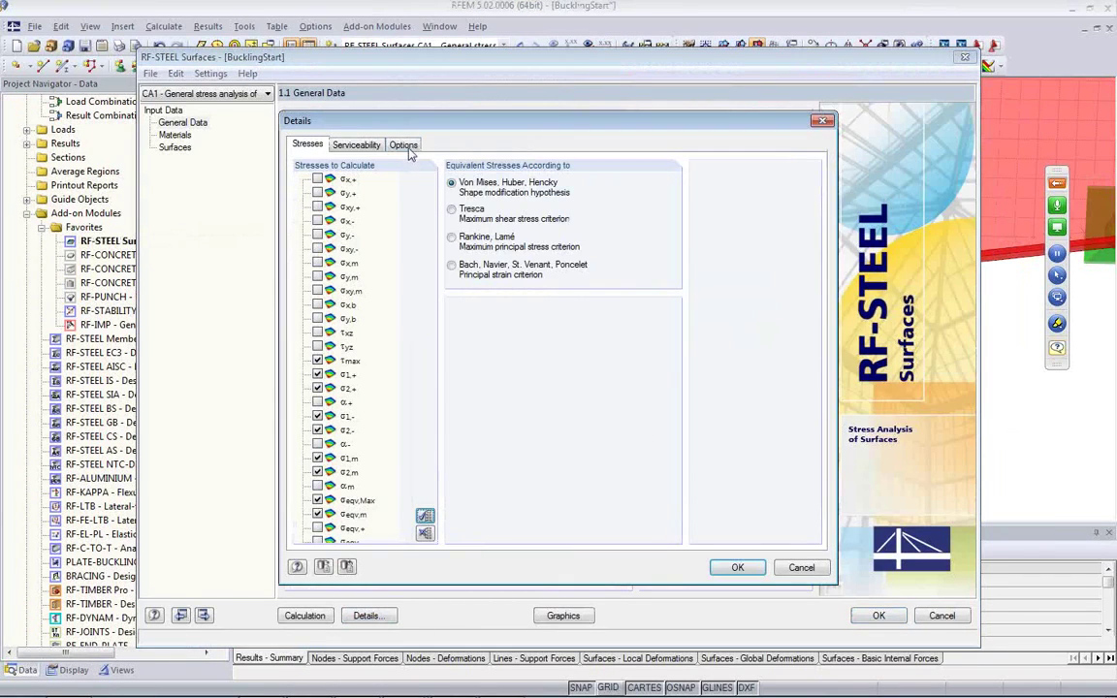
pyautogui.click(403, 146)
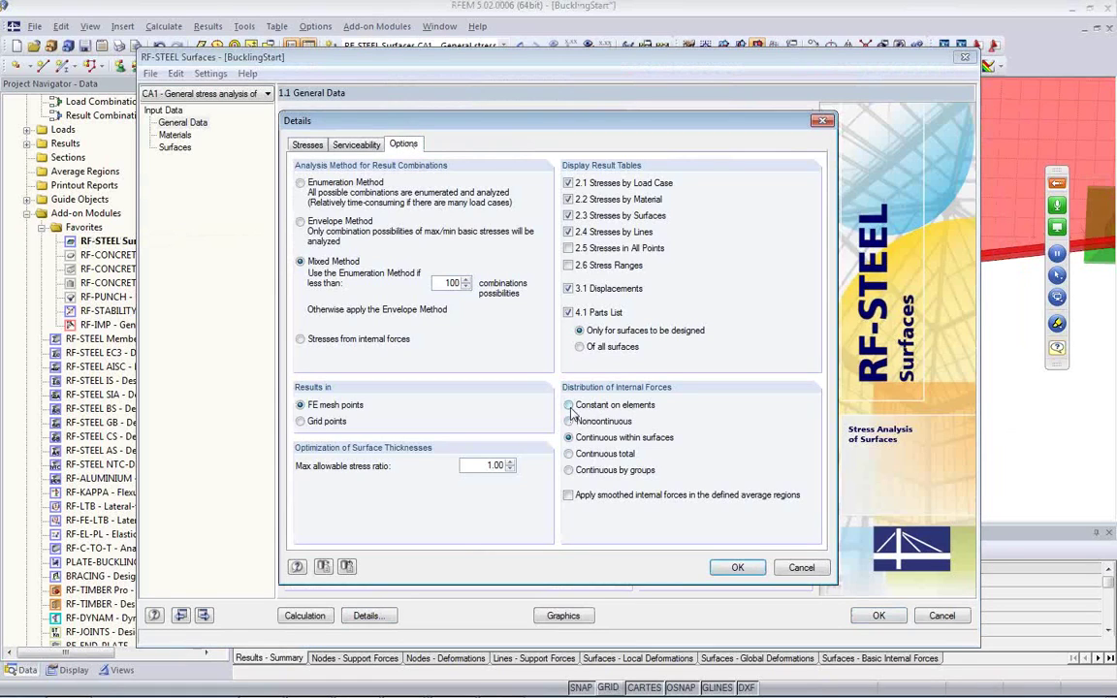
pyautogui.click(306, 618)
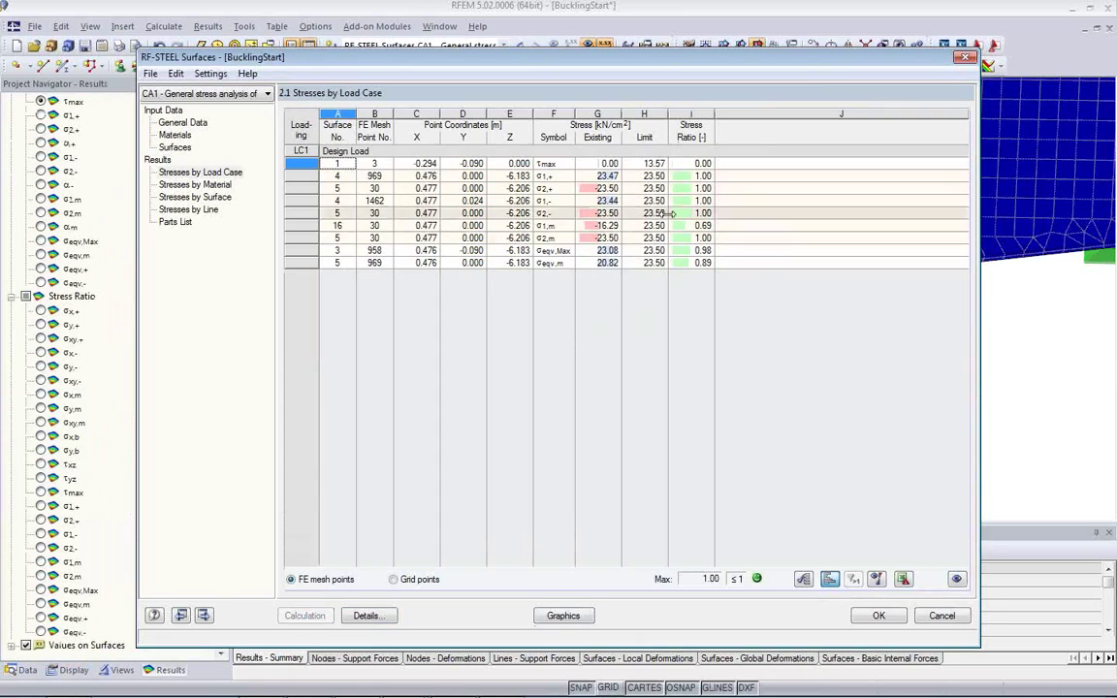
pyautogui.click(561, 617)
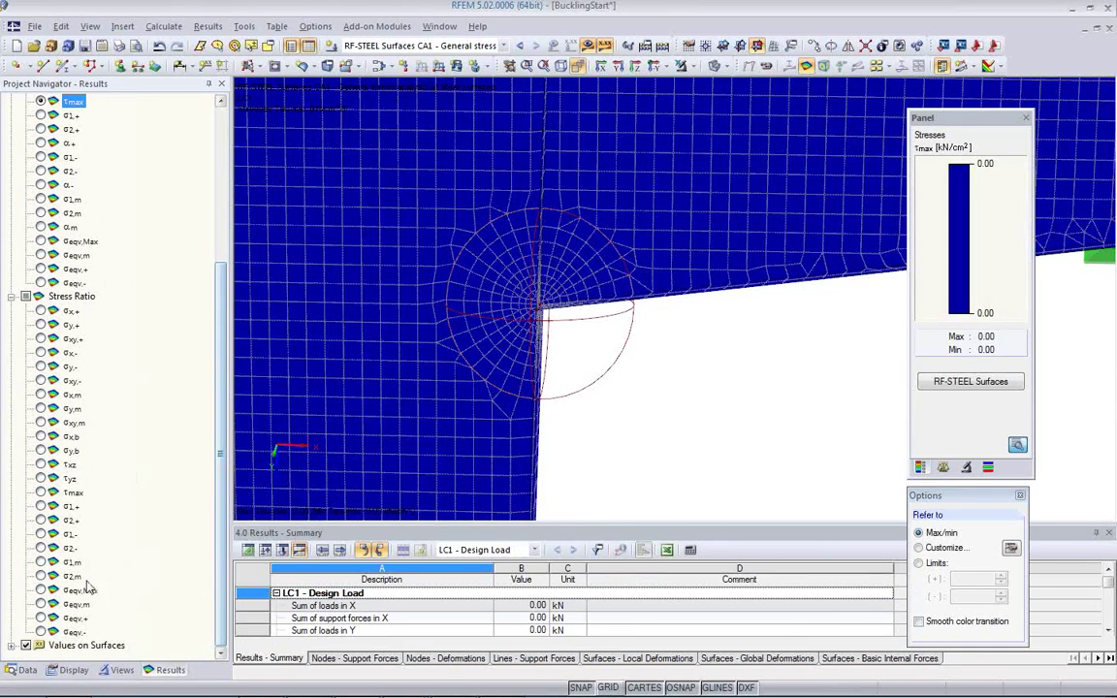
# - Plot the σeqv,Max stress ratio (0.01–0.98) in 3-D without value labels
pyautogui.click(40, 590)
pyautogui.keyDown('ctrl'); pyautogui.moveTo(678, 399); pyautogui.dragTo(394, 333, button='middle'); pyautogui.keyUp('ctrl')
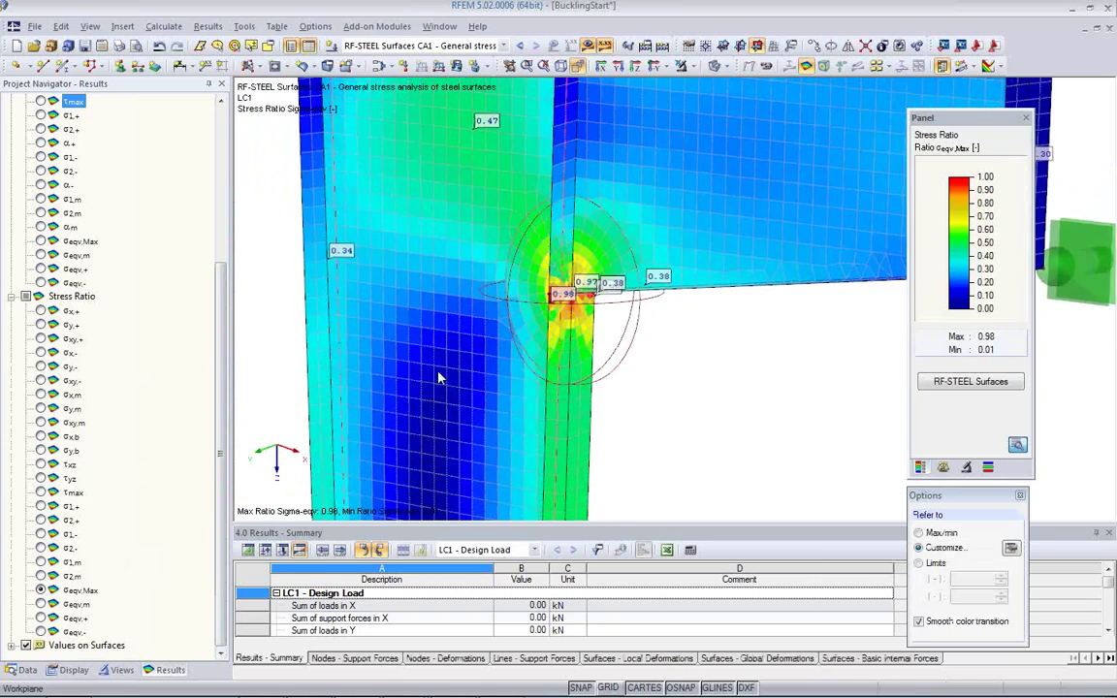
pyautogui.scroll(-3, 394, 333)
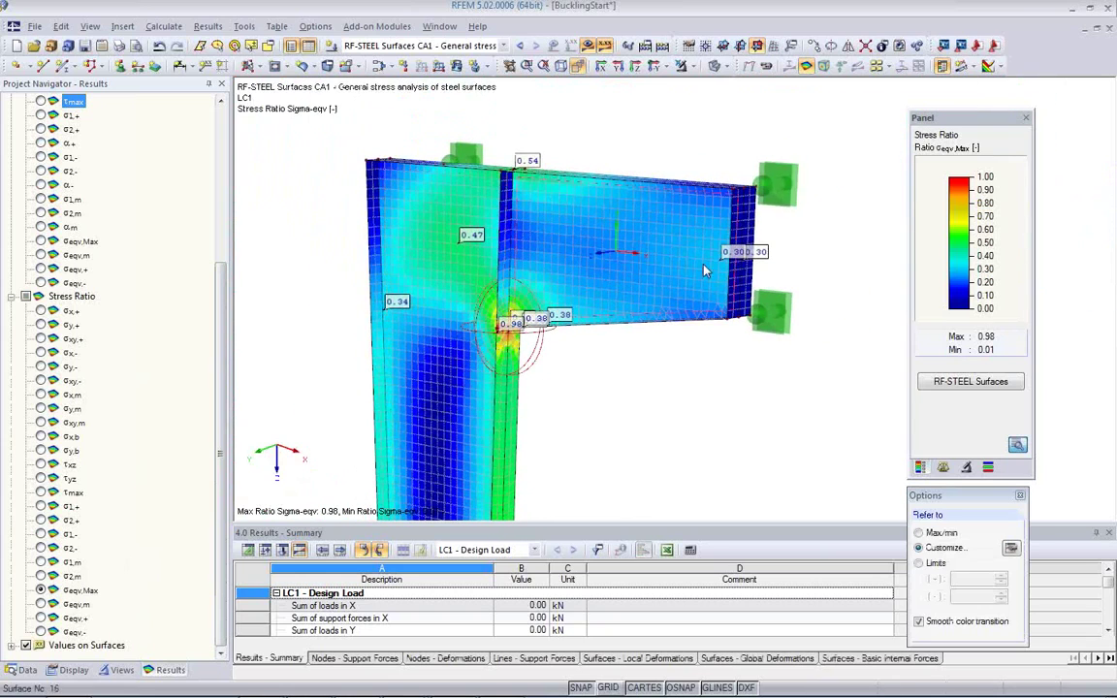
pyautogui.click(877, 66)
pyautogui.keyDown('ctrl'); pyautogui.moveTo(582, 400); pyautogui.dragTo(519, 392, button='middle'); pyautogui.keyUp('ctrl')
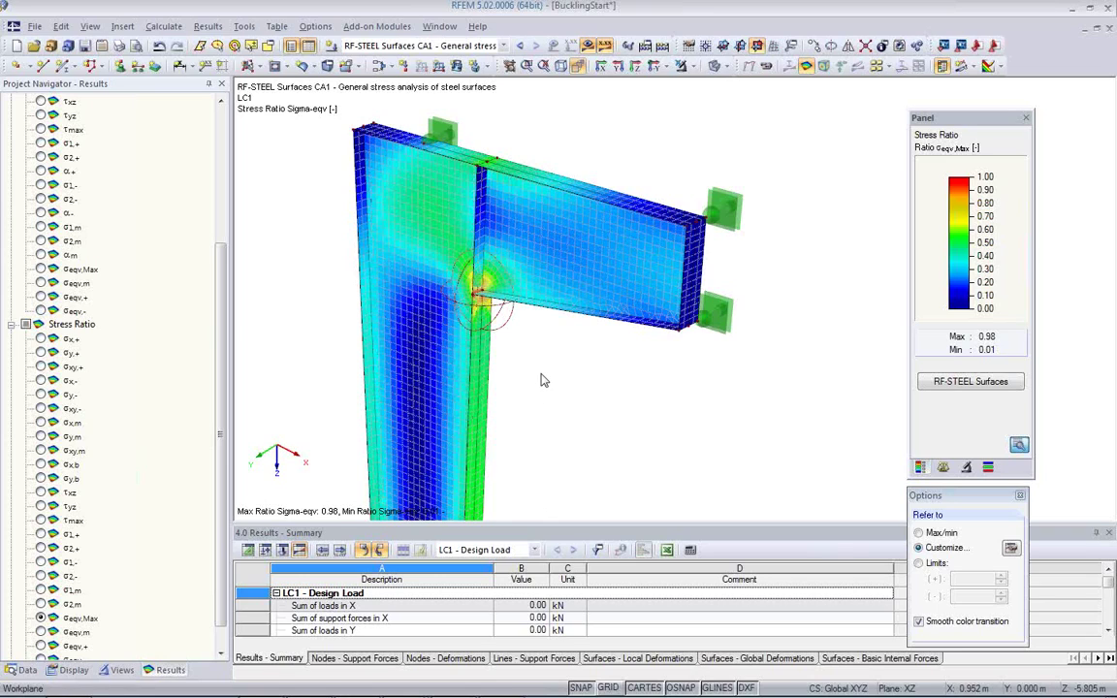
pyautogui.click(1020, 496)
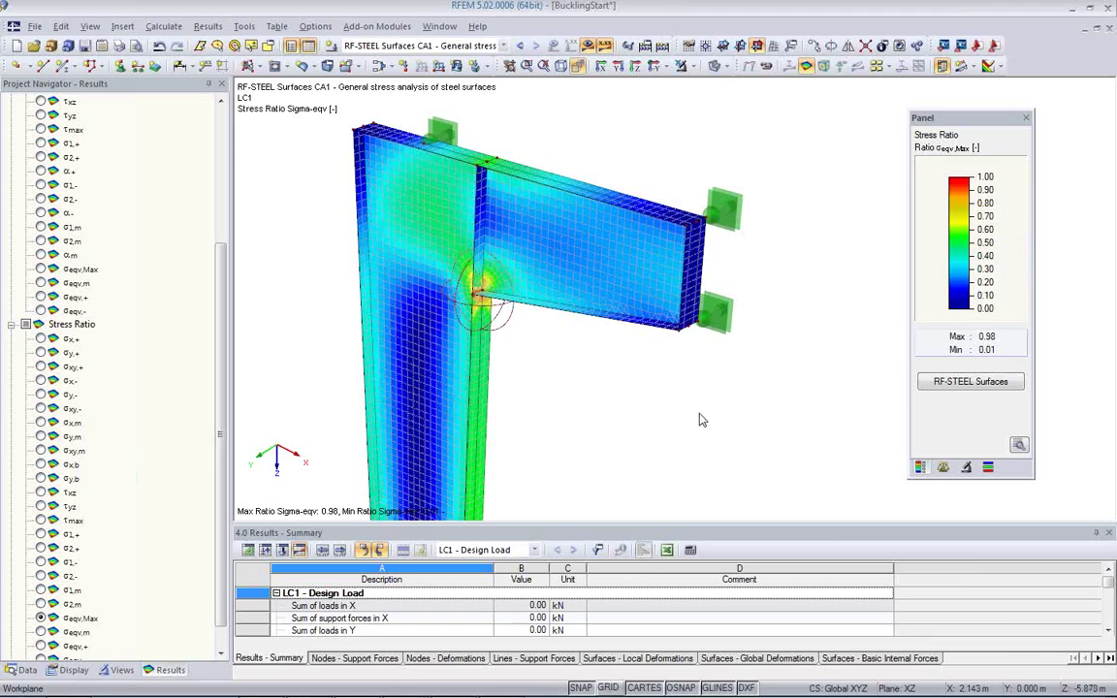
# - Keep the RF-STEEL Surfaces CA1 results shown and open RF-STABILITY from the Data tree's add-on modules
pyautogui.click(503, 47)
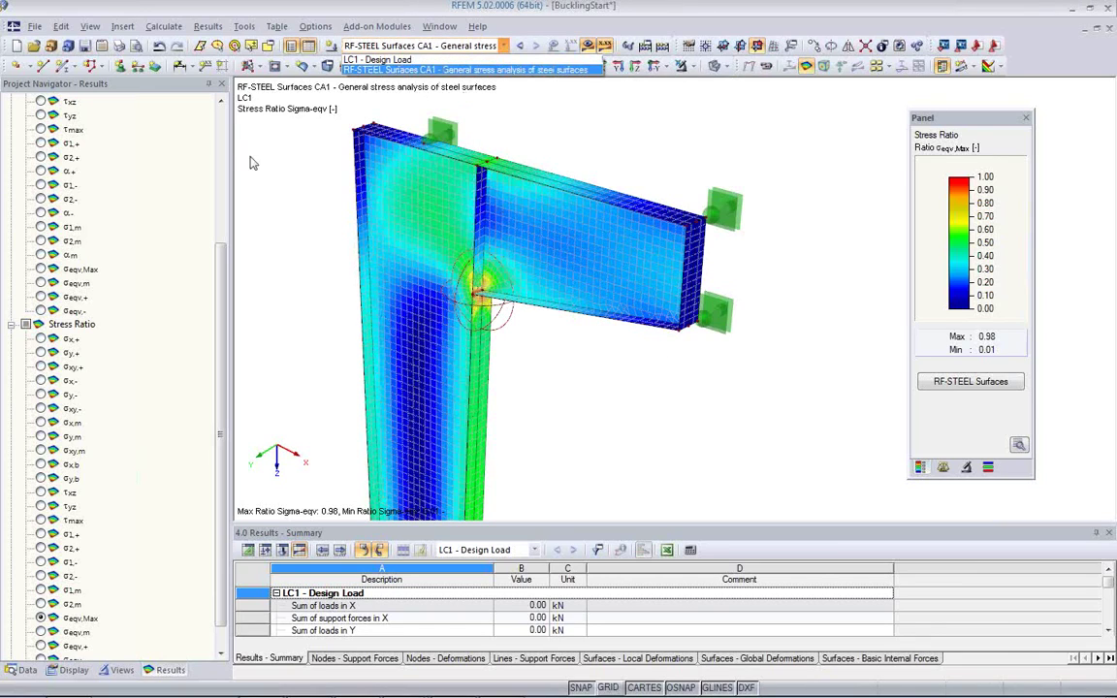
pyautogui.click(485, 70)
pyautogui.click(27, 670)
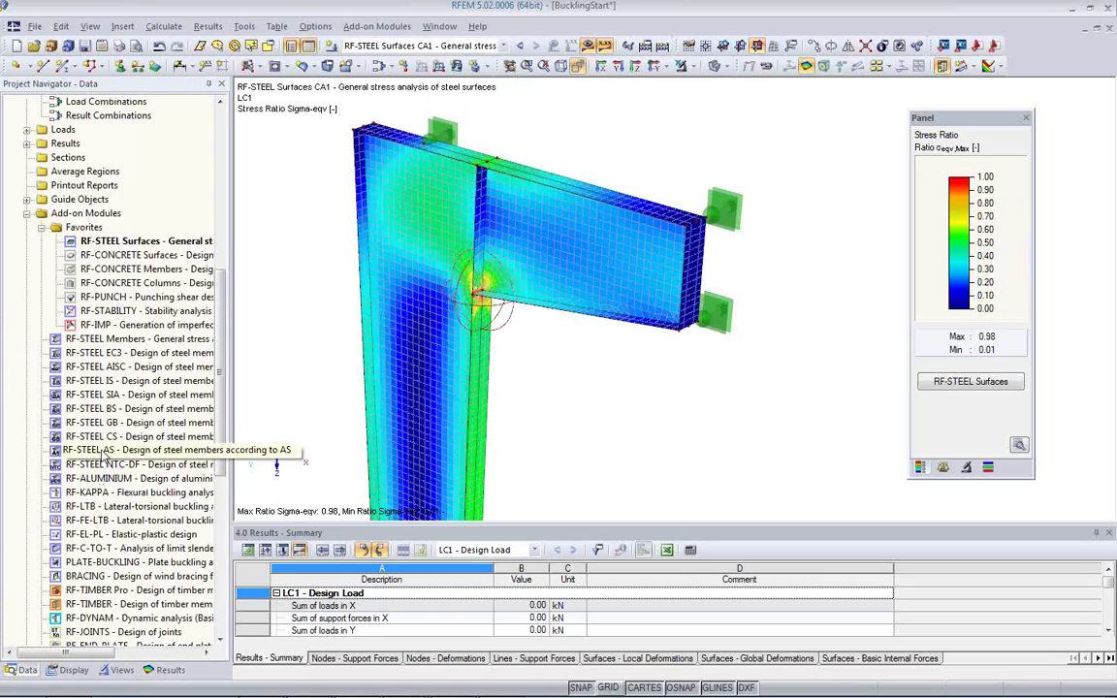
pyautogui.click(118, 311)
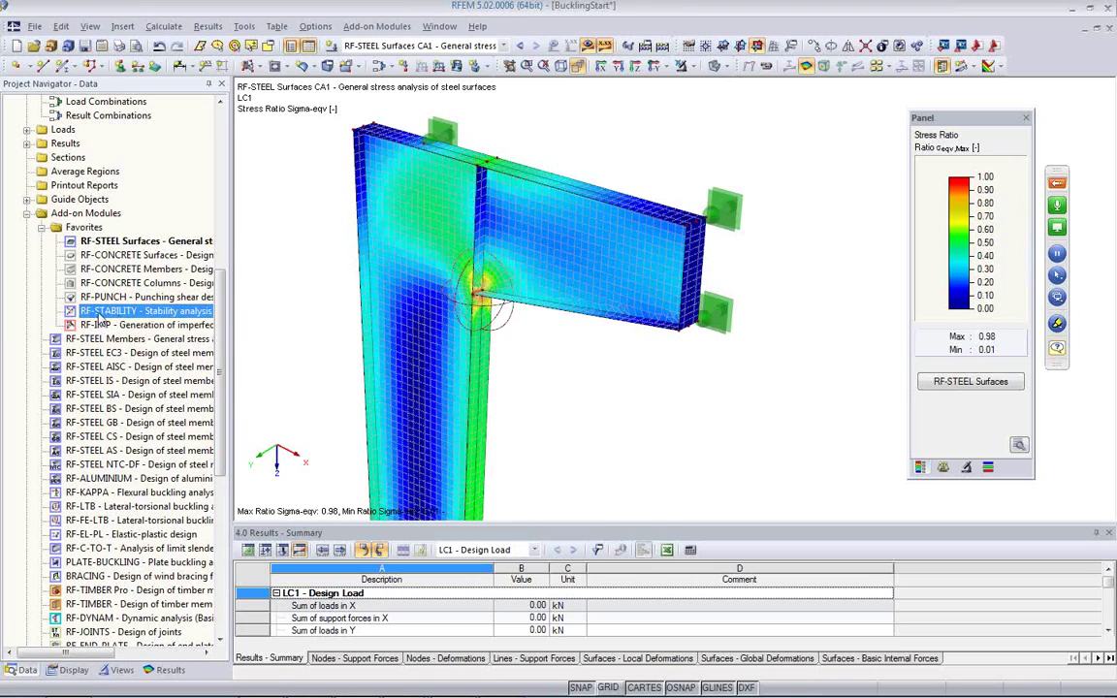
pyautogui.doubleClick(123, 315)
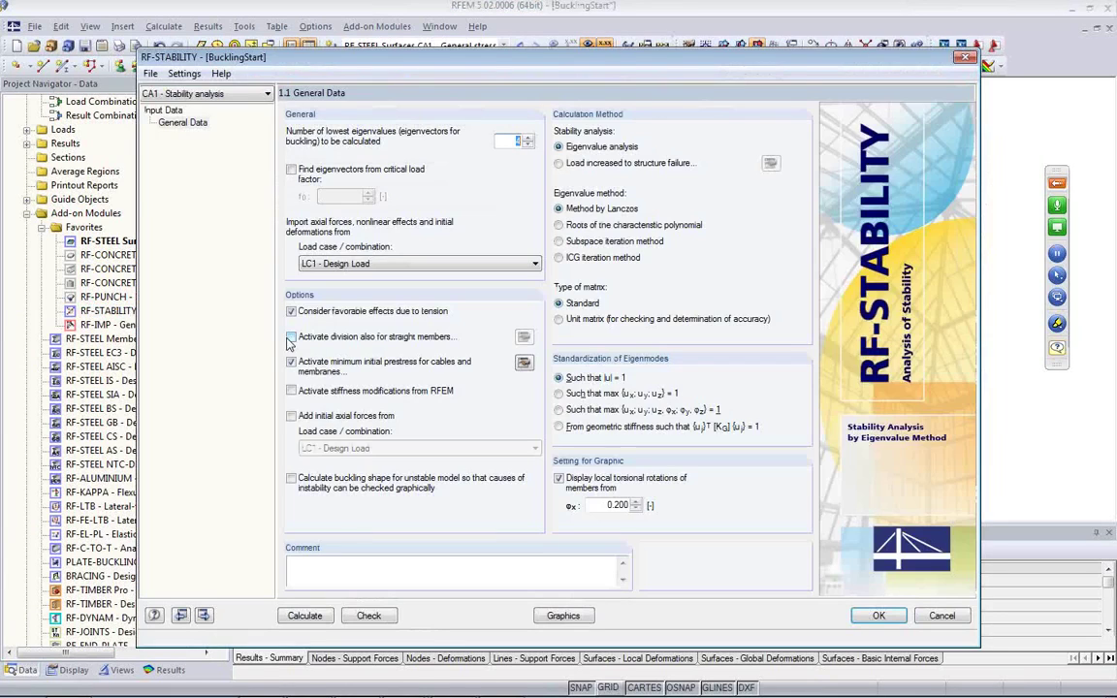
# - Set RF-STABILITY to 4 eigenvalues using axial forces from LC1 - Design Load
pyautogui.click(515, 143)
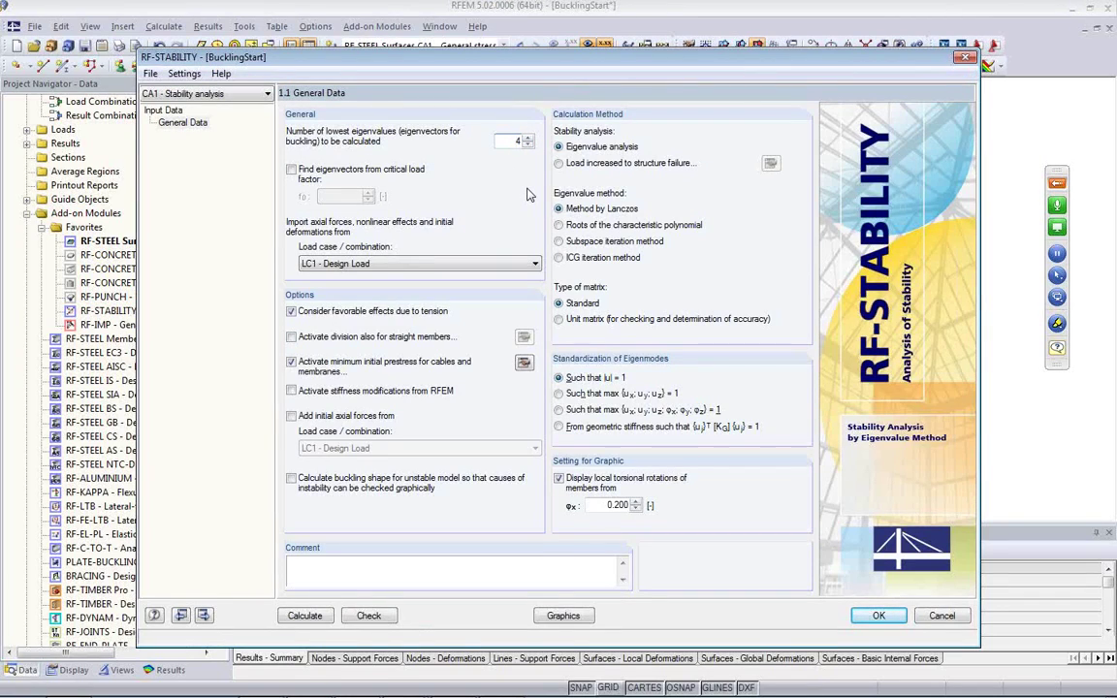
pyautogui.click(423, 264)
pyautogui.click(424, 265)
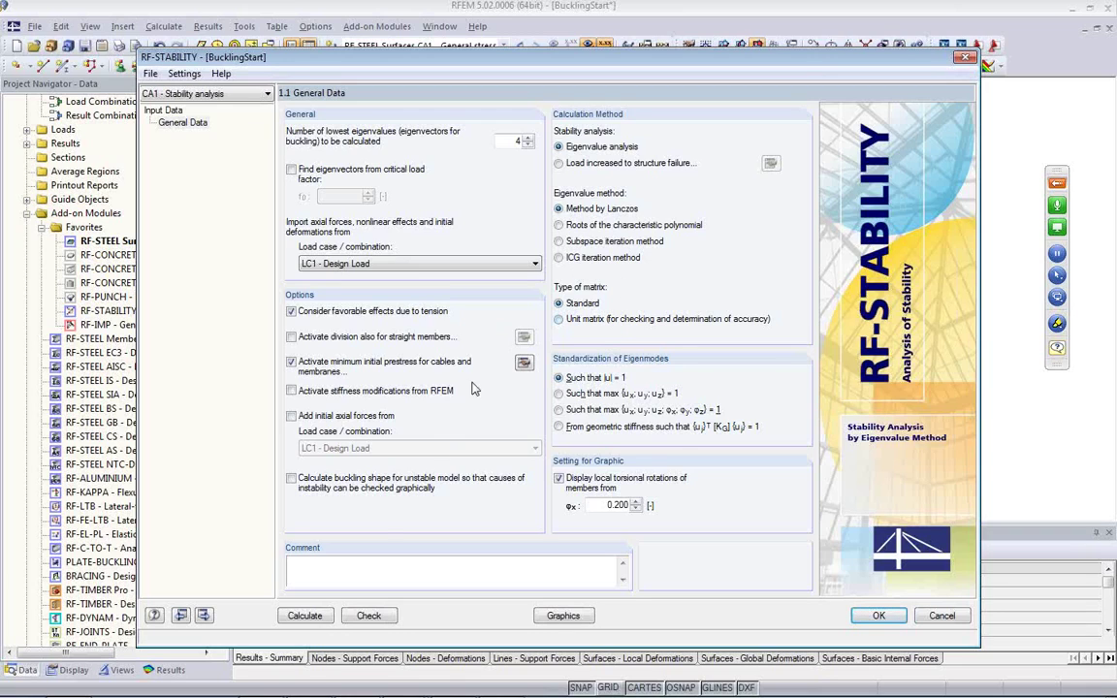
# - Run the RF-STABILITY calculation and move the results window aside to reveal buckling shape 1
pyautogui.click(304, 615)
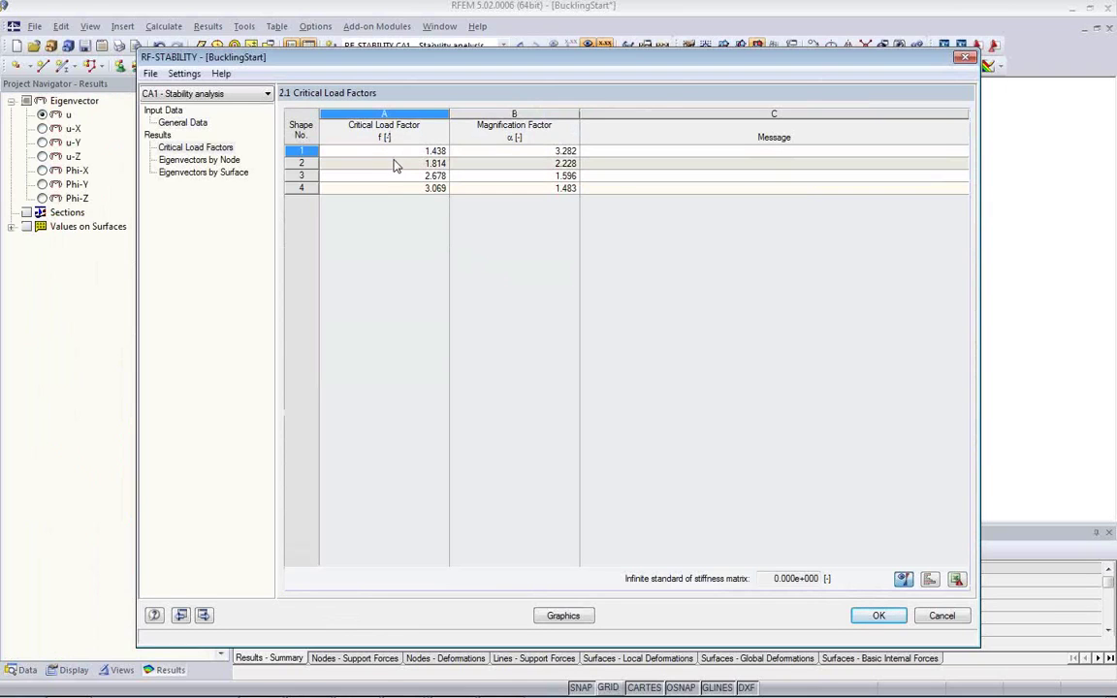
pyautogui.moveTo(453, 64); pyautogui.dragTo(471, 399)
pyautogui.click(424, 498)
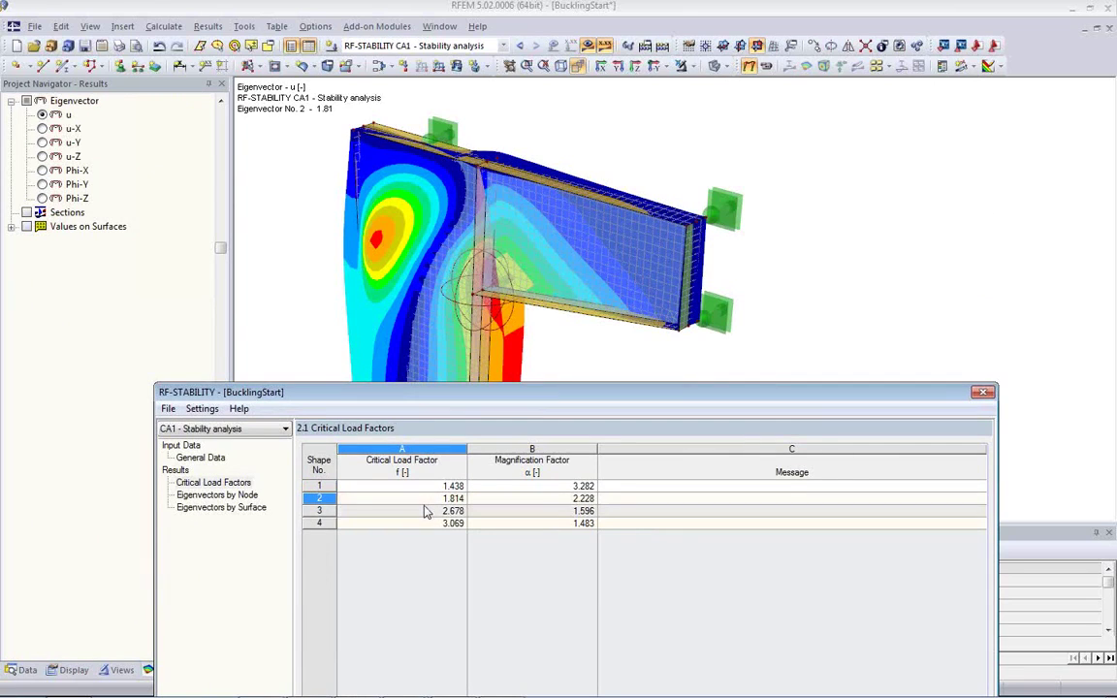
pyautogui.click(441, 486)
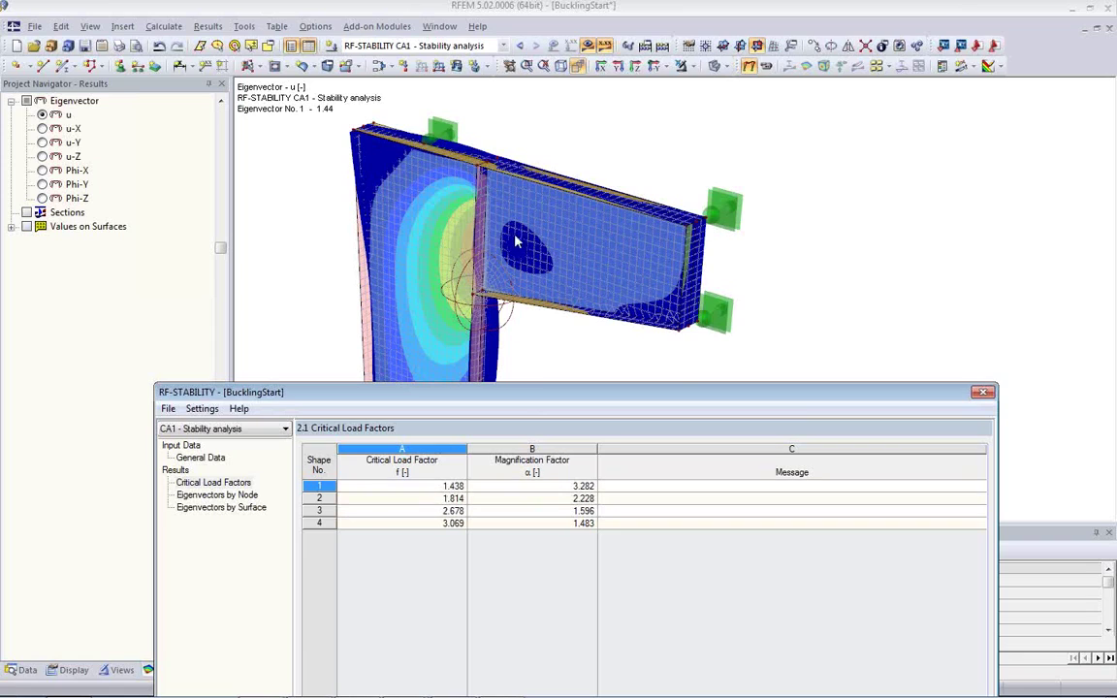
# - Step through buckling shapes 2, 3 and 4 (up to factor 3.069), return to shape 1, and close the results
pyautogui.click(419, 500)
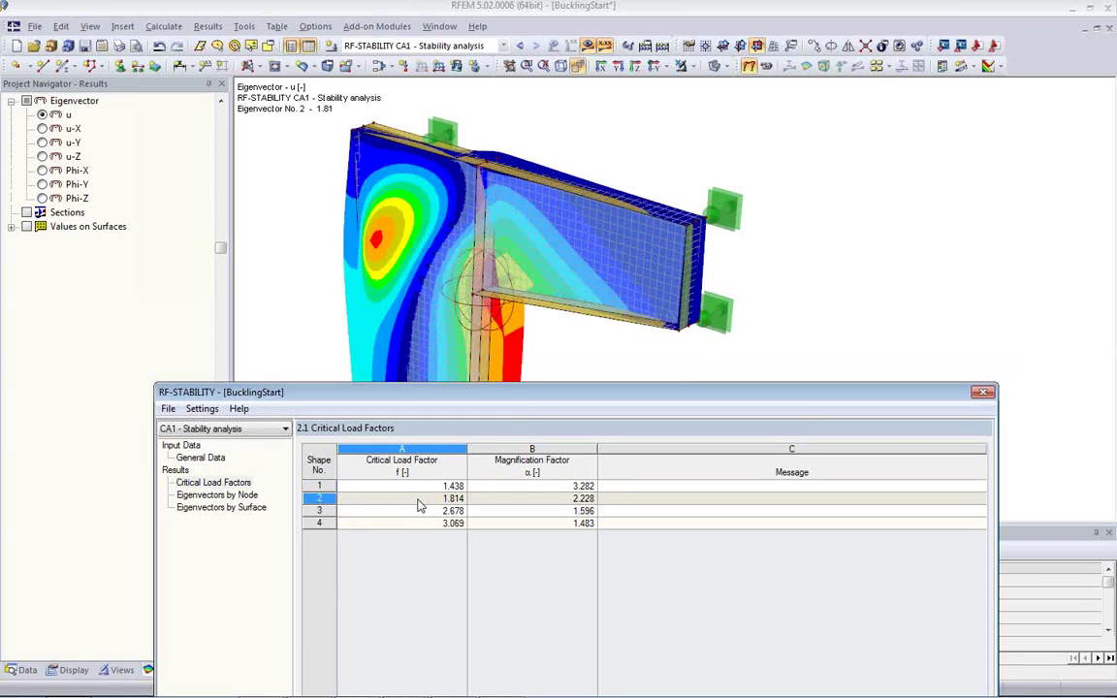
pyautogui.click(420, 511)
pyautogui.click(421, 523)
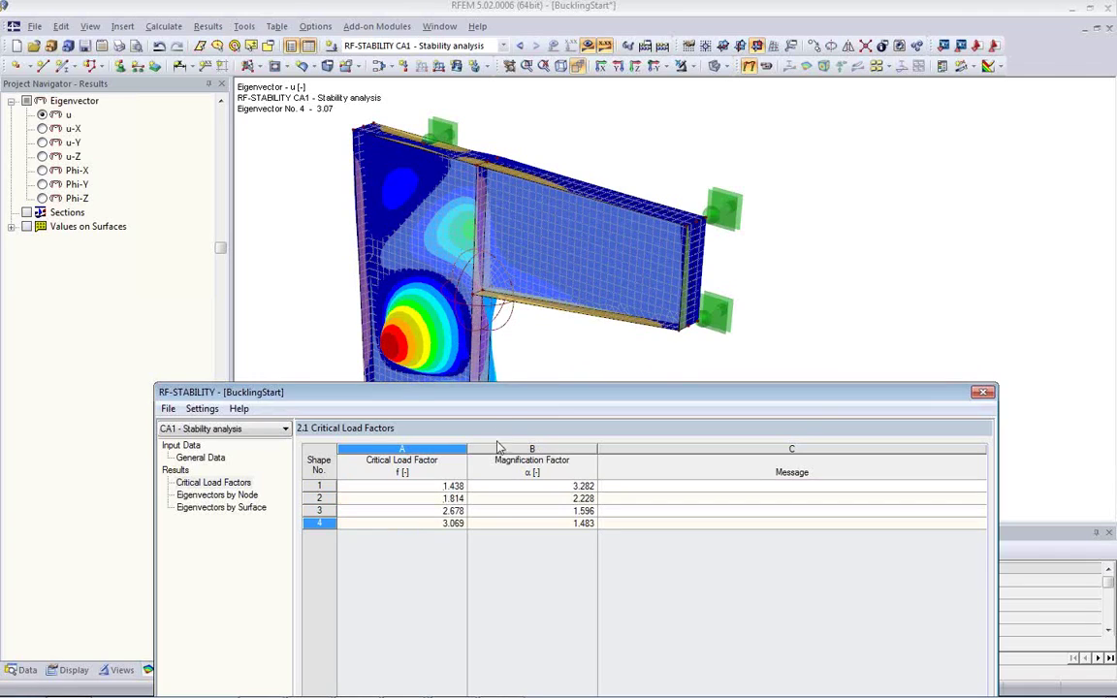
pyautogui.click(432, 488)
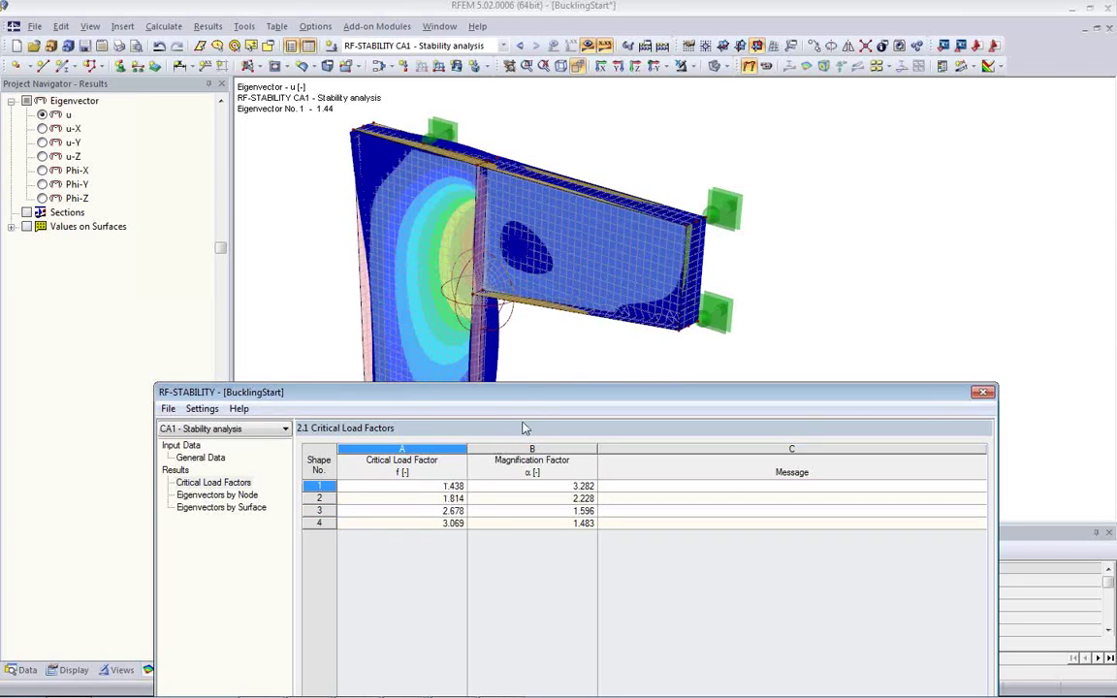
pyautogui.moveTo(527, 399); pyautogui.dragTo(513, 76)
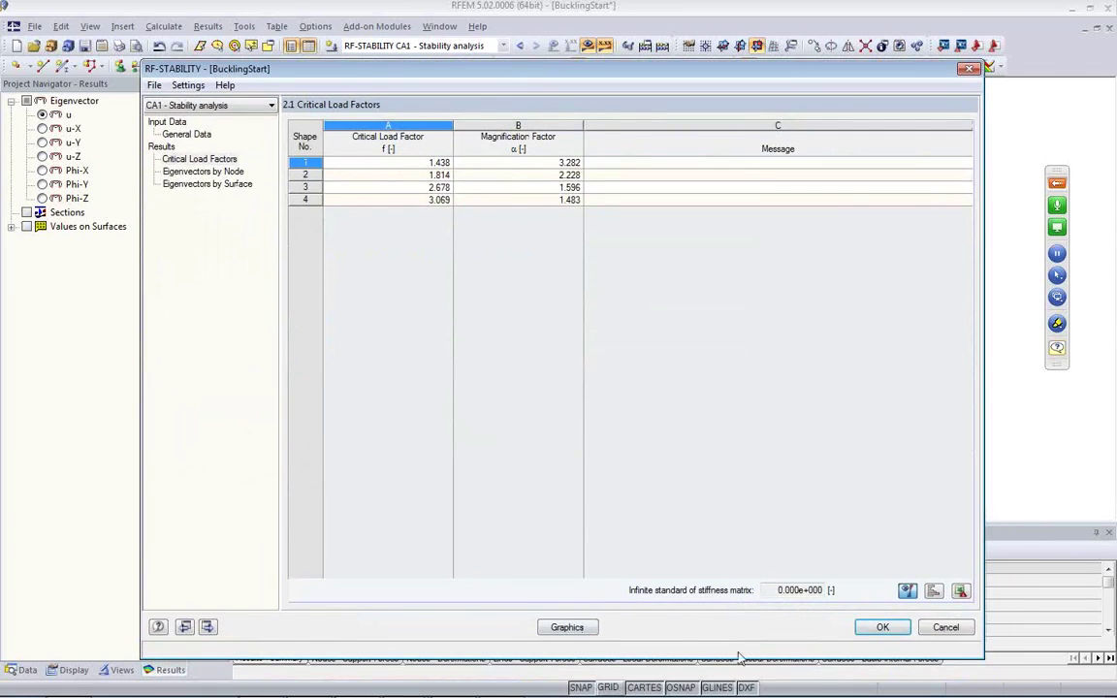
pyautogui.click(882, 627)
# - Orbit around buckling shape 1 (factor 1.44), then open RF-IMP from the Data tab's add-on list
pyautogui.keyDown('ctrl'); pyautogui.moveTo(656, 414); pyautogui.dragTo(126, 321, button='middle'); pyautogui.keyUp('ctrl')
pyautogui.keyDown('ctrl'); pyautogui.moveTo(556, 347); pyautogui.dragTo(640, 325, button='middle'); pyautogui.keyUp('ctrl')
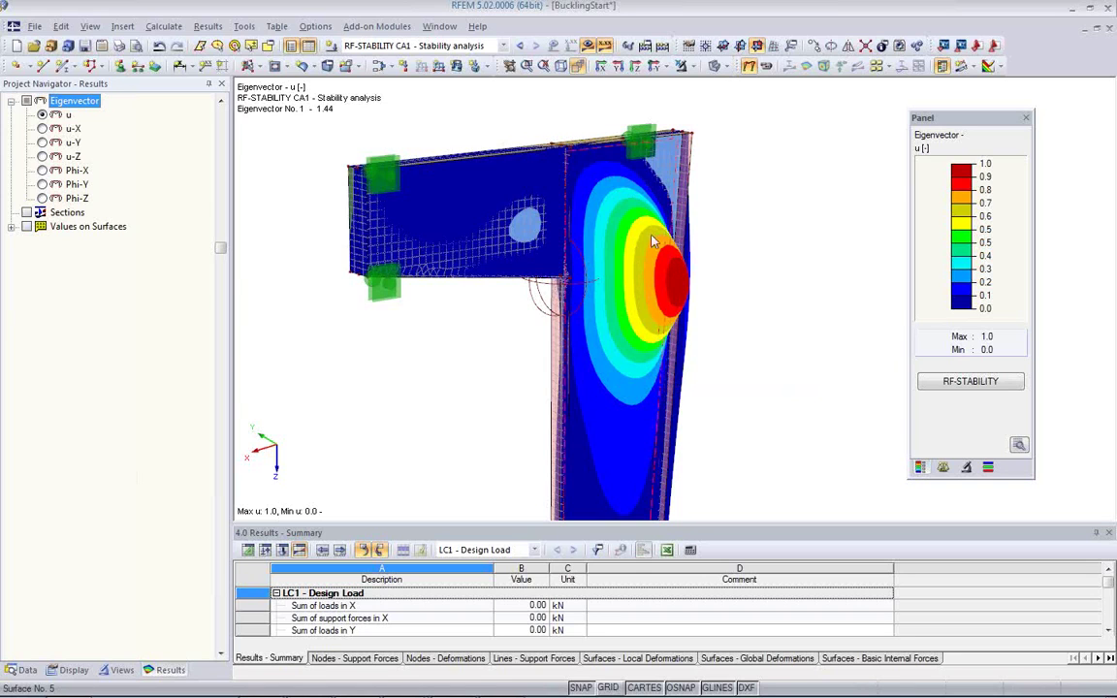
pyautogui.keyDown('ctrl'); pyautogui.moveTo(693, 356); pyautogui.dragTo(718, 386, button='middle'); pyautogui.keyUp('ctrl')
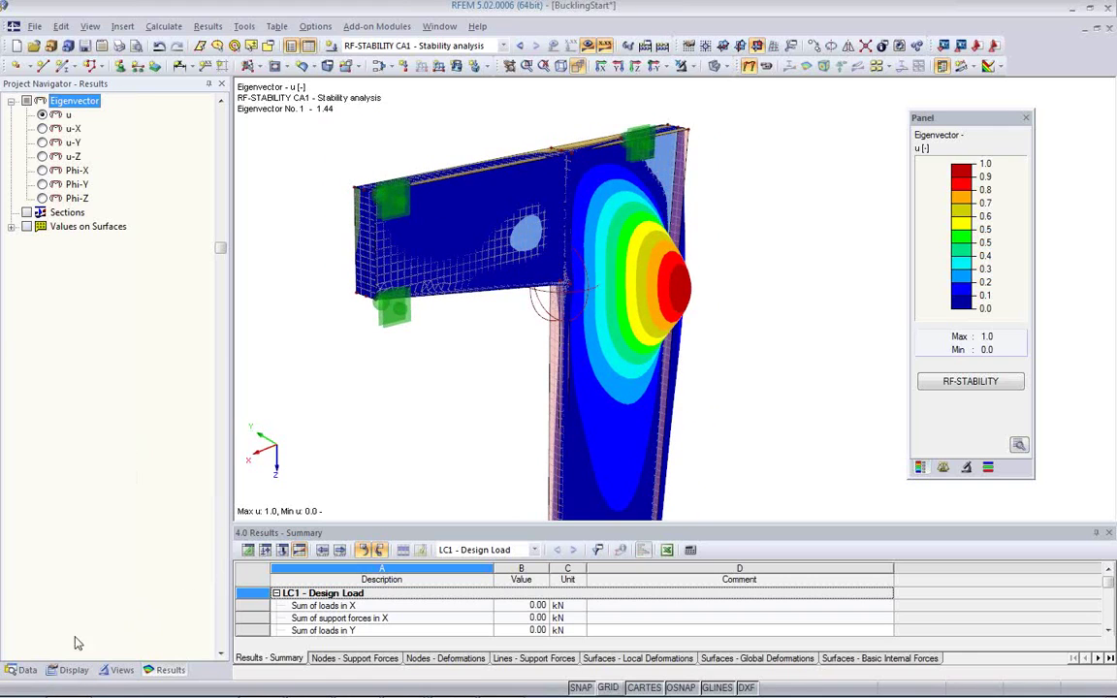
pyautogui.click(27, 670)
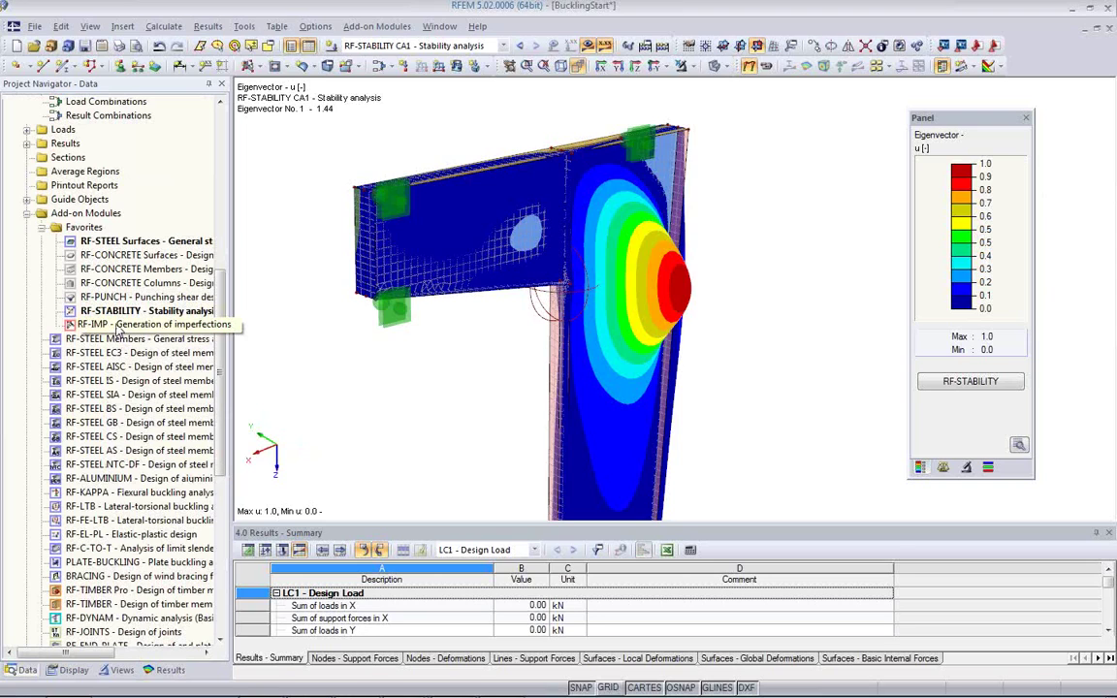
pyautogui.doubleClick(114, 326)
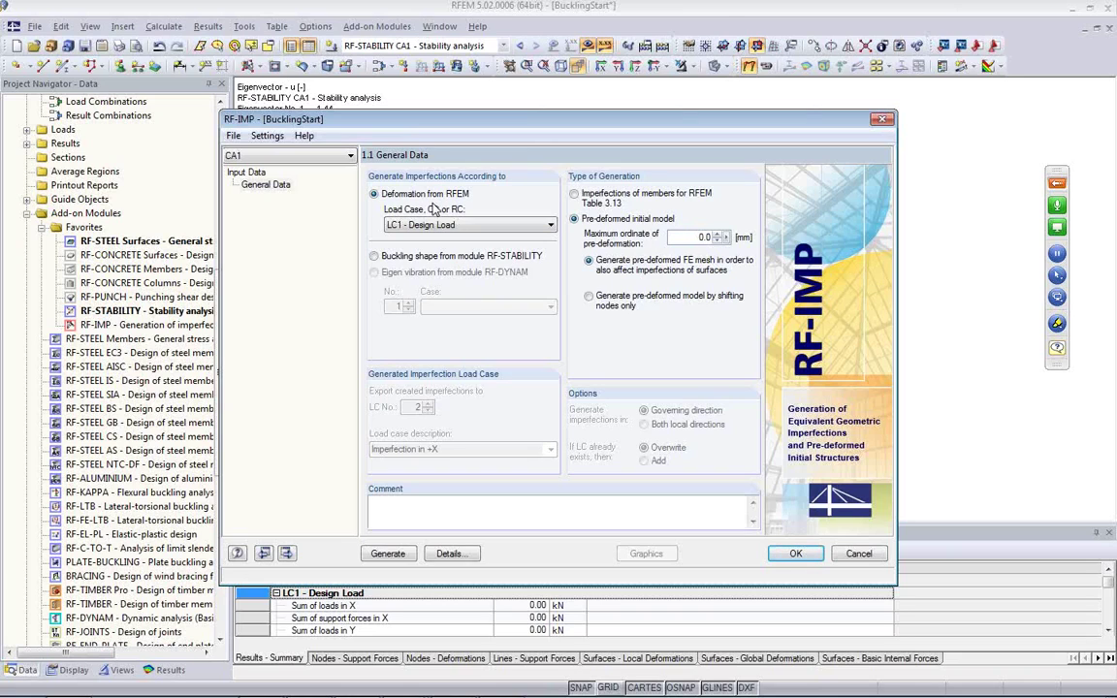
# - Base RF-IMP imperfections on RF-STABILITY case CA1, buckling shape No. 1, with a 20 mm maximum ordinate
pyautogui.click(389, 259)
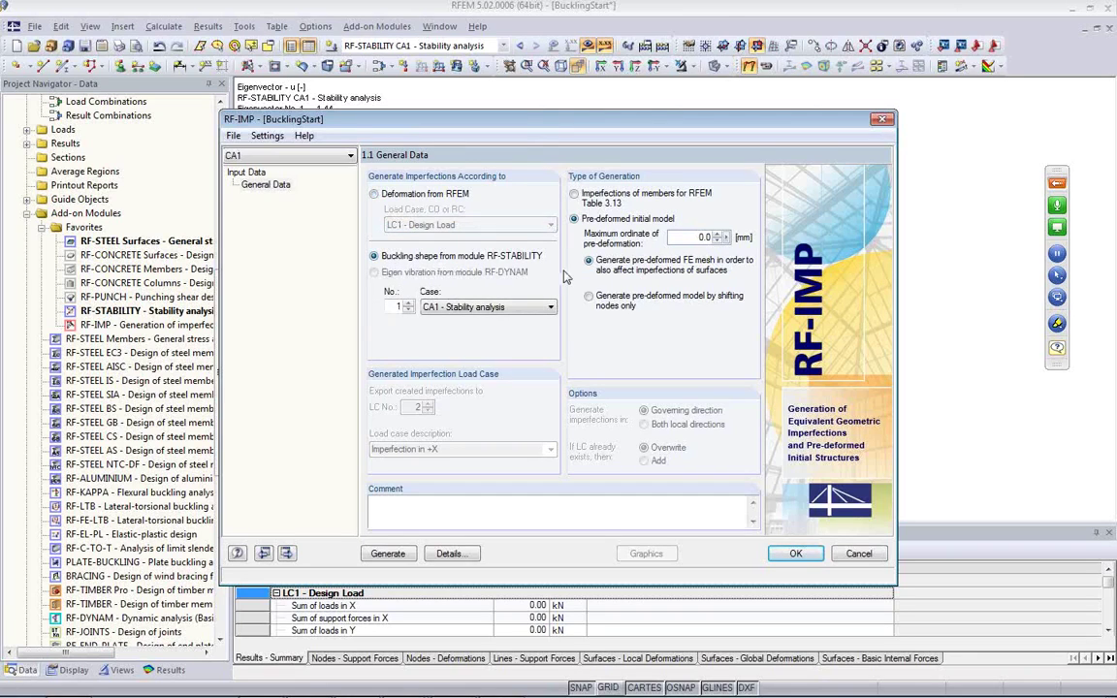
pyautogui.click(446, 306)
pyautogui.click(424, 314)
pyautogui.hotkey('shift', 'Tab')
pyautogui.moveTo(561, 117); pyautogui.dragTo(591, 178)
pyautogui.doubleClick(684, 302)
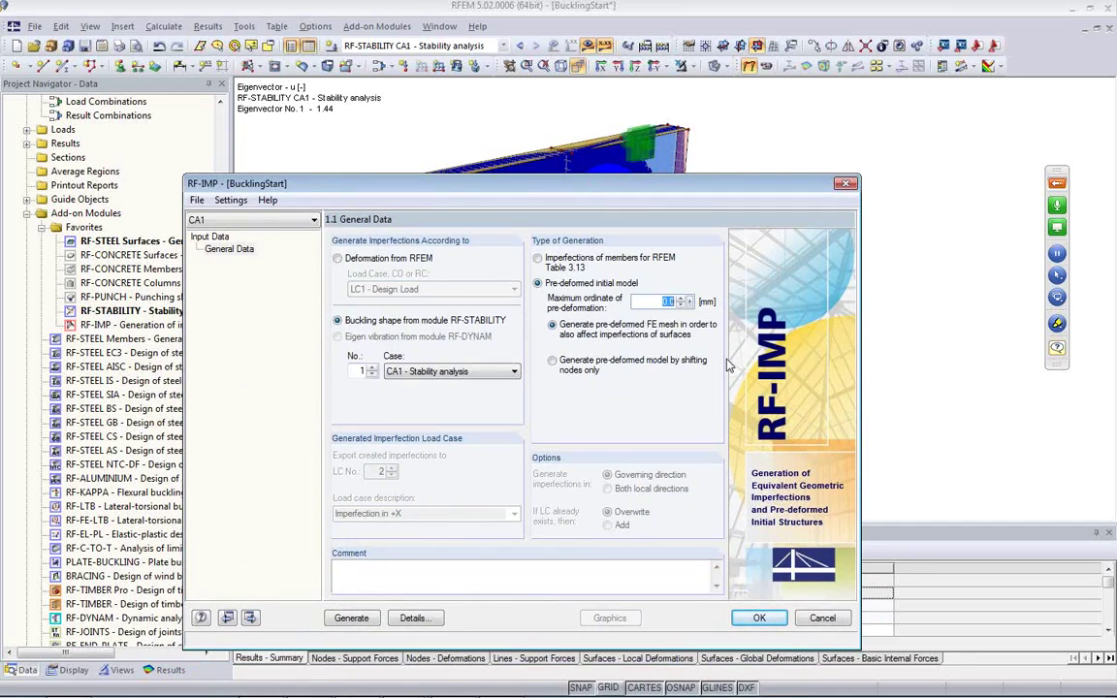
pyautogui.write('20')
# - Generate the 20 mm pre-deformed model and display its pre-deformation graphic
pyautogui.click(351, 617)
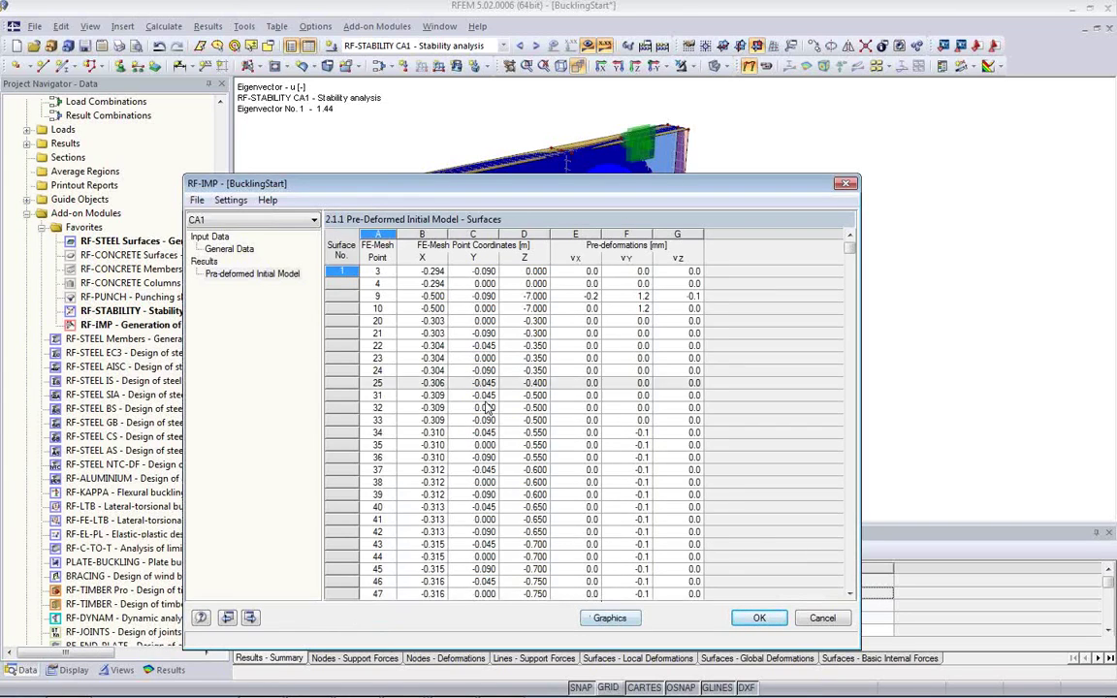
pyautogui.click(607, 619)
pyautogui.keyDown('ctrl'); pyautogui.moveTo(533, 415); pyautogui.dragTo(428, 380, button='middle'); pyautogui.keyUp('ctrl')
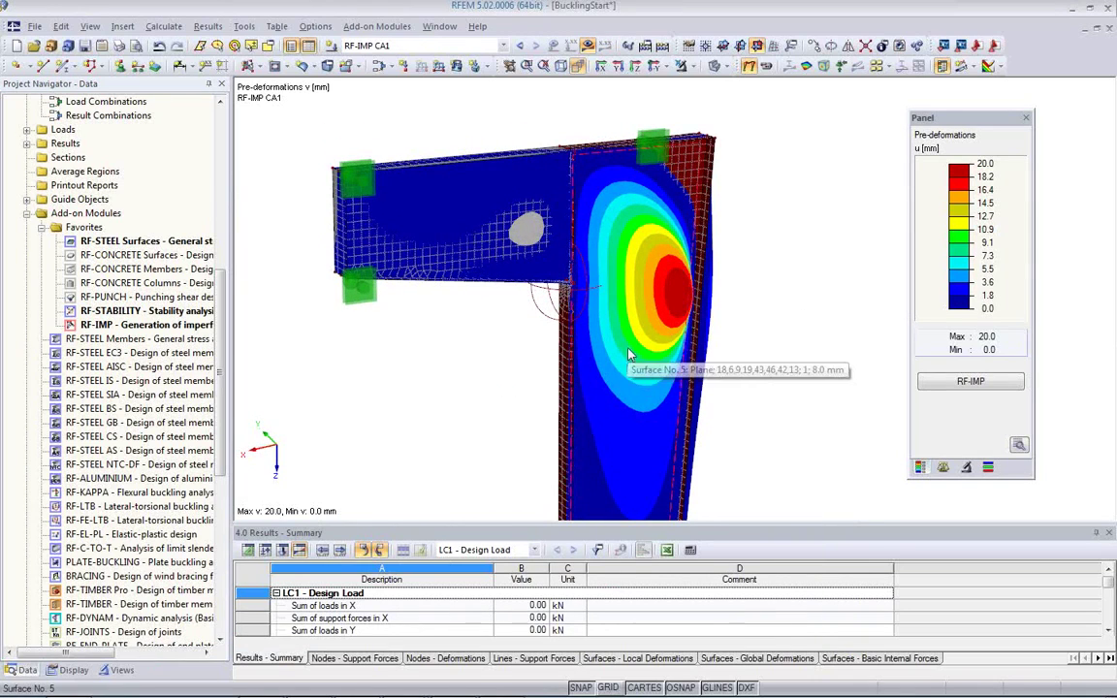
# - Reverse the ordinate to -20 mm, regenerate, and view the pre-deformation contours over the wireframe mesh
pyautogui.click(970, 381)
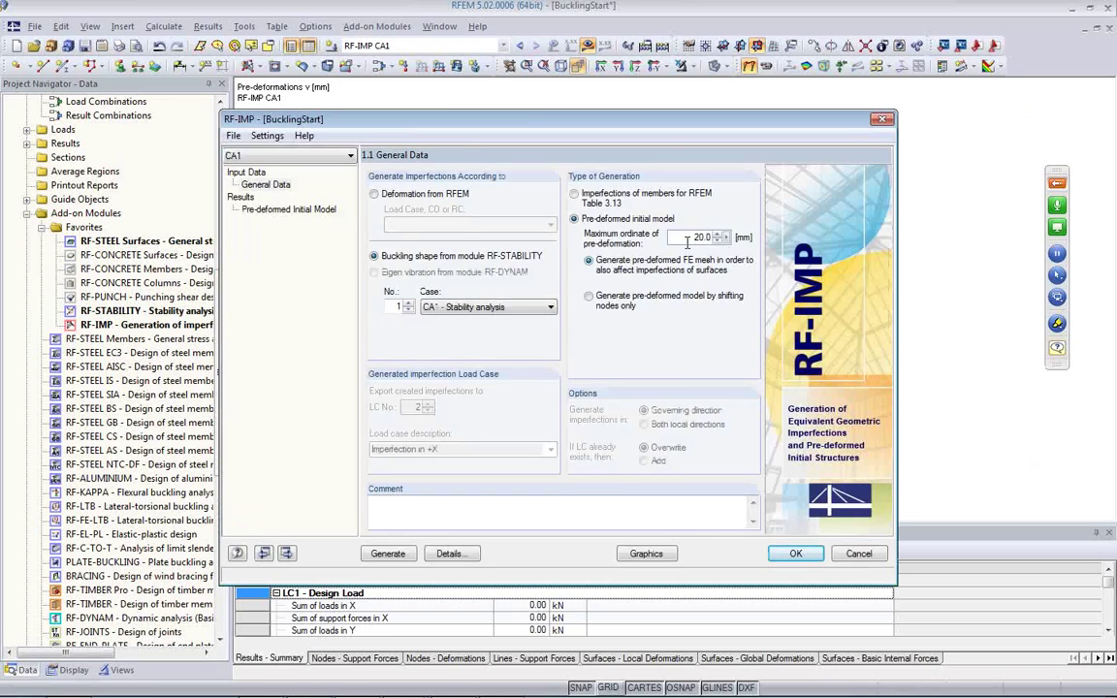
pyautogui.write('-')
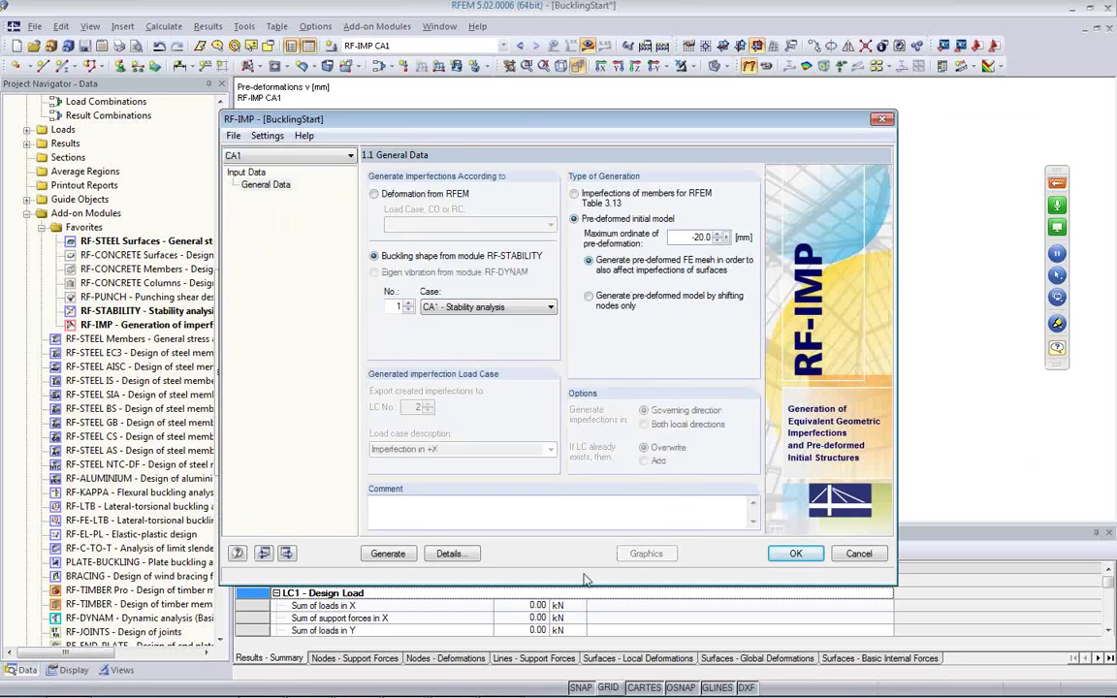
pyautogui.click(388, 554)
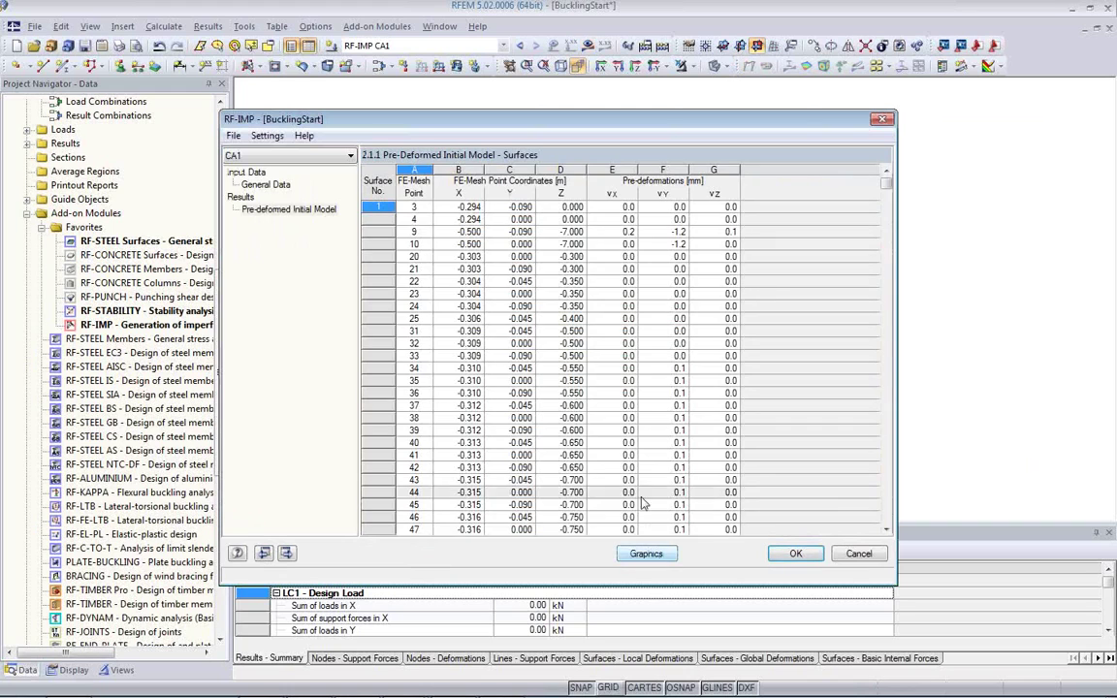
pyautogui.click(646, 554)
pyautogui.keyDown('ctrl'); pyautogui.moveTo(486, 394); pyautogui.dragTo(643, 320, button='middle'); pyautogui.keyUp('ctrl')
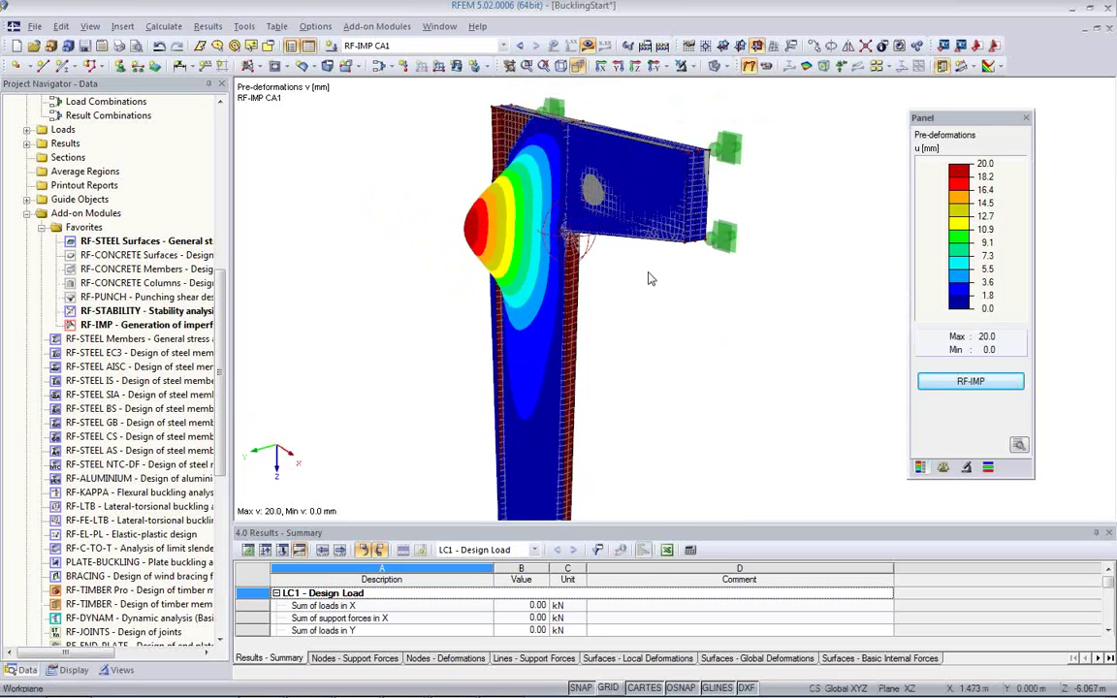
pyautogui.keyDown('ctrl'); pyautogui.moveTo(628, 364); pyautogui.dragTo(721, 398, button='middle'); pyautogui.keyUp('ctrl')
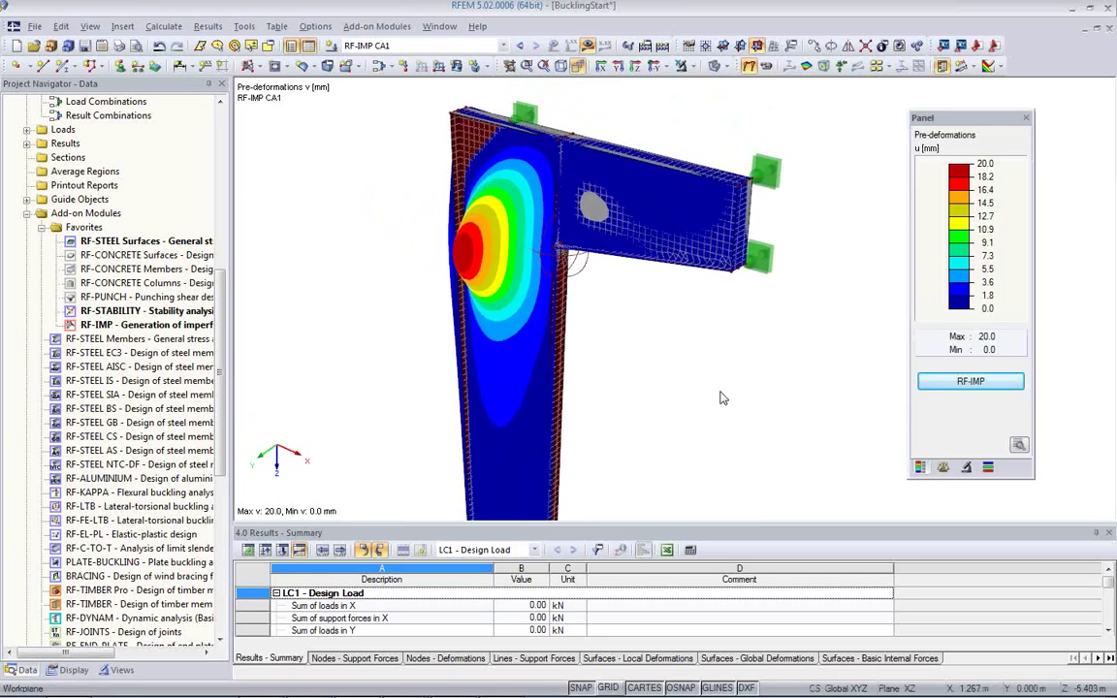
pyautogui.click(714, 67)
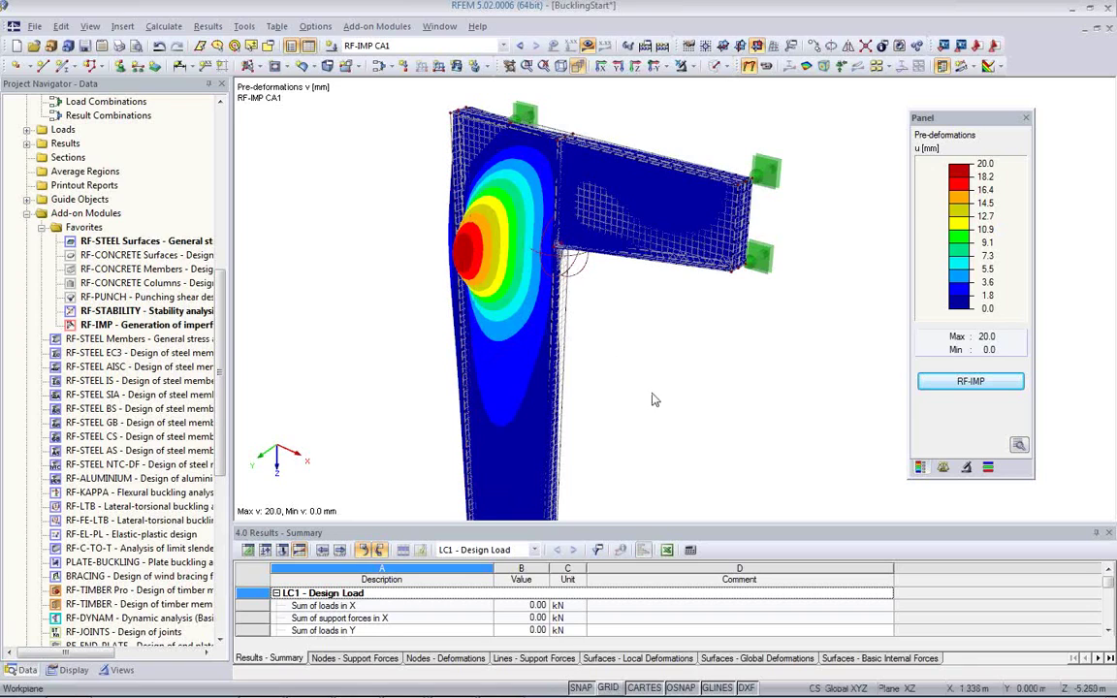
pyautogui.keyDown('ctrl'); pyautogui.moveTo(587, 355); pyautogui.dragTo(485, 187, button='middle'); pyautogui.keyUp('ctrl')
# - Rotate the pre-deformed model toward a straight-on front (XZ) view of the frame corner
pyautogui.keyDown('ctrl'); pyautogui.moveTo(591, 294); pyautogui.dragTo(702, 349, button='middle'); pyautogui.keyUp('ctrl')
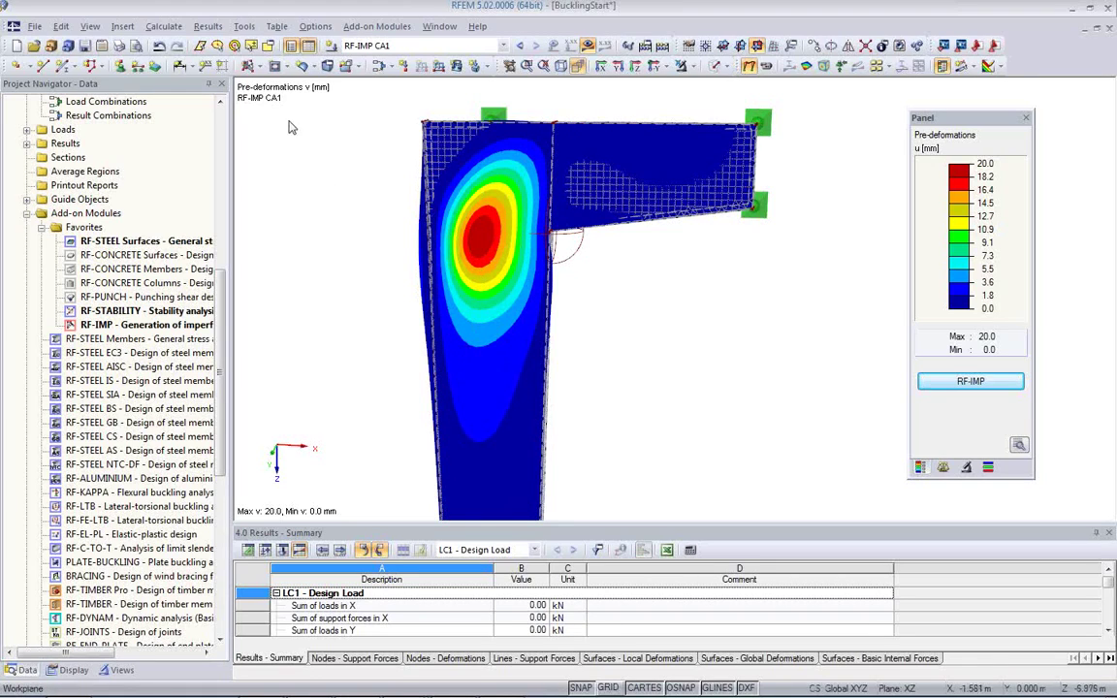
# - Measure the distance between points on the plate's top and left edges, finding 1.902 m
pyautogui.click(243, 27)
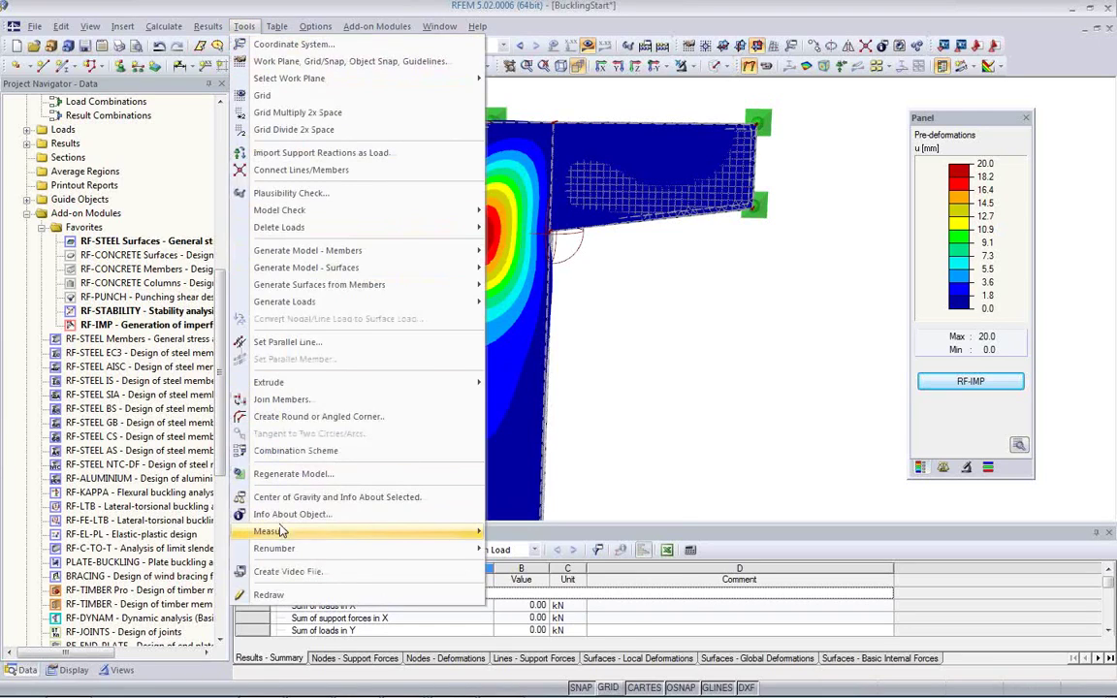
pyautogui.moveTo(283, 531)
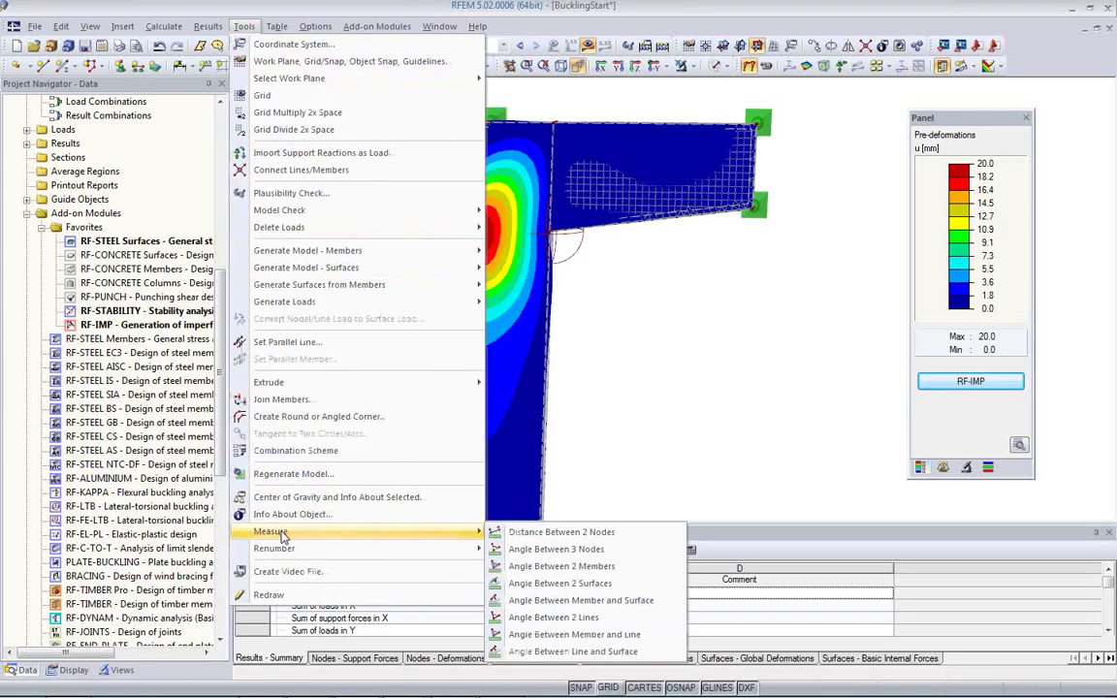
pyautogui.click(529, 538)
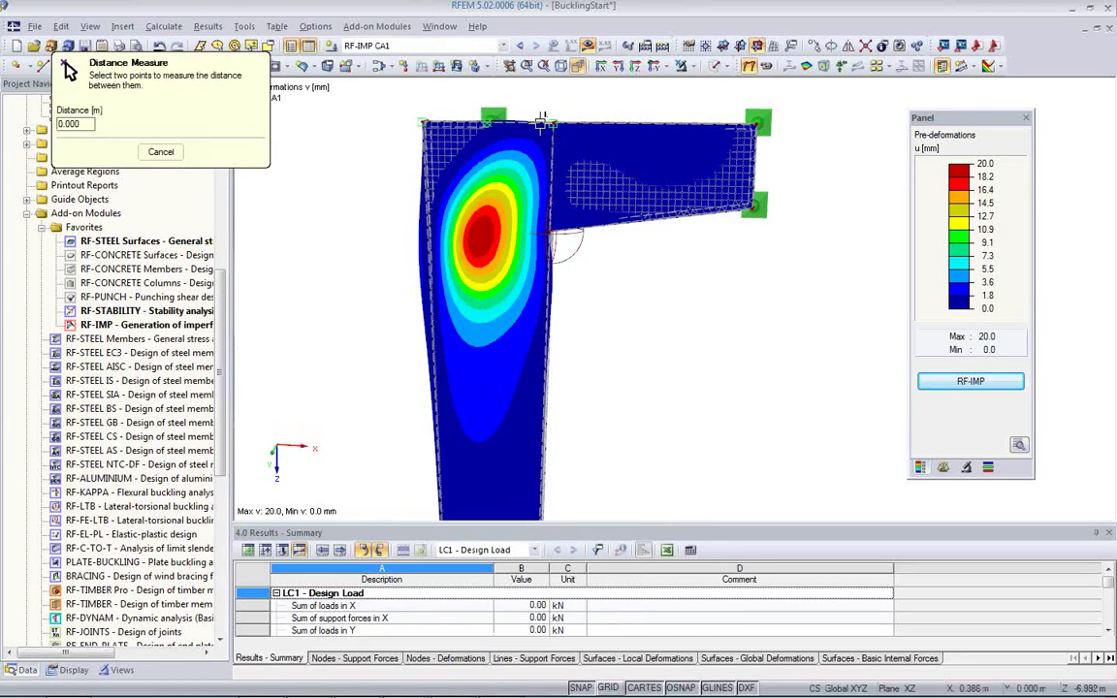
pyautogui.click(491, 116)
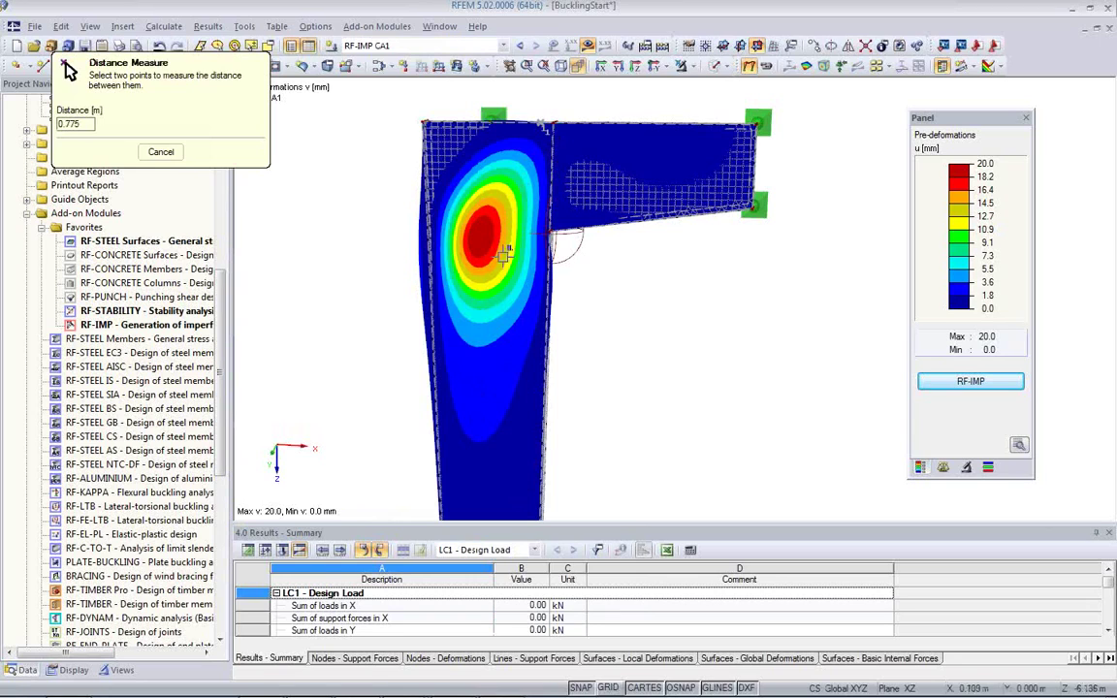
pyautogui.click(433, 344)
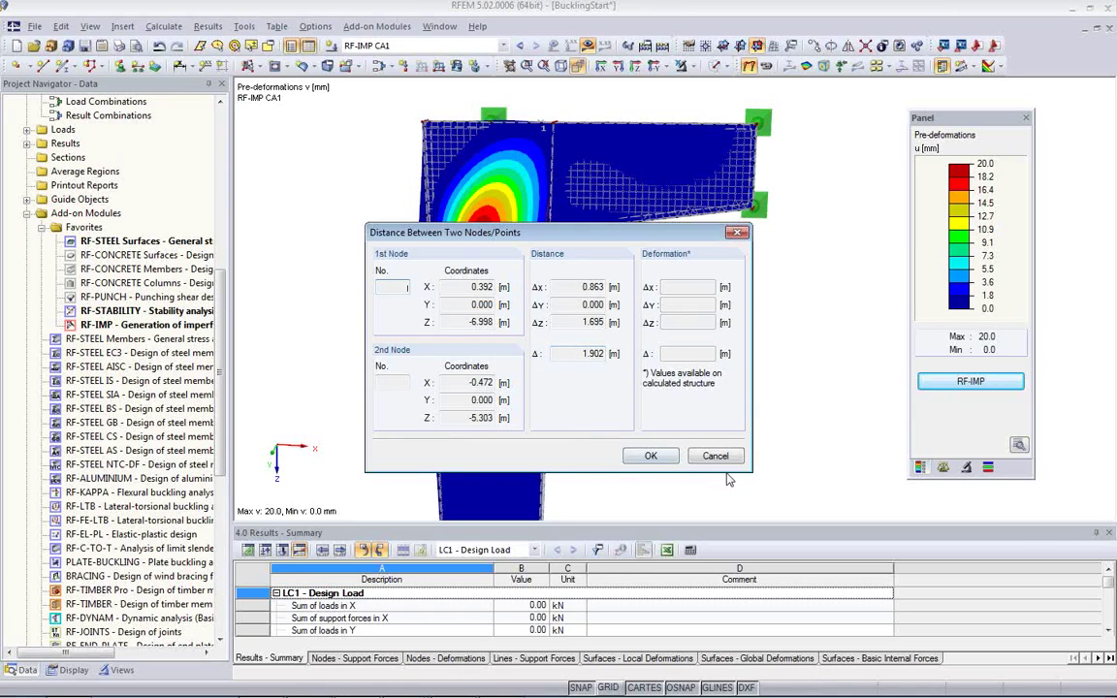
pyautogui.click(651, 454)
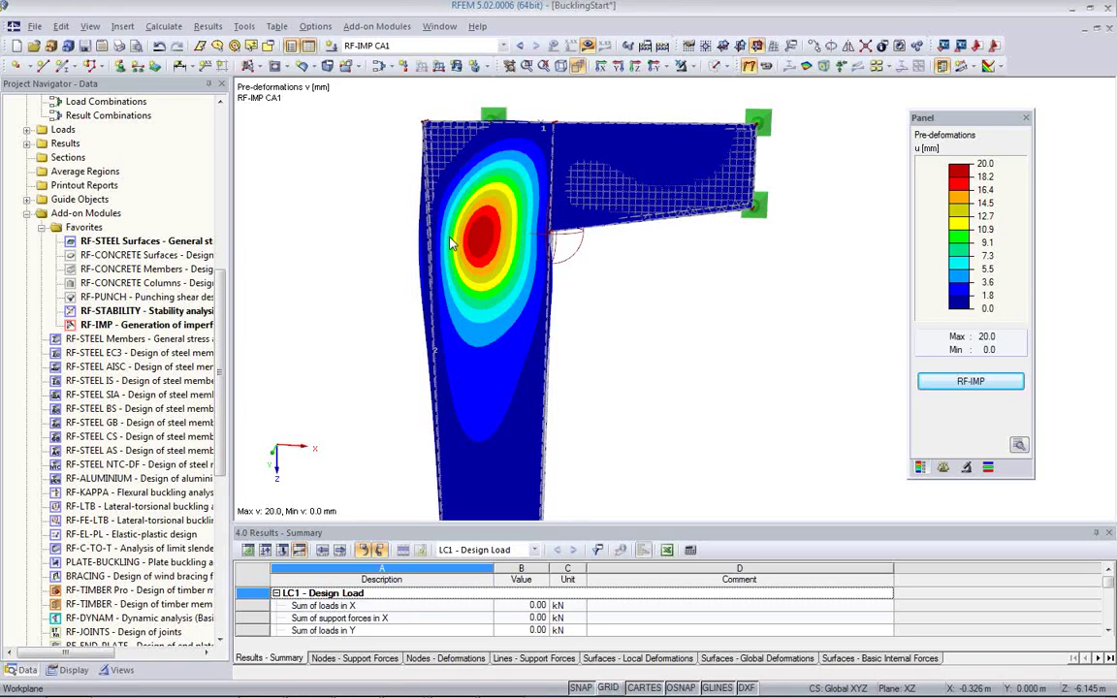
# - Copy LC1 Design Load into new load case LC2 'Design Load with Imperfection'
pyautogui.keyDown('ctrl'); pyautogui.moveTo(694, 319); pyautogui.dragTo(386, 374, button='middle'); pyautogui.keyUp('ctrl')
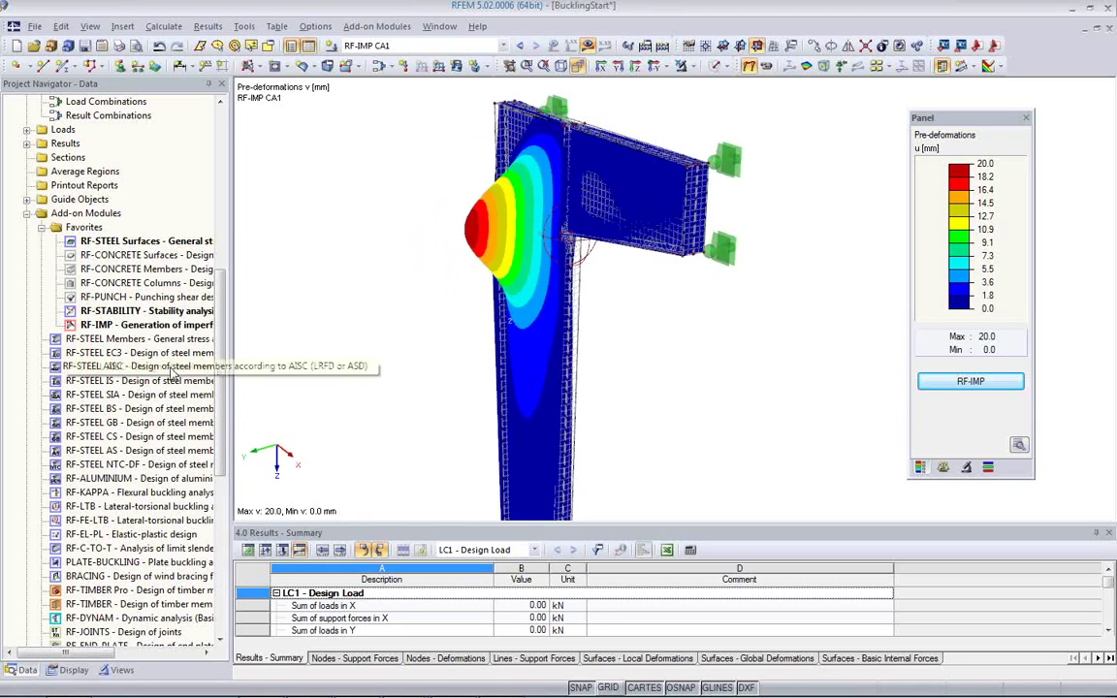
pyautogui.scroll(6, 146, 417)
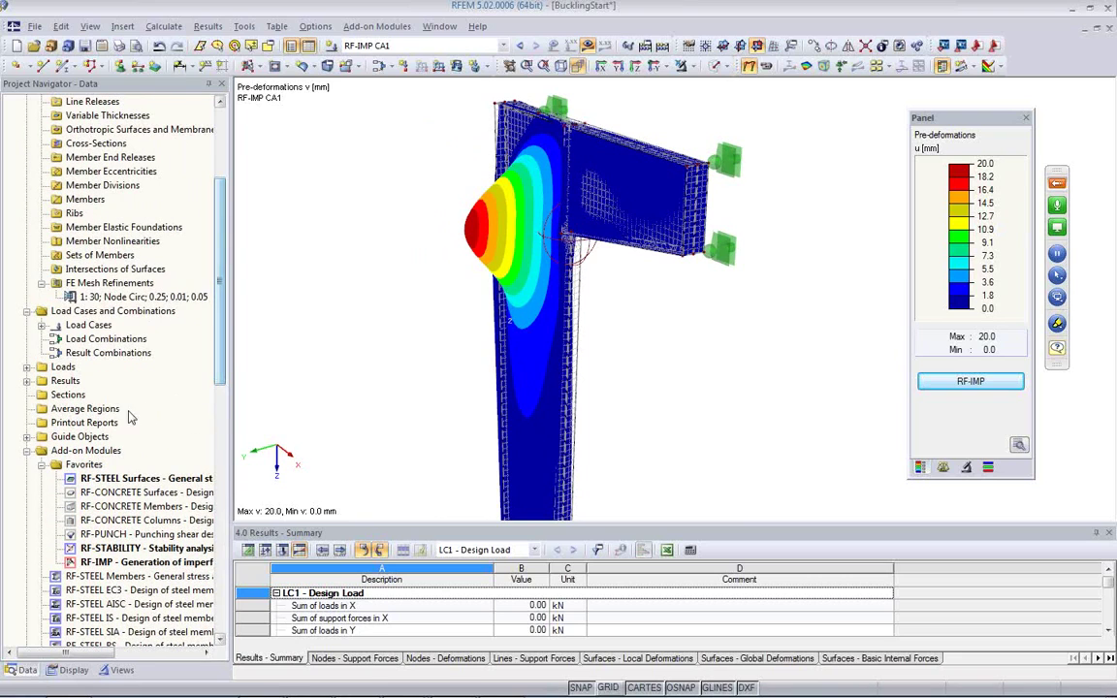
pyautogui.click(42, 325)
pyautogui.click(97, 339)
pyautogui.rightClick(83, 340)
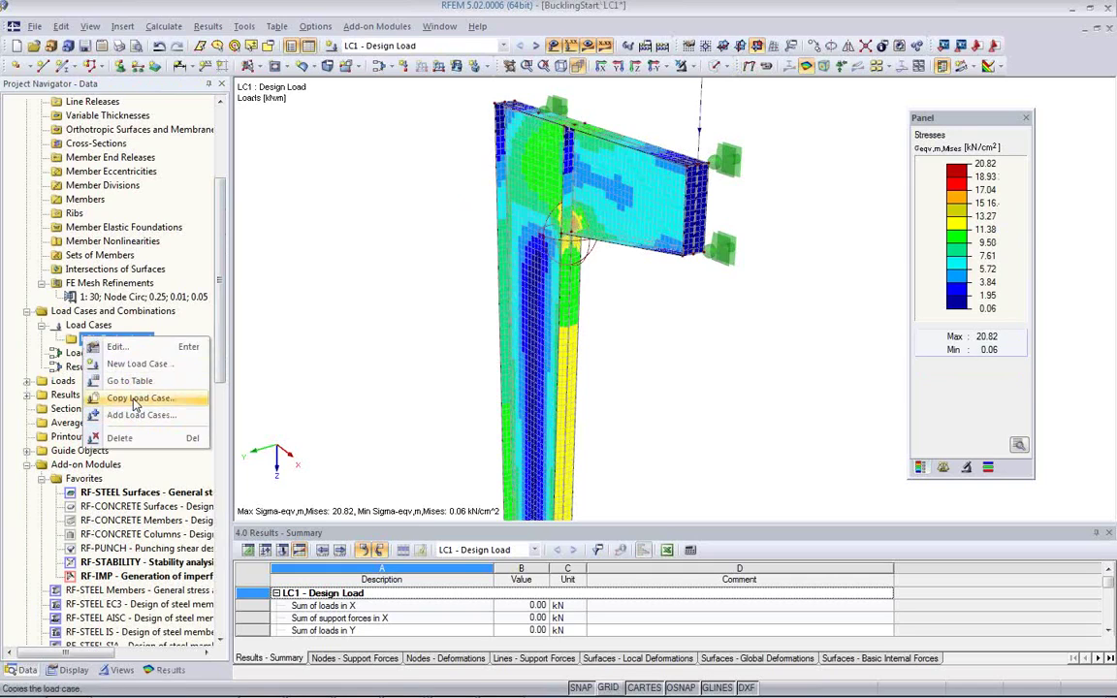
pyautogui.click(141, 397)
pyautogui.click(546, 383)
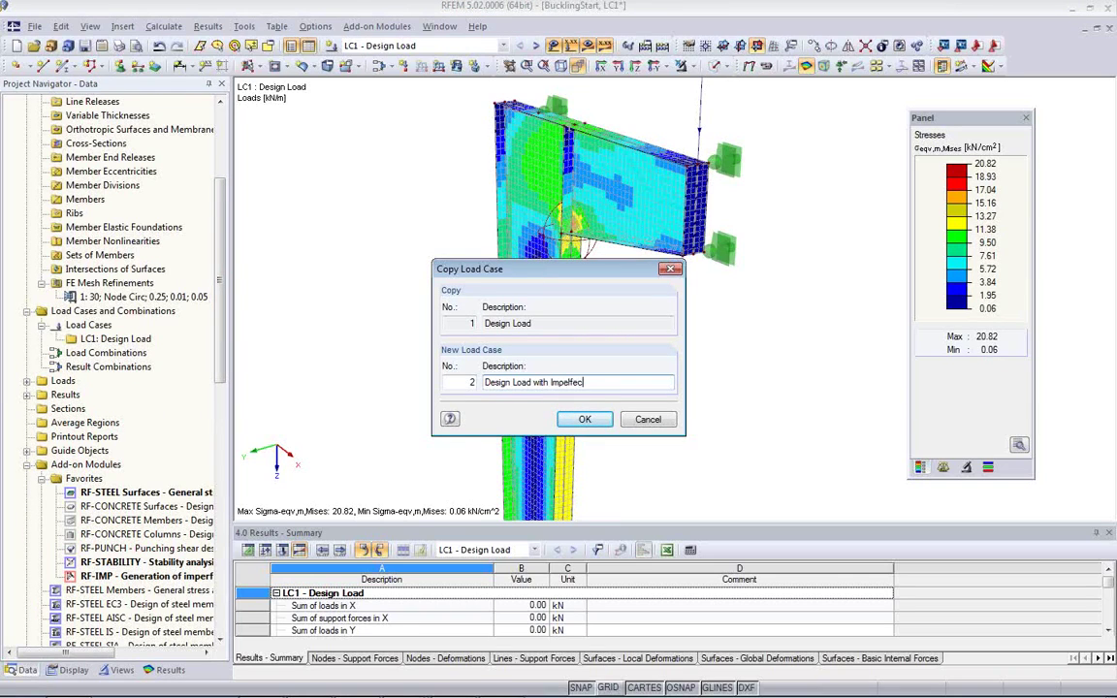
pyautogui.write('with Imperfection')
pyautogui.click(584, 419)
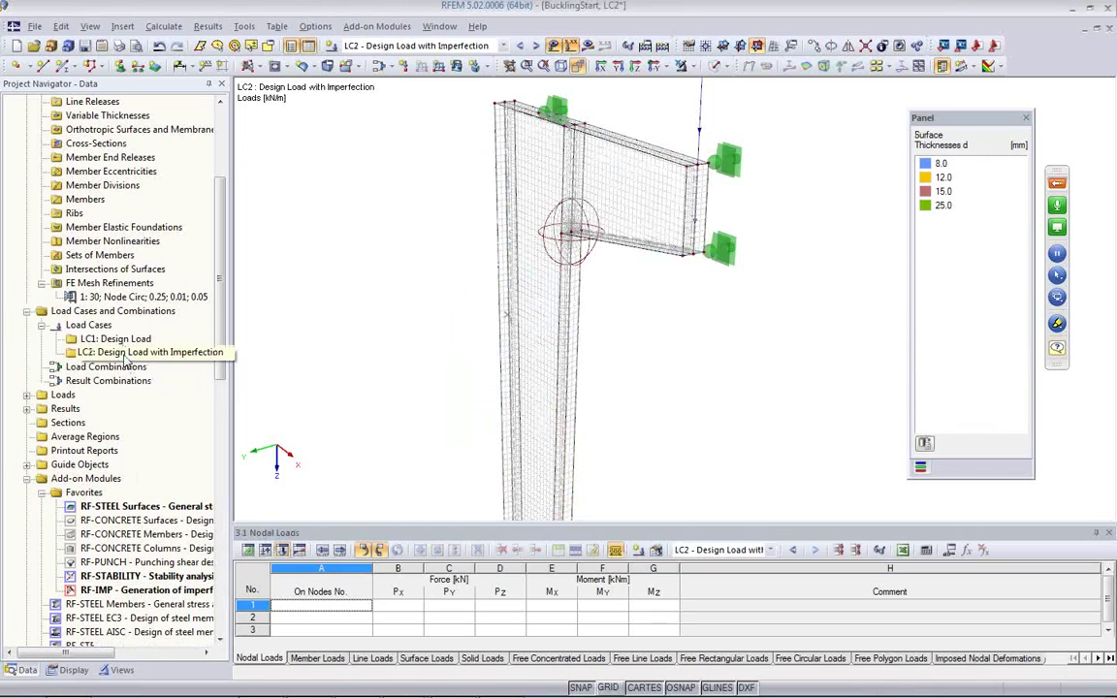
pyautogui.doubleClick(126, 353)
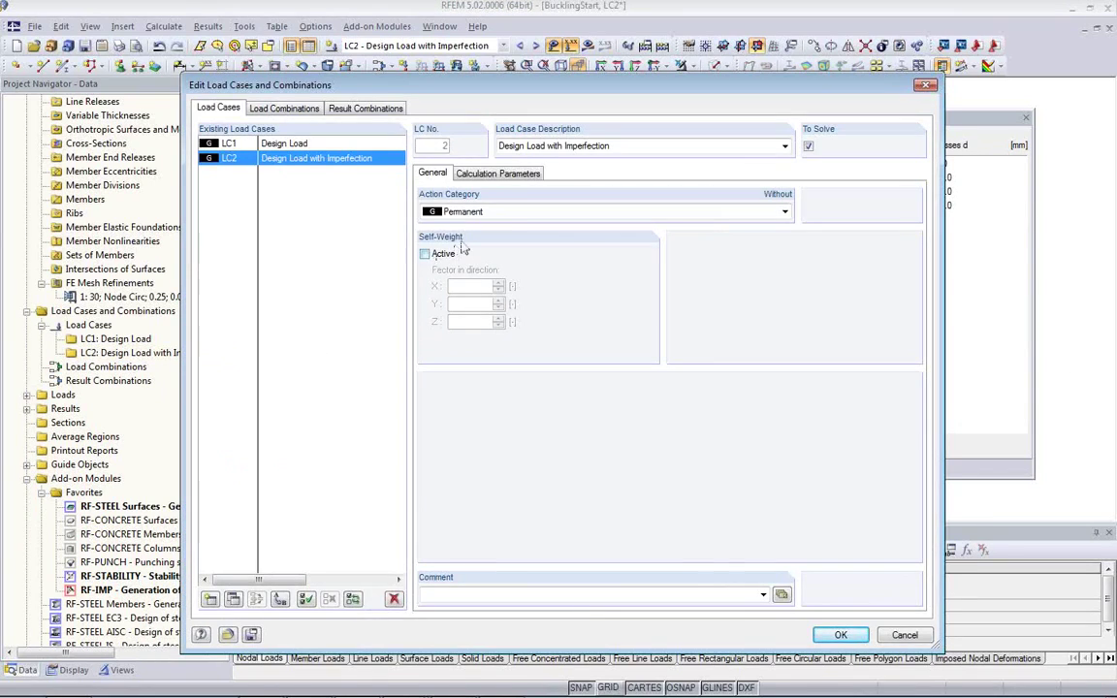
# - Give LC2 large deformation analysis, enable extra options, and apply RF-IMP imperfection case CA1 as initial strain
pyautogui.click(490, 174)
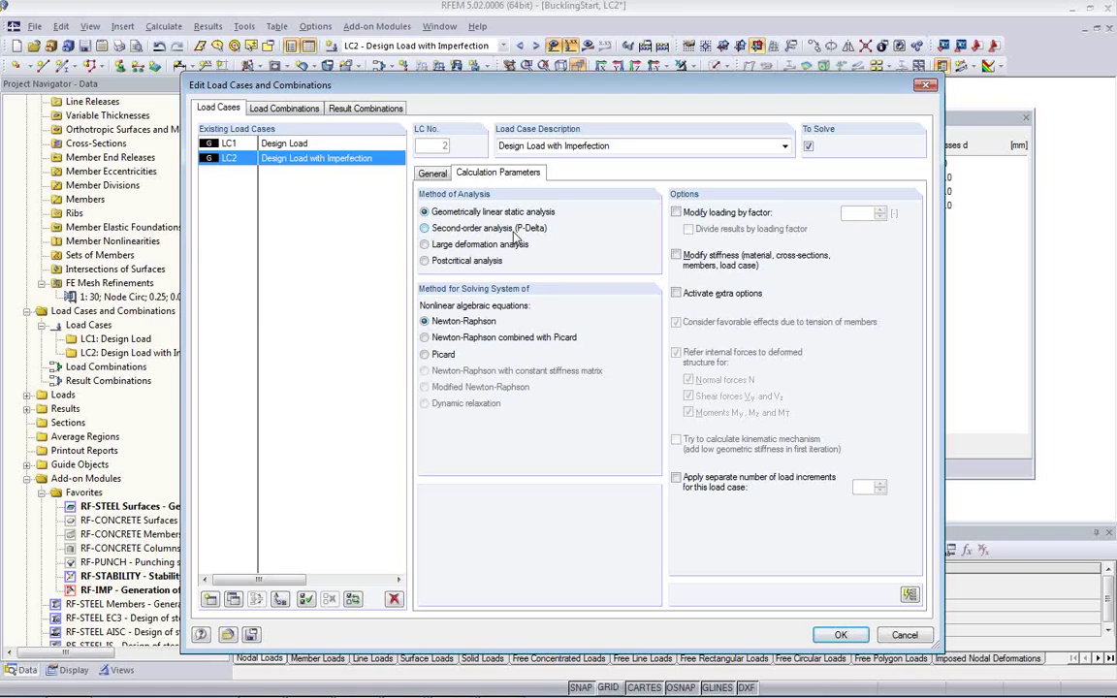
pyautogui.click(425, 245)
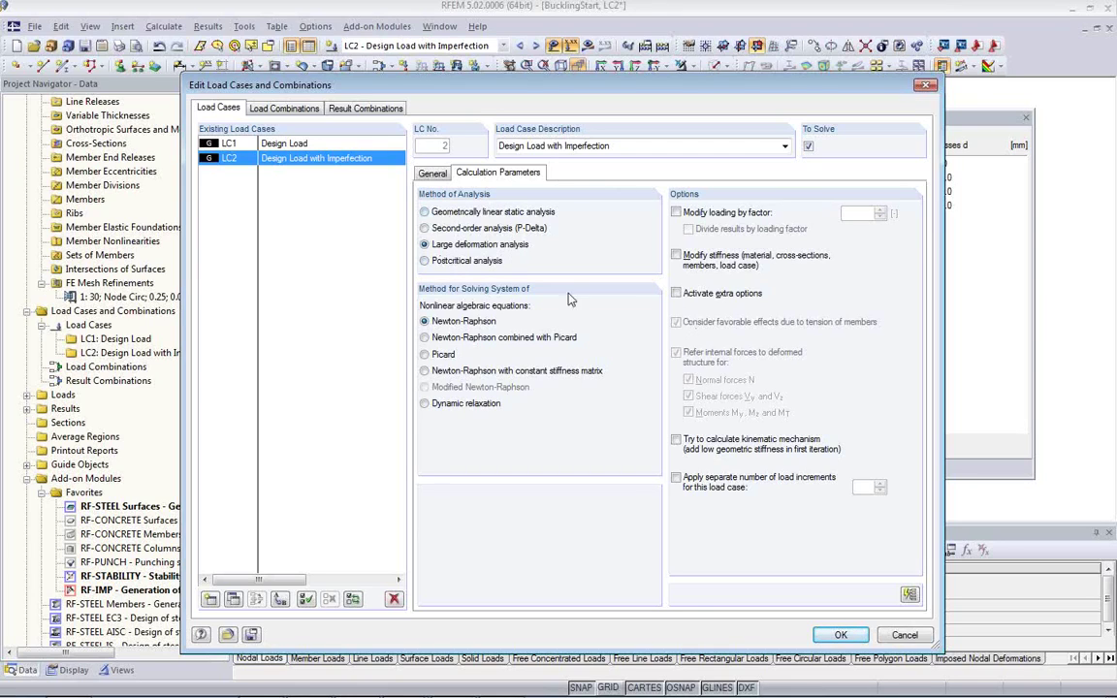
pyautogui.click(677, 294)
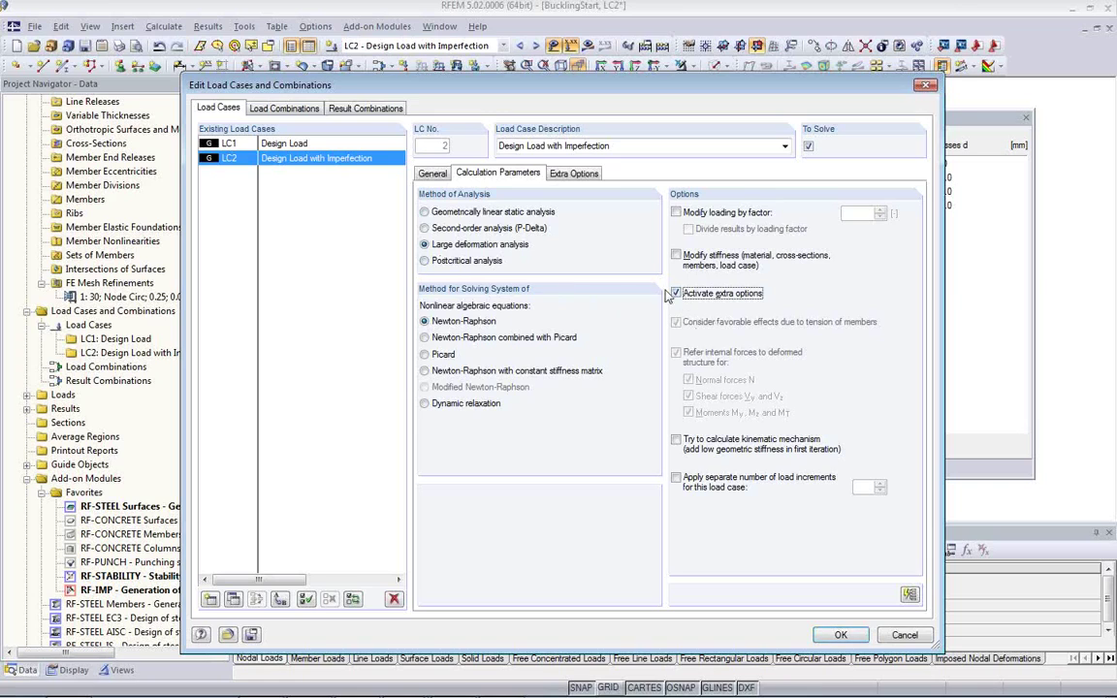
pyautogui.click(570, 175)
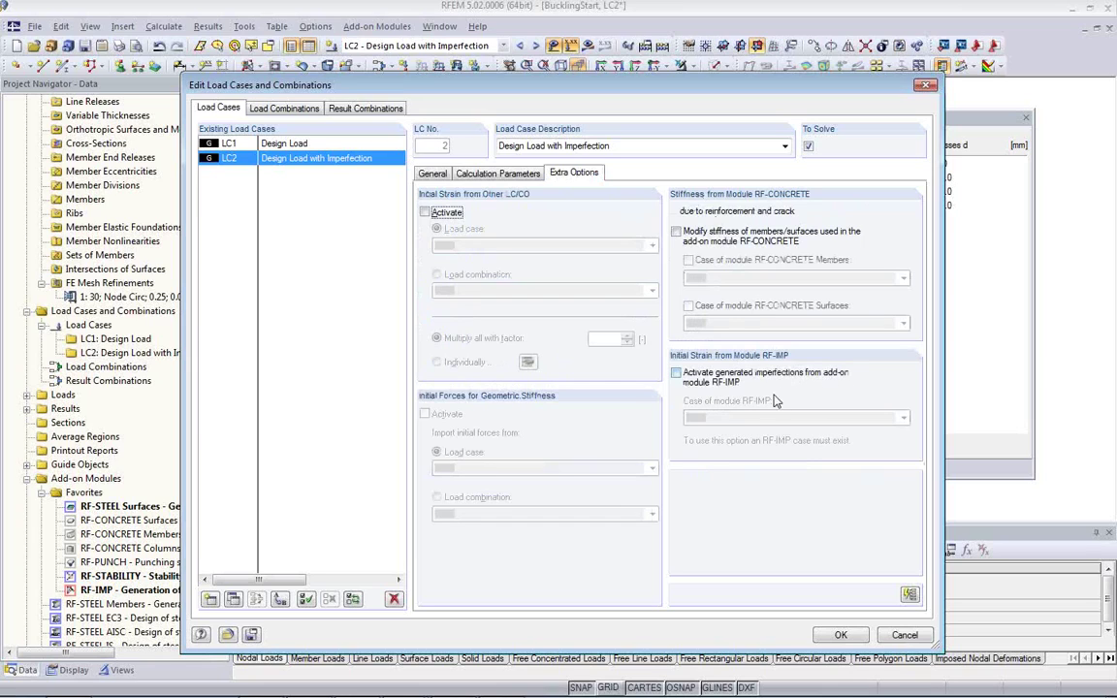
pyautogui.click(677, 377)
pyautogui.click(734, 418)
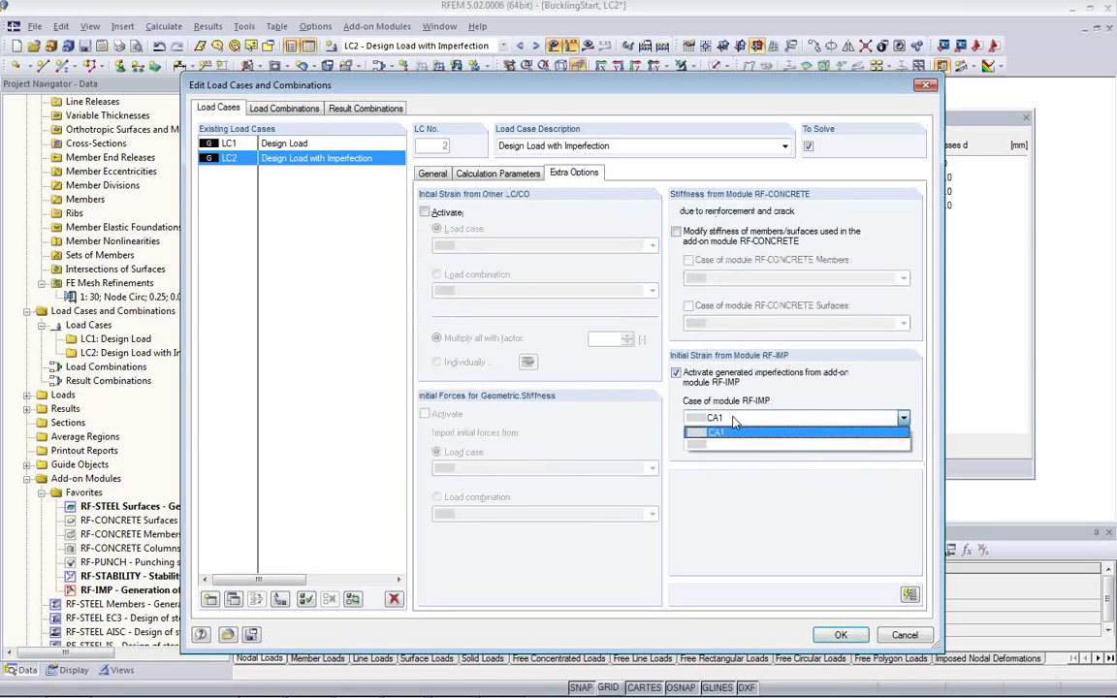
pyautogui.click(737, 432)
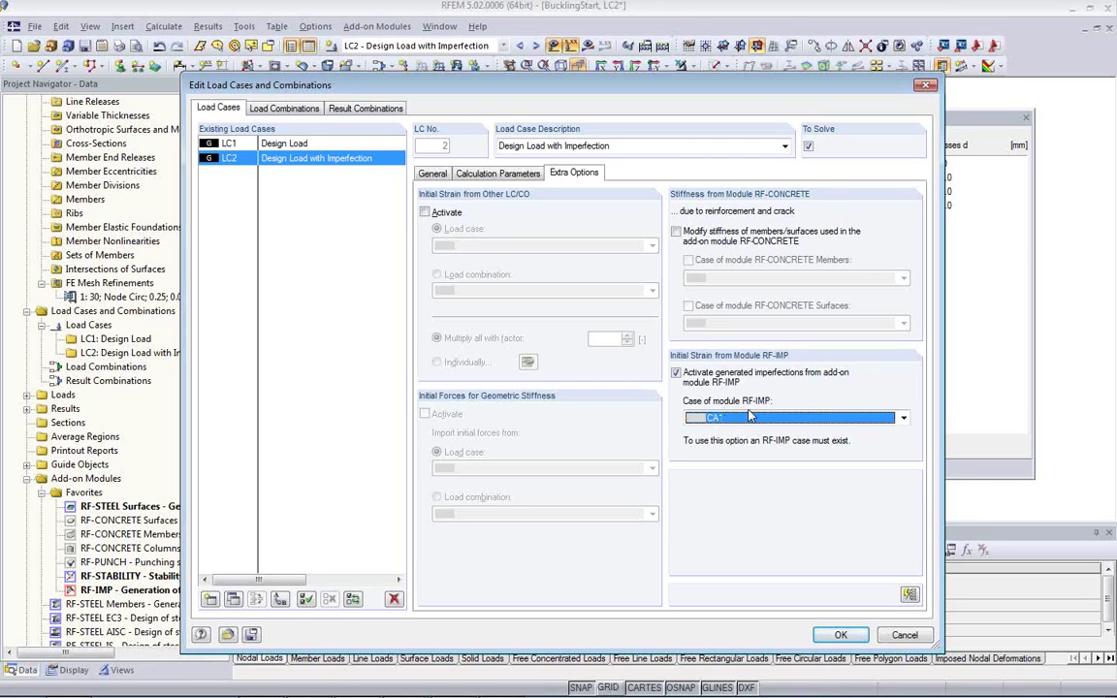
pyautogui.click(842, 636)
pyautogui.moveTo(643, 403); pyautogui.dragTo(461, 275, button='middle')
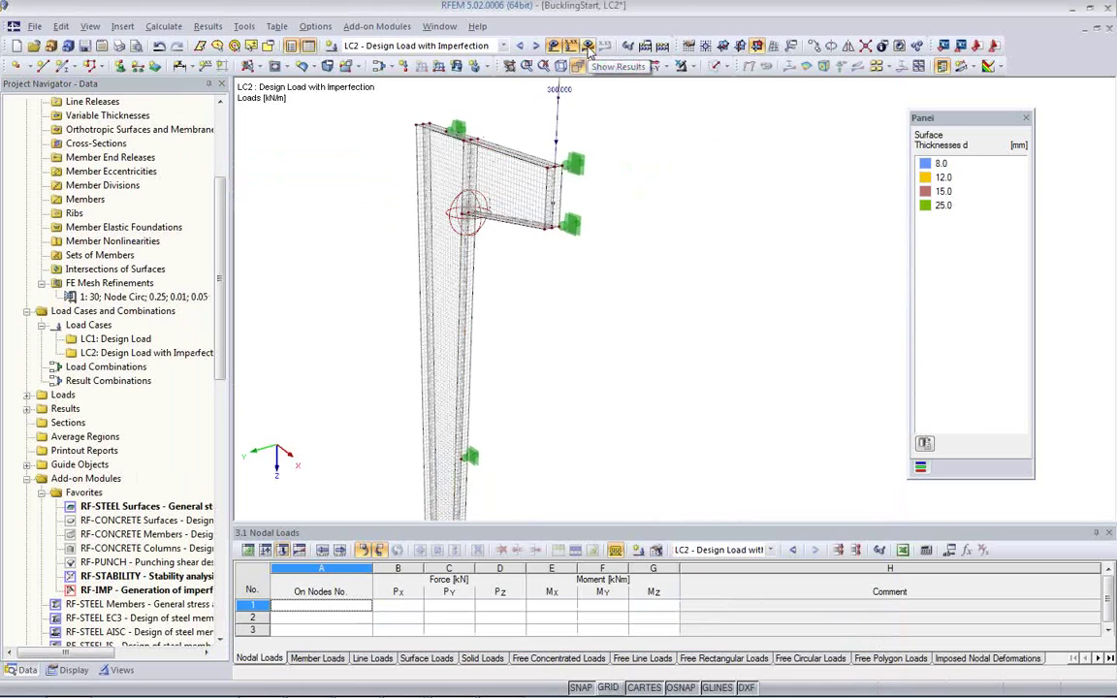
# - Show results for LC2 and confirm starting its nonlinear calculation
pyautogui.click(587, 49)
pyautogui.click(482, 368)
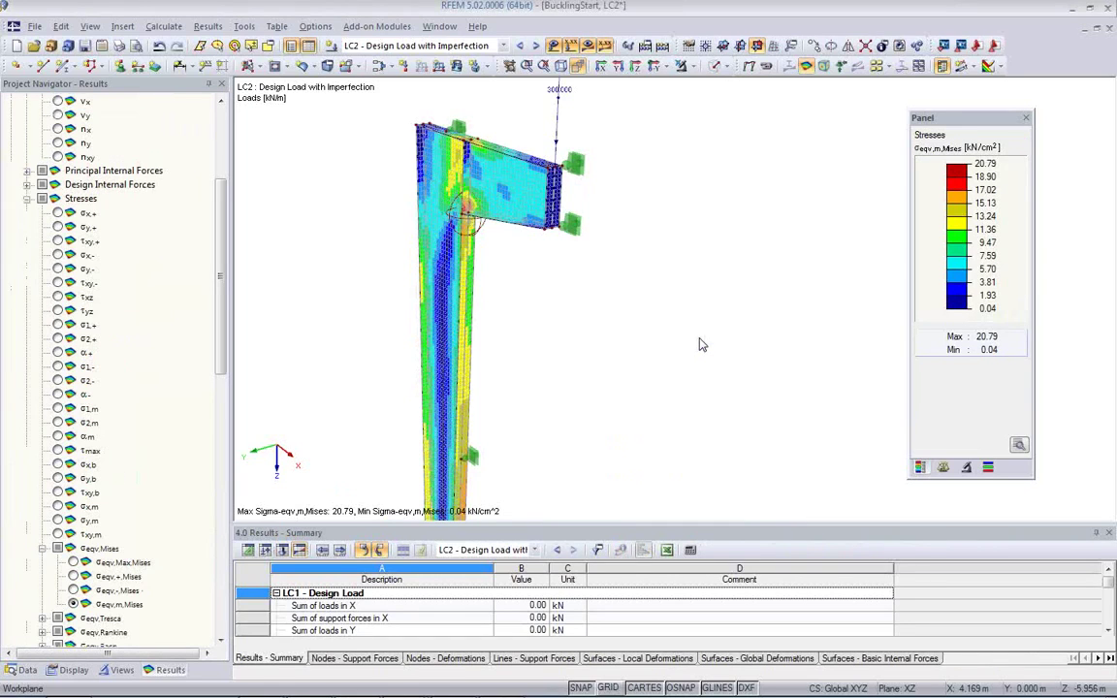
# - Zoom onto the beam-column joint and display σeqv,Max,Mises stresses, peaking at 23.41 kN/cm²
pyautogui.moveTo(501, 280); pyautogui.dragTo(592, 281, button='middle')
pyautogui.scroll(5, 591, 282)
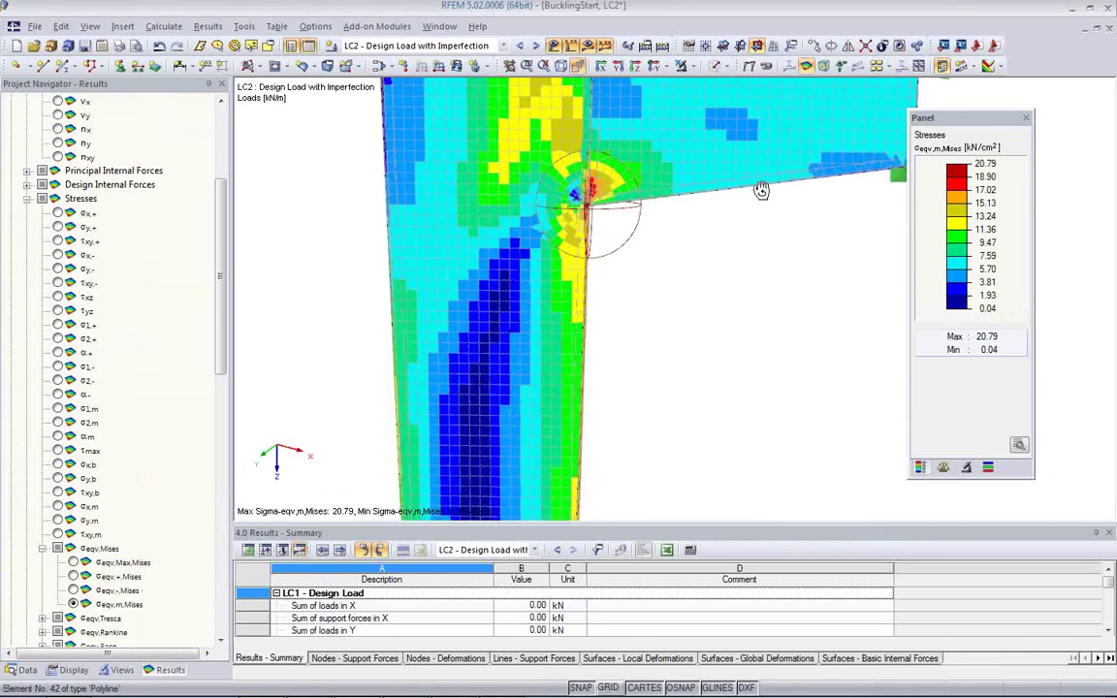
pyautogui.keyDown('ctrl'); pyautogui.moveTo(655, 264); pyautogui.dragTo(704, 269, button='middle'); pyautogui.keyUp('ctrl')
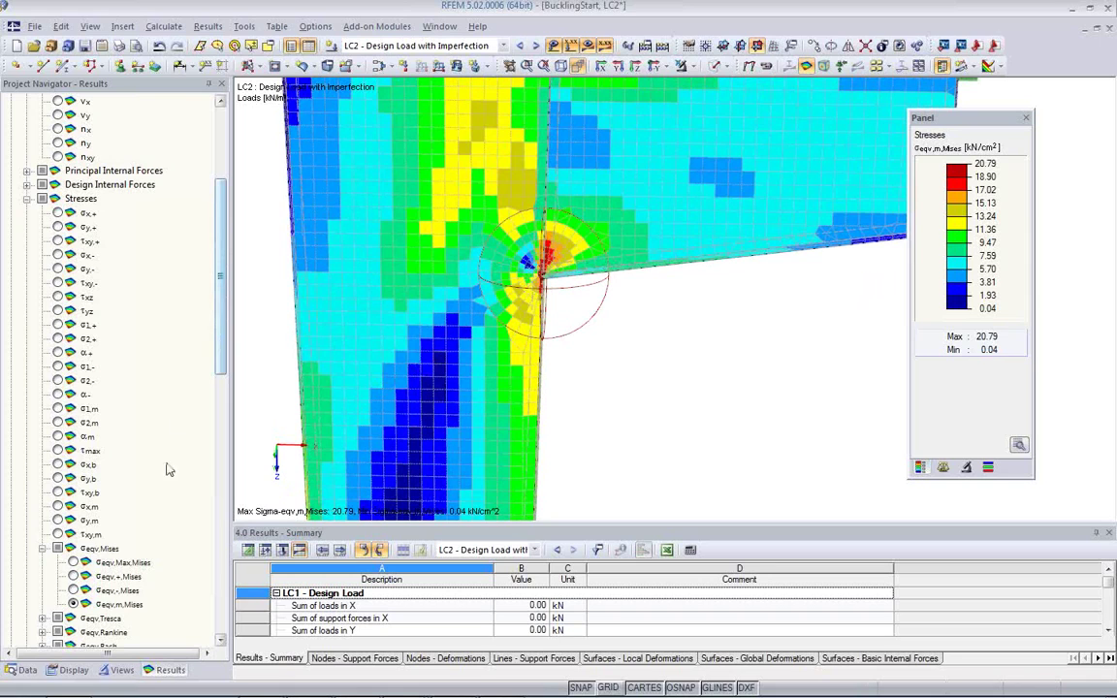
pyautogui.click(72, 563)
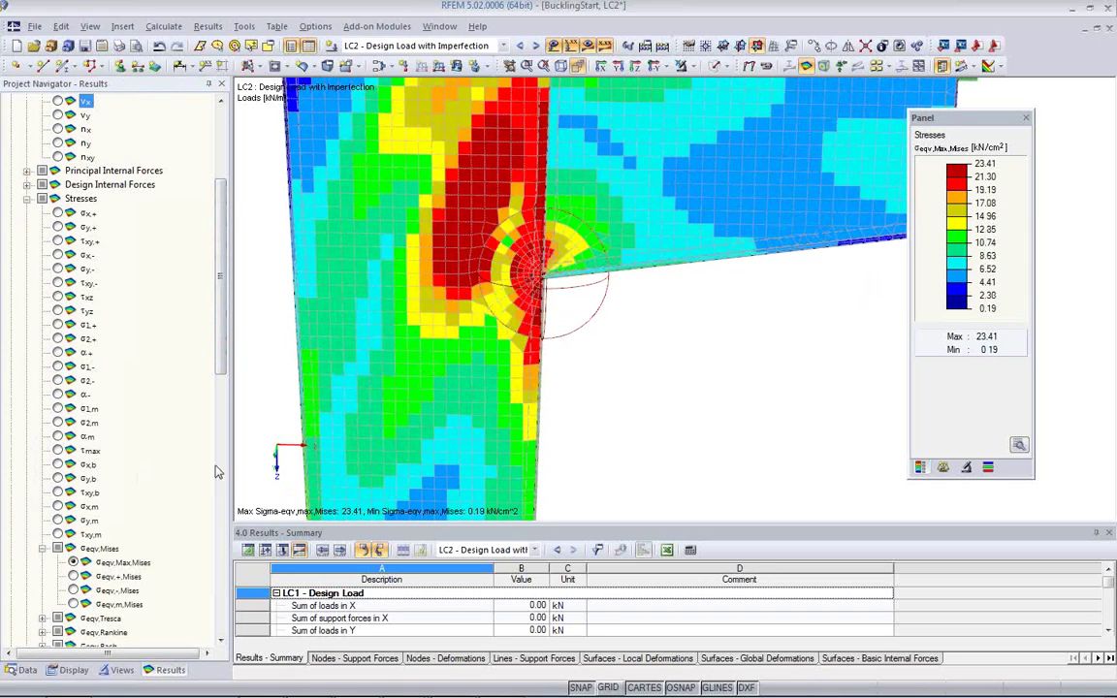
# - Turn the model to a front view and switch to the design ratio criterion, reaching 1.00000
pyautogui.moveTo(571, 296); pyautogui.dragTo(776, 279, button='middle')
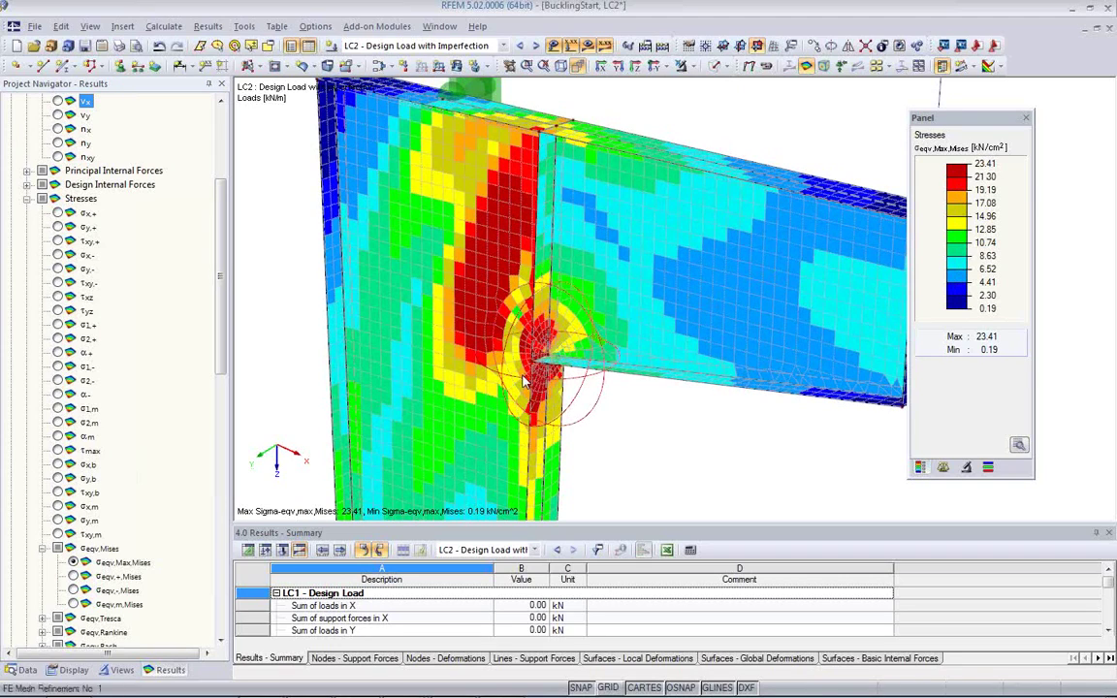
pyautogui.moveTo(489, 249); pyautogui.dragTo(495, 173, button='middle')
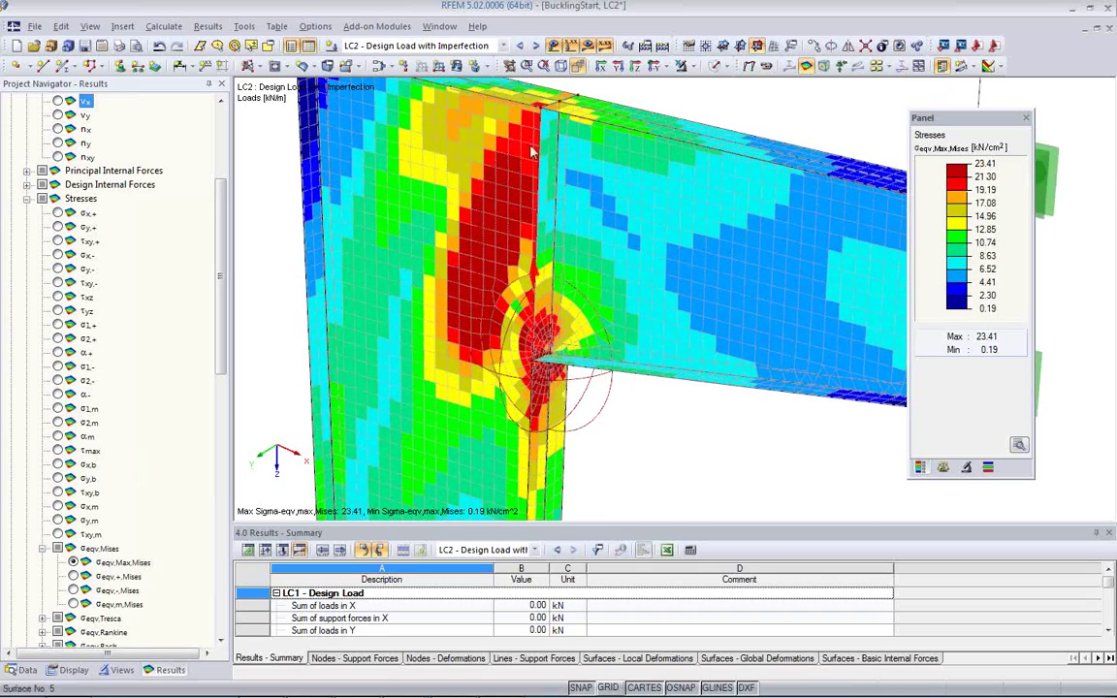
pyautogui.moveTo(540, 376); pyautogui.dragTo(492, 255, button='middle')
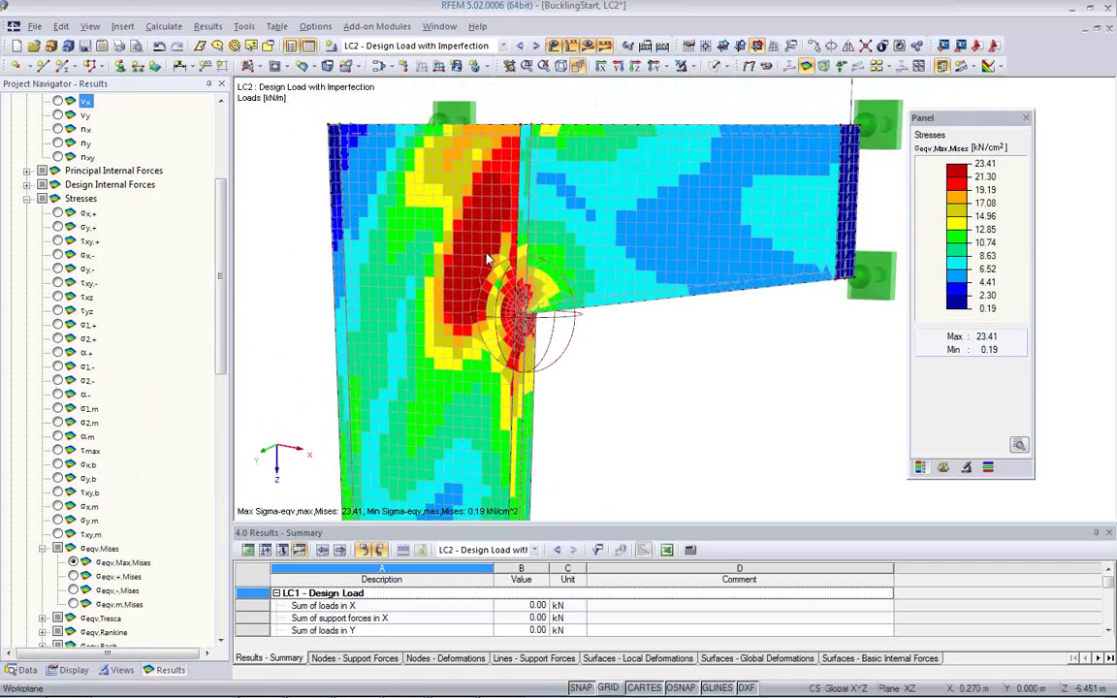
pyautogui.moveTo(447, 335); pyautogui.dragTo(636, 392, button='middle')
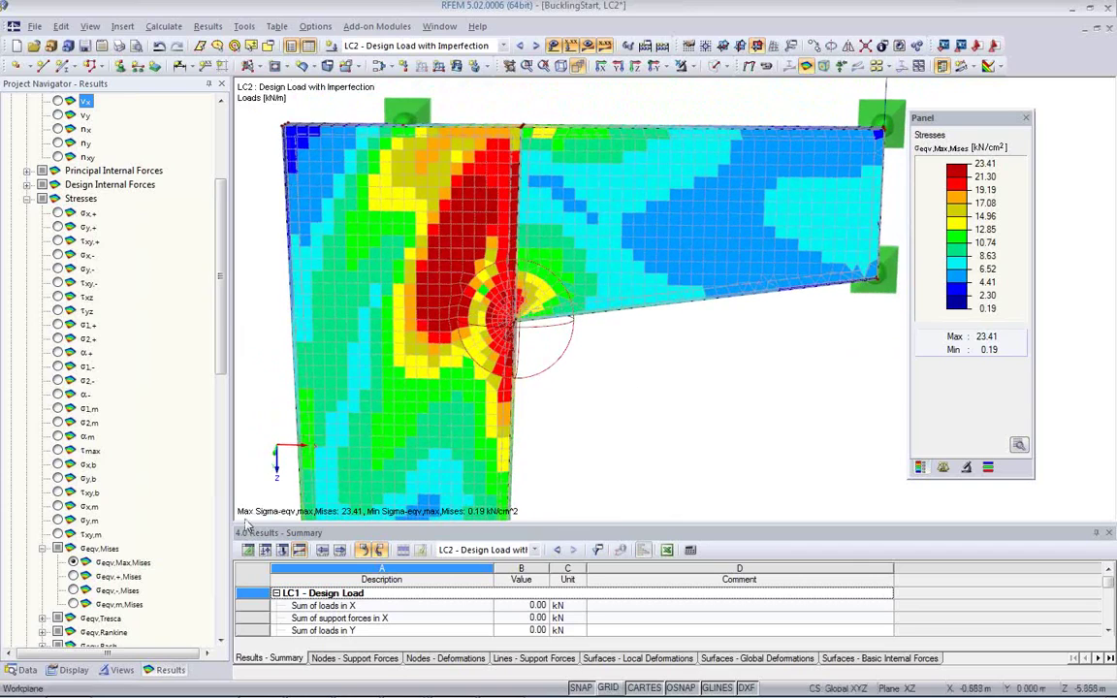
pyautogui.scroll(-7, 177, 524)
pyautogui.scroll(-7, 177, 524)
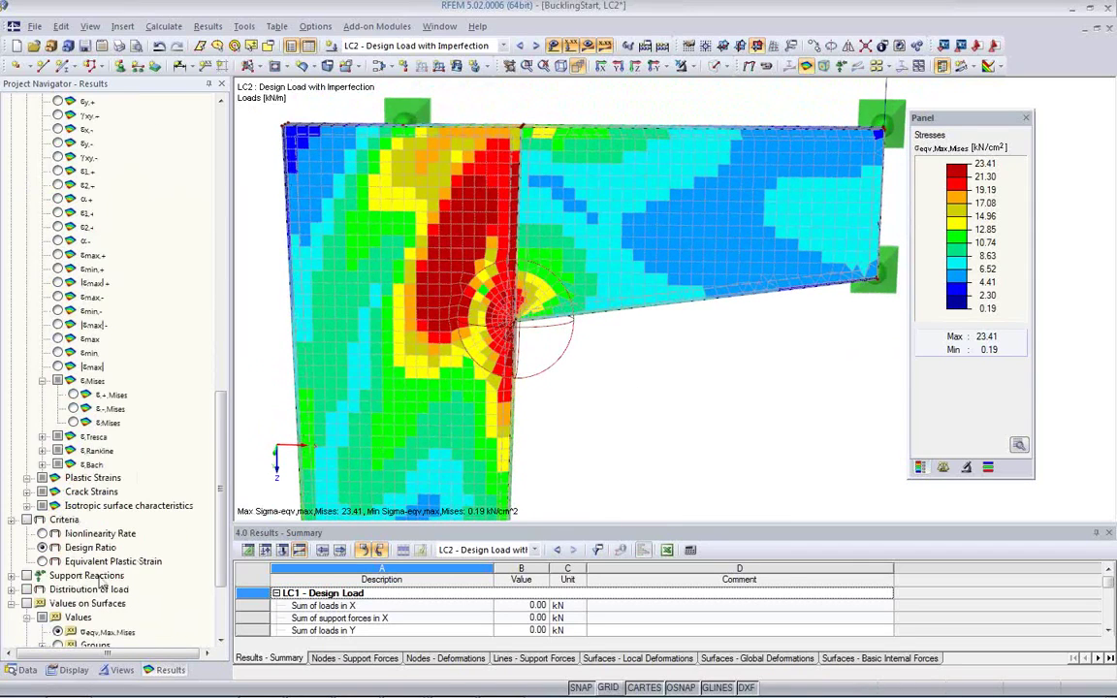
pyautogui.click(42, 548)
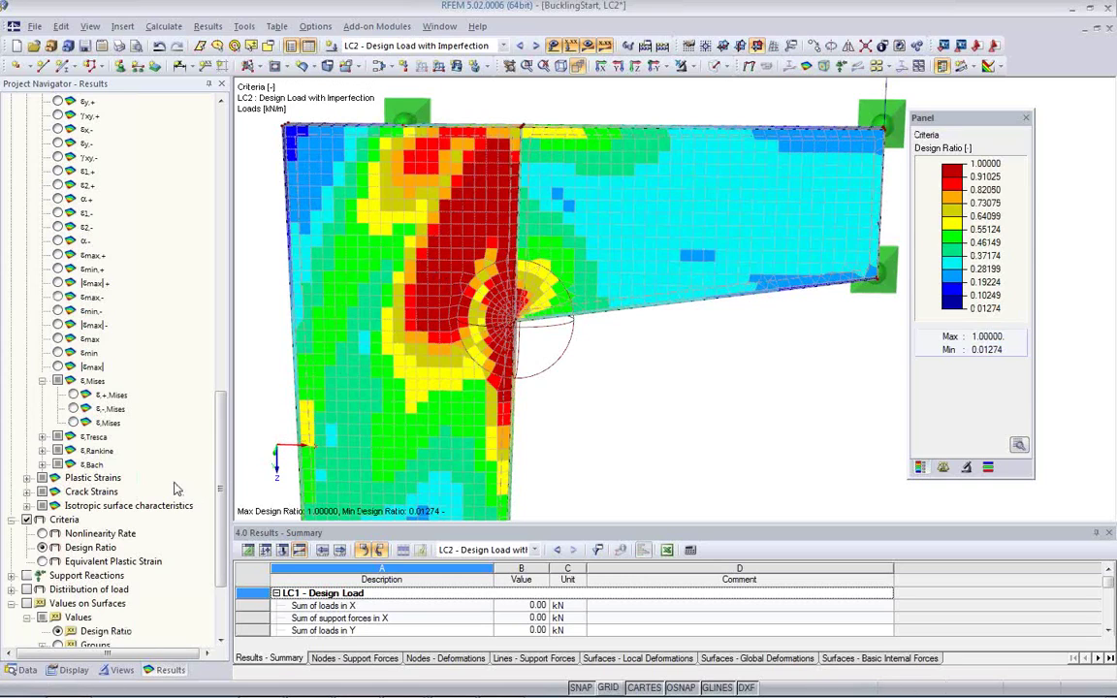
# - Orbit the joint with the nonlinearity rate shown, then switch to the Mises strains plot
pyautogui.click(42, 533)
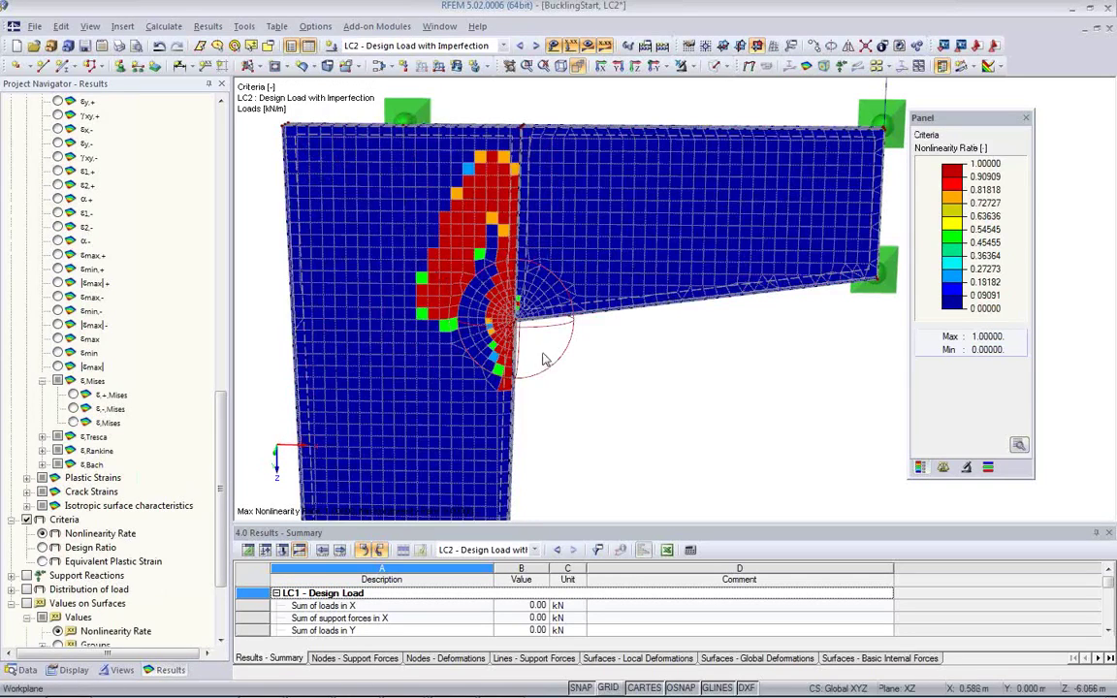
pyautogui.keyDown('ctrl'); pyautogui.moveTo(602, 291); pyautogui.dragTo(641, 336, button='middle'); pyautogui.keyUp('ctrl')
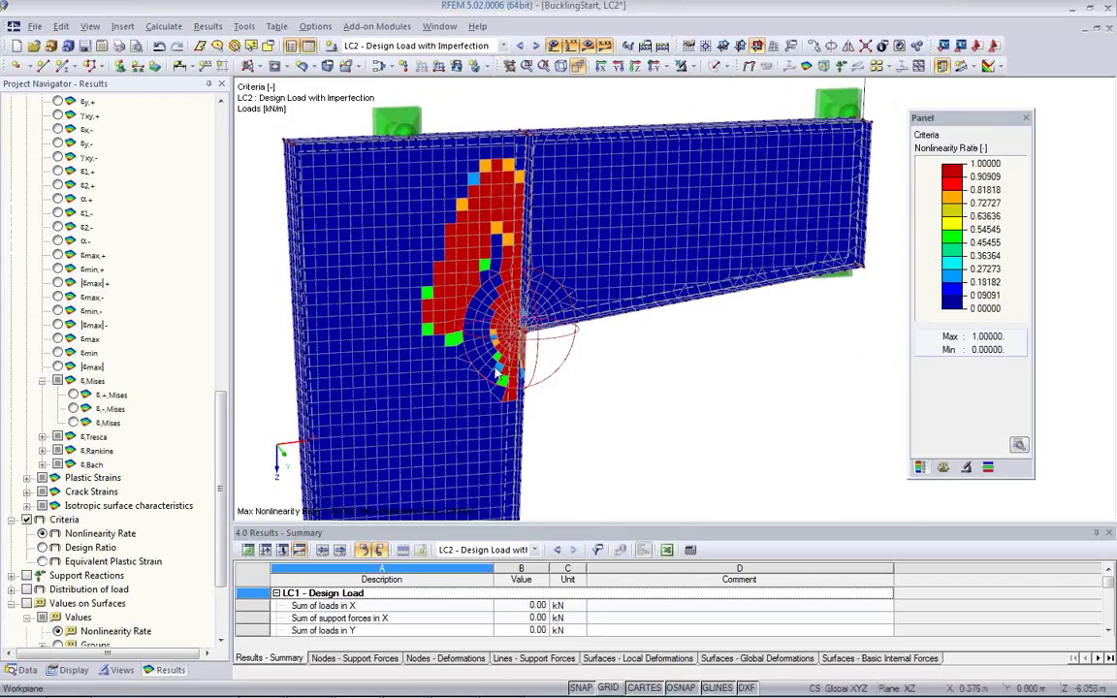
pyautogui.keyDown('ctrl'); pyautogui.moveTo(616, 282); pyautogui.dragTo(275, 336, button='middle'); pyautogui.keyUp('ctrl')
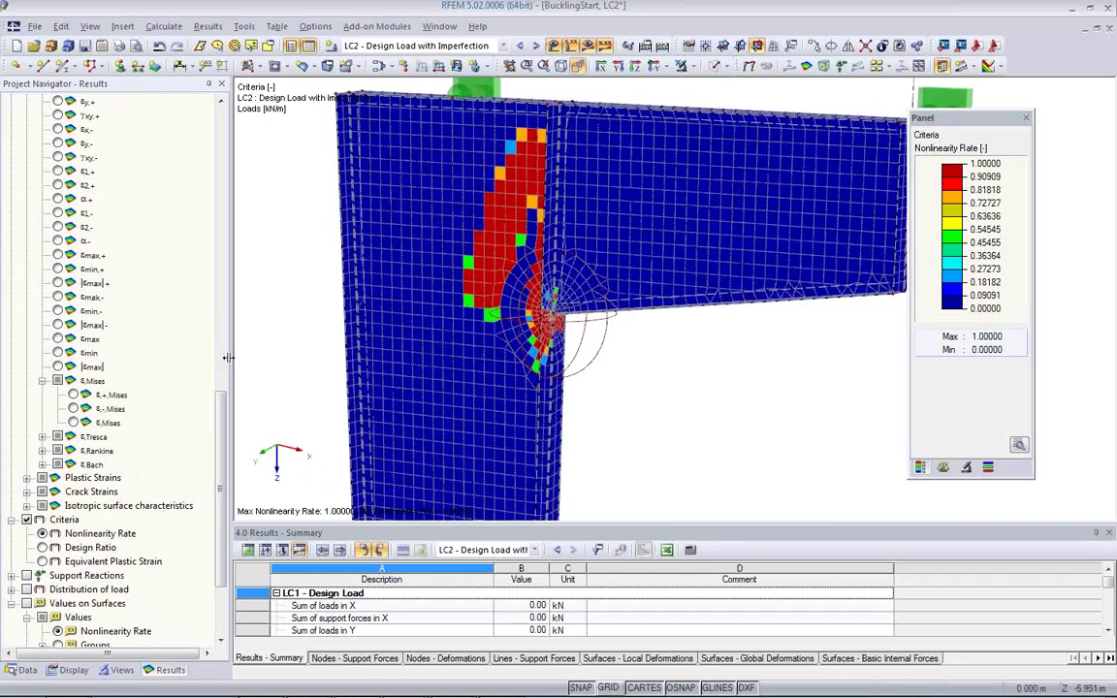
pyautogui.click(74, 423)
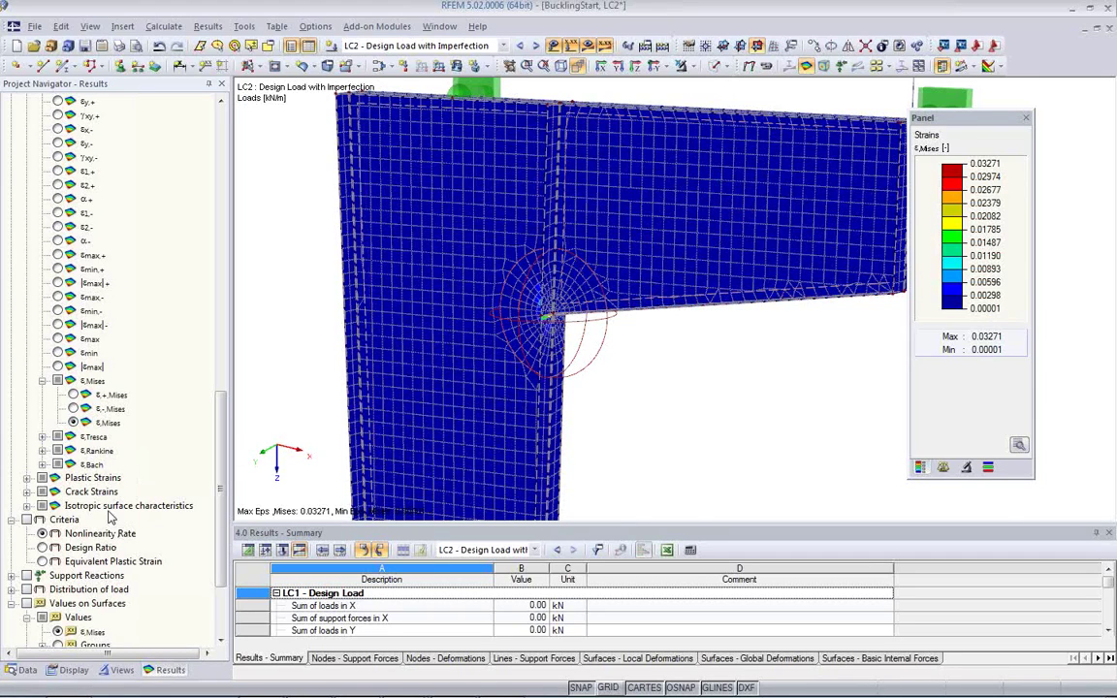
# - Return to the LC2 design ratio plot and orbit around the frame corner's 1.00 band
pyautogui.click(26, 520)
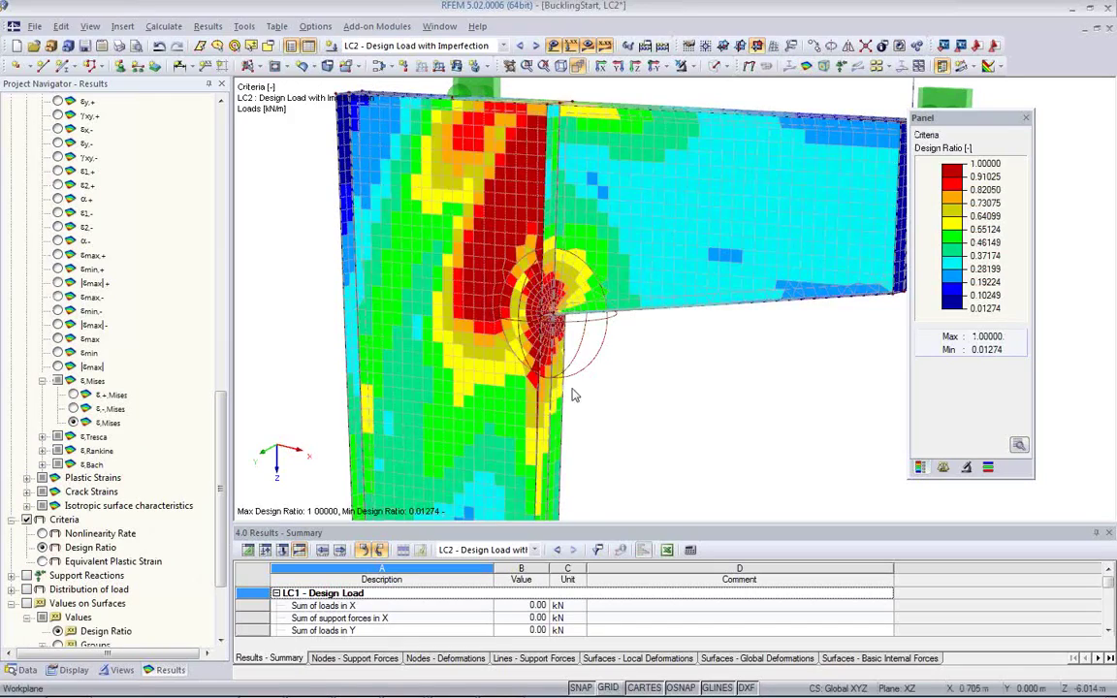
pyautogui.keyDown('ctrl'); pyautogui.moveTo(574, 387); pyautogui.dragTo(571, 424, button='middle'); pyautogui.keyUp('ctrl')
pyautogui.scroll(-5, 570, 424)
pyautogui.keyDown('ctrl'); pyautogui.moveTo(494, 424); pyautogui.dragTo(593, 374, button='middle'); pyautogui.keyUp('ctrl')
pyautogui.scroll(2, 557, 339)
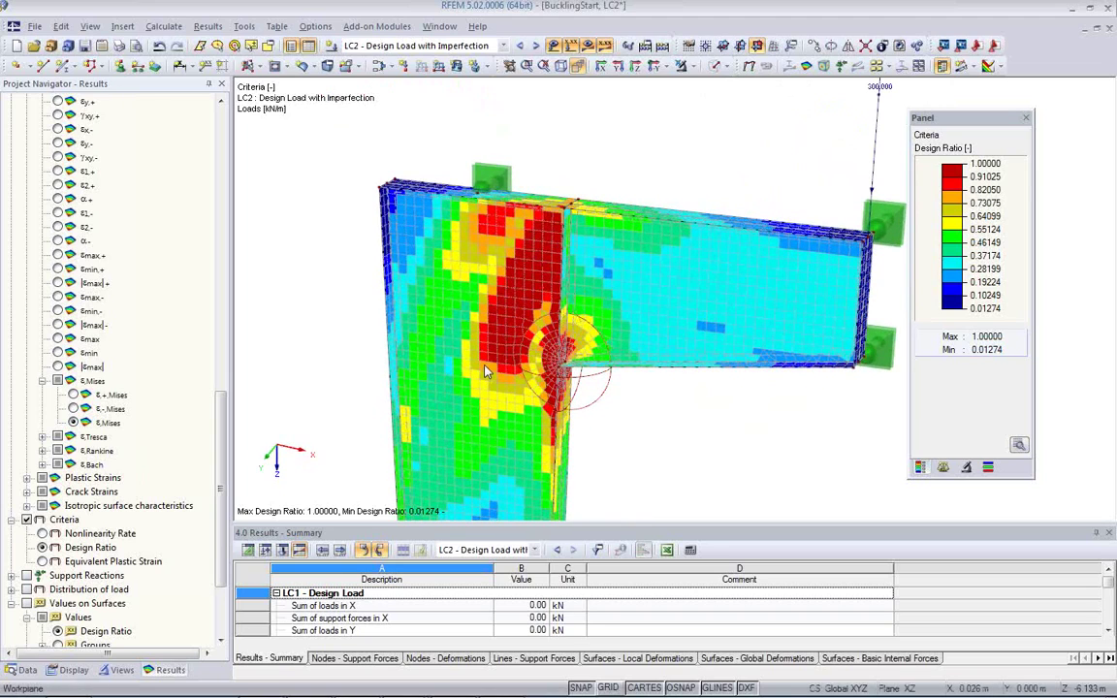
pyautogui.keyDown('ctrl'); pyautogui.moveTo(486, 370); pyautogui.dragTo(463, 322, button='middle'); pyautogui.keyUp('ctrl')
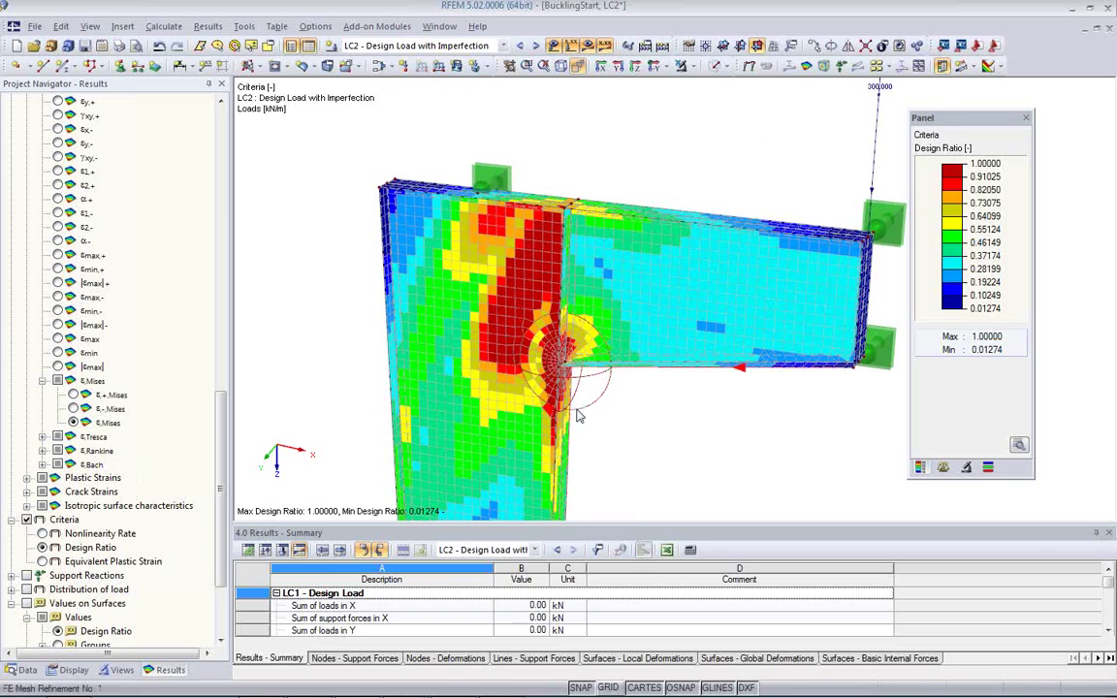
pyautogui.keyDown('ctrl'); pyautogui.moveTo(621, 351); pyautogui.dragTo(390, 310, button='middle'); pyautogui.keyUp('ctrl')
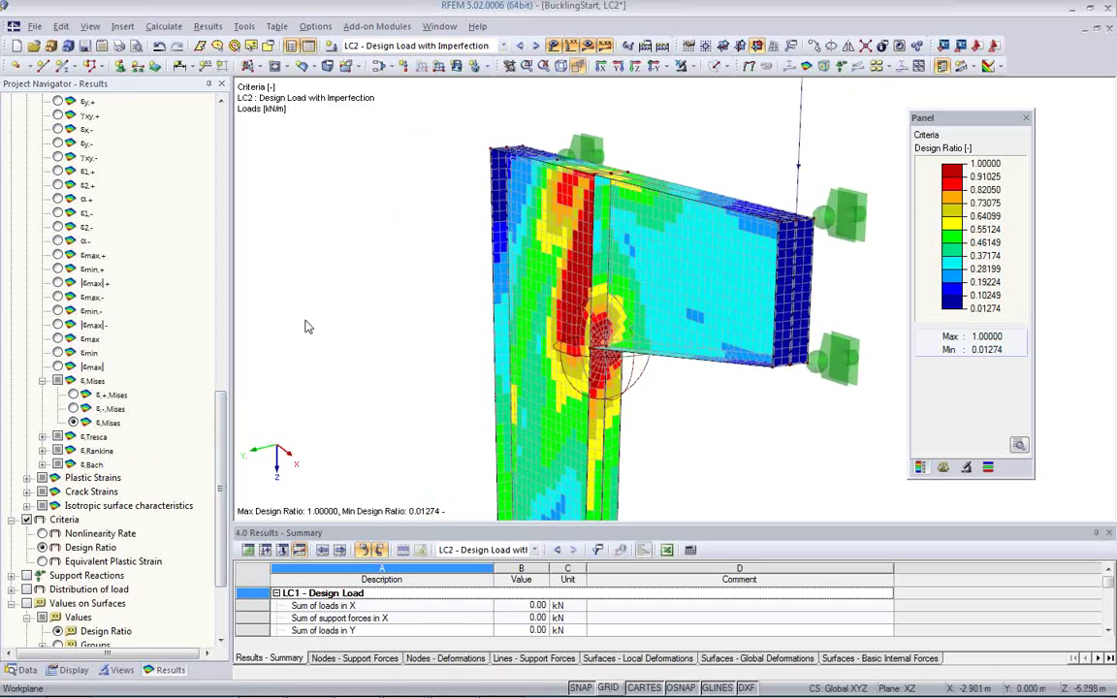
pyautogui.moveTo(221, 412); pyautogui.dragTo(225, 155)
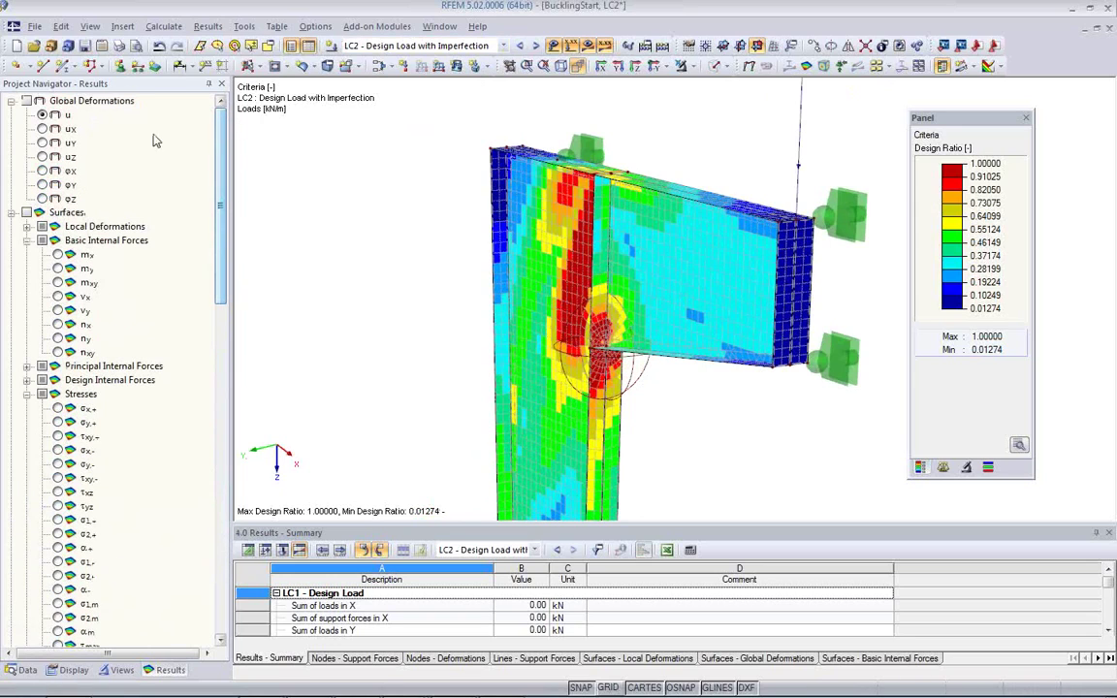
# - Plot LC2 global deformations uY and rotate the model to face the column
pyautogui.click(44, 144)
pyautogui.moveTo(663, 378)
pyautogui.keyDown('ctrl'); pyautogui.mouseDown(button='middle')
pyautogui.moveTo(437, 313)
pyautogui.moveTo(654, 379)
pyautogui.moveTo(523, 293)
pyautogui.moveTo(576, 270)
pyautogui.moveTo(833, 300)
pyautogui.moveTo(830, 311)
pyautogui.moveTo(670, 345)
pyautogui.moveTo(589, 339)
pyautogui.moveTo(571, 352)
pyautogui.moveTo(736, 331)
pyautogui.moveTo(699, 375)
pyautogui.moveTo(678, 364)
pyautogui.mouseUp(button='middle'); pyautogui.keyUp('ctrl')
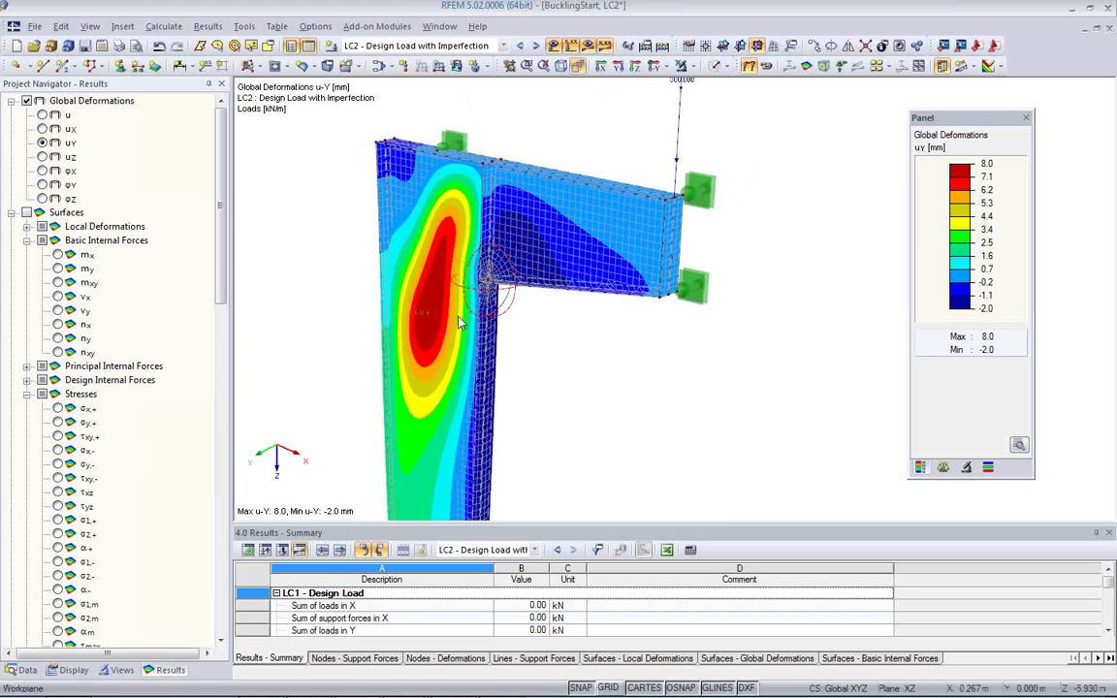
pyautogui.keyDown('ctrl'); pyautogui.moveTo(459, 323); pyautogui.dragTo(424, 237, button='middle'); pyautogui.keyUp('ctrl')
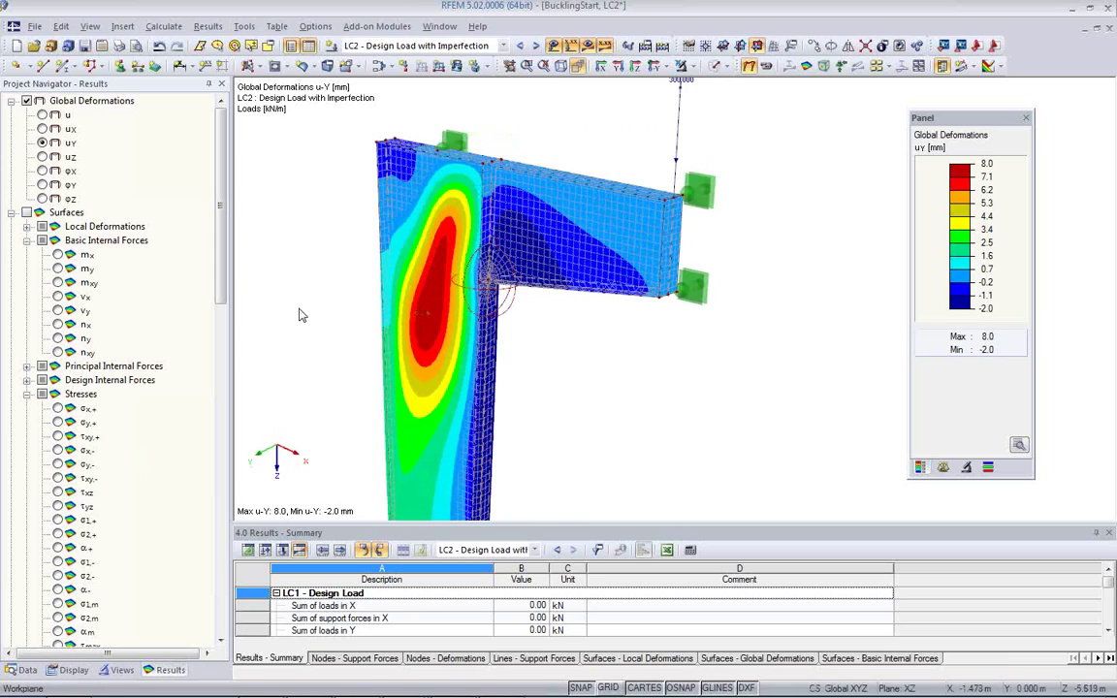
pyautogui.keyDown('ctrl'); pyautogui.moveTo(334, 318); pyautogui.dragTo(238, 406, button='middle'); pyautogui.keyUp('ctrl')
pyautogui.scroll(5, 492, 368)
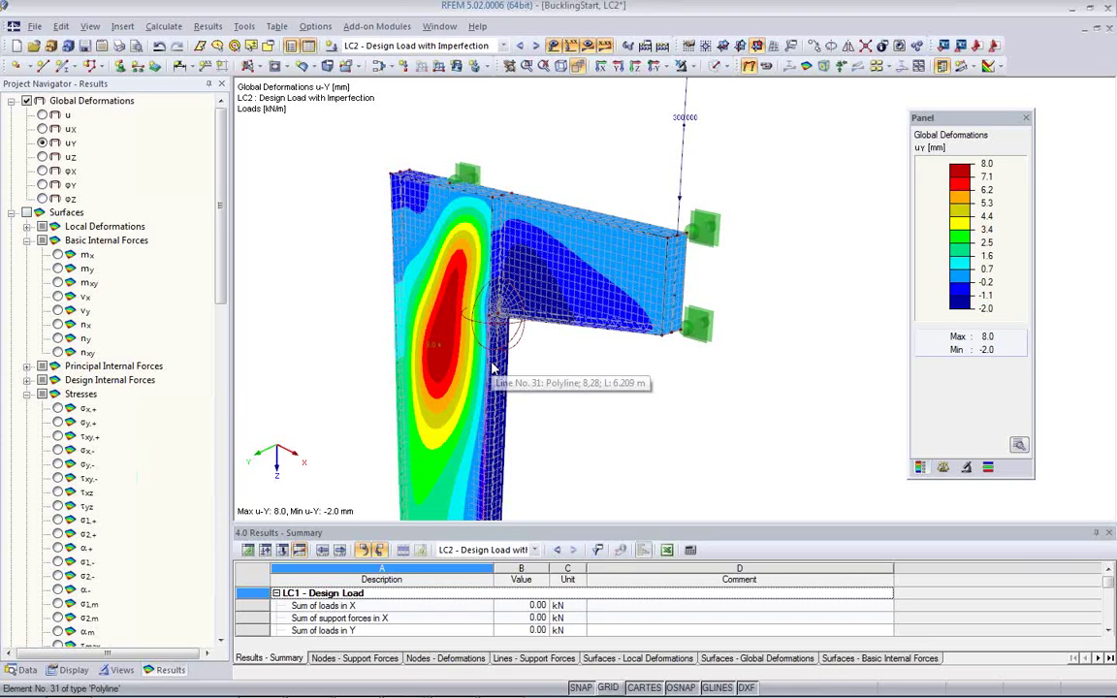
# - Pan and zoom around the 8.0 mm uY peak, then switch to the slideshow
pyautogui.moveTo(532, 410); pyautogui.dragTo(554, 380, button='middle')
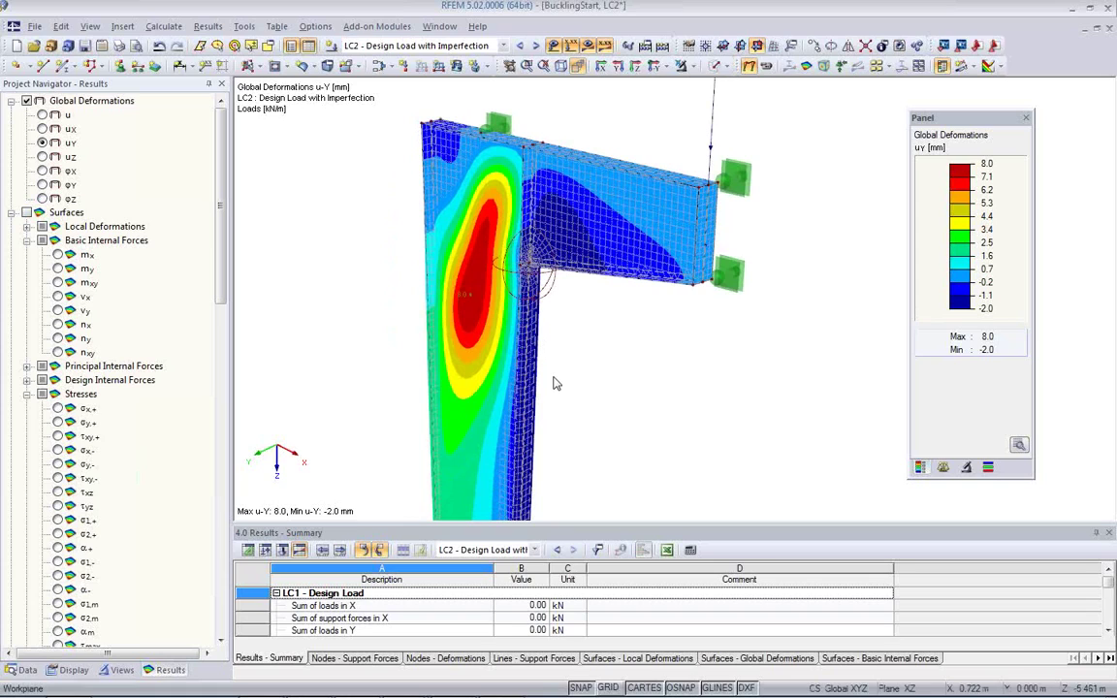
pyautogui.scroll(-1, 559, 390)
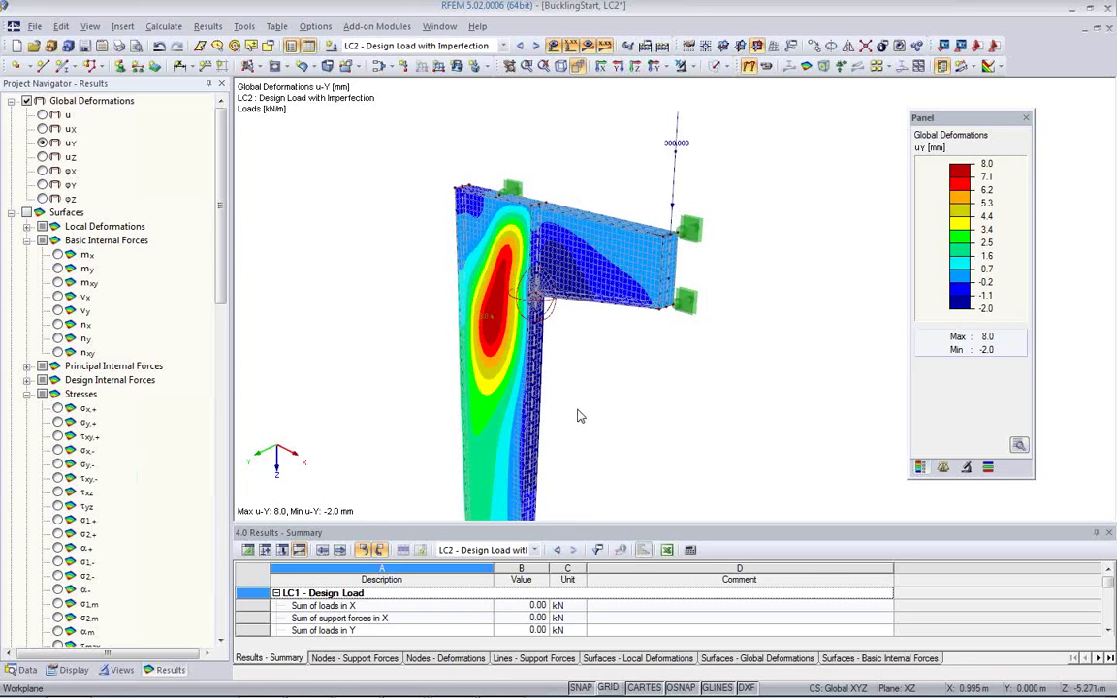
pyautogui.moveTo(572, 357); pyautogui.dragTo(628, 392, button='middle')
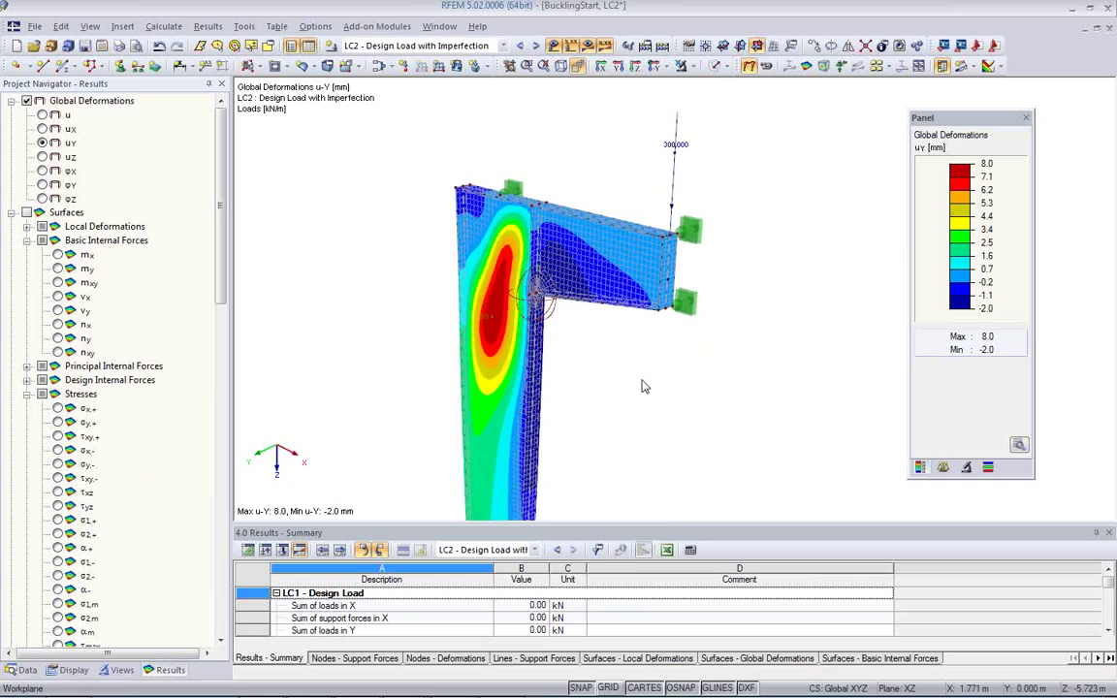
pyautogui.scroll(2, 630, 386)
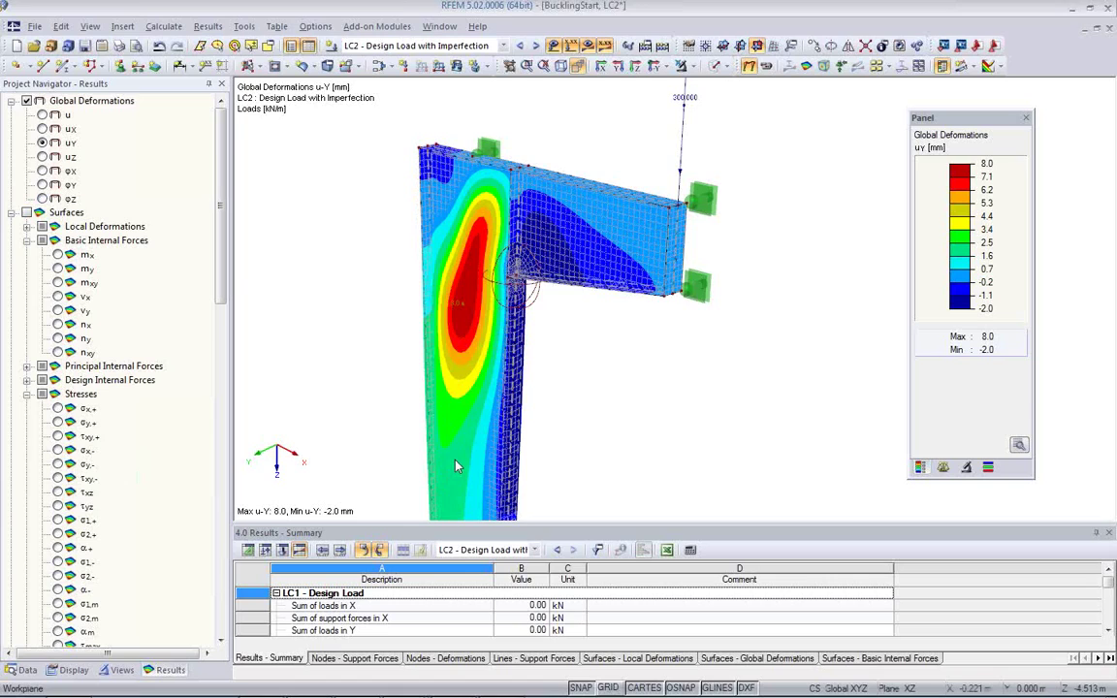
pyautogui.hotkey('alt', 'Tab')
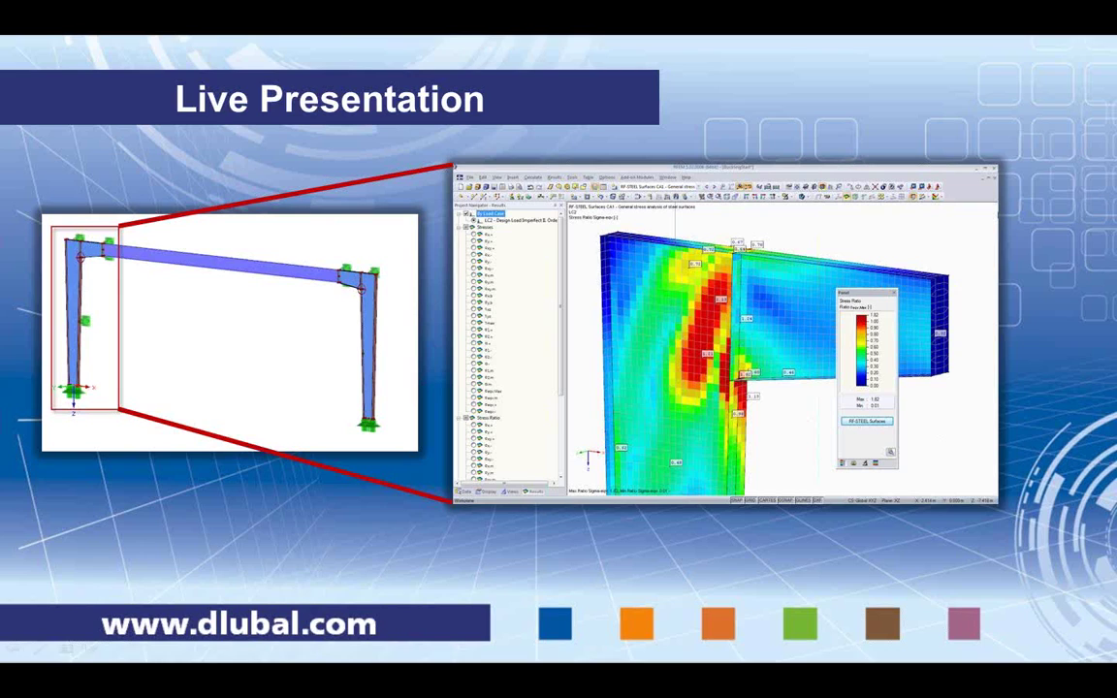
# - Step forward to More Information, back to Live Presentation, then return to RFEM
pyautogui.press('Right')
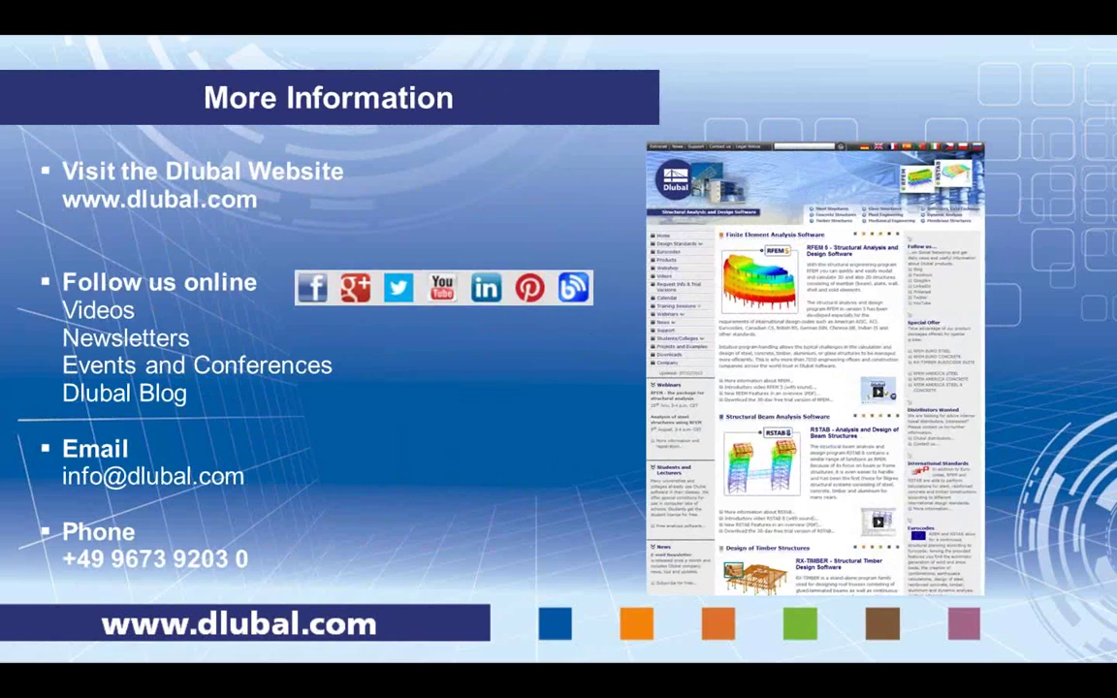
pyautogui.press('Left')
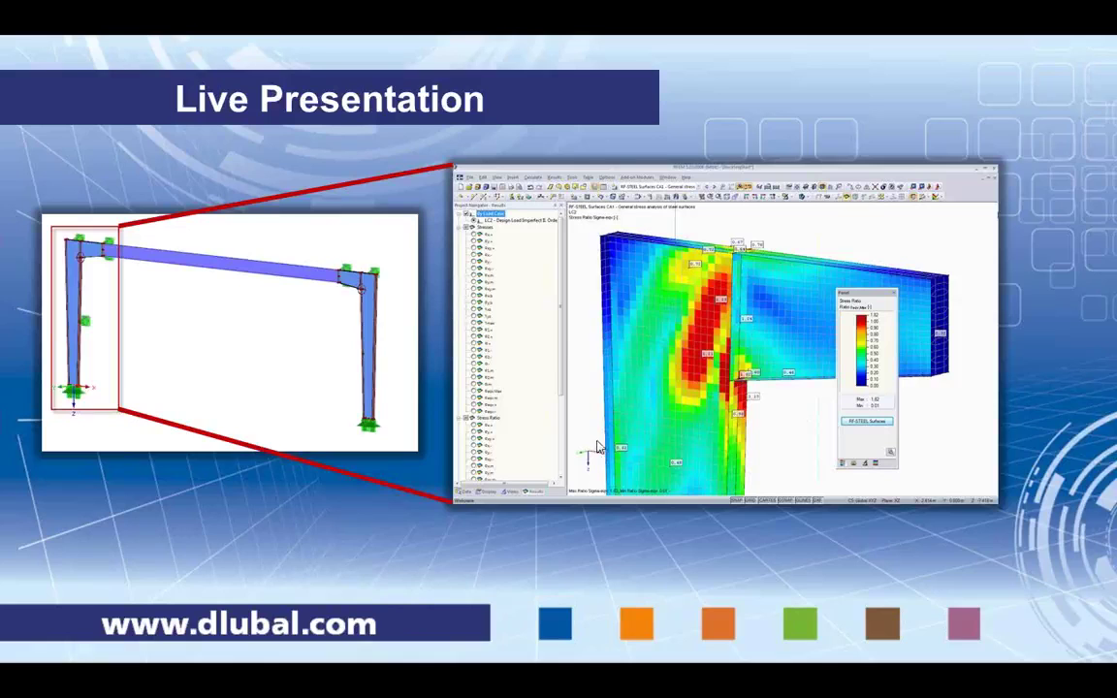
pyautogui.hotkey('alt', 'Tab')
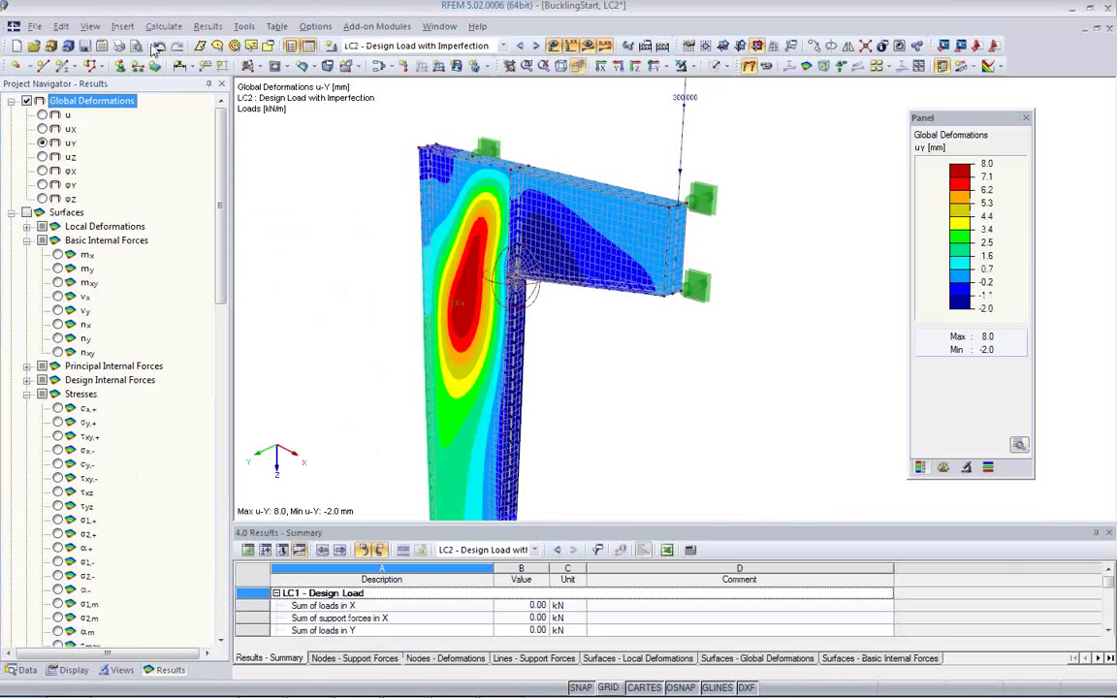
pyautogui.click(163, 29)
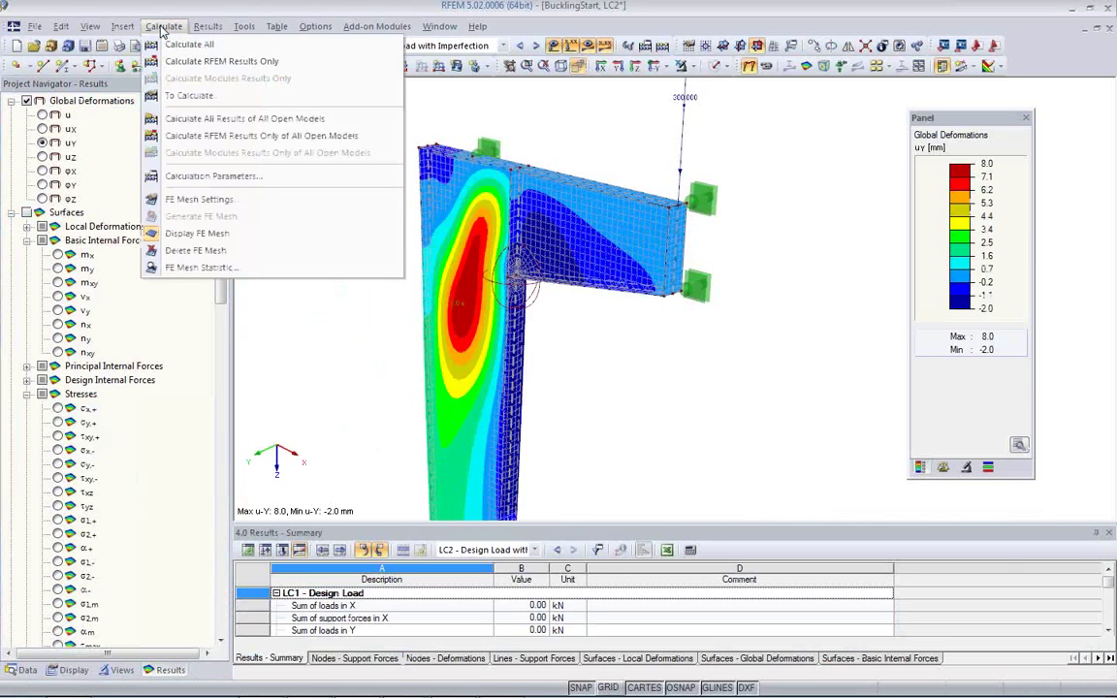
pyautogui.click(221, 179)
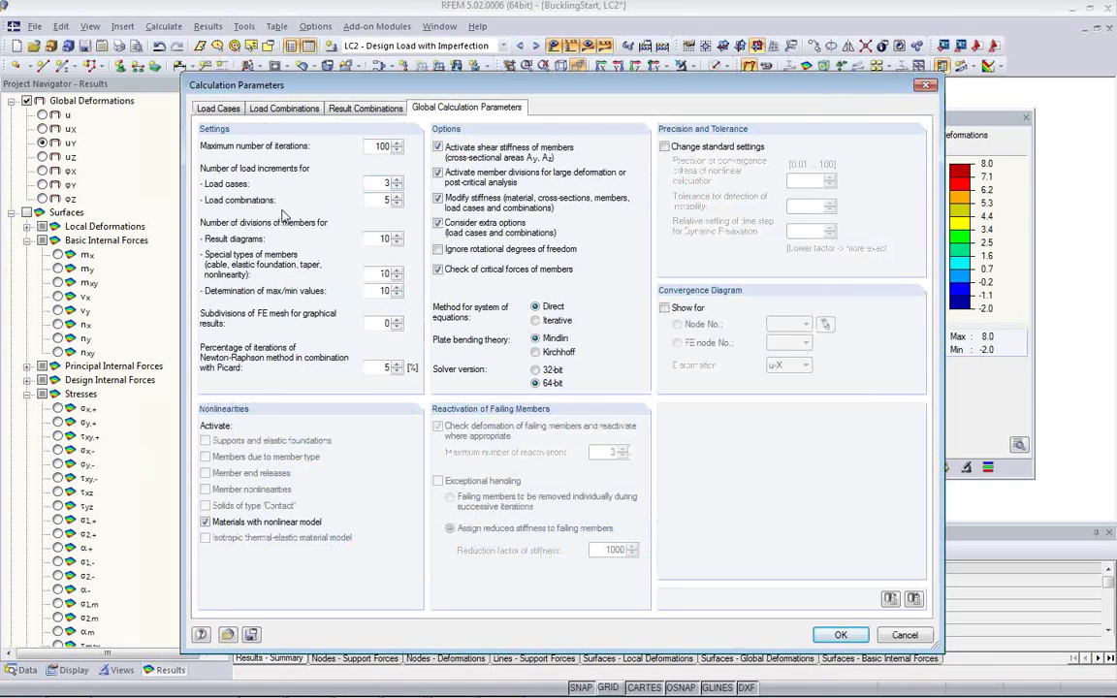
pyautogui.click(380, 182)
pyautogui.doubleClick(379, 182)
pyautogui.write('3')
pyautogui.click(904, 635)
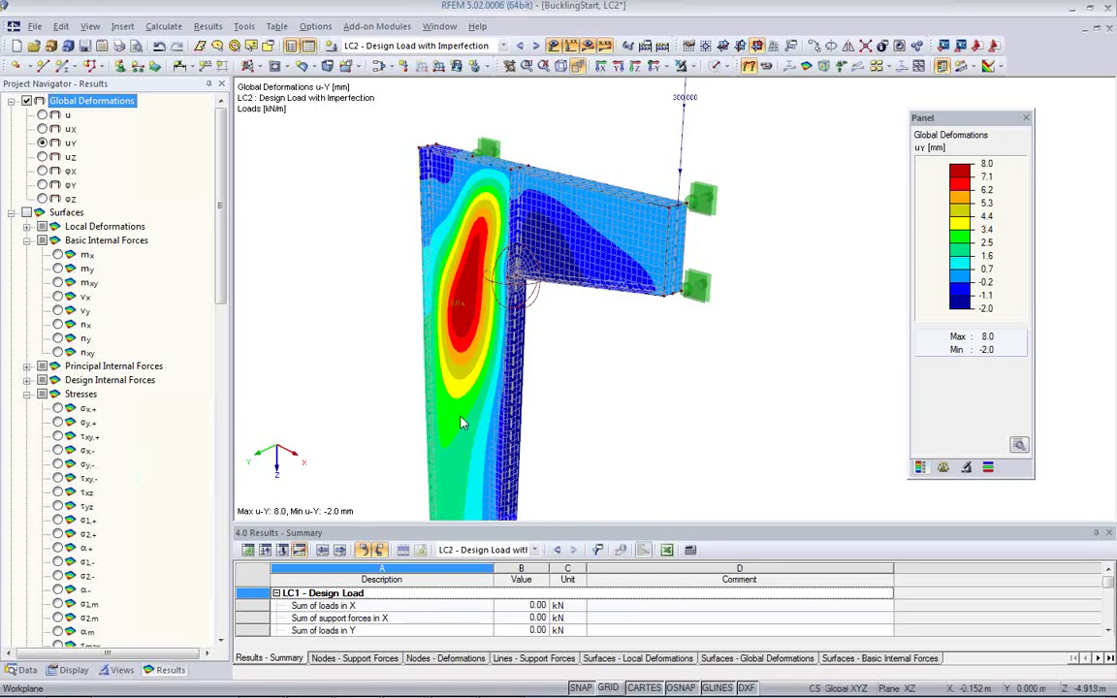
pyautogui.click(248, 549)
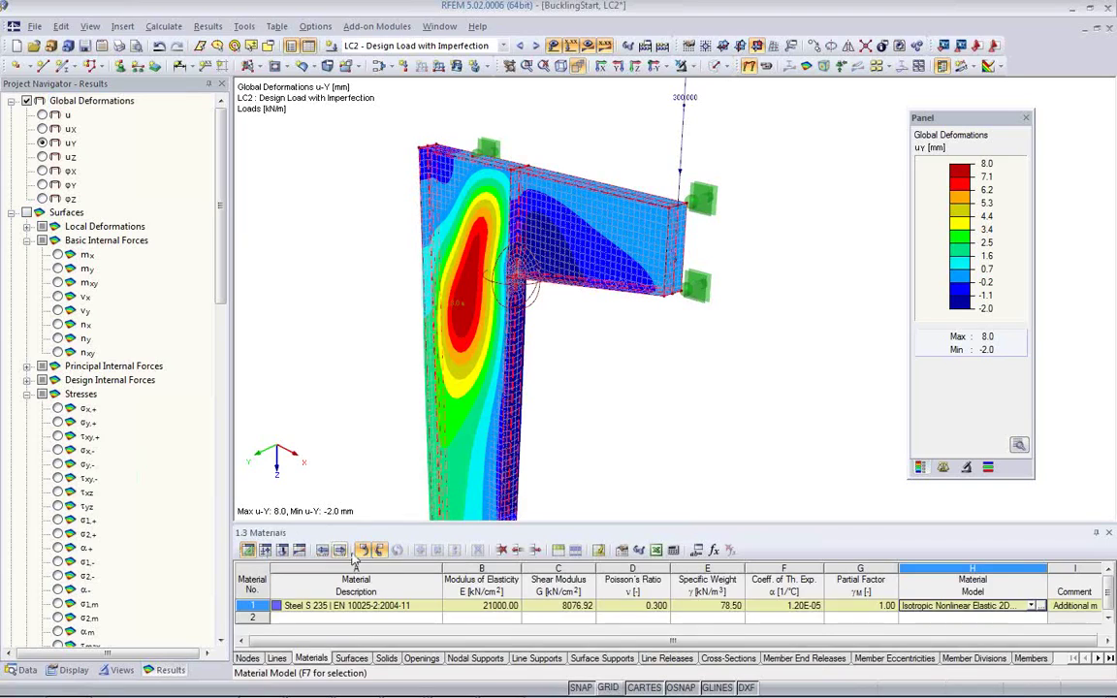
# - Check Steel S 235's material model list, leaving Isotropic Nonlinear Elastic 2D unchanged
pyautogui.click(1031, 606)
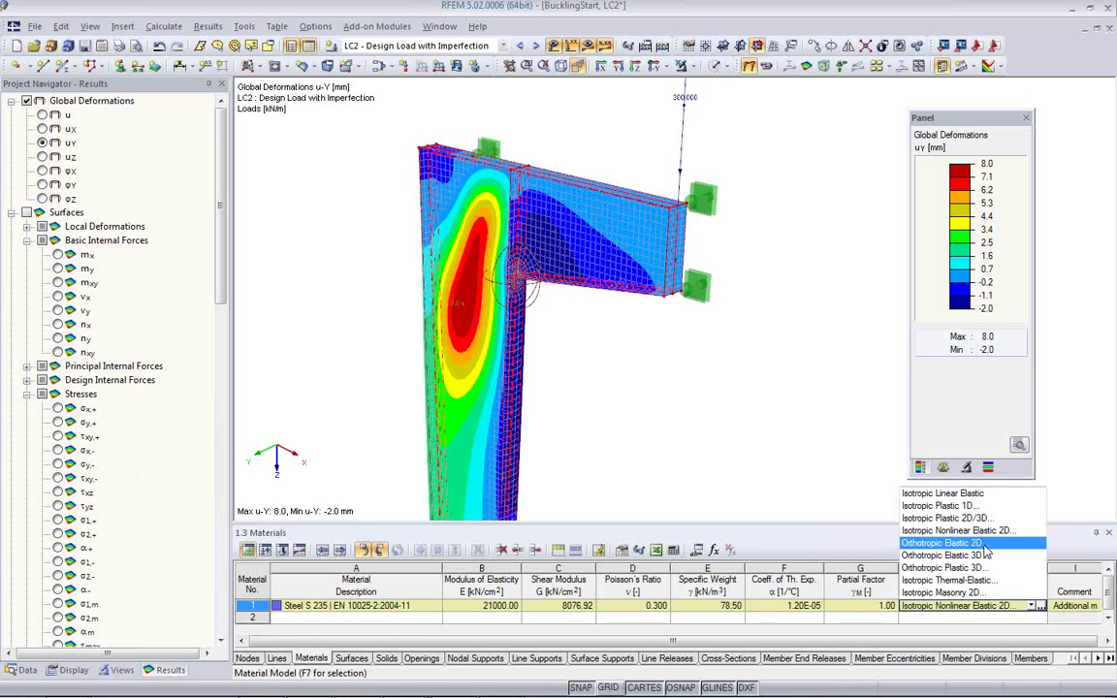
pyautogui.click(627, 398)
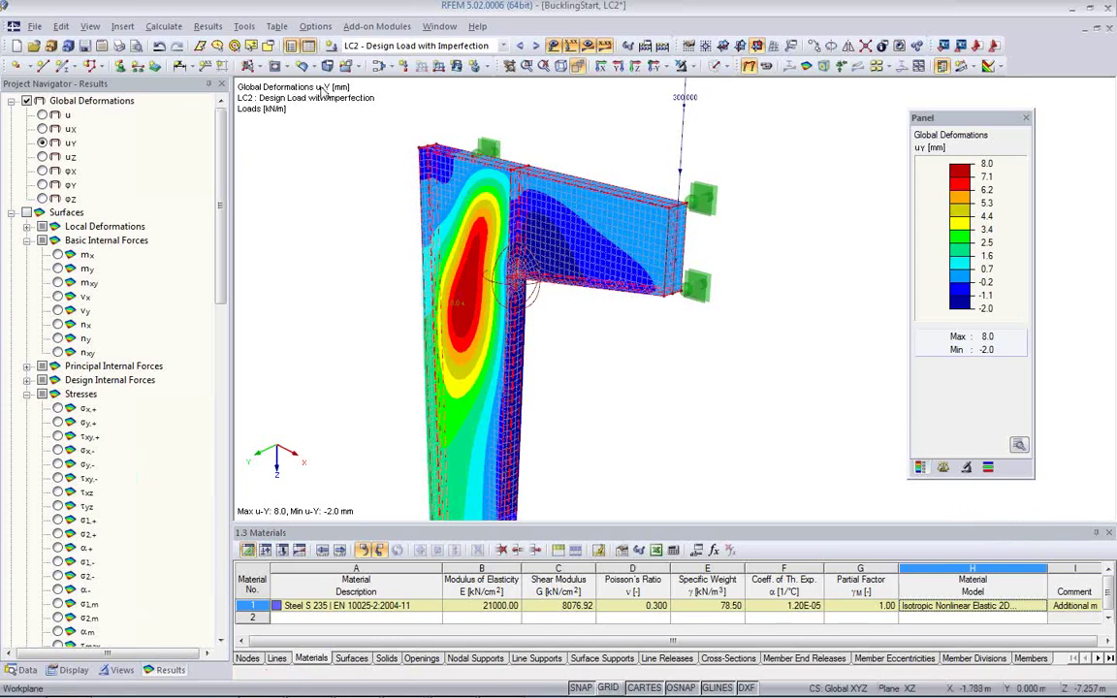
# - View the calculation parameters settings and close them without changes
pyautogui.click(163, 27)
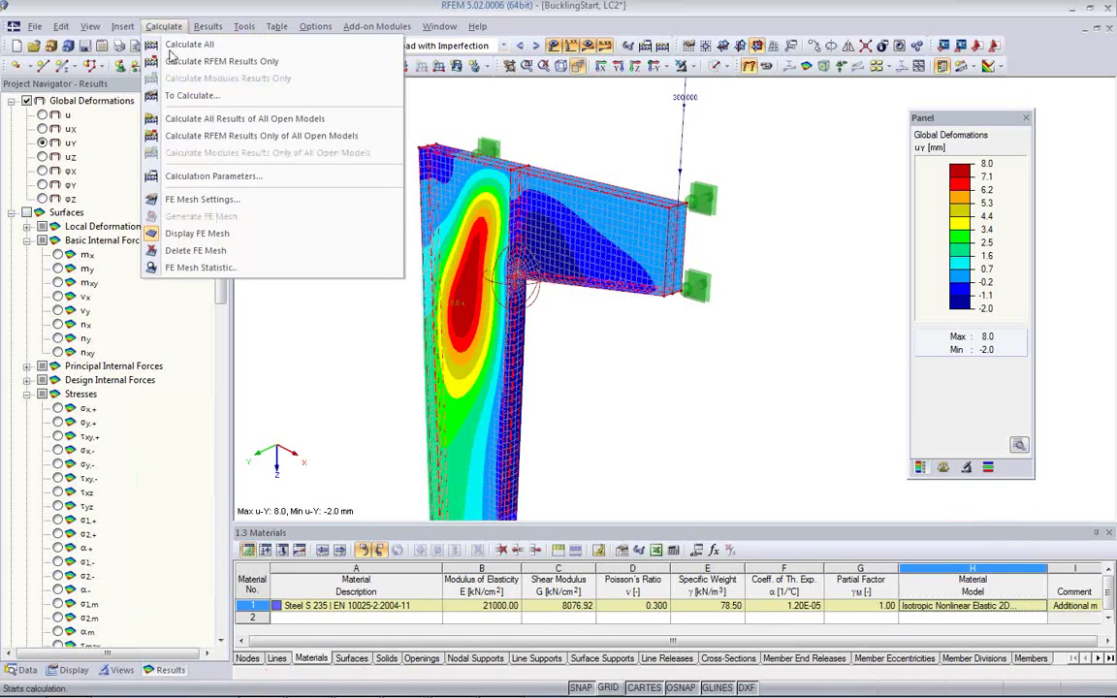
pyautogui.click(192, 178)
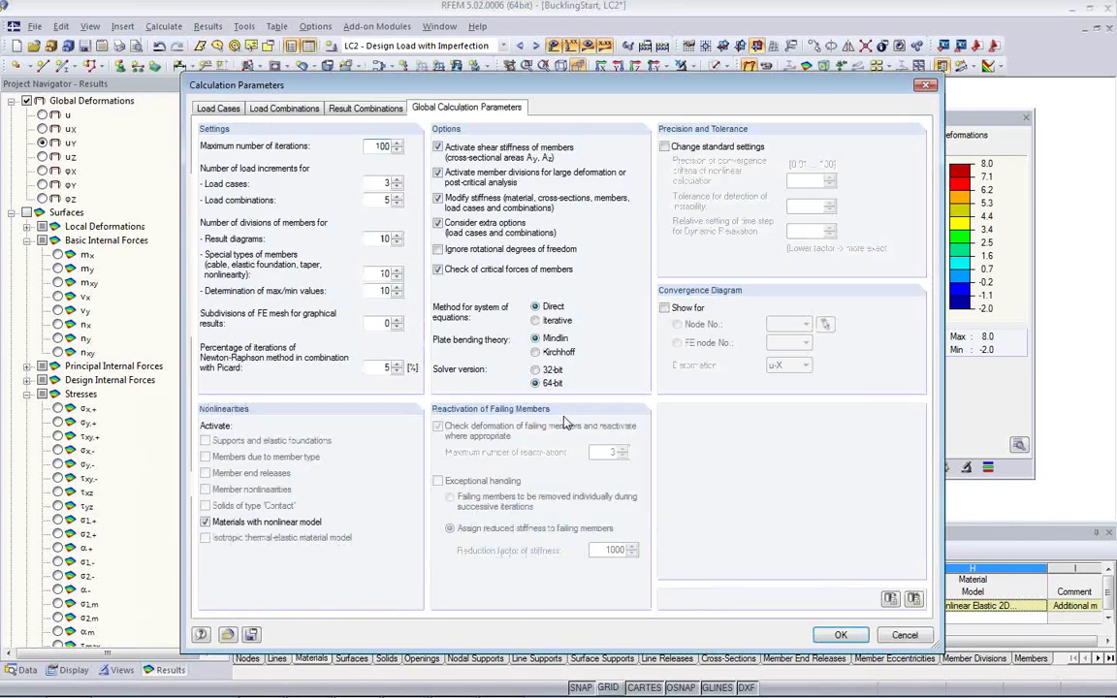
pyautogui.click(905, 636)
# - Inspect LC1's calculation parameters in the load case editor and cancel without changes
pyautogui.click(21, 670)
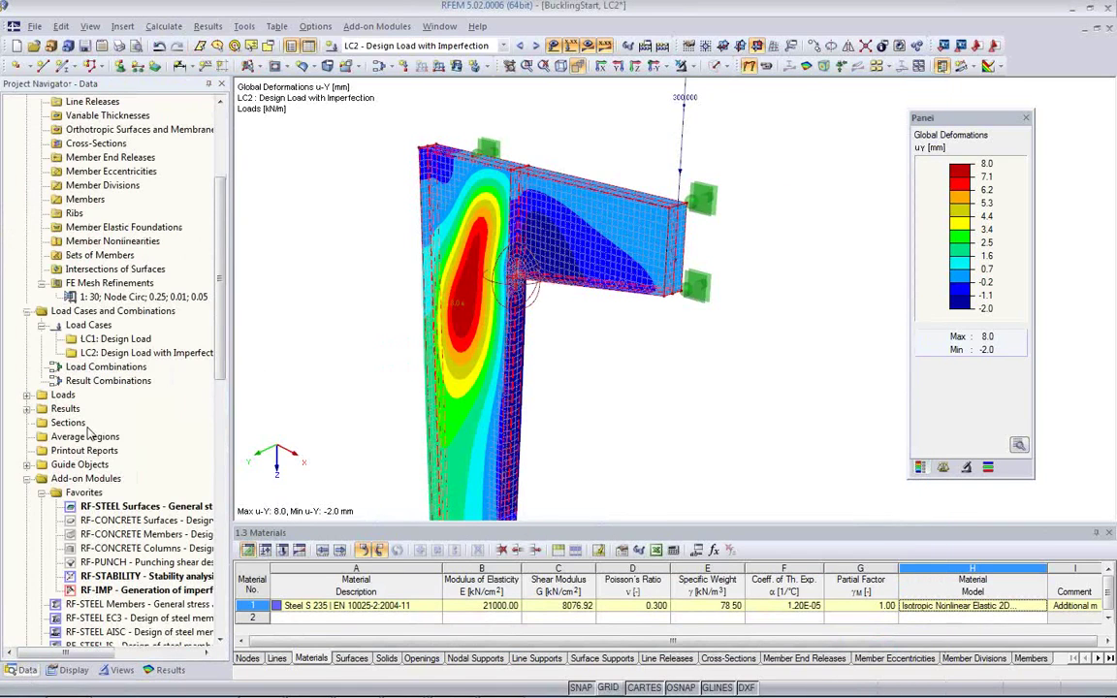
pyautogui.doubleClick(112, 338)
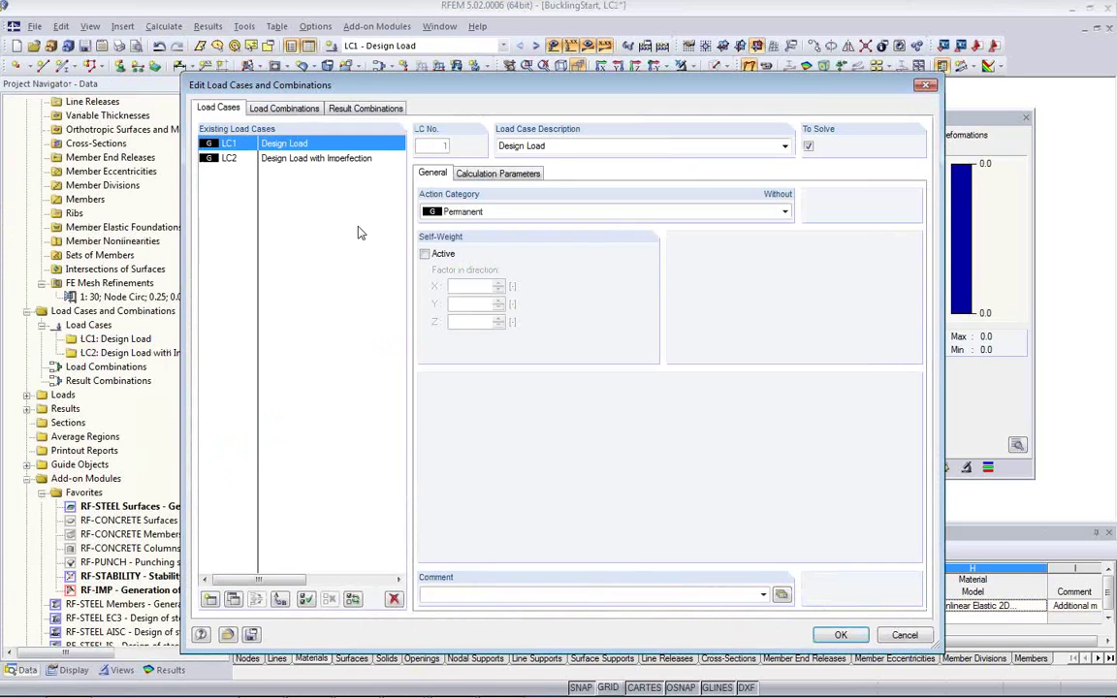
pyautogui.click(498, 173)
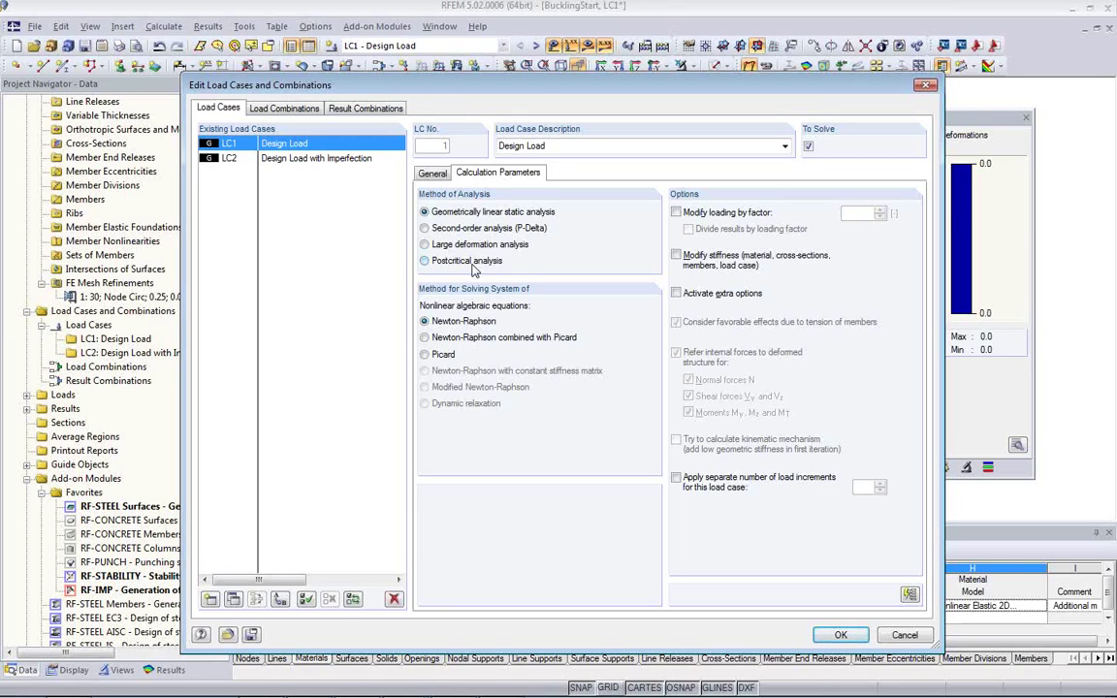
pyautogui.click(904, 636)
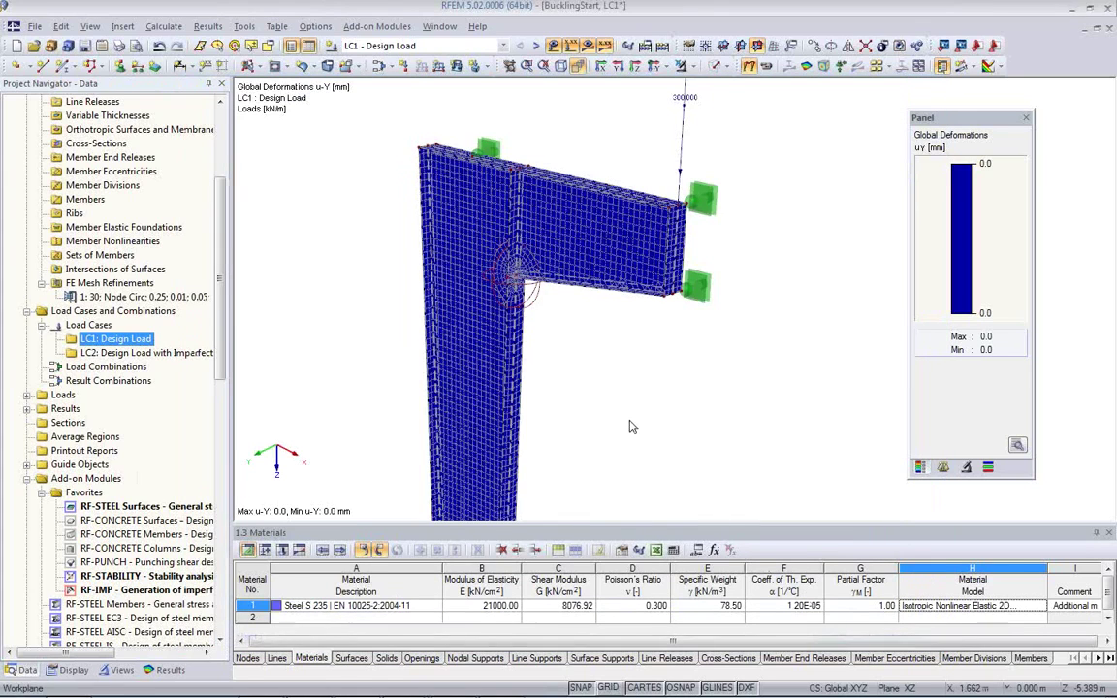
# - Bring the column's support into view and launch the RF-STEEL Surfaces module
pyautogui.scroll(-1, 376, 411)
pyautogui.moveTo(357, 363); pyautogui.dragTo(339, 247, button='middle')
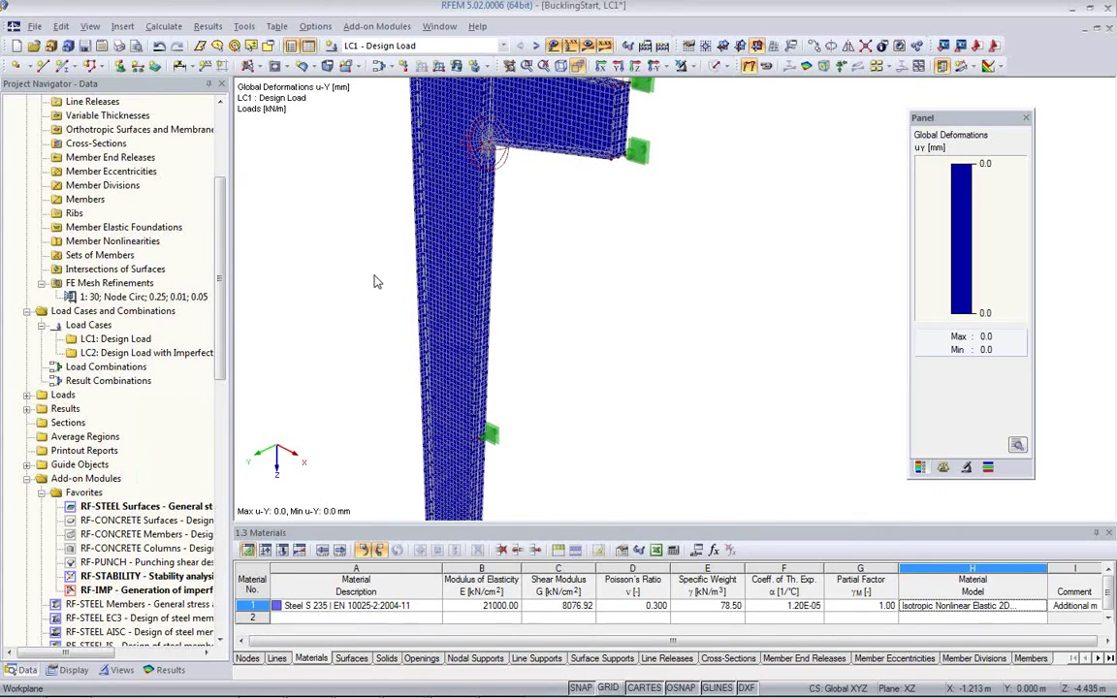
pyautogui.doubleClick(177, 512)
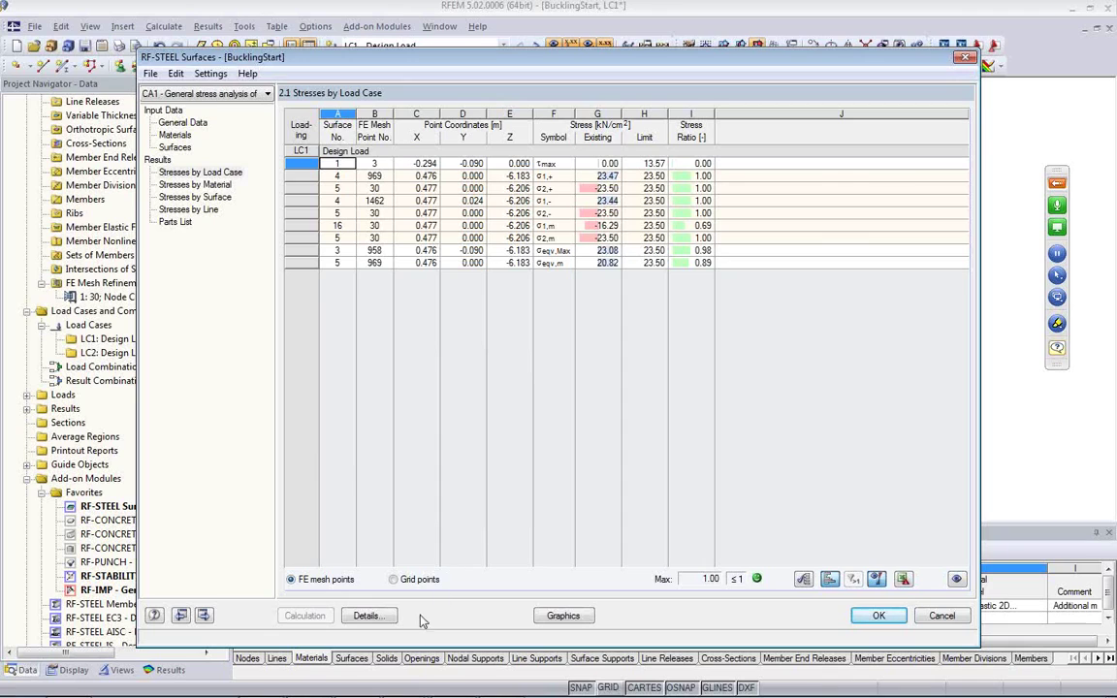
# - Review the Details stress settings, return to LC1 stresses, then go to General Data
pyautogui.click(367, 615)
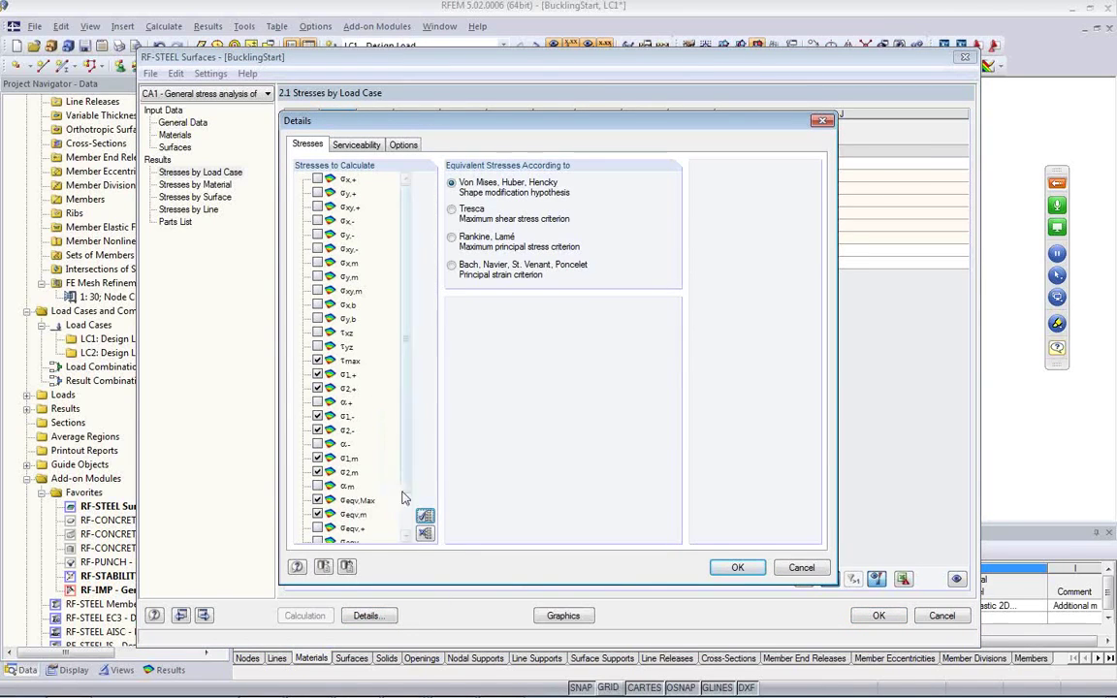
pyautogui.scroll(-1, 403, 530)
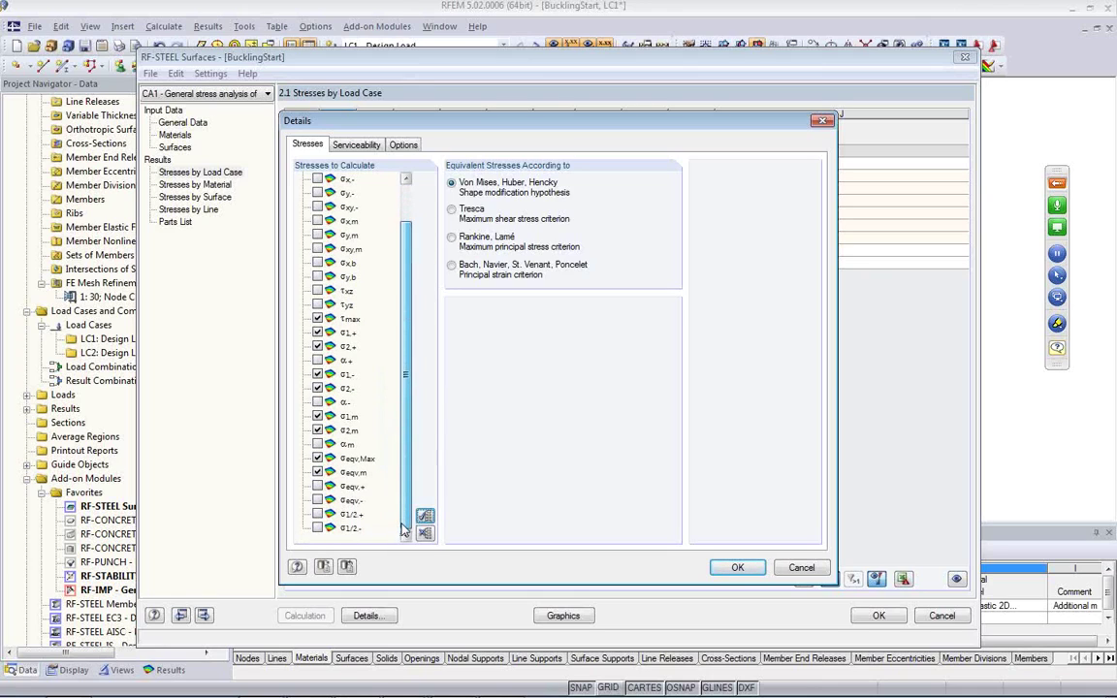
pyautogui.scroll(1, 411, 411)
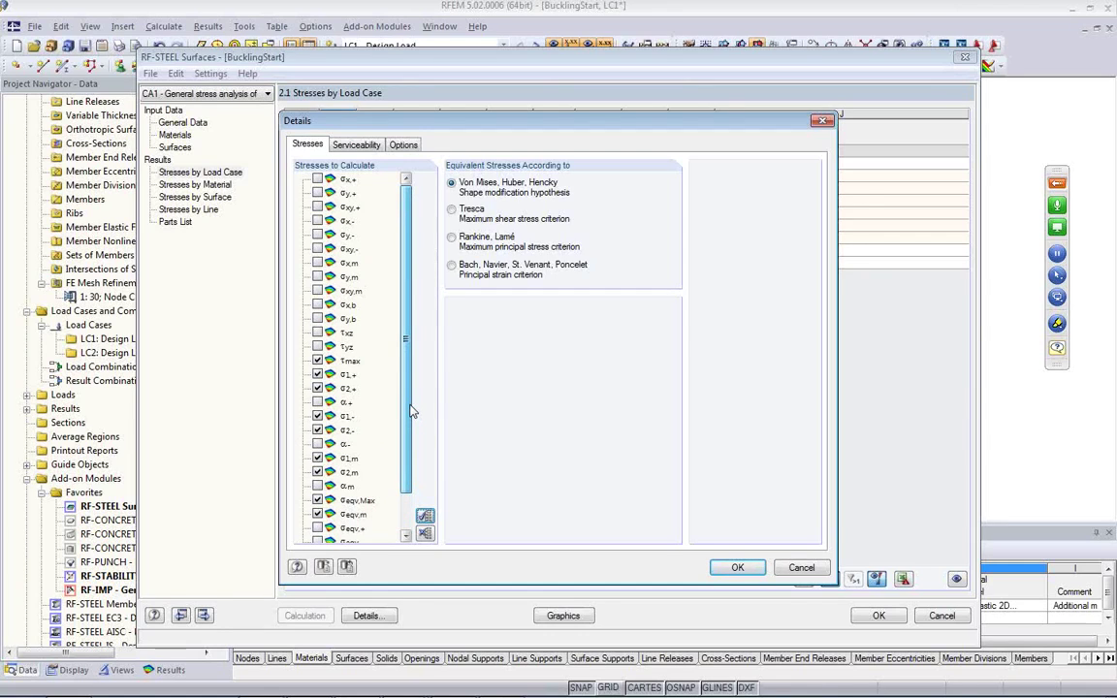
pyautogui.scroll(-1, 412, 412)
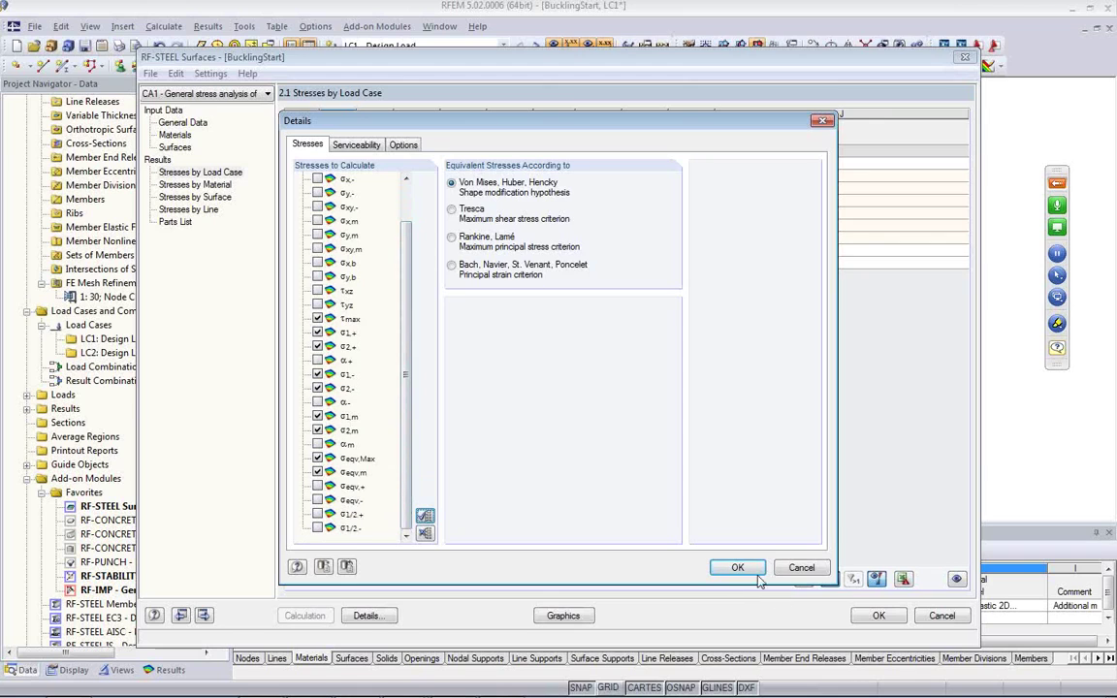
pyautogui.click(801, 567)
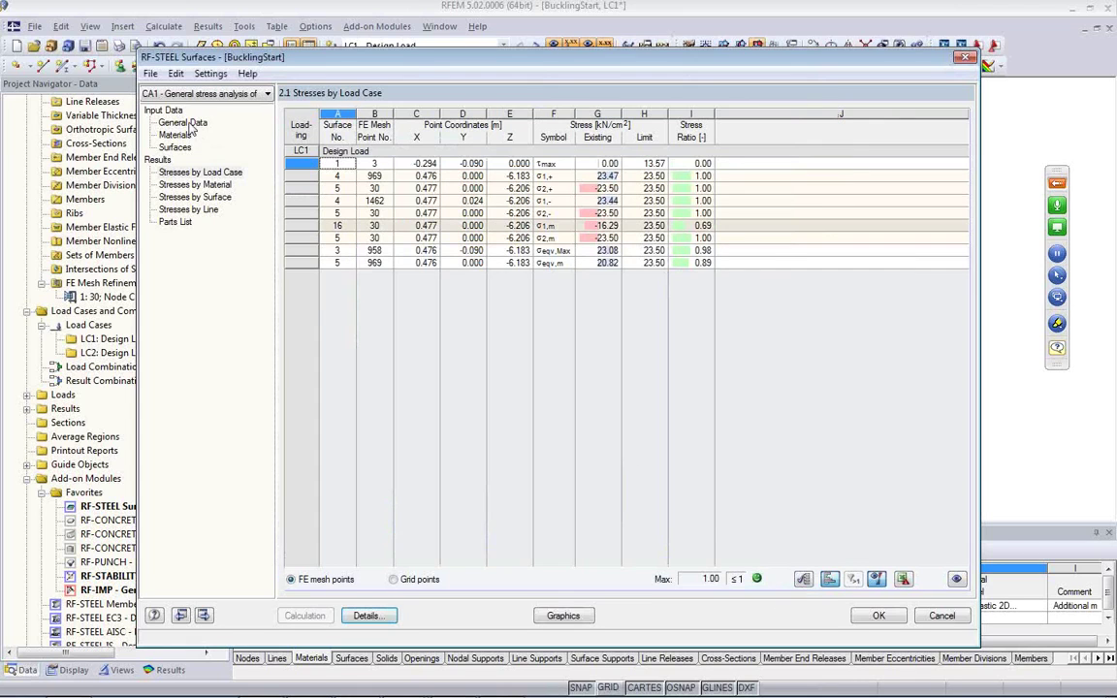
pyautogui.click(190, 126)
# - Add LC2 Design Load with Imperfection and tick 2.6 Stress Ranges under Details Options
pyautogui.doubleClick(325, 214)
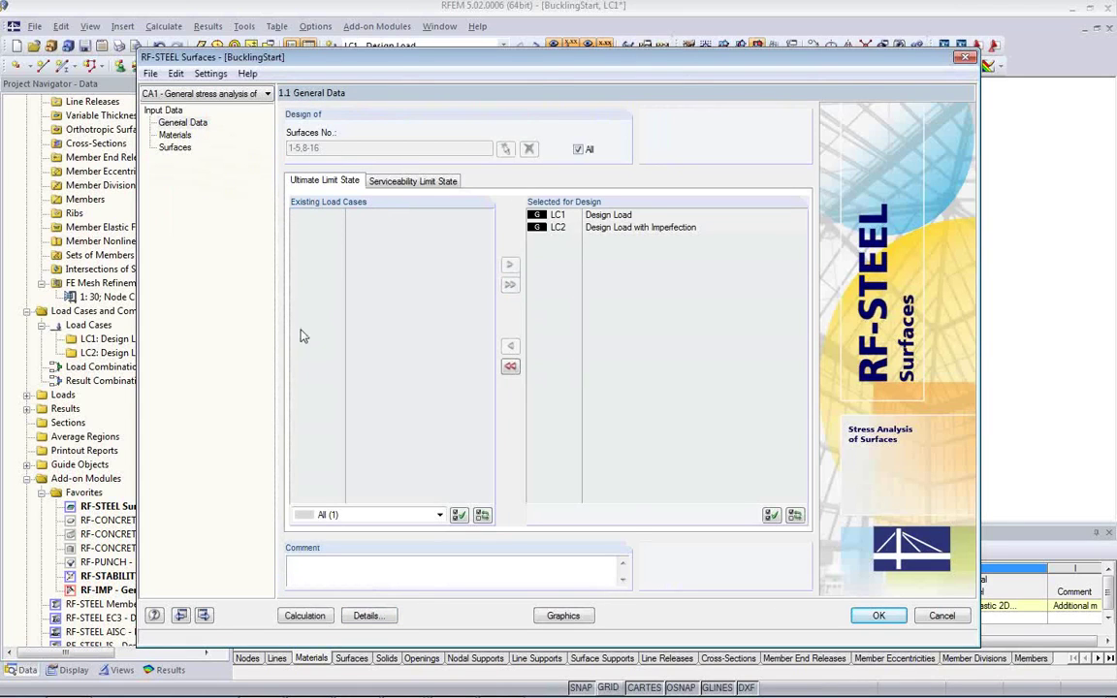
pyautogui.click(367, 616)
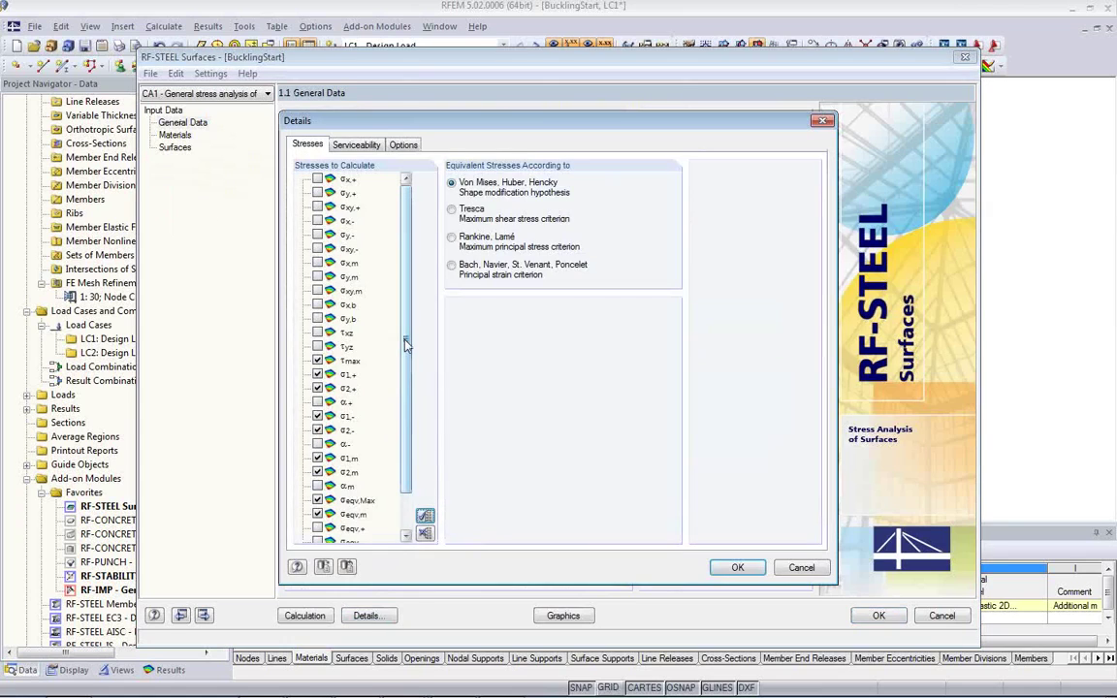
pyautogui.scroll(-1, 369, 320)
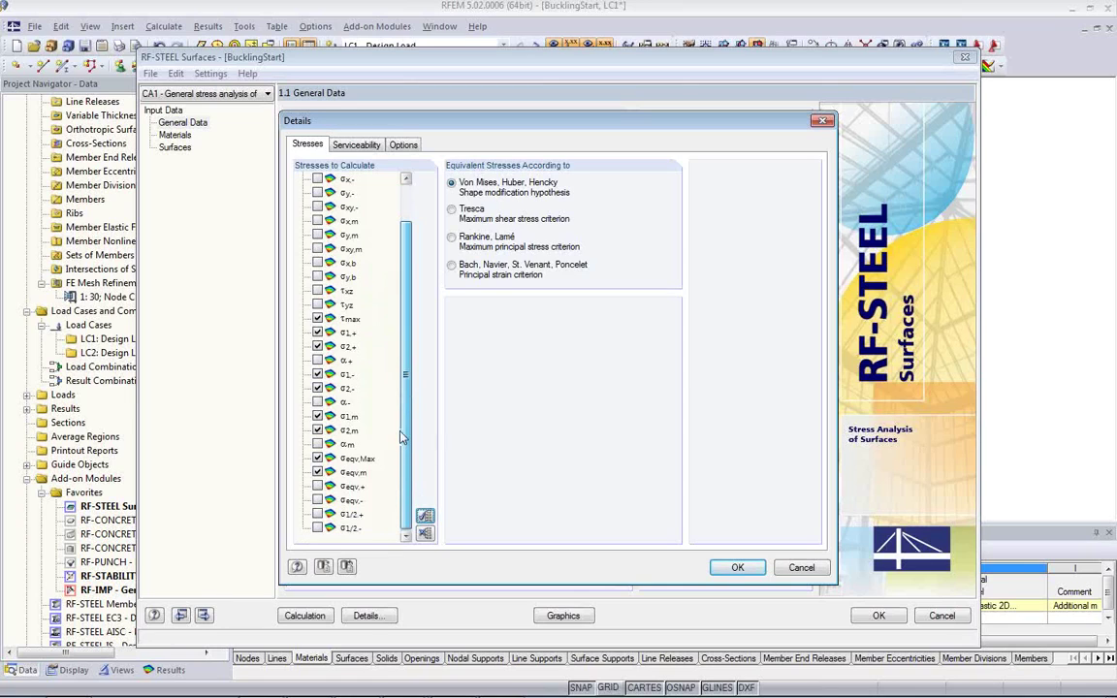
pyautogui.scroll(1, 409, 407)
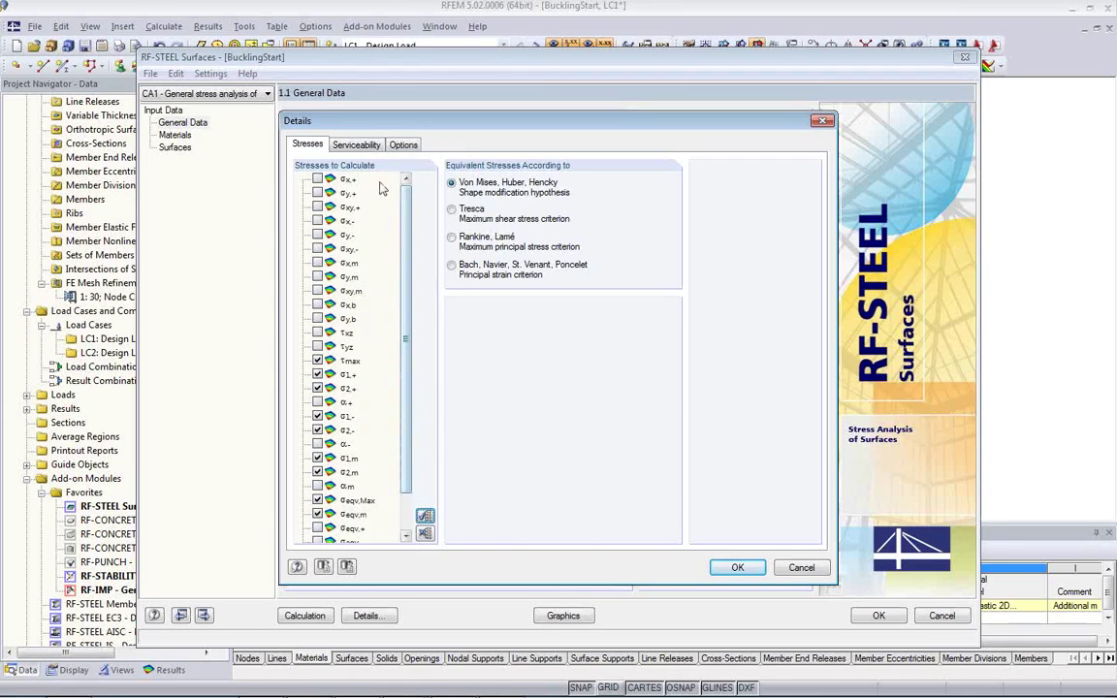
pyautogui.click(403, 145)
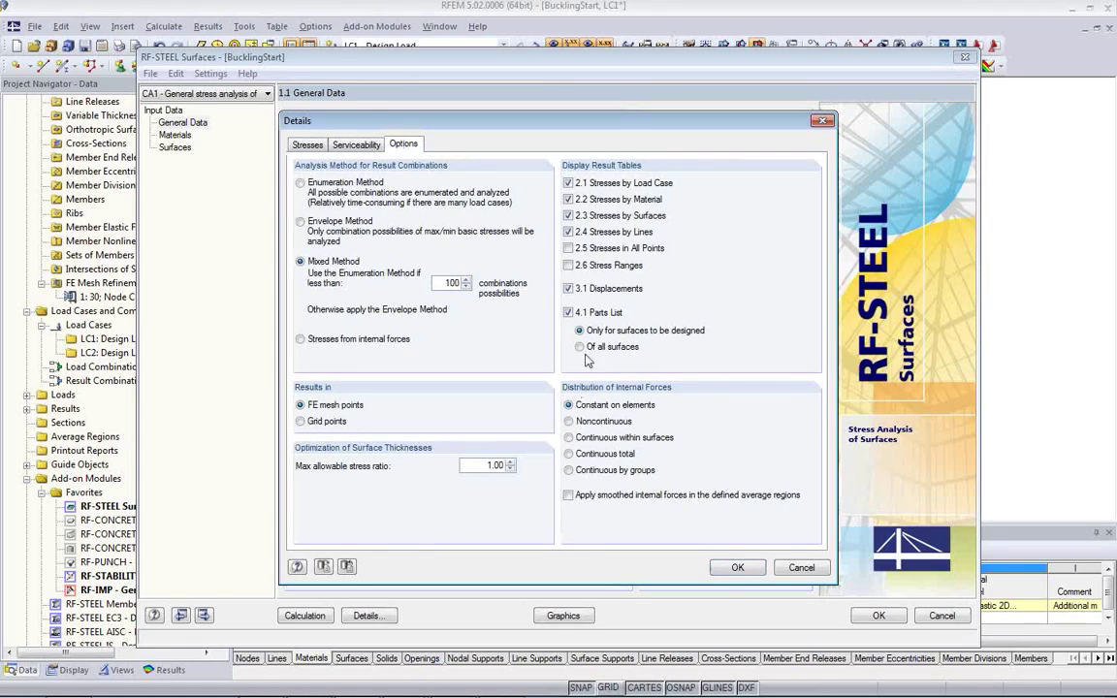
pyautogui.click(568, 267)
pyautogui.click(737, 567)
# - Calculate LC1 and LC2 stresses (max 23.51 kN/cm²), then return to the slideshow
pyautogui.click(303, 617)
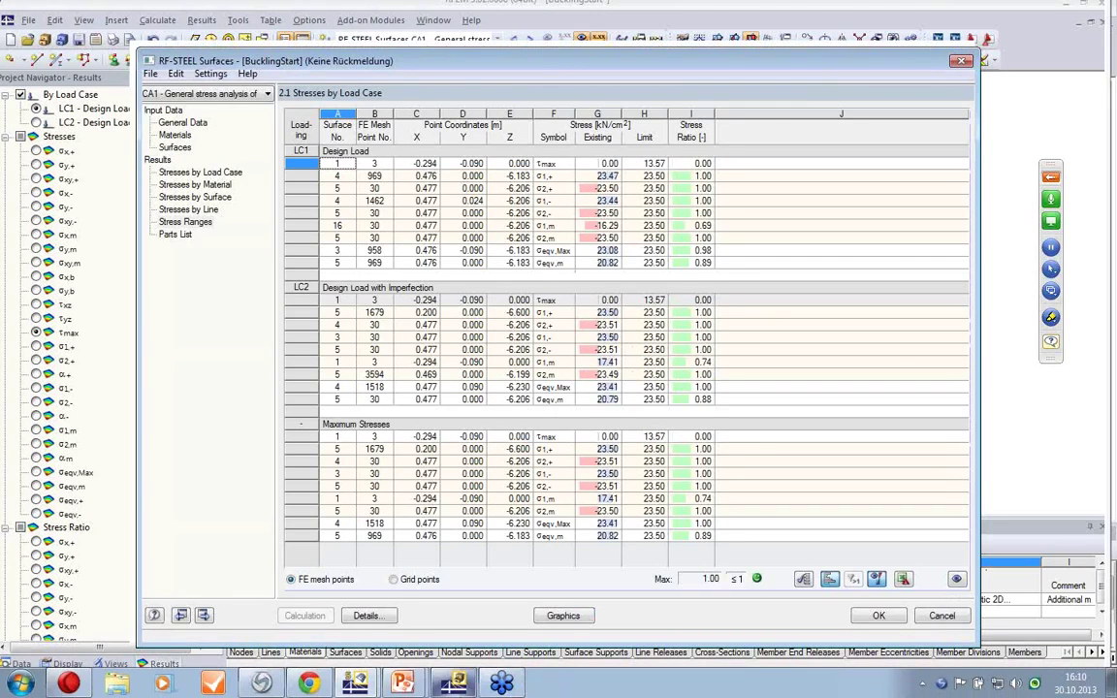
pyautogui.moveTo(415, 686)
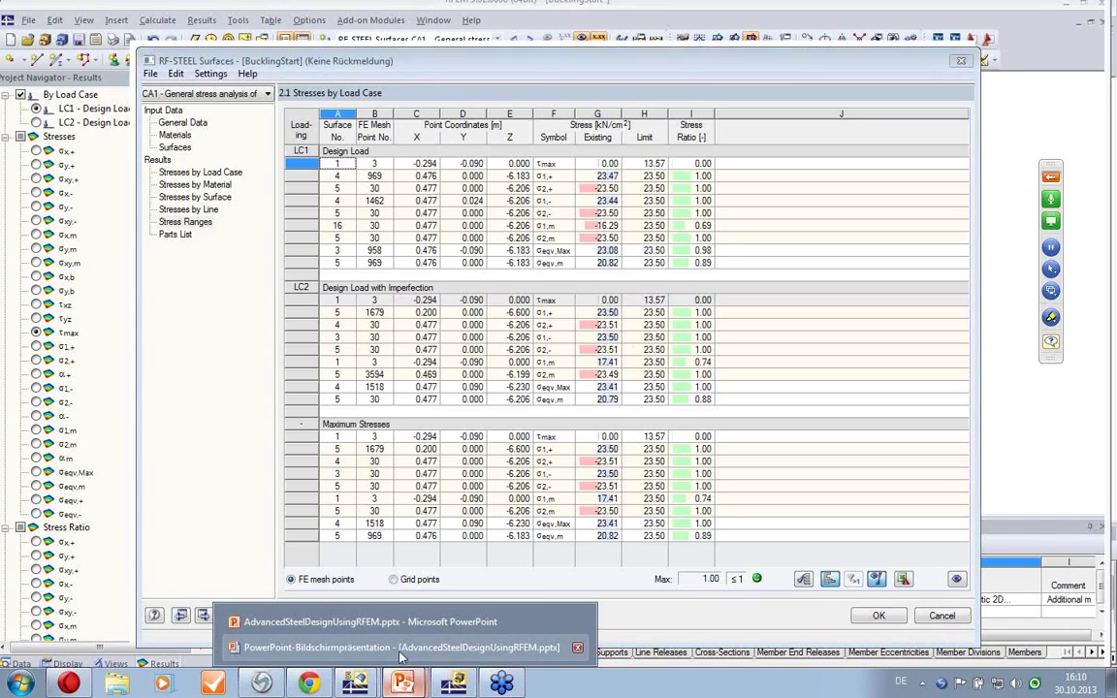
pyautogui.click(364, 592)
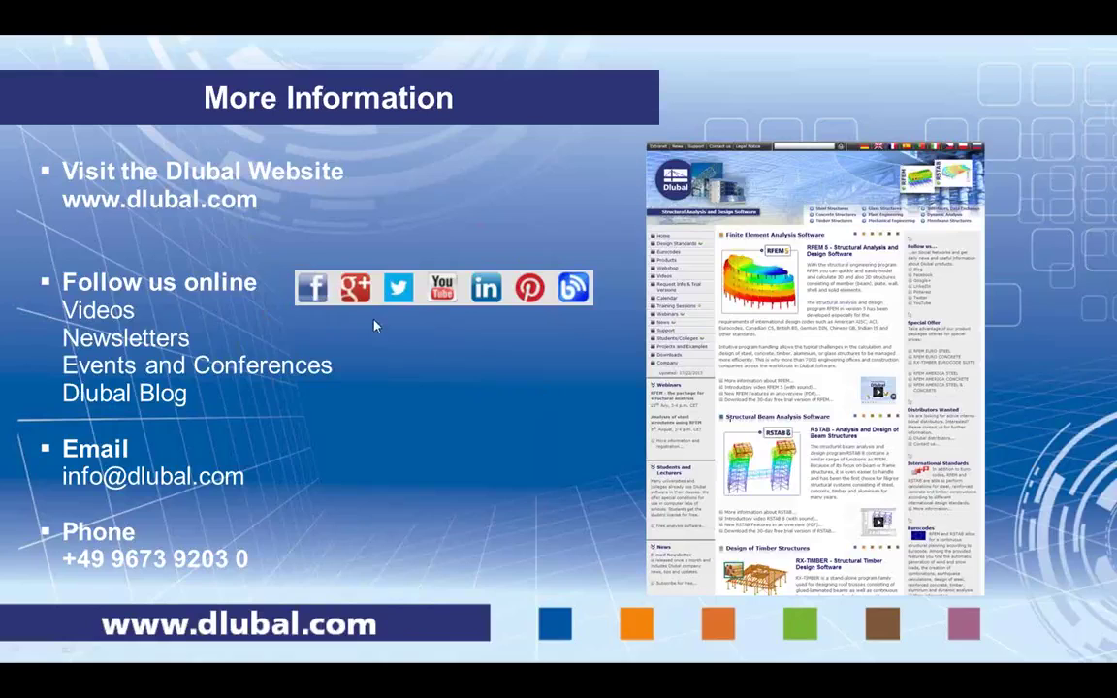
pyautogui.click(845, 328)
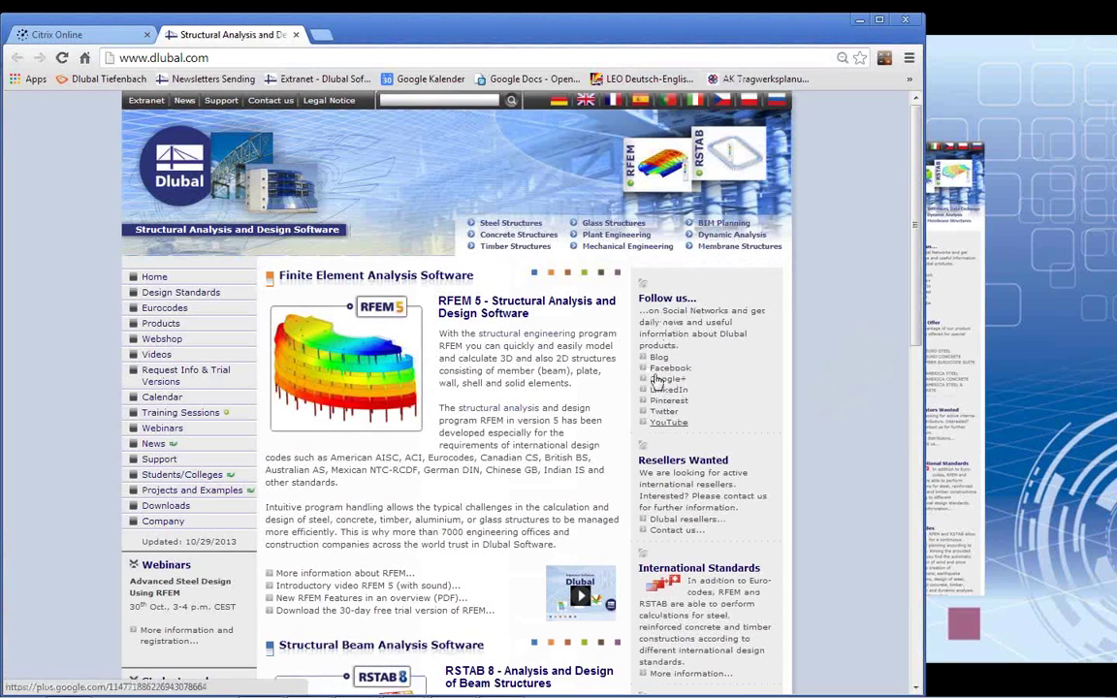
pyautogui.click(658, 358)
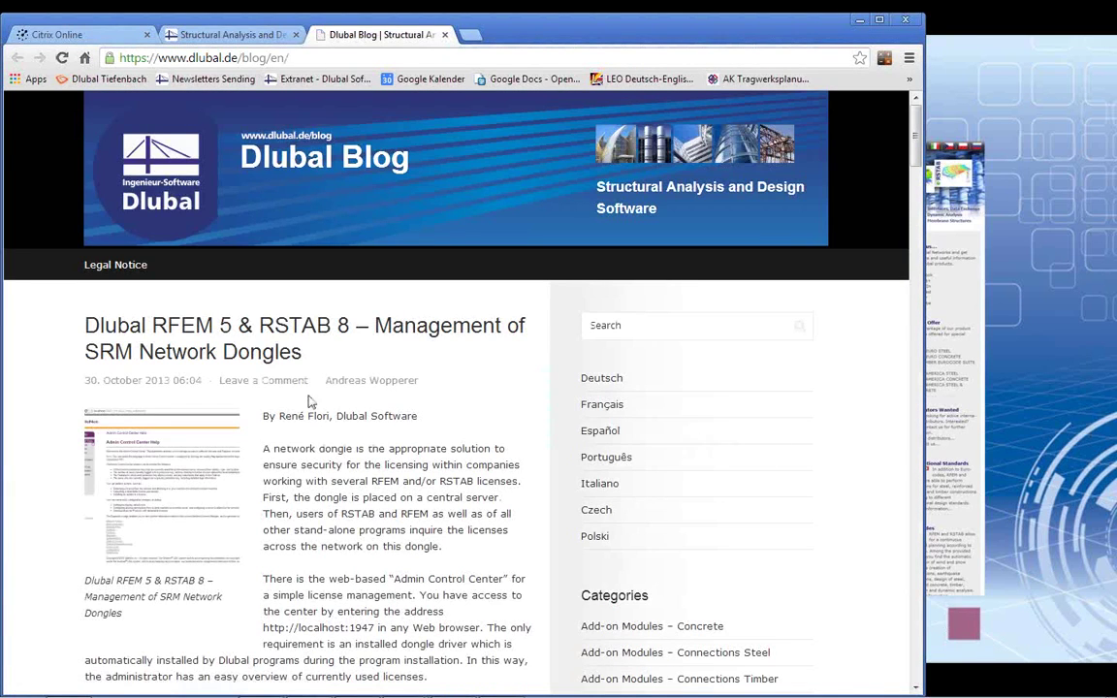
# - Search the Dlubal Blog for 'non linear'
pyautogui.scroll(-3, 436, 411)
pyautogui.scroll(-6, 437, 411)
pyautogui.scroll(4, 436, 410)
pyautogui.scroll(5, 436, 411)
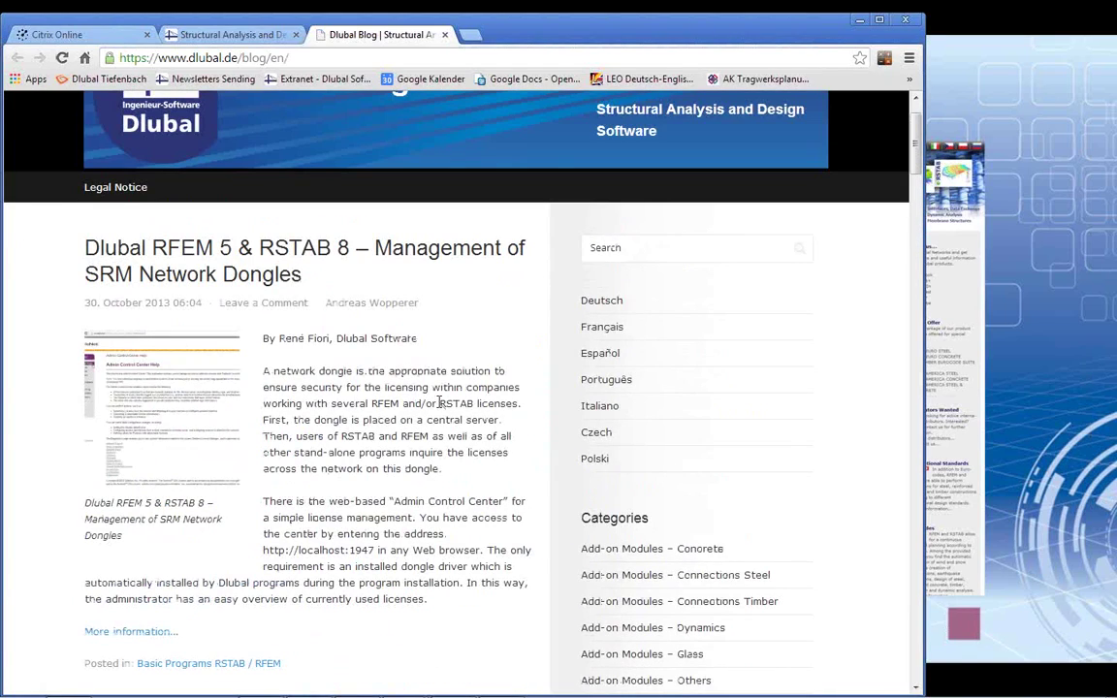
pyautogui.click(612, 248)
pyautogui.write('non linear')
pyautogui.press('Return')
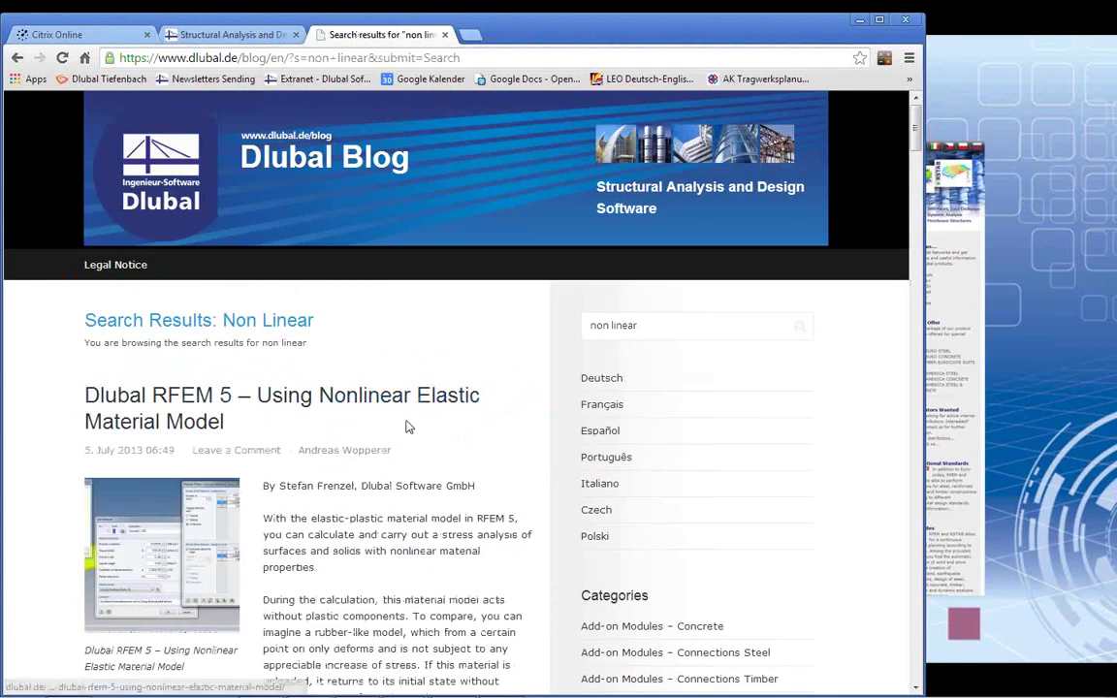
# - Browse the search results, then return home and open the Download Trial Versions page
pyautogui.scroll(-3, 407, 424)
pyautogui.scroll(-7, 324, 331)
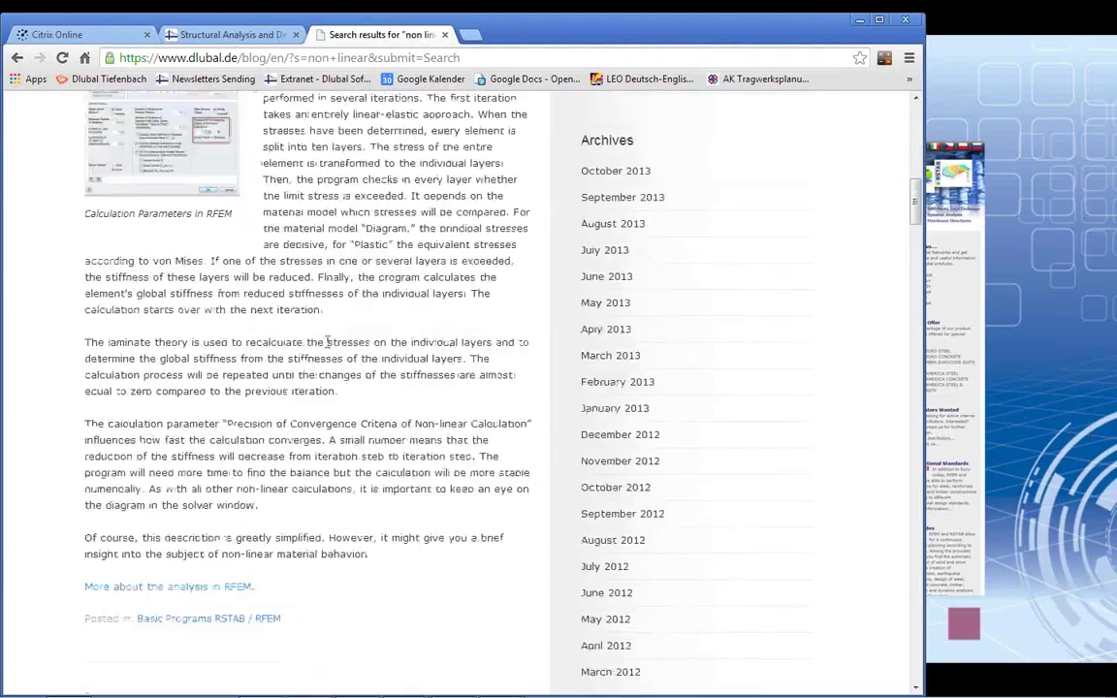
pyautogui.scroll(9, 342, 356)
pyautogui.scroll(2, 341, 356)
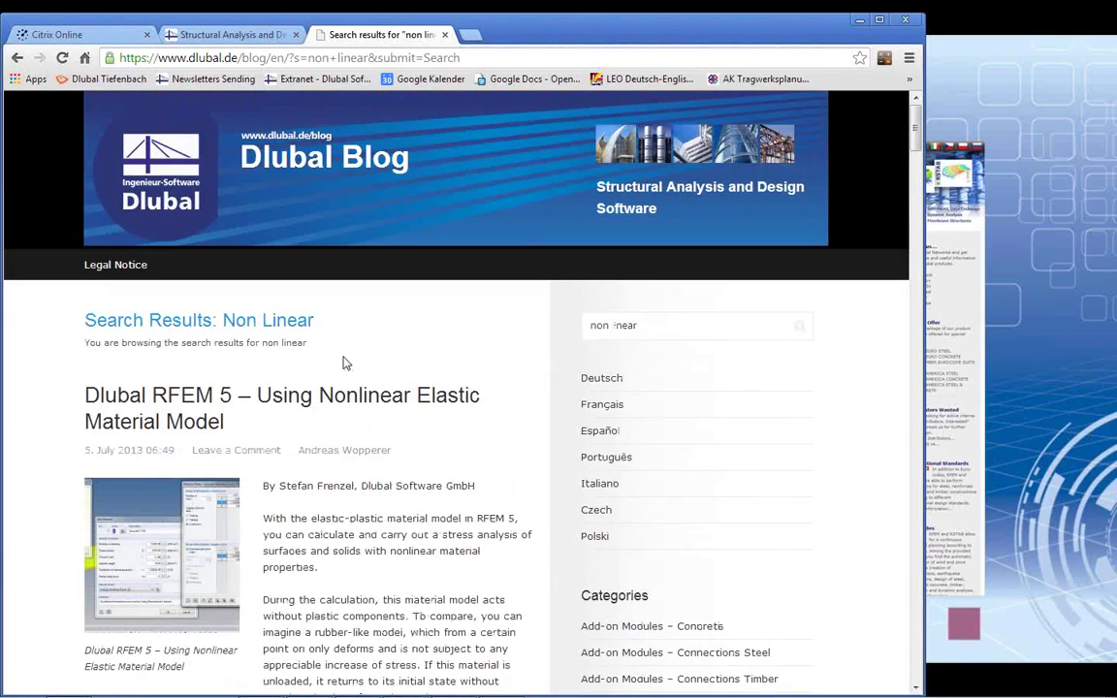
pyautogui.scroll(-4, 432, 456)
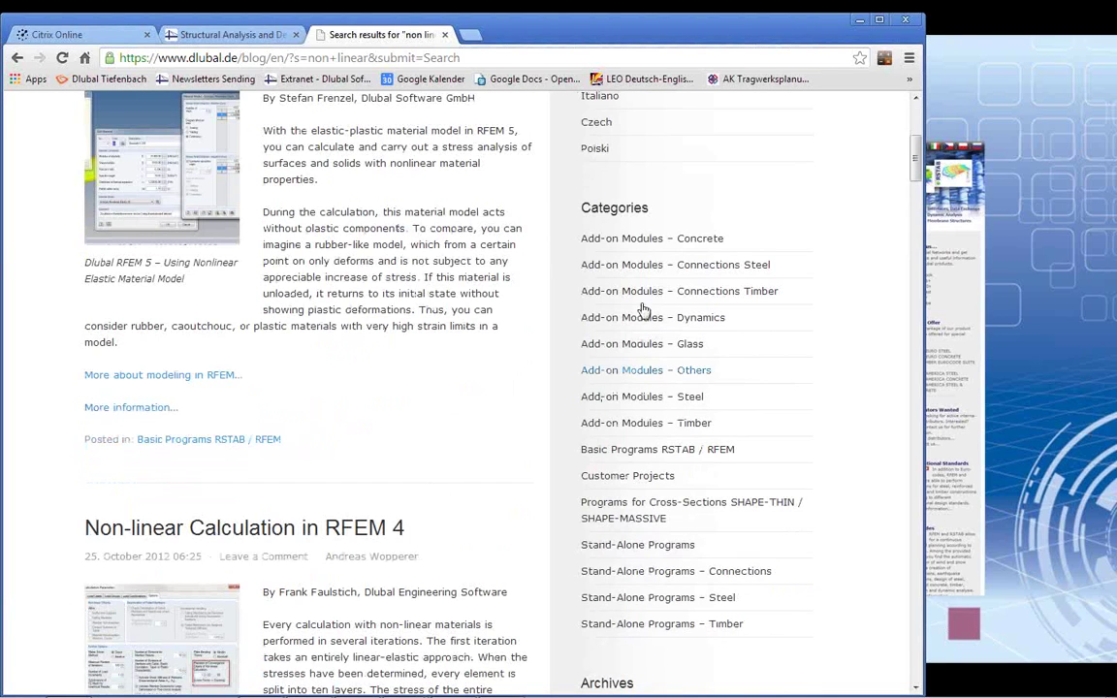
pyautogui.click(246, 37)
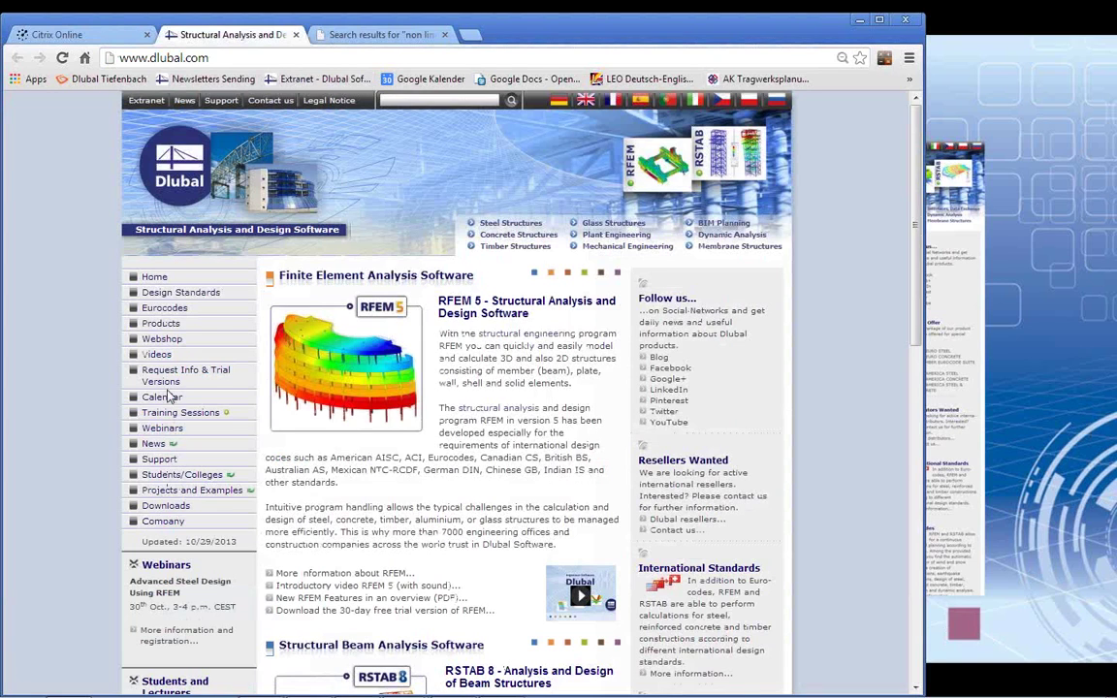
pyautogui.click(159, 460)
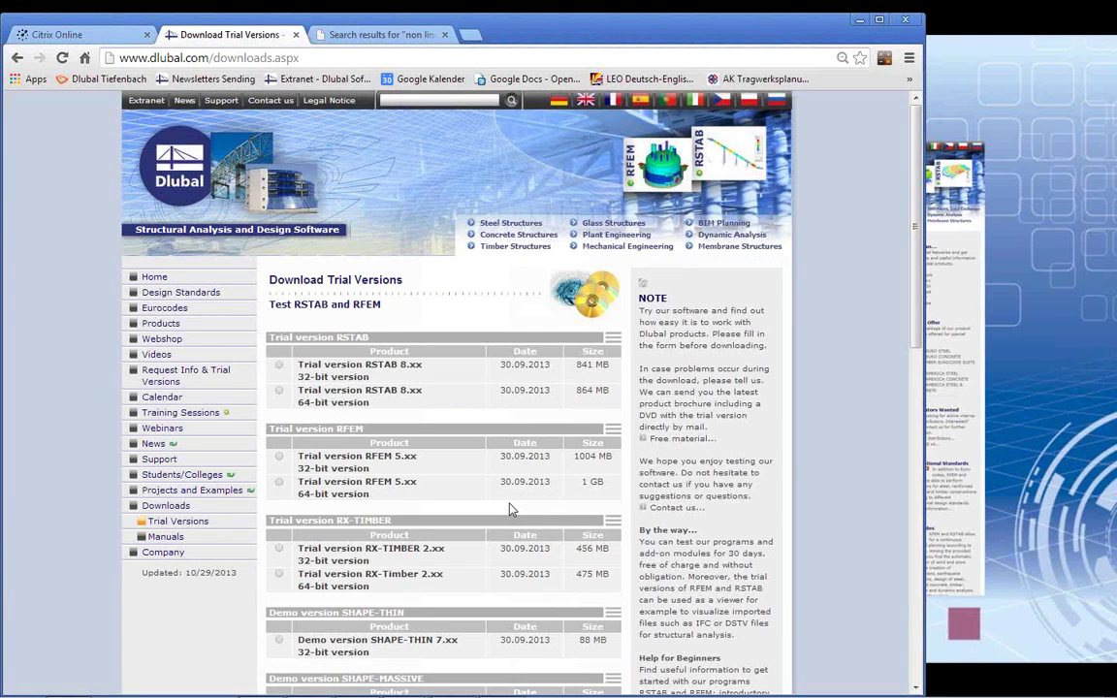
# - Scroll the trial-version downloads, then open and browse the For Beginners tutorials page
pyautogui.scroll(-4, 531, 509)
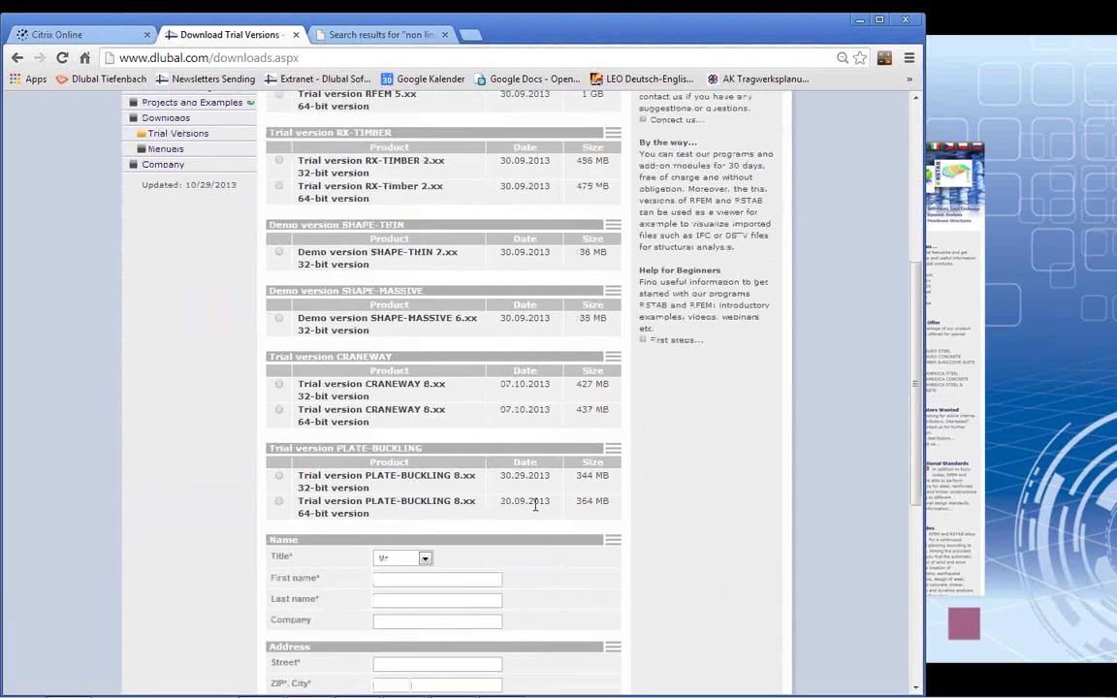
pyautogui.scroll(1, 534, 504)
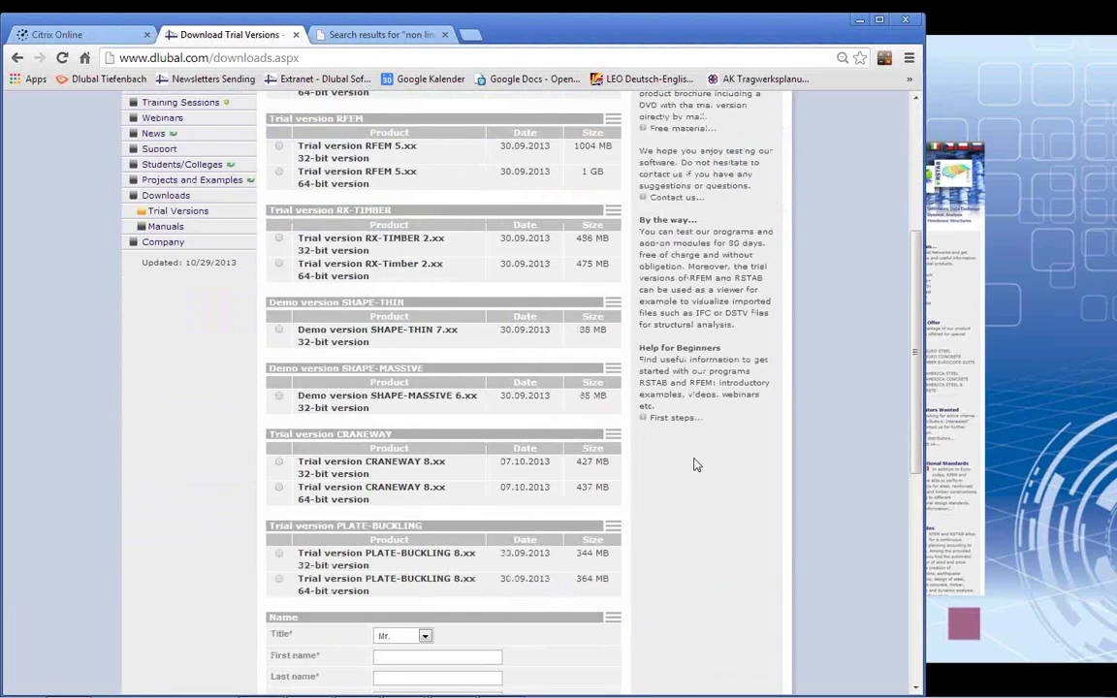
pyautogui.click(676, 419)
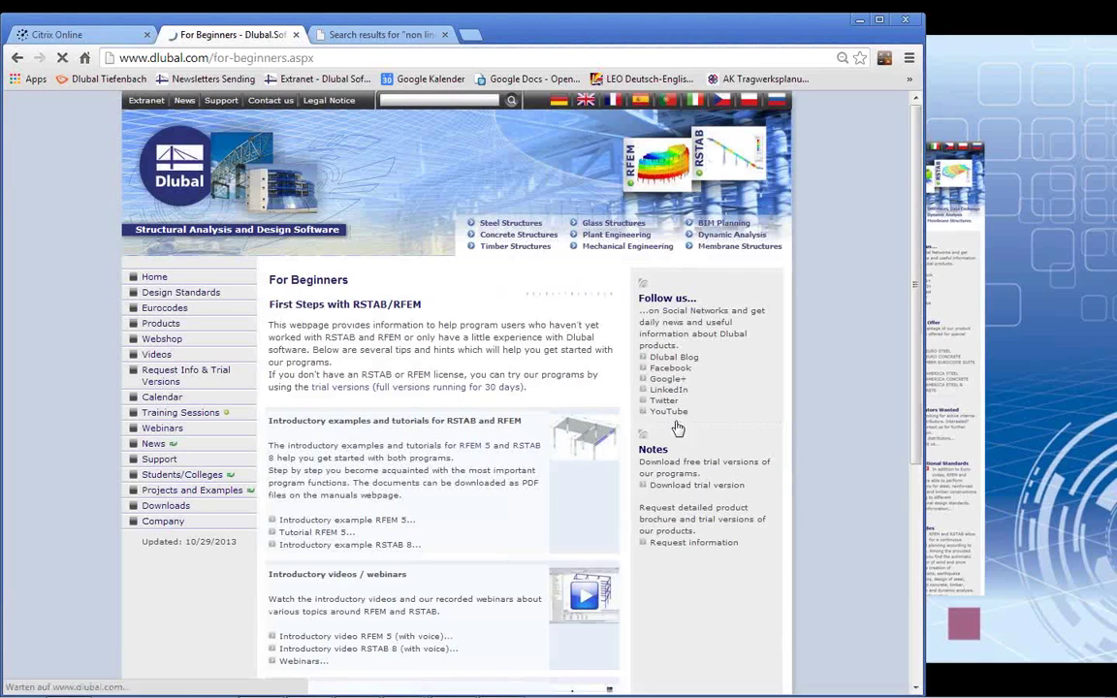
pyautogui.scroll(-2, 440, 415)
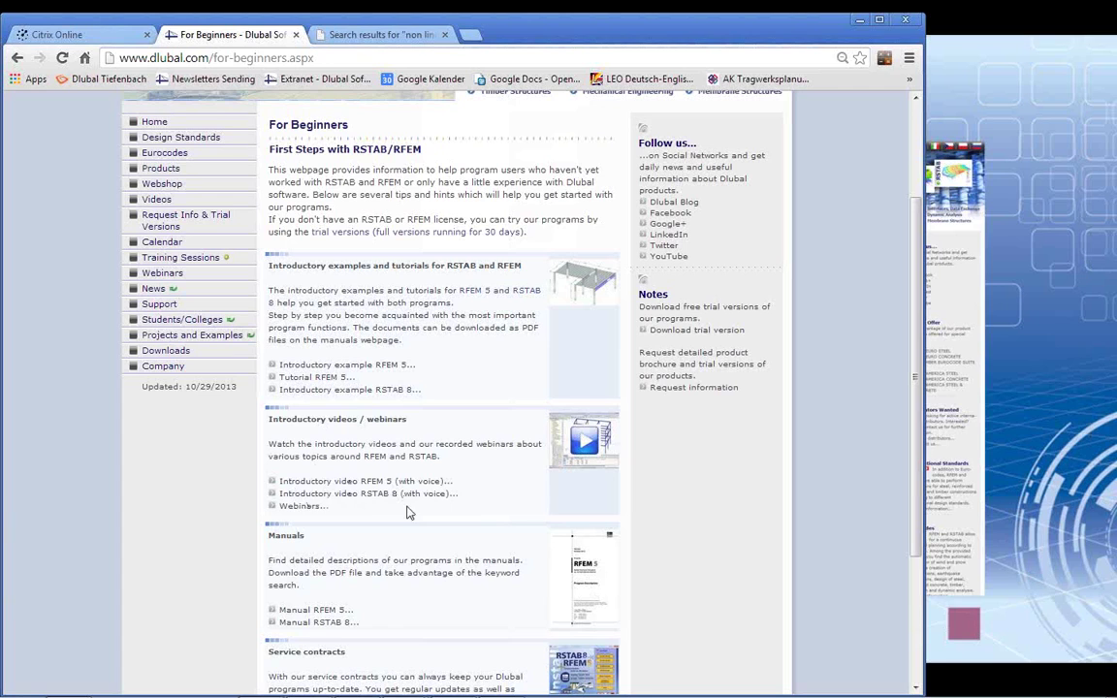
pyautogui.scroll(-2, 427, 436)
pyautogui.scroll(3, 461, 475)
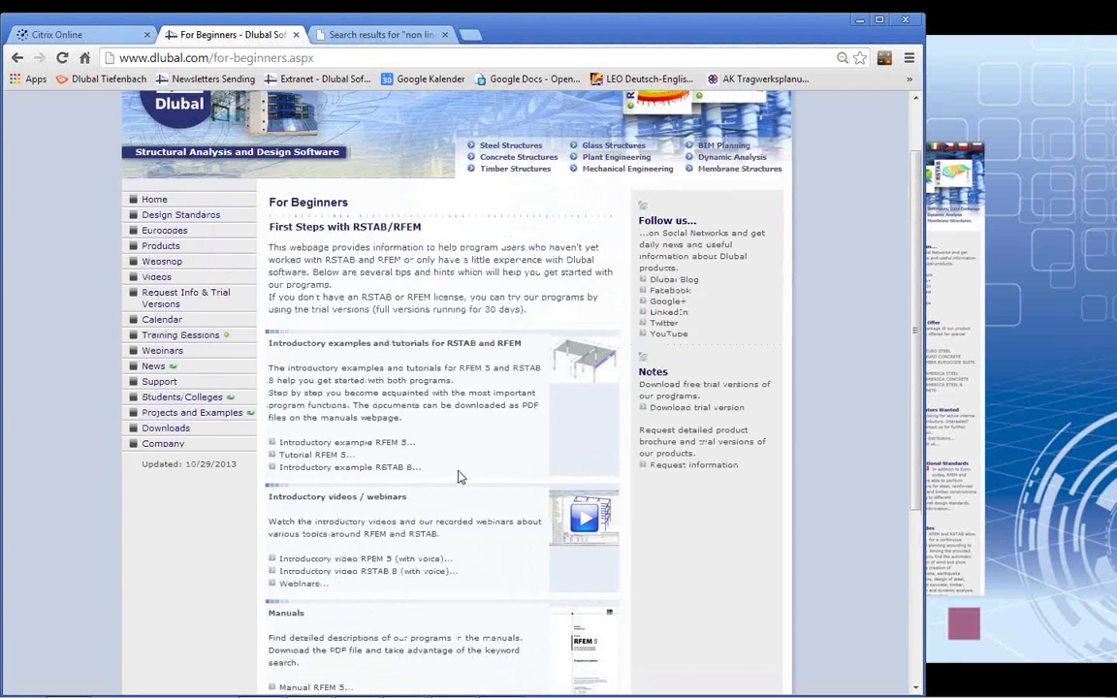